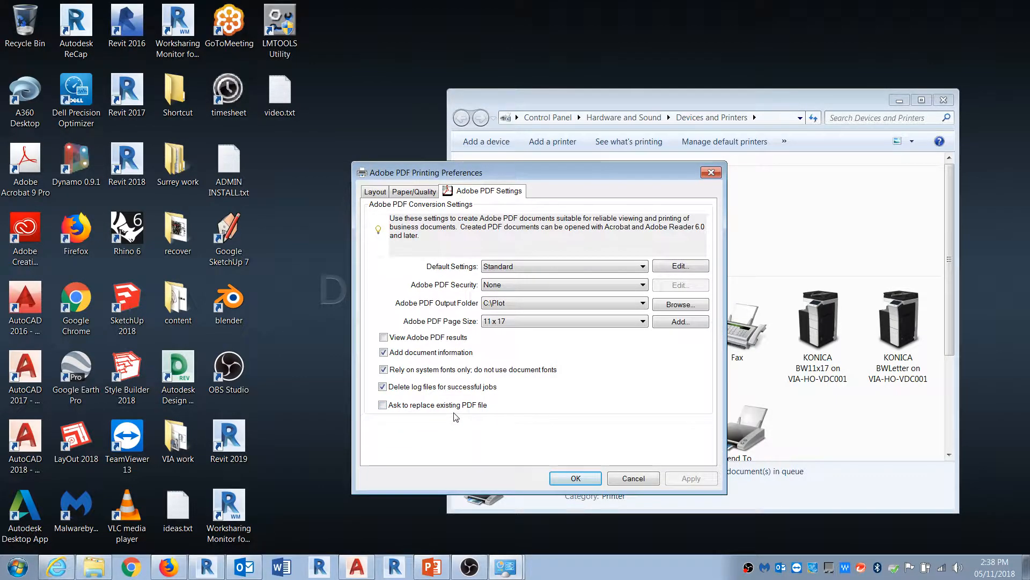
# Step: Set the Adobe PDF printer's advanced print quality to 600dpi and confirm the printing preferences
pyautogui.click(371, 194)
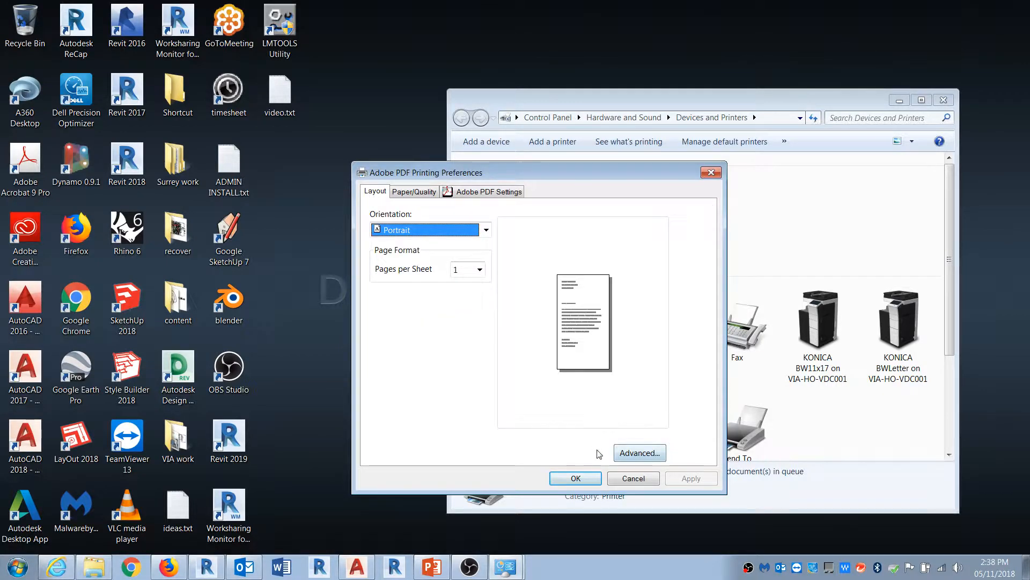
pyautogui.click(642, 453)
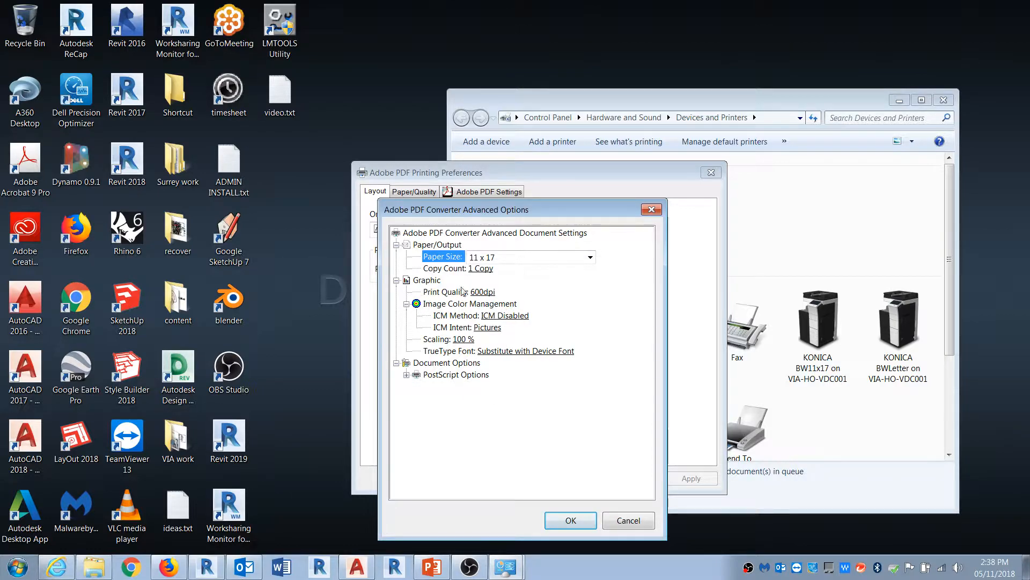
pyautogui.click(495, 293)
pyautogui.click(495, 294)
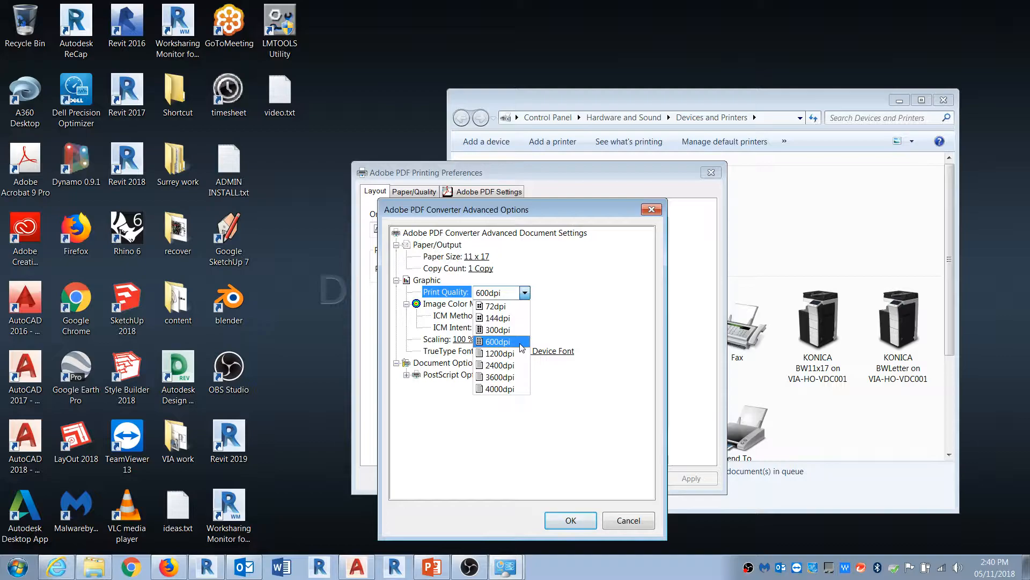
pyautogui.click(612, 342)
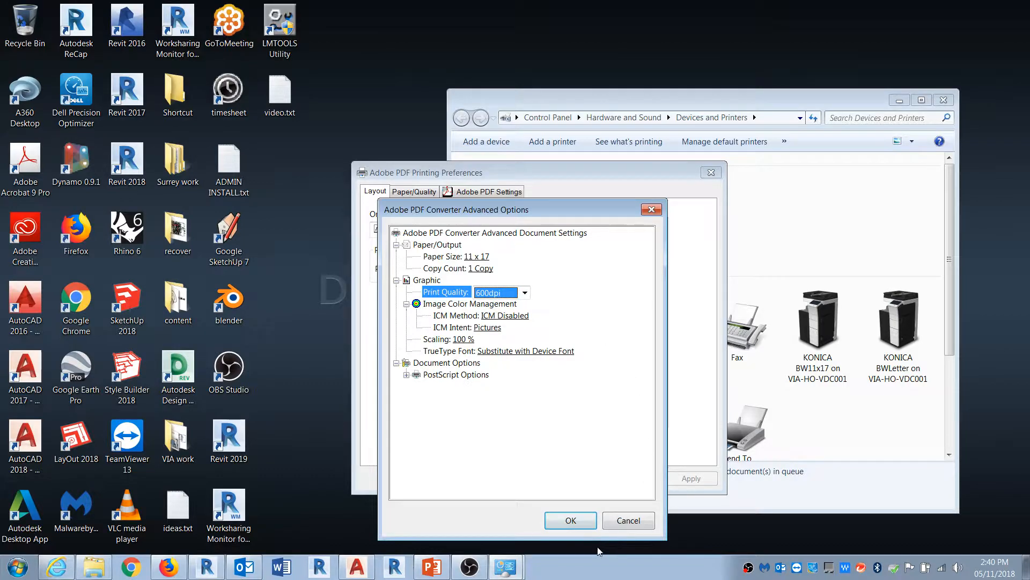
pyautogui.click(588, 520)
pyautogui.click(576, 478)
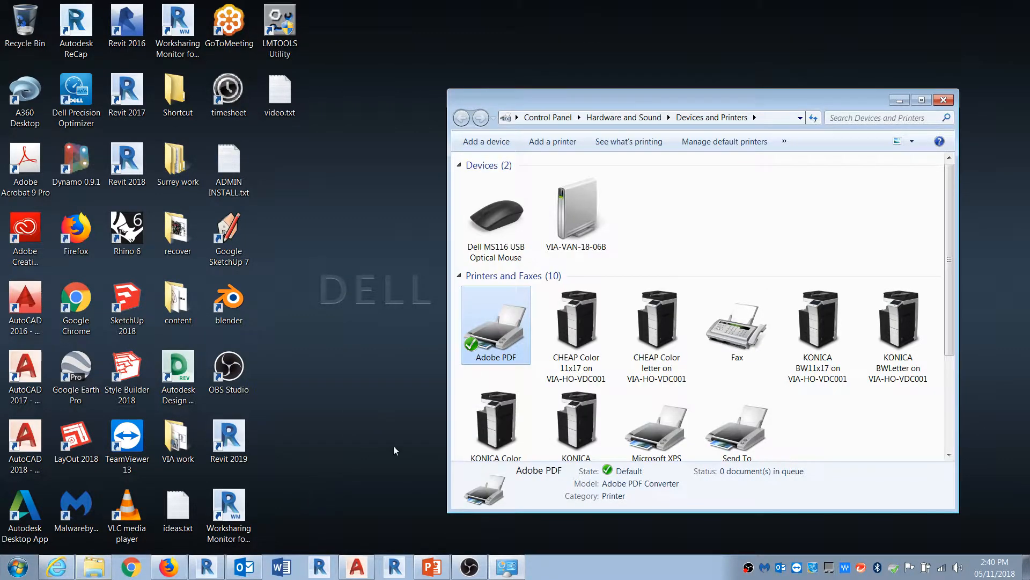
# Step: Switch to Revit and open the project WG1620-Amenity BLDG-2017-Issue 7.1.rvt from the WG1620 Surrey Amenity folder
pyautogui.click(207, 567)
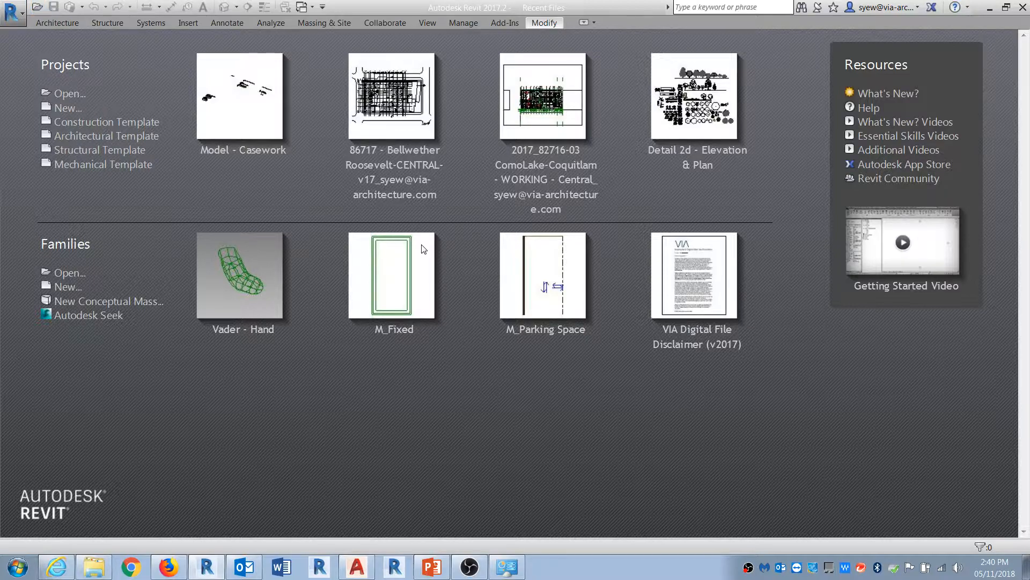
pyautogui.click(130, 333)
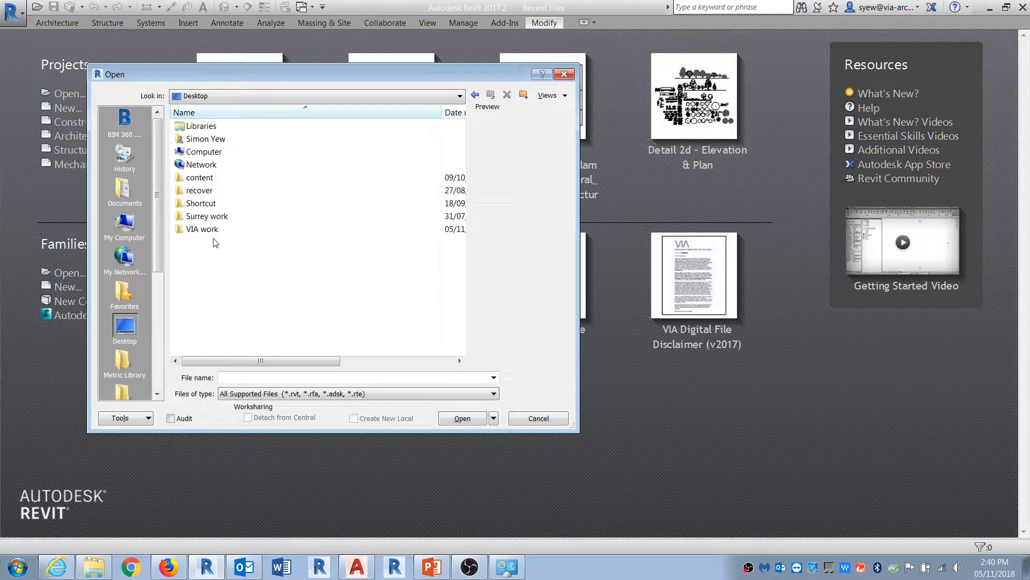
pyautogui.doubleClick(207, 216)
pyautogui.doubleClick(204, 126)
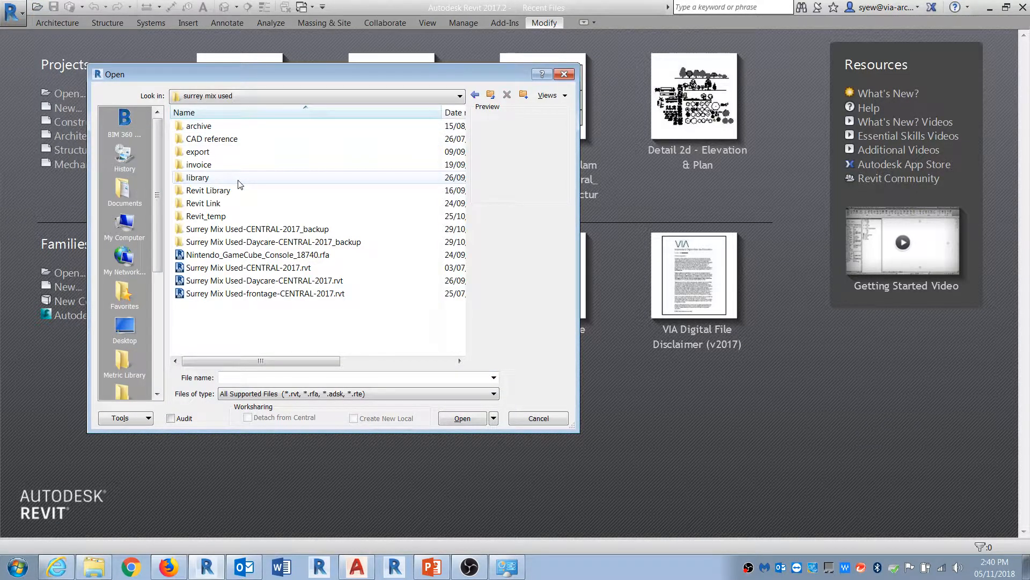
pyautogui.click(475, 95)
pyautogui.doubleClick(236, 139)
pyautogui.click(258, 242)
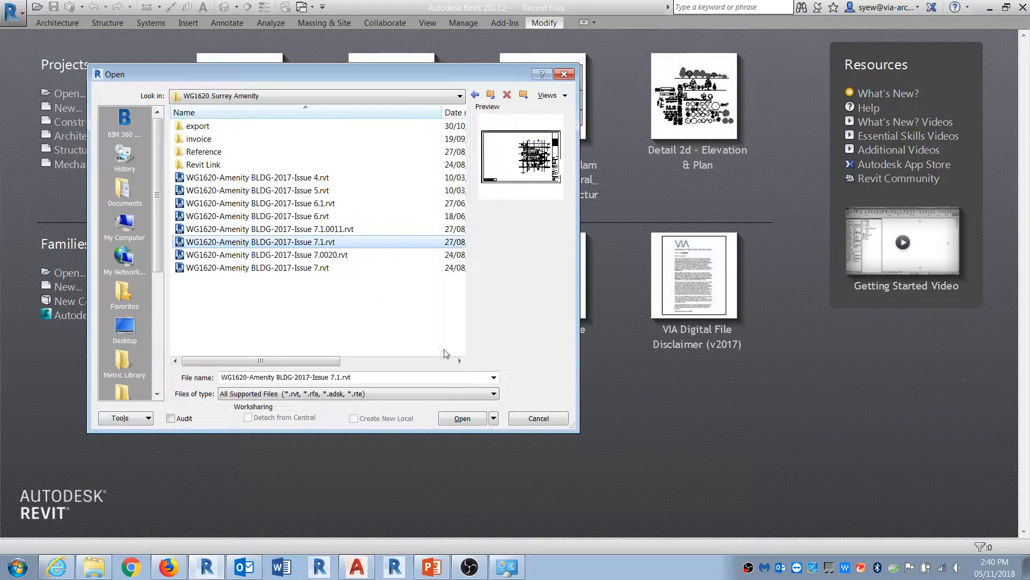
pyautogui.click(463, 418)
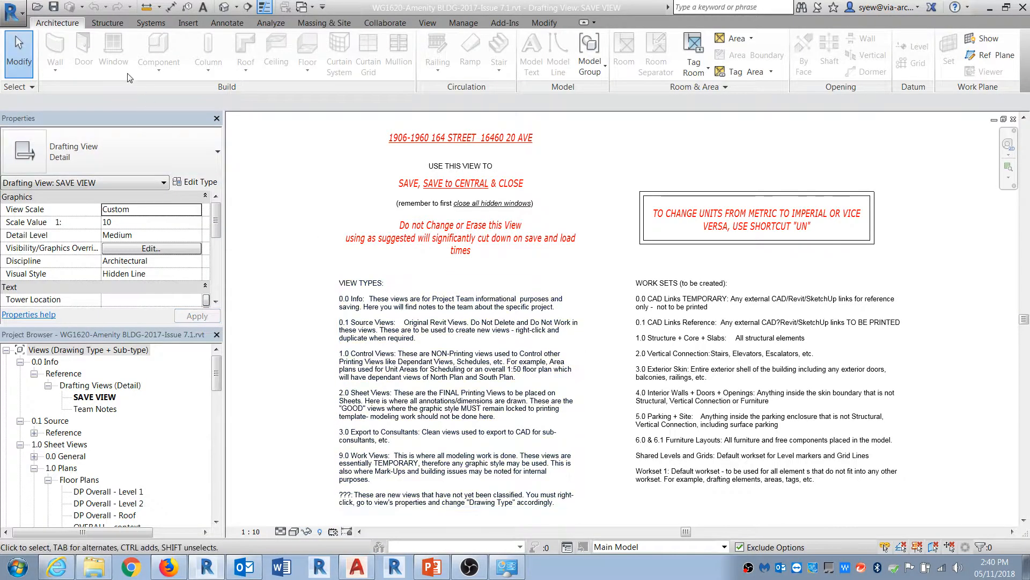
# Step: Open the Print dialog, set the print range to selected views/sheets, and open the sheet set selection
pyautogui.click(13, 12)
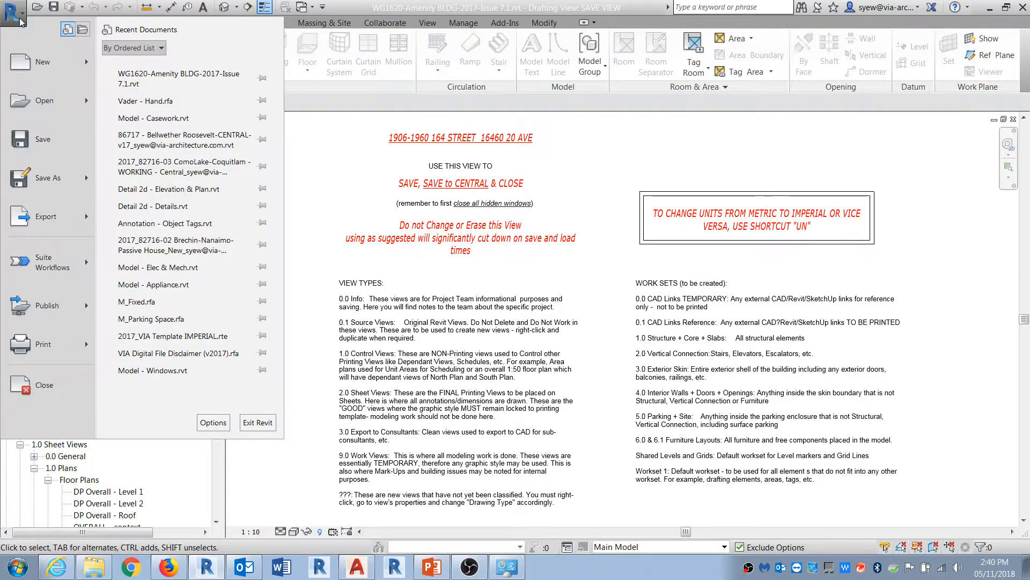
pyautogui.click(51, 355)
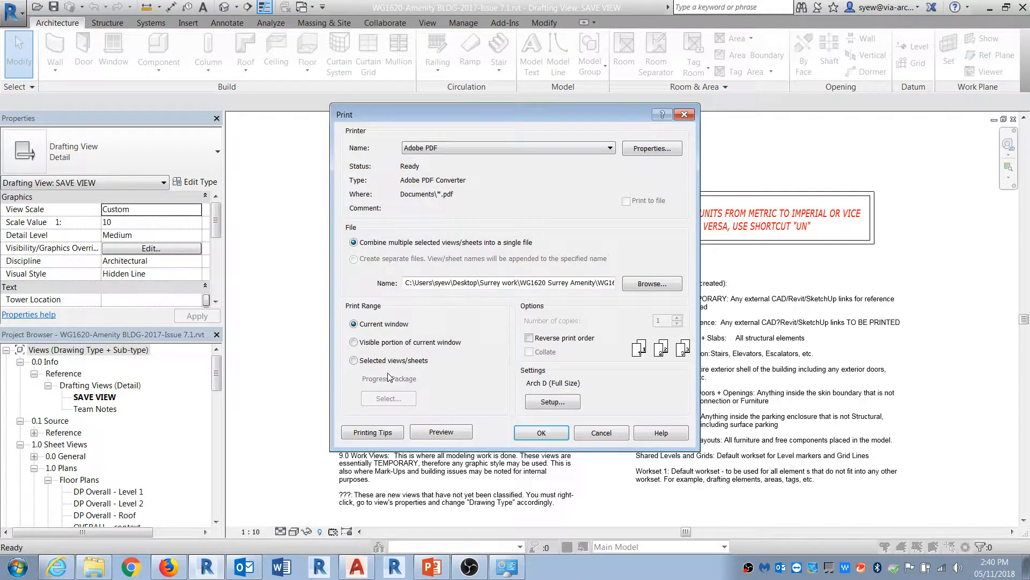
pyautogui.click(355, 361)
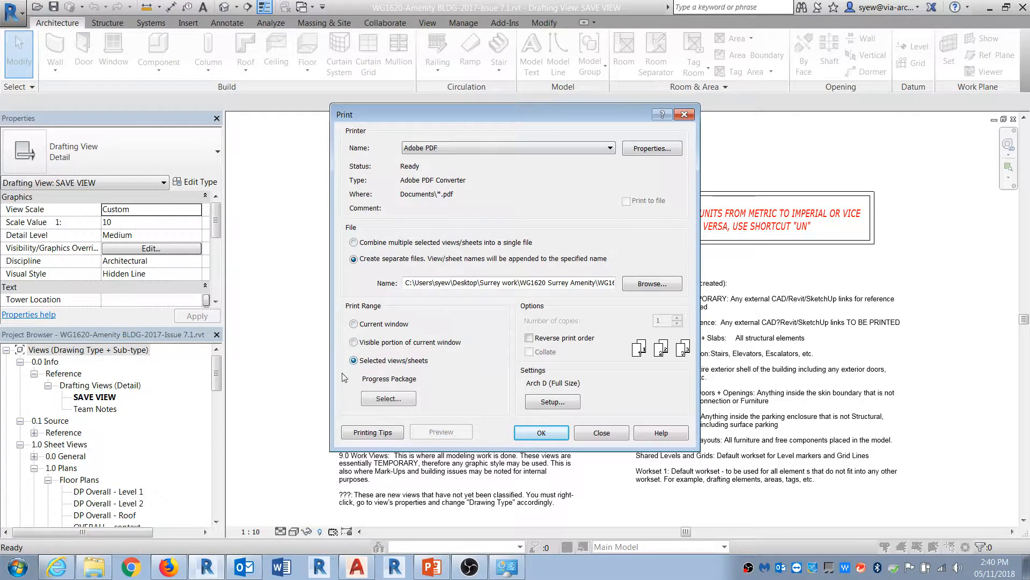
pyautogui.click(388, 398)
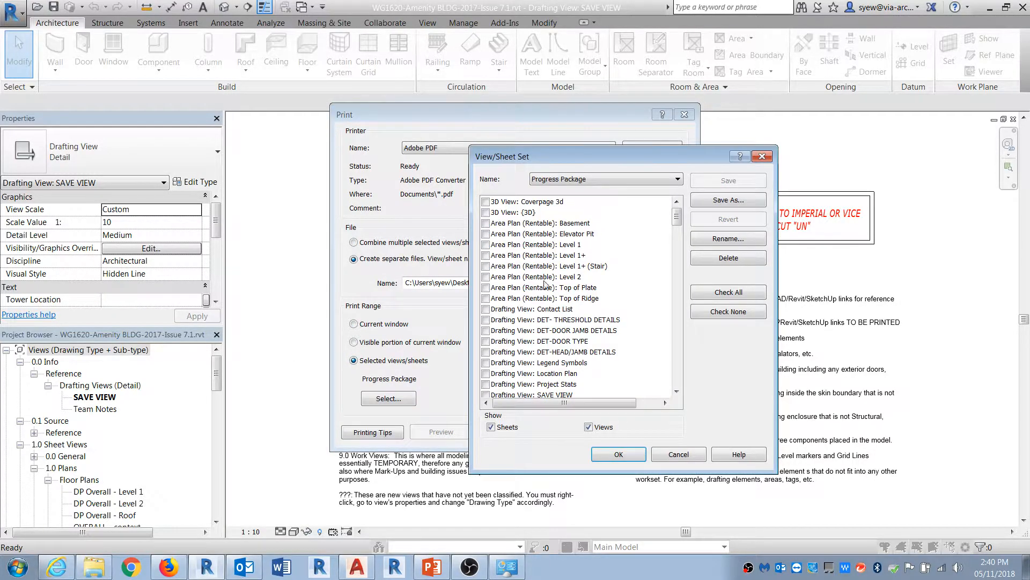
# Step: Switch to the in-session set, clear all checked items, and show only sheets in the list
pyautogui.click(598, 180)
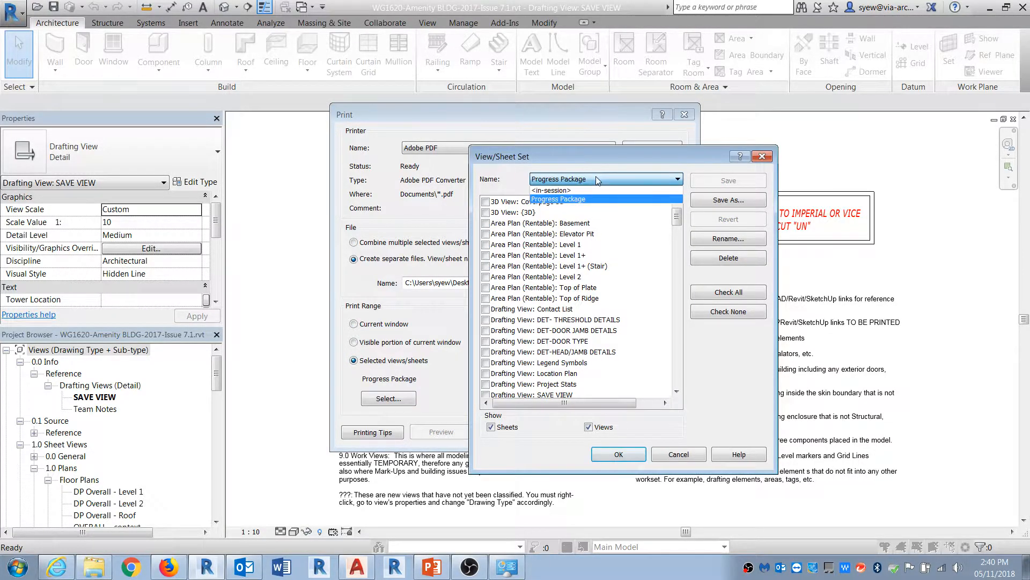
pyautogui.click(550, 191)
pyautogui.click(735, 313)
pyautogui.click(609, 427)
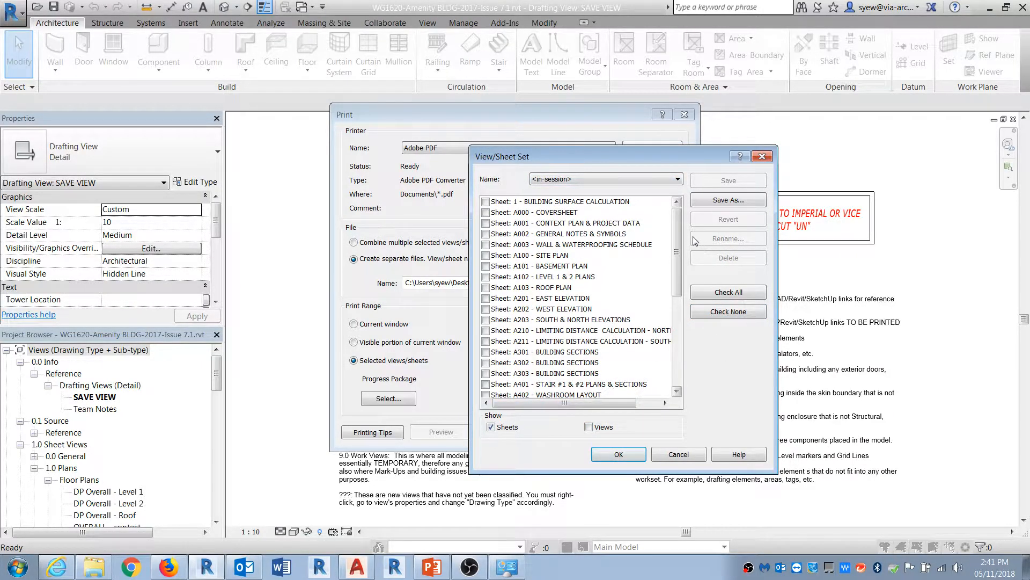
# Step: Check sheets A100 Site Plan, A101 Basement Plan, A102 Level 1 & 2 Plans and A103 Roof Plan
pyautogui.click(547, 256)
pyautogui.click(486, 255)
pyautogui.click(485, 267)
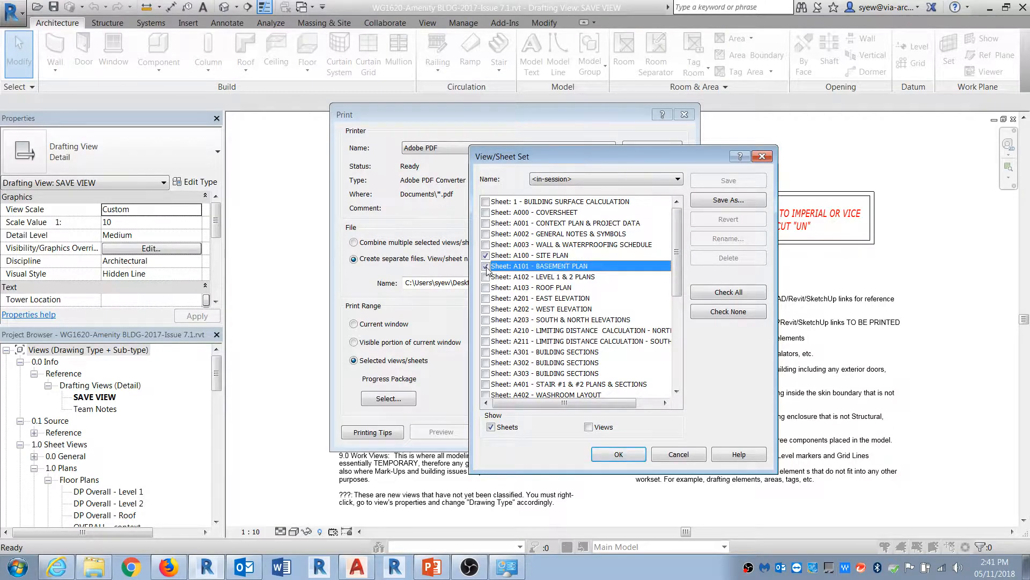
pyautogui.click(486, 277)
pyautogui.click(486, 287)
# Step: Save the checked sheets as a view/sheet set named Plans and close the set dialog
pyautogui.click(736, 201)
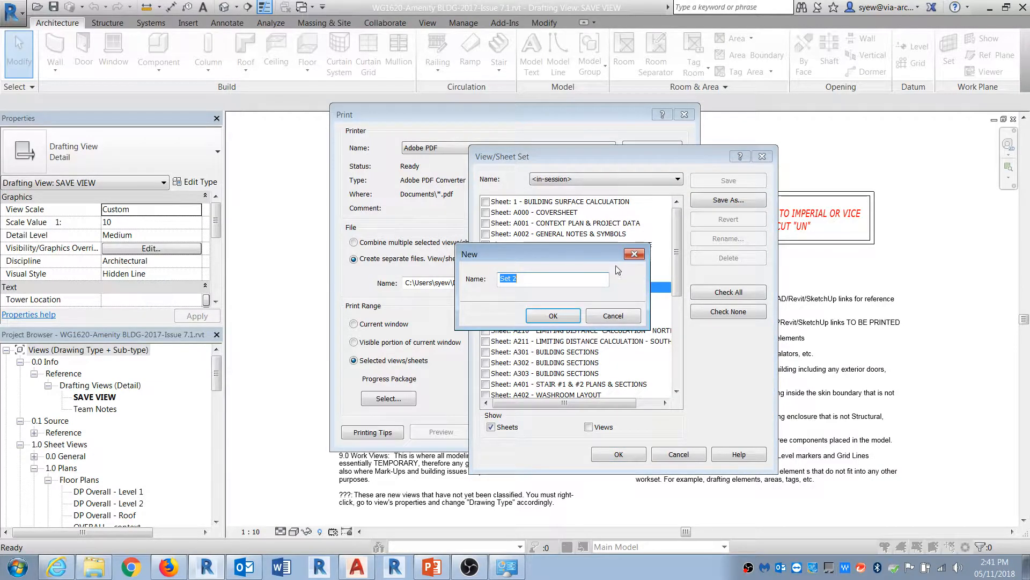
pyautogui.write('Plans')
pyautogui.press('Return')
pyautogui.click(619, 454)
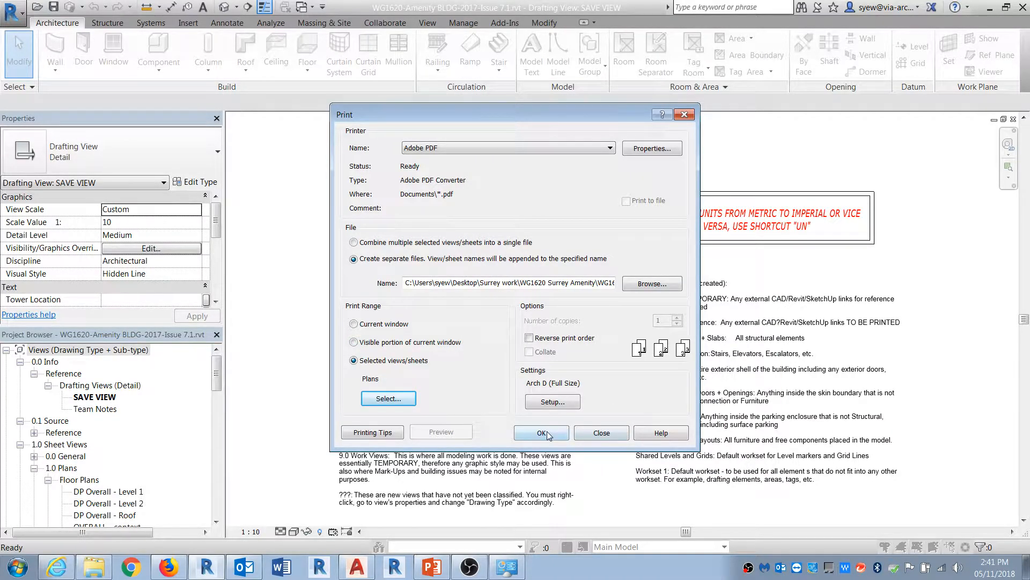
# Step: Print the selected sheets to PDF as separate files, confirming the continue prompt
pyautogui.click(544, 433)
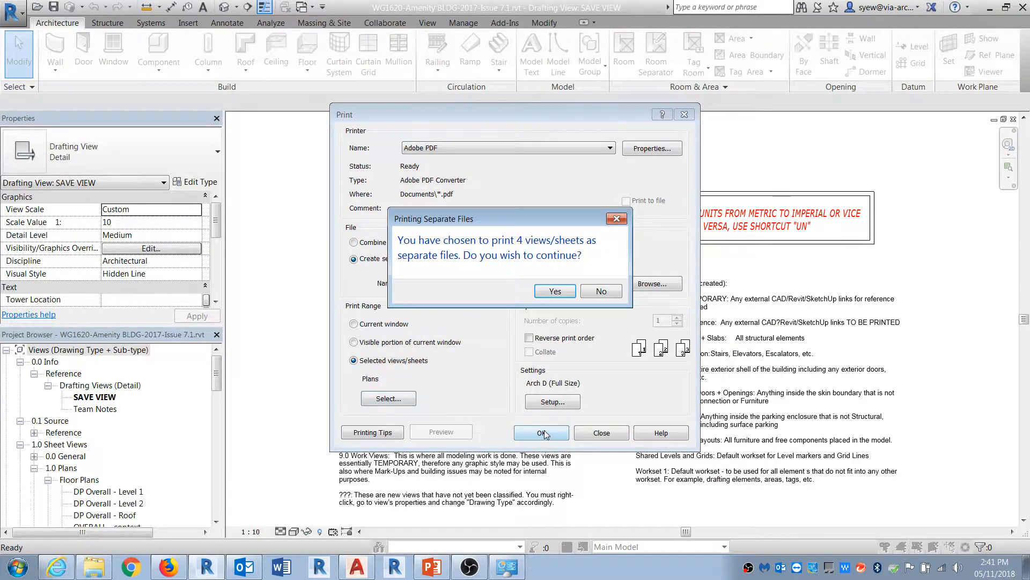
pyautogui.click(555, 292)
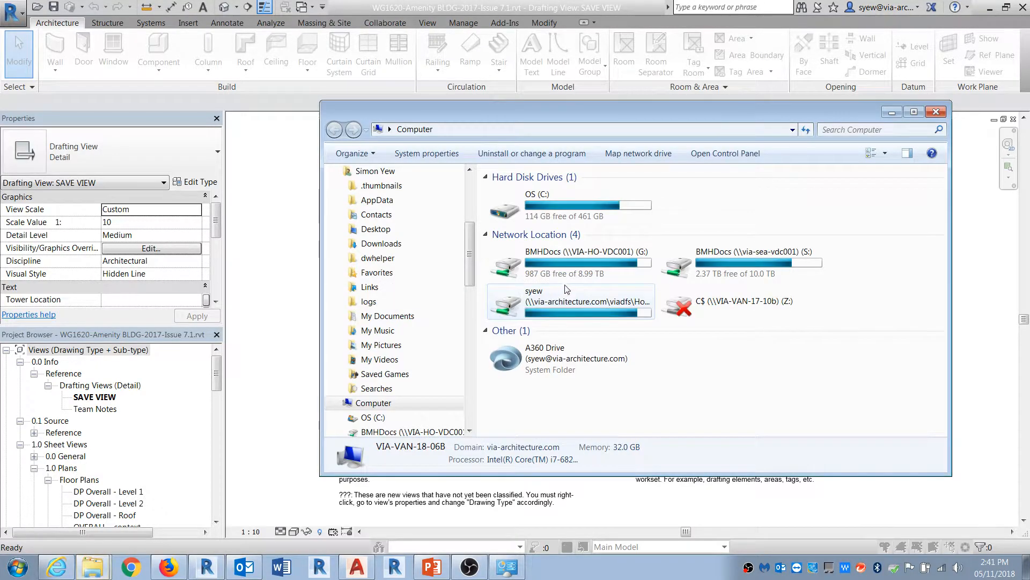
# Step: Browse to the C:\Plot folder and check the printed PDF sheet files
pyautogui.doubleClick(595, 215)
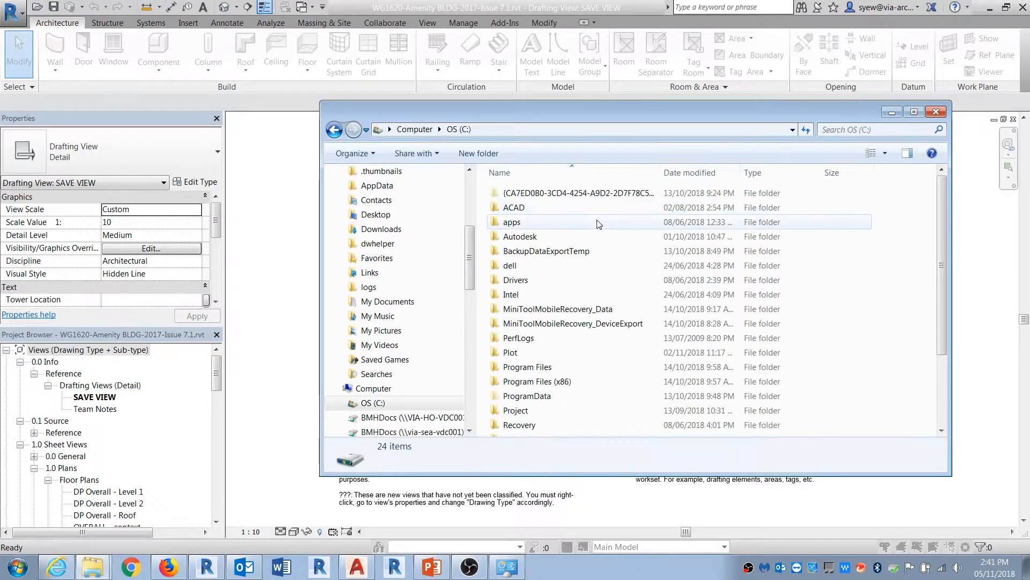
pyautogui.doubleClick(514, 355)
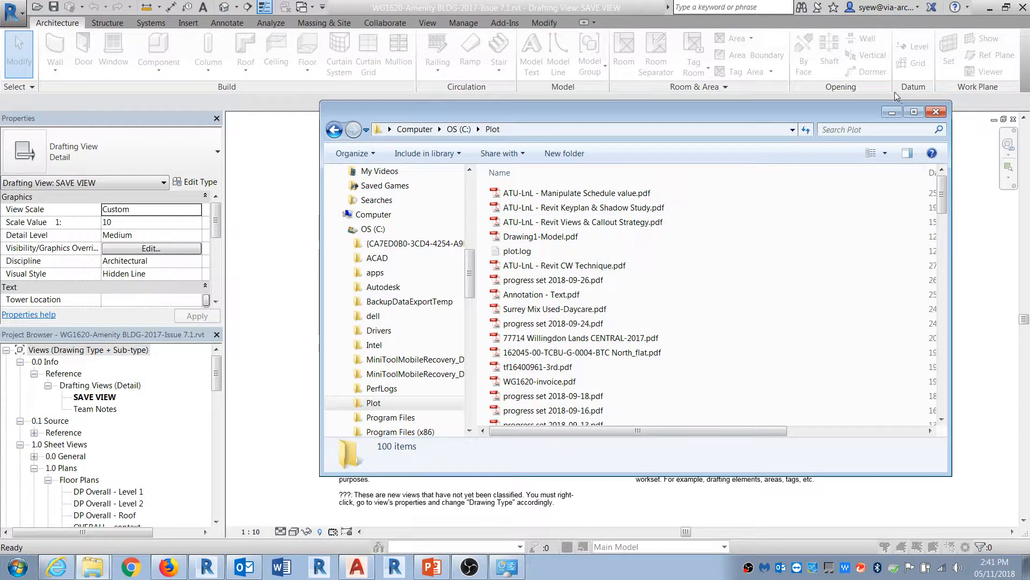
pyautogui.click(893, 114)
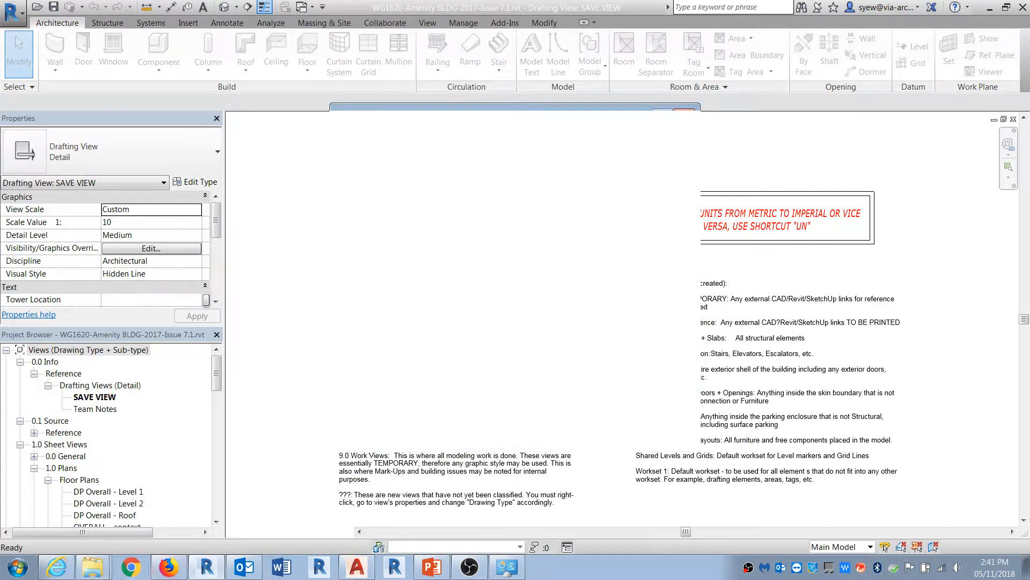
pyautogui.click(98, 568)
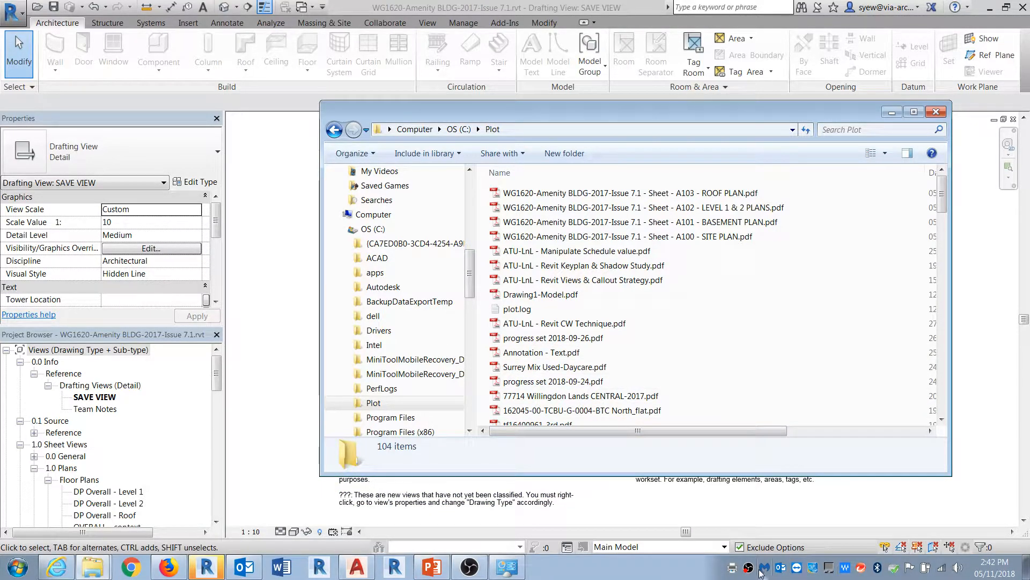
pyautogui.click(508, 567)
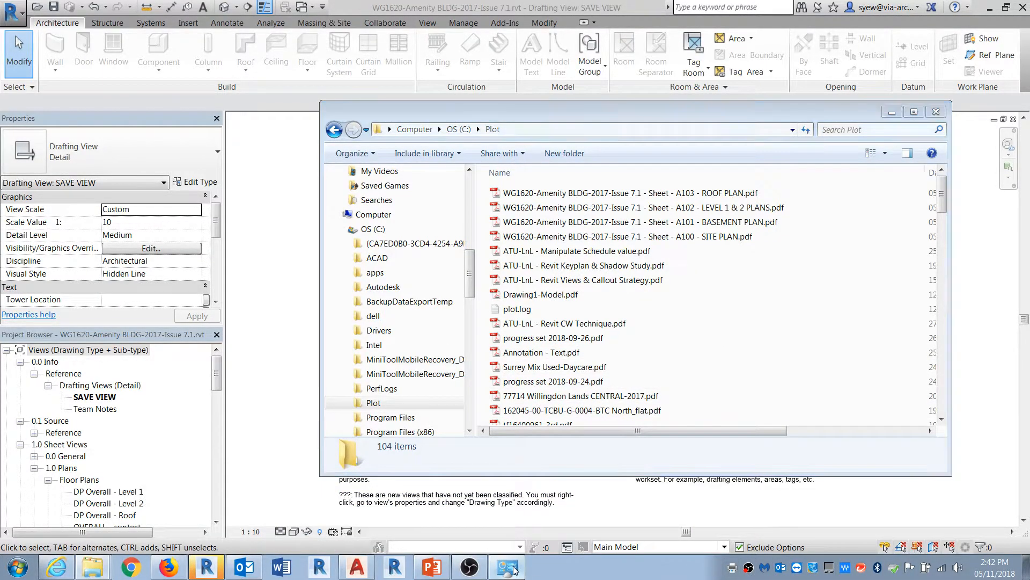
pyautogui.click(943, 99)
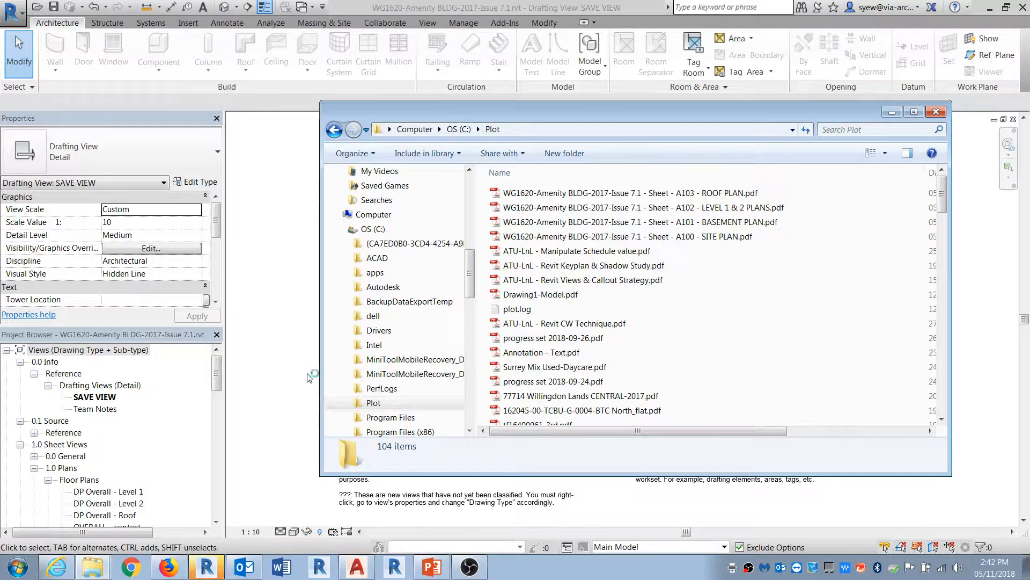
# Step: Inspect the running Acrobat processes in Task Manager, then close Task Manager and the folder window
pyautogui.hotkey('ctrl', 'shift', 'Escape')
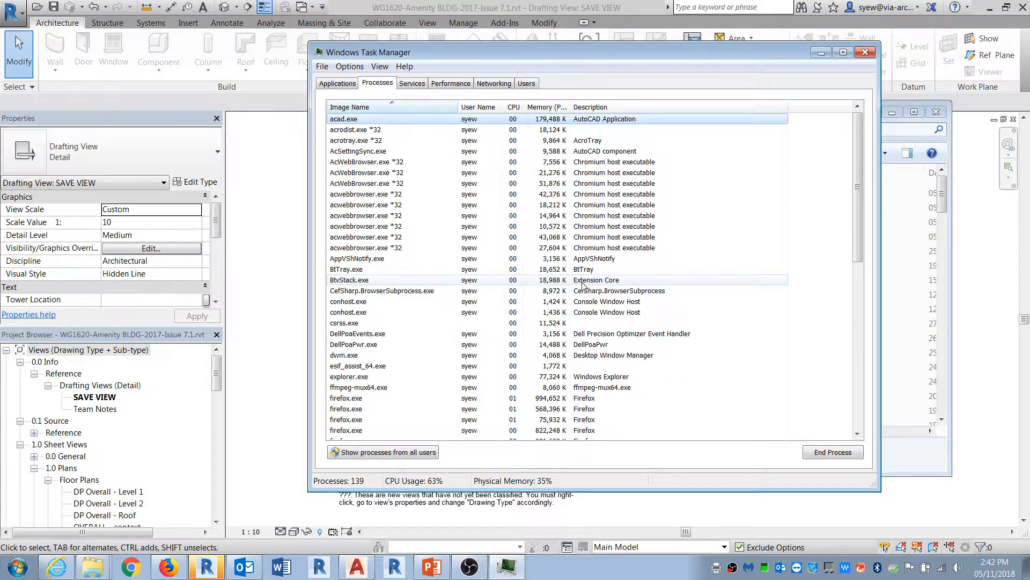
pyautogui.click(344, 141)
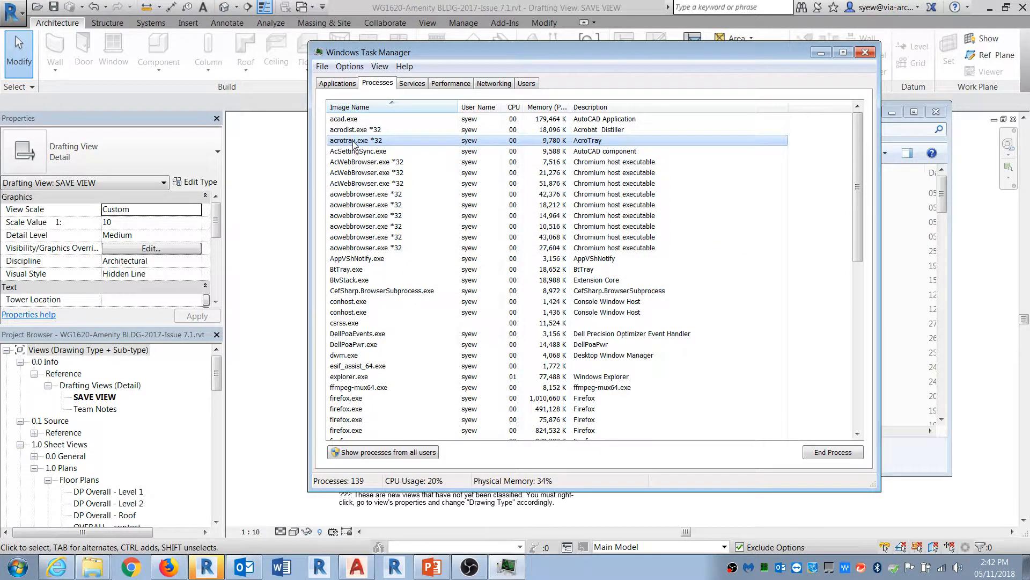
pyautogui.click(865, 52)
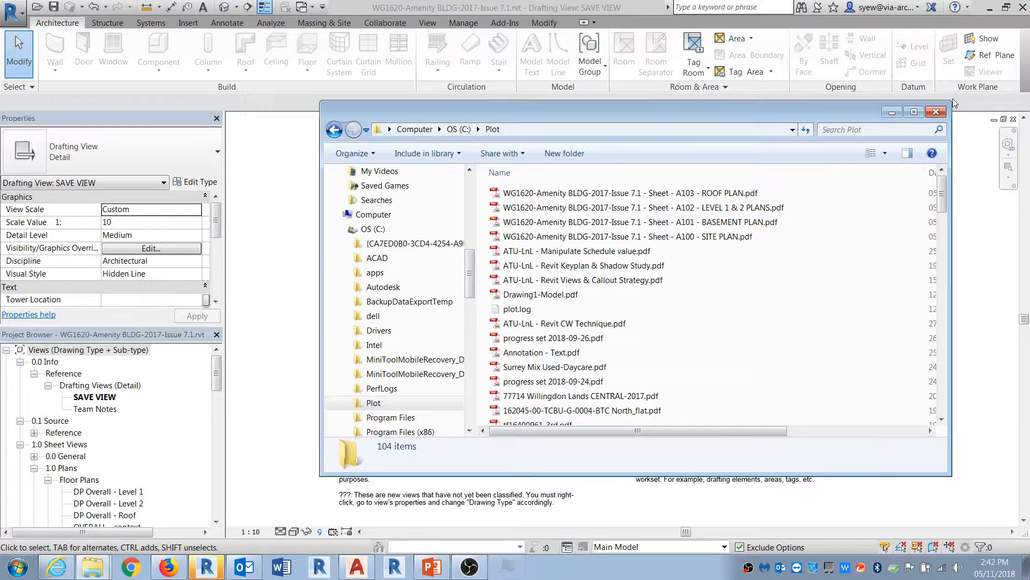
pyautogui.click(936, 112)
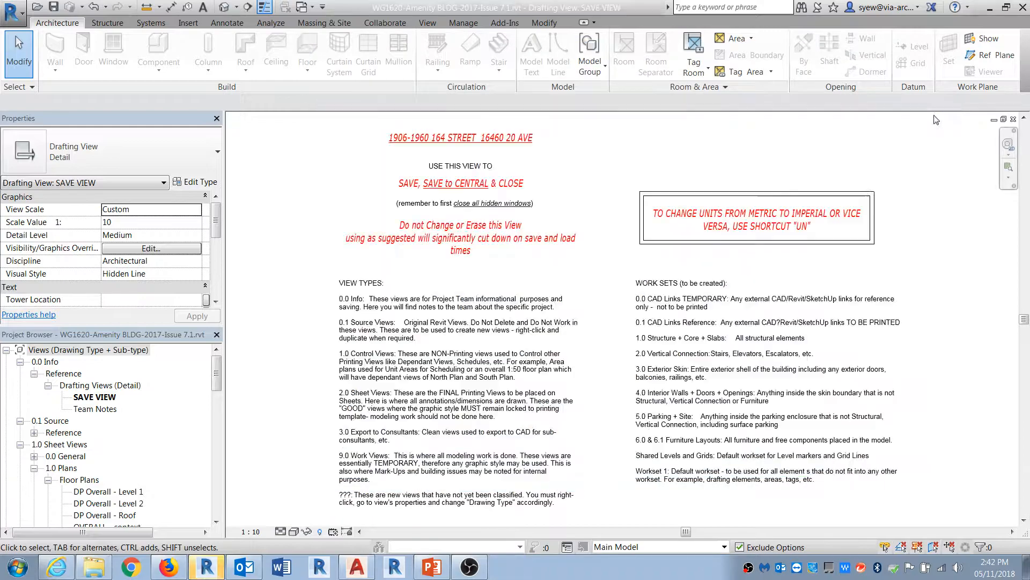
# Step: Open DWG Export, pick the Plans sheet set to review its listed sheets, and close the dialog
pyautogui.click(12, 16)
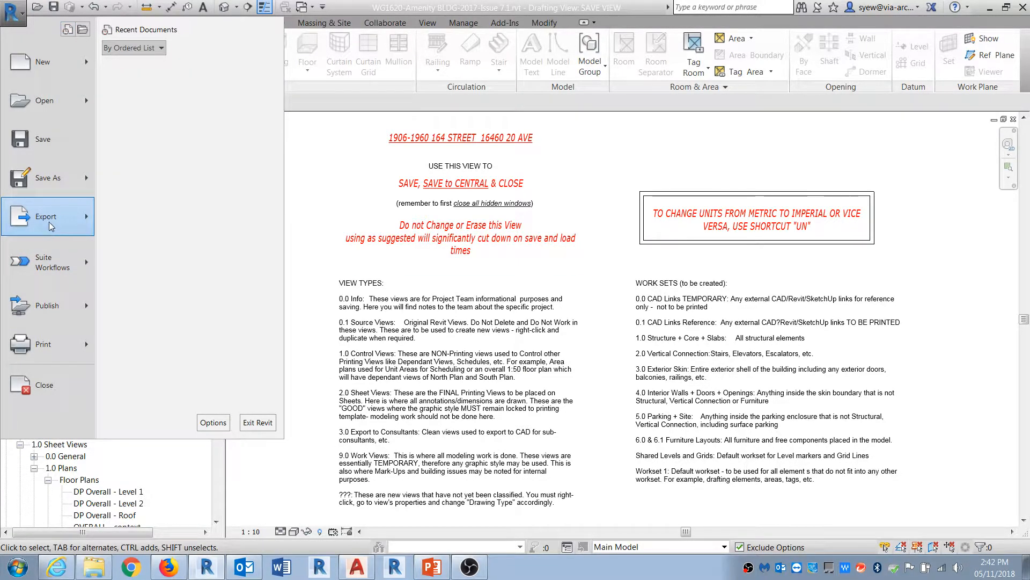
pyautogui.moveTo(199, 71)
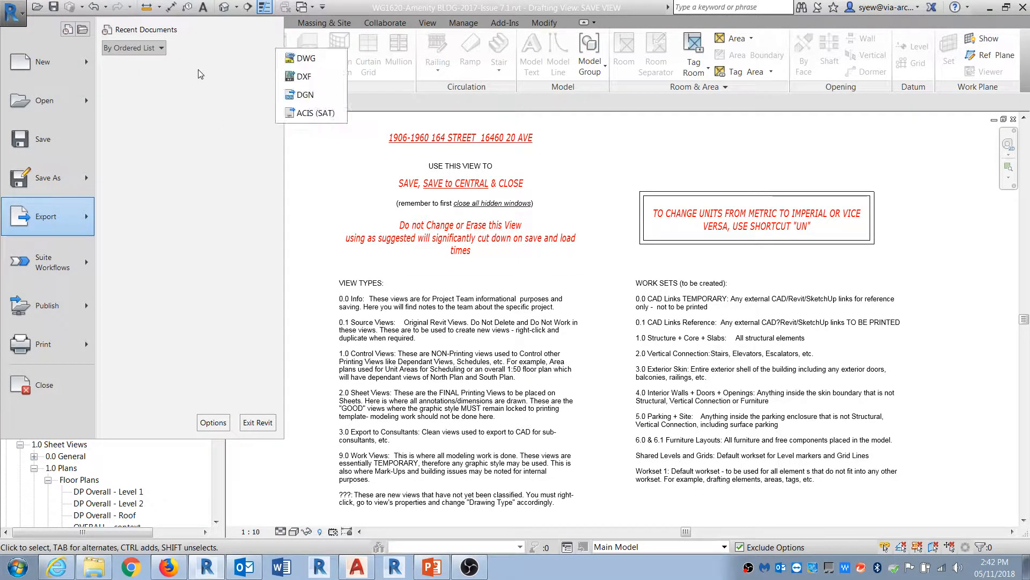
pyautogui.click(295, 59)
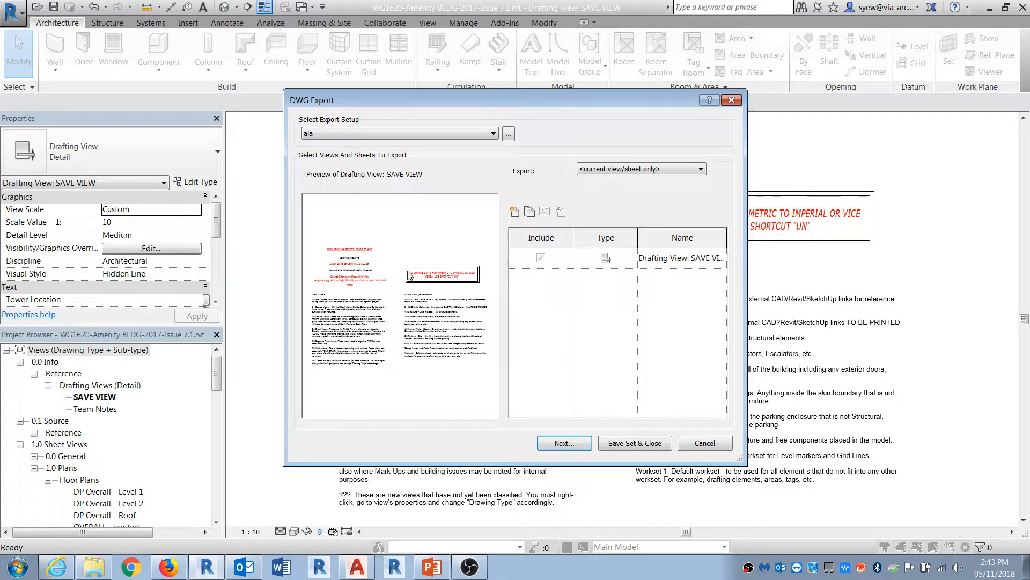
pyautogui.click(695, 169)
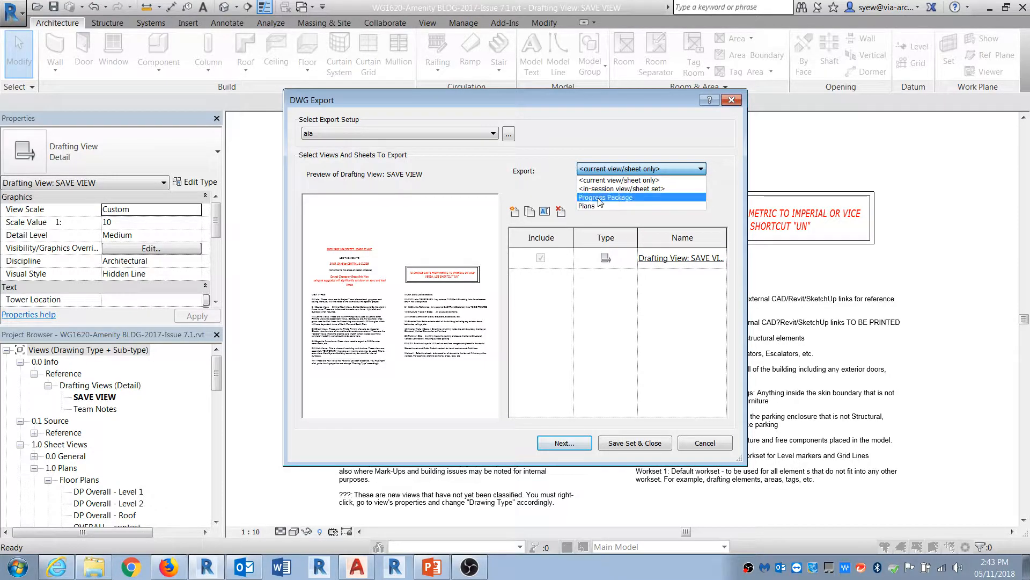
pyautogui.click(589, 207)
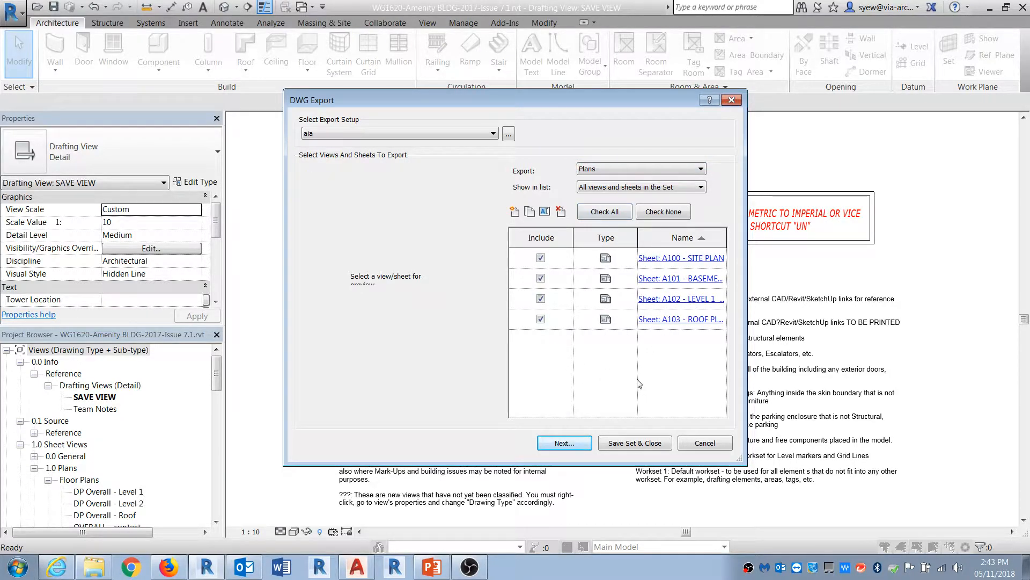
pyautogui.click(731, 100)
# Step: Open the print sheet selection, switch to the in-session set showing sheets only, and clear all checks
pyautogui.click(11, 12)
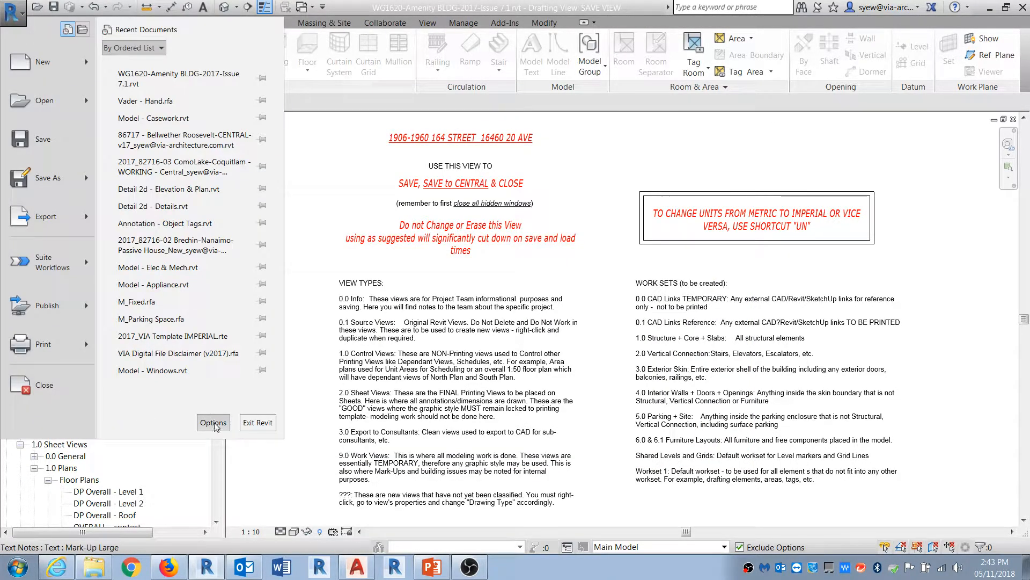
pyautogui.click(74, 349)
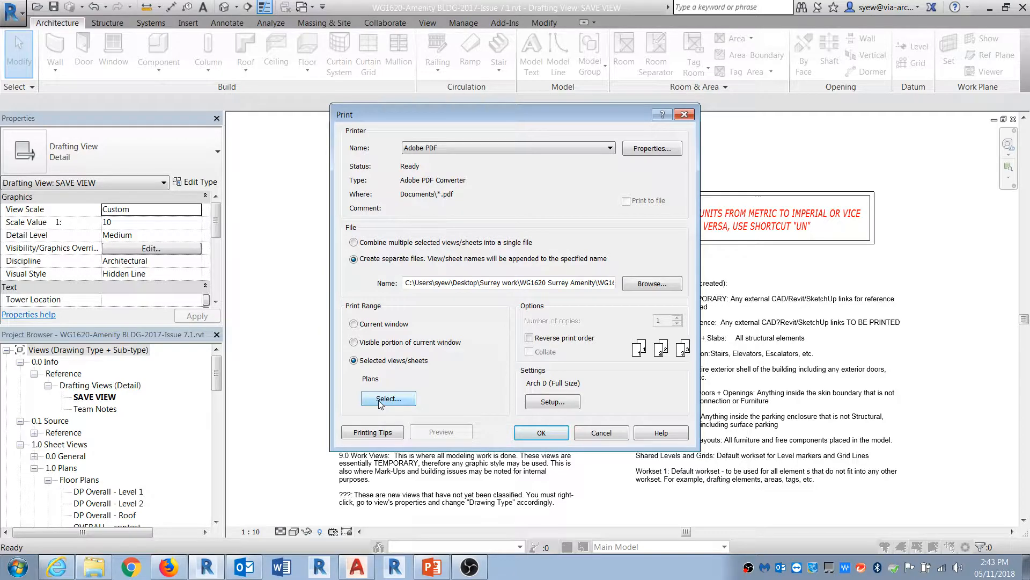
pyautogui.click(384, 399)
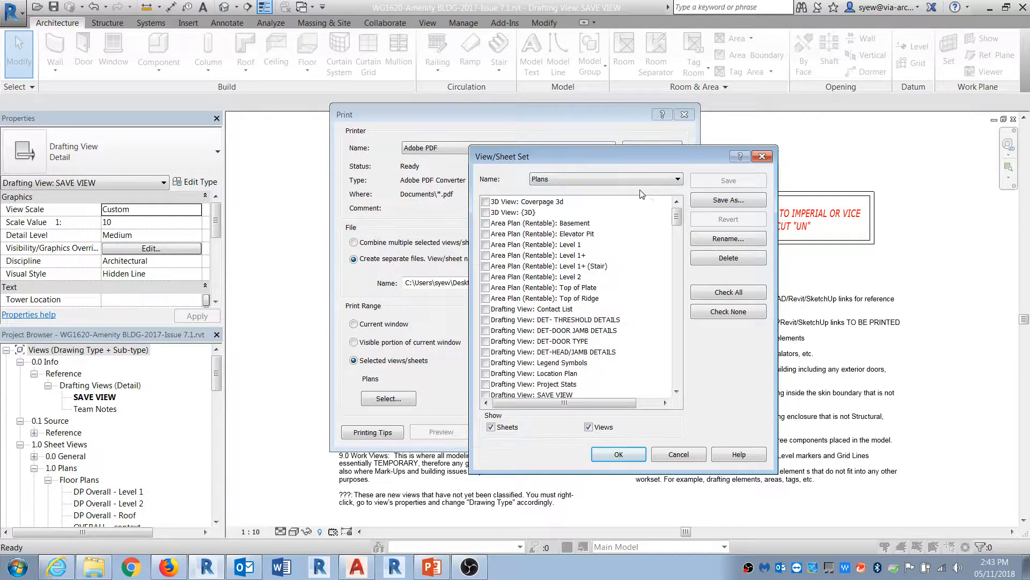
pyautogui.click(629, 178)
pyautogui.click(558, 187)
pyautogui.click(589, 427)
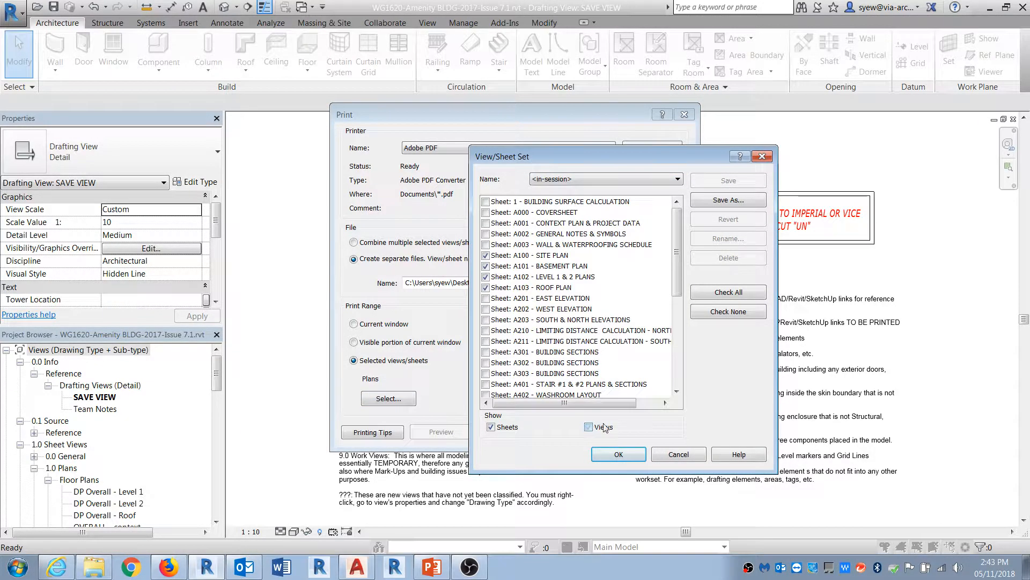
pyautogui.click(728, 311)
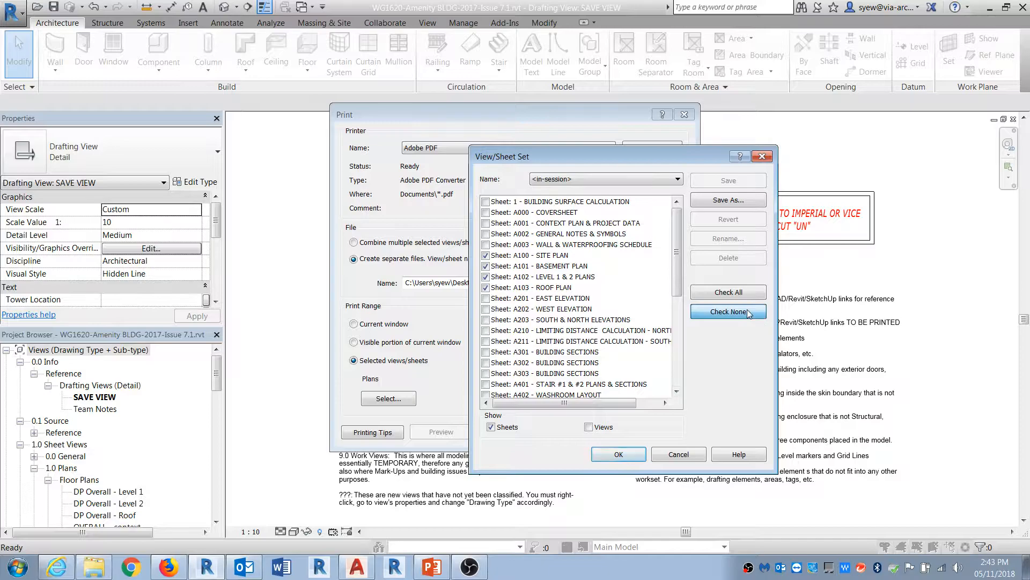
# Step: Check the elevation and section sheets A201, A202, A203, A301, A302 and A303
pyautogui.click(564, 321)
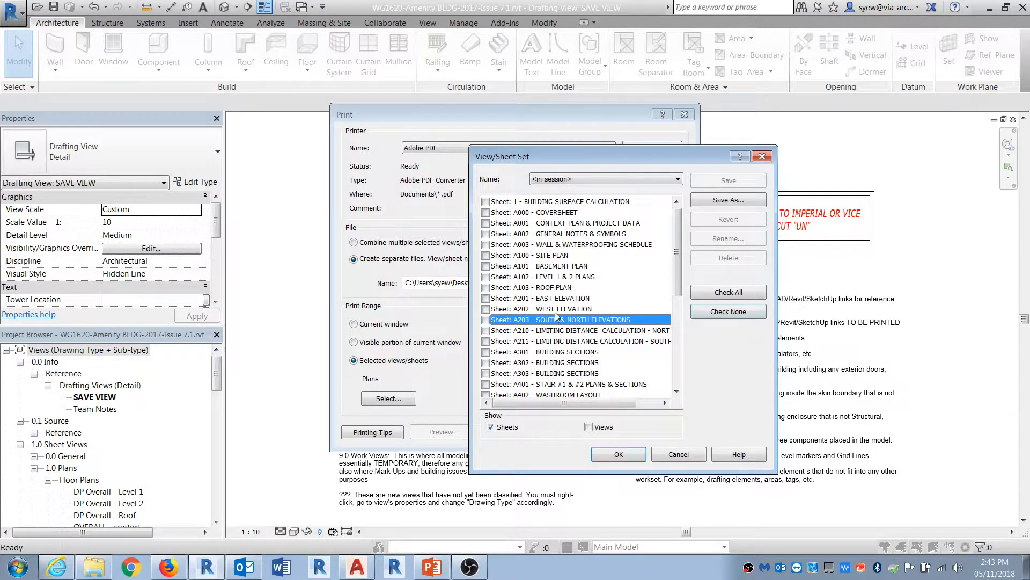
pyautogui.keyDown('shift'); pyautogui.click(555, 310); pyautogui.keyUp('shift')
pyautogui.keyDown('shift'); pyautogui.click(507, 301); pyautogui.keyUp('shift')
pyautogui.click(490, 307)
pyautogui.click(530, 301)
pyautogui.keyDown('shift'); pyautogui.click(547, 320); pyautogui.keyUp('shift')
pyautogui.moveTo(579, 353); pyautogui.dragTo(578, 375)
# Step: Save the checked sheets as a set named Elev + Sec and close the print dialogs without printing
pyautogui.click(731, 201)
pyautogui.write('Ele')
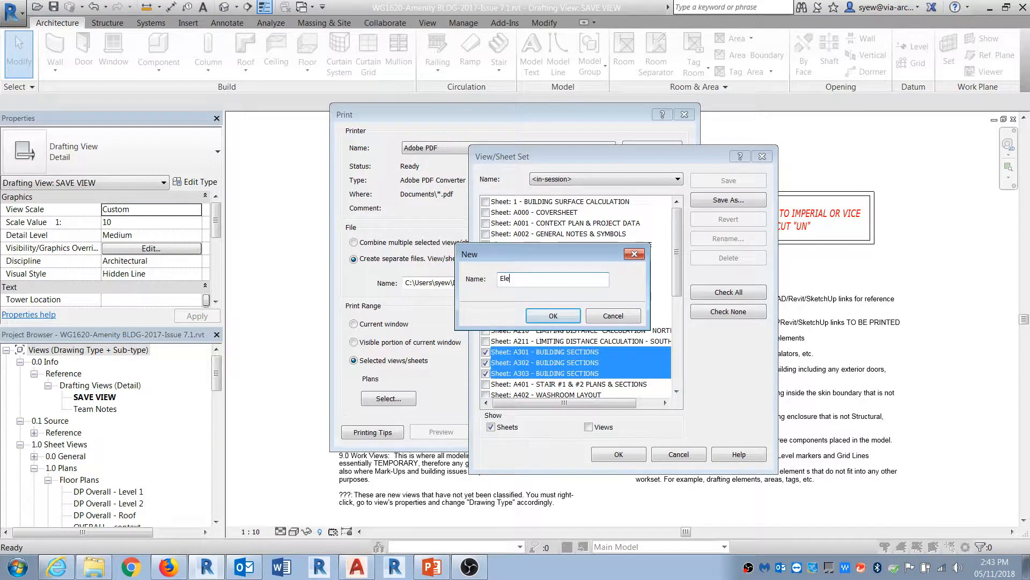
pyautogui.write('v + Sec')
pyautogui.press('Return')
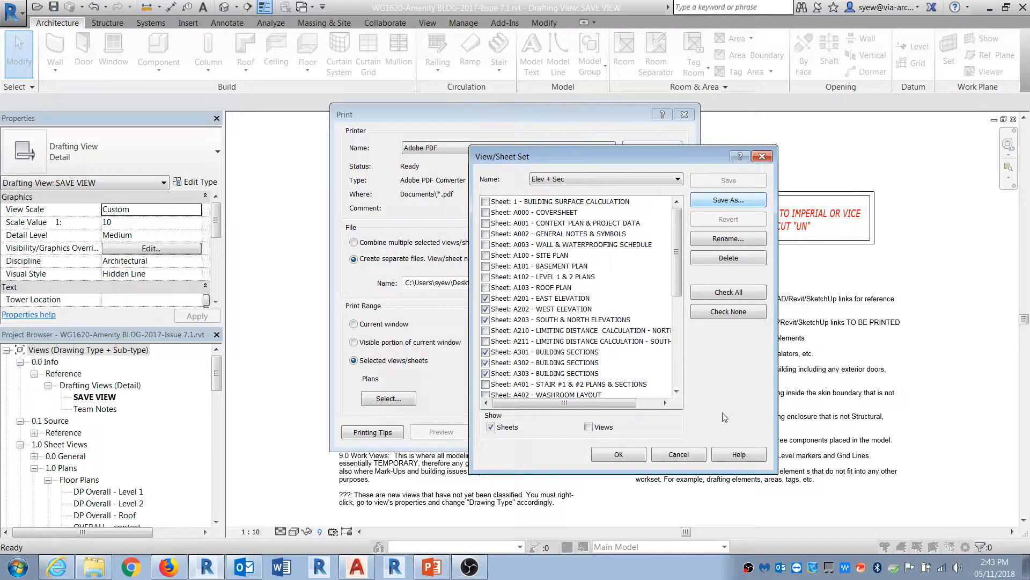
pyautogui.click(618, 455)
pyautogui.click(600, 432)
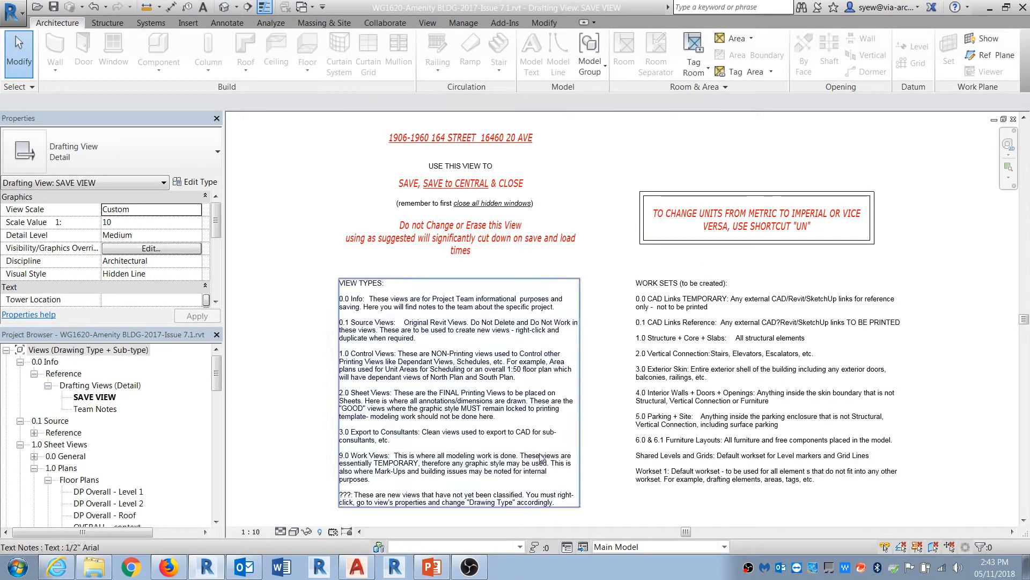
# Step: Open DWG Export and choose the Elev + Sec sheet set for export
pyautogui.click(11, 12)
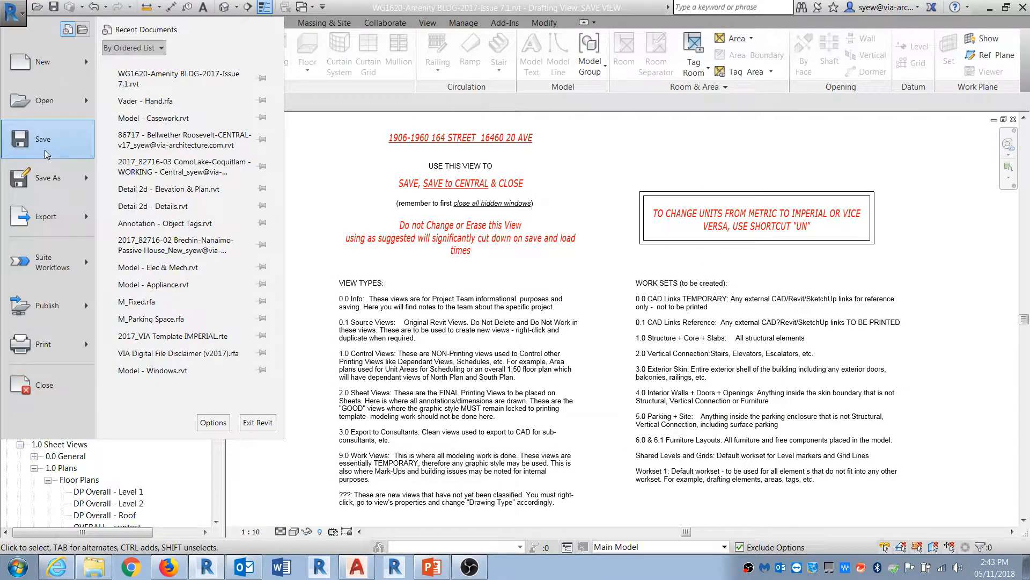
pyautogui.moveTo(45, 224)
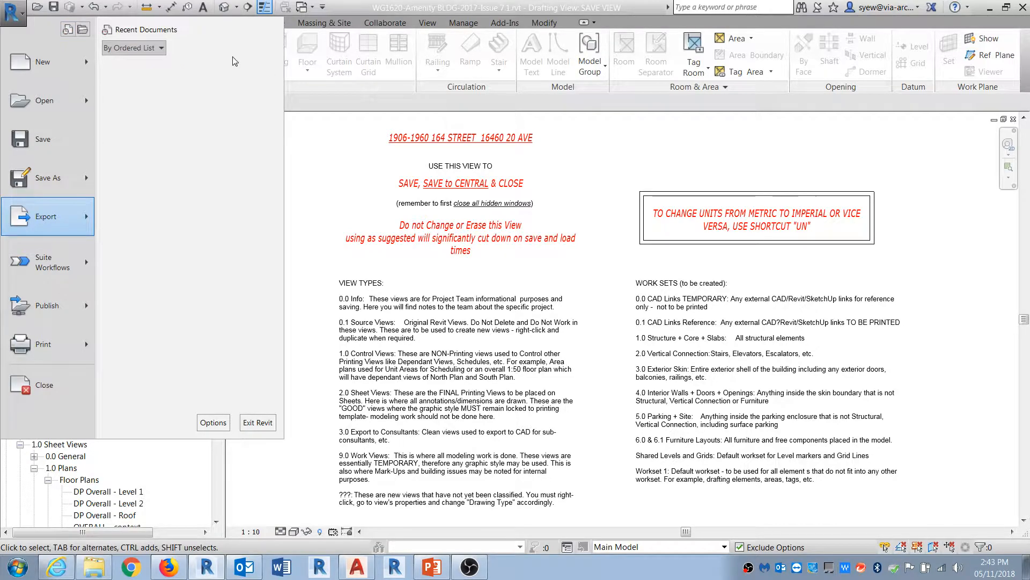
pyautogui.moveTo(239, 67)
pyautogui.click(301, 59)
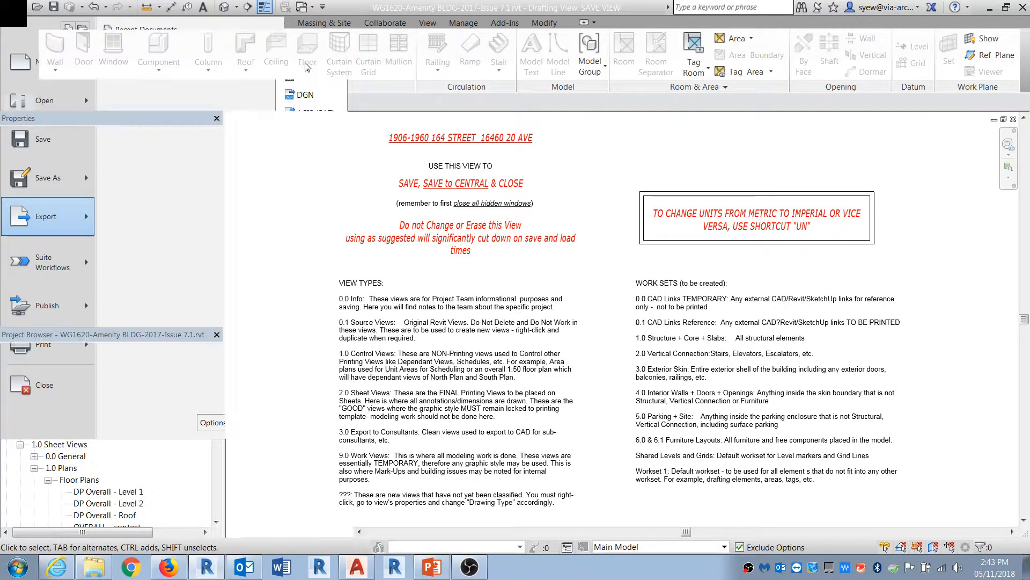
pyautogui.click(595, 168)
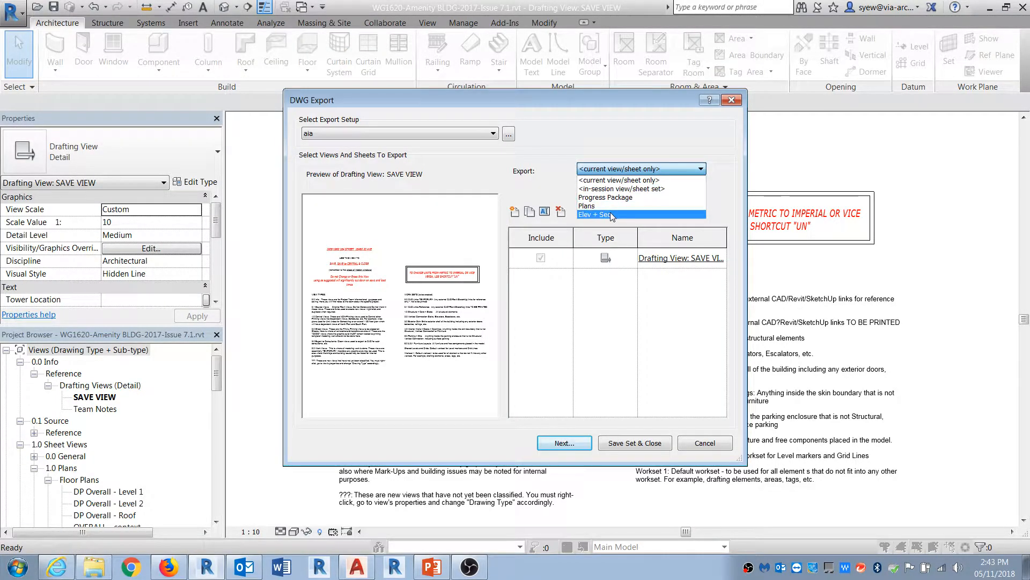
pyautogui.click(596, 214)
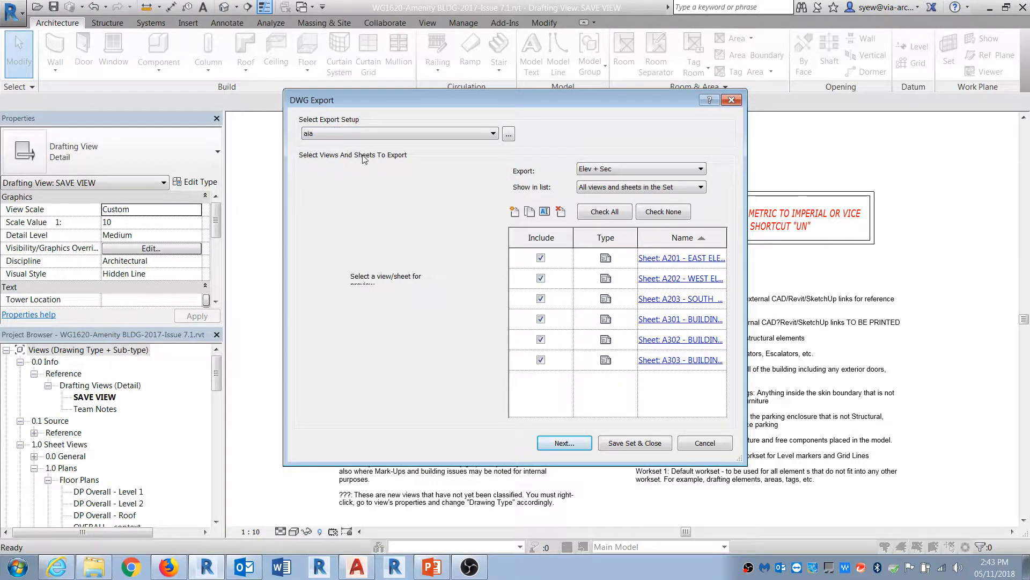
# Step: Review the aia export setup's layer and colour settings, cancel the setup changes, and close DWG Export
pyautogui.click(339, 133)
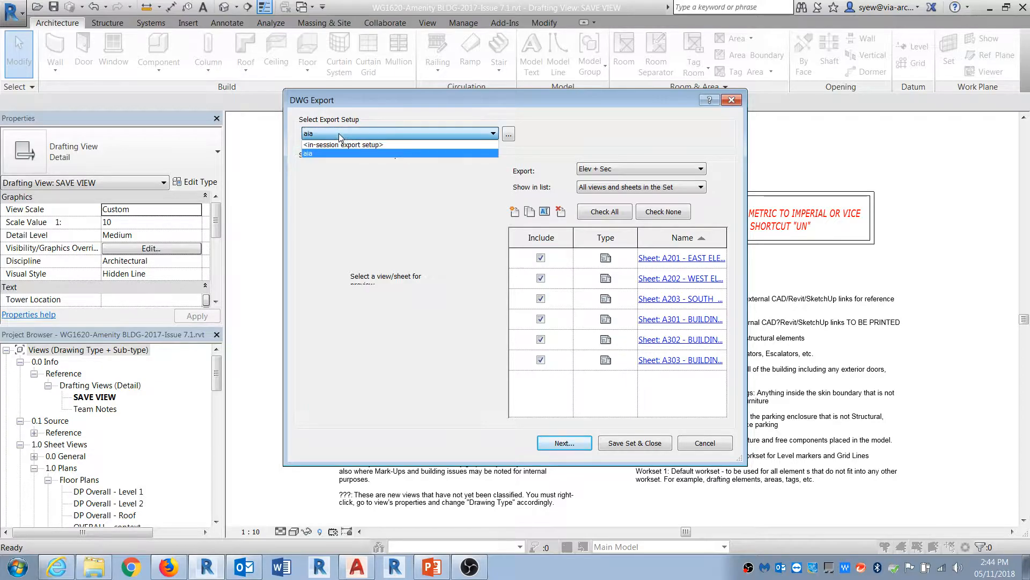
pyautogui.click(400, 153)
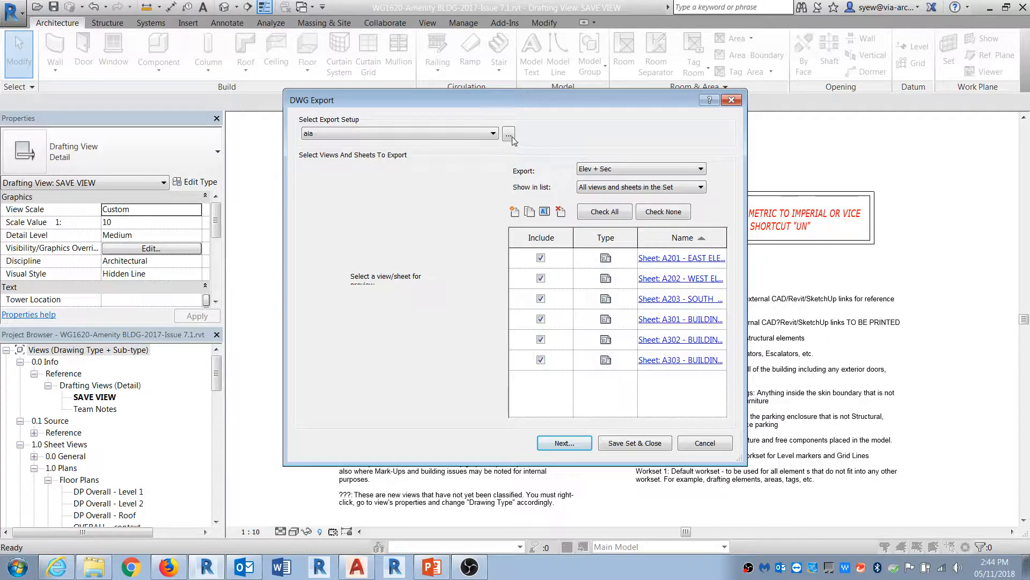
pyautogui.click(508, 136)
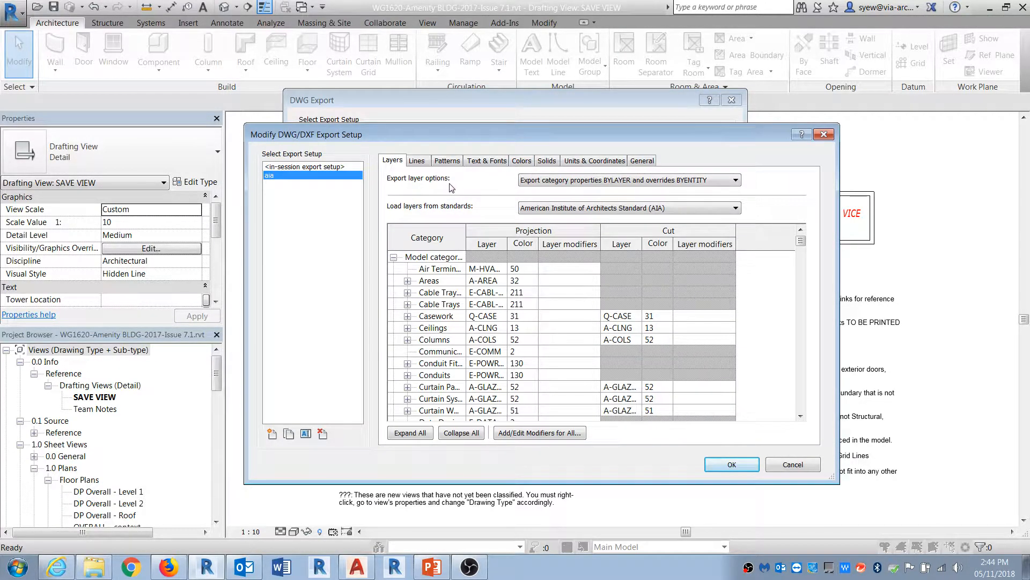
pyautogui.click(525, 160)
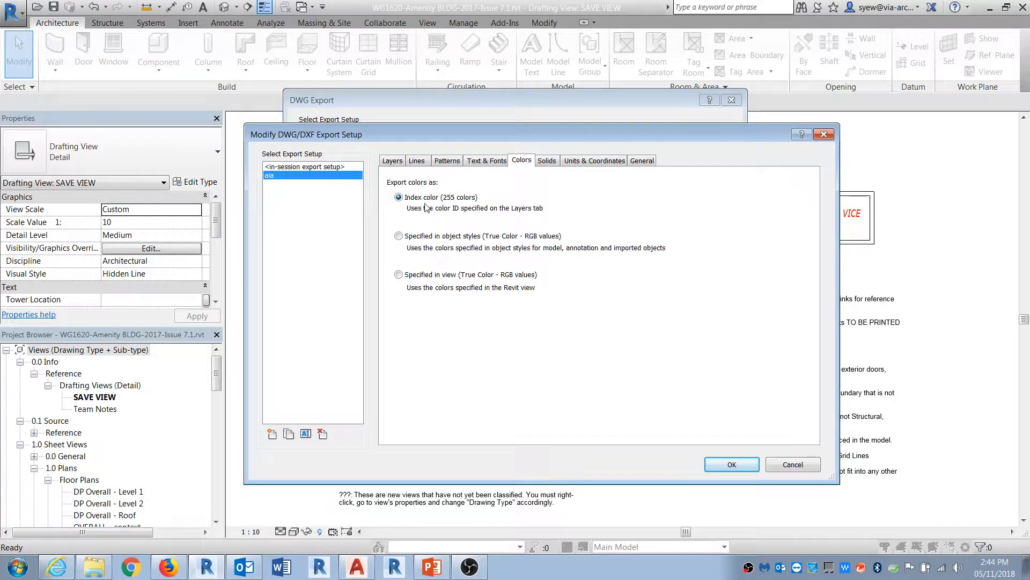
pyautogui.click(392, 161)
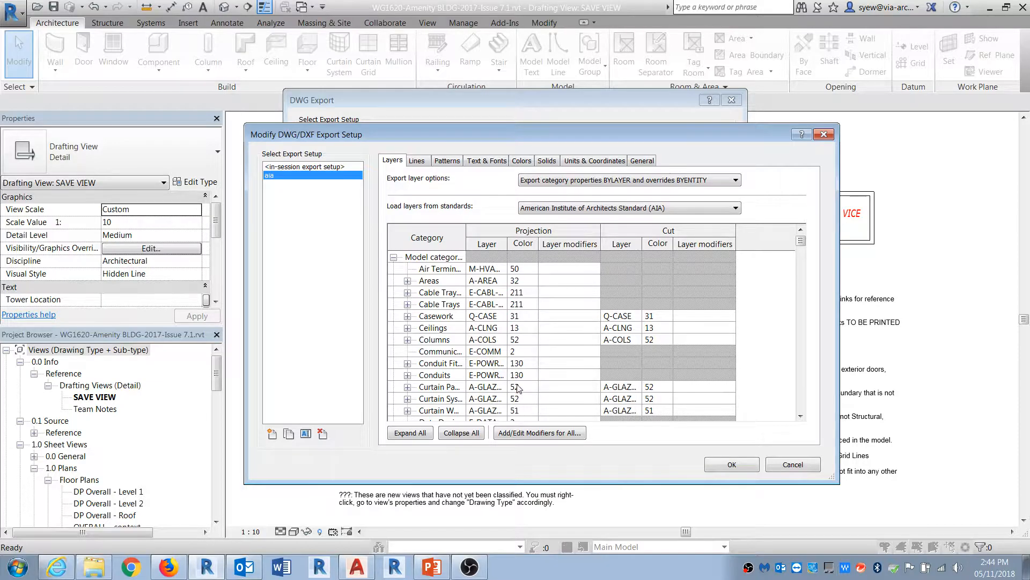
pyautogui.click(500, 162)
pyautogui.click(521, 162)
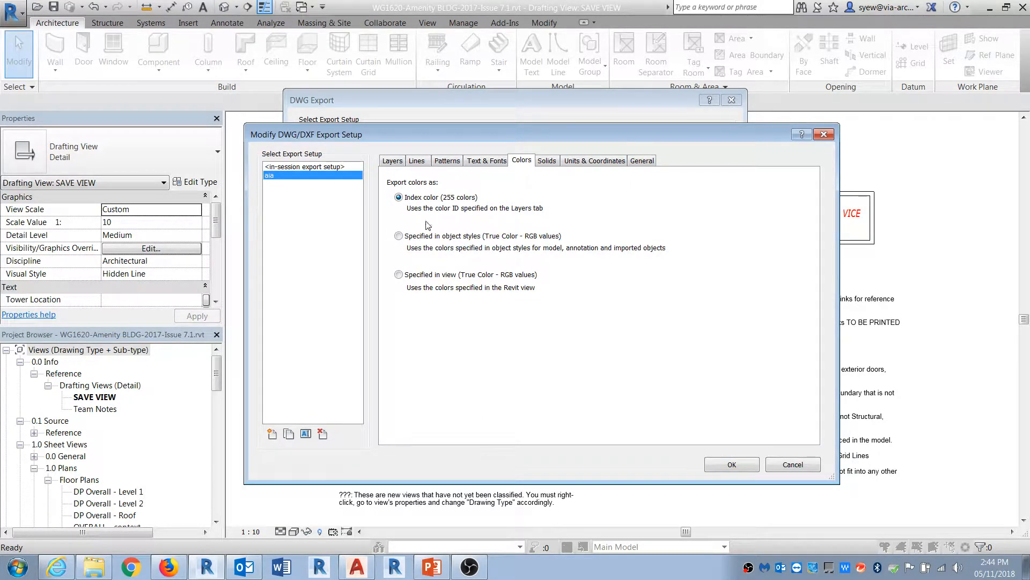
pyautogui.click(399, 290)
pyautogui.click(797, 462)
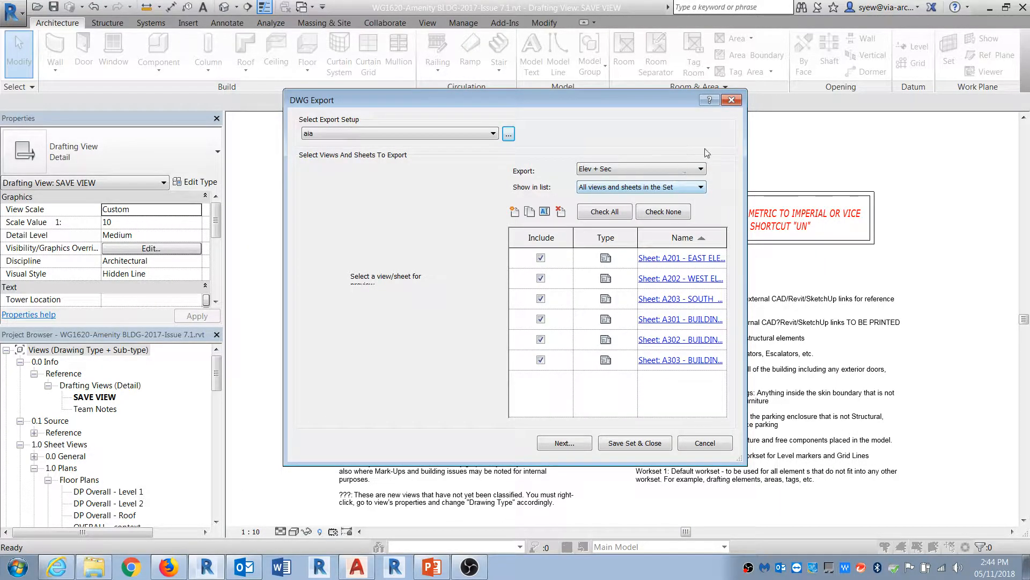
pyautogui.click(731, 101)
# Step: Open sheet A201 - EAST ELEVATION and activate its elevation viewport
pyautogui.moveTo(217, 375); pyautogui.dragTo(219, 478)
pyautogui.doubleClick(106, 420)
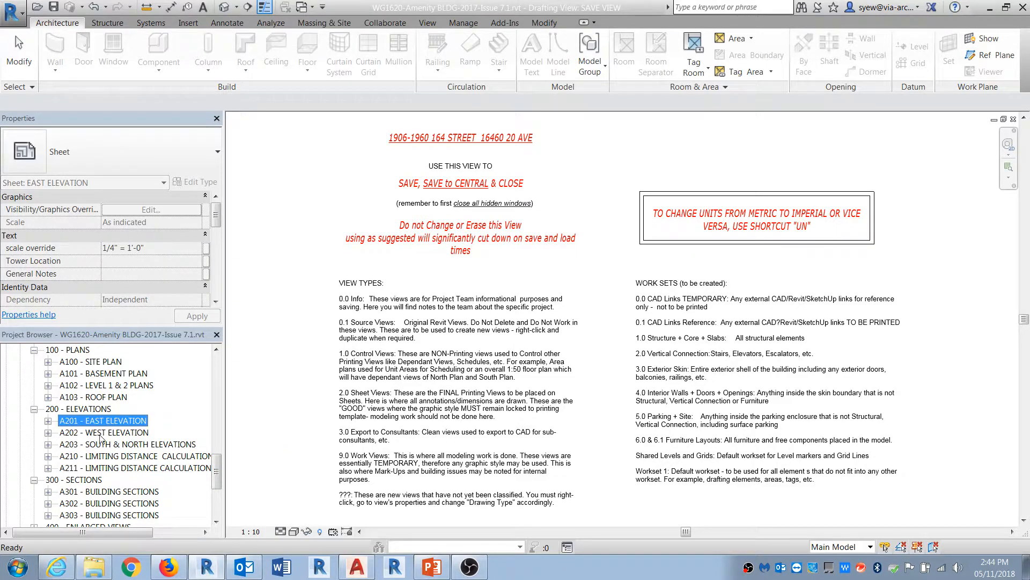
pyautogui.rightClick(600, 307)
pyautogui.click(643, 315)
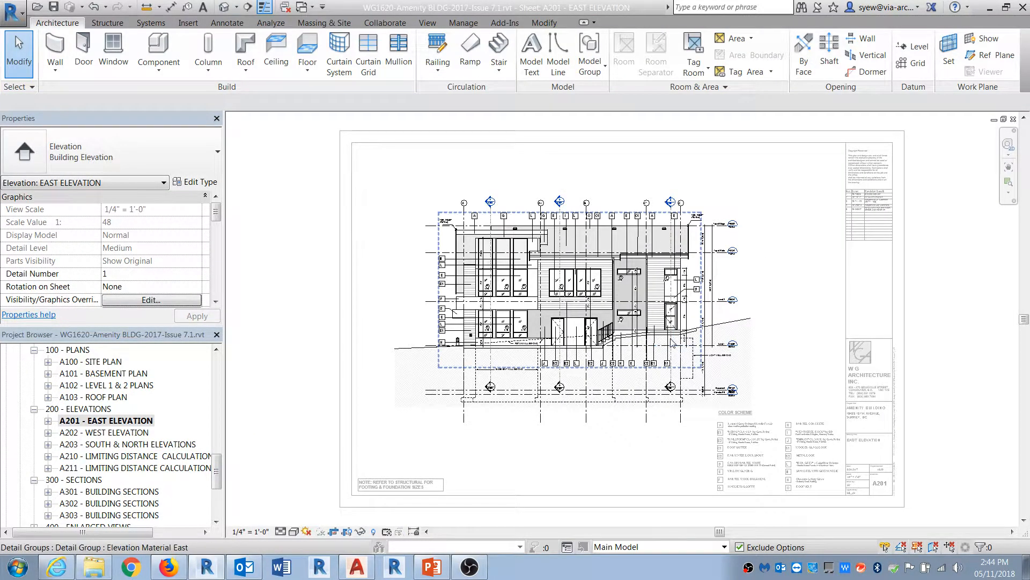
# Step: Set the Elevations view template's model display style to Consistent Colors
pyautogui.scroll(-10, 185, 263)
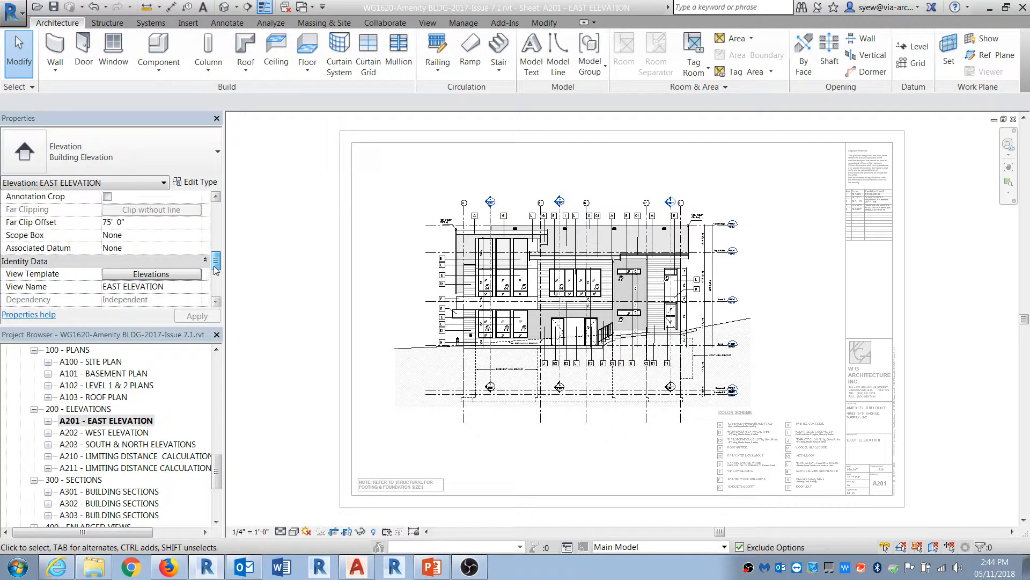
pyautogui.click(183, 236)
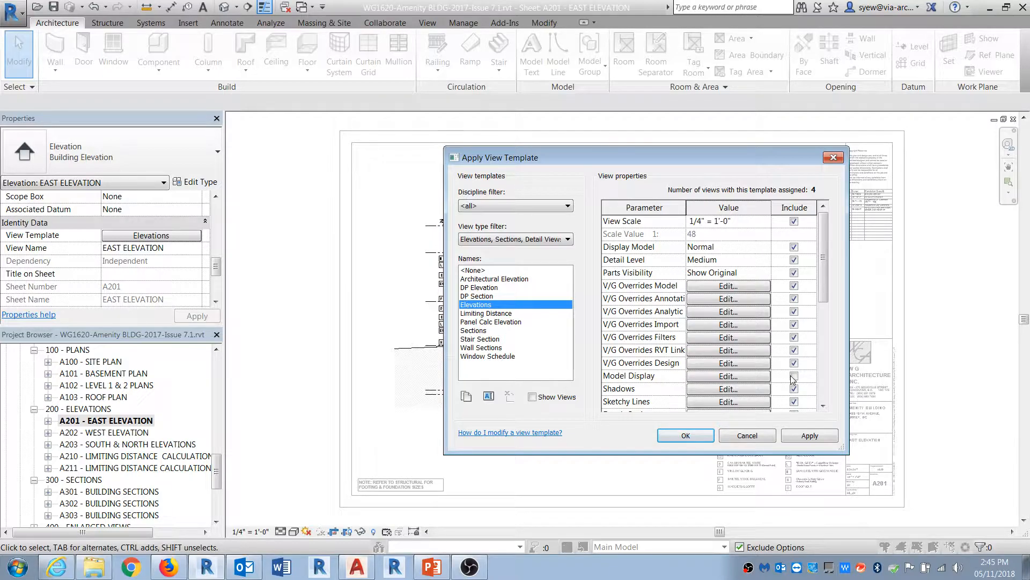
pyautogui.click(729, 376)
pyautogui.click(340, 180)
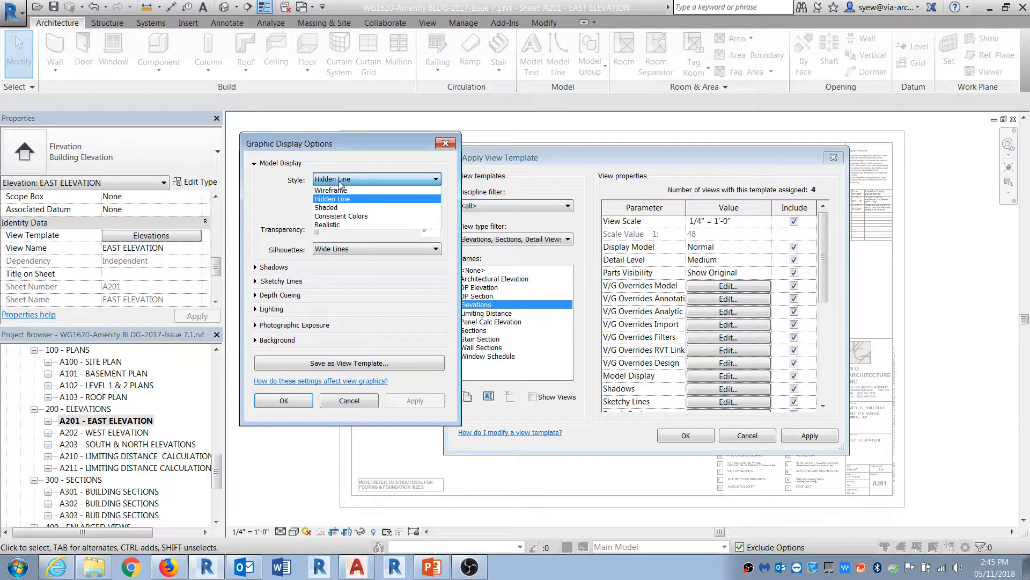
pyautogui.click(342, 216)
pyautogui.click(284, 400)
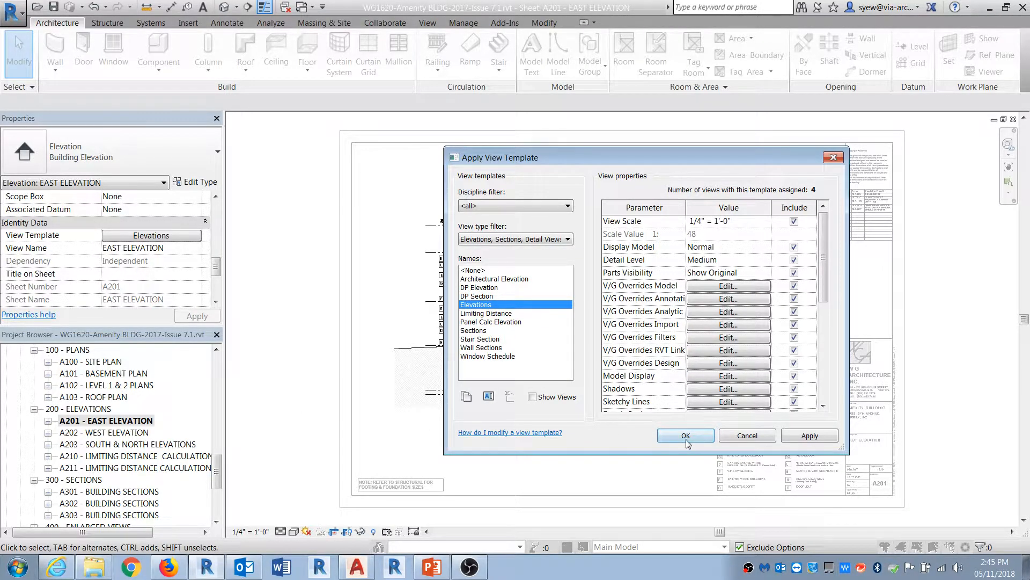
pyautogui.click(686, 436)
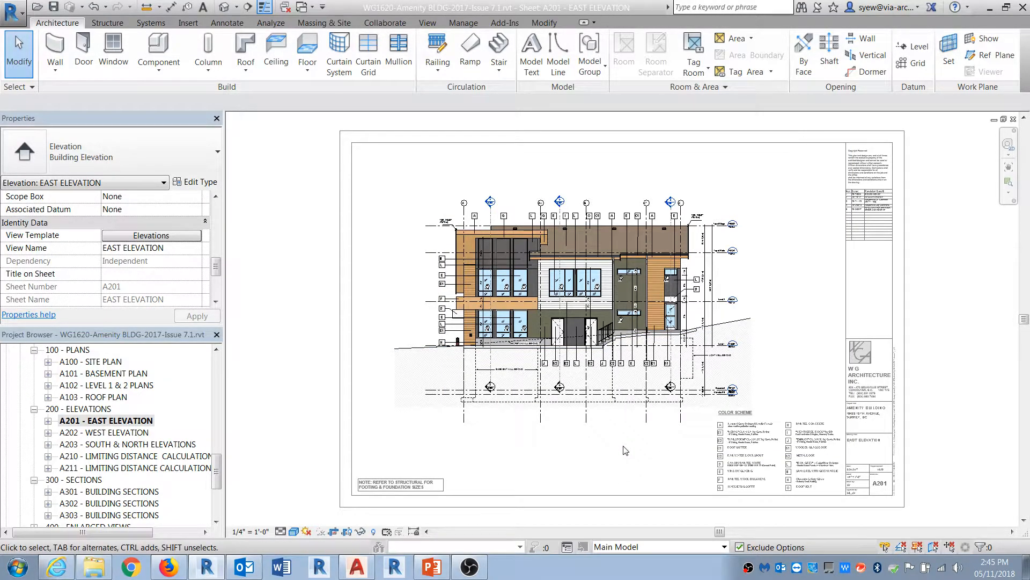
# Step: Deactivate the elevation viewport on the sheet and open the application menu
pyautogui.rightClick(624, 450)
pyautogui.click(657, 284)
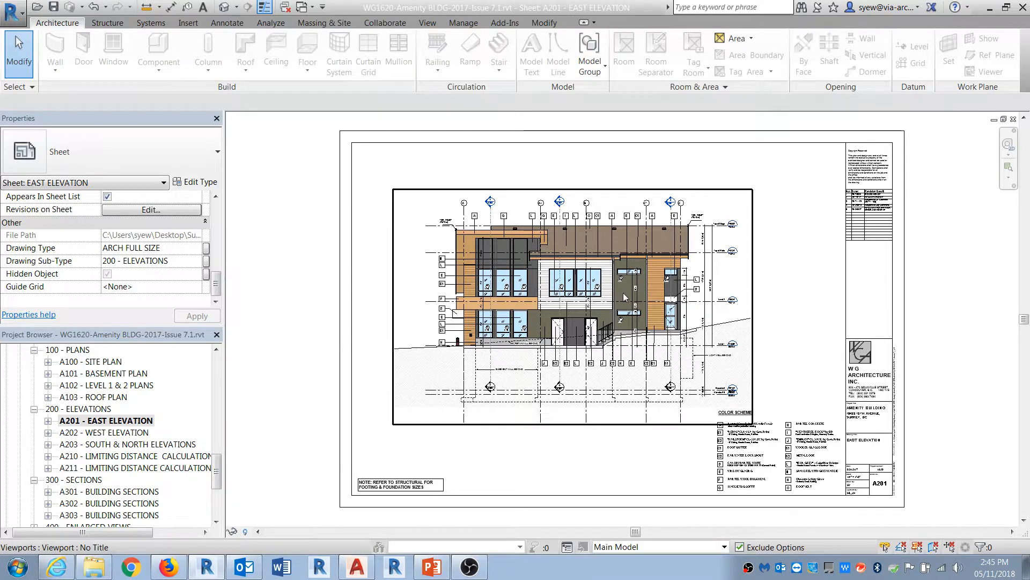
pyautogui.click(12, 11)
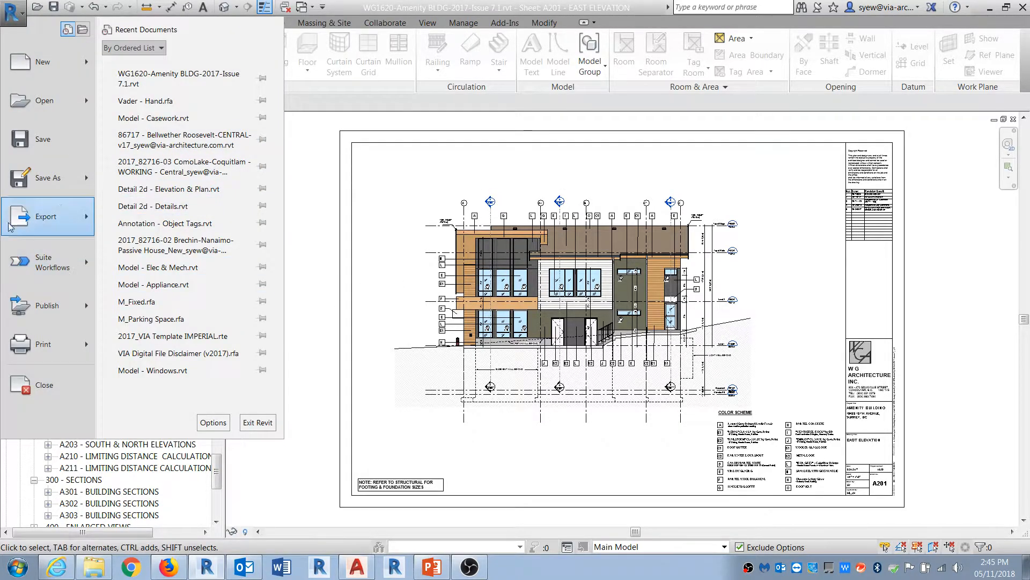
# Step: Start a DWG export of the current sheet and check that the aia setup exports colours as Index color (255 colors)
pyautogui.moveTo(28, 220)
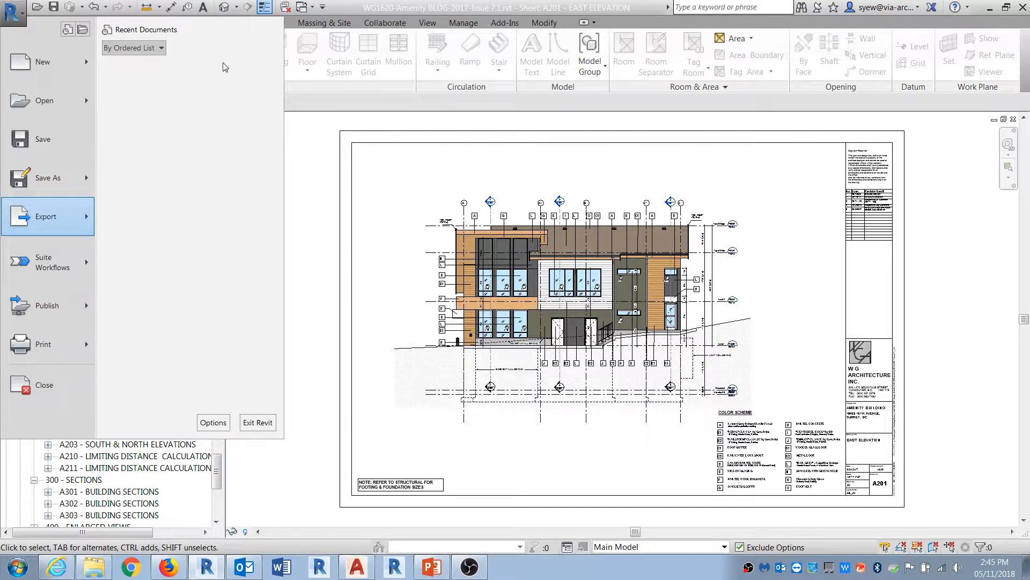
pyautogui.click(298, 59)
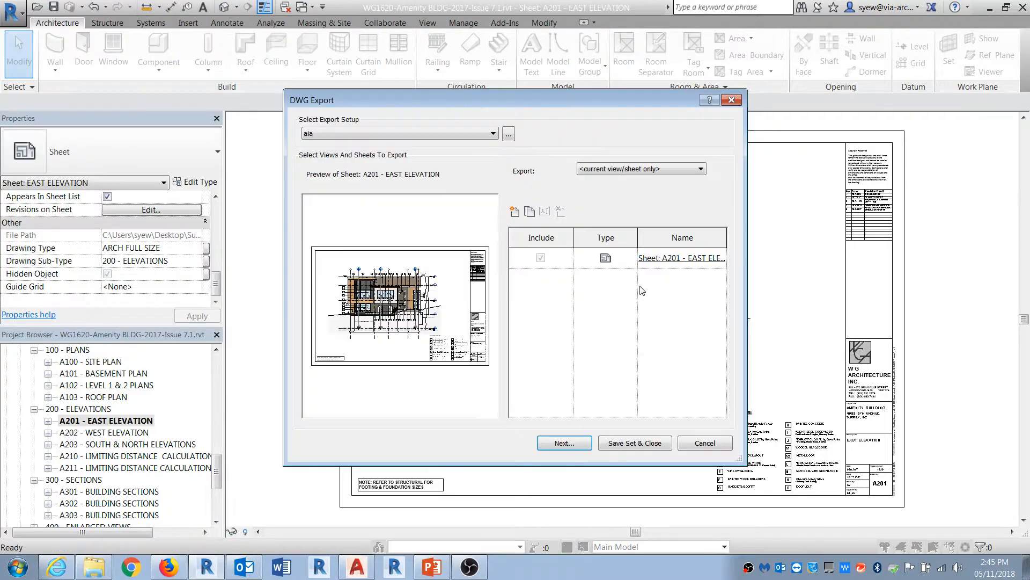
pyautogui.click(509, 137)
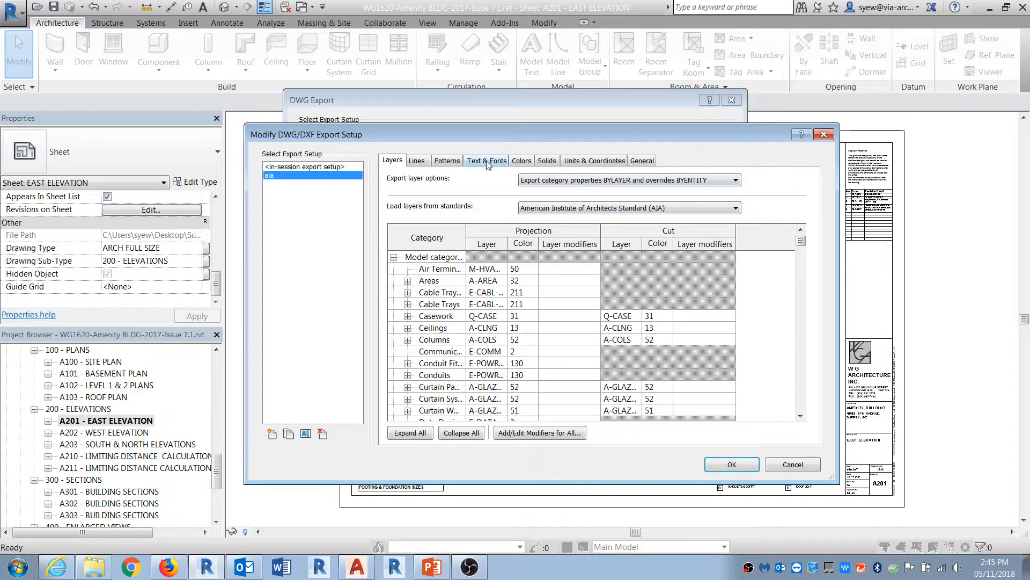
pyautogui.click(486, 161)
pyautogui.click(522, 161)
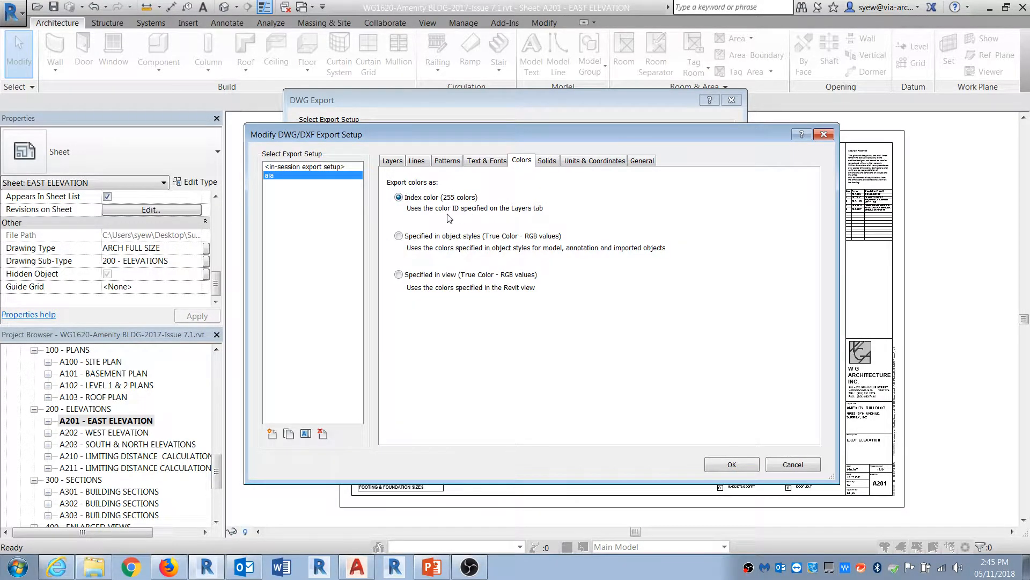
pyautogui.click(732, 464)
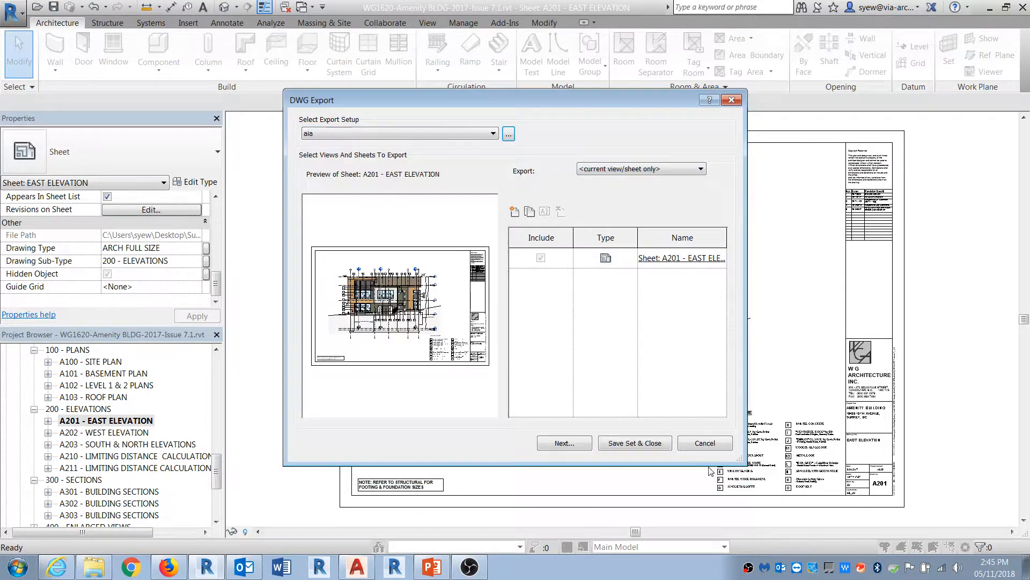
# Step: Save the export as 255 color.dwg in the export\2018-10-30 folder, replacing the existing file
pyautogui.click(569, 446)
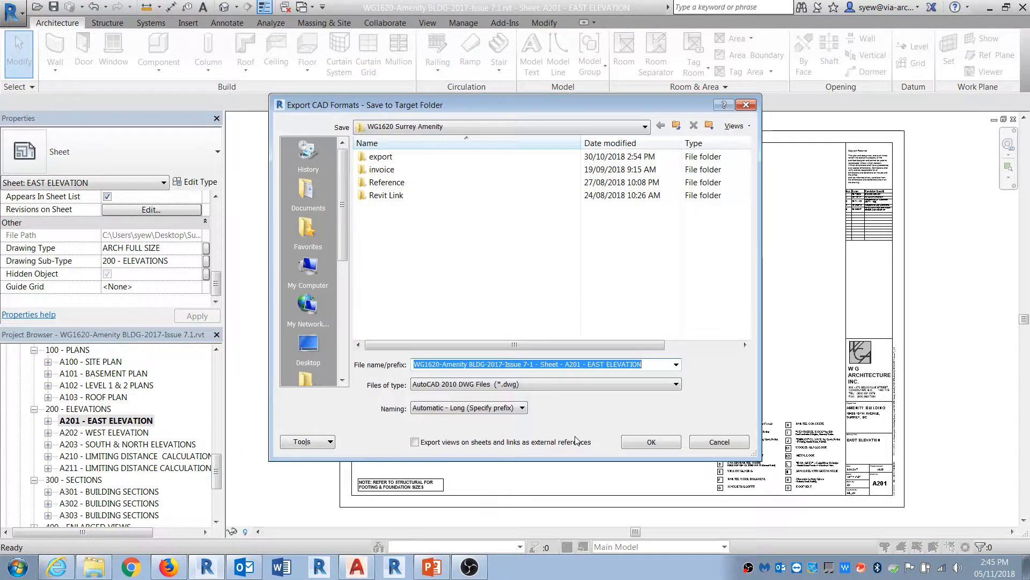
pyautogui.doubleClick(660, 183)
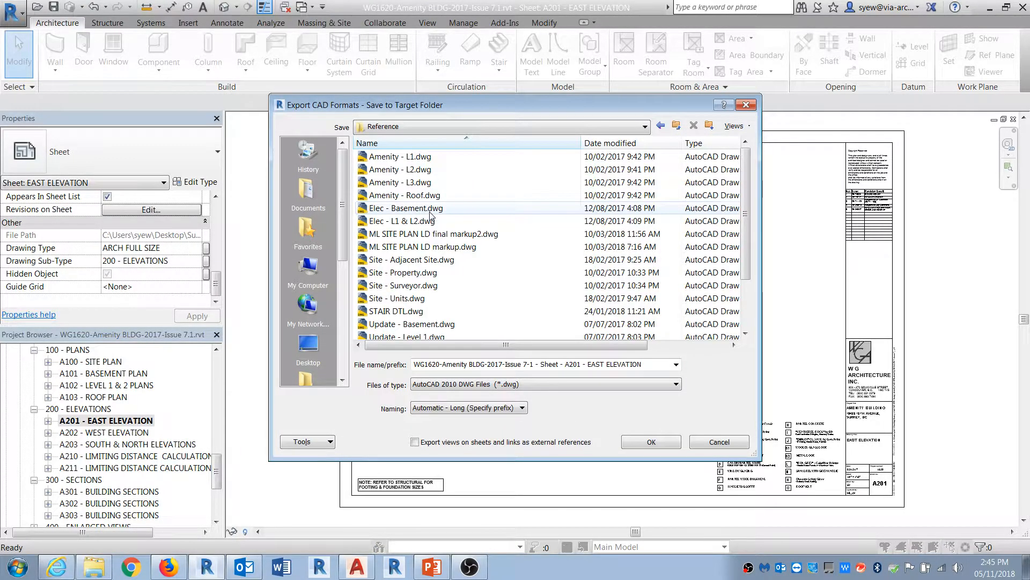
pyautogui.click(660, 127)
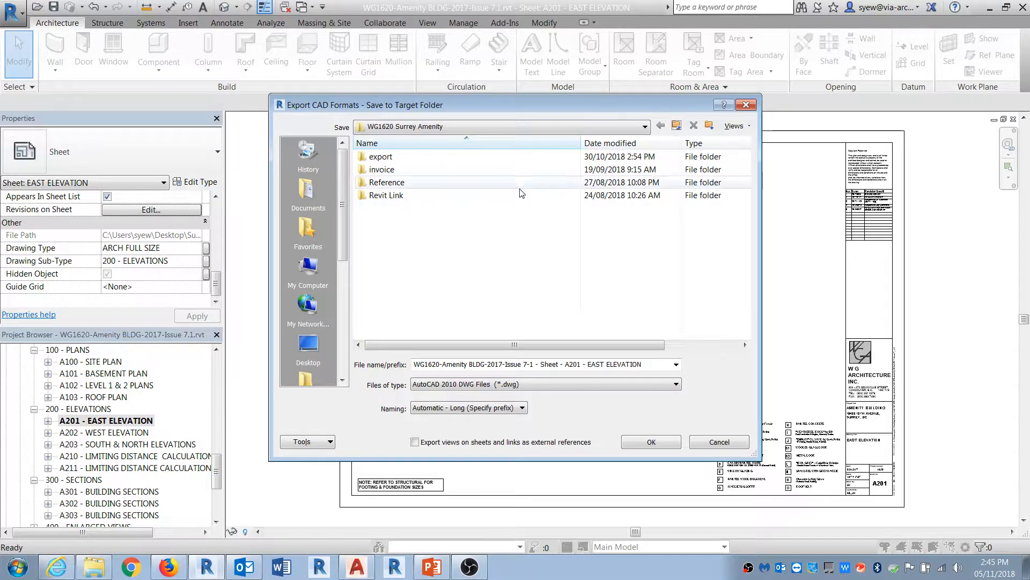
pyautogui.doubleClick(379, 157)
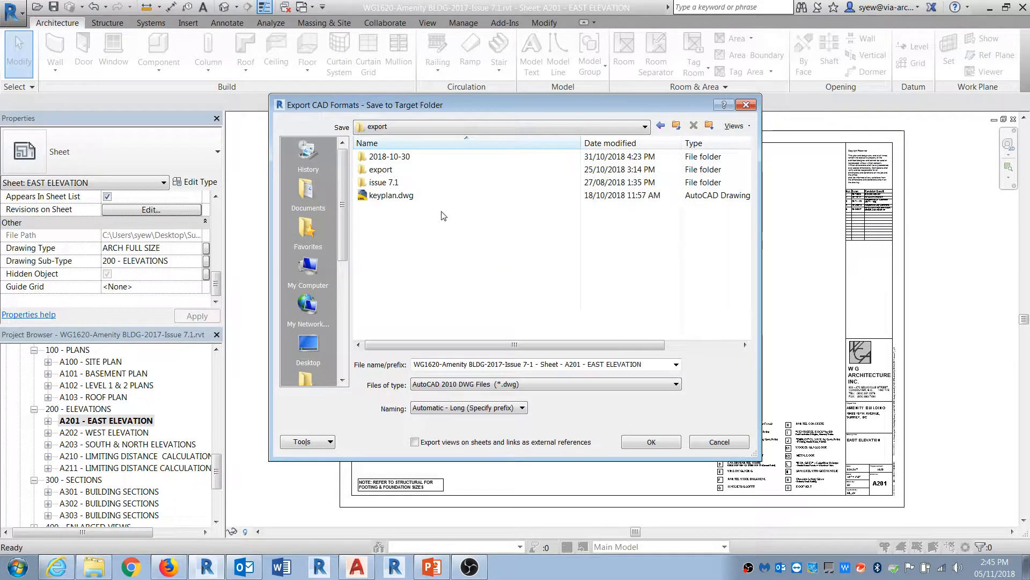
pyautogui.doubleClick(406, 158)
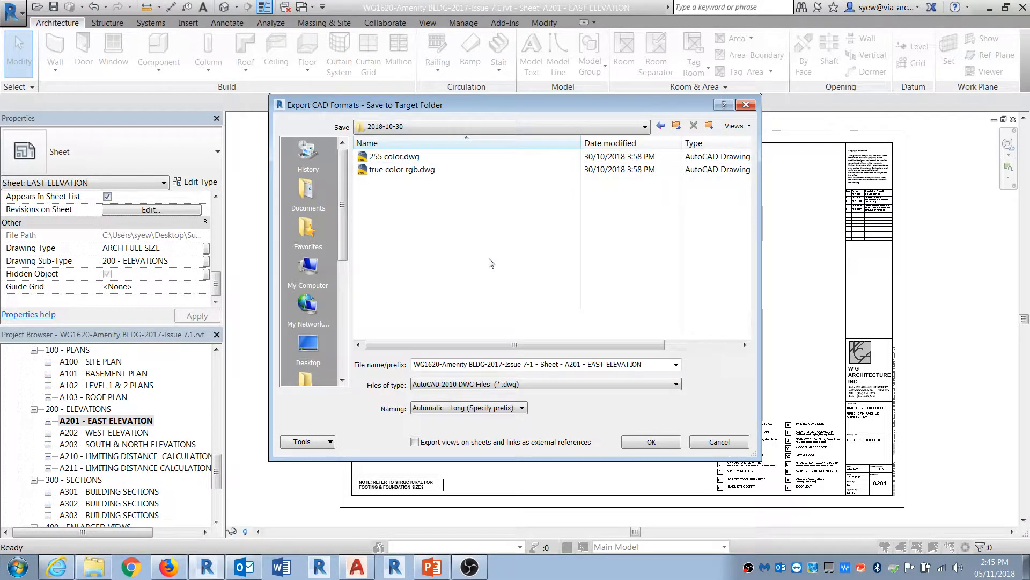
pyautogui.click(362, 160)
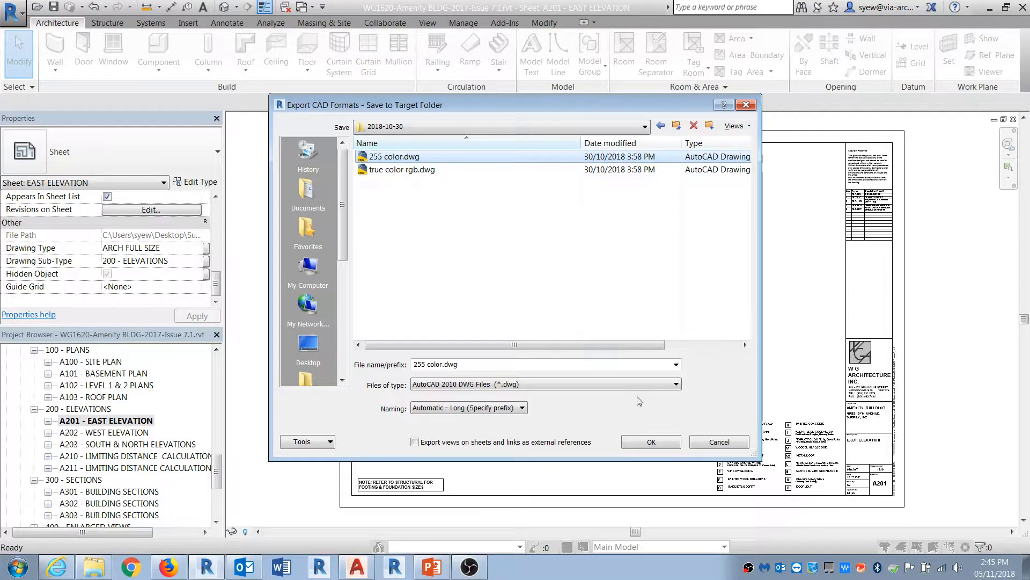
pyautogui.click(656, 443)
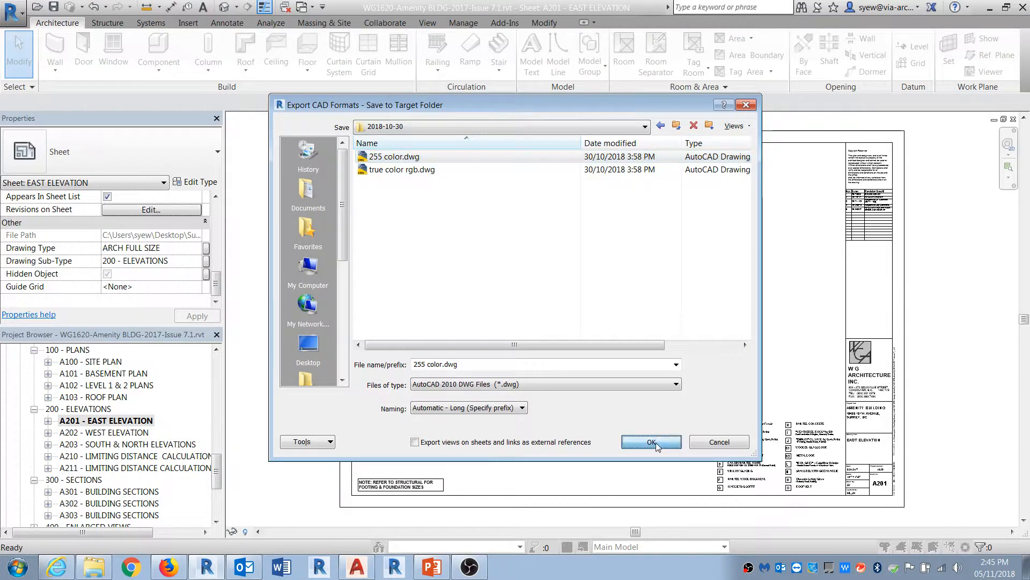
pyautogui.click(560, 318)
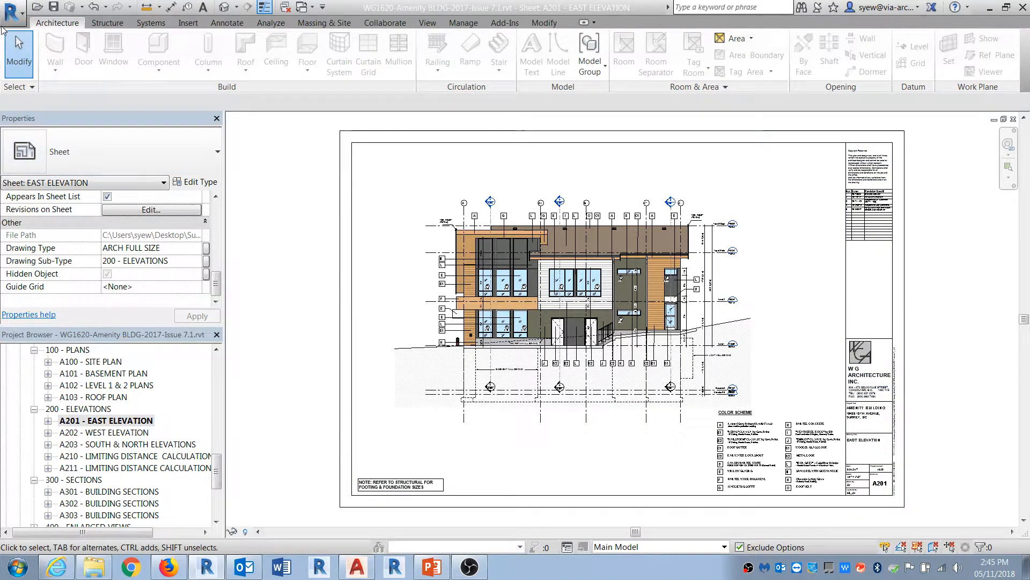
# Step: Start another DWG export and set the aia setup to export colours as specified in view (True Color - RGB values)
pyautogui.click(12, 11)
pyautogui.moveTo(54, 216)
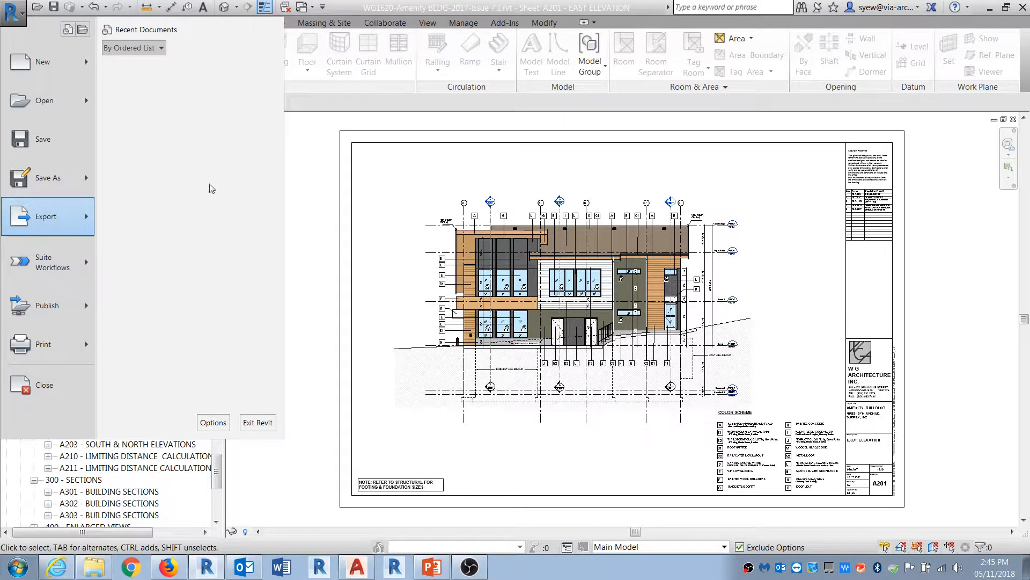
pyautogui.moveTo(212, 74)
pyautogui.click(306, 58)
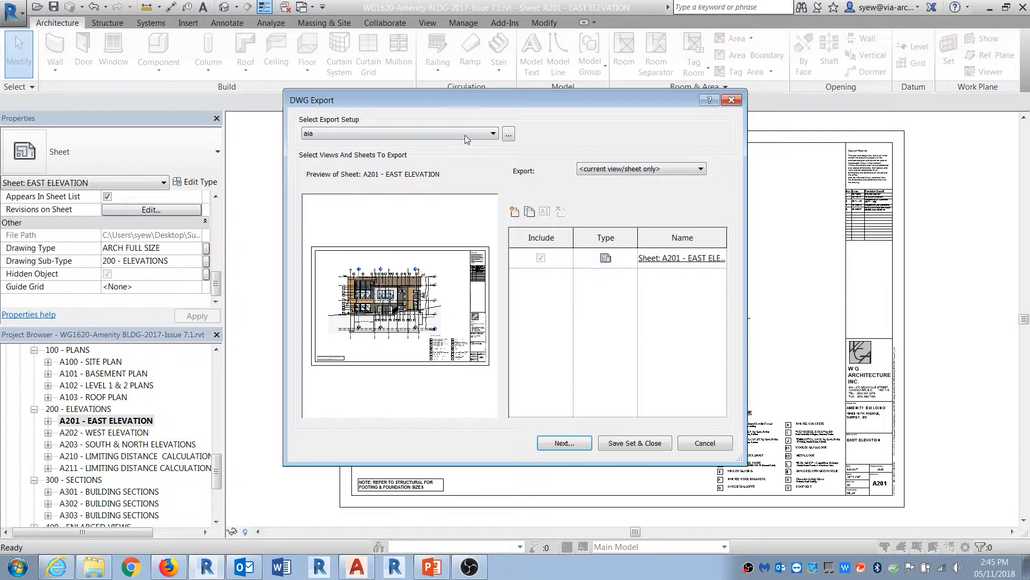
pyautogui.click(509, 135)
pyautogui.click(519, 161)
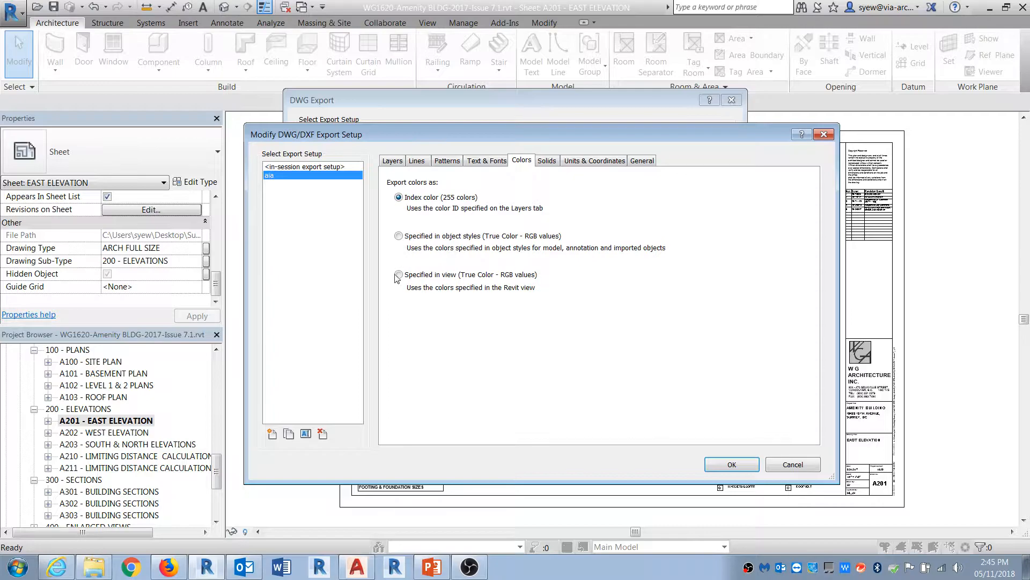
pyautogui.click(732, 464)
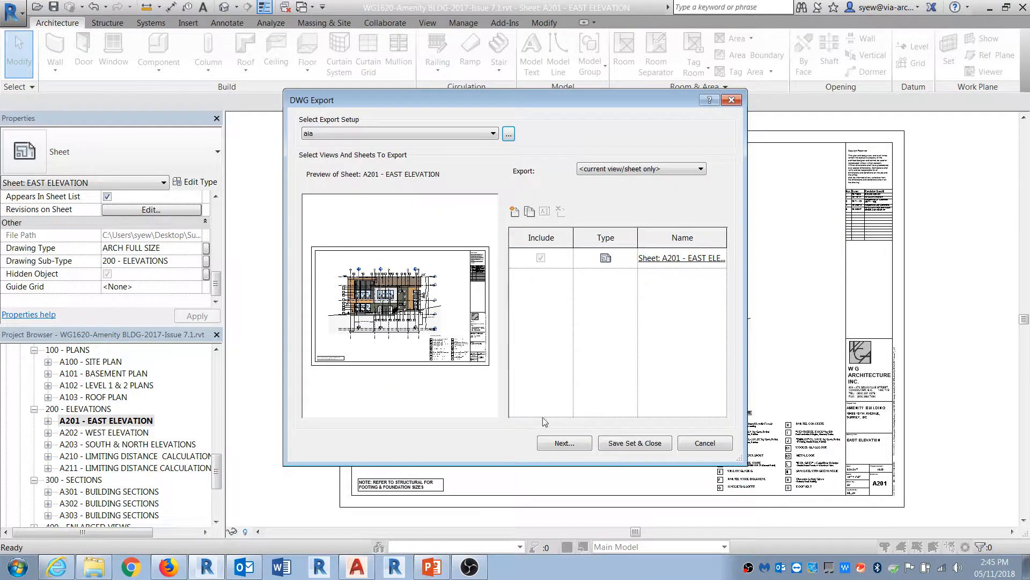
# Step: Save this export as true color rgb.dwg in the same folder, replacing the existing file
pyautogui.click(567, 448)
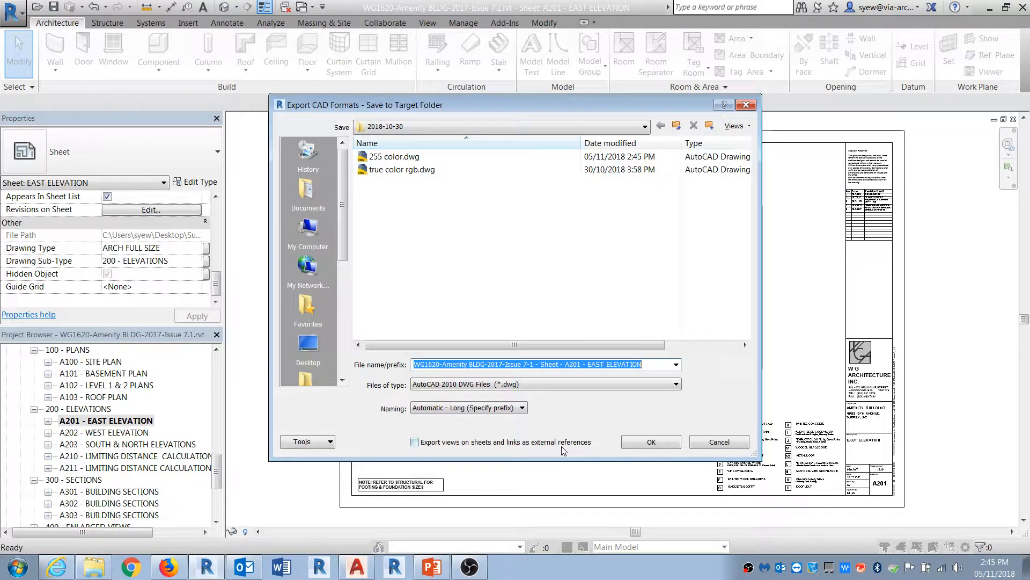
pyautogui.click(408, 169)
pyautogui.click(652, 442)
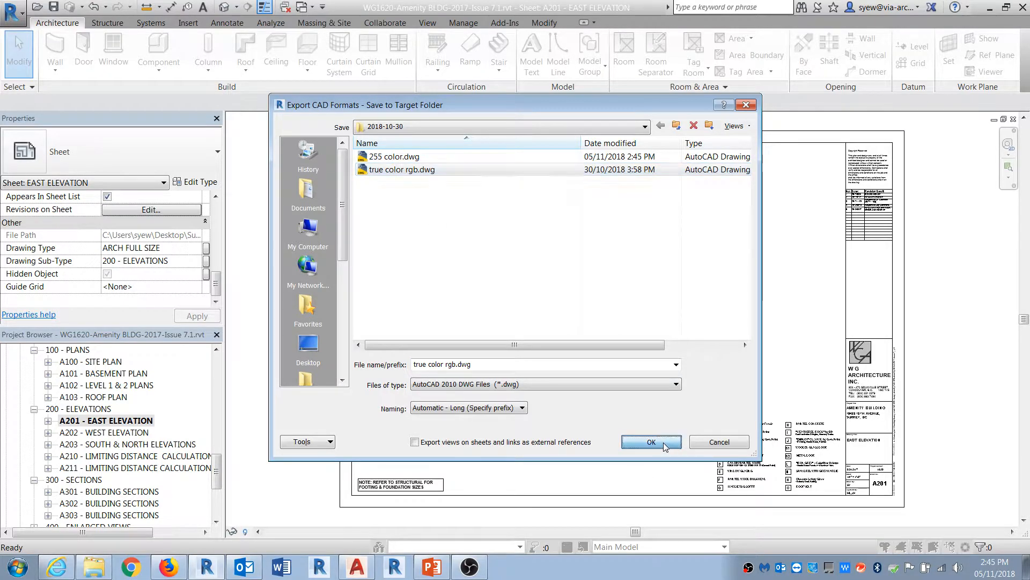
pyautogui.click(552, 314)
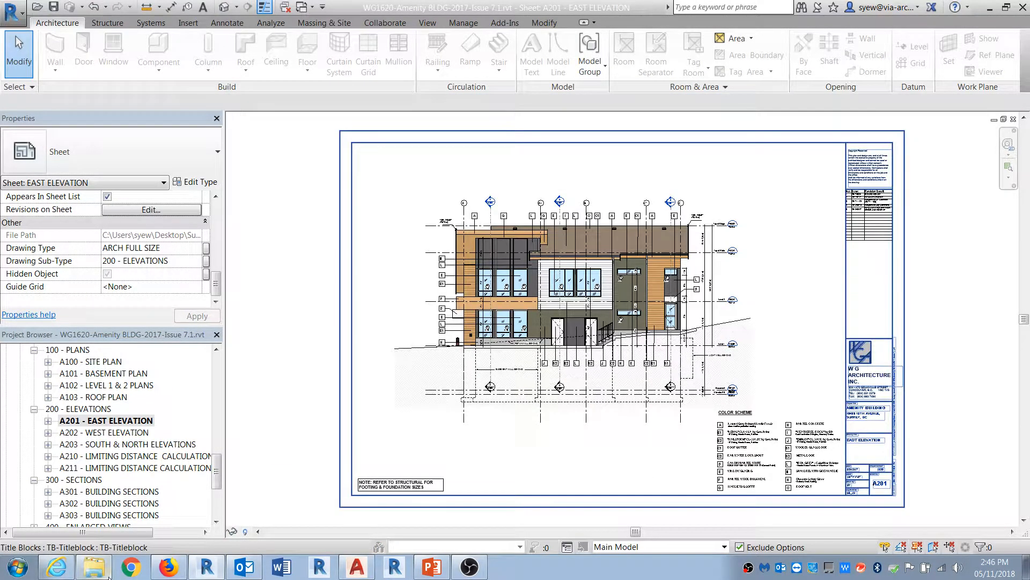
# Step: Switch to AutoCAD, open 255 color.dwg and examine the elevation and its layer colours in the Layer Properties Manager
pyautogui.click(357, 567)
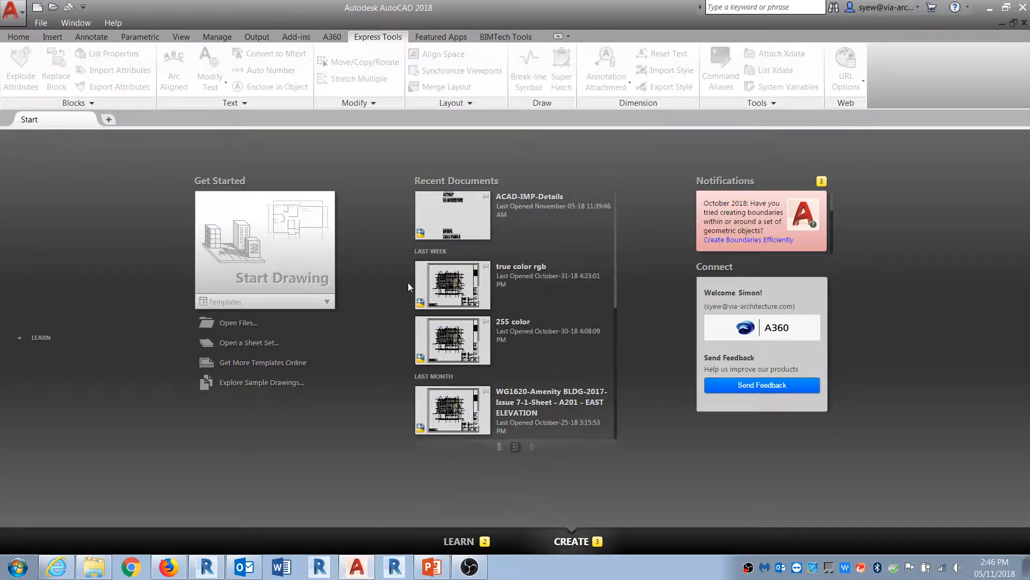
pyautogui.click(461, 349)
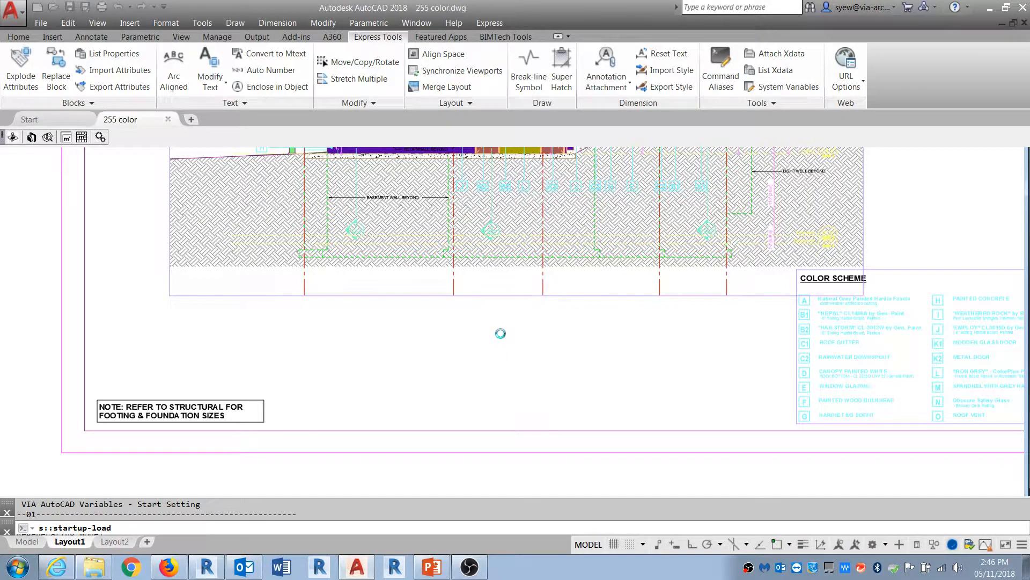
pyautogui.moveTo(523, 264); pyautogui.dragTo(473, 486, button='middle')
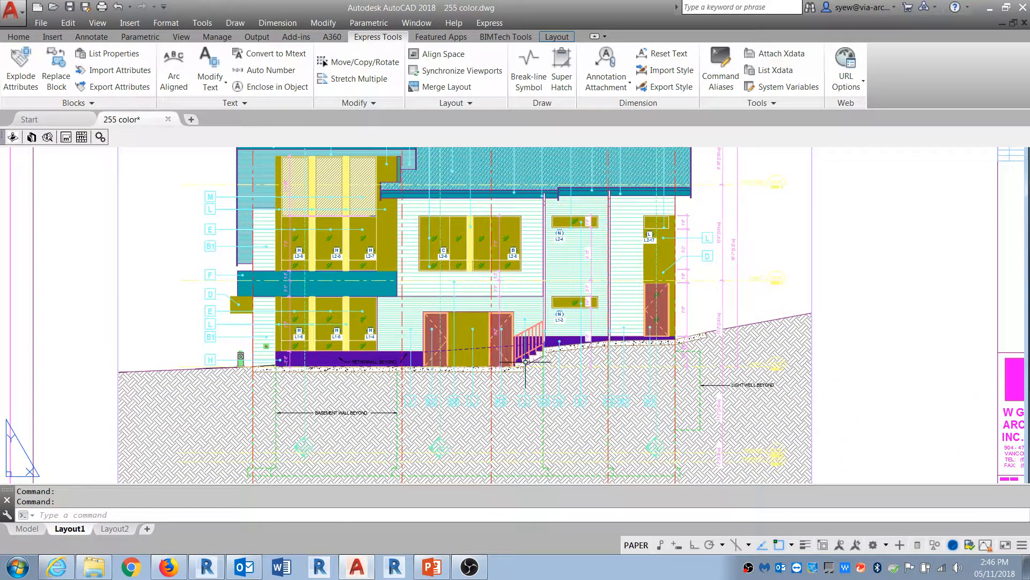
pyautogui.moveTo(525, 362); pyautogui.dragTo(526, 397, button='middle')
pyautogui.write('la')
pyautogui.press('Return')
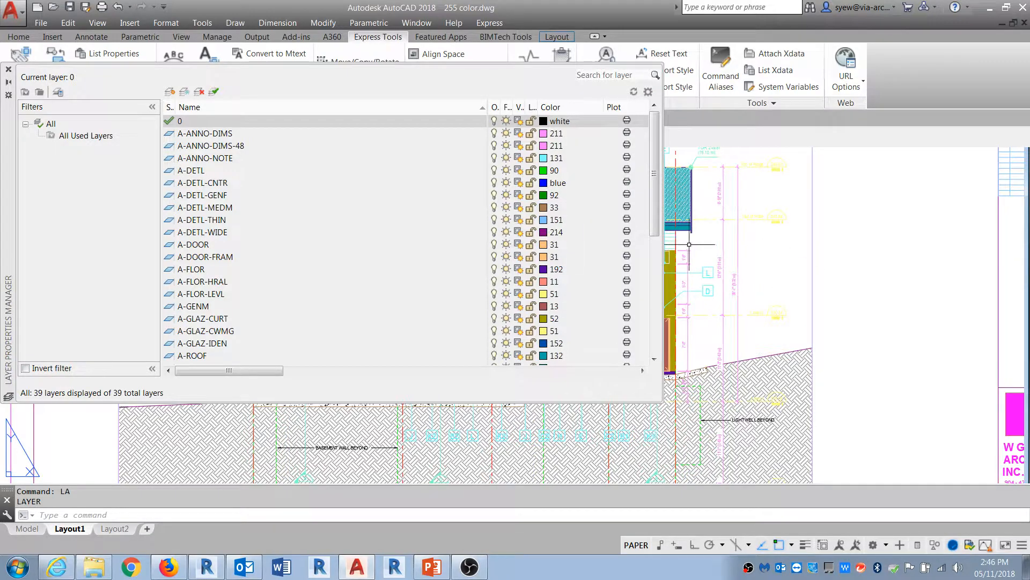
pyautogui.click(8, 69)
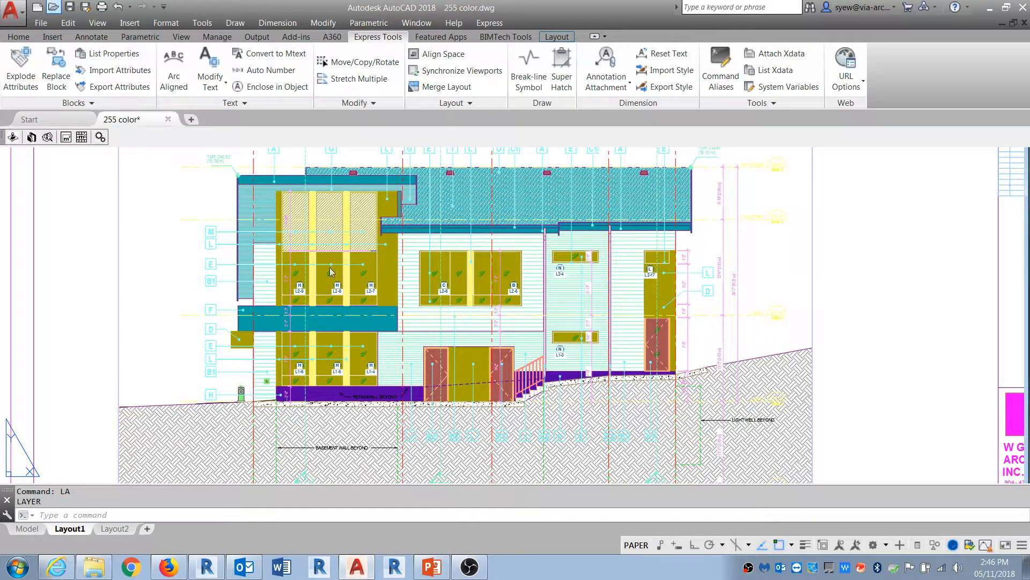
# Step: Open true color rgb.dwg and examine the elevation's colours up close
pyautogui.hotkey('ctrl', 'o')
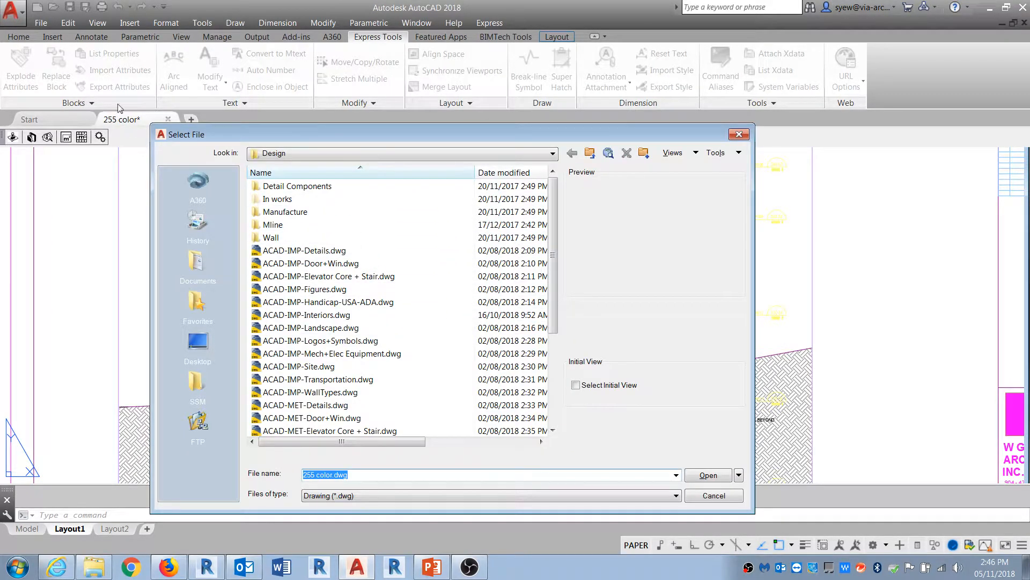
pyautogui.press('Escape')
pyautogui.click(9, 20)
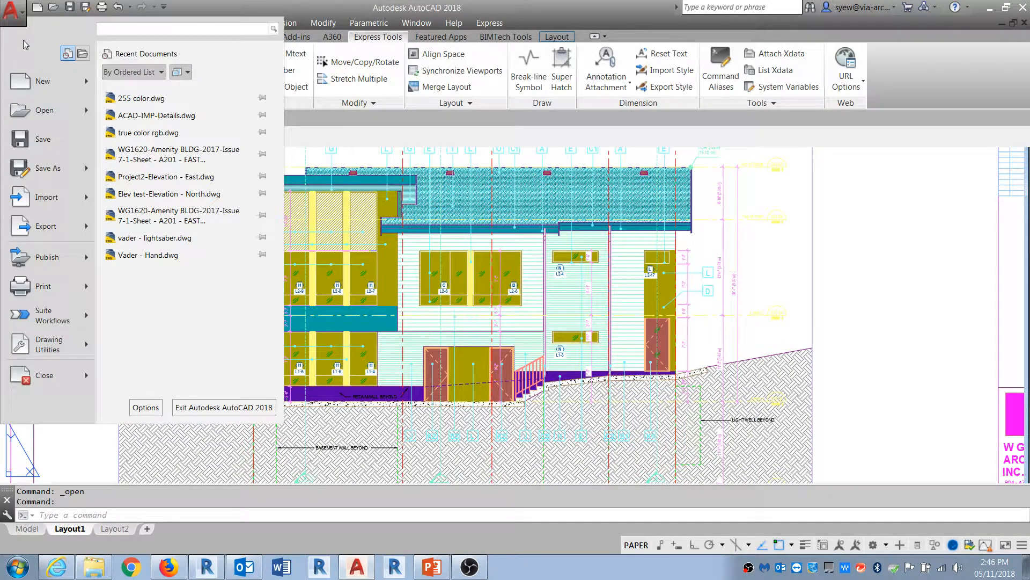
pyautogui.click(158, 133)
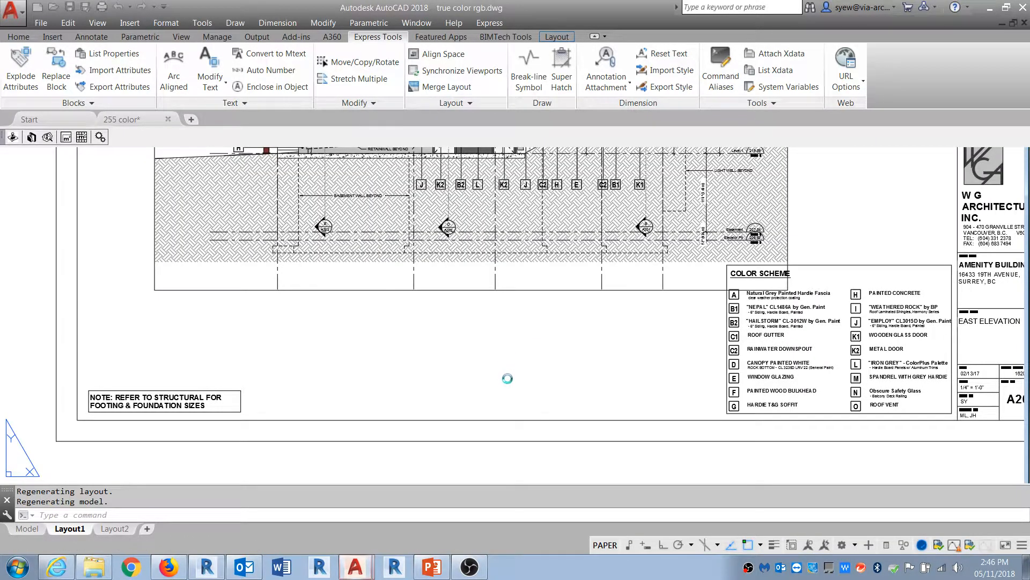
pyautogui.moveTo(529, 280); pyautogui.dragTo(564, 507, button='middle')
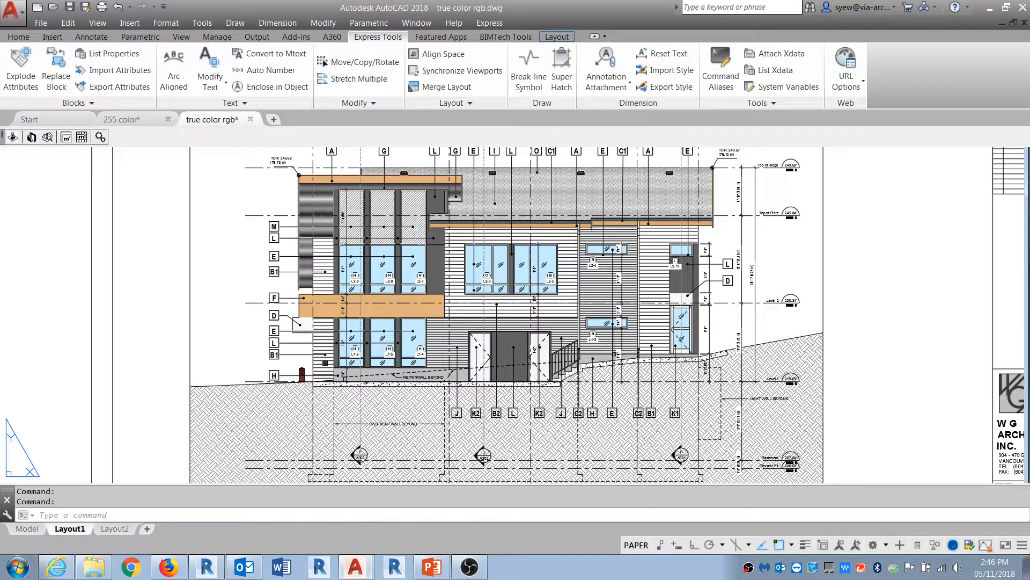
pyautogui.scroll(4, 489, 206)
pyautogui.moveTo(378, 337); pyautogui.dragTo(590, 242, button='middle')
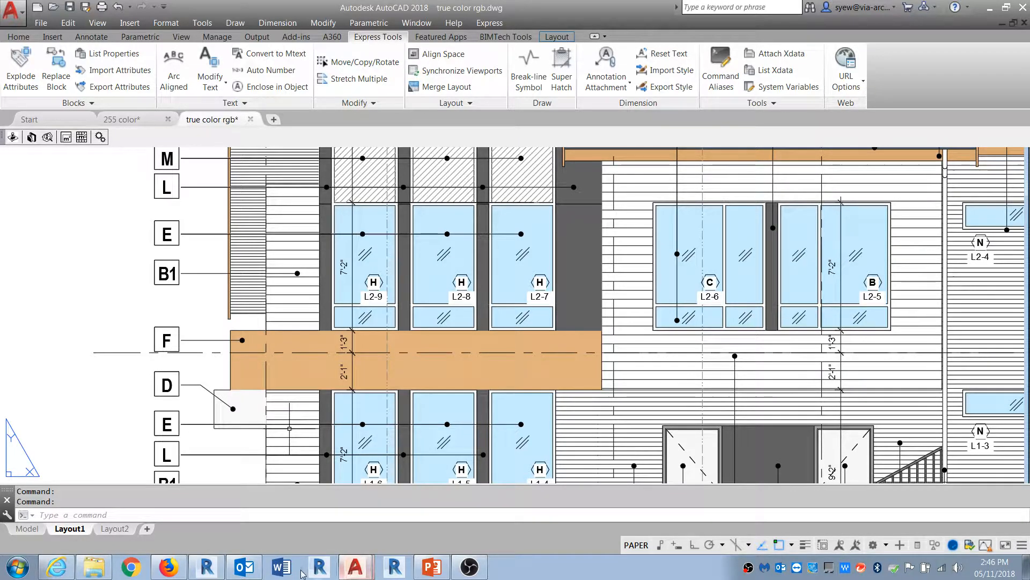
# Step: Return to Revit and activate the East Elevation view on the A201 sheet
pyautogui.click(205, 566)
pyautogui.scroll(8, 459, 302)
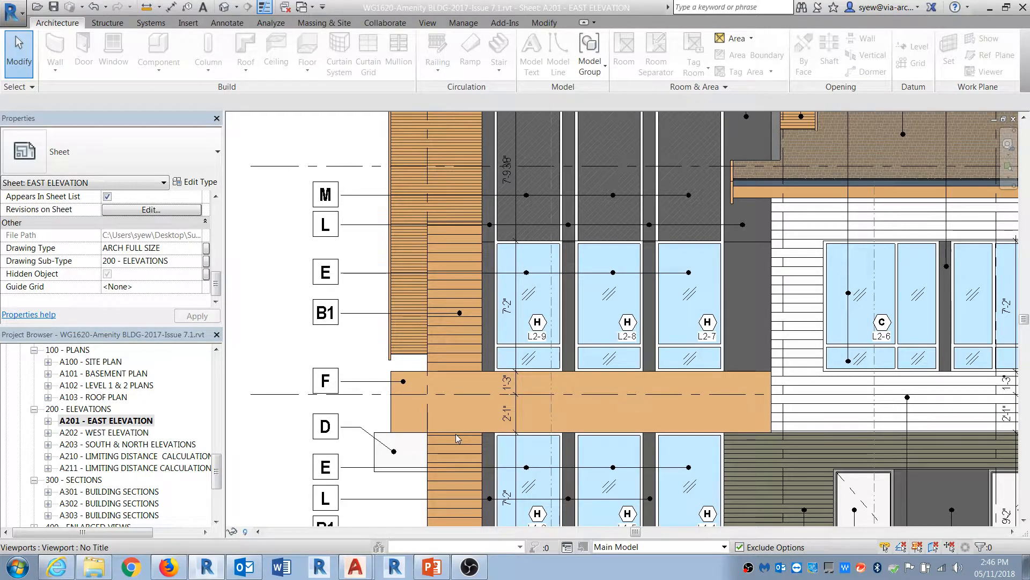
pyautogui.moveTo(525, 290); pyautogui.dragTo(388, 284, button='middle')
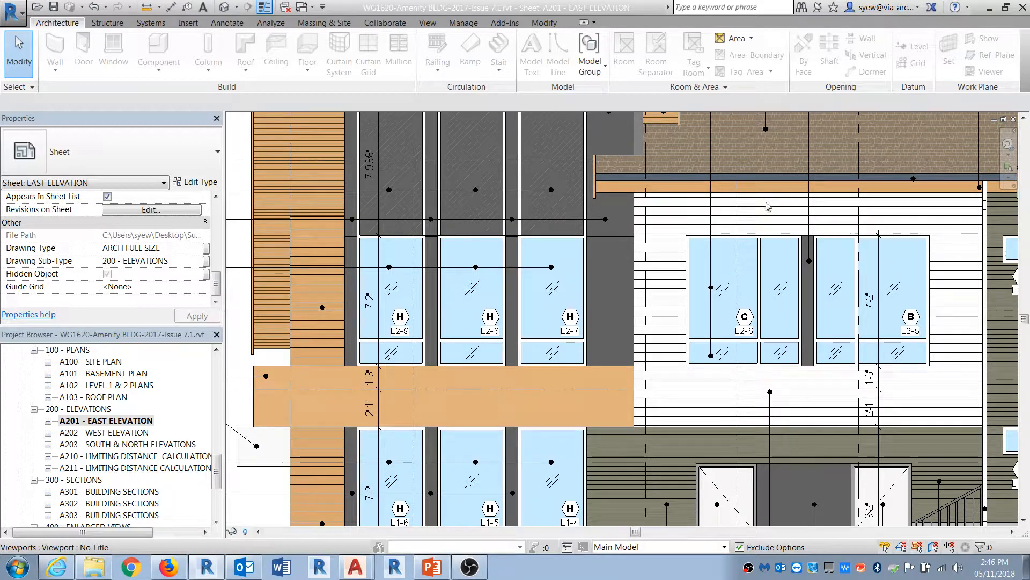
pyautogui.scroll(-2, 643, 318)
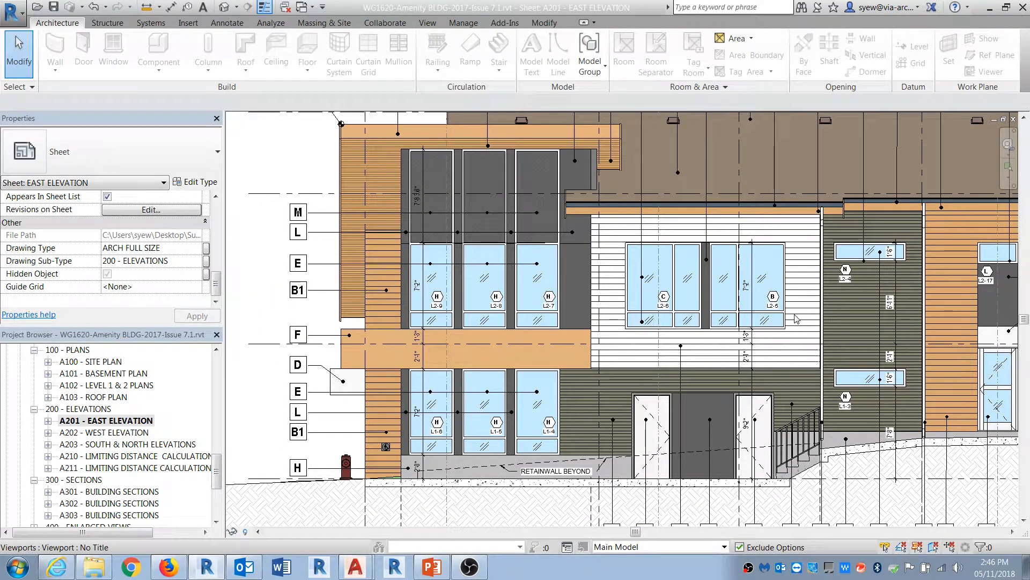
pyautogui.click(827, 309)
pyautogui.rightClick(827, 309)
pyautogui.click(859, 65)
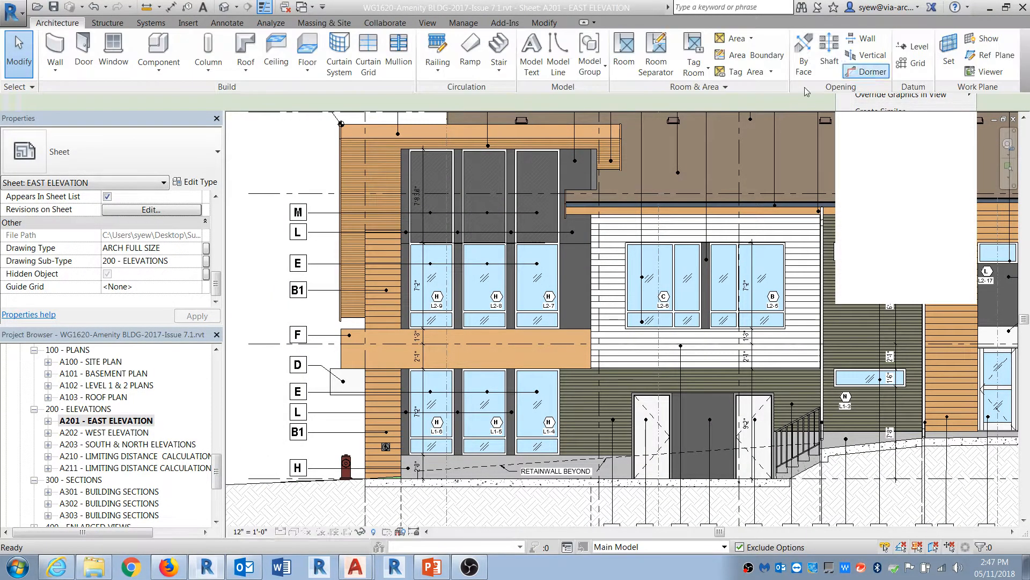
# Step: In the Elevations view template, turn off projection surface patterns for all model categories, then deactivate the view
pyautogui.click(151, 274)
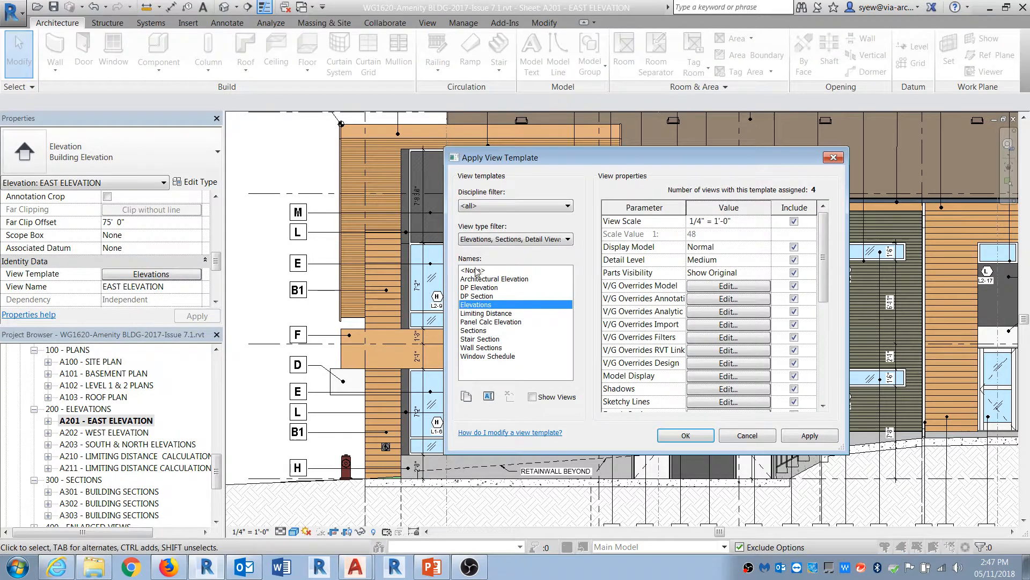
pyautogui.click(713, 288)
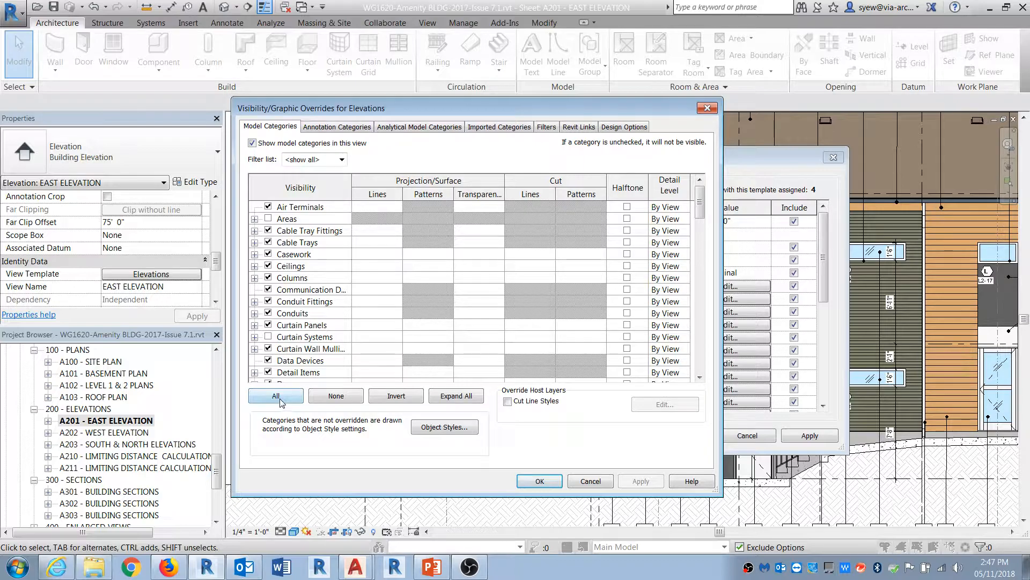
pyautogui.click(279, 400)
pyautogui.click(428, 255)
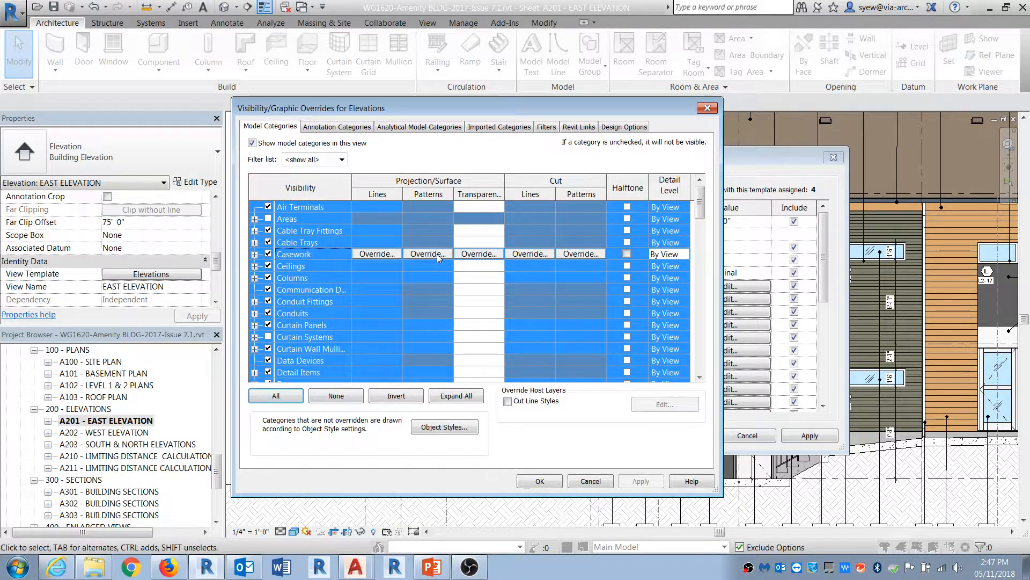
pyautogui.click(428, 254)
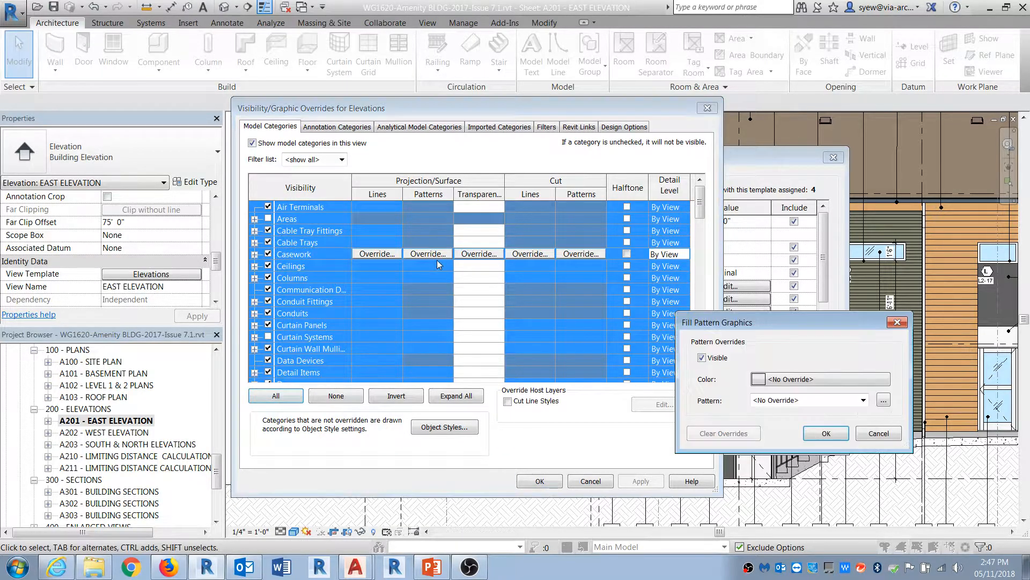
pyautogui.click(825, 433)
pyautogui.click(540, 481)
pyautogui.click(681, 437)
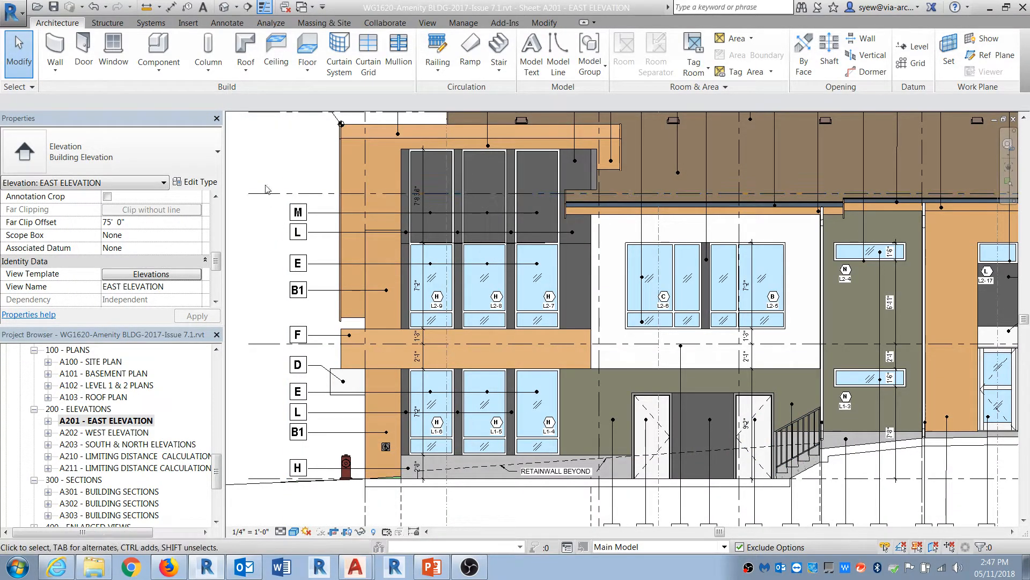
pyautogui.rightClick(263, 155)
pyautogui.click(319, 209)
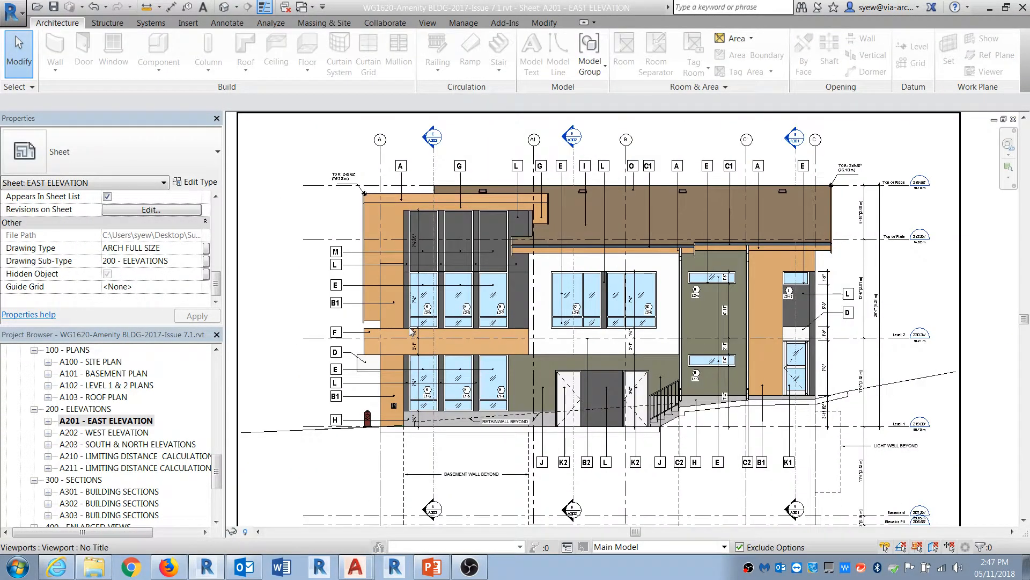
# Step: Export the sheet to DWG as true color rgb no hatch.dwg in the same folder
pyautogui.click(12, 12)
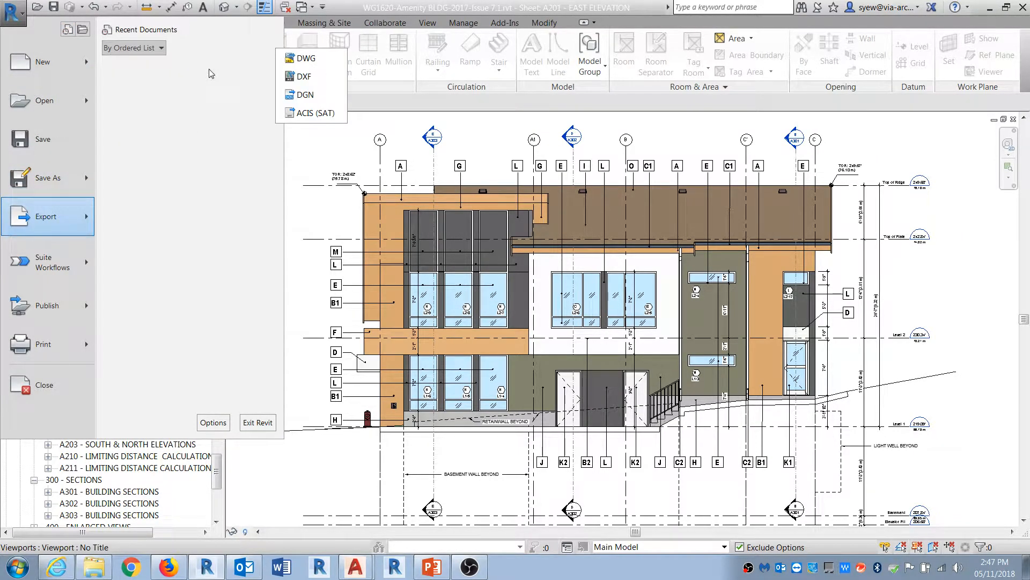
pyautogui.click(306, 56)
pyautogui.click(589, 441)
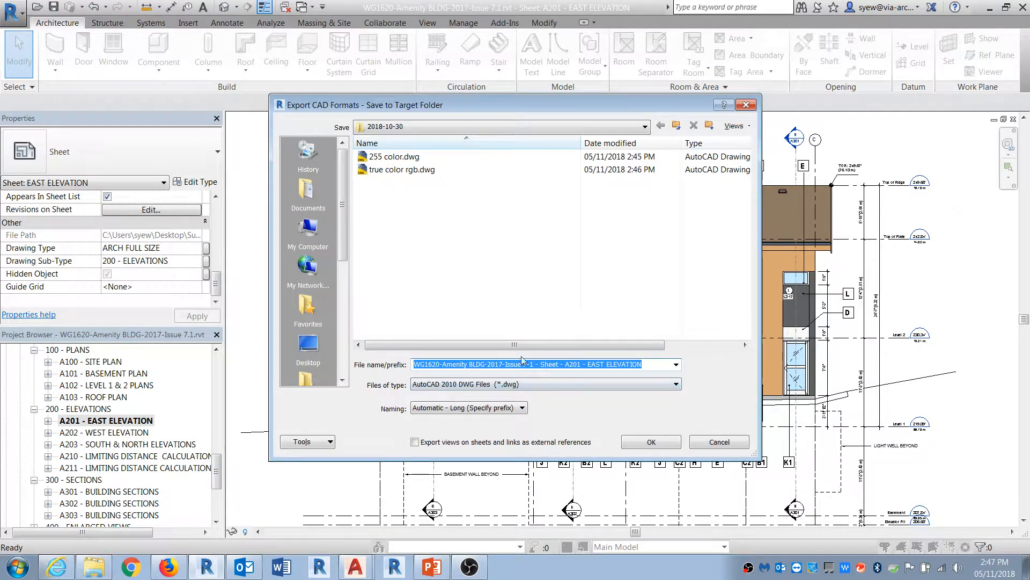
pyautogui.click(400, 170)
pyautogui.click(456, 365)
pyautogui.write('not.dwg')
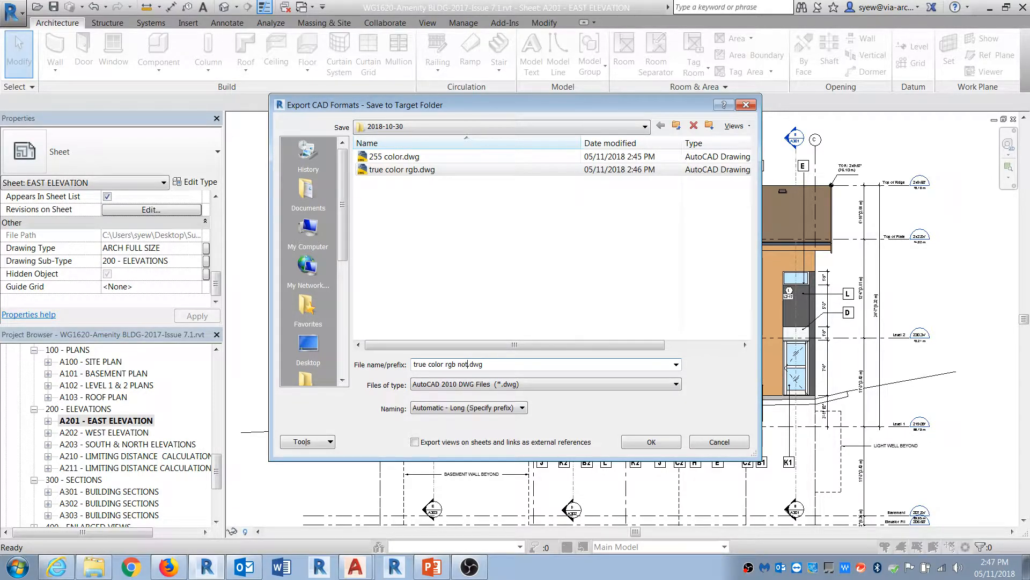
pyautogui.write('color')
pyautogui.press('Return')
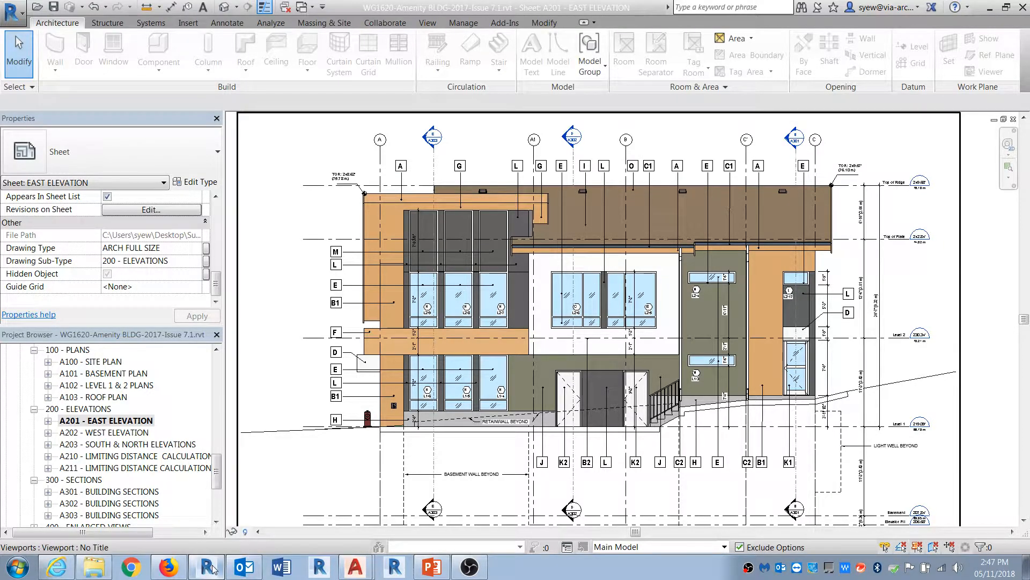
# Step: Switch to AutoCAD, open true color rgb no hatch.dwg and examine the elevation
pyautogui.click(361, 567)
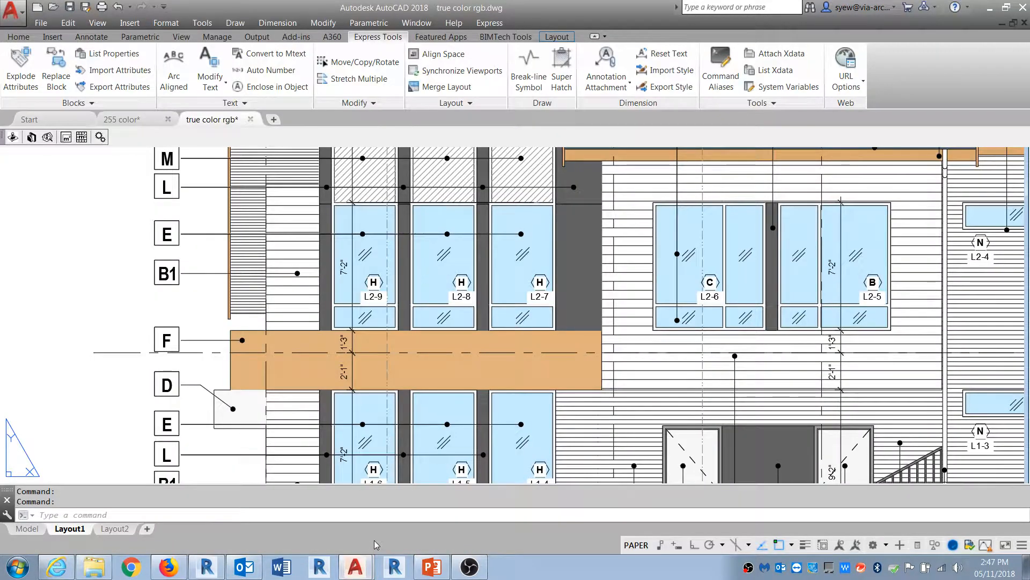
pyautogui.click(54, 7)
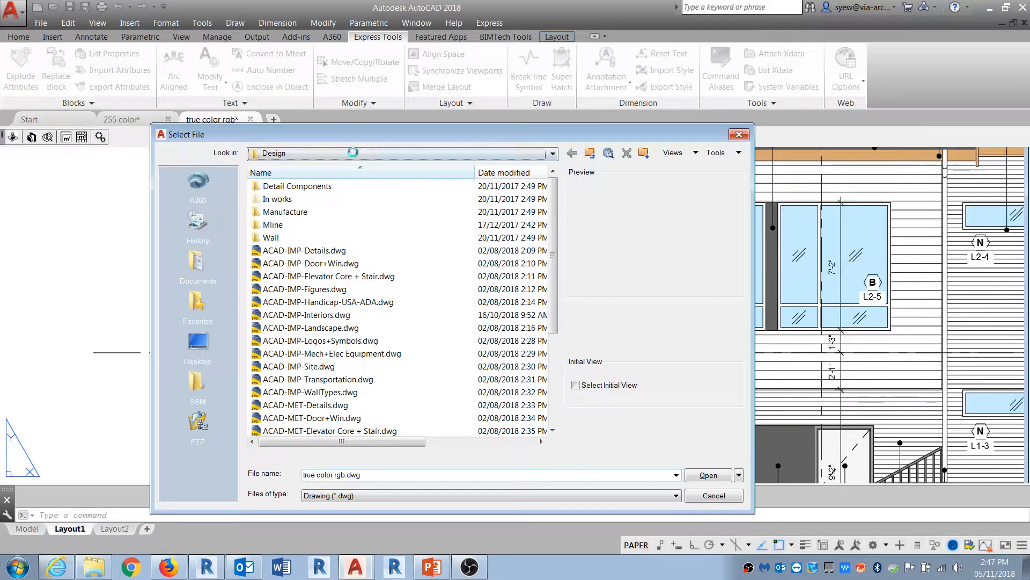
pyautogui.click(361, 153)
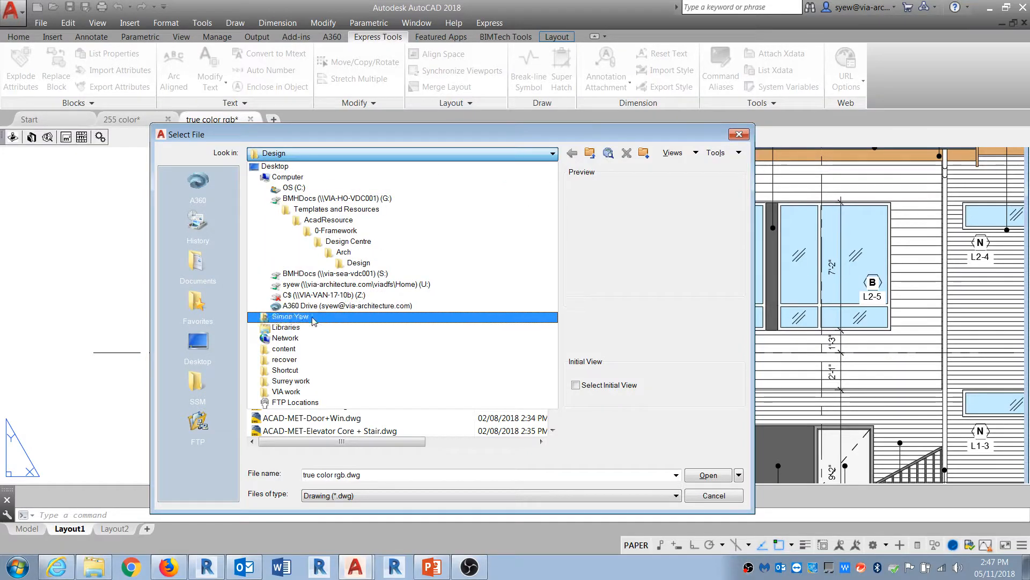
pyautogui.click(292, 381)
pyautogui.doubleClick(294, 199)
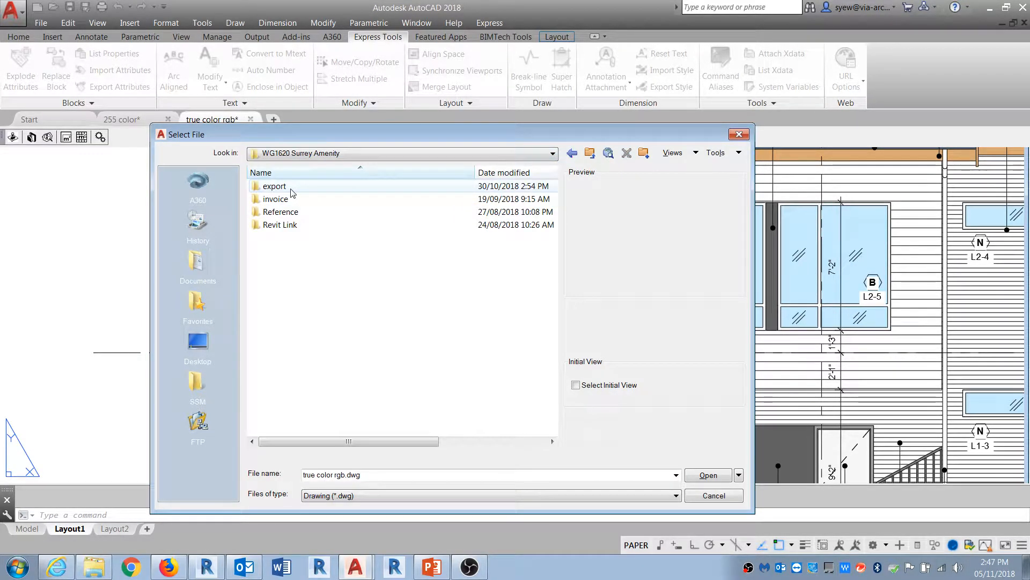
pyautogui.doubleClick(286, 187)
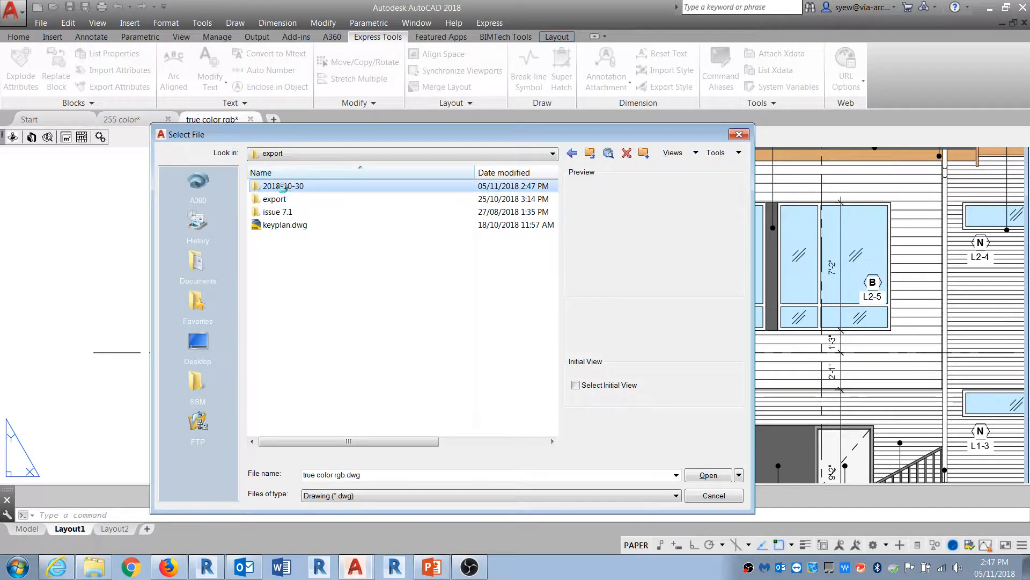
pyautogui.doubleClick(283, 186)
pyautogui.click(311, 198)
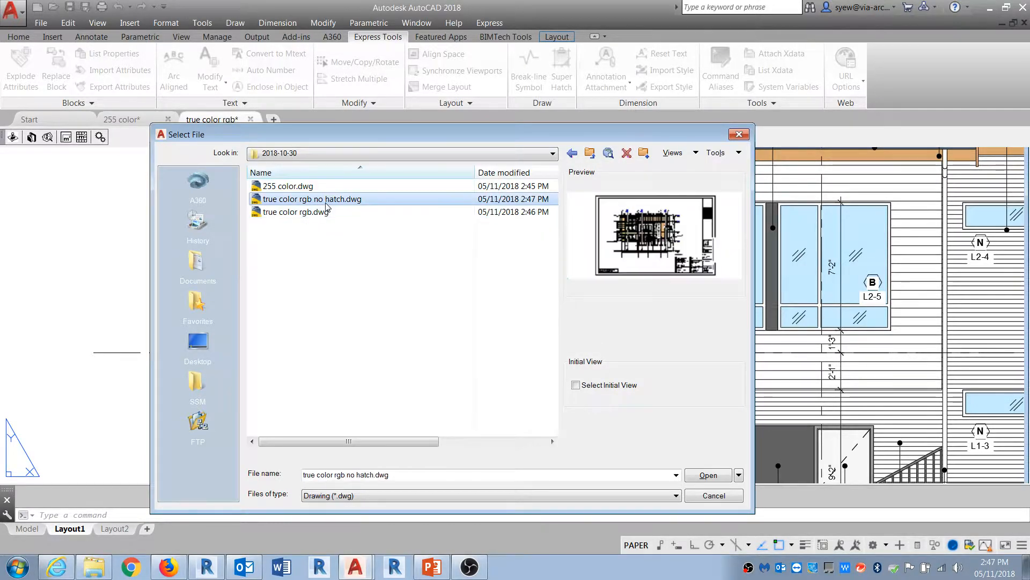
pyautogui.click(700, 477)
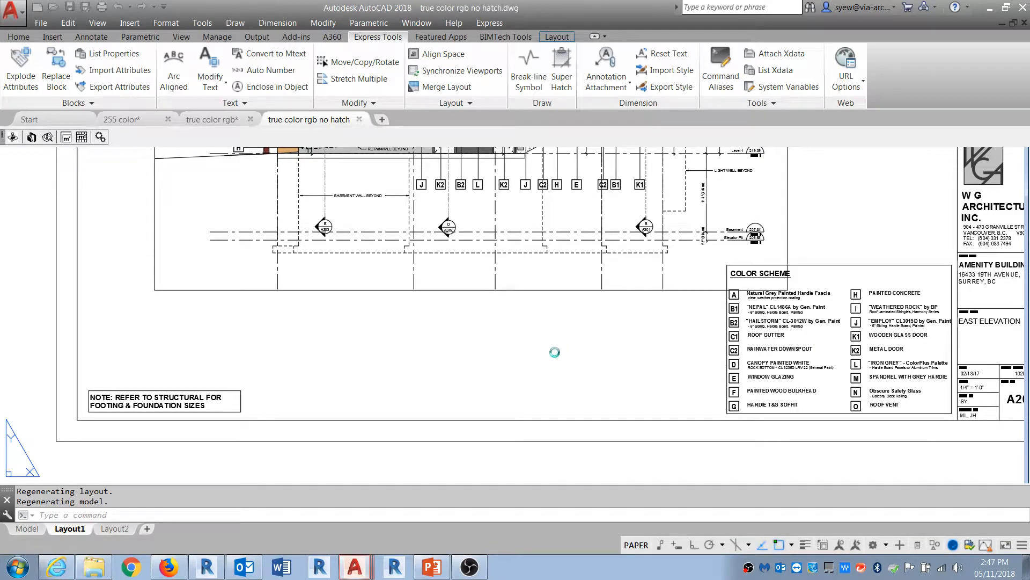
pyautogui.moveTo(480, 255); pyautogui.dragTo(496, 471, button='middle')
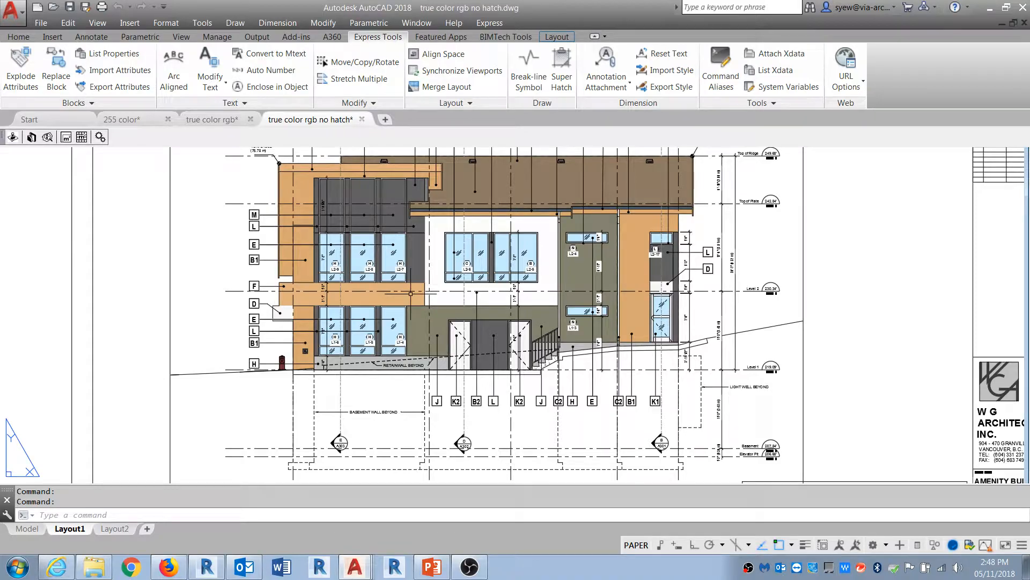
pyautogui.moveTo(529, 267); pyautogui.dragTo(557, 328, button='middle')
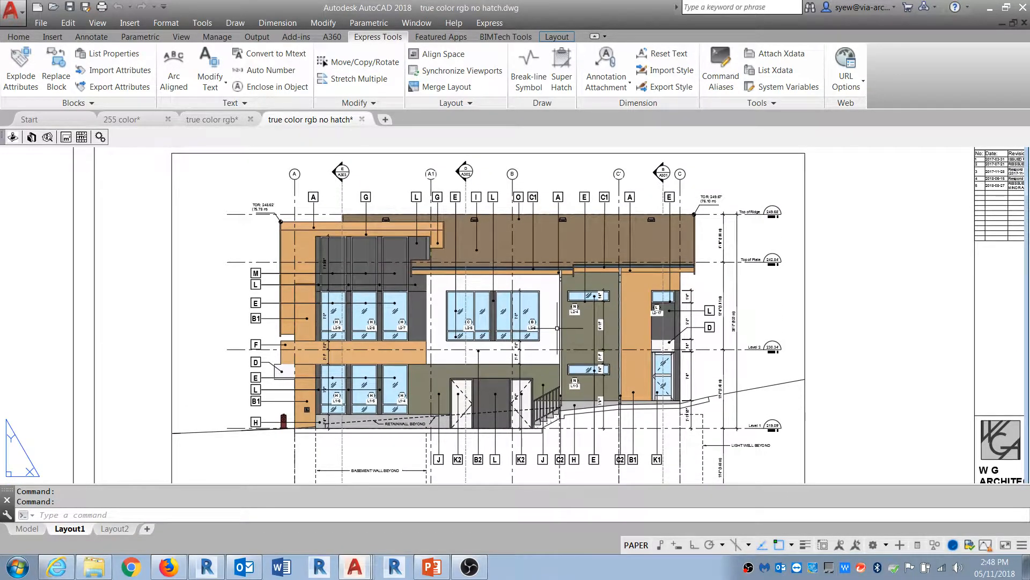
# Step: Check the agenda slide in PowerPoint and return to Revit
pyautogui.click(989, 9)
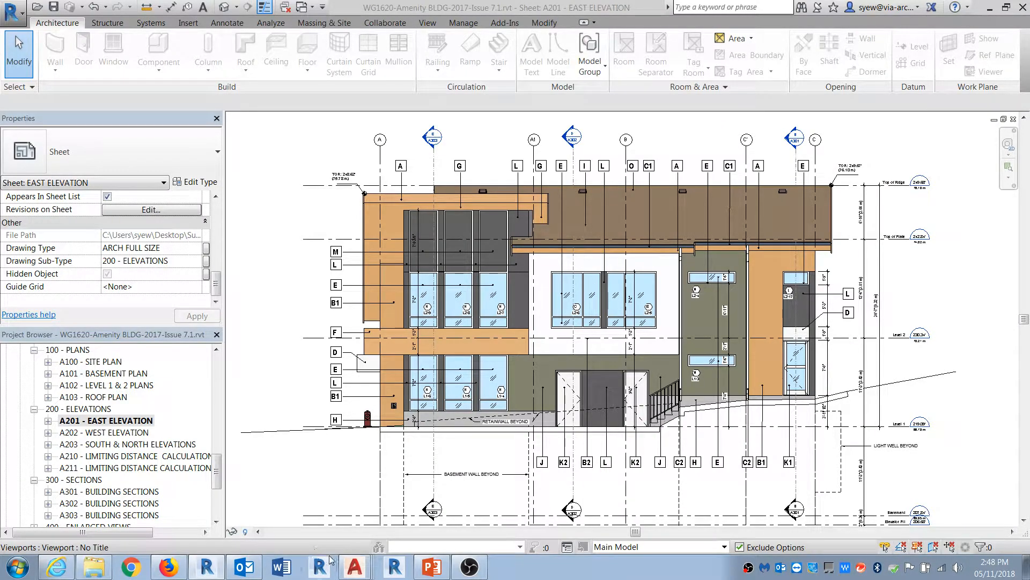
pyautogui.click(430, 568)
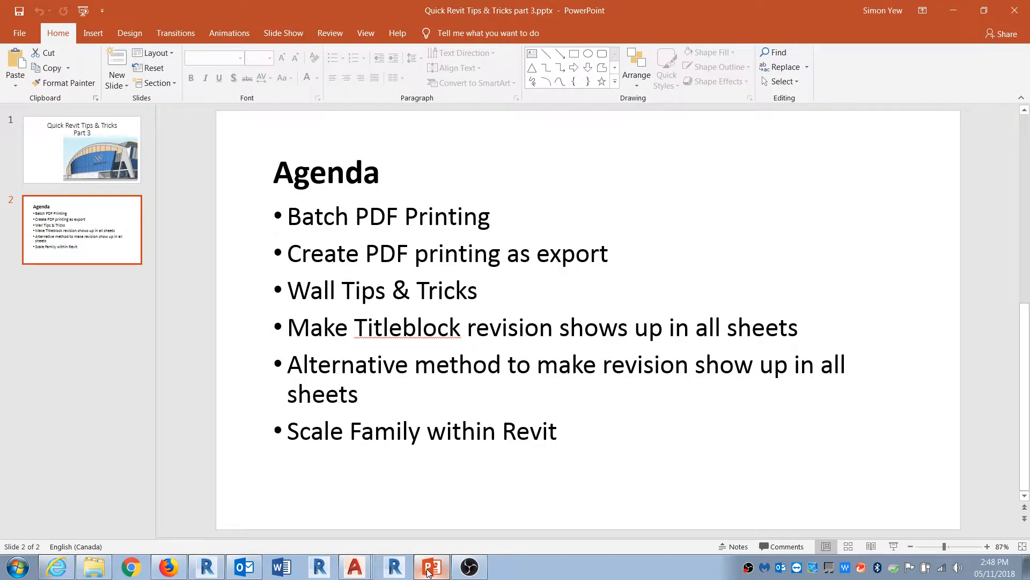
pyautogui.click(430, 568)
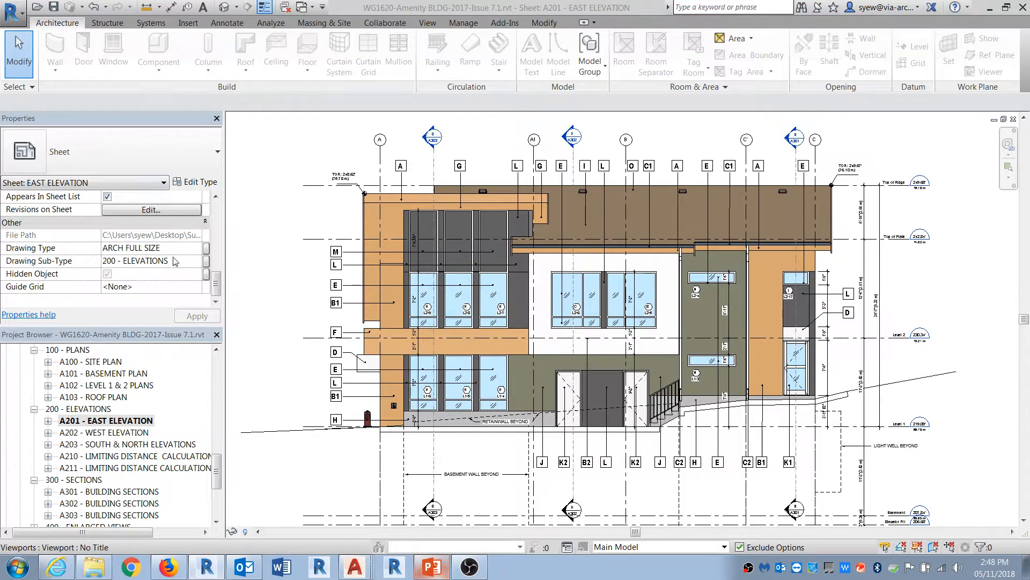
# Step: Create a new project from the Architectural Template
pyautogui.click(11, 13)
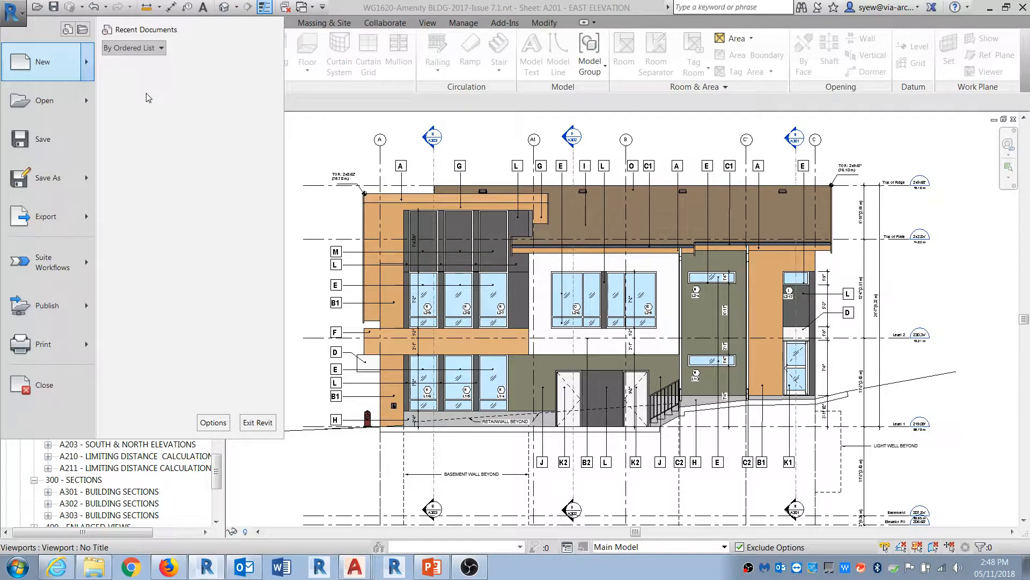
pyautogui.click(152, 68)
pyautogui.click(462, 254)
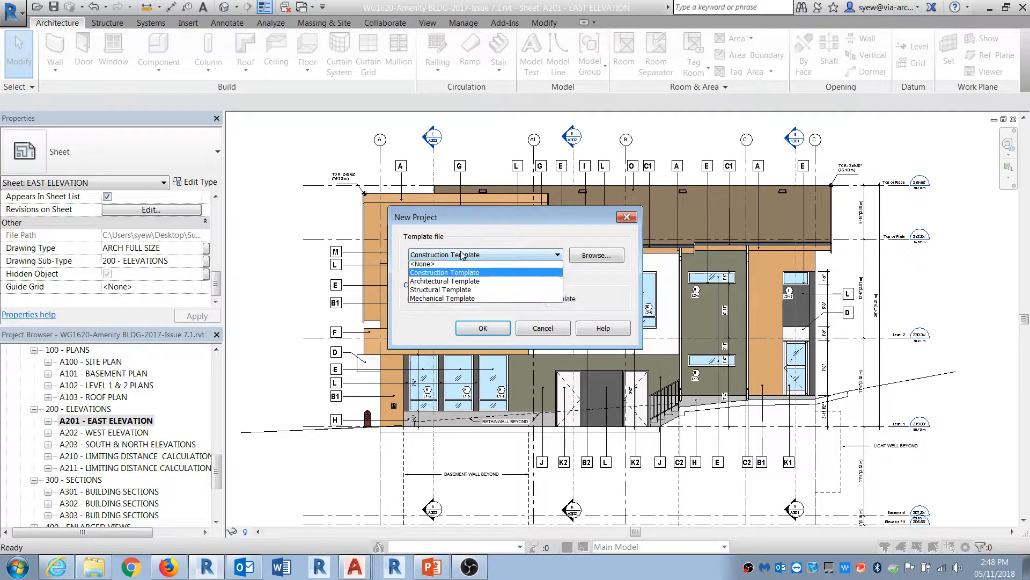
pyautogui.click(448, 283)
pyautogui.click(483, 328)
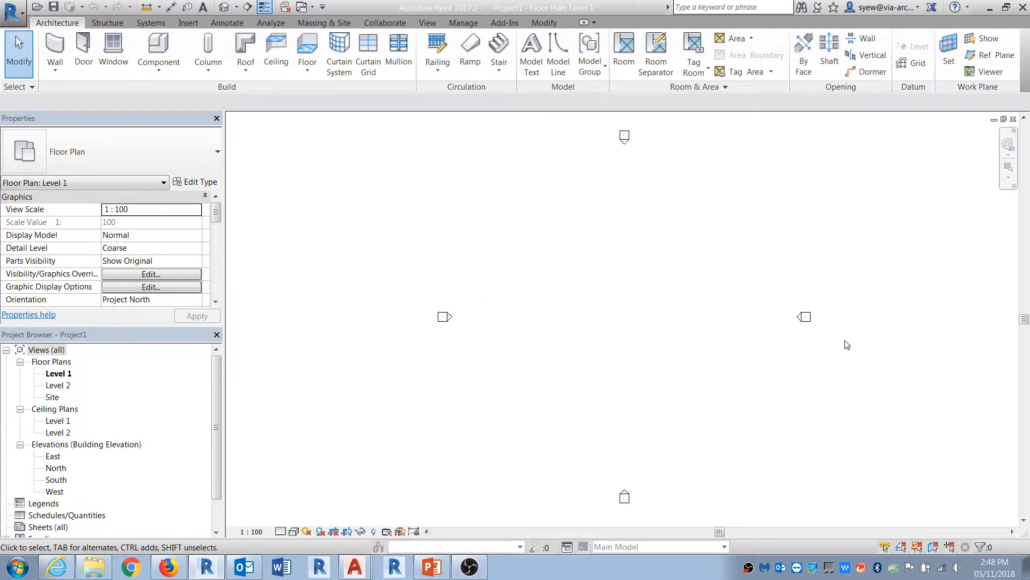
# Step: Hide the elevation marker category in the Level 1 floor plan
pyautogui.click(804, 317)
pyautogui.rightClick(804, 316)
pyautogui.moveTo(867, 120)
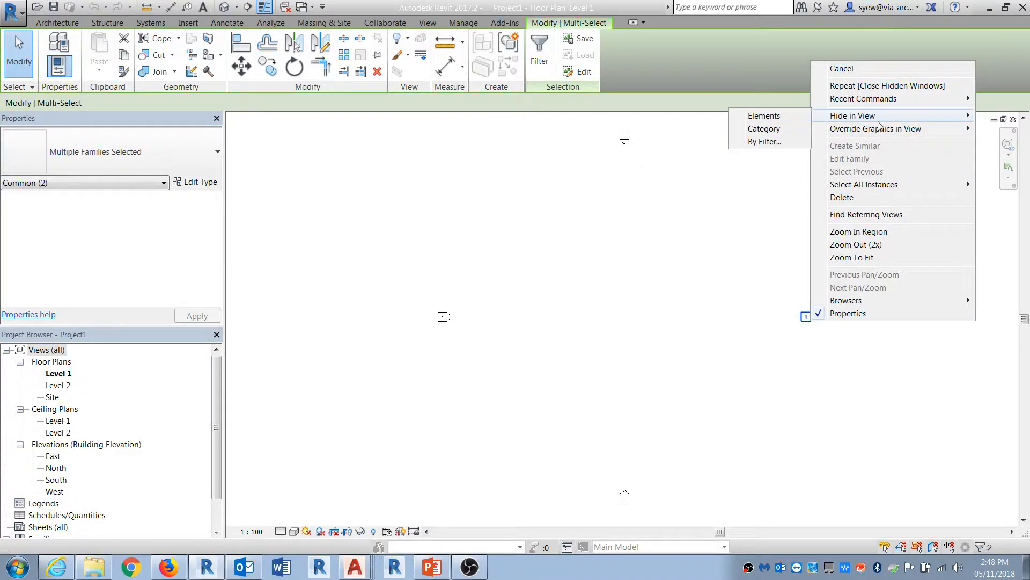
pyautogui.click(772, 129)
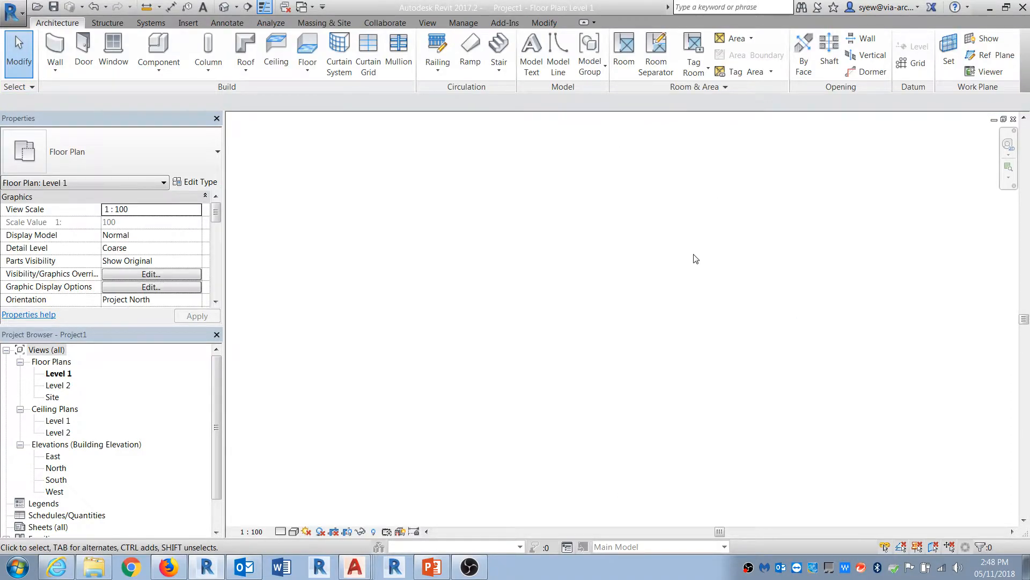
# Step: Draw a curved wall using the start-end-radius arc option
pyautogui.click(55, 49)
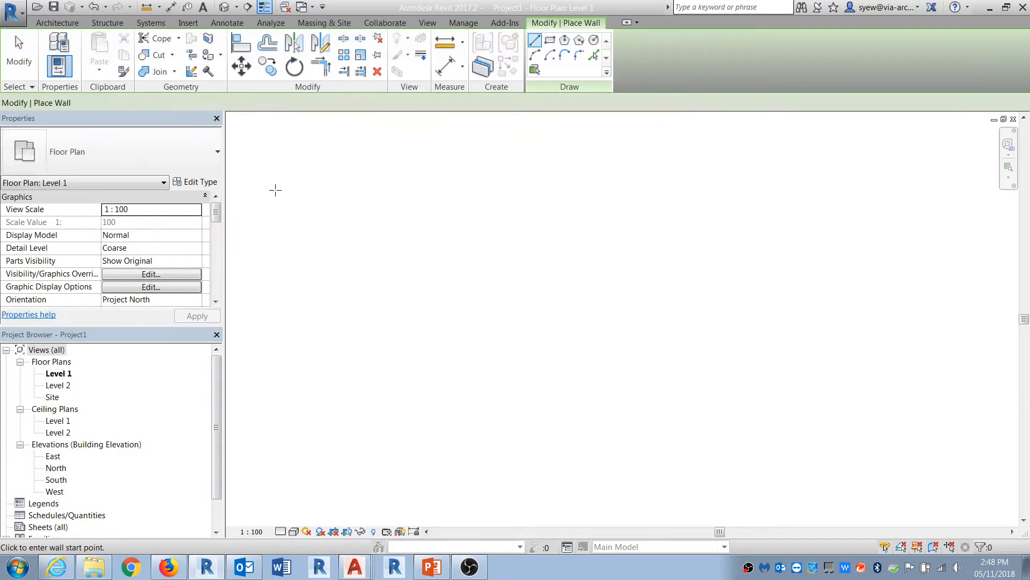
pyautogui.click(534, 55)
pyautogui.click(427, 259)
pyautogui.click(617, 325)
pyautogui.click(529, 268)
pyautogui.press('Escape')
pyautogui.press('Escape')
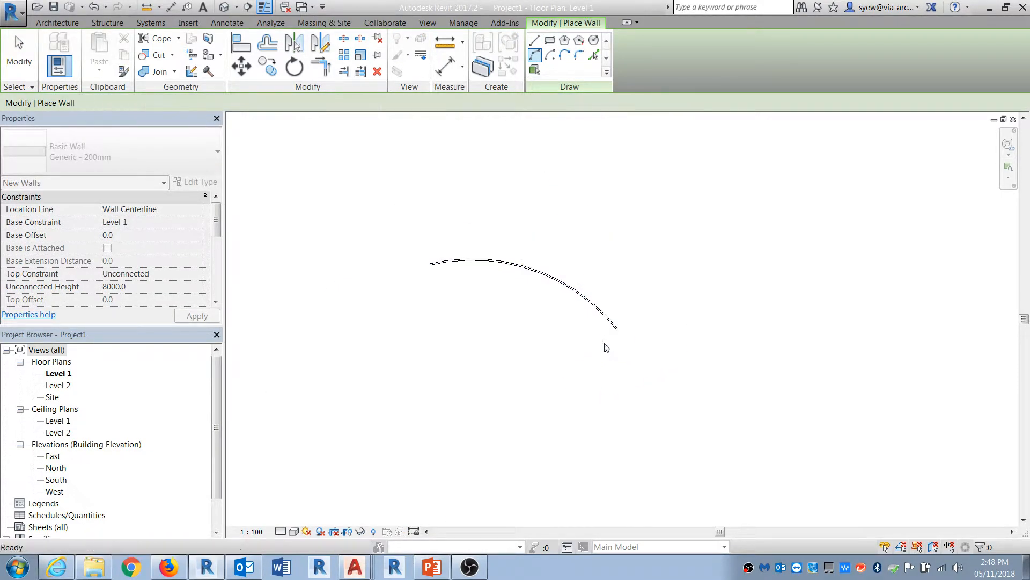
# Step: Open the 3D view and draw a straight wall about 37000 mm long behind the curved wall
pyautogui.click(222, 11)
pyautogui.keyDown('shift'); pyautogui.moveTo(642, 331); pyautogui.dragTo(577, 403, button='middle'); pyautogui.keyUp('shift')
pyautogui.scroll(-2, 577, 402)
pyautogui.click(55, 48)
pyautogui.click(455, 215)
pyautogui.click(763, 278)
pyautogui.press('Escape')
# Step: Edit the straight wall's profile so its top edge slopes down from the left end toward the right end
pyautogui.click(646, 254)
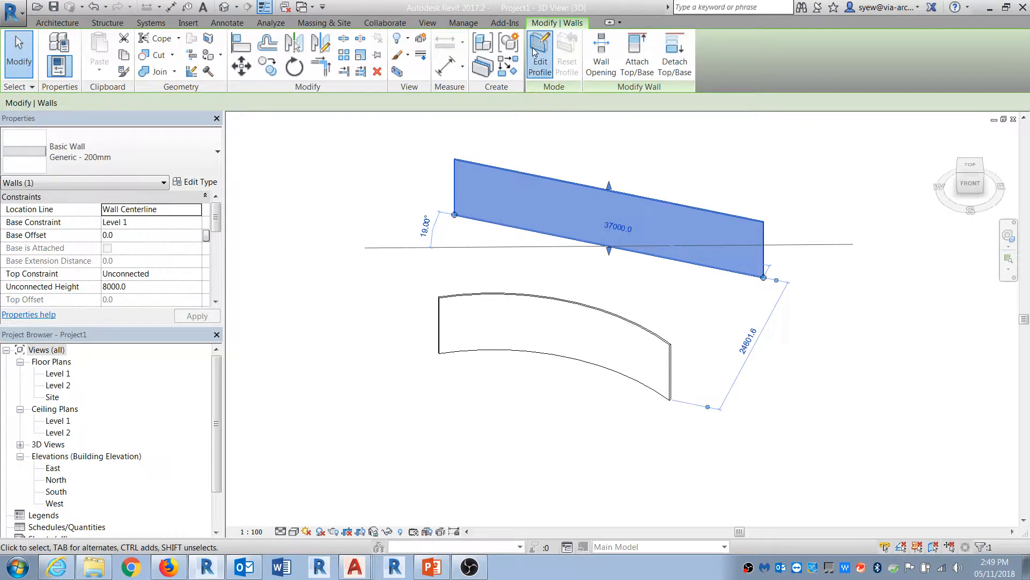
pyautogui.click(541, 53)
pyautogui.click(672, 203)
pyautogui.click(564, 41)
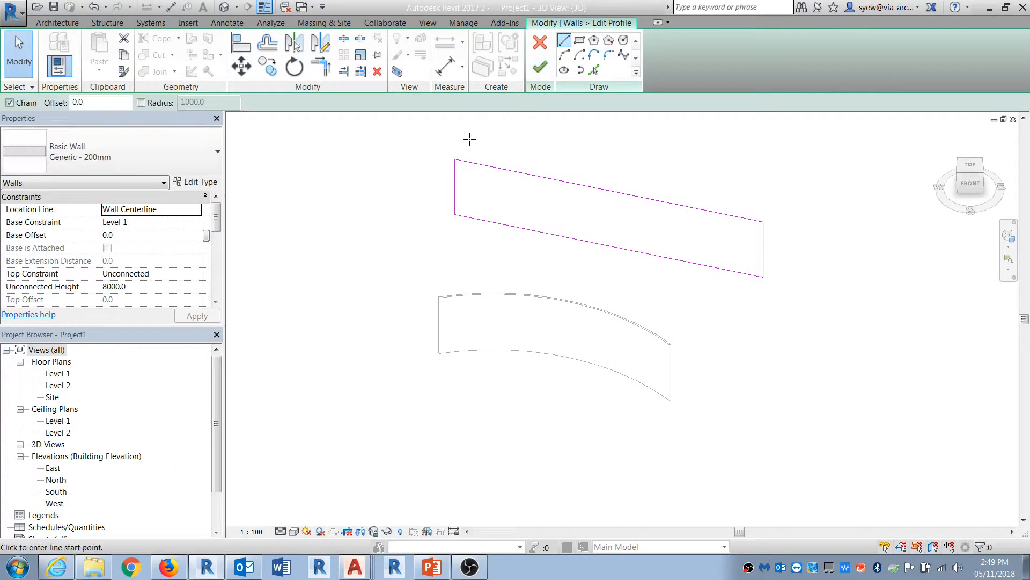
pyautogui.click(454, 159)
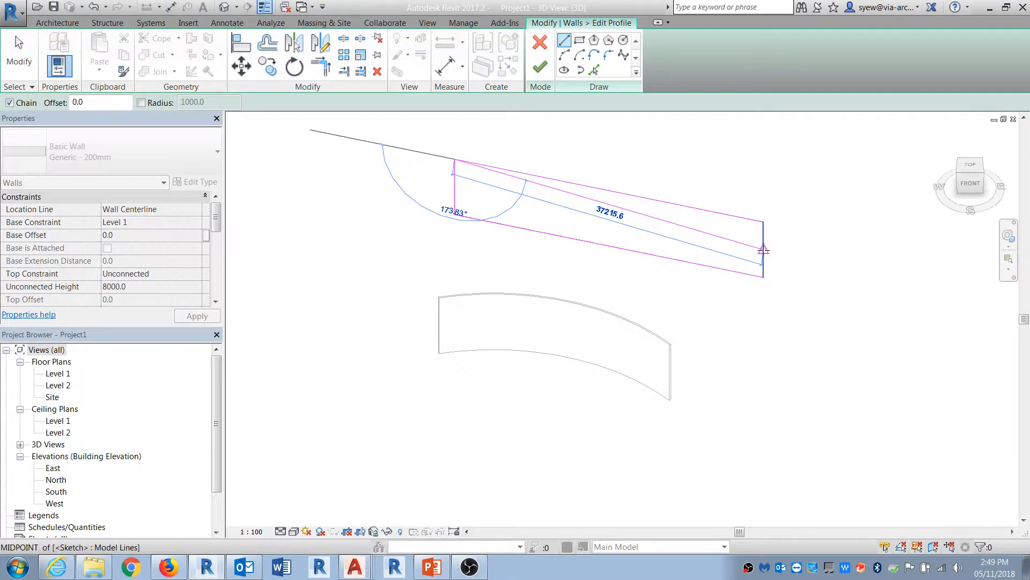
pyautogui.click(763, 248)
pyautogui.press('Escape')
pyautogui.press('Escape')
pyautogui.click(754, 246)
pyautogui.press('Escape')
pyautogui.click(742, 217)
pyautogui.press('Delete')
pyautogui.click(540, 67)
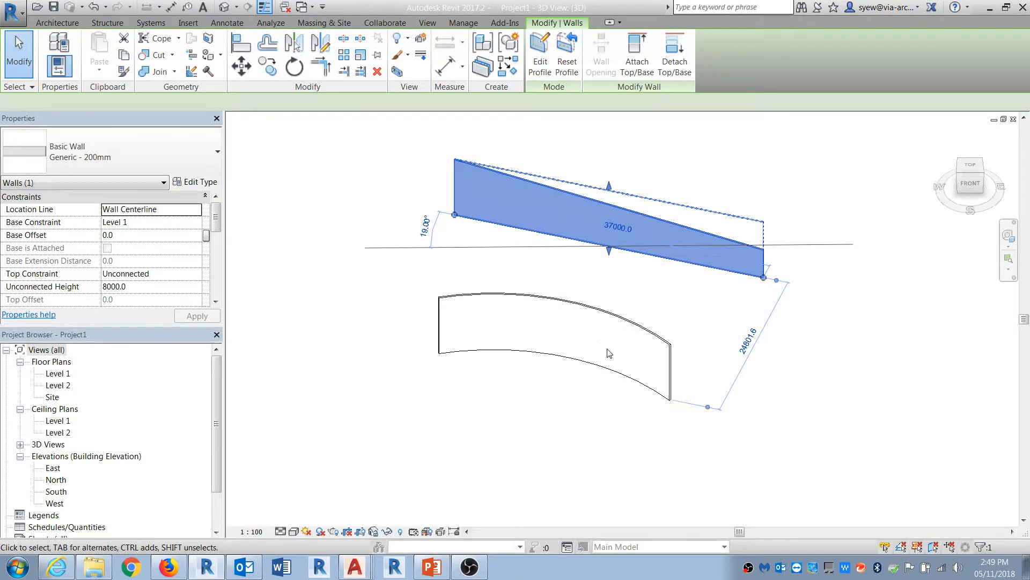
# Step: Open the Level 1 floor plan and delete the straight wall
pyautogui.click(591, 322)
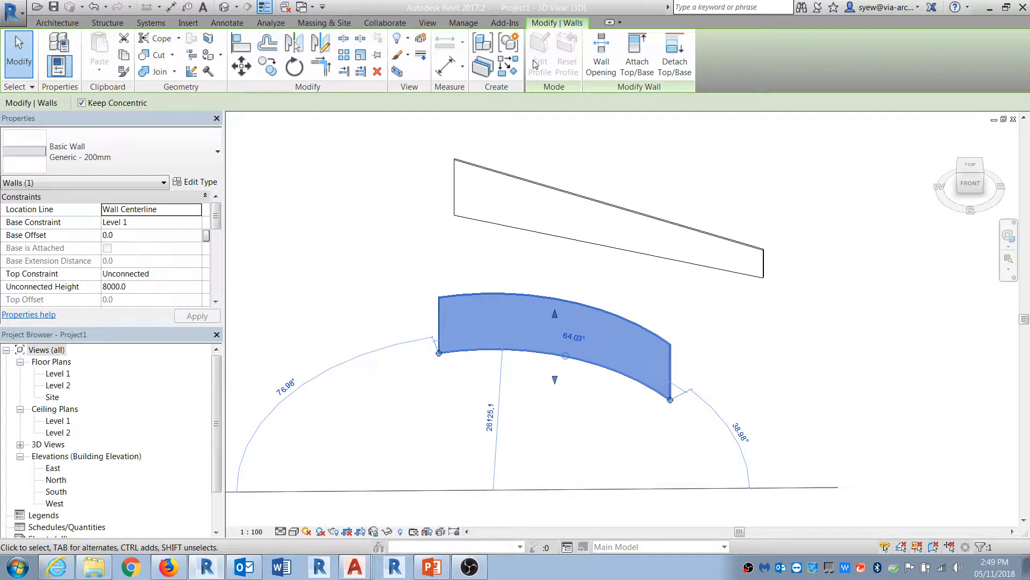
pyautogui.press('Escape')
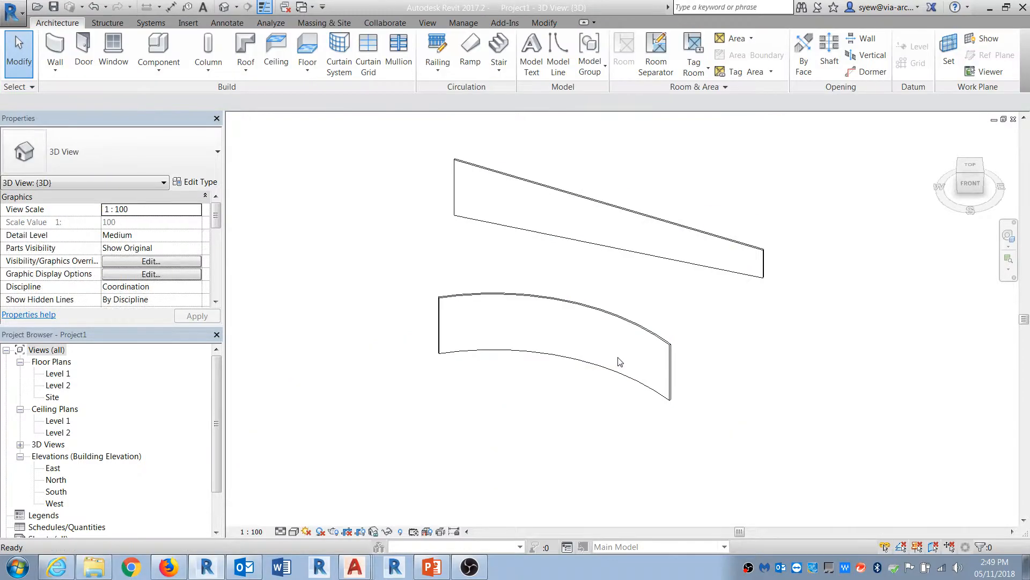
pyautogui.doubleClick(64, 375)
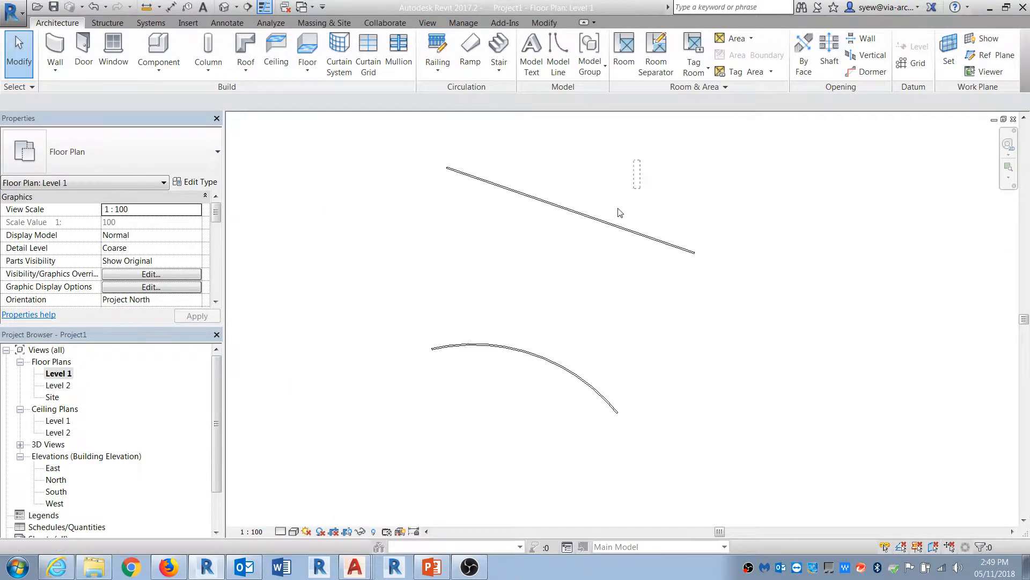
pyautogui.click(626, 229)
pyautogui.press('Delete')
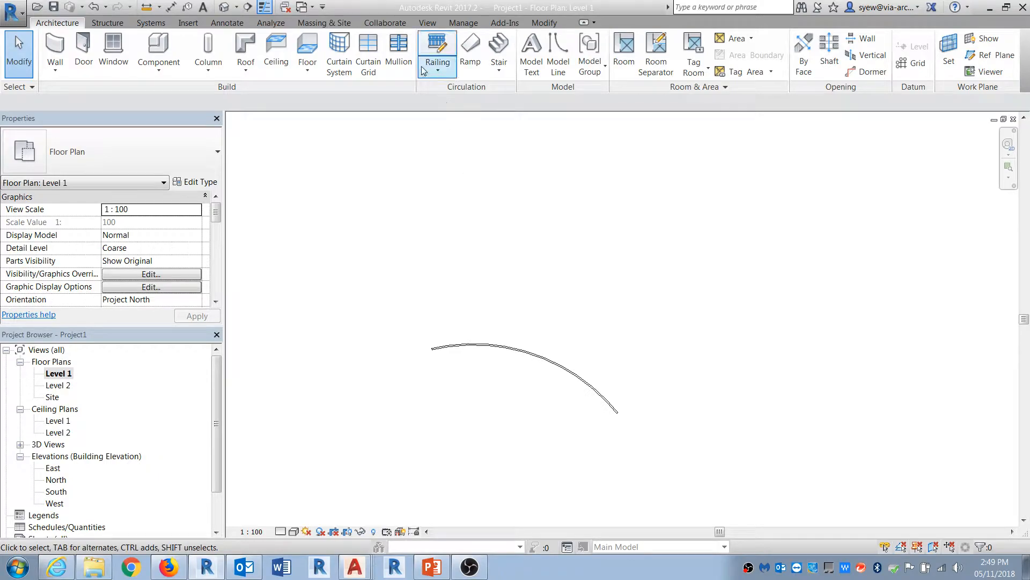
# Step: Start a roof by footprint on Level 1 and sketch a rectangular boundary around the curved wall, about 36900 mm by 9800 mm
pyautogui.click(246, 47)
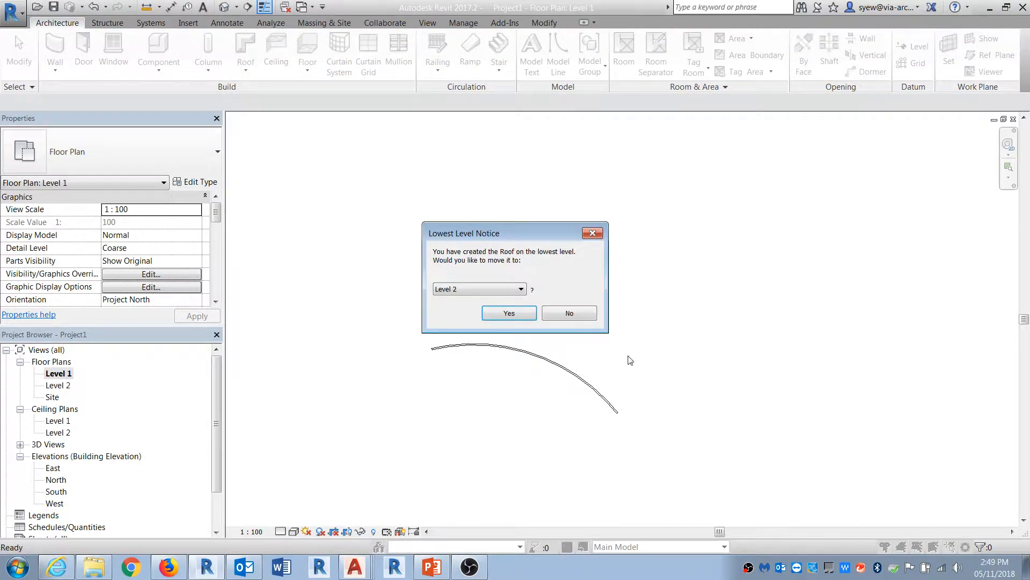
pyautogui.click(563, 314)
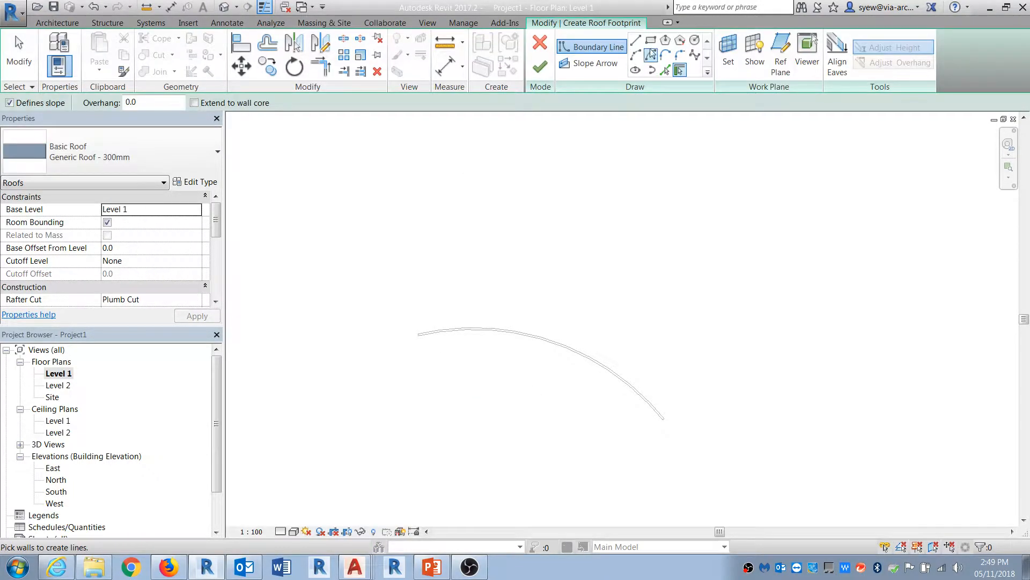
pyautogui.click(415, 321)
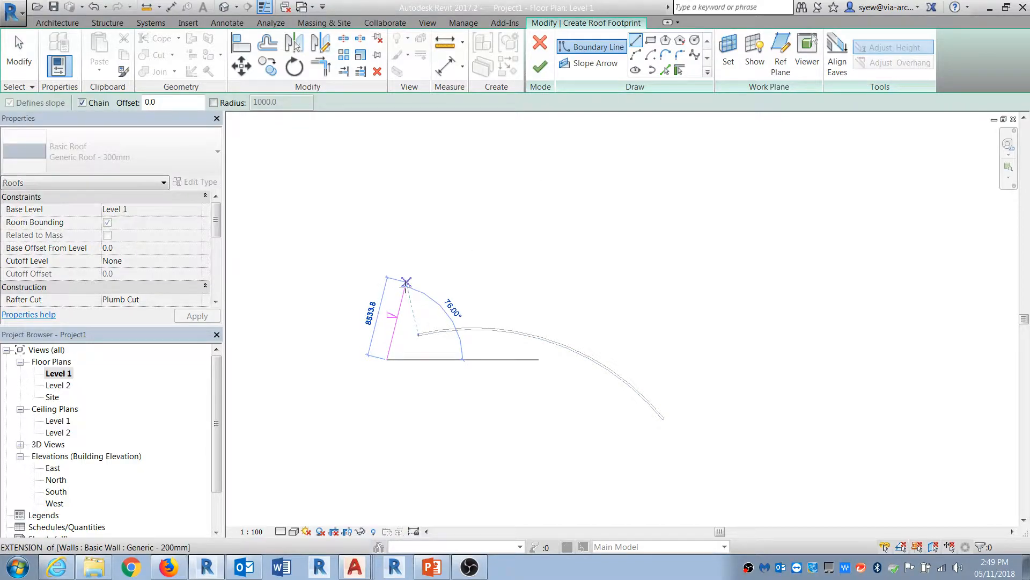
pyautogui.click(406, 283)
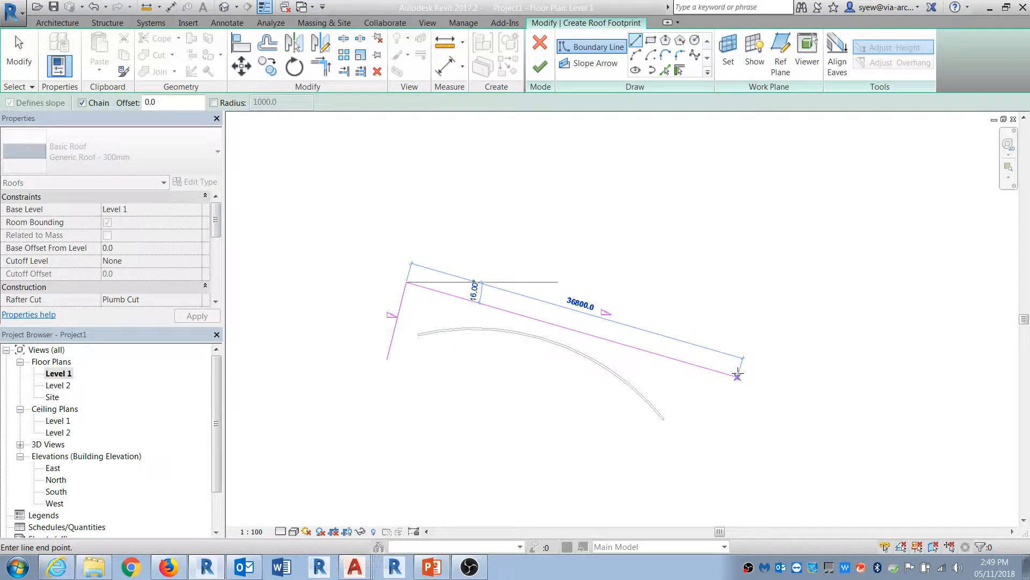
pyautogui.click(742, 365)
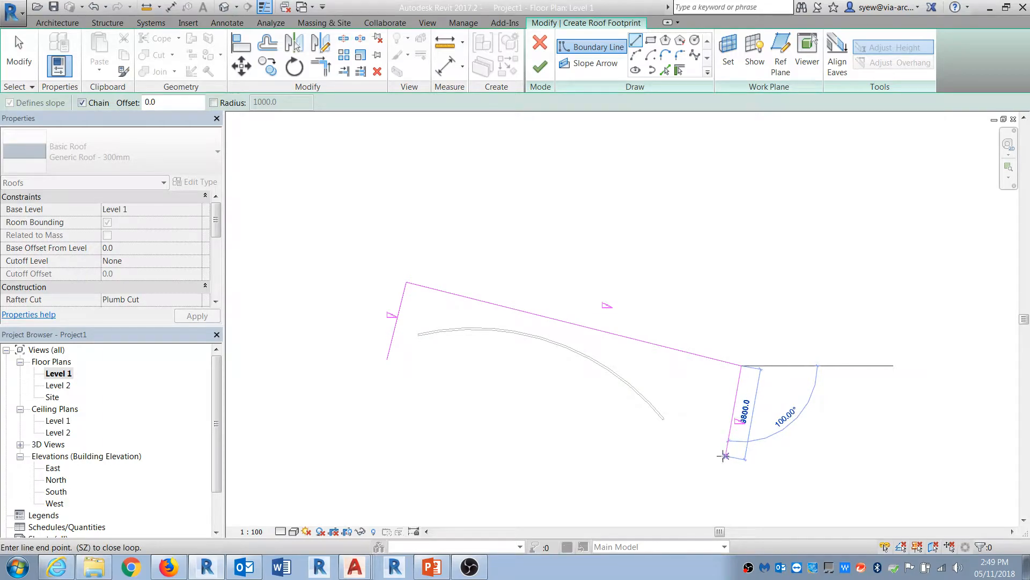
pyautogui.click(718, 456)
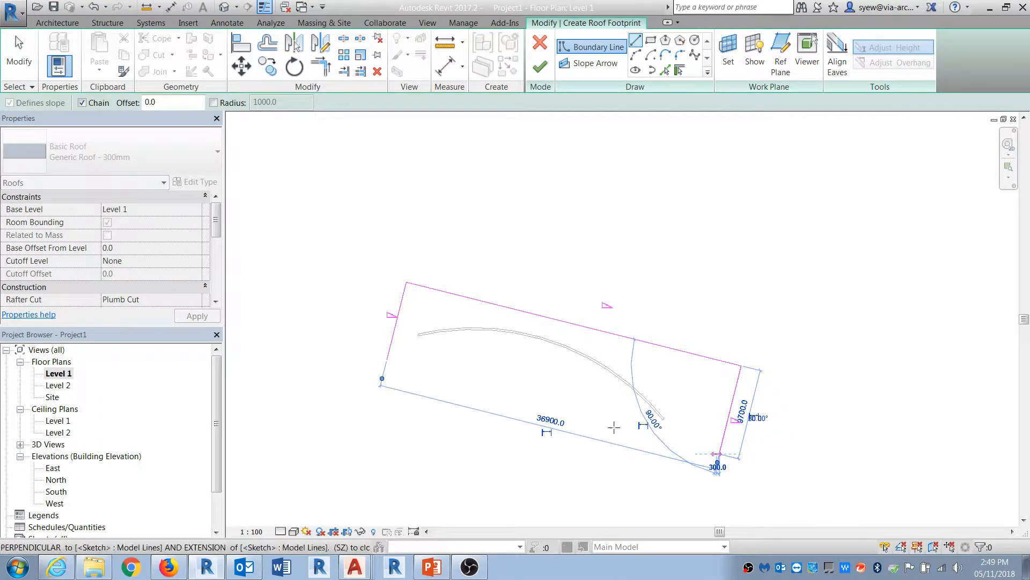
pyautogui.click(384, 369)
# Step: Trim the open corner of the roof footprint to close the boundary loop
pyautogui.press('t')
pyautogui.press('r')
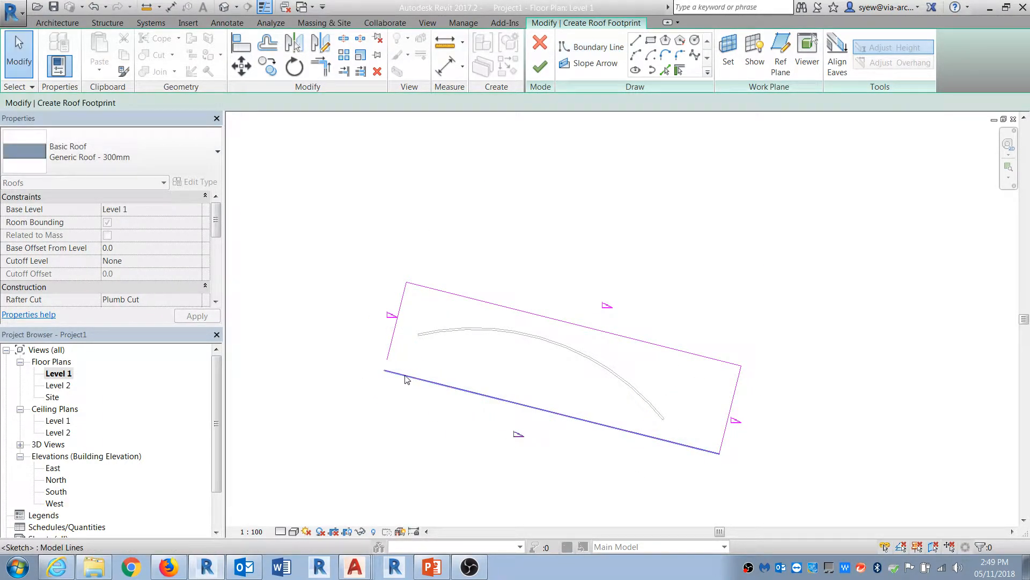
pyautogui.click(406, 375)
pyautogui.click(390, 347)
pyautogui.press('Escape')
# Step: Make only the short left boundary line define slope, and set its slope to 15°
pyautogui.press('Tab')
pyautogui.click(390, 348)
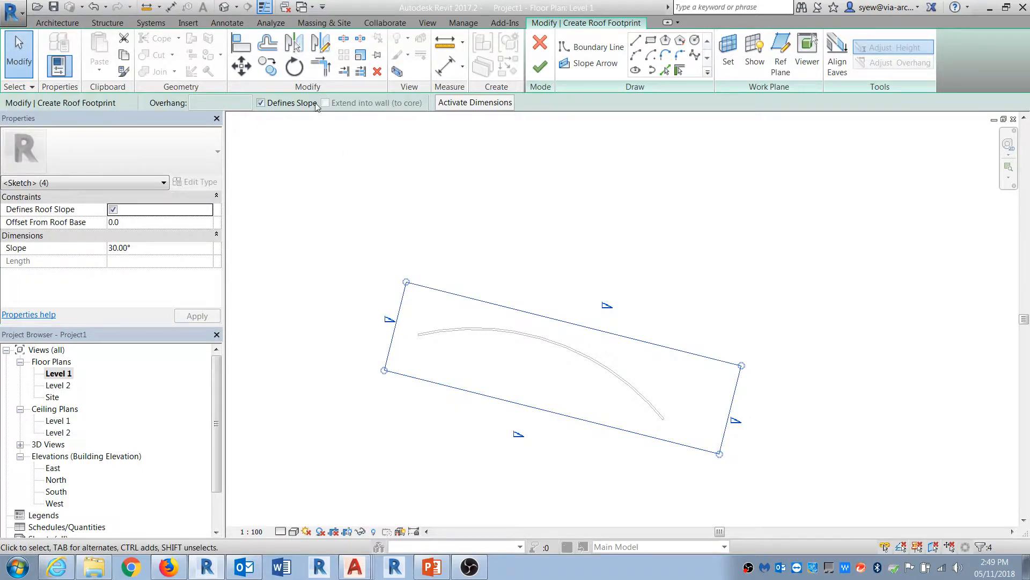
pyautogui.click(261, 103)
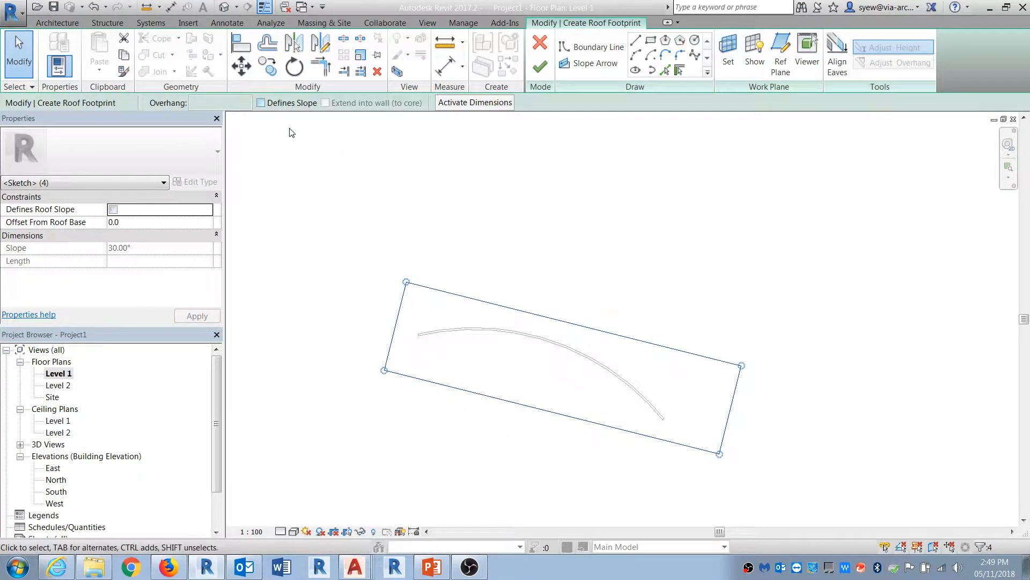
pyautogui.click(382, 332)
pyautogui.click(395, 327)
pyautogui.click(262, 103)
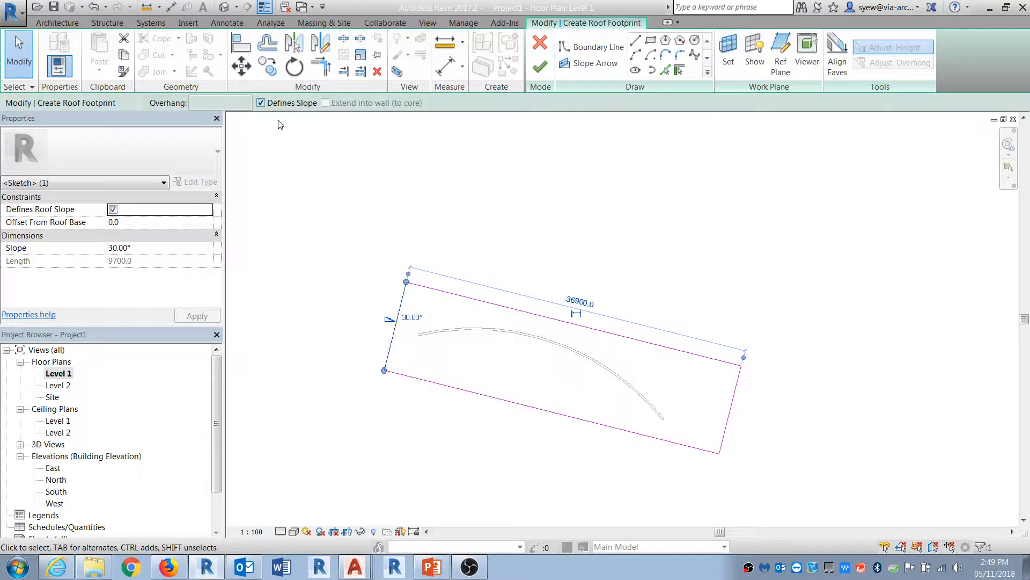
pyautogui.click(144, 248)
pyautogui.write('15')
pyautogui.click(197, 315)
# Step: Finish the roof in the 3D view without attaching the walls to it
pyautogui.click(224, 7)
pyautogui.click(540, 67)
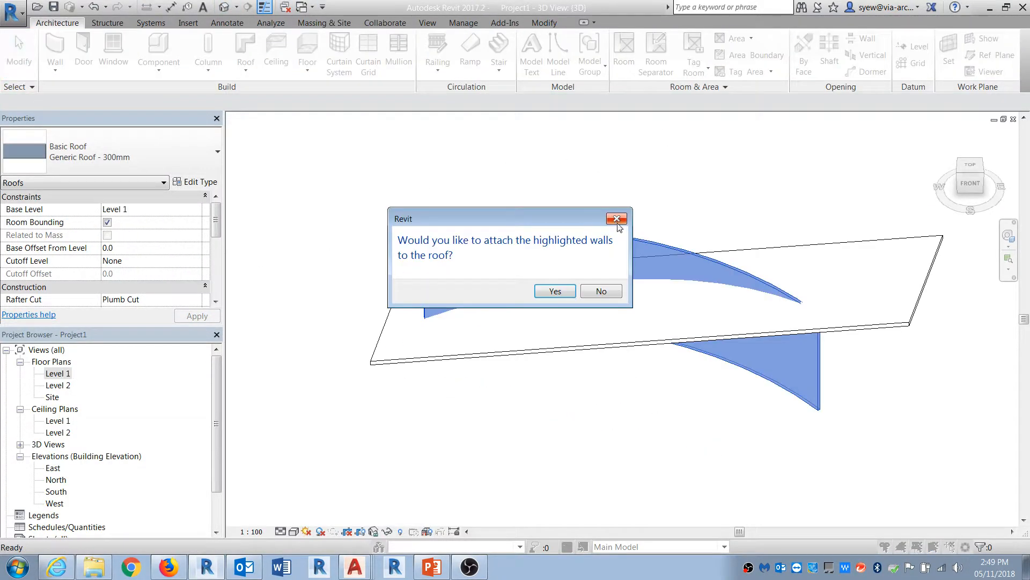
pyautogui.click(599, 291)
# Step: Set the roof's base offset from level to 2000 mm
pyautogui.scroll(-5, 524, 386)
pyautogui.keyDown('shift'); pyautogui.moveTo(524, 386); pyautogui.dragTo(601, 354, button='middle'); pyautogui.keyUp('shift')
pyautogui.click(144, 250)
pyautogui.write('2')
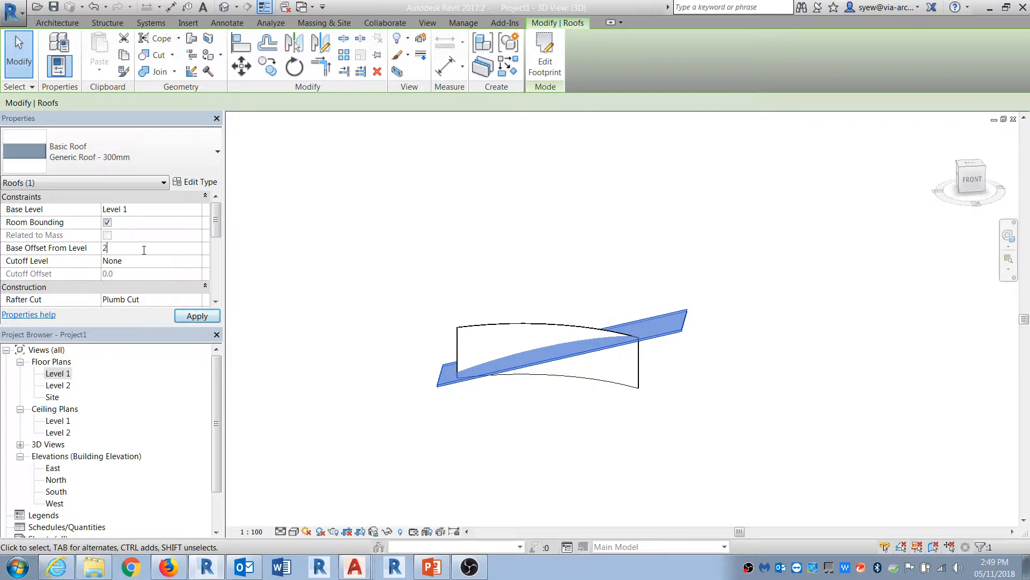
pyautogui.write('01000')
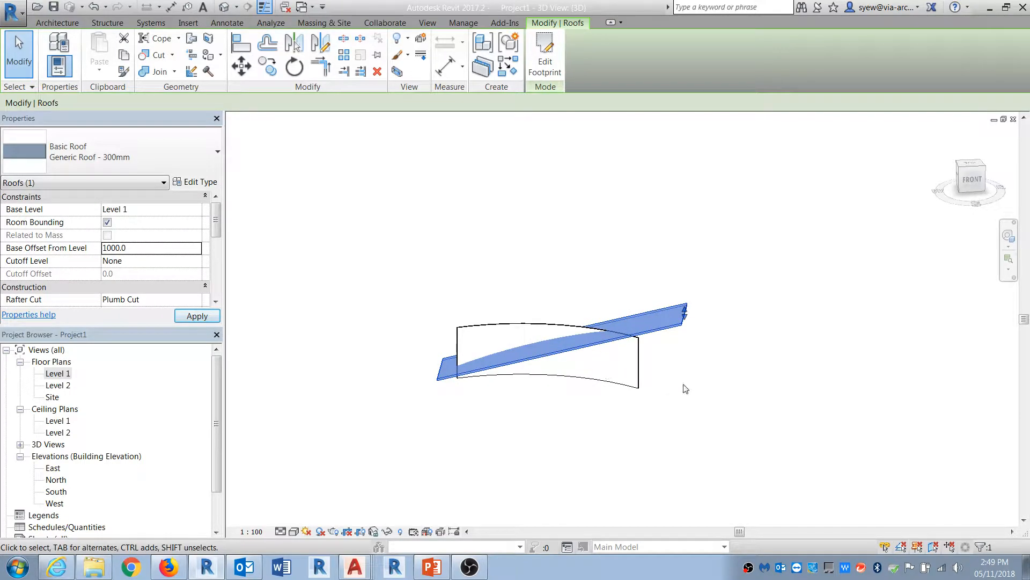
pyautogui.click(159, 248)
pyautogui.write('2000')
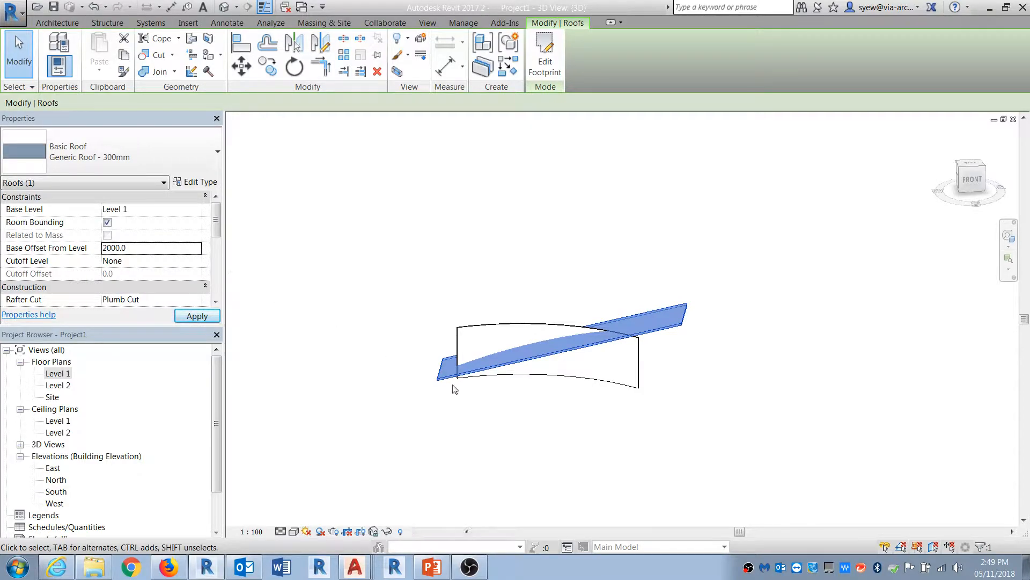
pyautogui.click(580, 432)
# Step: Attach the curved wall's top to the roof
pyautogui.click(644, 375)
pyautogui.keyDown('shift'); pyautogui.moveTo(726, 417); pyautogui.dragTo(663, 353, button='middle'); pyautogui.keyUp('shift')
pyautogui.click(639, 65)
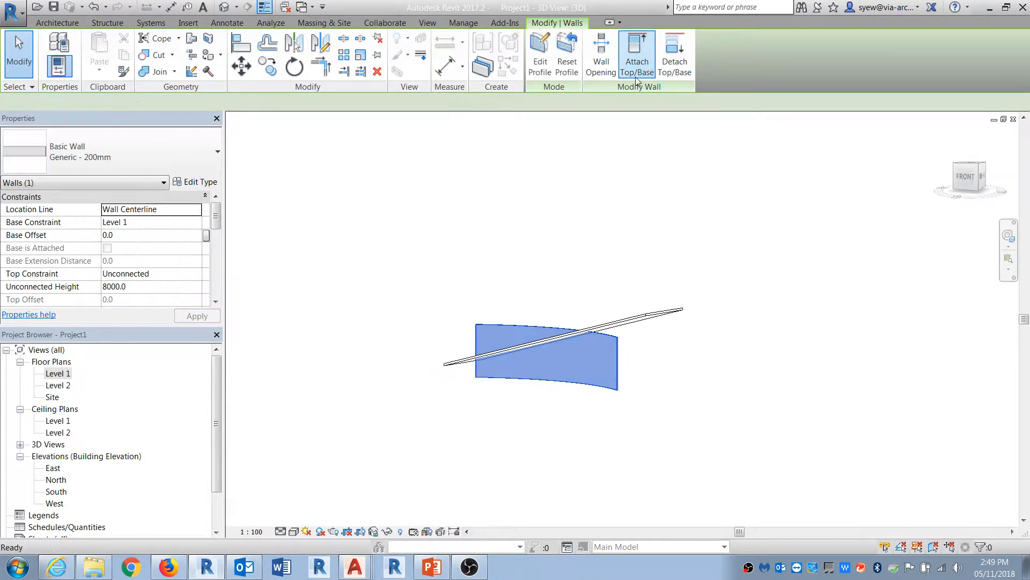
pyautogui.click(641, 320)
# Step: Set the roof's Phase Demolished to New Construction
pyautogui.keyDown('shift'); pyautogui.moveTo(688, 424); pyautogui.dragTo(646, 519, button='middle'); pyautogui.keyUp('shift')
pyautogui.click(681, 324)
pyautogui.moveTo(690, 356)
pyautogui.keyDown('shift'); pyautogui.mouseDown(button='middle')
pyautogui.moveTo(730, 367)
pyautogui.moveTo(685, 345)
pyautogui.moveTo(688, 359)
pyautogui.mouseUp(button='middle'); pyautogui.keyUp('shift')
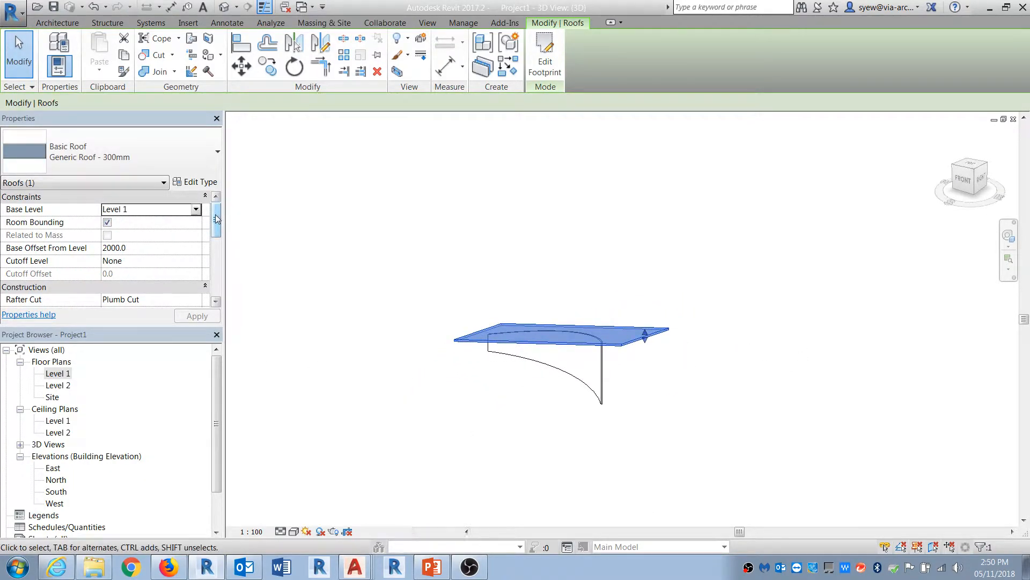
pyautogui.moveTo(216, 218); pyautogui.dragTo(214, 295)
pyautogui.click(194, 288)
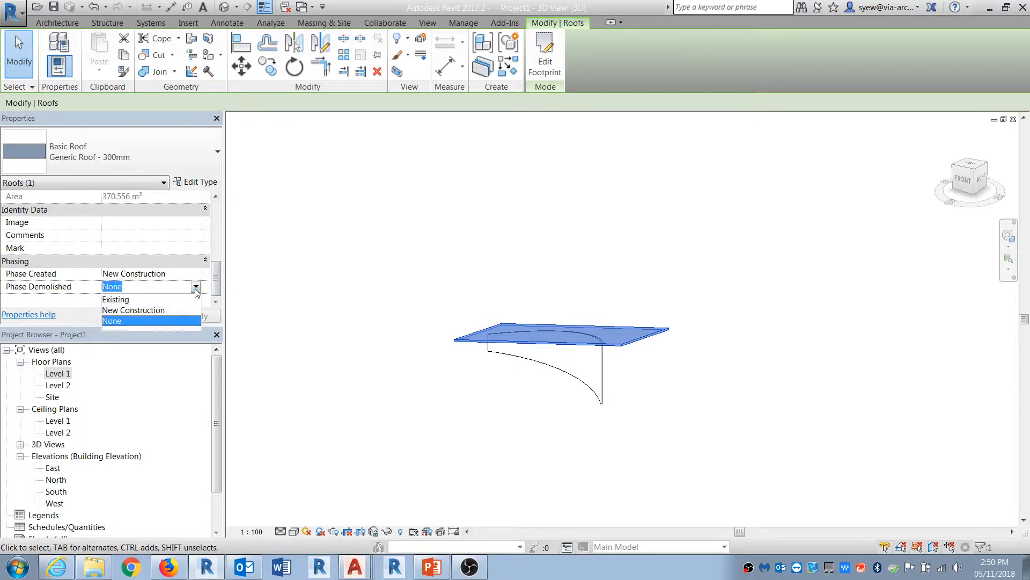
pyautogui.click(149, 313)
pyautogui.click(559, 426)
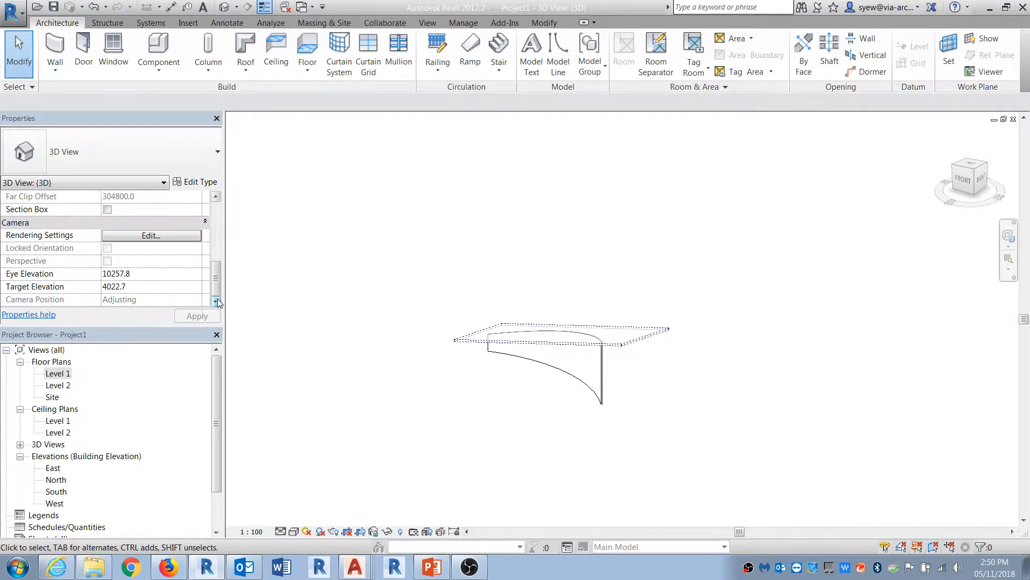
# Step: Set the 3D view's phase filter to Show Complete
pyautogui.click(216, 302)
pyautogui.click(198, 274)
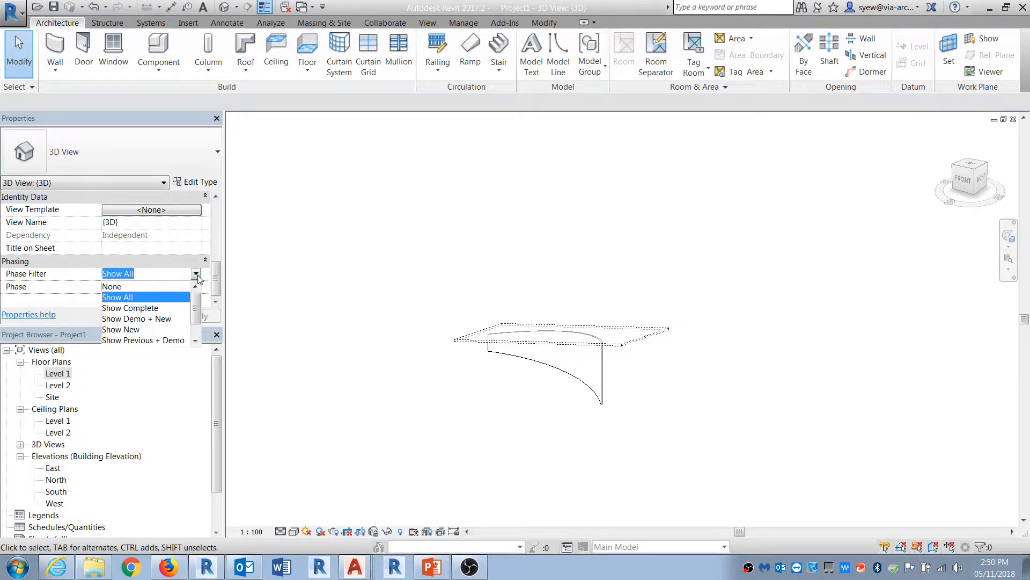
pyautogui.click(131, 309)
# Step: Copy the curved wall to a new position in front of the original
pyautogui.keyDown('shift'); pyautogui.moveTo(493, 433); pyautogui.dragTo(595, 438, button='middle'); pyautogui.keyUp('shift')
pyautogui.scroll(2, 553, 364)
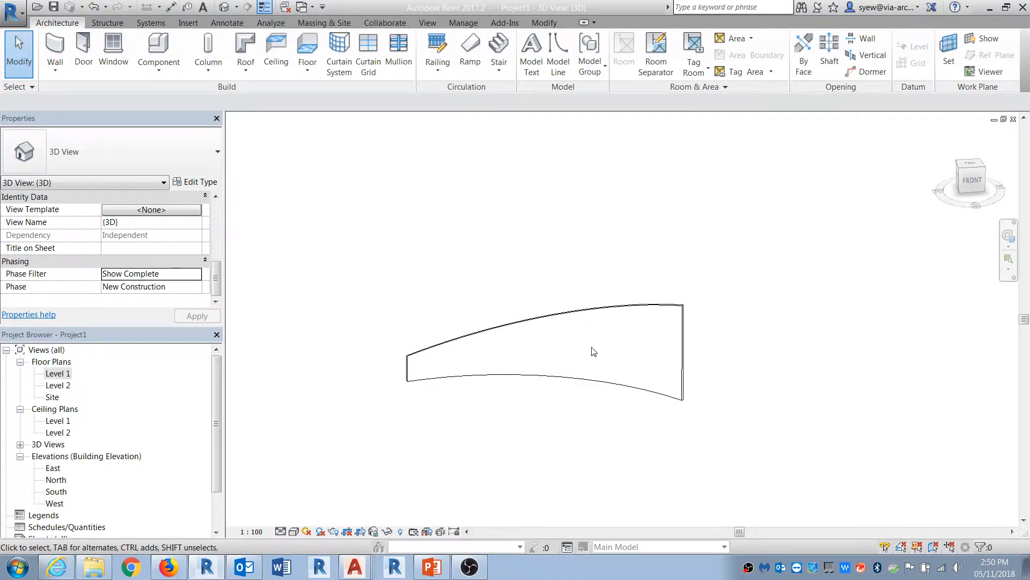
pyautogui.scroll(-1, 591, 311)
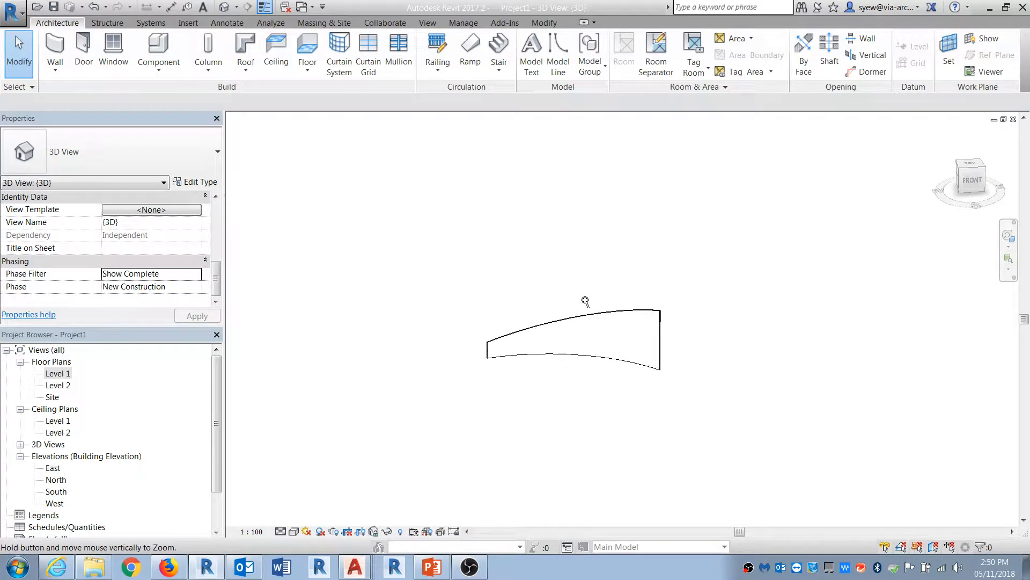
pyautogui.keyDown('shift'); pyautogui.moveTo(690, 387); pyautogui.dragTo(646, 499, button='middle'); pyautogui.keyUp('shift')
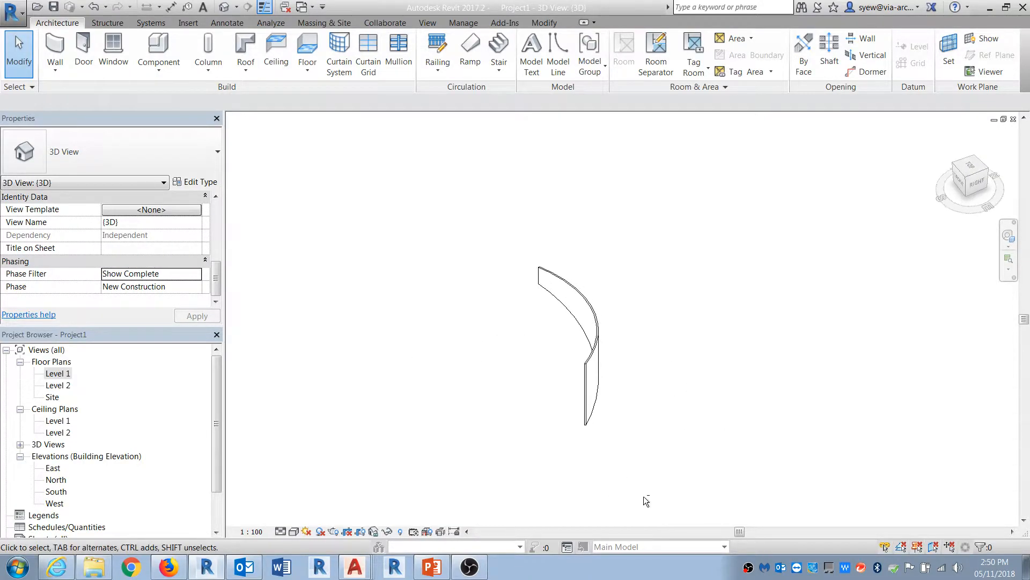
pyautogui.click(592, 404)
pyautogui.press('c')
pyautogui.press('o')
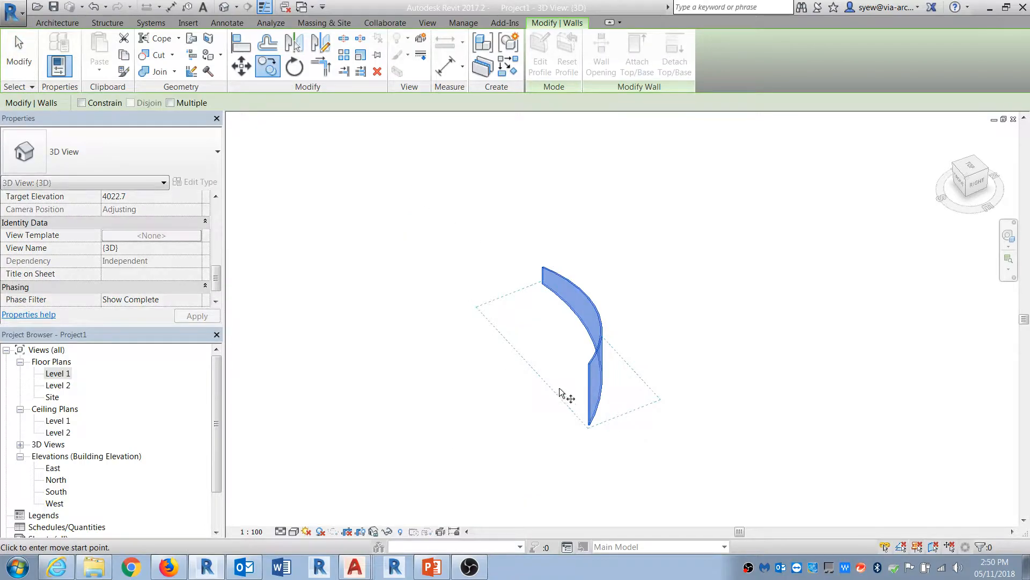
pyautogui.click(561, 398)
pyautogui.click(413, 411)
pyautogui.press('Escape')
pyautogui.keyDown('shift'); pyautogui.moveTo(482, 461); pyautogui.dragTo(713, 425, button='middle'); pyautogui.keyUp('shift')
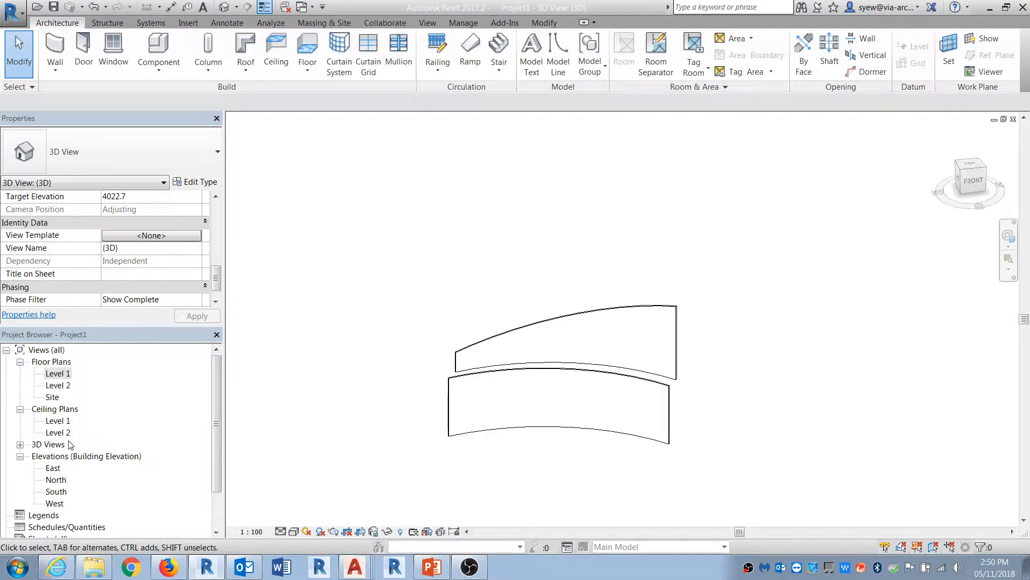
# Step: In the Level 1 plan, draw a reference plane between the ends of the lower curved wall
pyautogui.doubleClick(64, 378)
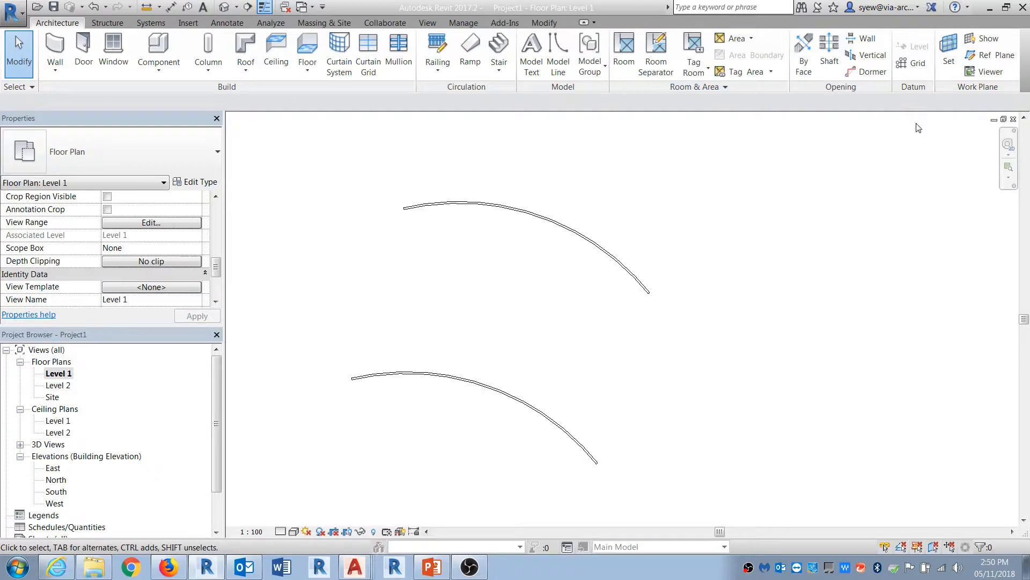
pyautogui.click(990, 55)
pyautogui.click(596, 463)
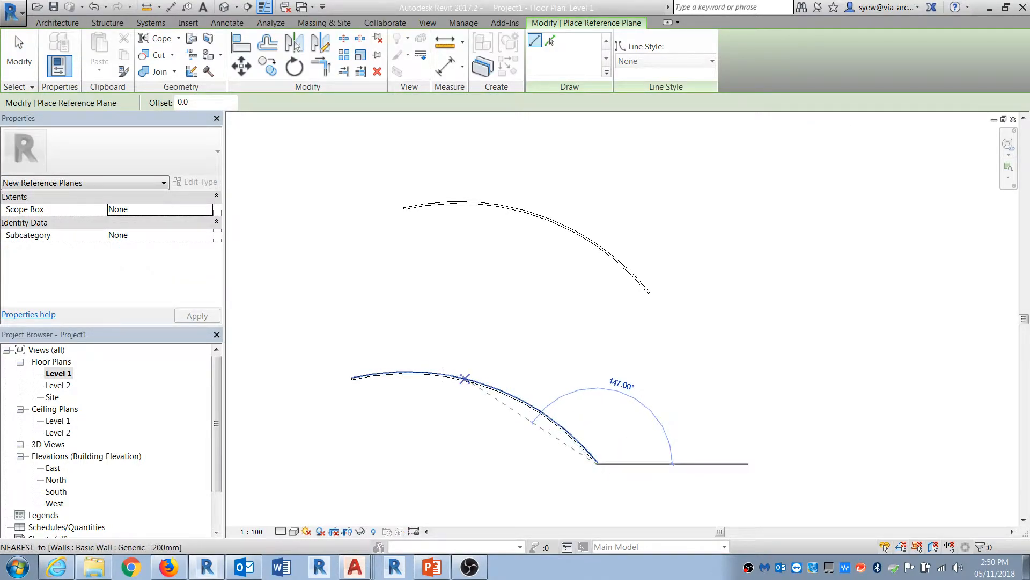
pyautogui.click(325, 371)
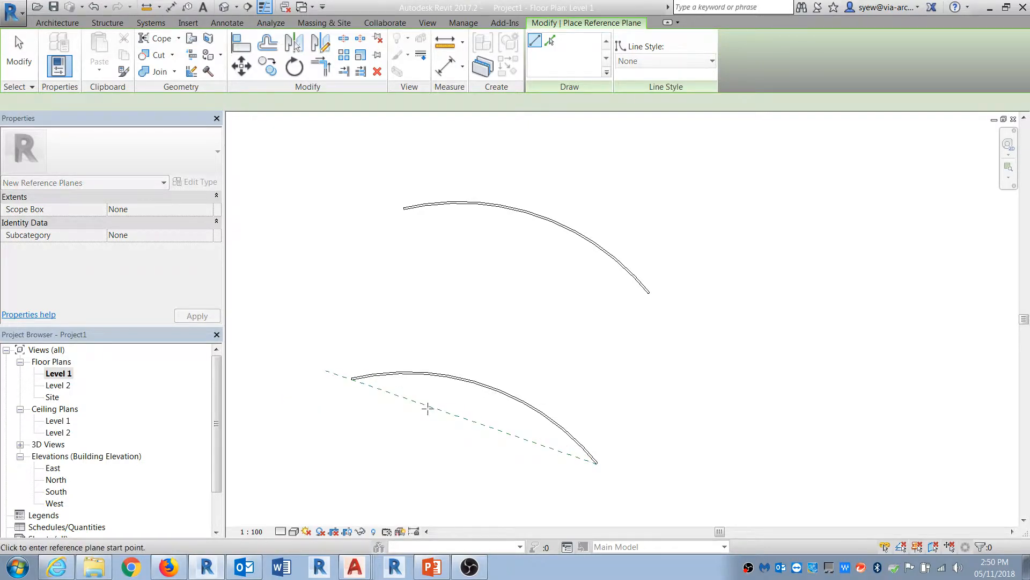
pyautogui.press('Escape')
pyautogui.press('Escape')
pyautogui.click(429, 409)
# Step: Name the new reference plane Ref
pyautogui.click(141, 238)
pyautogui.write('Ref')
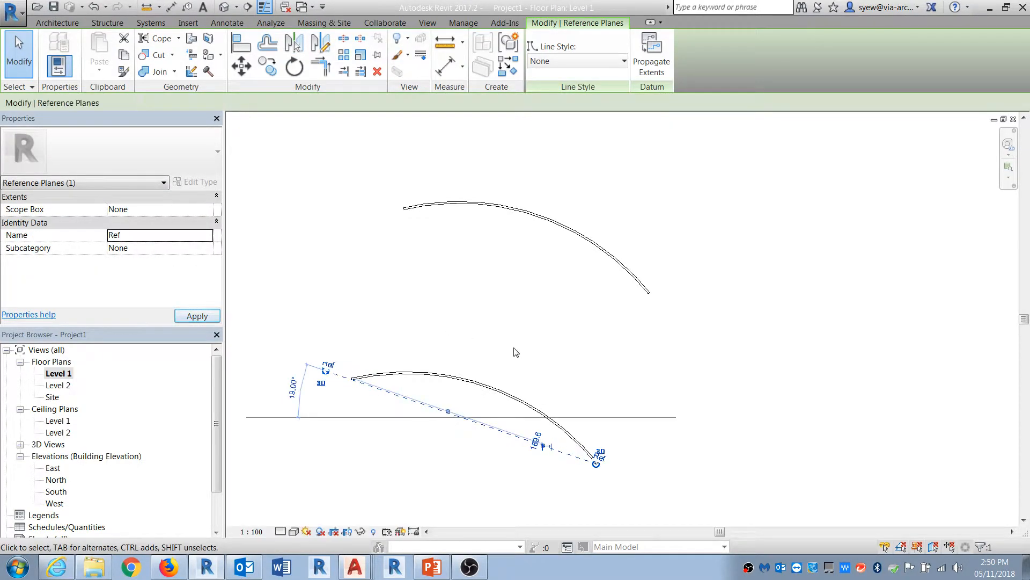
pyautogui.click(577, 399)
pyautogui.moveTo(577, 398); pyautogui.dragTo(578, 356, button='middle')
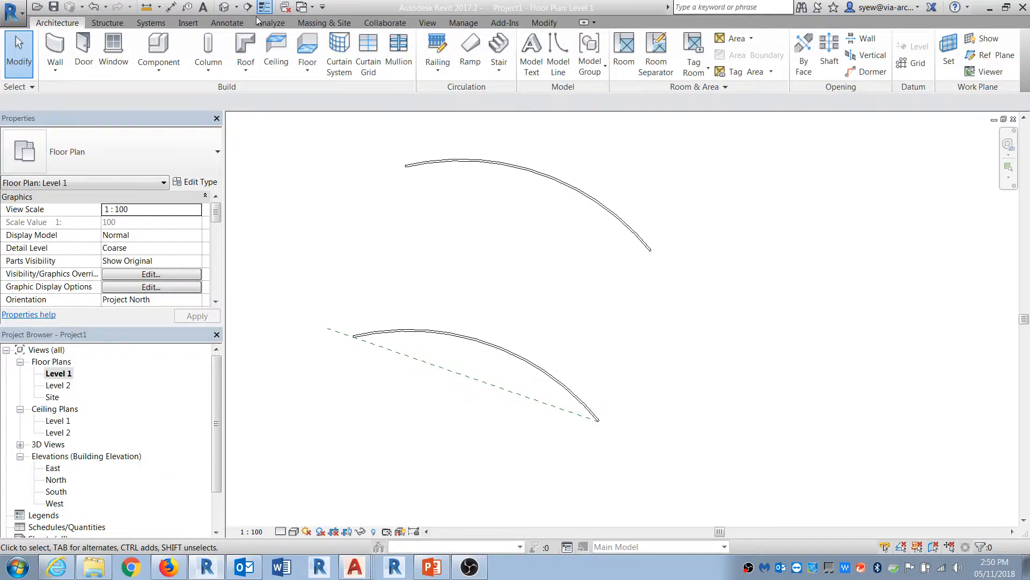
# Step: Draw a section line along the reference plane in front of the lower curved wall and open the section view
pyautogui.click(256, 7)
pyautogui.click(288, 327)
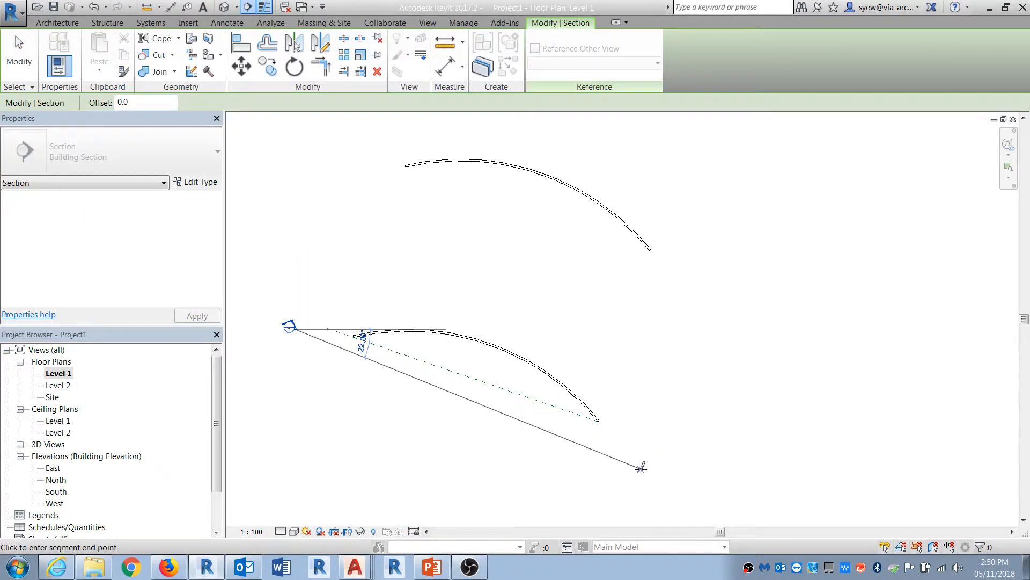
pyautogui.click(649, 450)
pyautogui.press('Escape')
pyautogui.click(549, 419)
pyautogui.rightClick(550, 424)
pyautogui.click(601, 179)
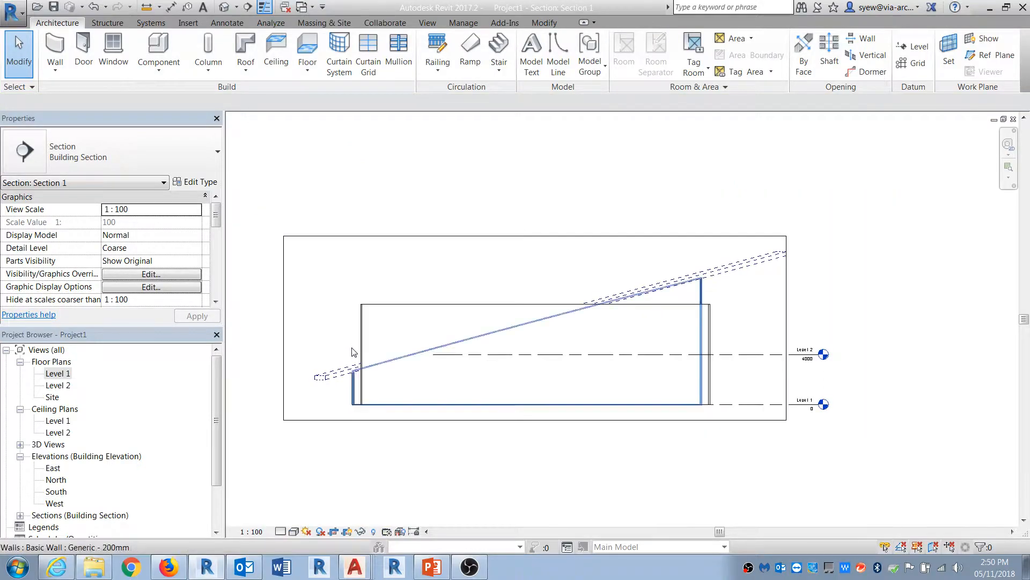
# Step: Create an in-place model in the Walls category named Wall
pyautogui.click(158, 65)
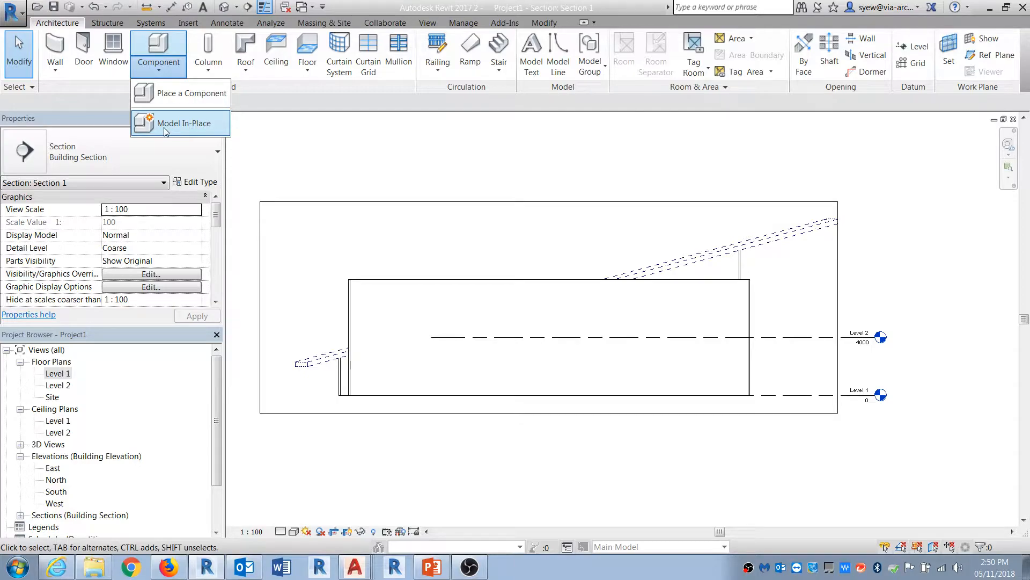
pyautogui.click(168, 124)
pyautogui.moveTo(601, 190); pyautogui.dragTo(602, 269)
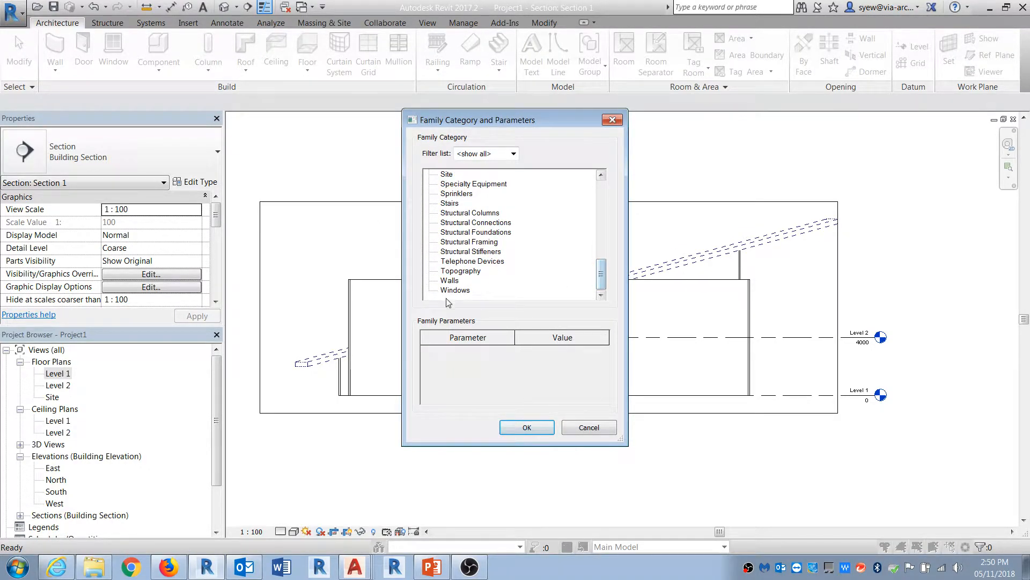
pyautogui.click(527, 428)
pyautogui.write('Wall Void')
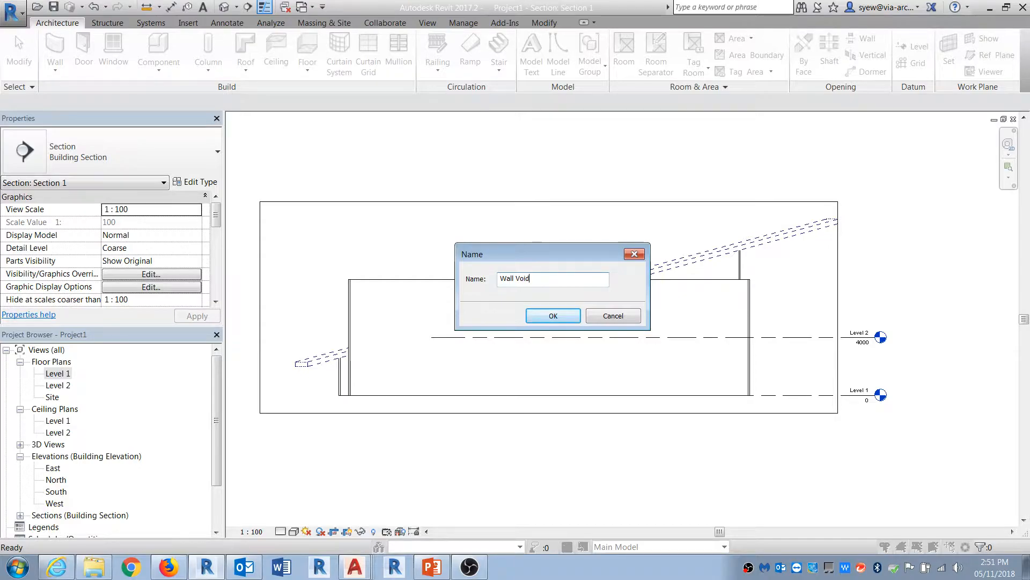
pyautogui.press('Return')
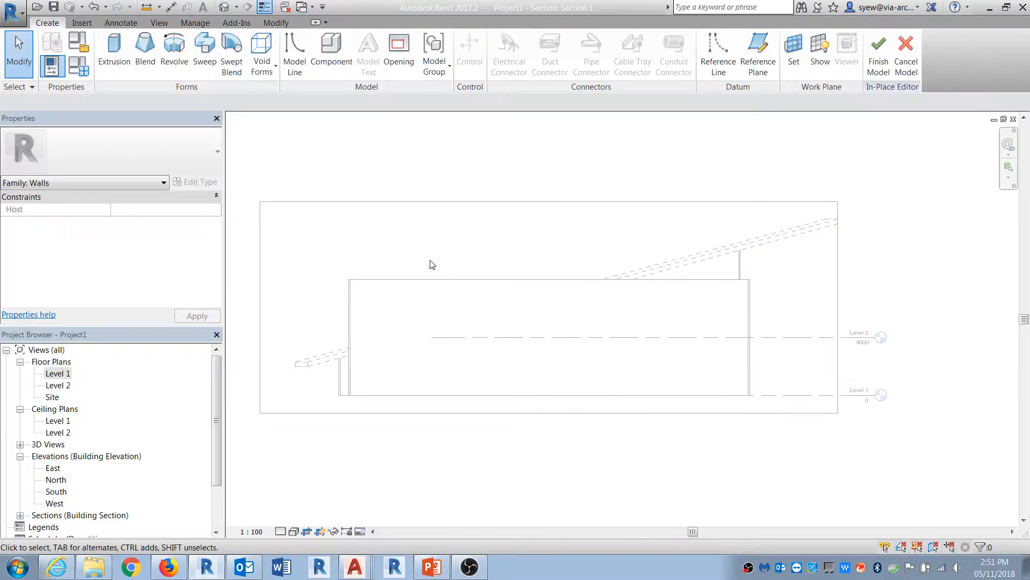
# Step: Start an extrusion and set its work plane to the reference plane Ref
pyautogui.click(114, 51)
pyautogui.click(754, 257)
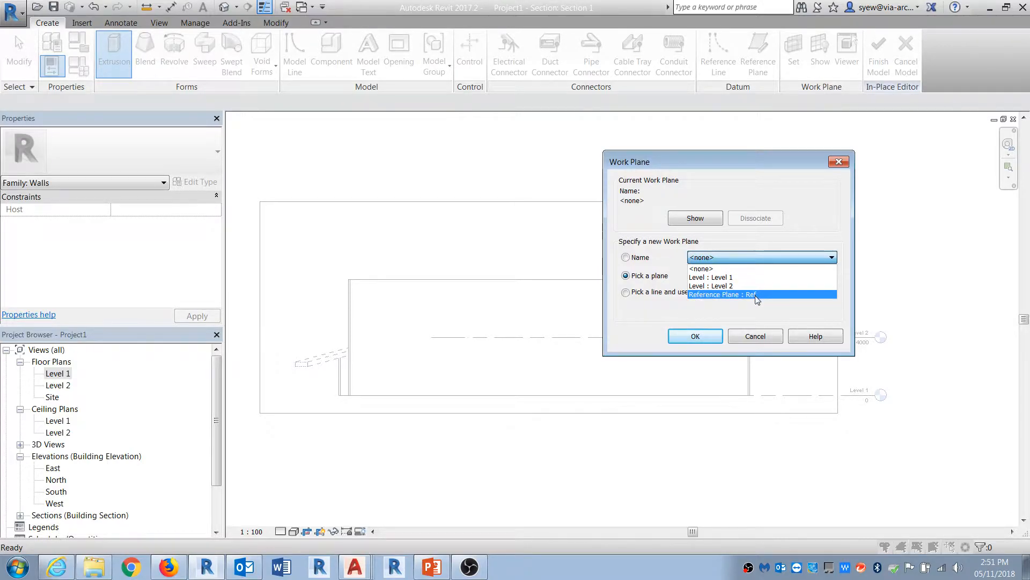
pyautogui.click(743, 294)
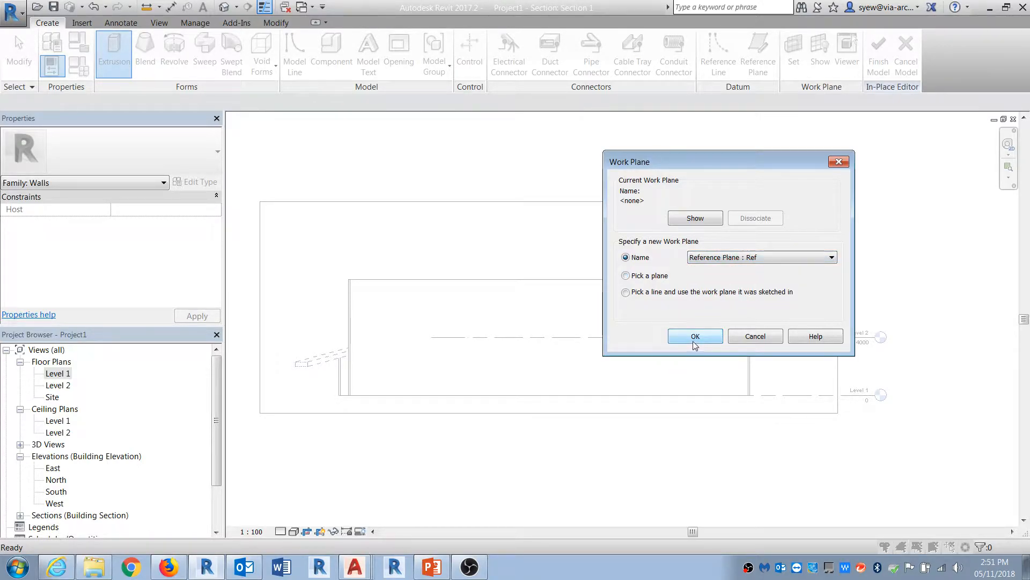
pyautogui.click(711, 336)
# Step: Sketch a wavy spline profile looping over the top of the wall in the section
pyautogui.click(488, 56)
pyautogui.click(546, 57)
pyautogui.click(321, 327)
pyautogui.click(379, 301)
pyautogui.click(459, 308)
pyautogui.click(495, 328)
pyautogui.click(559, 309)
pyautogui.click(585, 283)
pyautogui.click(683, 314)
pyautogui.click(716, 306)
pyautogui.click(787, 305)
pyautogui.click(751, 222)
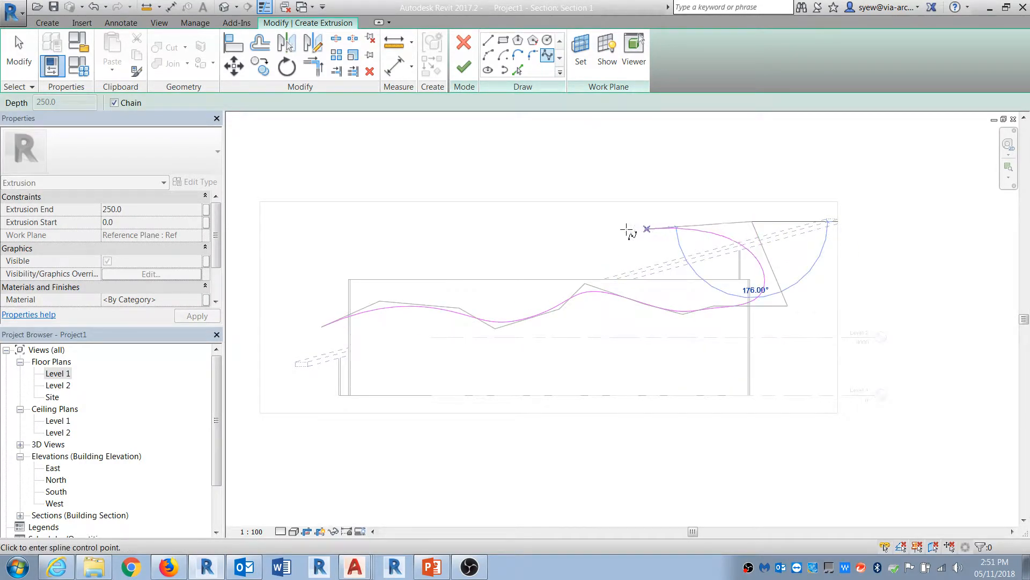
pyautogui.click(308, 242)
pyautogui.click(308, 288)
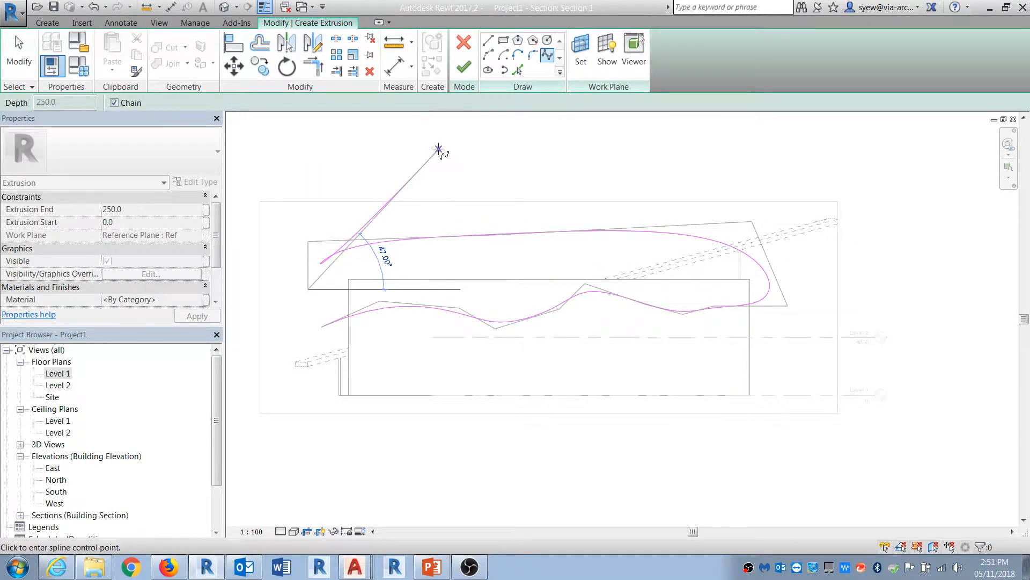
pyautogui.press('Escape')
# Step: Close the profile with a straight line and finish the extrusion
pyautogui.click(488, 40)
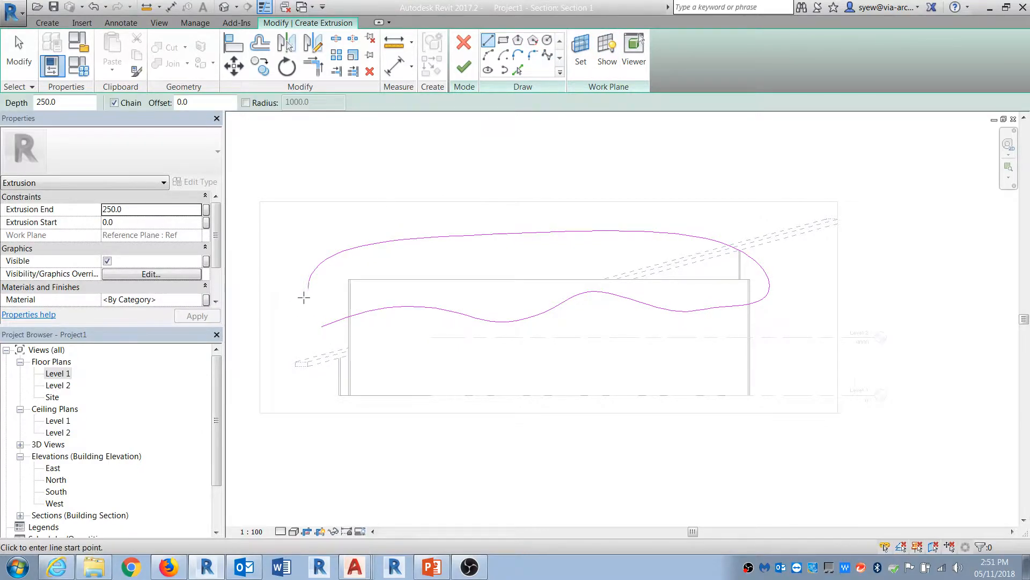
pyautogui.click(309, 289)
pyautogui.click(322, 325)
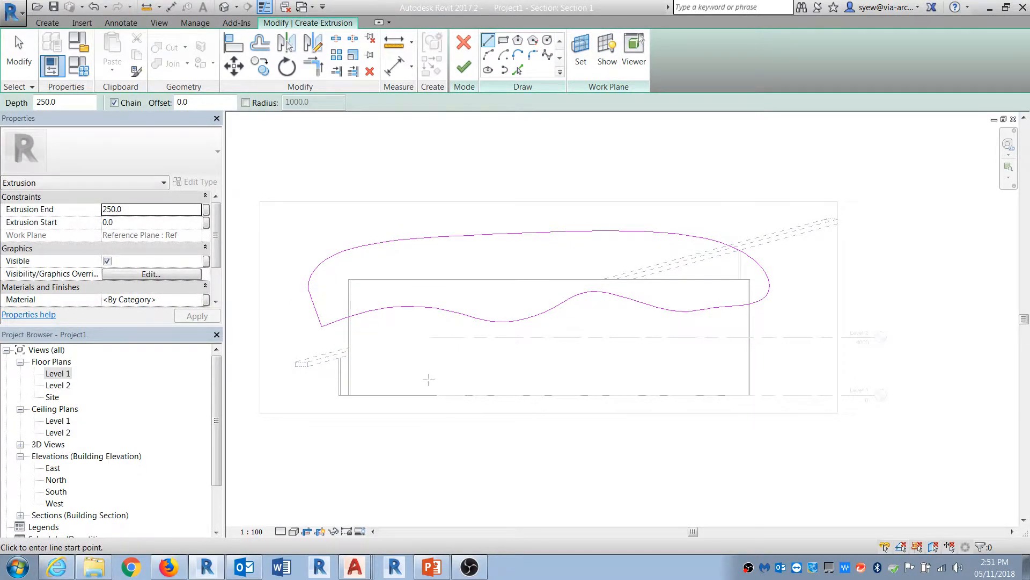
pyautogui.press('Escape')
pyautogui.click(465, 67)
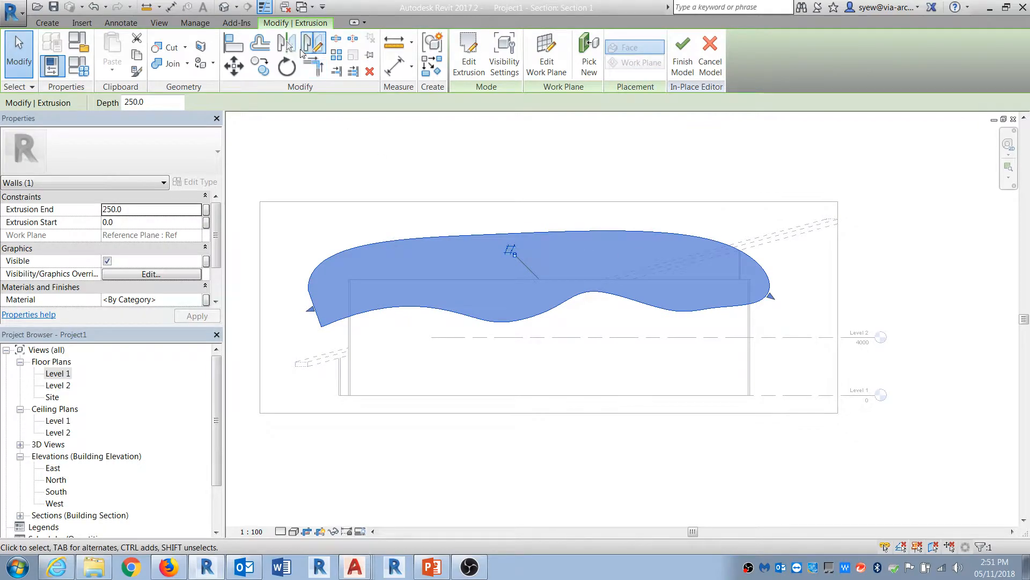
# Step: In the 3D view, stretch both ends of the extrusion so it extends through the curved wall
pyautogui.click(225, 7)
pyautogui.keyDown('shift'); pyautogui.moveTo(655, 246); pyautogui.dragTo(584, 421, button='middle'); pyautogui.keyUp('shift')
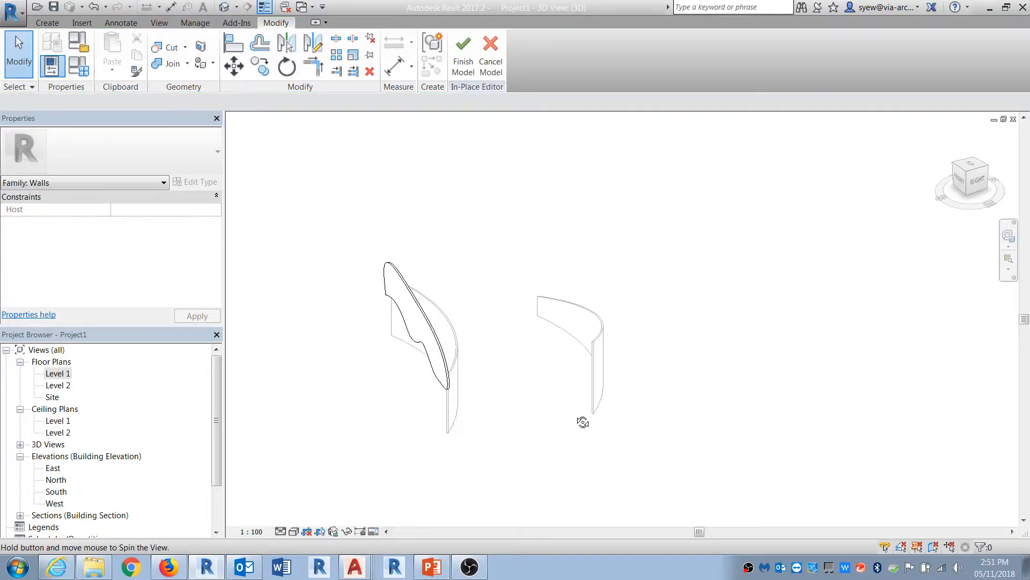
pyautogui.click(432, 335)
pyautogui.scroll(2, 431, 336)
pyautogui.moveTo(414, 316); pyautogui.dragTo(503, 305)
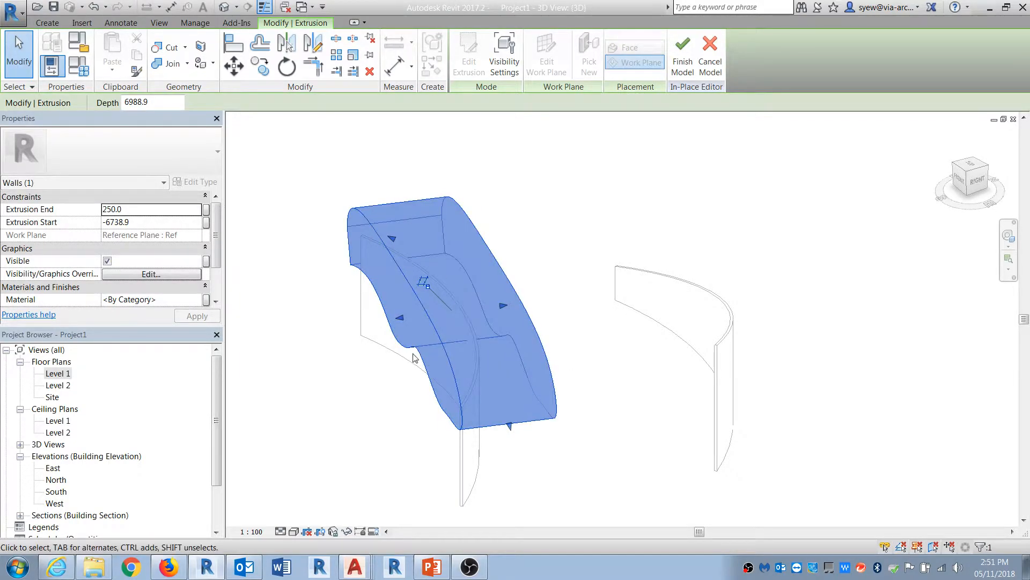
pyautogui.moveTo(400, 319); pyautogui.dragTo(353, 323)
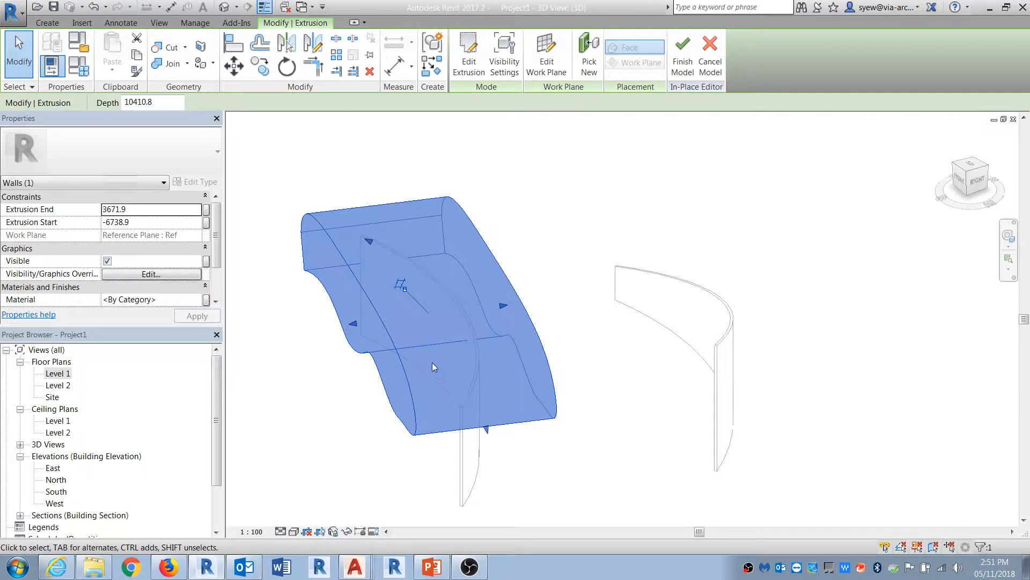
# Step: Change the extrusion from Solid to Void
pyautogui.scroll(-2, 178, 296)
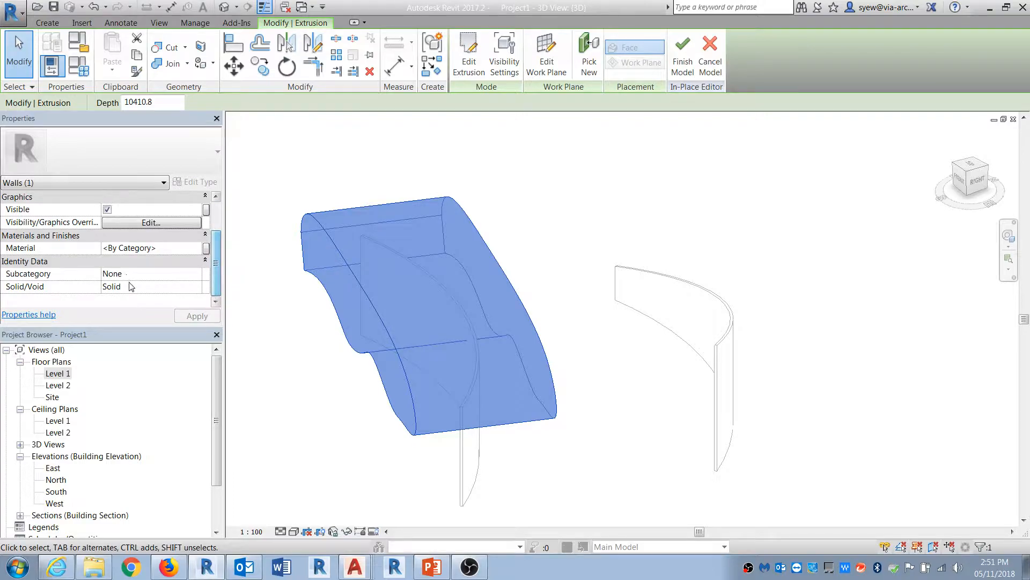
pyautogui.click(196, 286)
pyautogui.click(123, 304)
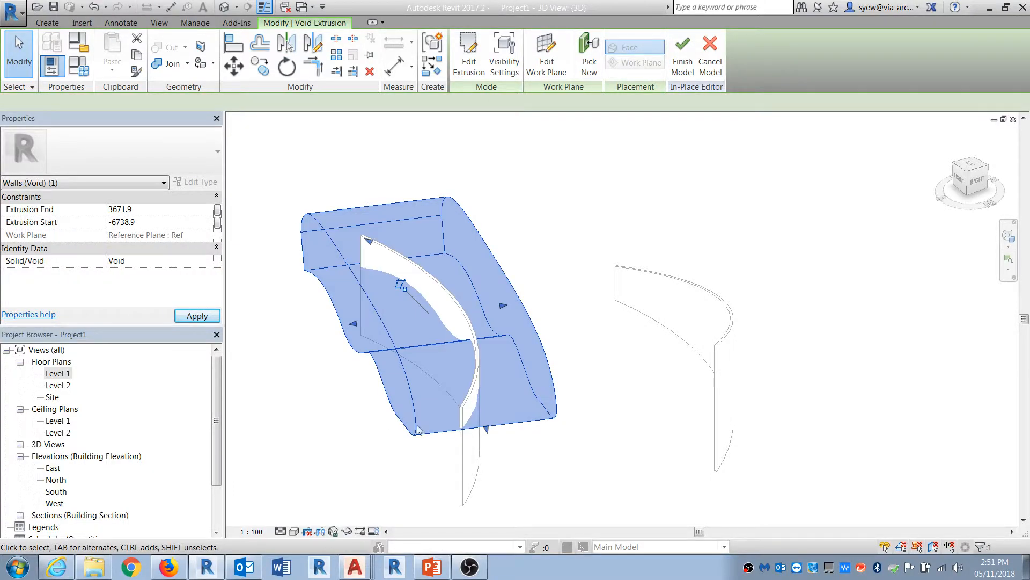
pyautogui.click(593, 454)
pyautogui.keyDown('shift'); pyautogui.moveTo(389, 448); pyautogui.dragTo(459, 477, button='middle'); pyautogui.keyUp('shift')
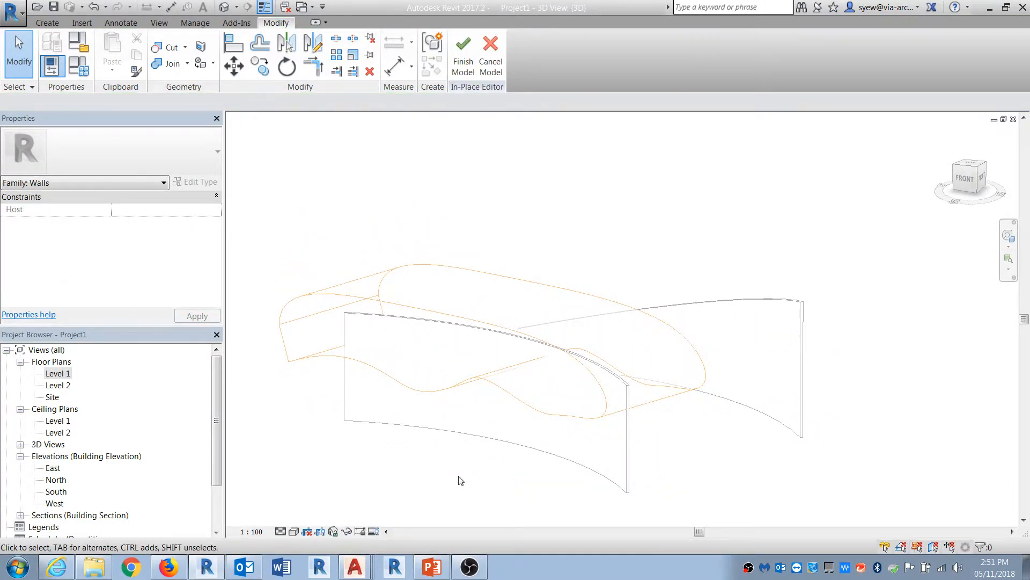
# Step: Cut the copied curved wall with the void extrusion and finish the in-place model
pyautogui.click(170, 49)
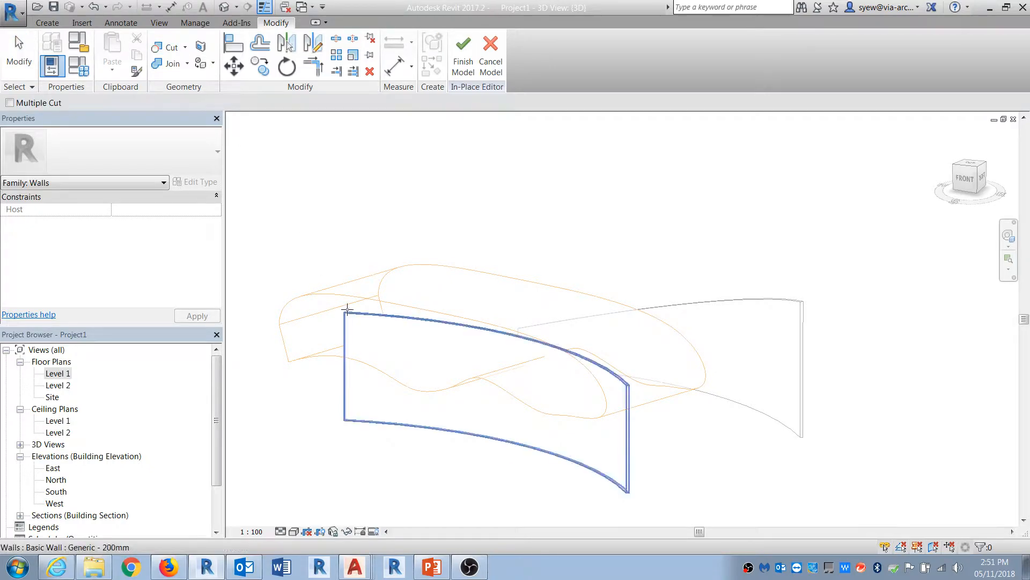
pyautogui.click(347, 314)
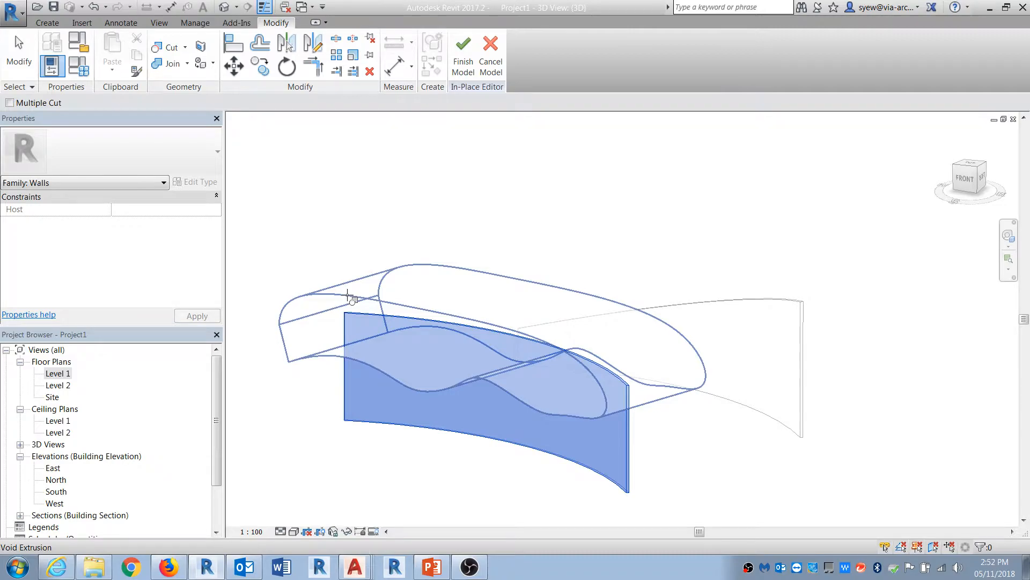
pyautogui.click(347, 295)
pyautogui.moveTo(520, 214)
pyautogui.keyDown('shift'); pyautogui.mouseDown(button='middle')
pyautogui.moveTo(515, 297)
pyautogui.moveTo(621, 271)
pyautogui.moveTo(540, 312)
pyautogui.moveTo(505, 290)
pyautogui.mouseUp(button='middle'); pyautogui.keyUp('shift')
pyautogui.click(463, 54)
# Step: Orbit around the 3D view to examine the curved wall's new wavy top edge
pyautogui.keyDown('shift'); pyautogui.moveTo(626, 384); pyautogui.dragTo(665, 313, button='middle'); pyautogui.keyUp('shift')
pyautogui.click(557, 297)
pyautogui.moveTo(557, 297)
pyautogui.keyDown('shift'); pyautogui.mouseDown(button='middle')
pyautogui.moveTo(655, 429)
pyautogui.moveTo(736, 295)
pyautogui.moveTo(741, 379)
pyautogui.moveTo(505, 446)
pyautogui.mouseUp(button='middle'); pyautogui.keyUp('shift')
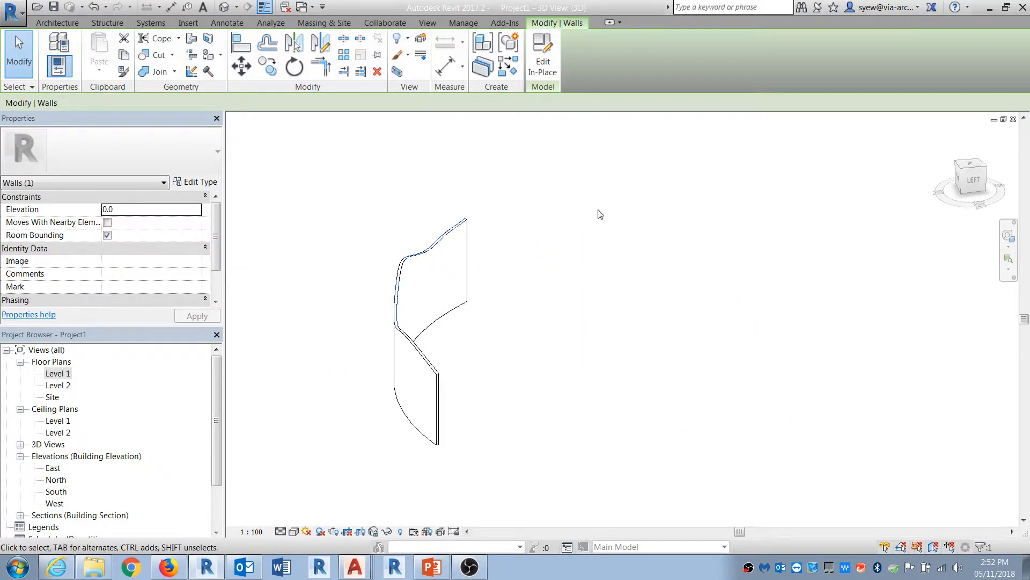
pyautogui.moveTo(580, 340)
pyautogui.keyDown('shift'); pyautogui.mouseDown(button='middle')
pyautogui.moveTo(416, 234)
pyautogui.moveTo(371, 322)
pyautogui.moveTo(425, 332)
pyautogui.mouseUp(button='middle'); pyautogui.keyUp('shift')
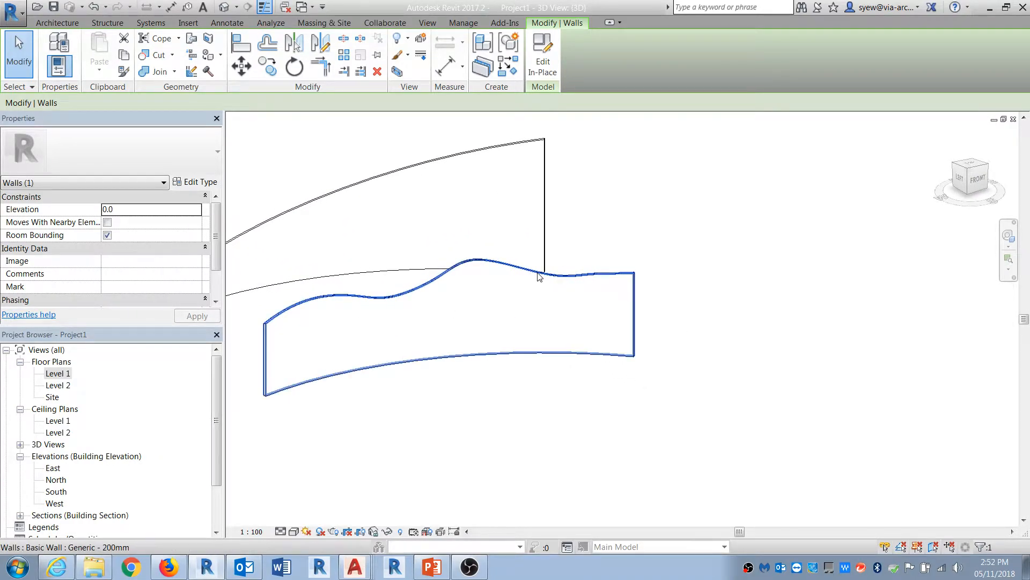
pyautogui.press('Escape')
pyautogui.moveTo(493, 386)
pyautogui.keyDown('shift'); pyautogui.mouseDown(button='middle')
pyautogui.moveTo(598, 361)
pyautogui.moveTo(607, 429)
pyautogui.moveTo(429, 373)
pyautogui.mouseUp(button='middle'); pyautogui.keyUp('shift')
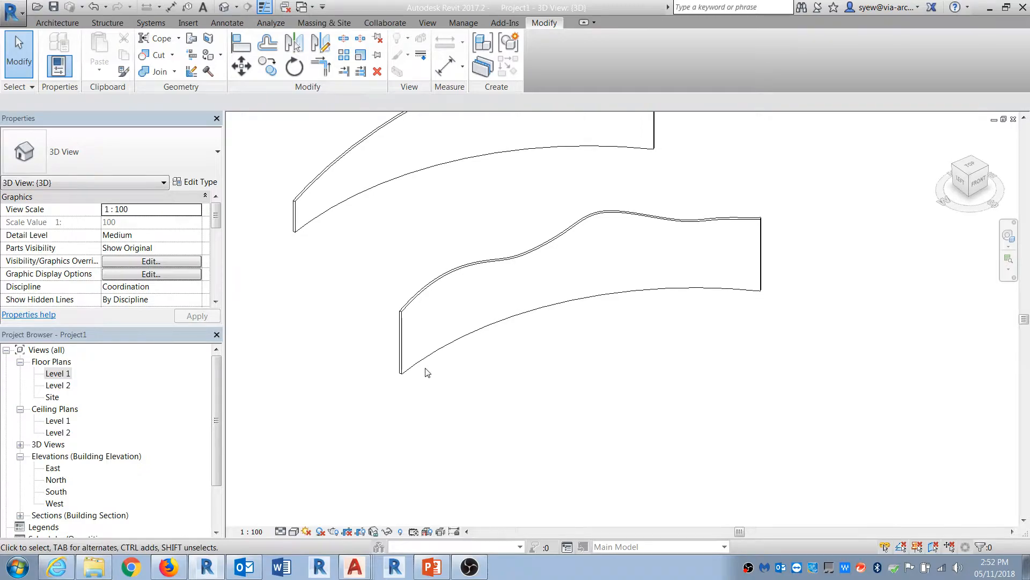
pyautogui.click(404, 349)
pyautogui.press('Escape')
# Step: In the Level 1 plan, draw two perpendicular Exterior - Brick on CMU walls forming a corner, the first about 12300 mm long
pyautogui.doubleClick(59, 374)
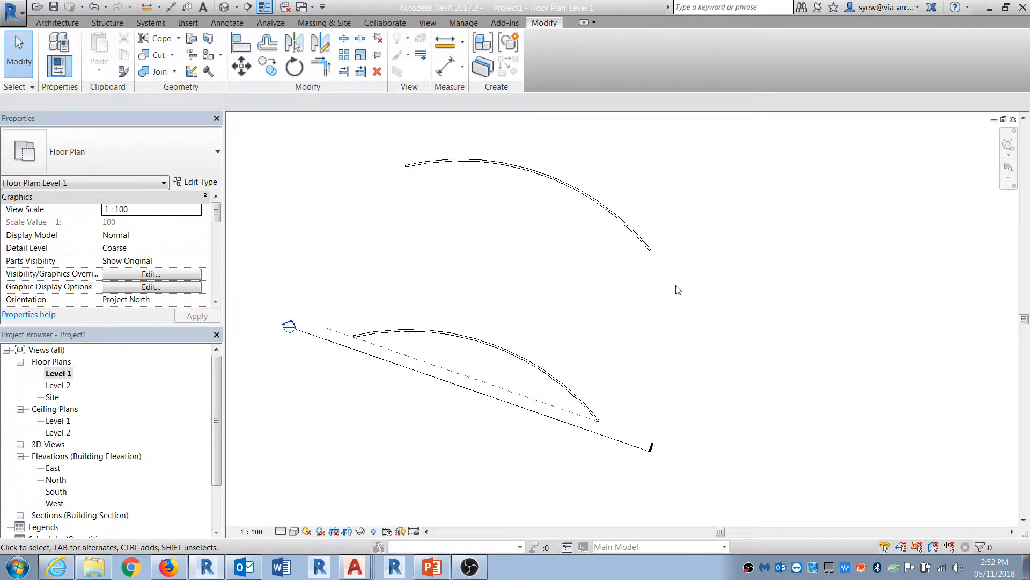
pyautogui.click(57, 23)
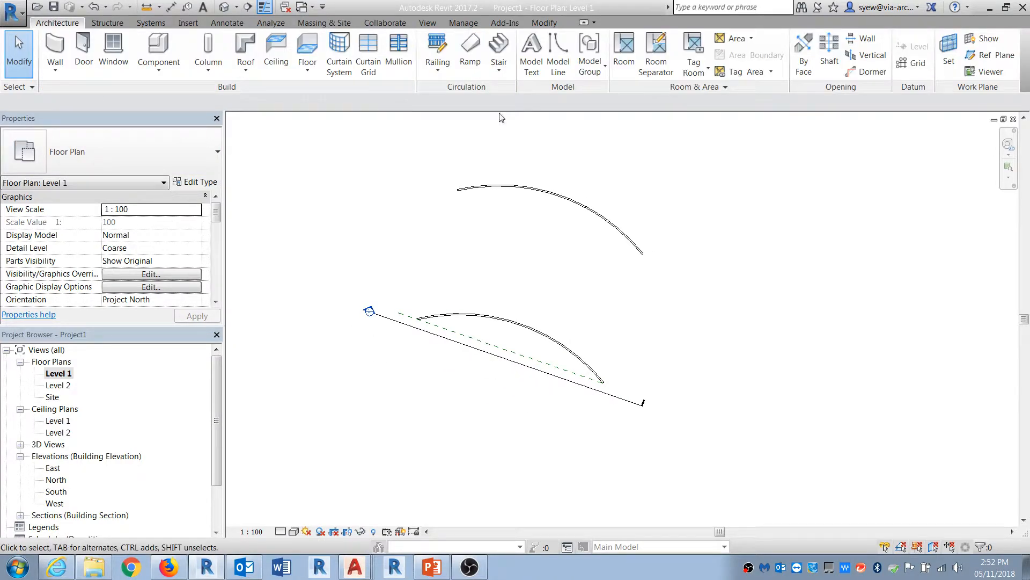
pyautogui.click(69, 54)
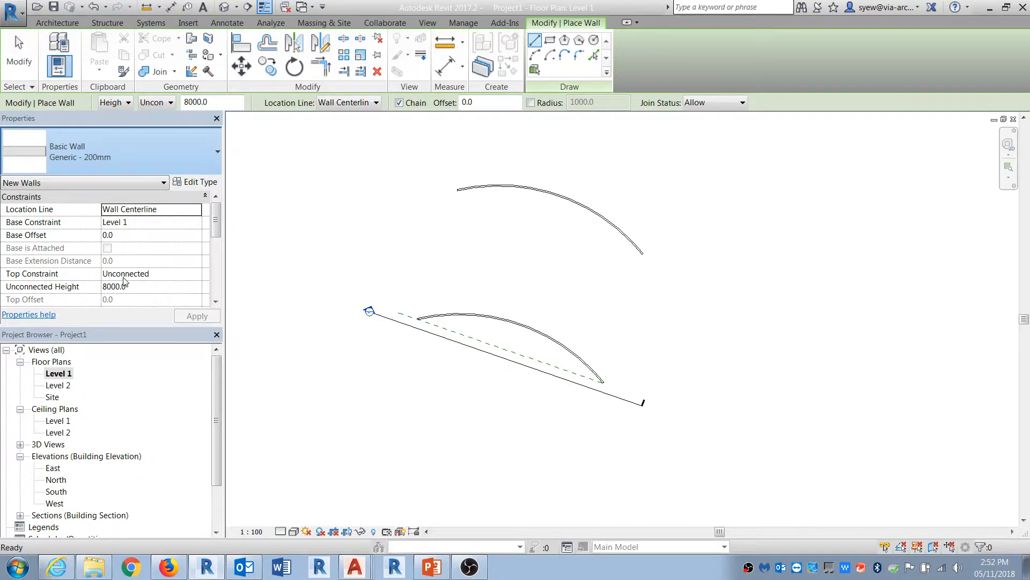
pyautogui.moveTo(764, 362); pyautogui.dragTo(513, 320, button='middle')
pyautogui.click(508, 223)
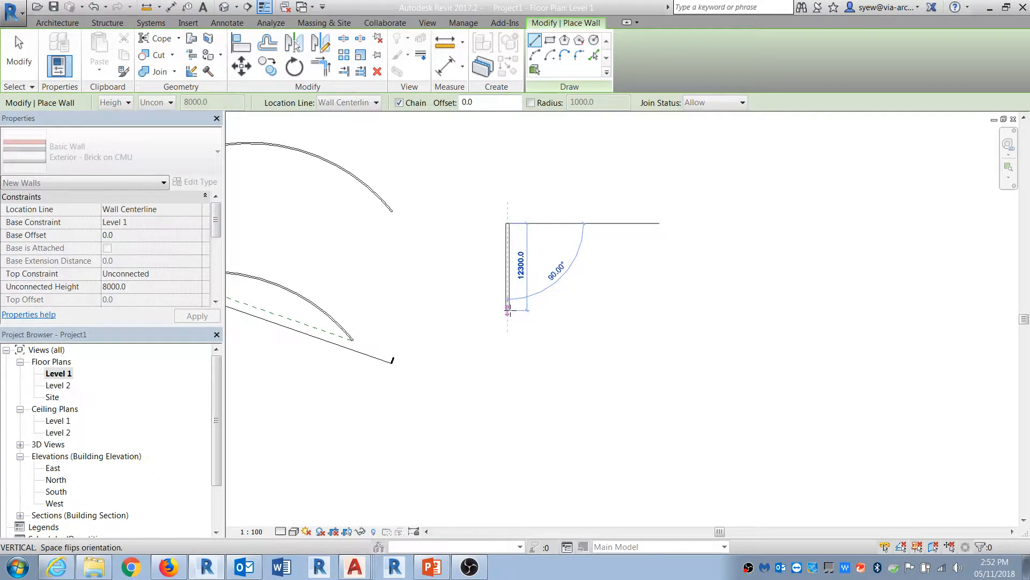
pyautogui.click(508, 310)
pyautogui.click(577, 310)
pyautogui.scroll(2, 540, 317)
pyautogui.press('Escape')
pyautogui.press('Escape')
pyautogui.scroll(3, 540, 321)
# Step: In the 3D view, flip the orientation of one of the new brick walls
pyautogui.click(230, 6)
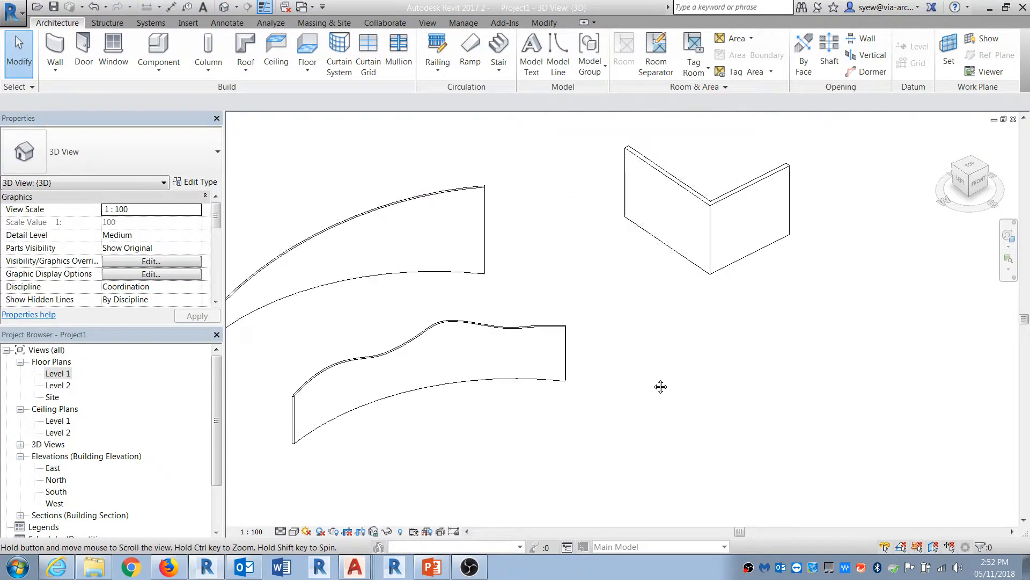
pyautogui.keyDown('shift'); pyautogui.moveTo(696, 441); pyautogui.dragTo(368, 58, button='middle'); pyautogui.keyUp('shift')
pyautogui.scroll(-1, 503, 430)
pyautogui.moveTo(463, 315); pyautogui.dragTo(787, 214, button='middle')
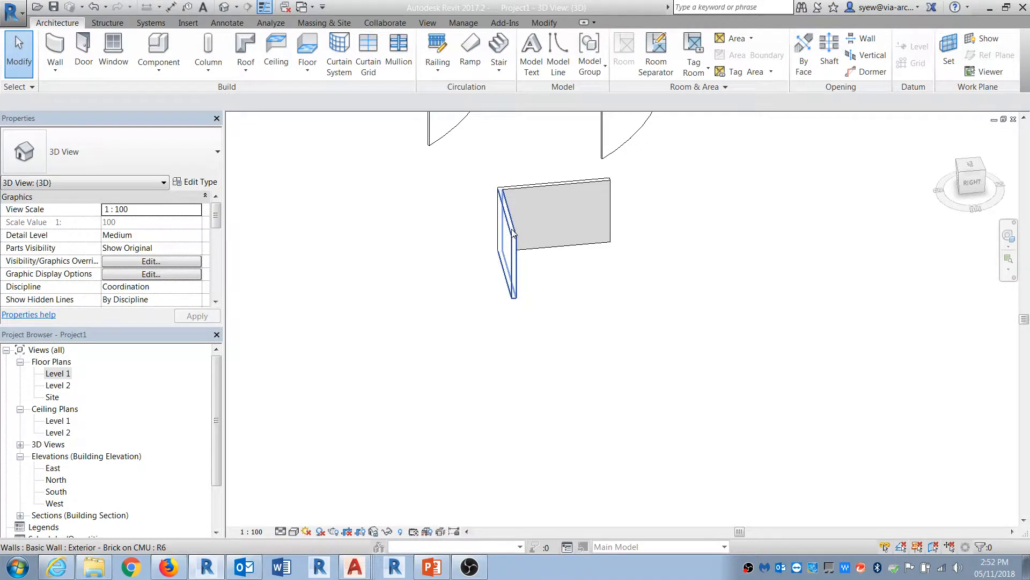
pyautogui.rightClick(512, 232)
pyautogui.press('Escape')
pyautogui.scroll(2, 529, 178)
pyautogui.click(529, 178)
pyautogui.rightClick(532, 196)
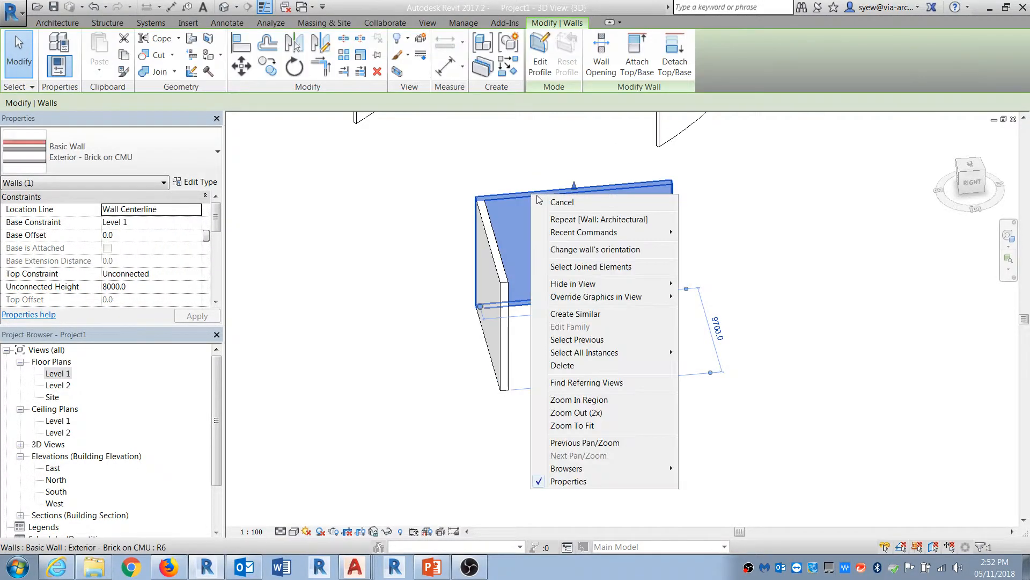
pyautogui.click(602, 253)
pyautogui.click(623, 350)
# Step: Switch to the Level 1 plan and set its detail level to Fine
pyautogui.hotkey('ctrl', 'Tab')
pyautogui.moveTo(509, 392); pyautogui.dragTo(470, 414, button='middle')
pyautogui.click(280, 531)
pyautogui.click(298, 516)
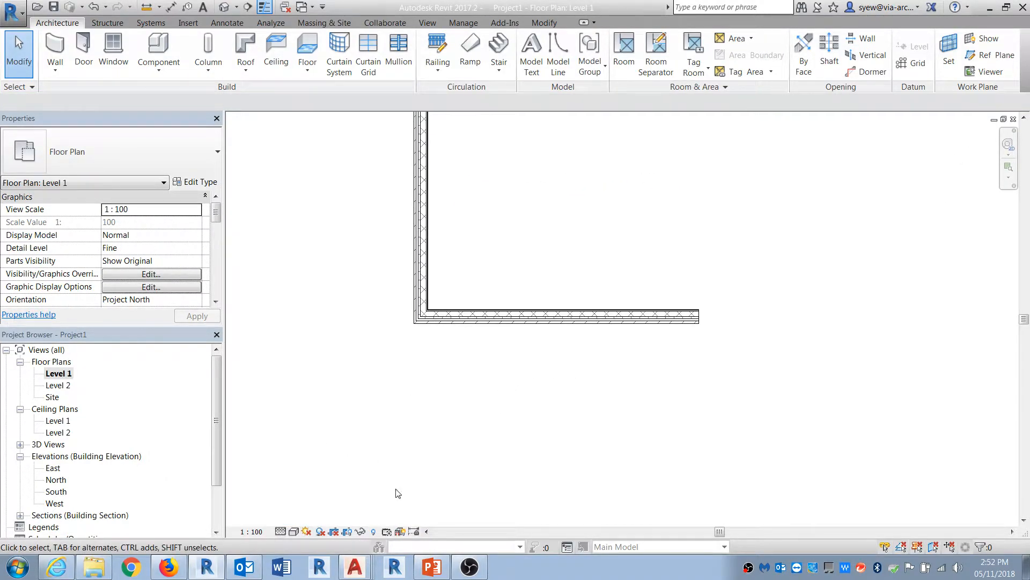
# Step: Create a rectangular floor sketched between the corner and far end of the two brick walls, and finish the floor
pyautogui.moveTo(530, 211); pyautogui.dragTo(467, 323, button='middle')
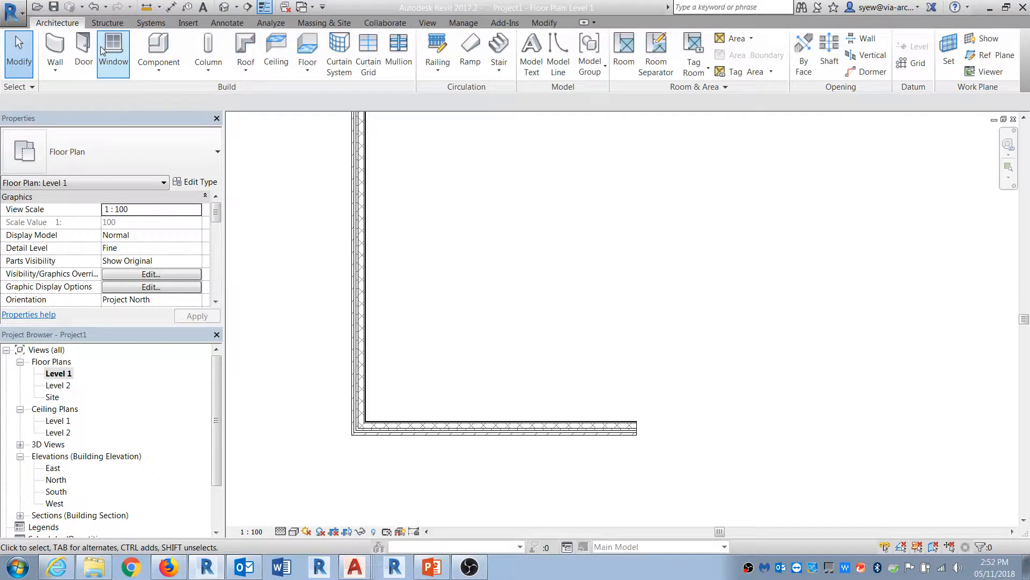
pyautogui.click(308, 54)
pyautogui.scroll(2, 392, 145)
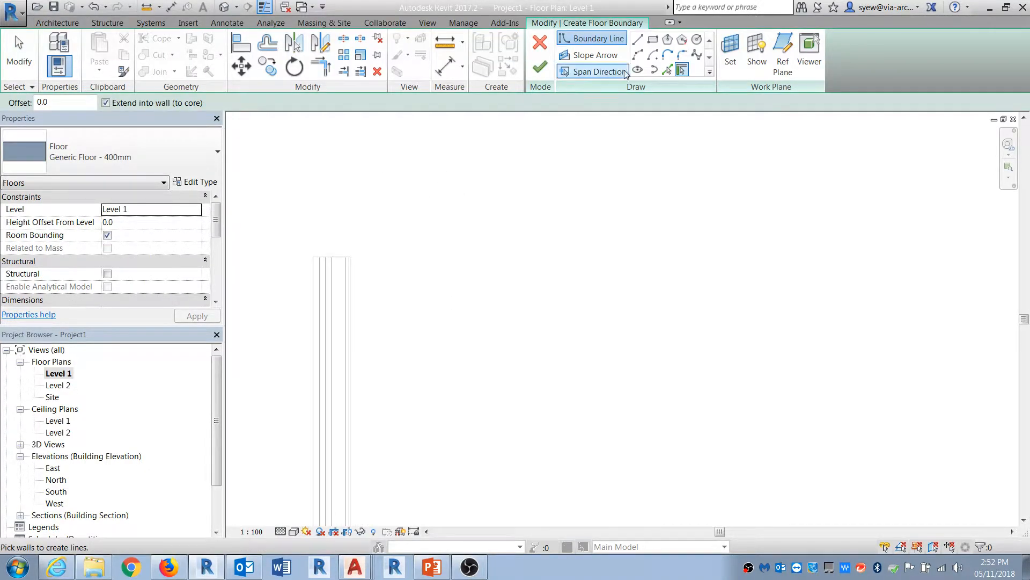
pyautogui.click(653, 39)
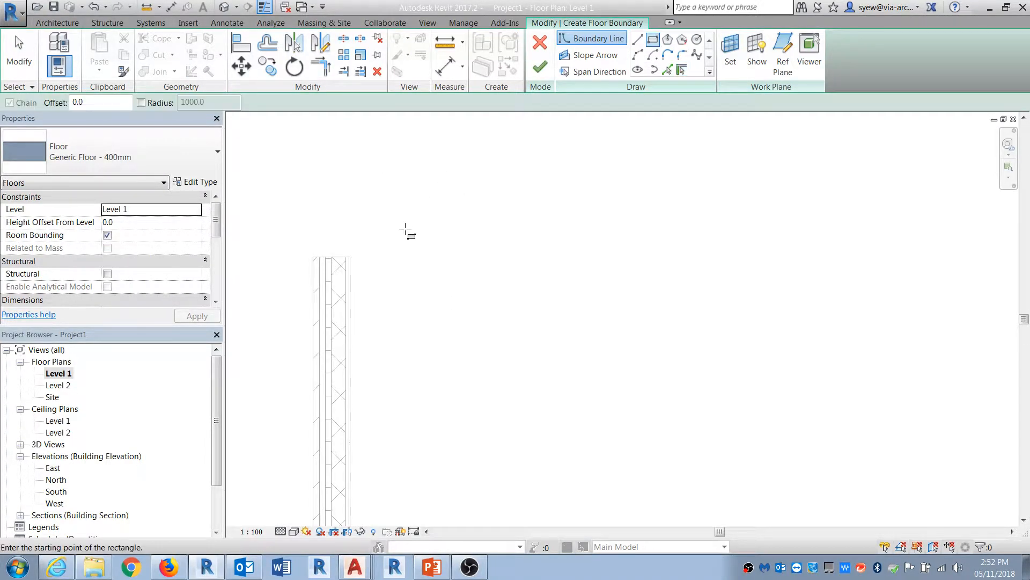
pyautogui.click(331, 257)
pyautogui.scroll(-2, 344, 147)
pyautogui.scroll(3, 598, 478)
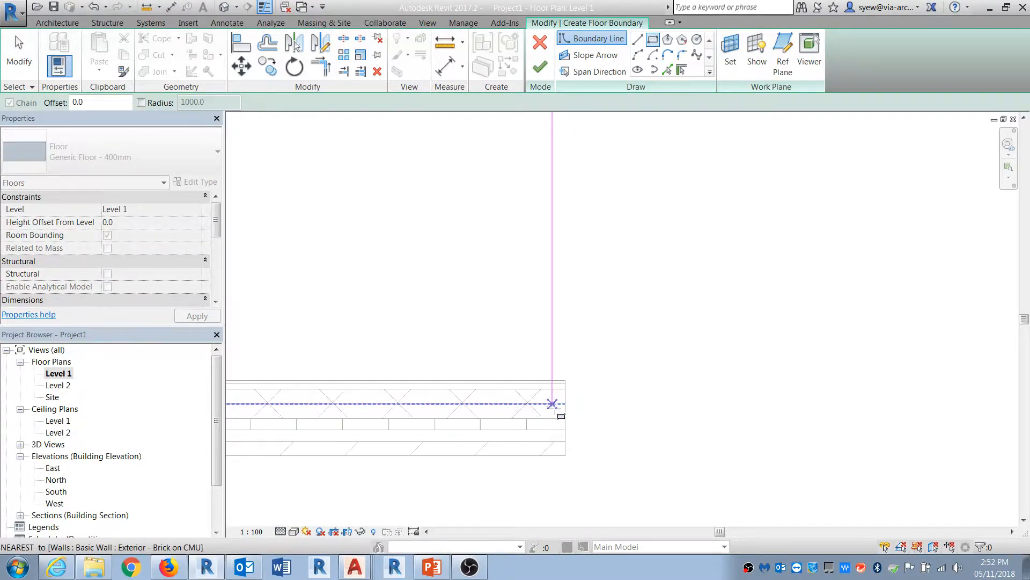
pyautogui.click(565, 418)
pyautogui.press('Escape')
pyautogui.press('Escape')
pyautogui.scroll(3, 560, 420)
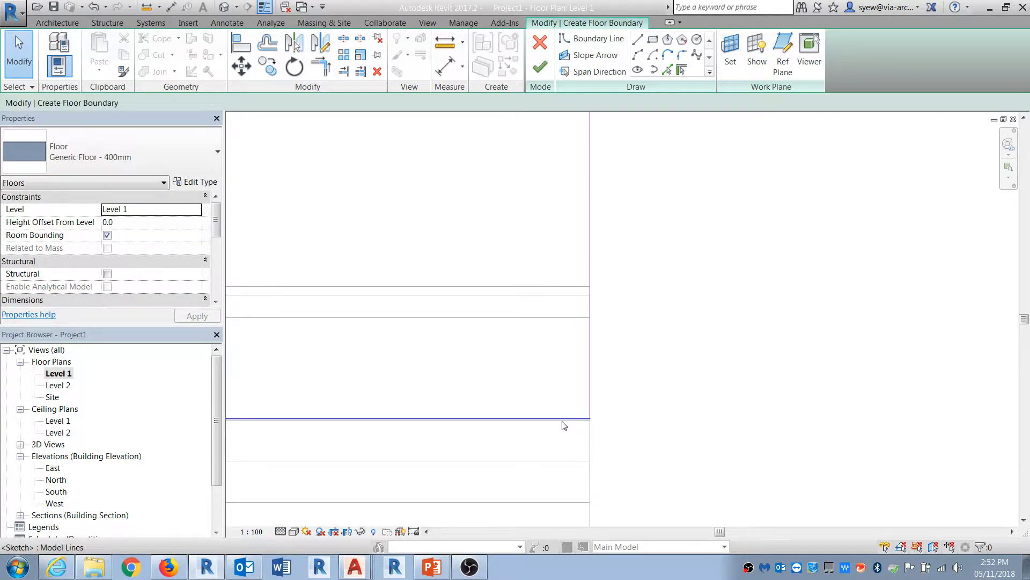
pyautogui.click(563, 418)
pyautogui.press('Escape')
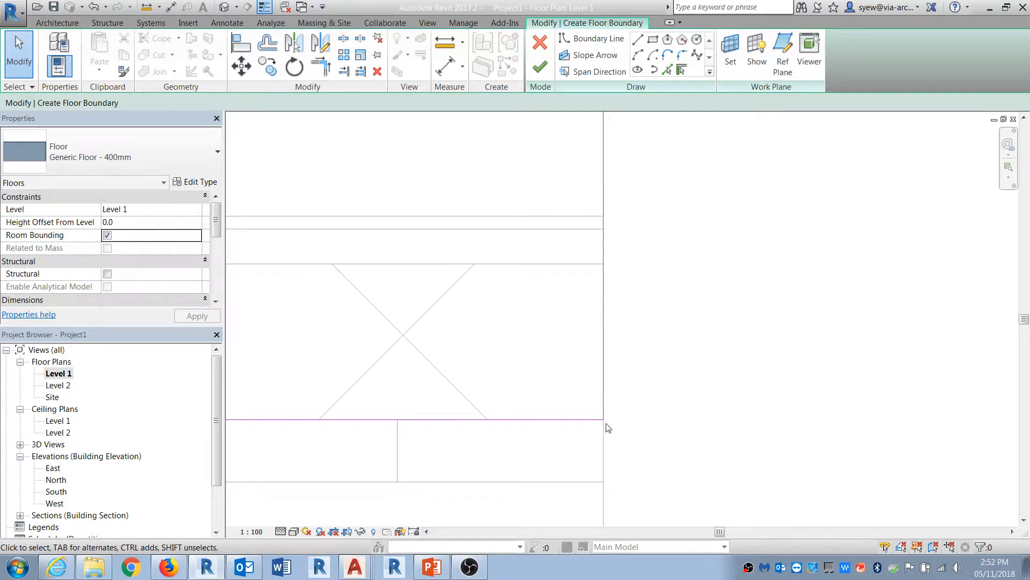
pyautogui.scroll(-8, 859, 492)
pyautogui.scroll(5, 282, 510)
pyautogui.scroll(3, 289, 446)
pyautogui.moveTo(292, 446); pyautogui.dragTo(633, 411, button='middle')
pyautogui.scroll(2, 569, 386)
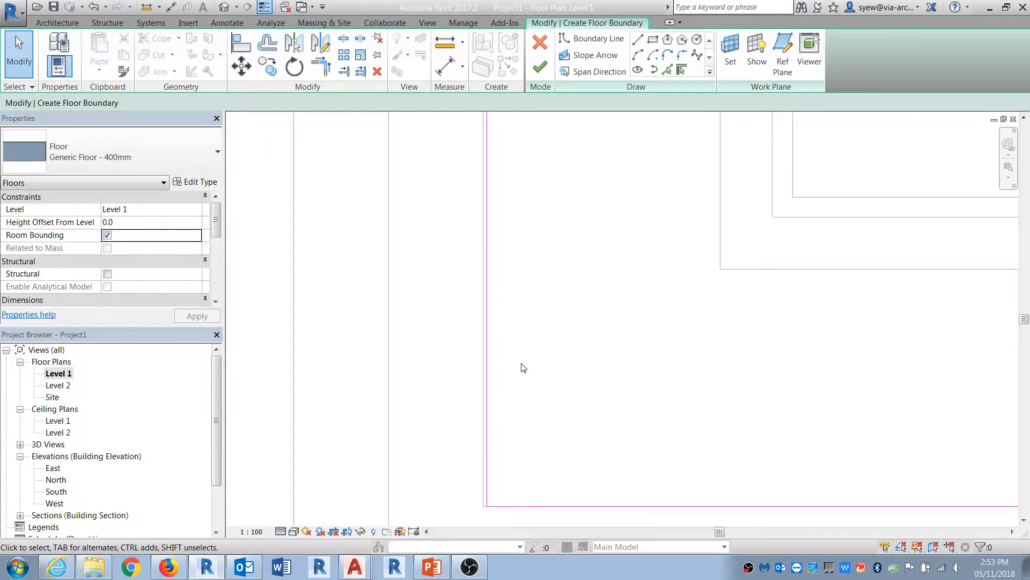
pyautogui.click(486, 308)
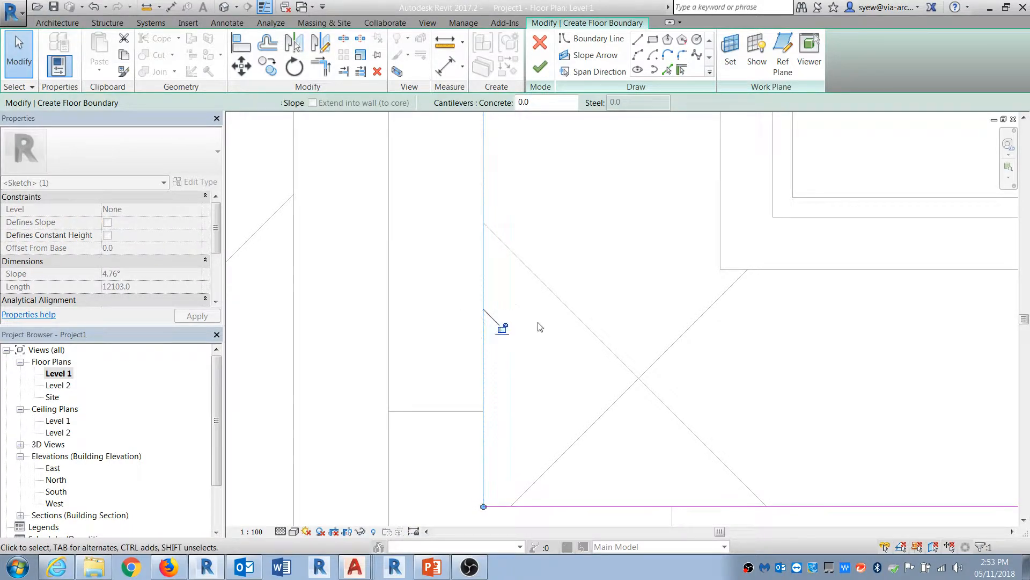
pyautogui.press('Escape')
pyautogui.click(225, 8)
pyautogui.click(540, 66)
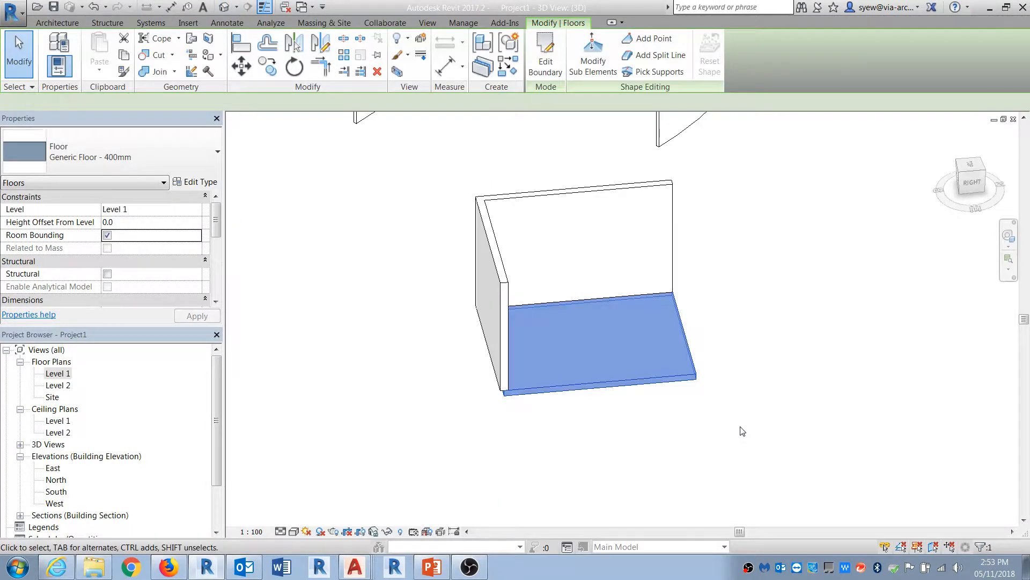
# Step: Orbit and zoom the 3D view to examine how the new floor meets the base of the brick walls
pyautogui.click(741, 428)
pyautogui.moveTo(740, 428)
pyautogui.keyDown('shift'); pyautogui.mouseDown(button='middle')
pyautogui.moveTo(747, 328)
pyautogui.moveTo(840, 310)
pyautogui.mouseUp(button='middle'); pyautogui.keyUp('shift')
pyautogui.moveTo(803, 275); pyautogui.dragTo(689, 308, button='middle')
pyautogui.scroll(3, 690, 307)
pyautogui.scroll(4, 724, 235)
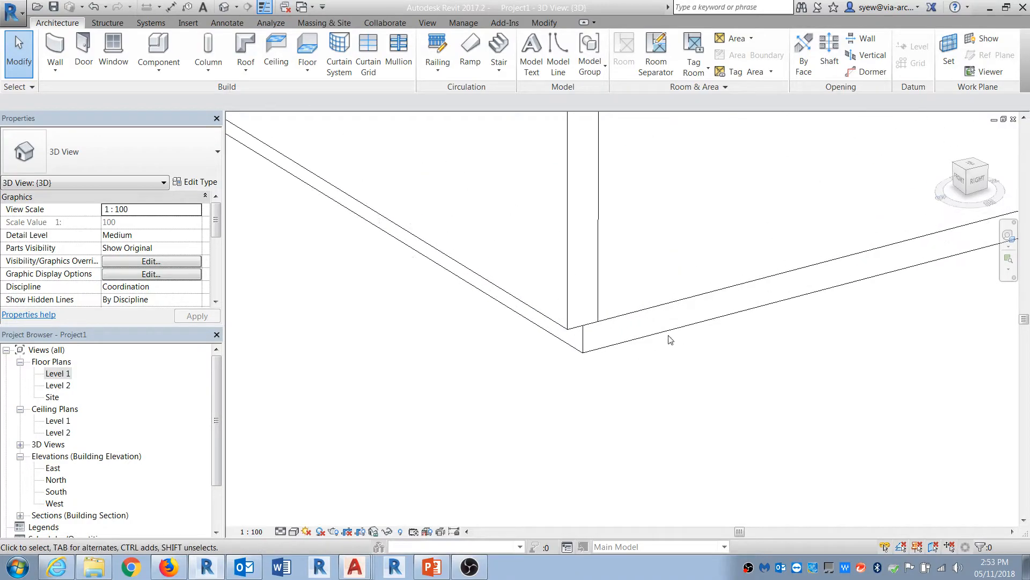
pyautogui.click(579, 352)
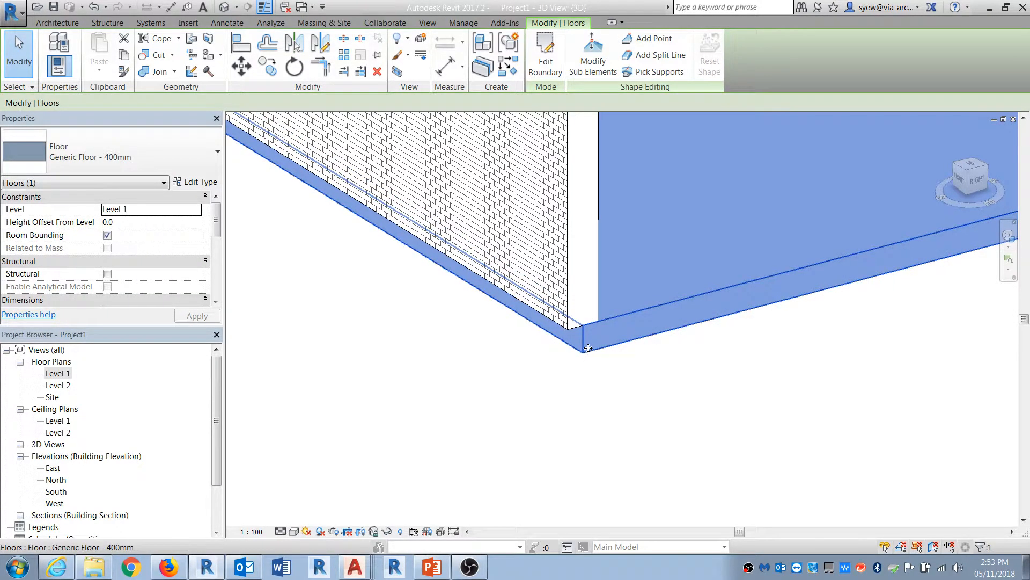
pyautogui.moveTo(516, 354); pyautogui.dragTo(525, 433, button='middle')
pyautogui.scroll(-4, 525, 434)
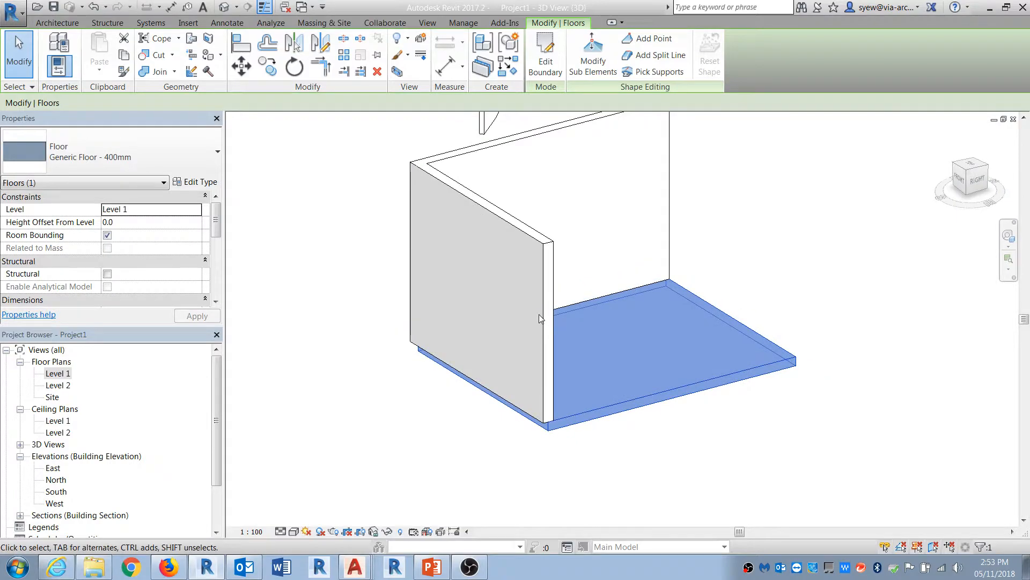
# Step: In the brick wall's type structure, using the section preview, unlock the bottom edge of the brick finish layer
pyautogui.click(542, 243)
pyautogui.click(196, 183)
pyautogui.click(442, 231)
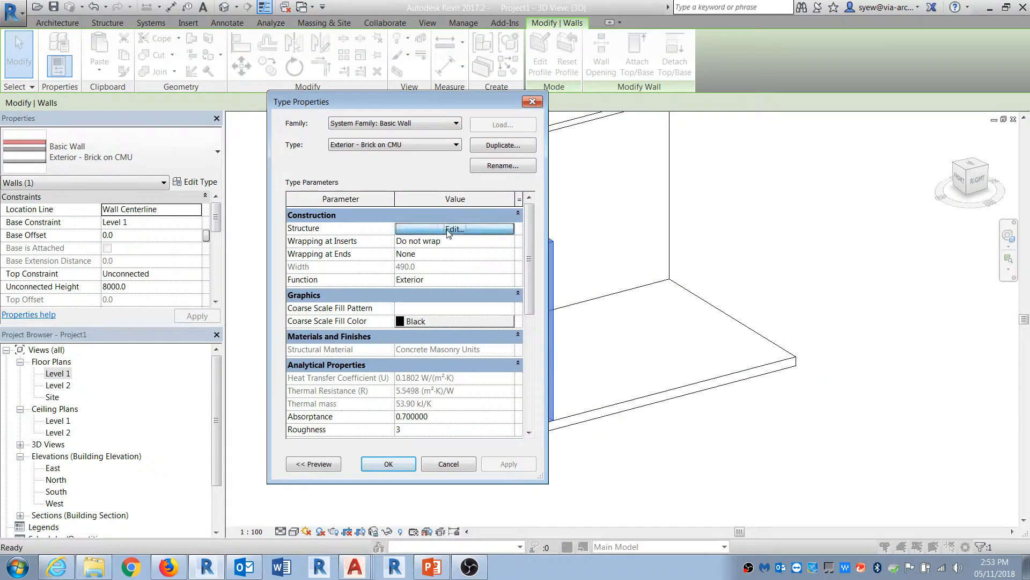
pyautogui.moveTo(394, 107); pyautogui.dragTo(594, 98)
pyautogui.click(505, 456)
pyautogui.click(504, 454)
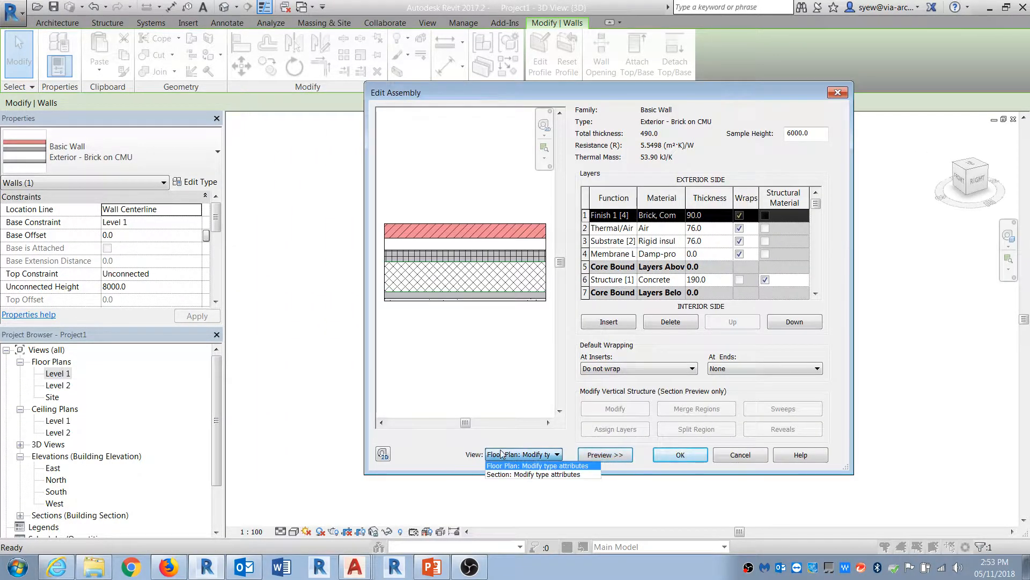
pyautogui.click(524, 474)
pyautogui.scroll(3, 474, 387)
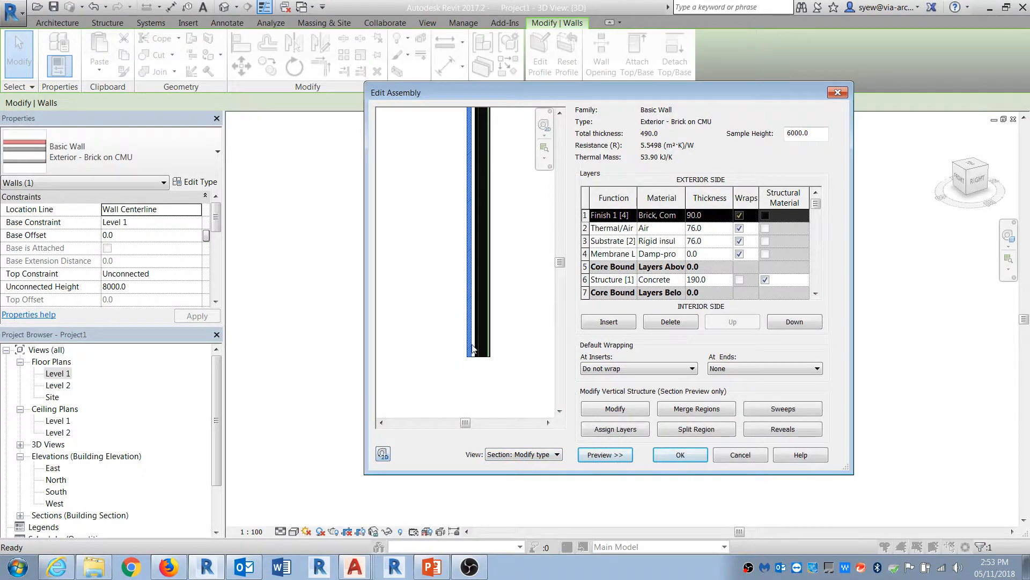
pyautogui.scroll(4, 471, 368)
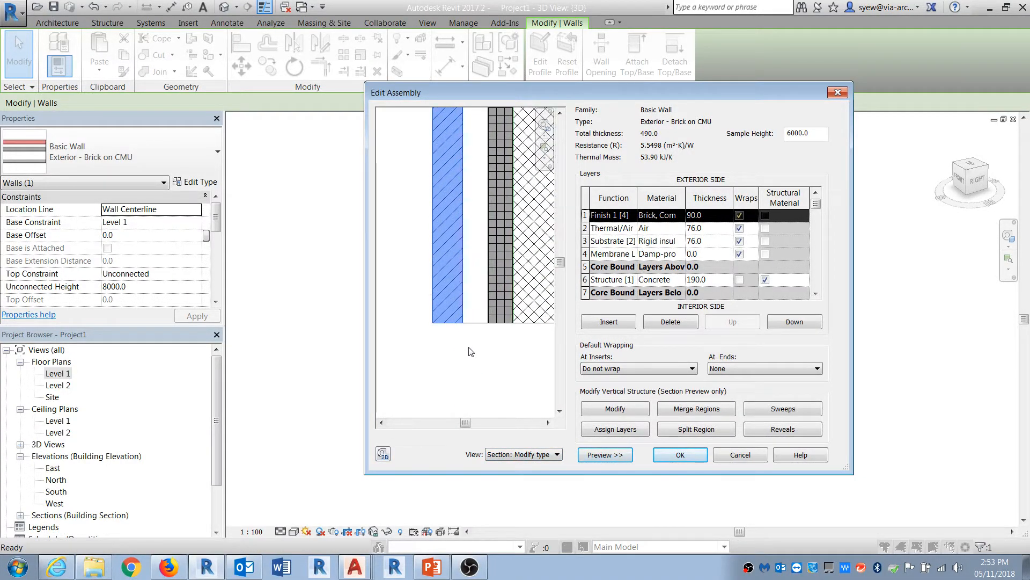
pyautogui.click(614, 409)
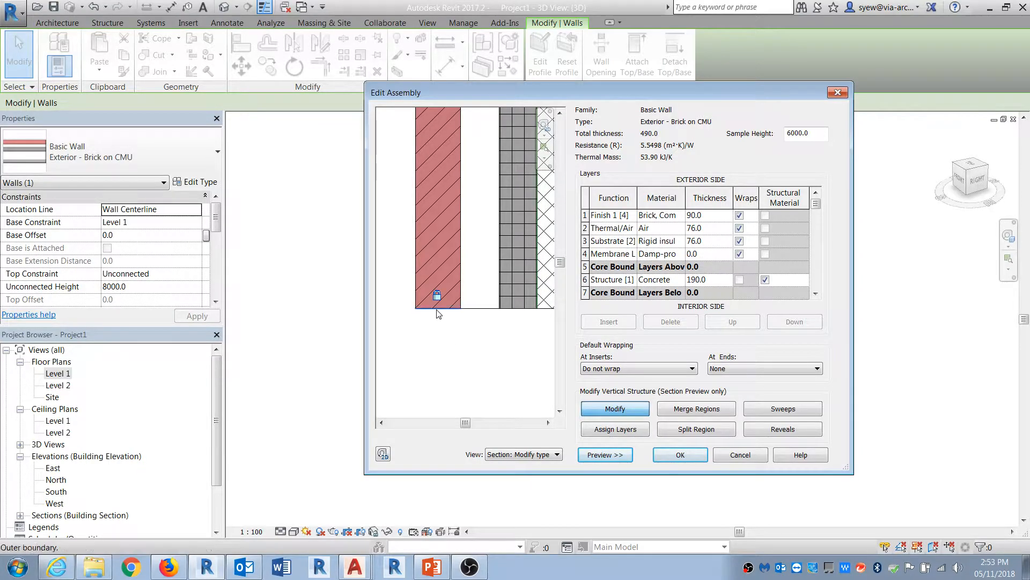
pyautogui.click(436, 296)
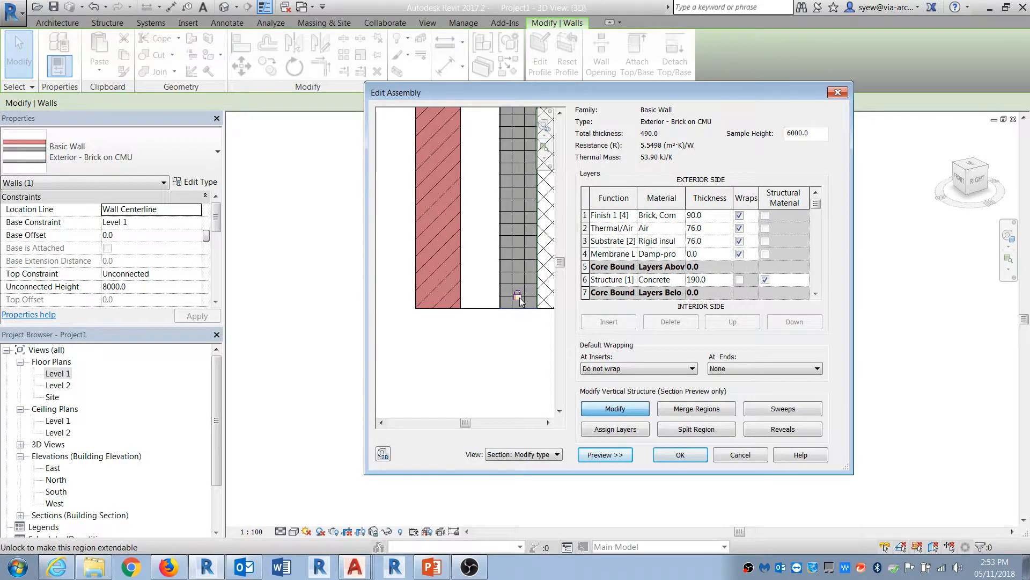
pyautogui.click(678, 453)
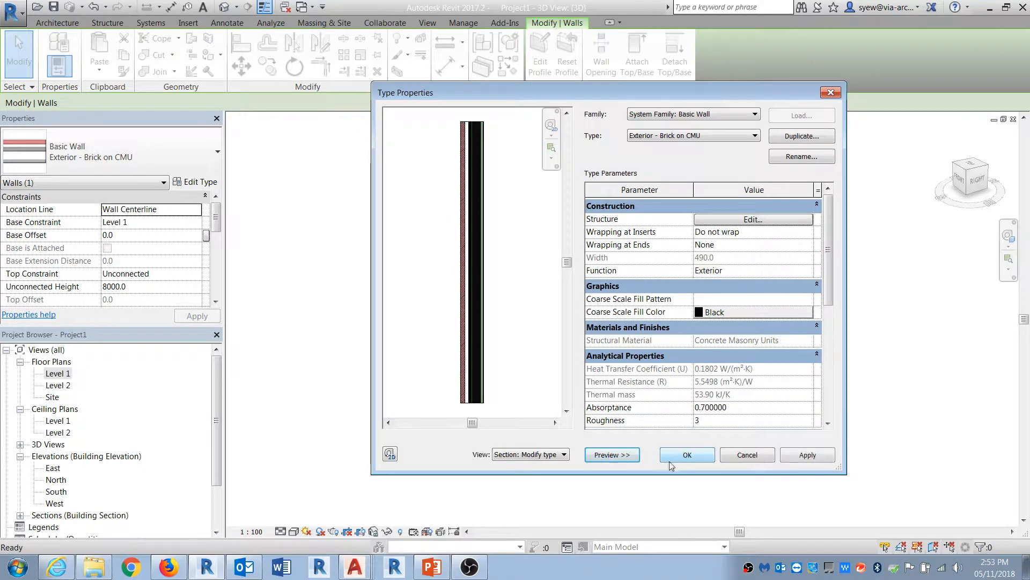
pyautogui.click(686, 454)
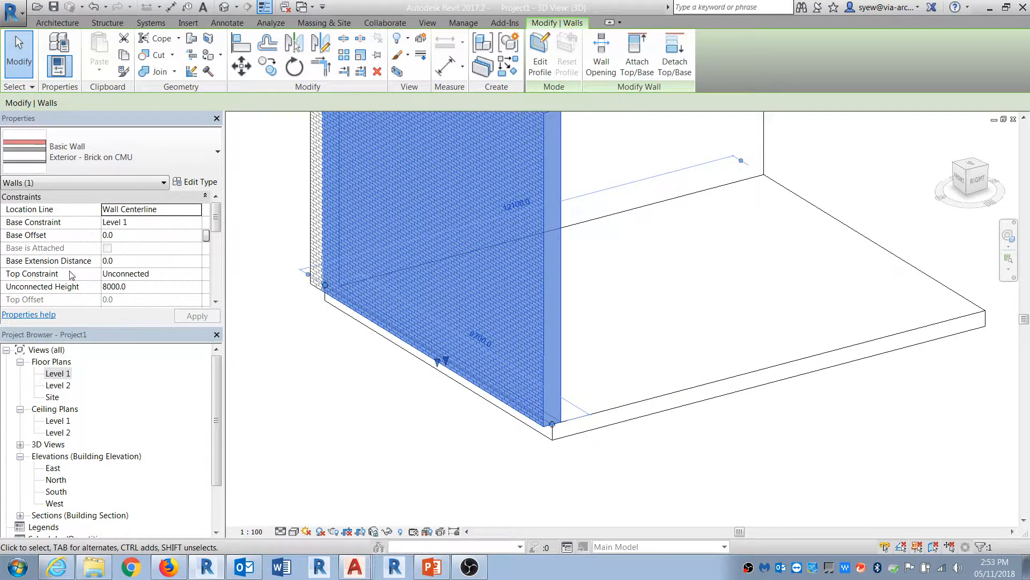
# Step: Set the wall's Base Extension Distance to -400 mm so the brick extends below the floor
pyautogui.click(149, 260)
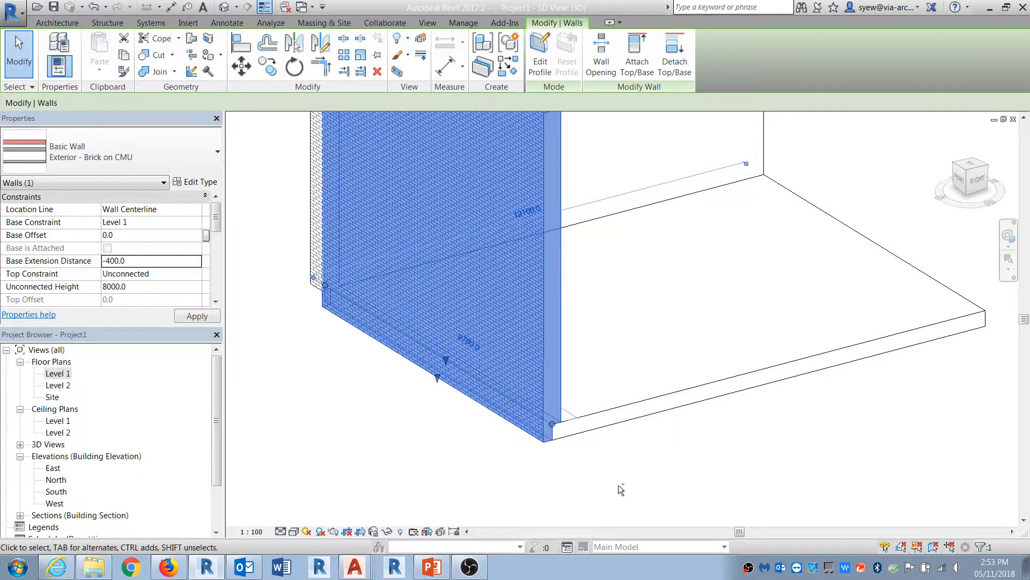
pyautogui.press('Escape')
pyautogui.click(504, 409)
pyautogui.keyDown('shift'); pyautogui.moveTo(505, 409); pyautogui.dragTo(665, 424, button='middle'); pyautogui.keyUp('shift')
pyautogui.moveTo(666, 424); pyautogui.dragTo(945, 403, button='middle')
pyautogui.press('Escape')
pyautogui.click(541, 357)
pyautogui.click(146, 261)
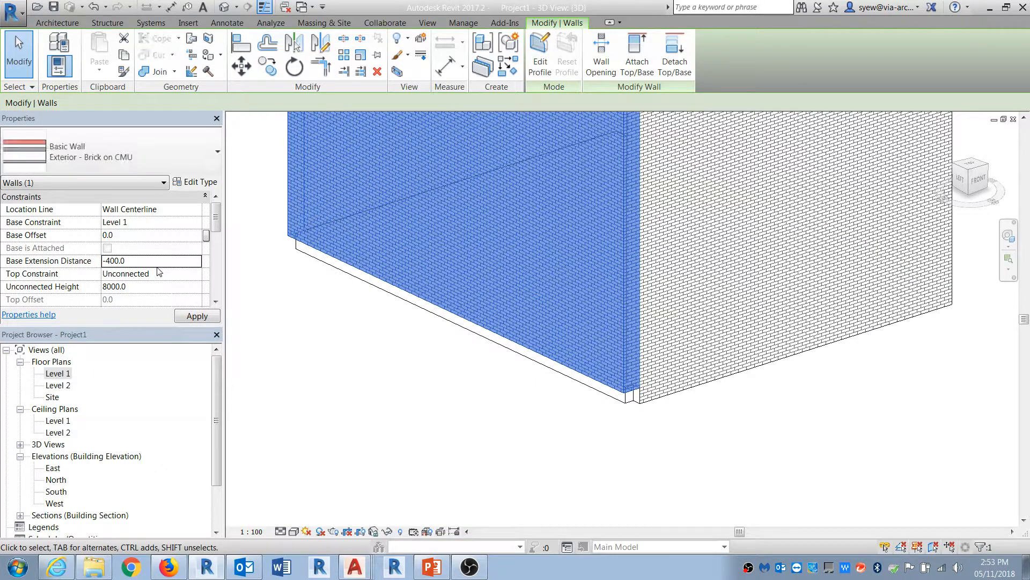
pyautogui.click(754, 448)
pyautogui.moveTo(621, 432)
pyautogui.keyDown('shift'); pyautogui.mouseDown(button='middle')
pyautogui.moveTo(702, 391)
pyautogui.moveTo(580, 389)
pyautogui.moveTo(559, 338)
pyautogui.moveTo(623, 306)
pyautogui.moveTo(782, 391)
pyautogui.moveTo(574, 439)
pyautogui.moveTo(724, 425)
pyautogui.moveTo(731, 409)
pyautogui.moveTo(754, 456)
pyautogui.mouseUp(button='middle'); pyautogui.keyUp('shift')
pyautogui.scroll(-3, 389, 374)
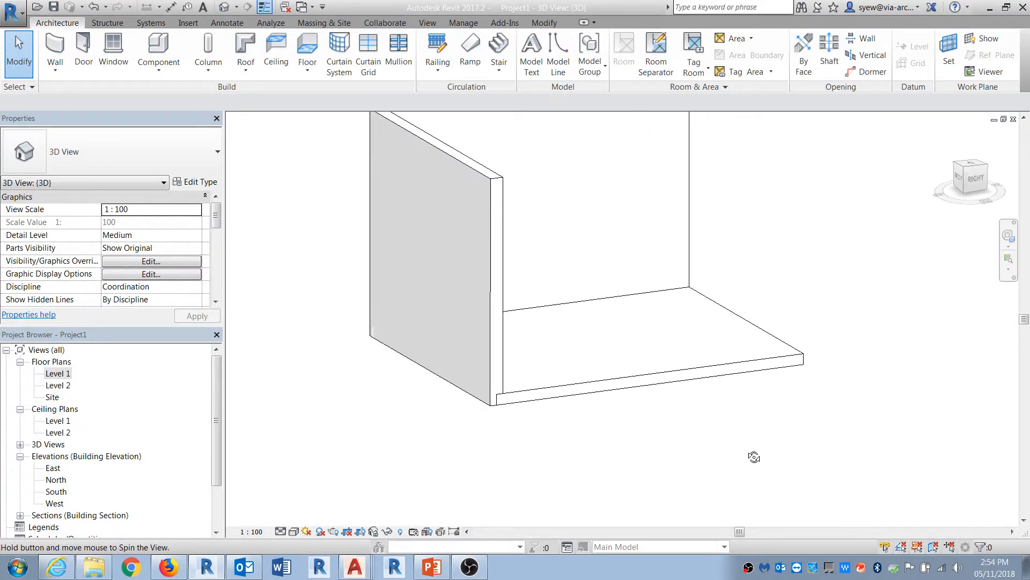
# Step: Copy the floor and paste it aligned to Level 2
pyautogui.scroll(4, 508, 397)
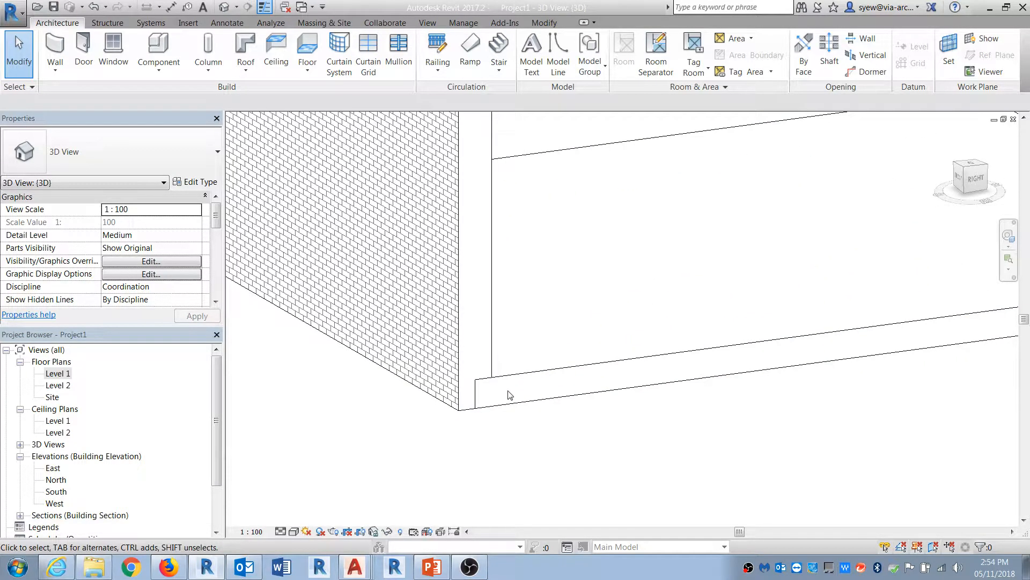
pyautogui.click(494, 366)
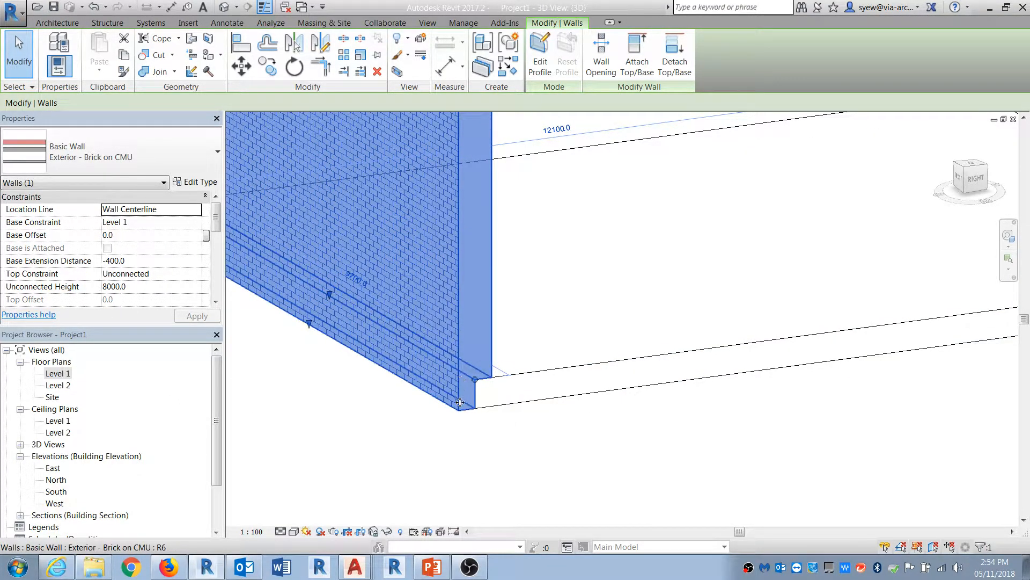
pyautogui.click(468, 449)
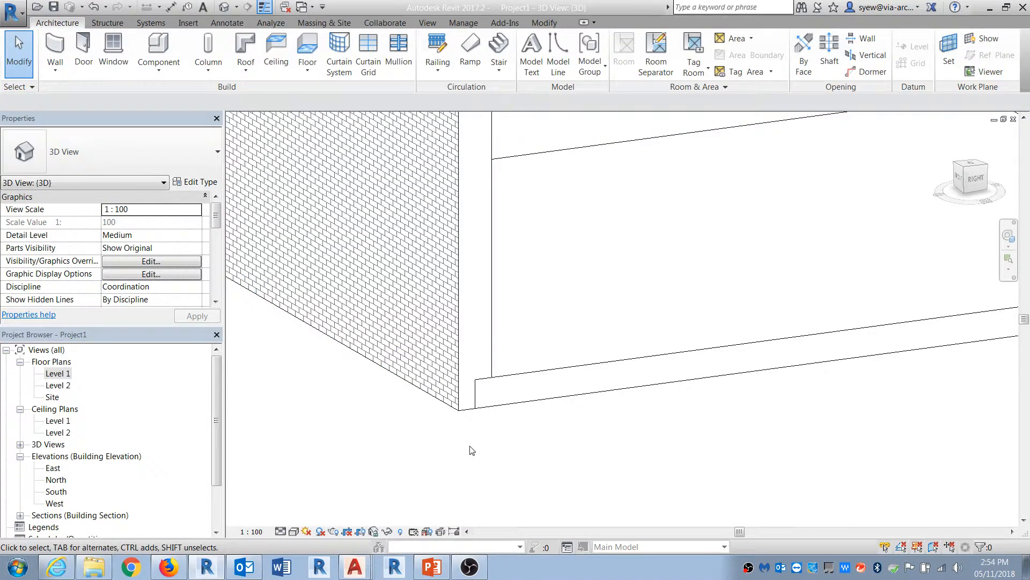
pyautogui.scroll(-3, 465, 475)
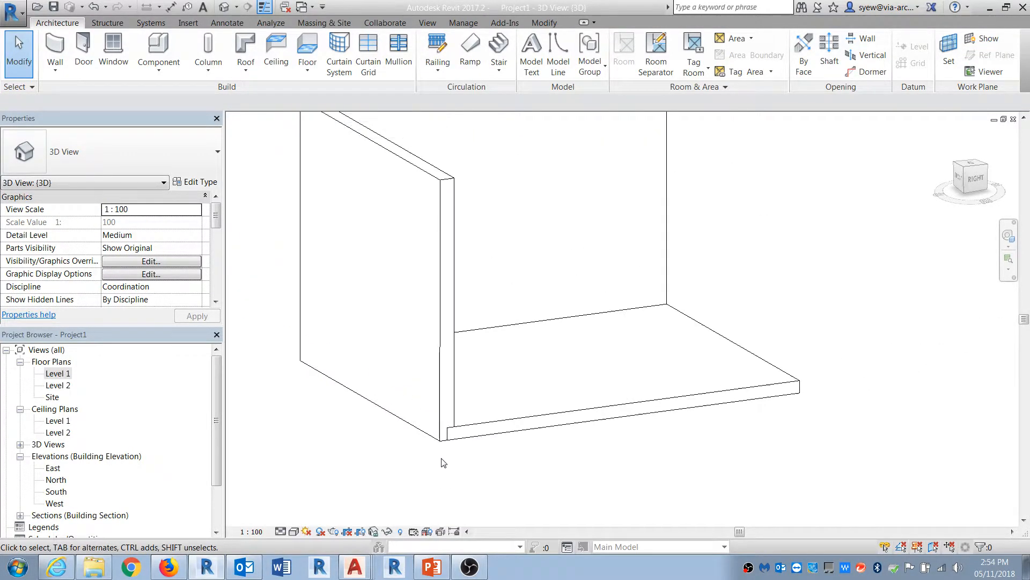
pyautogui.click(456, 435)
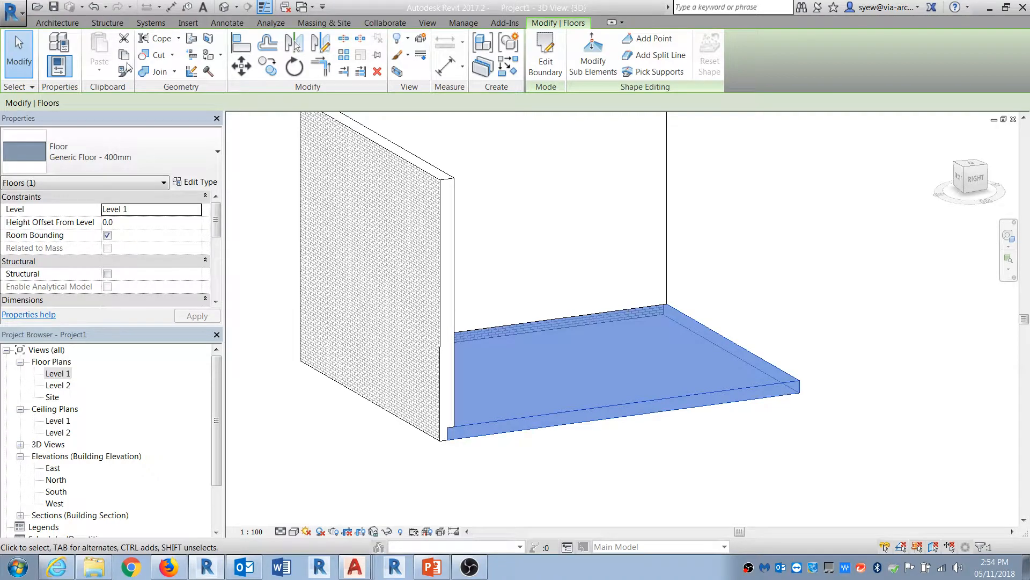
pyautogui.hotkey('ctrl', 'c')
pyautogui.click(100, 62)
pyautogui.click(375, 189)
pyautogui.click(428, 357)
pyautogui.press('Escape')
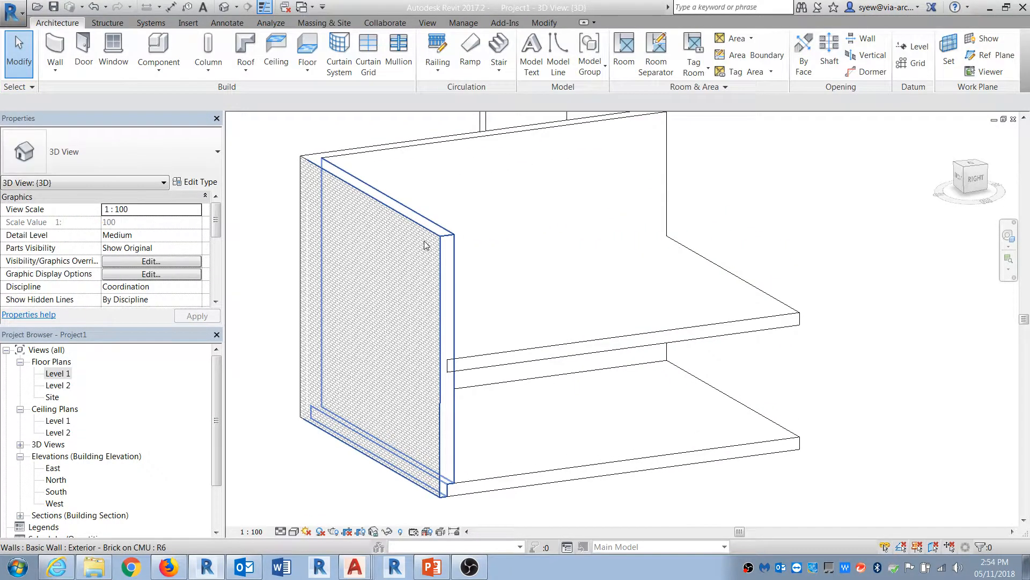
# Step: Select both brick walls and set their Top Constraint to Up to level: Level 2
pyautogui.click(425, 249)
pyautogui.keyDown('ctrl'); pyautogui.click(414, 161); pyautogui.keyUp('ctrl')
pyautogui.click(197, 273)
pyautogui.click(143, 318)
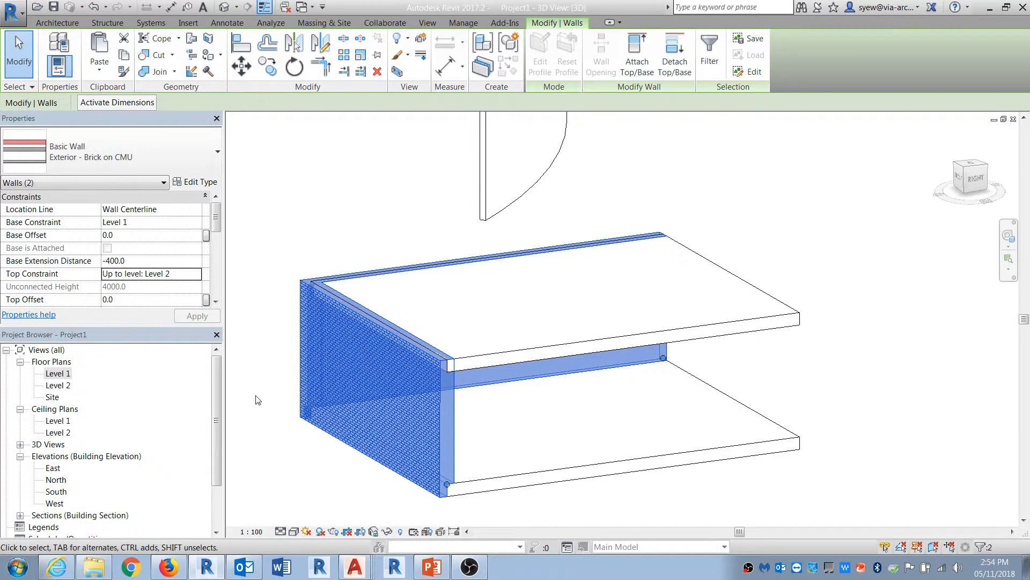
pyautogui.press('Escape')
# Step: In the selected brick wall's type structure, using the section preview, unlock the top edge of the brick finish layer
pyautogui.scroll(5, 456, 354)
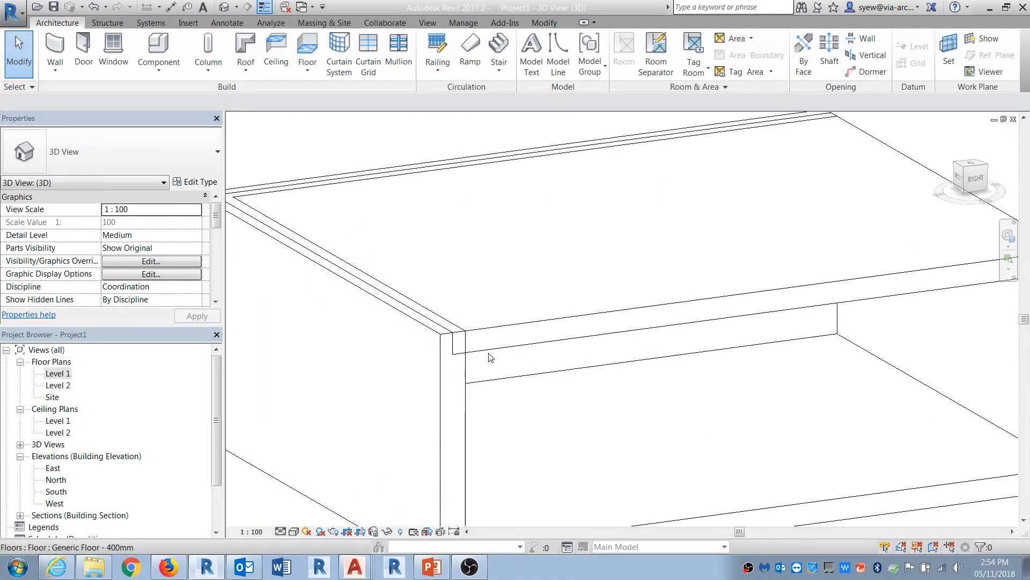
pyautogui.click(455, 365)
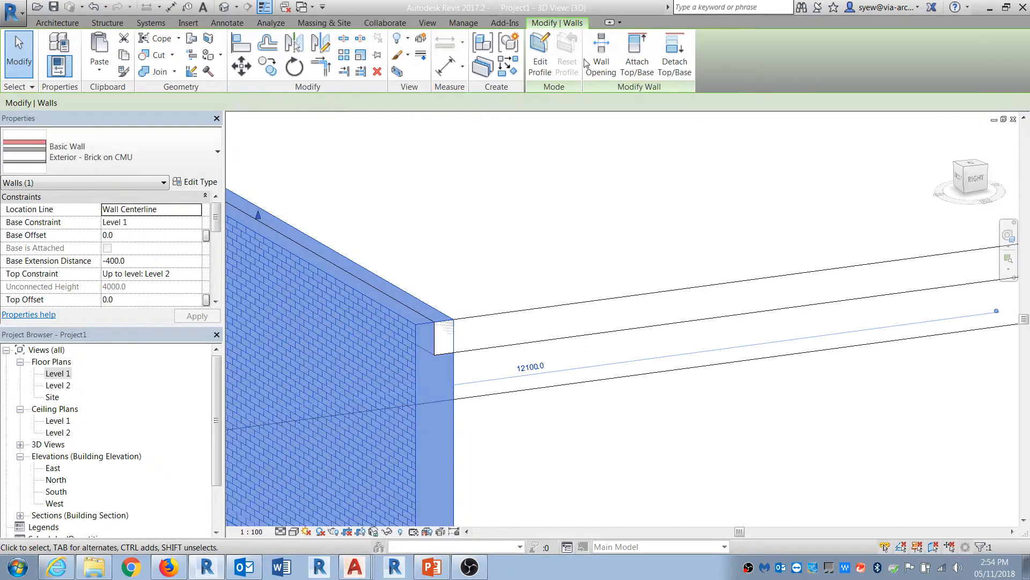
pyautogui.click(206, 183)
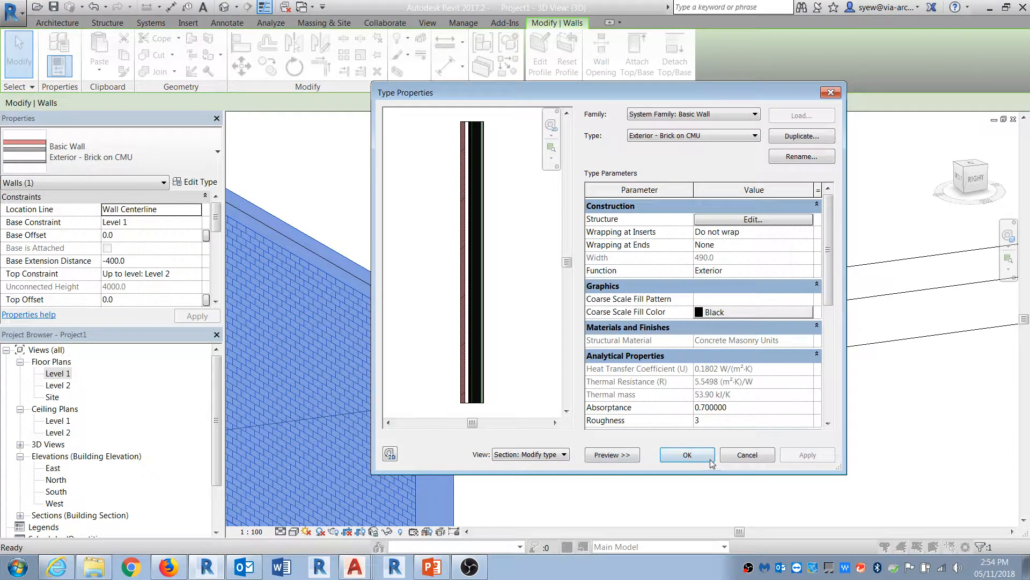
pyautogui.click(736, 220)
pyautogui.scroll(4, 465, 211)
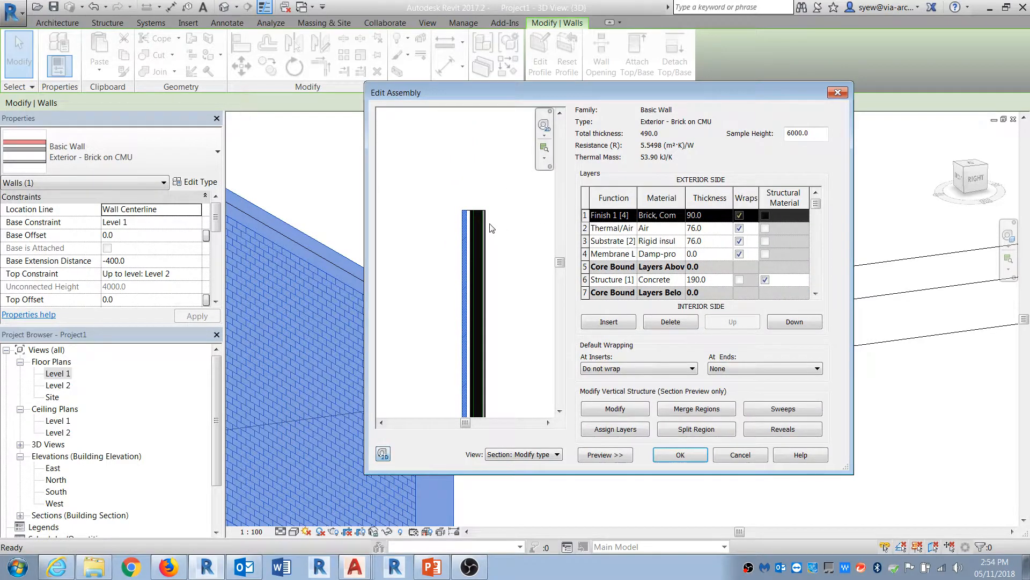
pyautogui.scroll(2, 464, 210)
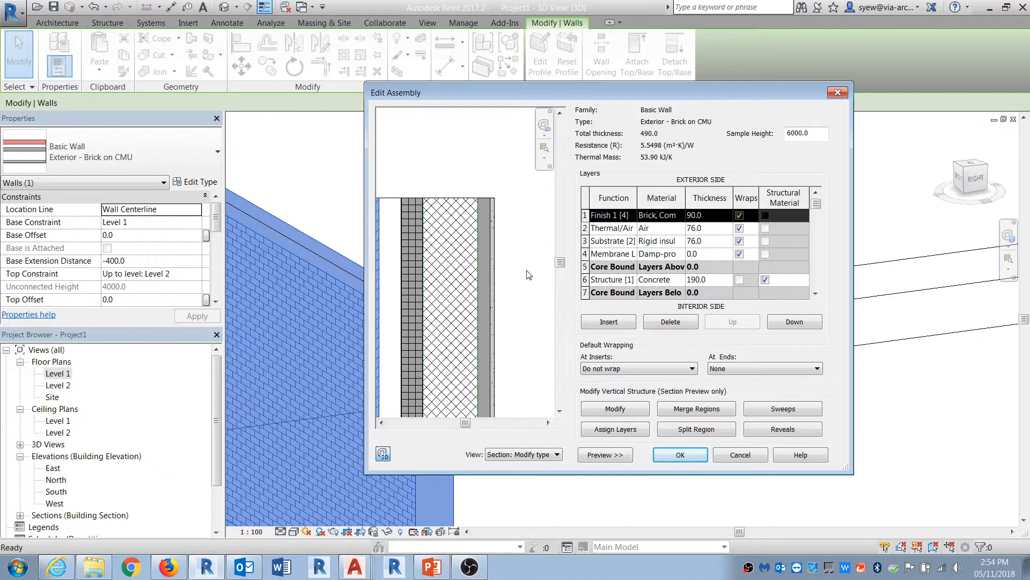
pyautogui.click(615, 408)
pyautogui.click(458, 198)
pyautogui.click(451, 192)
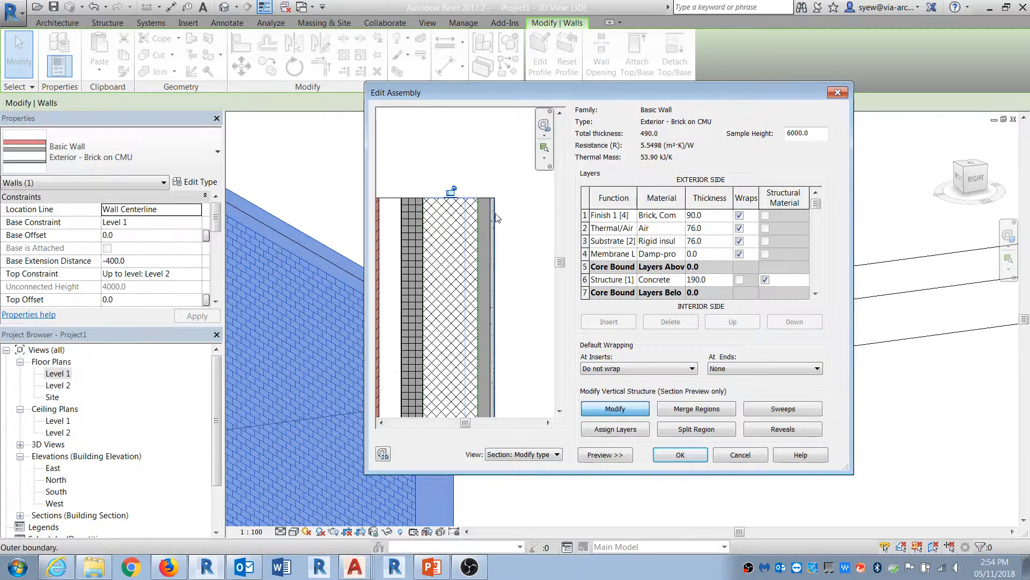
pyautogui.scroll(3, 483, 208)
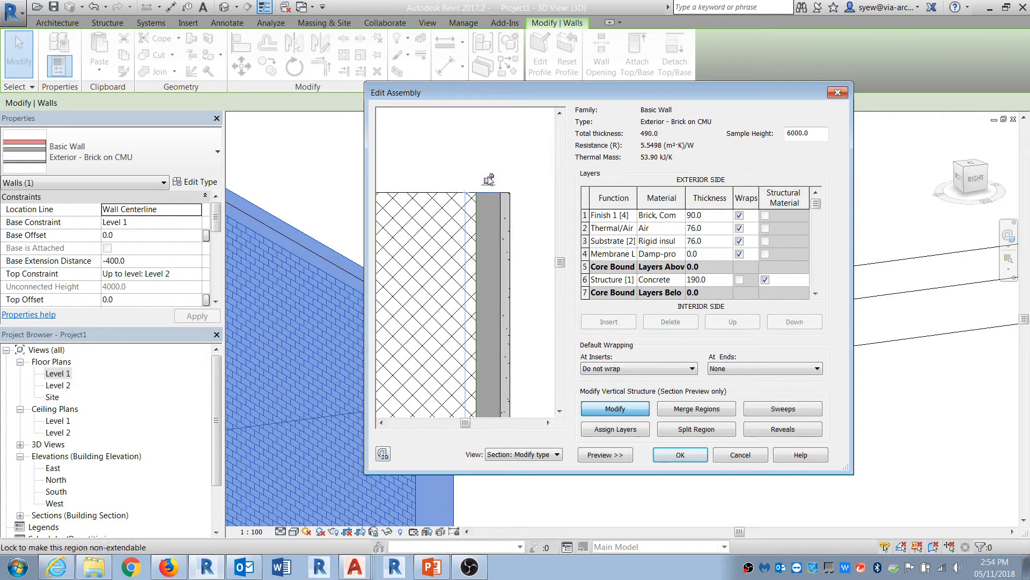
pyautogui.scroll(1, 508, 197)
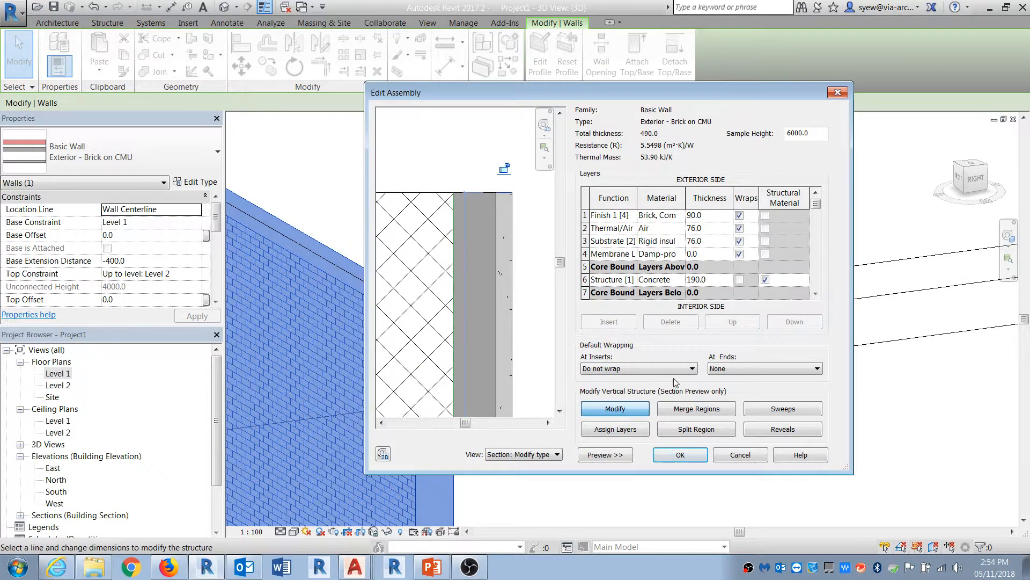
pyautogui.click(690, 460)
pyautogui.click(691, 458)
# Step: Select both brick walls and set their Top Extension Distance to -400 mm
pyautogui.scroll(3, 492, 345)
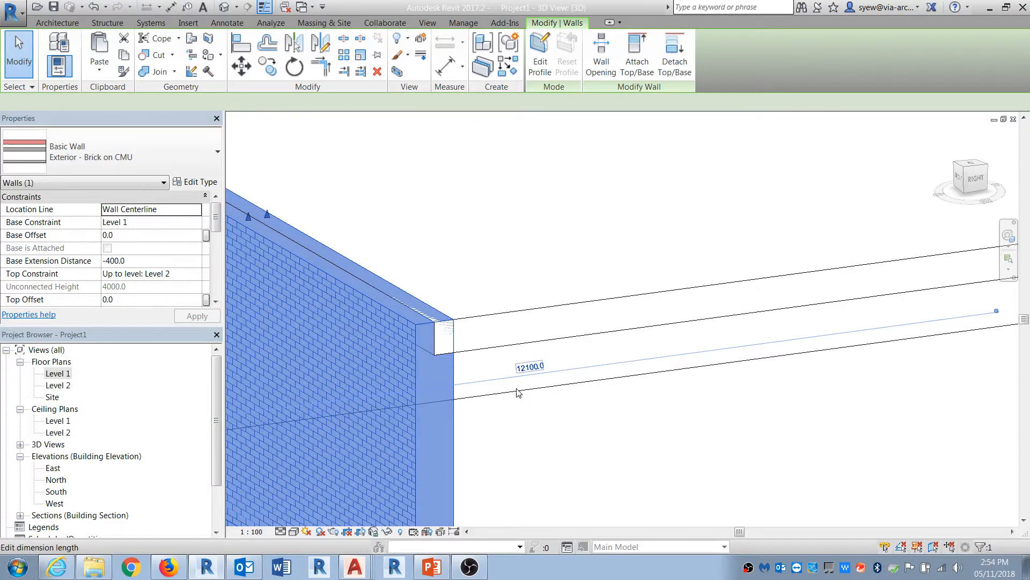
pyautogui.scroll(-3, 492, 345)
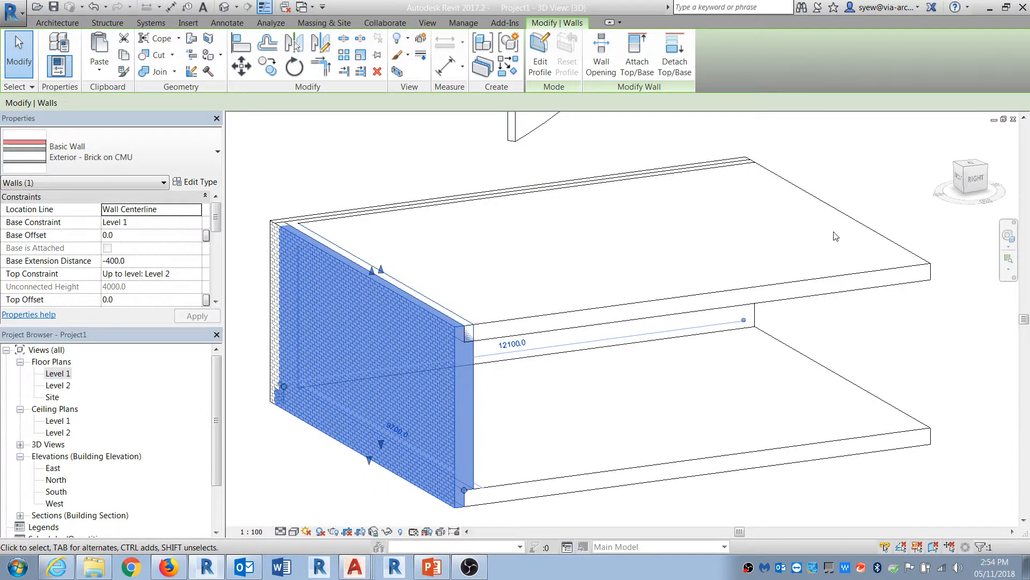
pyautogui.keyDown('ctrl'); pyautogui.click(761, 318); pyautogui.keyUp('ctrl')
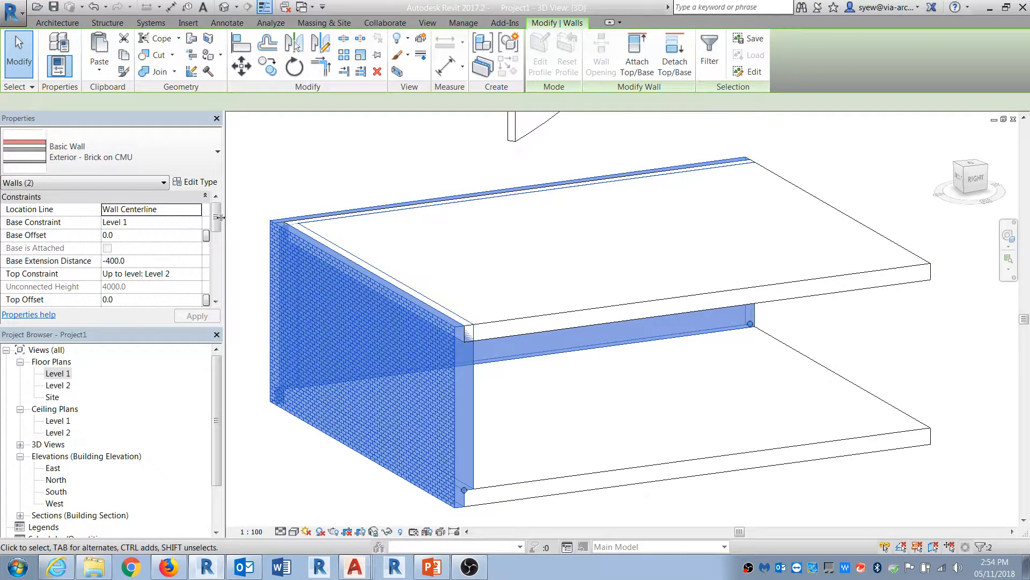
pyautogui.moveTo(217, 220); pyautogui.dragTo(217, 228)
pyautogui.click(144, 289)
pyautogui.write('-400')
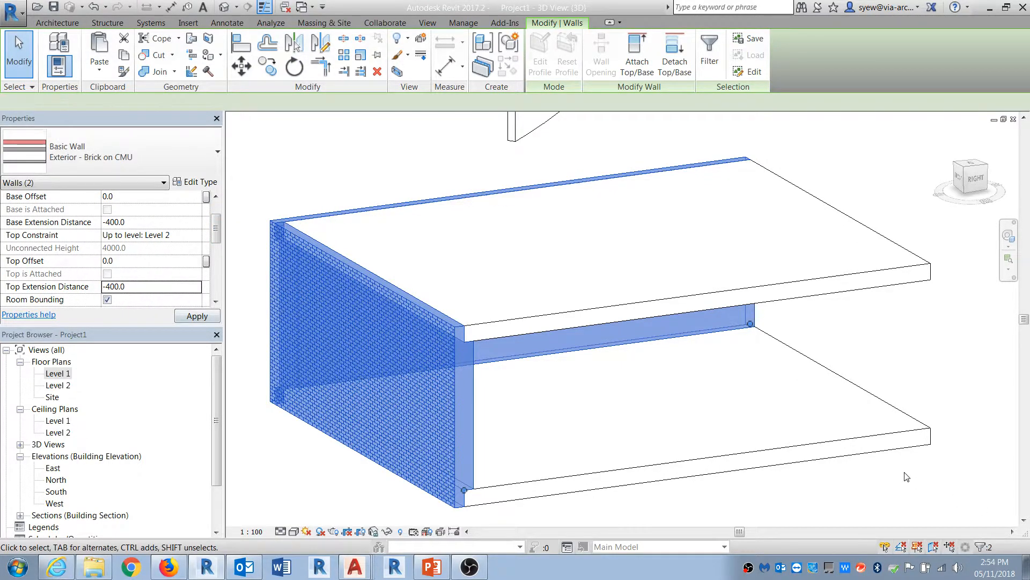
pyautogui.click(907, 476)
# Step: Switch the 3D view's detail level to Fine
pyautogui.scroll(8, 459, 371)
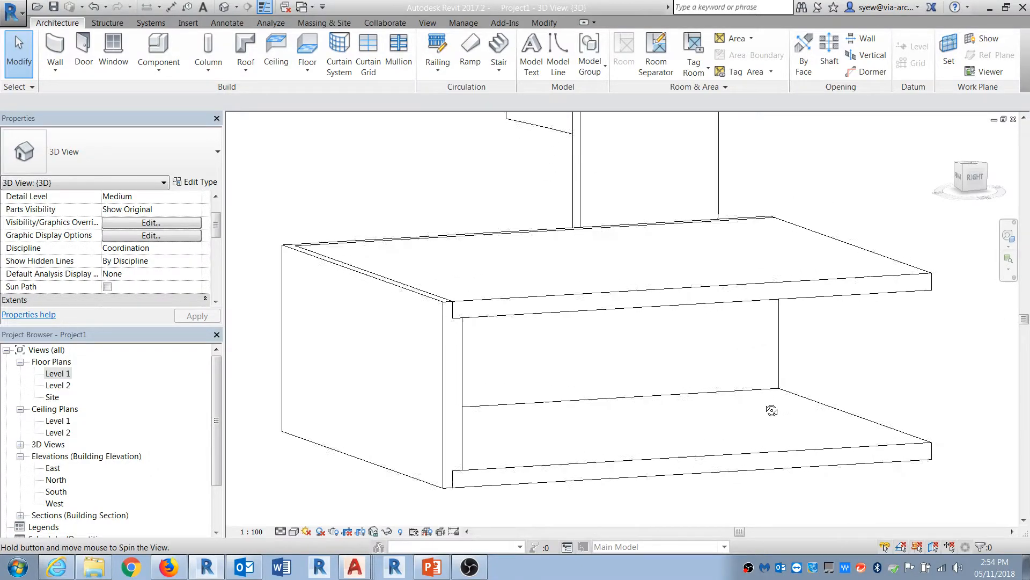
pyautogui.click(280, 531)
pyautogui.click(290, 517)
# Step: Orbit the 3D view and select each brick wall to examine how the brick extends past the floor slabs
pyautogui.scroll(-6, 607, 358)
pyautogui.keyDown('shift'); pyautogui.moveTo(593, 340); pyautogui.dragTo(655, 444, button='middle'); pyautogui.keyUp('shift')
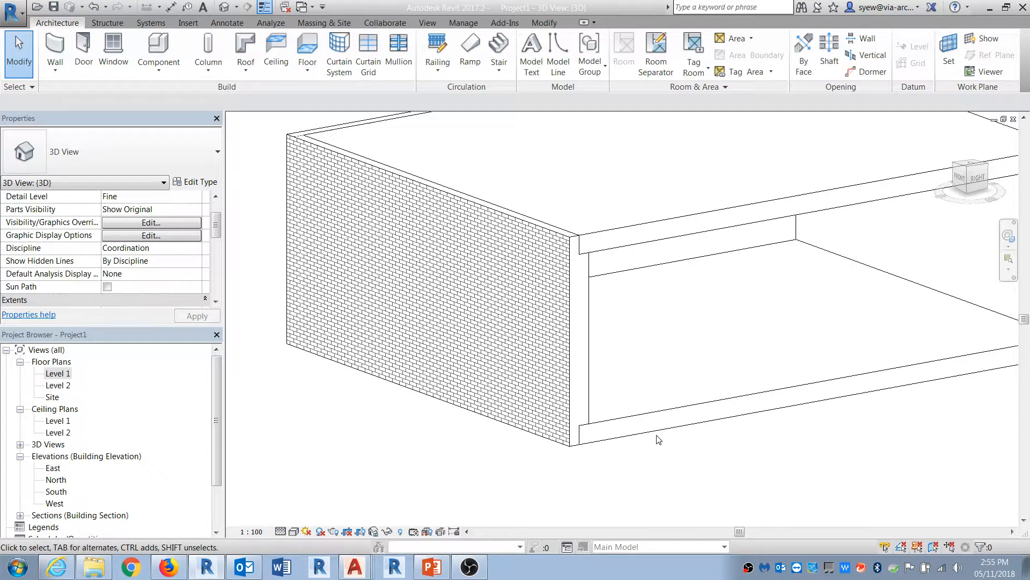
pyautogui.keyDown('shift'); pyautogui.moveTo(742, 468); pyautogui.dragTo(570, 444, button='middle'); pyautogui.keyUp('shift')
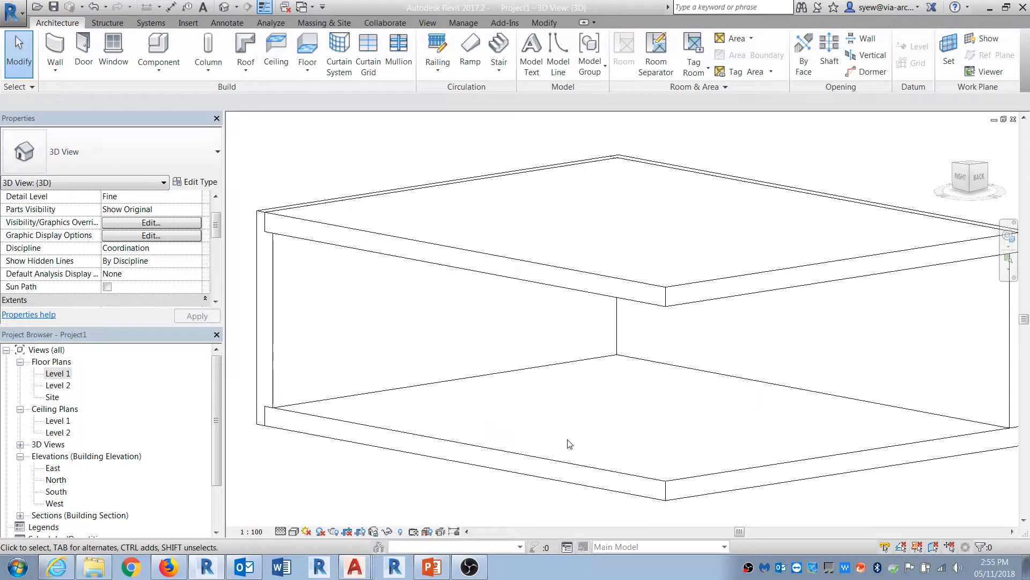
pyautogui.moveTo(557, 418)
pyautogui.keyDown('shift'); pyautogui.mouseDown(button='middle')
pyautogui.moveTo(476, 411)
pyautogui.moveTo(677, 450)
pyautogui.mouseUp(button='middle'); pyautogui.keyUp('shift')
pyautogui.moveTo(453, 455); pyautogui.dragTo(631, 451, button='middle')
pyautogui.moveTo(431, 446); pyautogui.dragTo(663, 451, button='middle')
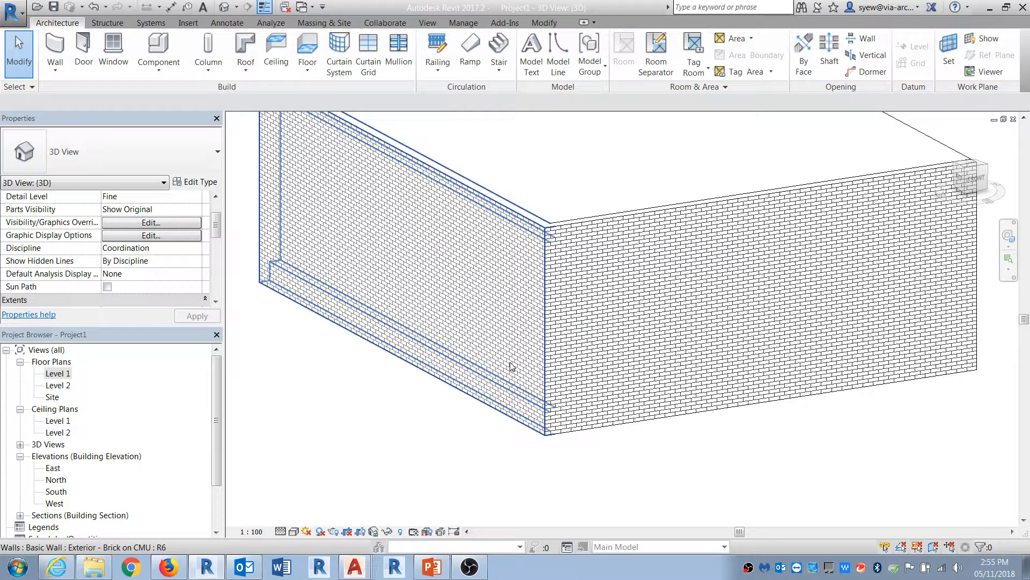
pyautogui.click(645, 349)
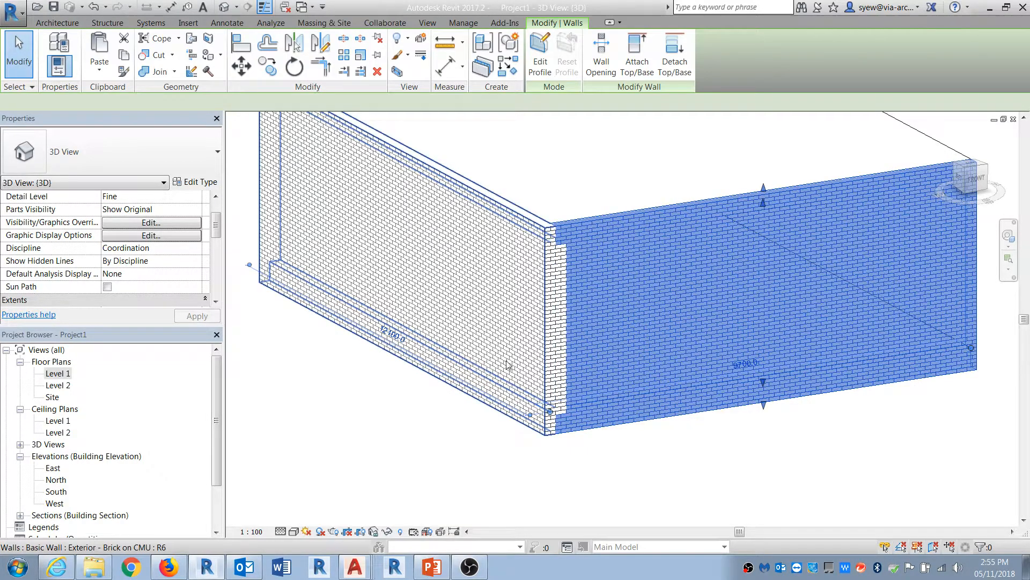
pyautogui.click(291, 253)
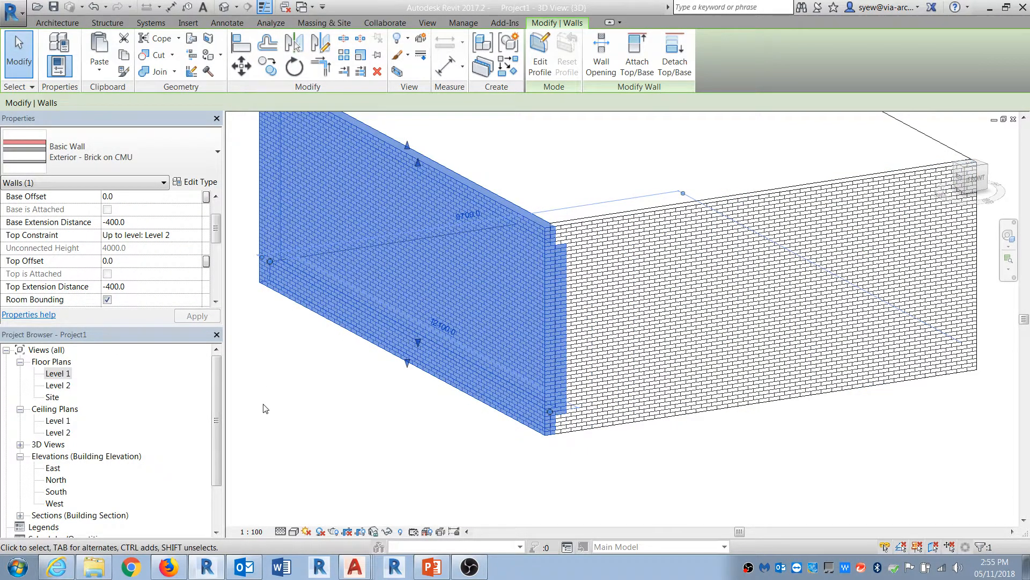
pyautogui.press('Escape')
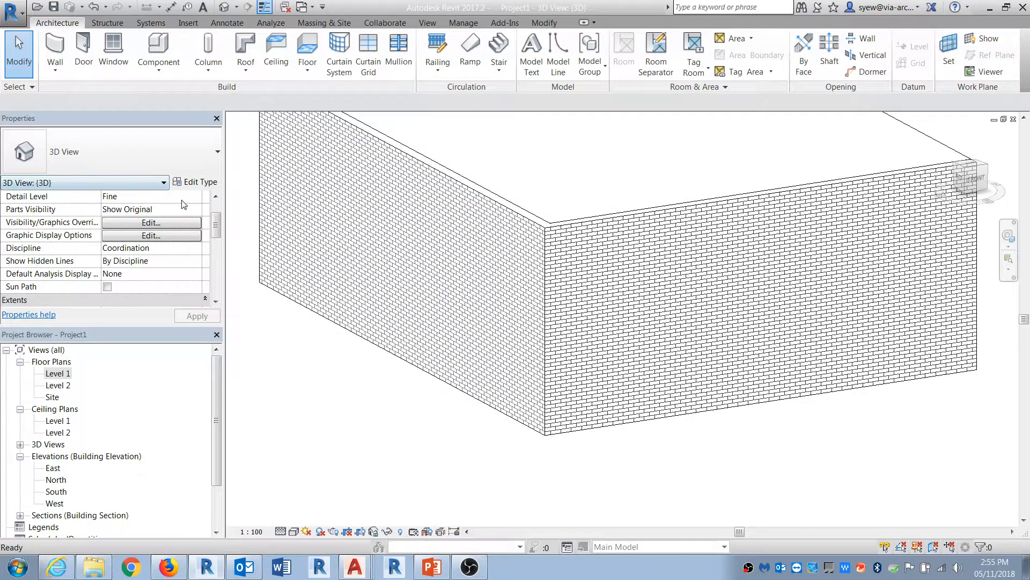
# Step: Start the Wall tool to place a new wall
pyautogui.click(55, 51)
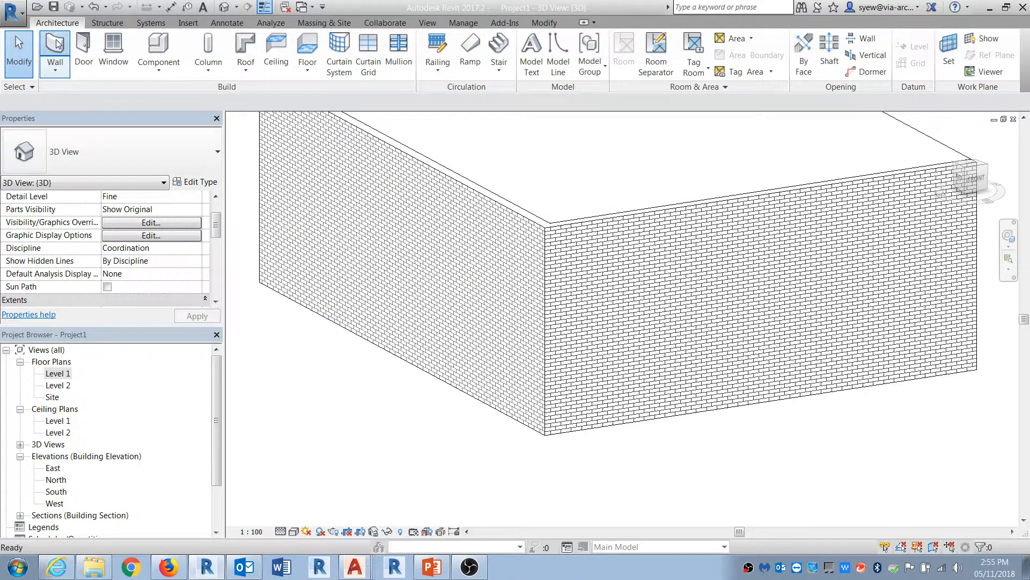
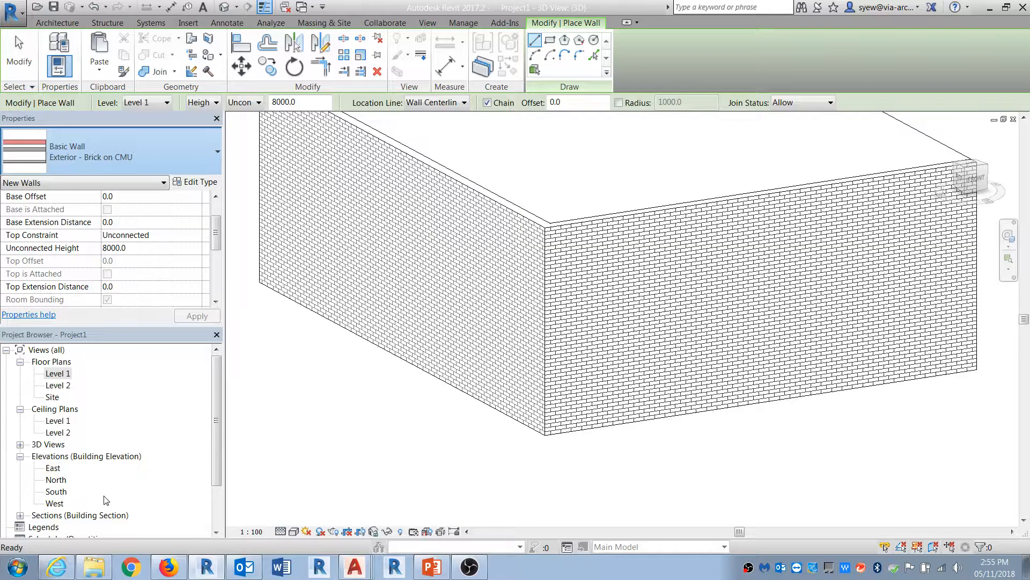
# Step: Split the brick finish layer of the Exterior - Brick on CMU wall type at 1800 mm above the base
pyautogui.press('Escape')
pyautogui.press('Escape')
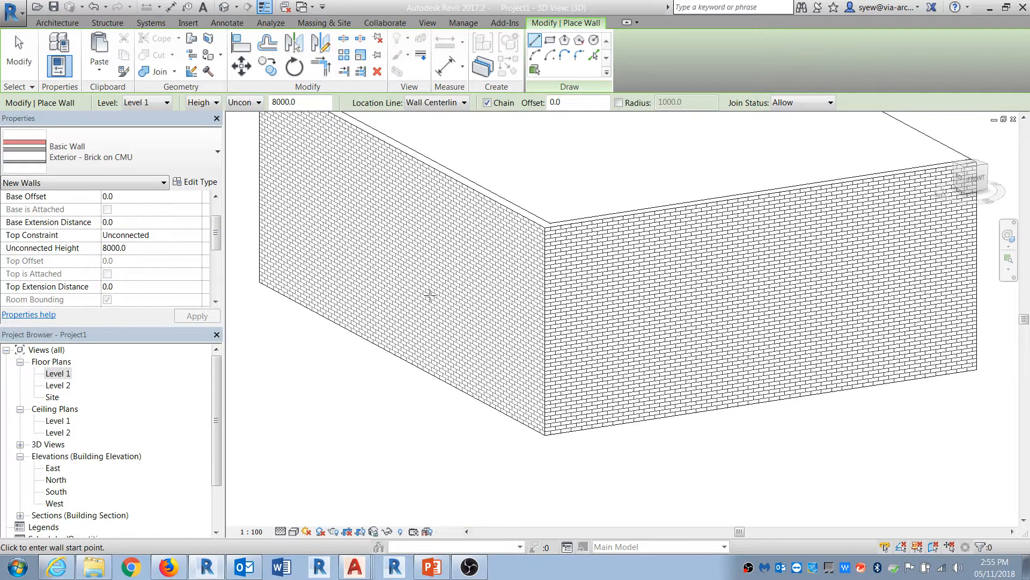
pyautogui.click(420, 295)
pyautogui.moveTo(315, 409); pyautogui.dragTo(374, 442, button='middle')
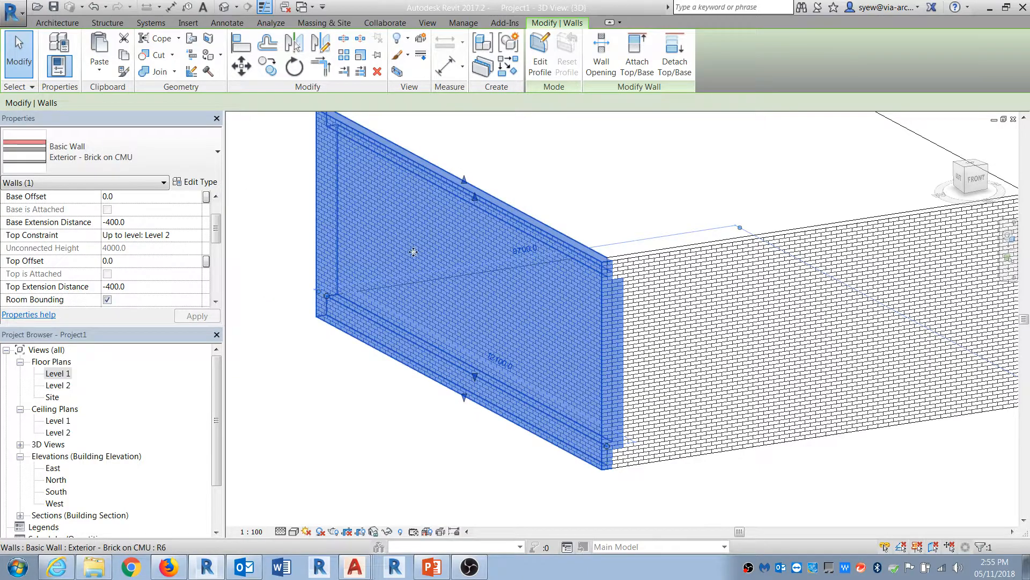
pyautogui.click(193, 183)
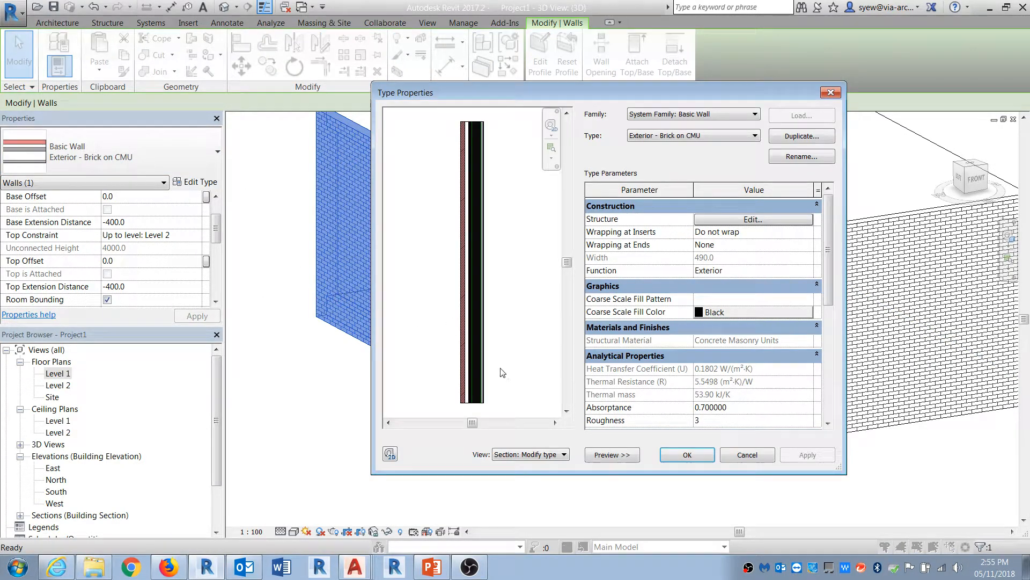
pyautogui.scroll(3, 502, 355)
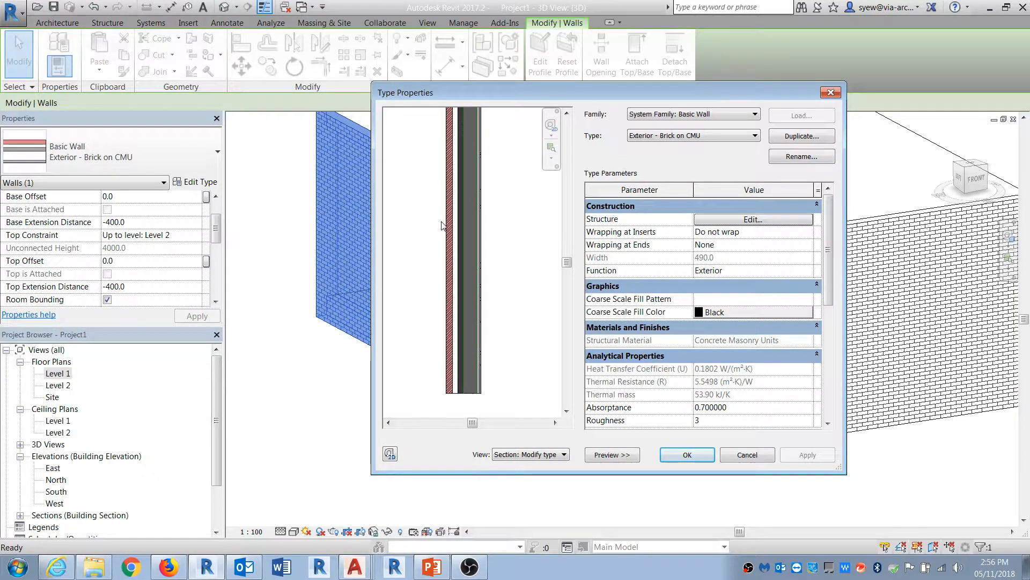
pyautogui.click(753, 219)
pyautogui.click(504, 354)
pyautogui.scroll(3, 504, 355)
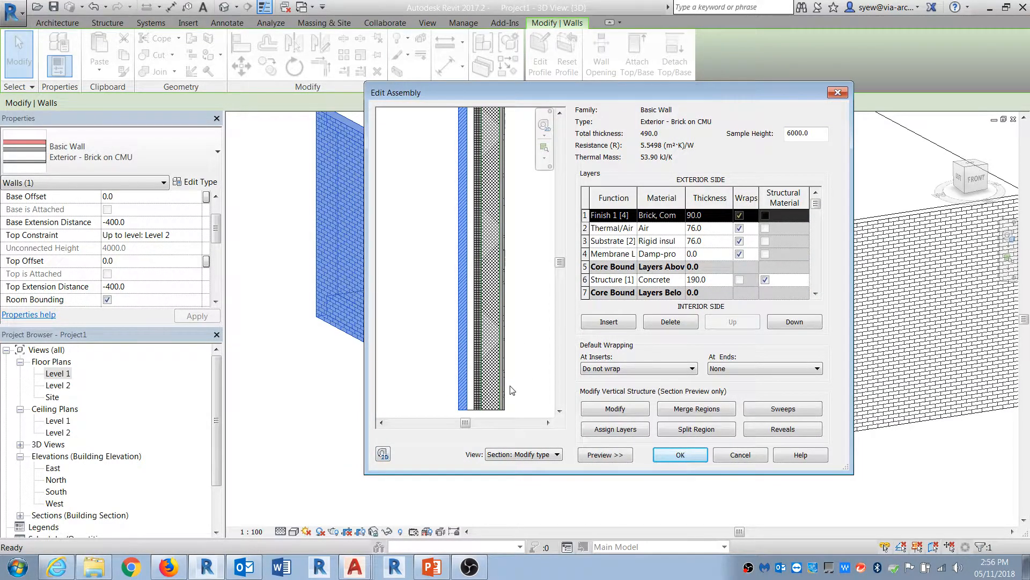
pyautogui.moveTo(467, 405); pyautogui.dragTo(485, 373, button='middle')
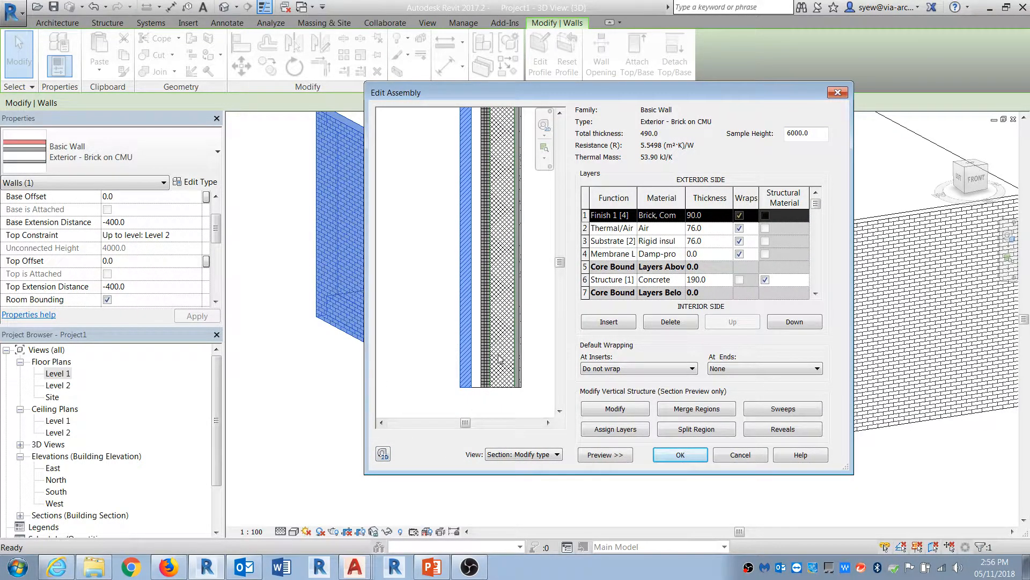
pyautogui.click(697, 433)
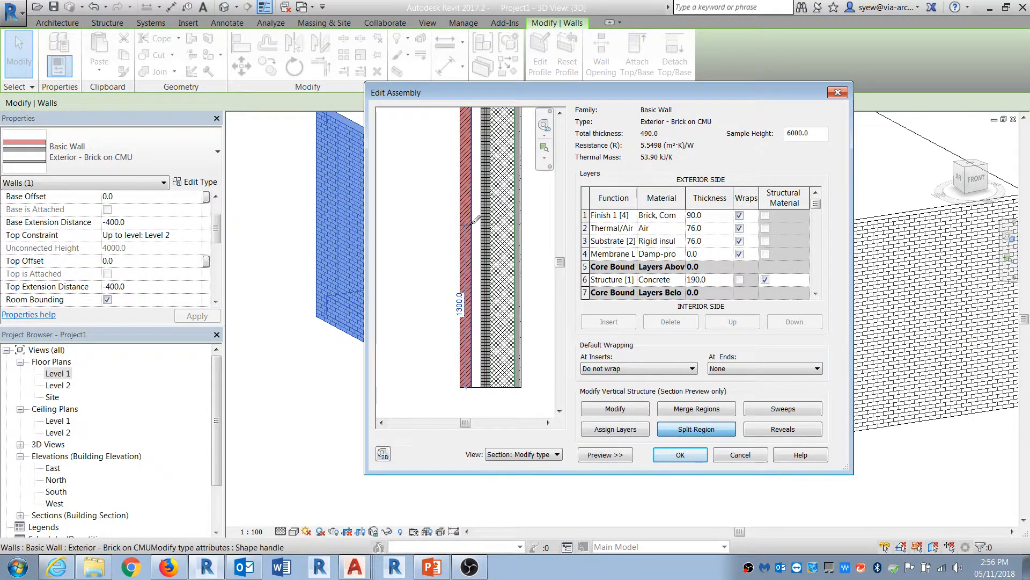
pyautogui.click(472, 162)
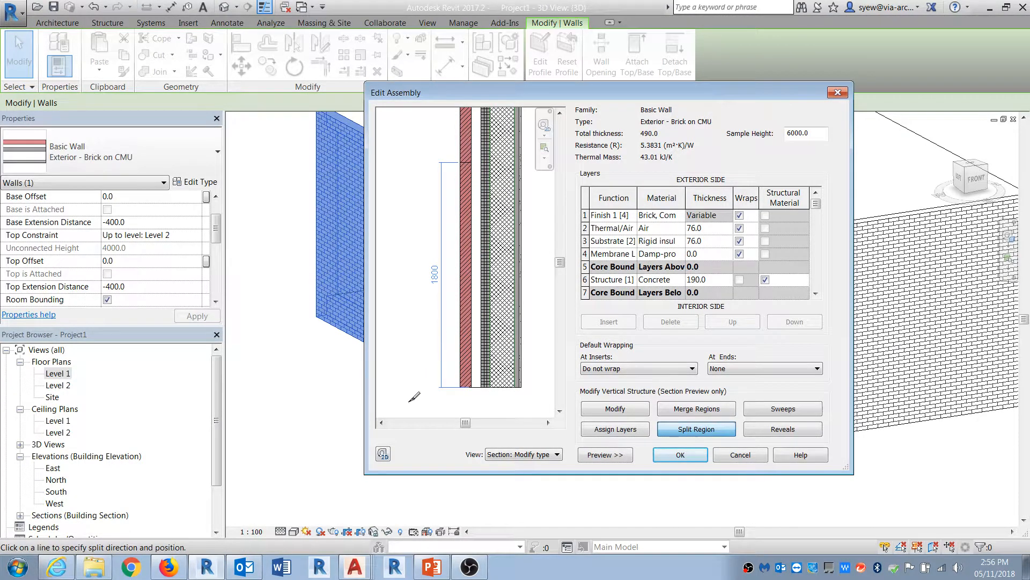
pyautogui.click(615, 408)
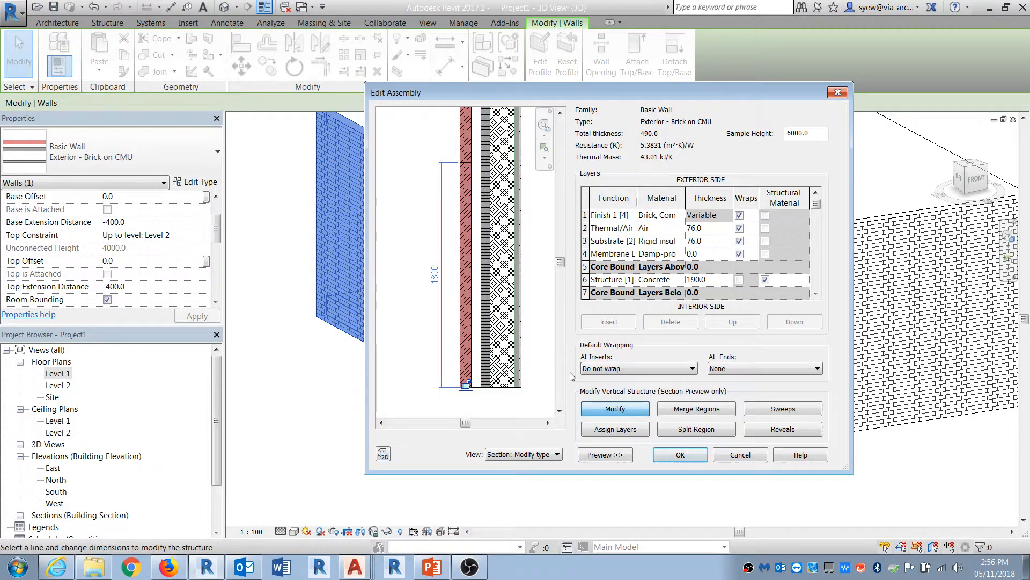
# Step: Insert a new exterior Finish 1 [4] layer and set its material to Concrete Masonry Units
pyautogui.click(697, 217)
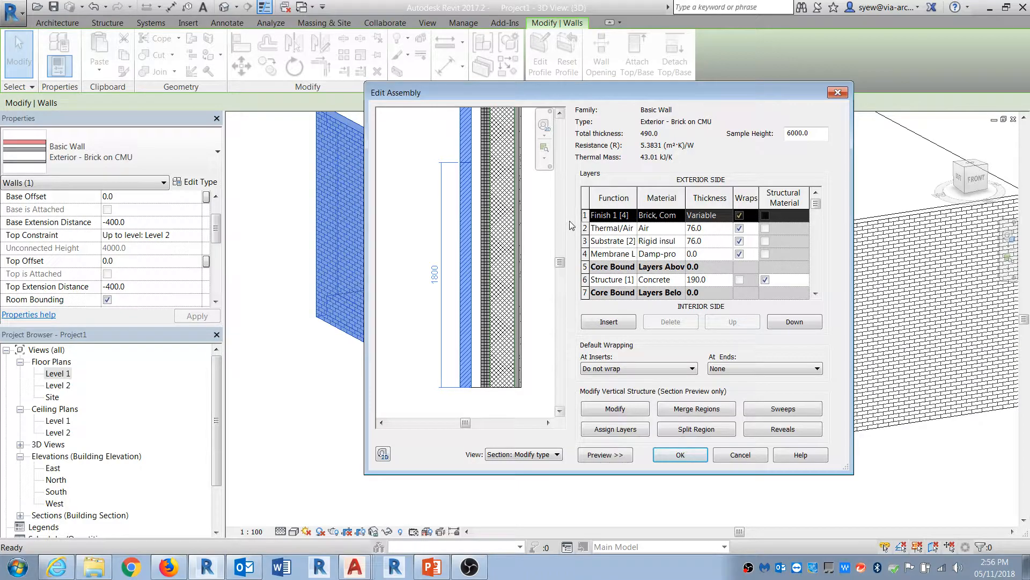
pyautogui.click(608, 321)
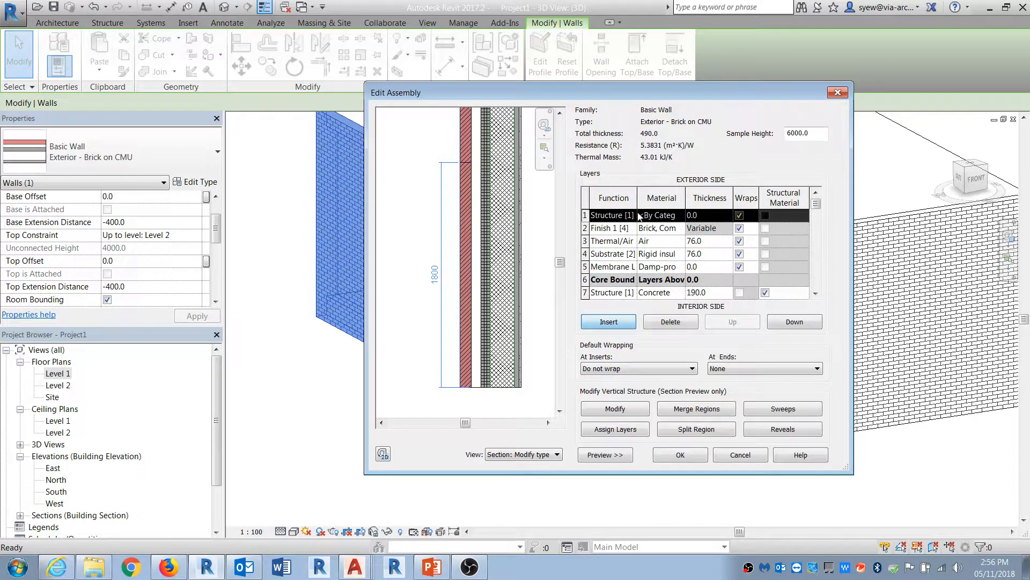
pyautogui.click(631, 216)
pyautogui.click(624, 260)
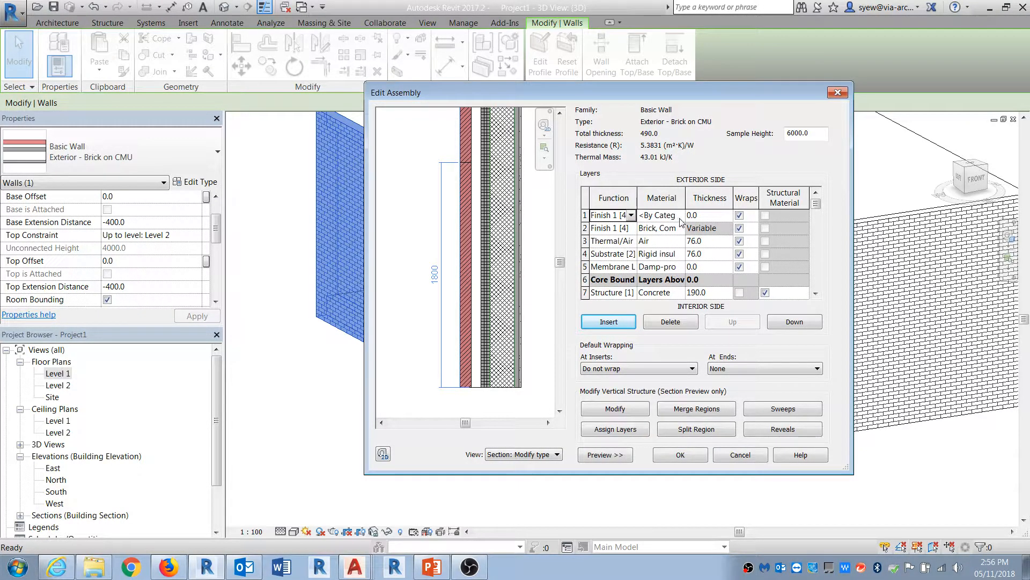
pyautogui.click(679, 215)
pyautogui.click(680, 215)
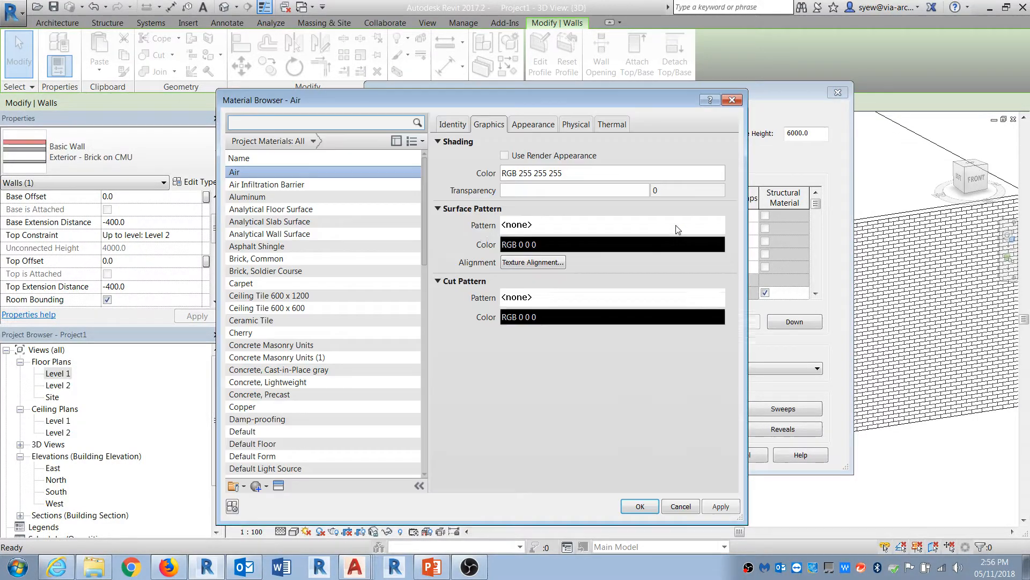
pyautogui.click(298, 345)
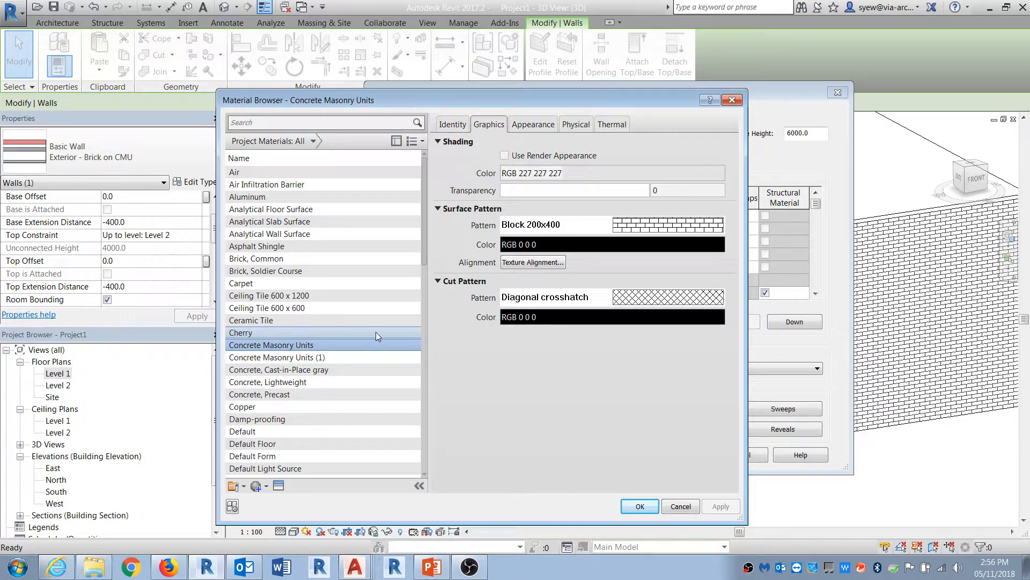
pyautogui.click(640, 506)
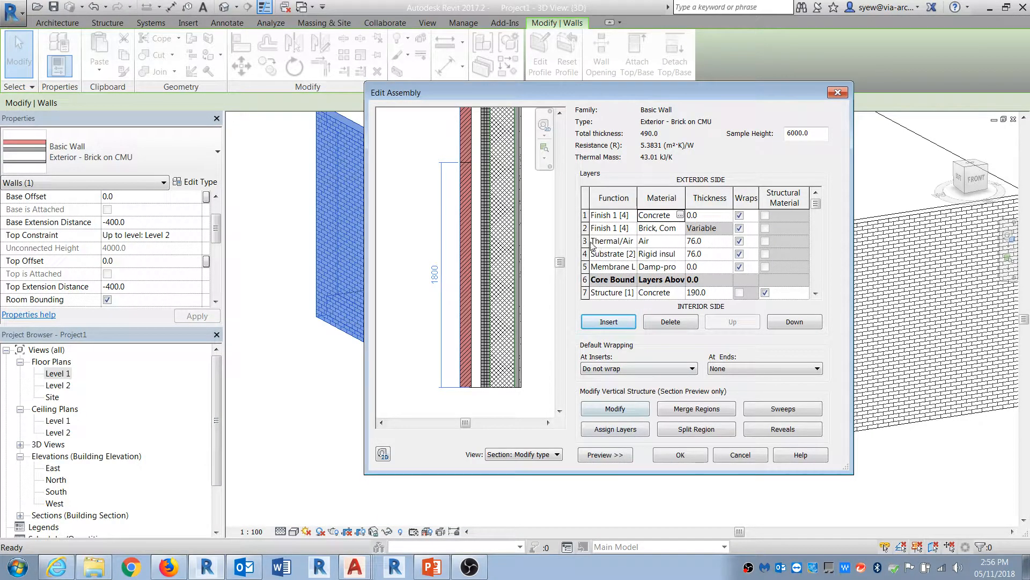
# Step: Assign the new concrete masonry layer to the lower split region of the brick and confirm the type changes
pyautogui.click(616, 429)
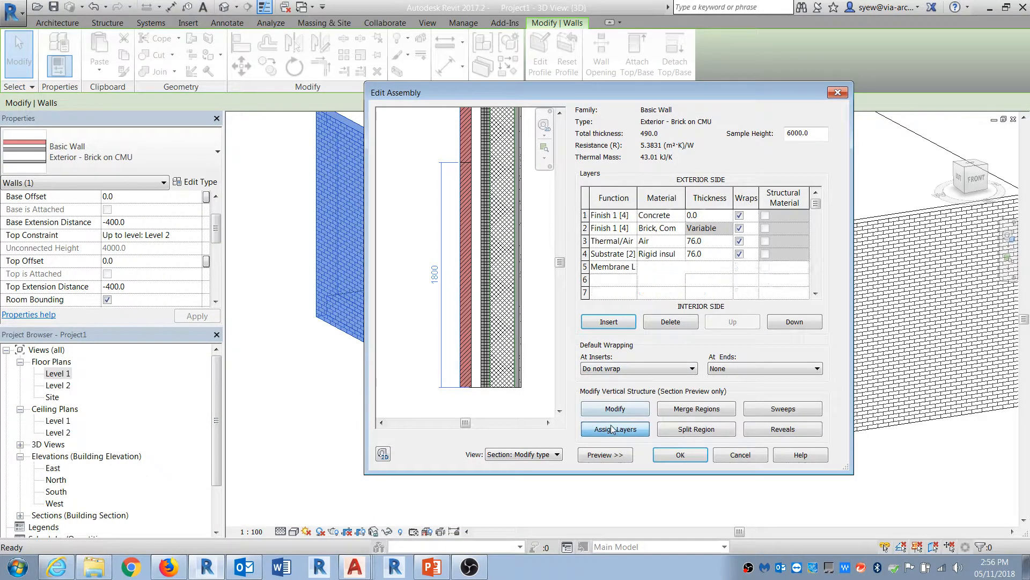
pyautogui.click(464, 327)
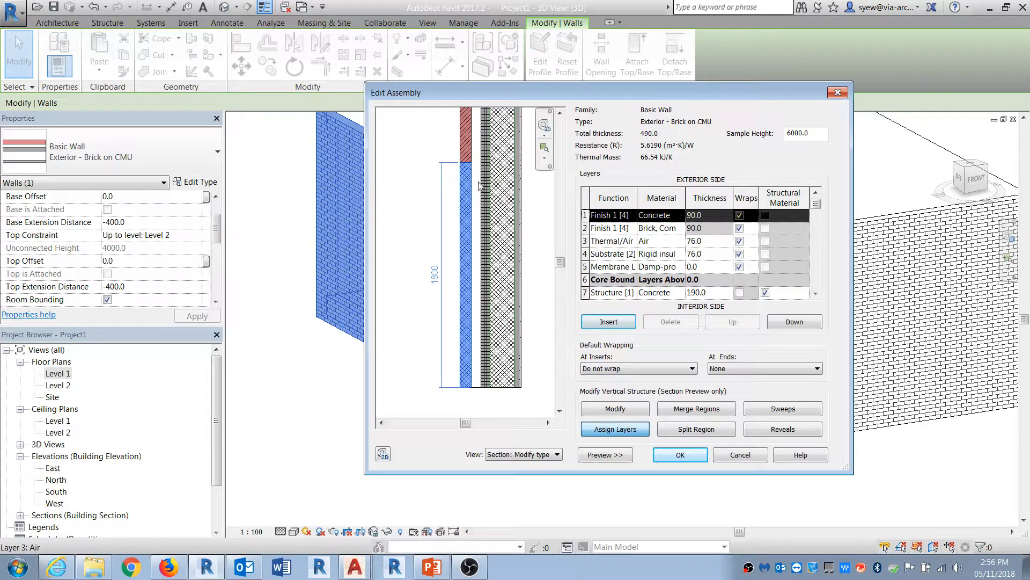
pyautogui.click(680, 455)
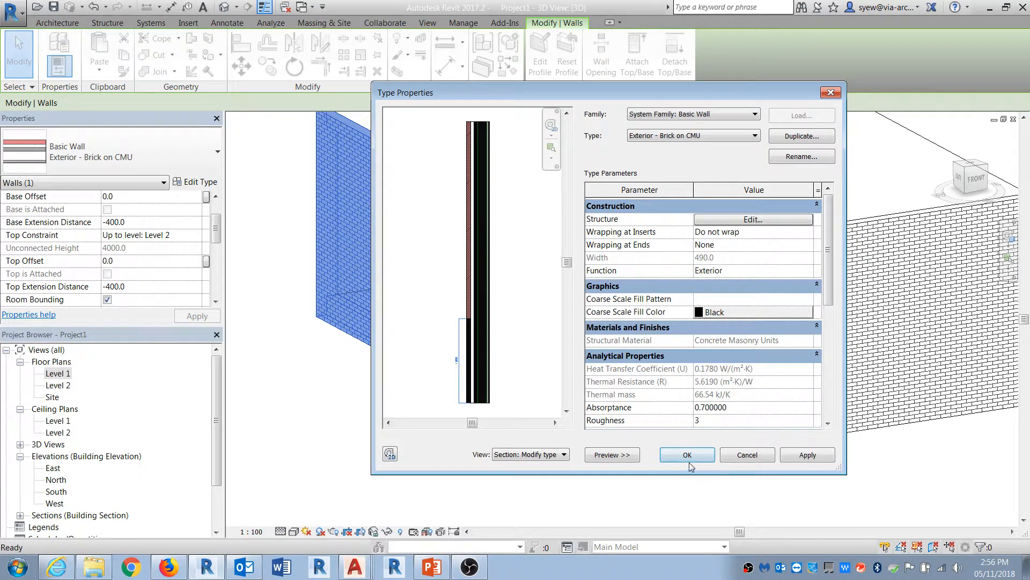
pyautogui.click(684, 459)
pyautogui.click(677, 505)
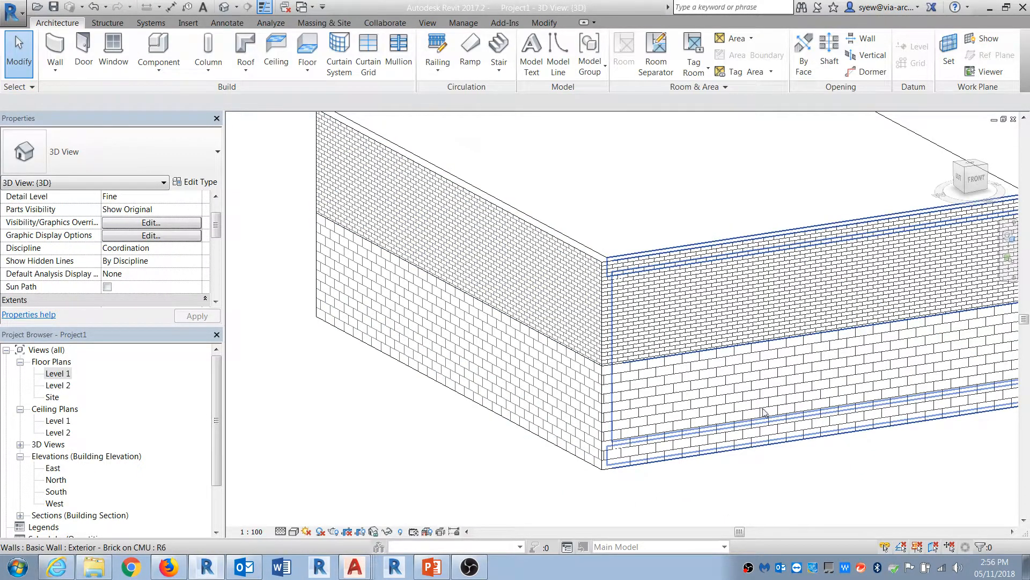
# Step: Orbit the 3D view and reopen the brick wall type's structure to examine the new lower masonry band
pyautogui.keyDown('shift'); pyautogui.moveTo(835, 451); pyautogui.dragTo(633, 439, button='middle'); pyautogui.keyUp('shift')
pyautogui.moveTo(803, 426); pyautogui.dragTo(512, 425, button='middle')
pyautogui.scroll(-1, 512, 424)
pyautogui.keyDown('shift'); pyautogui.moveTo(881, 484); pyautogui.dragTo(1026, 494, button='middle'); pyautogui.keyUp('shift')
pyautogui.moveTo(469, 499)
pyautogui.keyDown('shift'); pyautogui.mouseDown(button='middle')
pyautogui.moveTo(561, 499)
pyautogui.moveTo(446, 485)
pyautogui.moveTo(582, 458)
pyautogui.mouseUp(button='middle'); pyautogui.keyUp('shift')
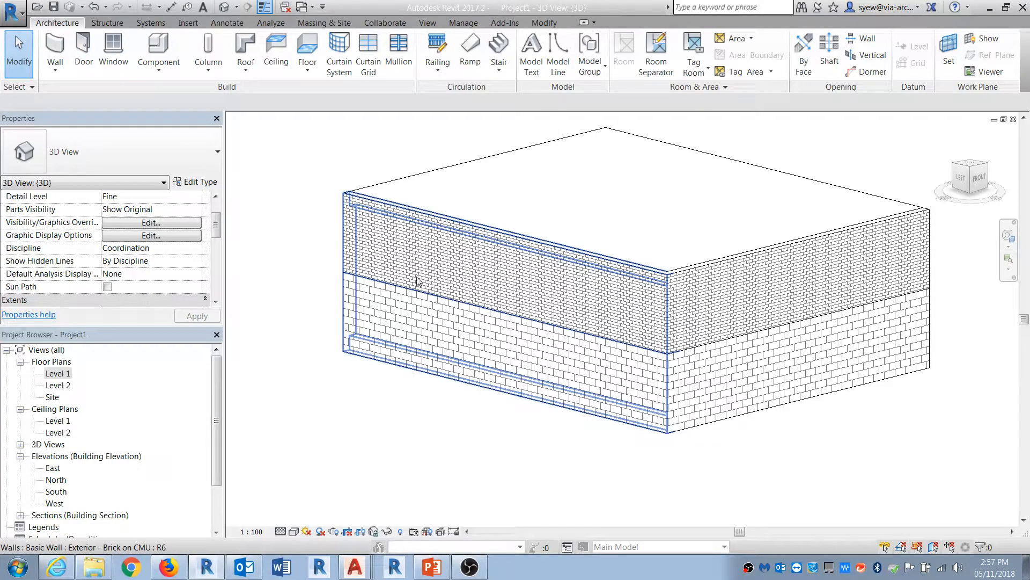
pyautogui.click(403, 261)
pyautogui.click(195, 181)
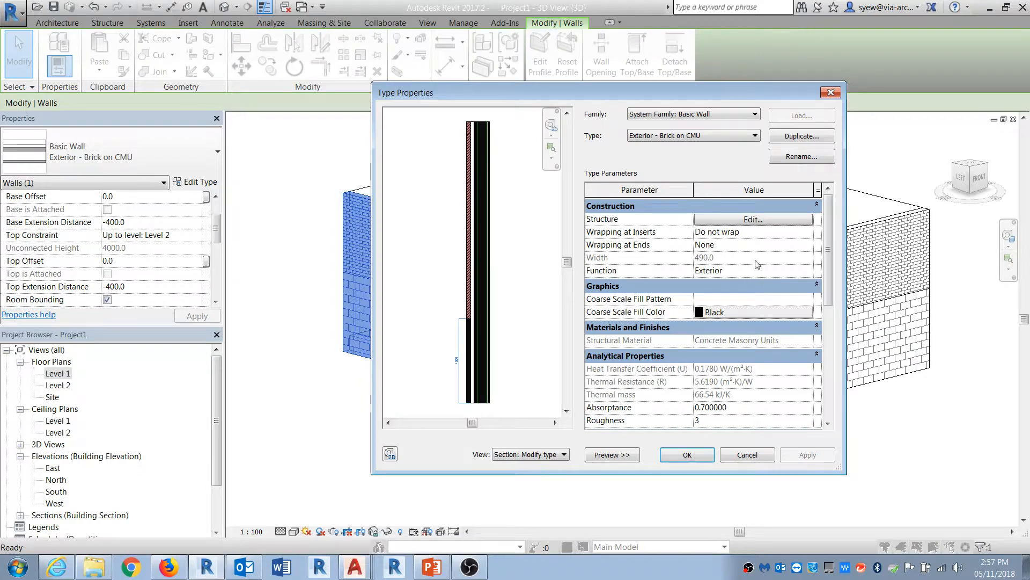
pyautogui.click(739, 220)
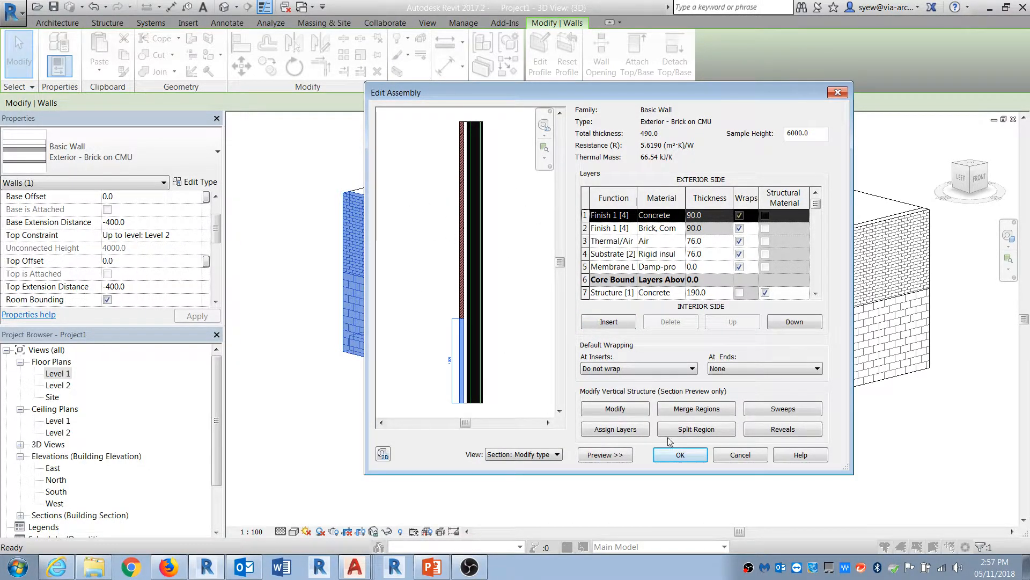
pyautogui.click(680, 455)
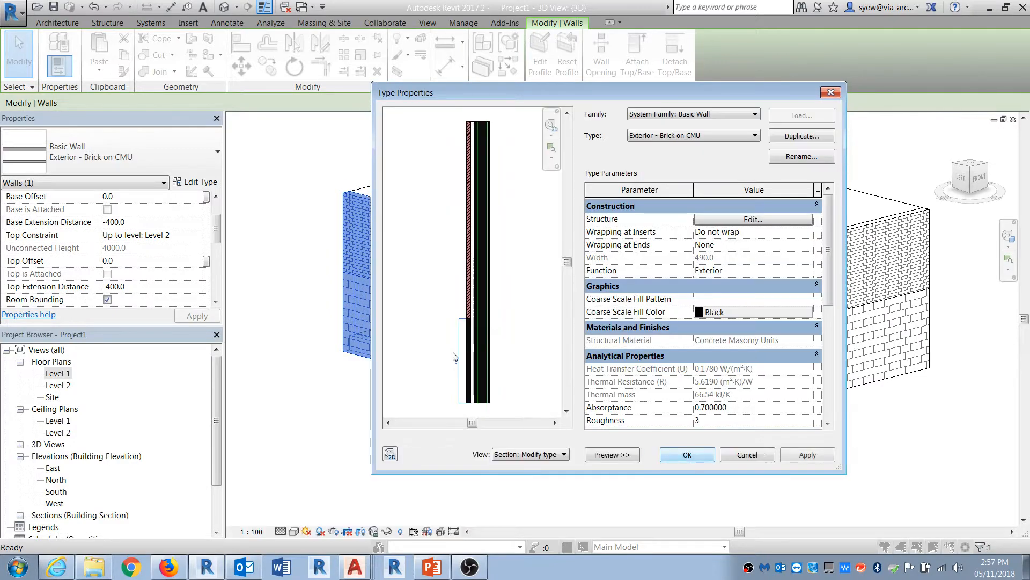
# Step: Add a wall sweep to the wall type using the M_C-Channel profile at a distance of 1800 from the base
pyautogui.click(735, 228)
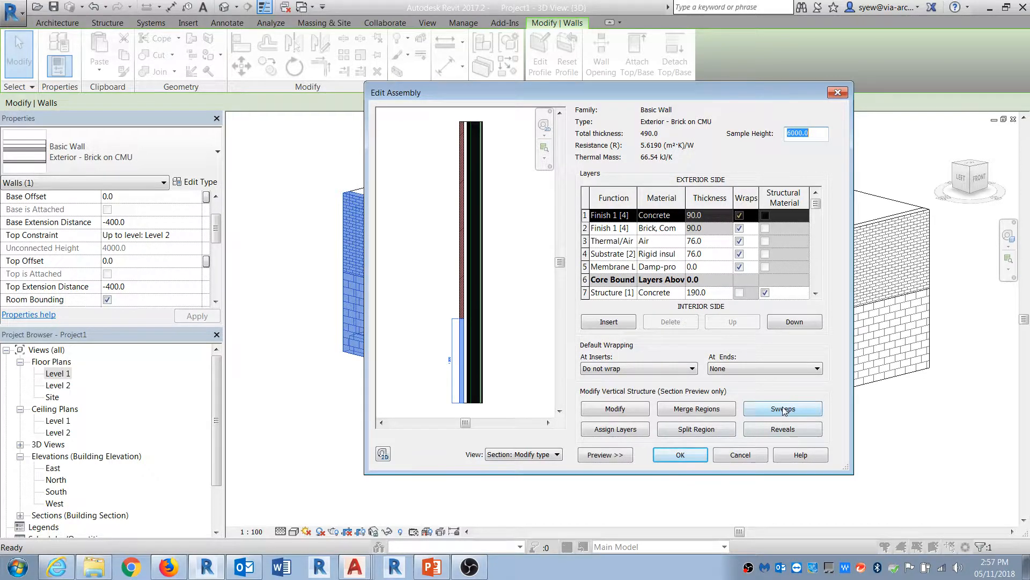
pyautogui.click(799, 409)
pyautogui.click(767, 418)
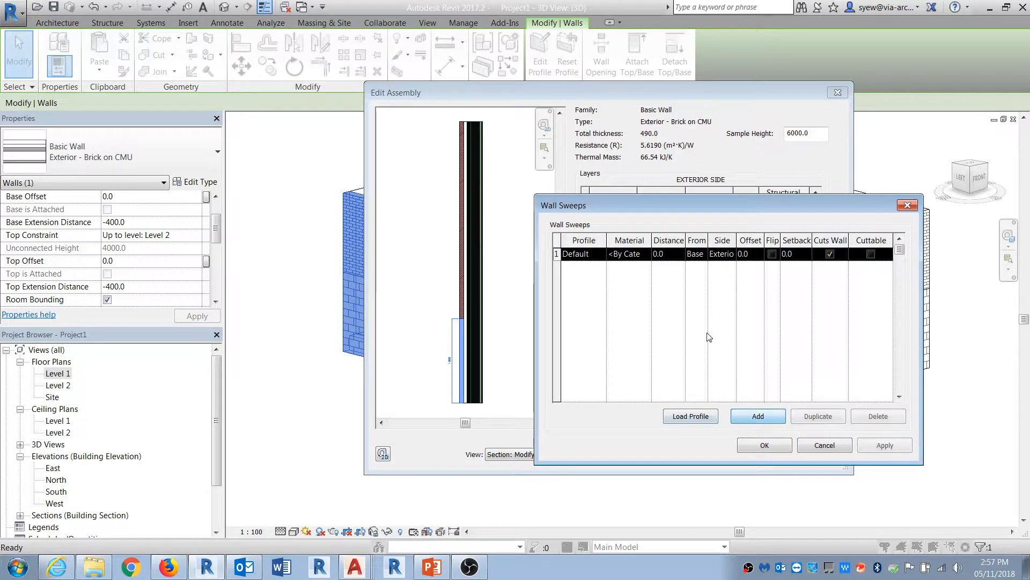
pyautogui.click(600, 254)
pyautogui.click(633, 289)
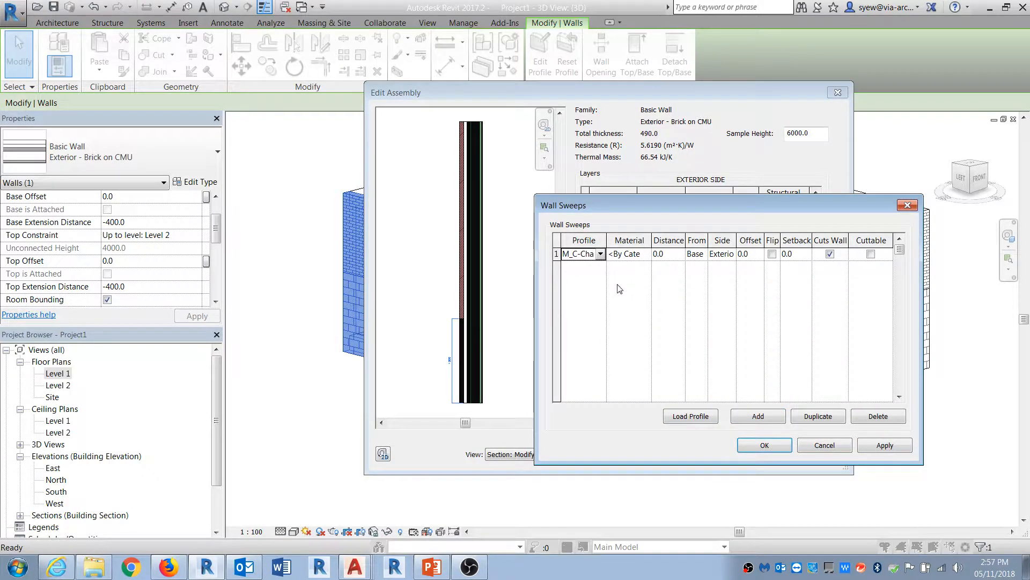
pyautogui.click(665, 254)
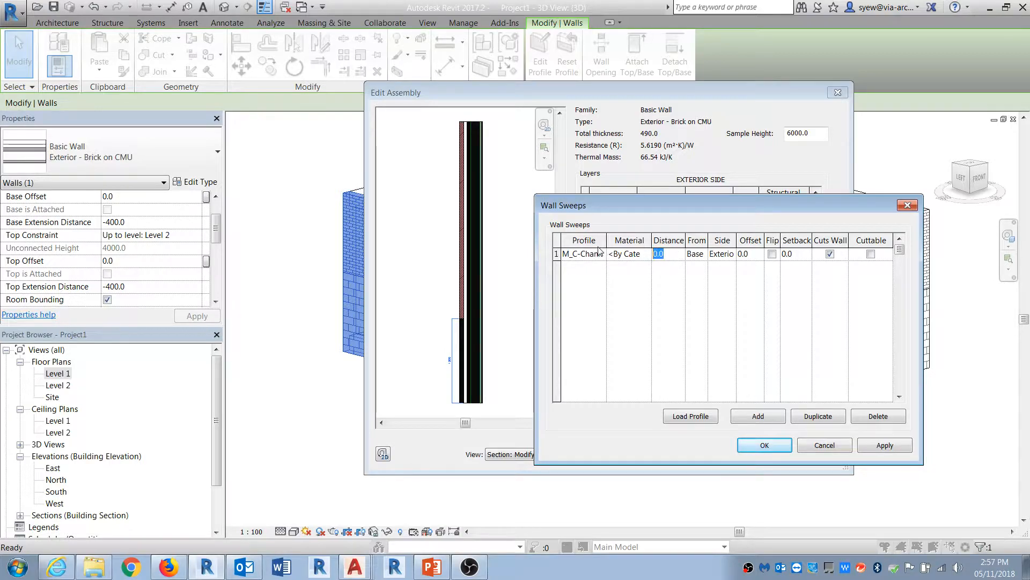
pyautogui.write('1800')
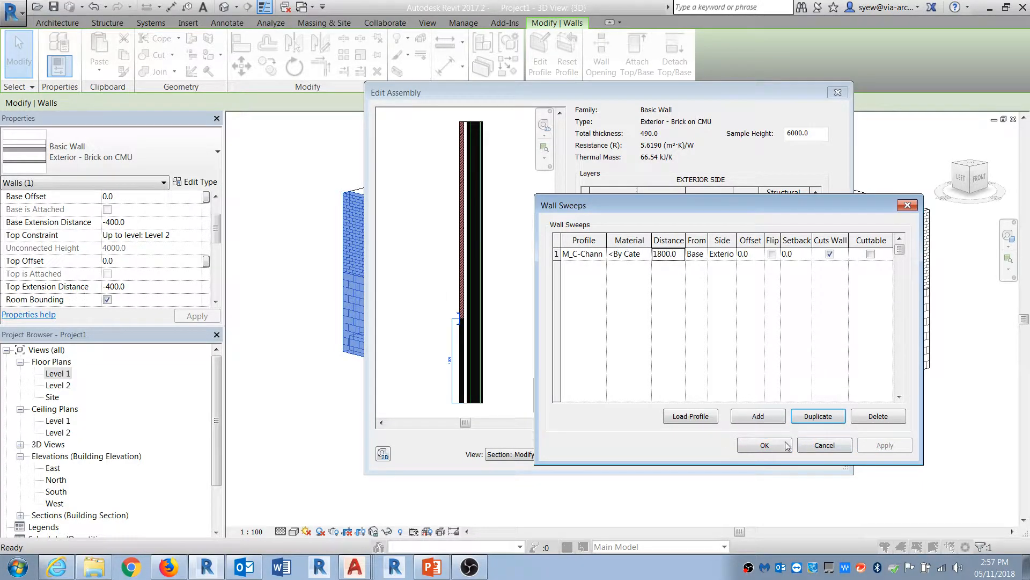
pyautogui.click(765, 445)
# Step: Set the channel sweep's offset to 1" and apply the change
pyautogui.scroll(6, 455, 320)
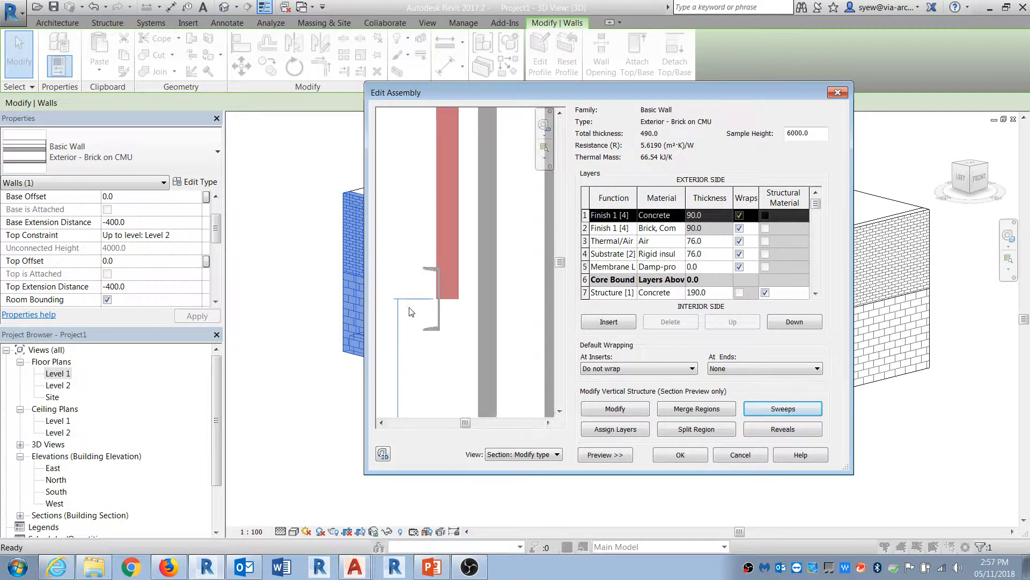
pyautogui.click(802, 409)
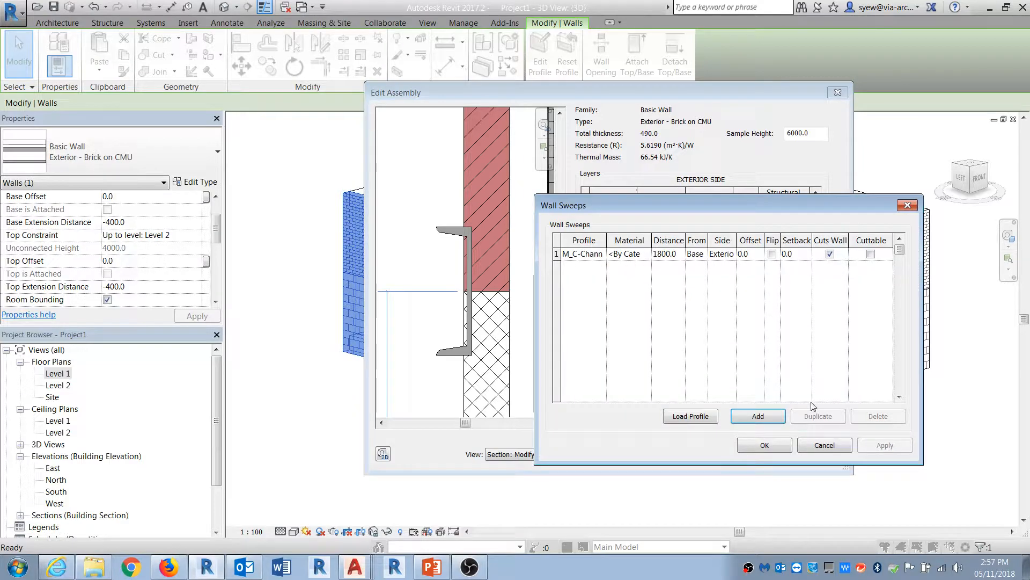
pyautogui.click(748, 255)
pyautogui.write('12.5')
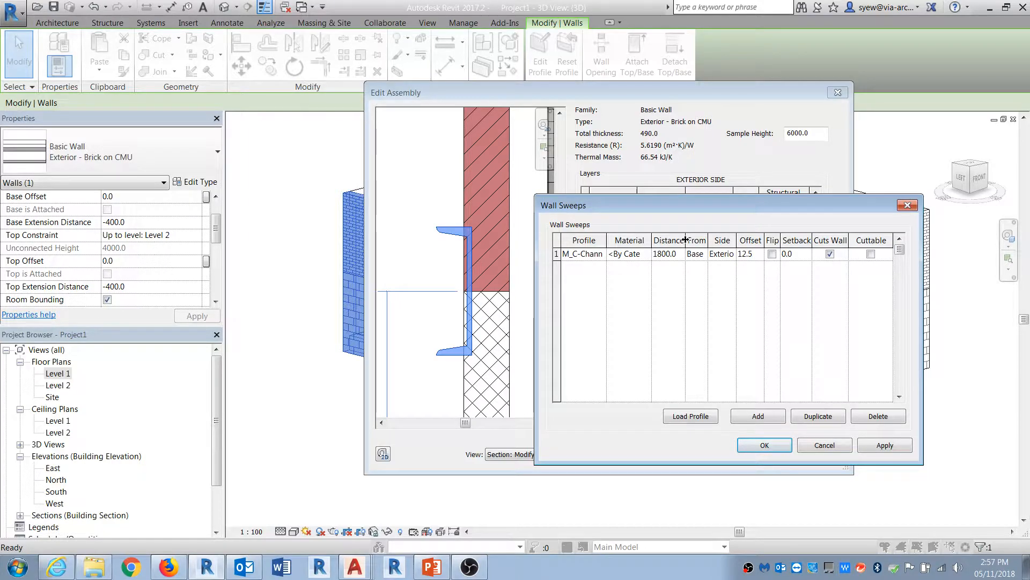
pyautogui.click(876, 447)
pyautogui.doubleClick(750, 254)
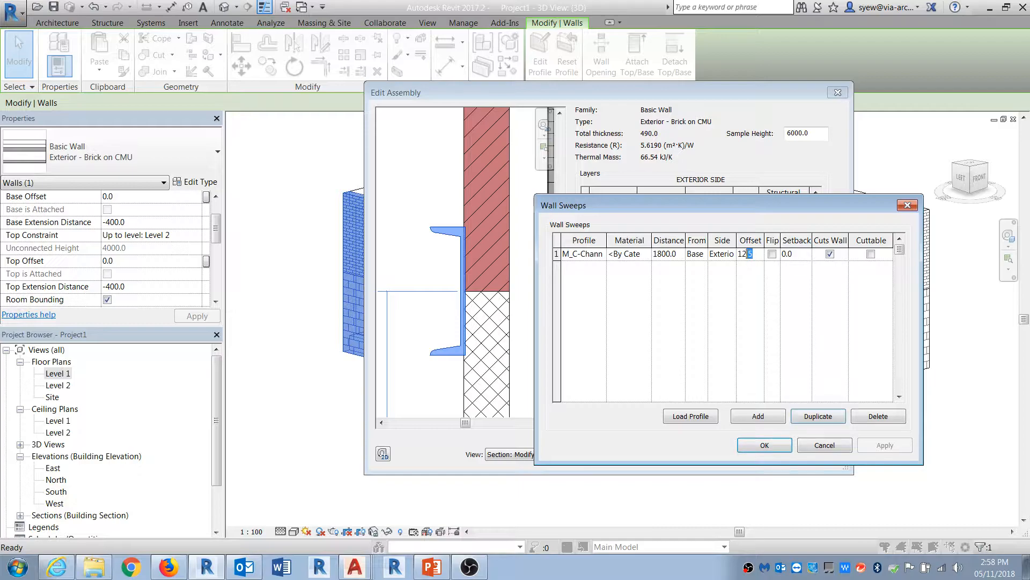
pyautogui.click(751, 253)
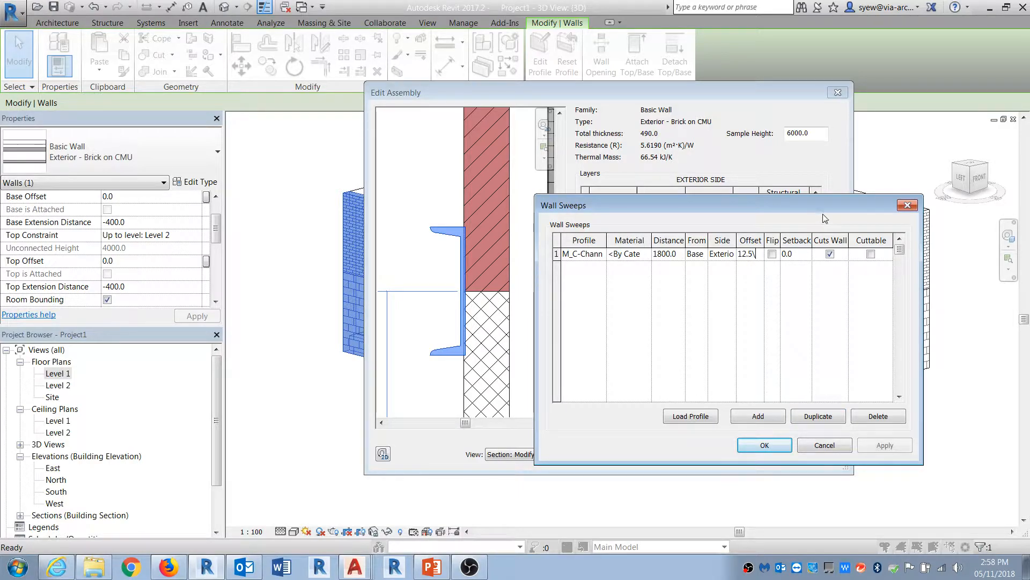
pyautogui.press('BackSpace')
pyautogui.press('BackSpace')
pyautogui.press('BackSpace')
pyautogui.press('BackSpace')
pyautogui.write('1"')
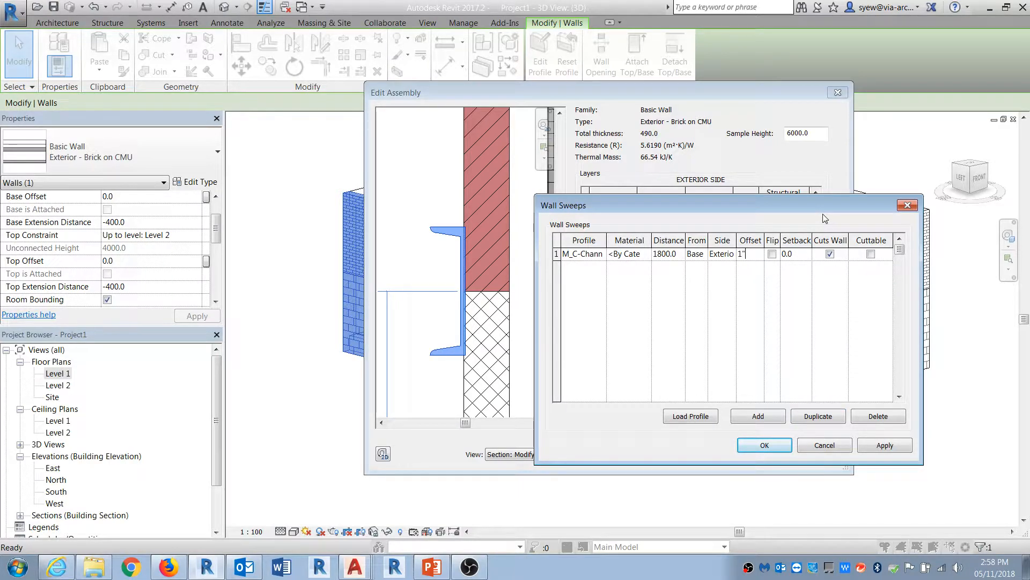
pyautogui.click(885, 445)
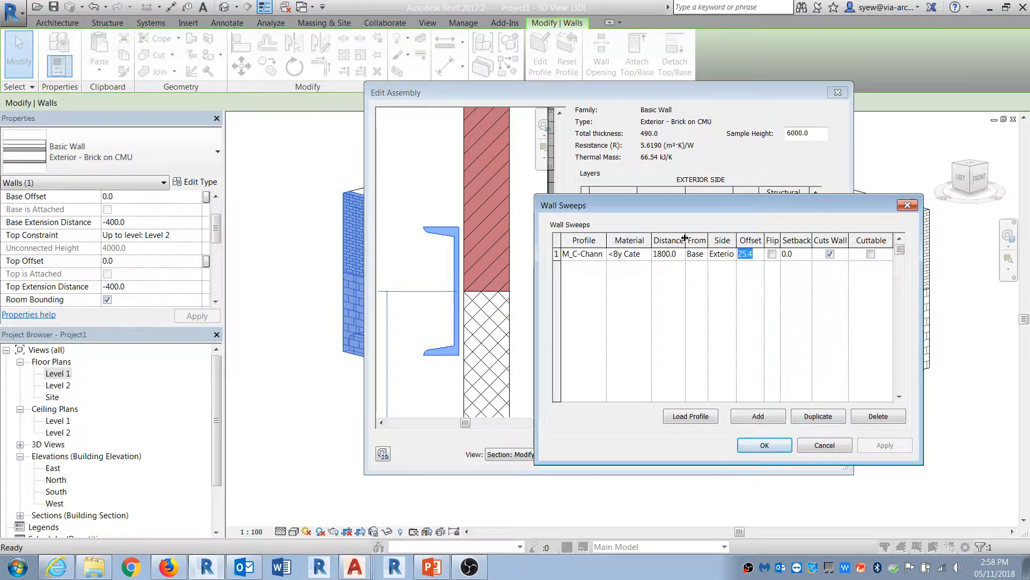
# Step: Change the channel sweep's offset to 5/8" and confirm the wall type changes
pyautogui.write('1/2')
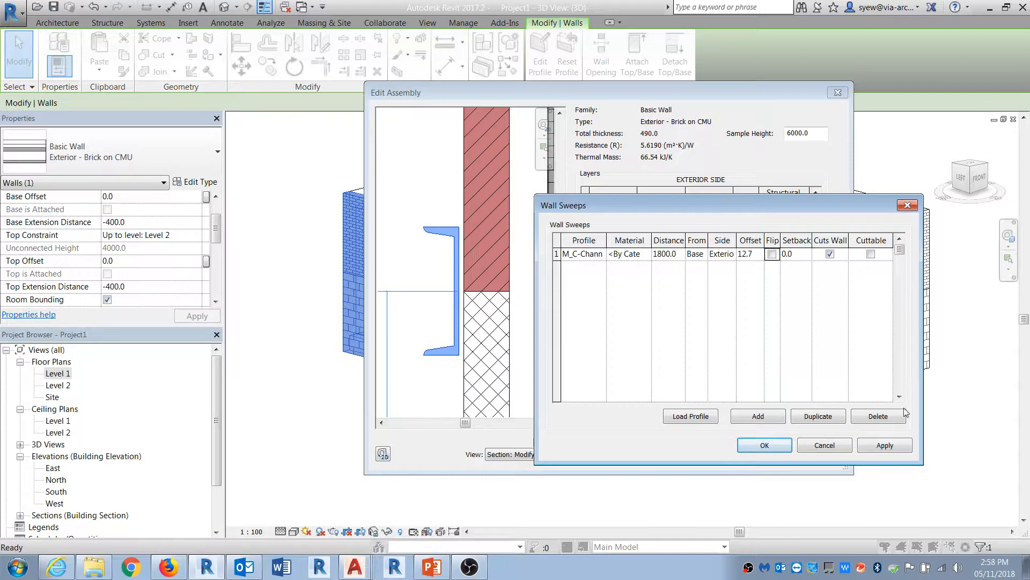
pyautogui.click(888, 448)
pyautogui.click(756, 256)
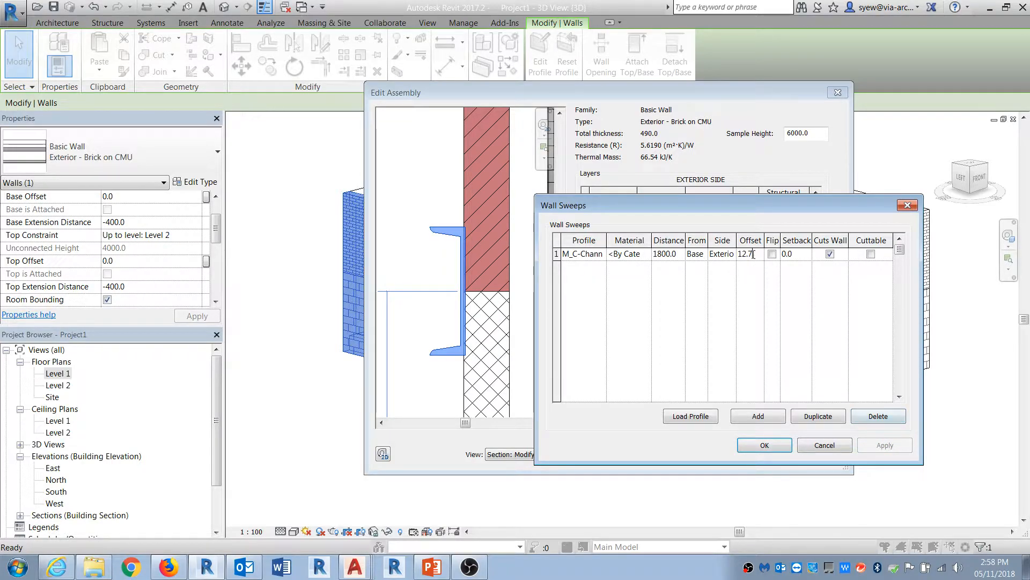
pyautogui.write('5/8')
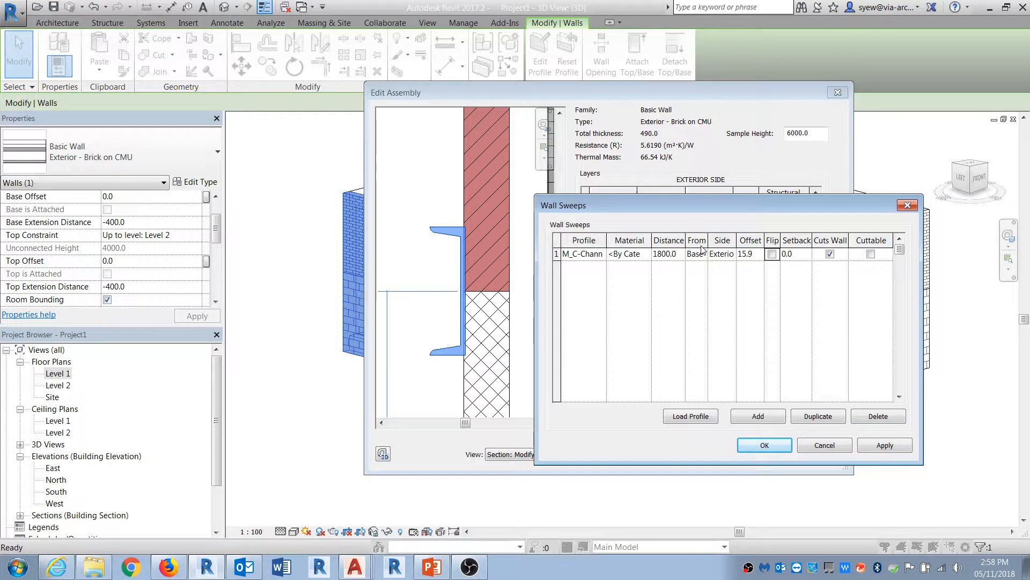
pyautogui.click(878, 440)
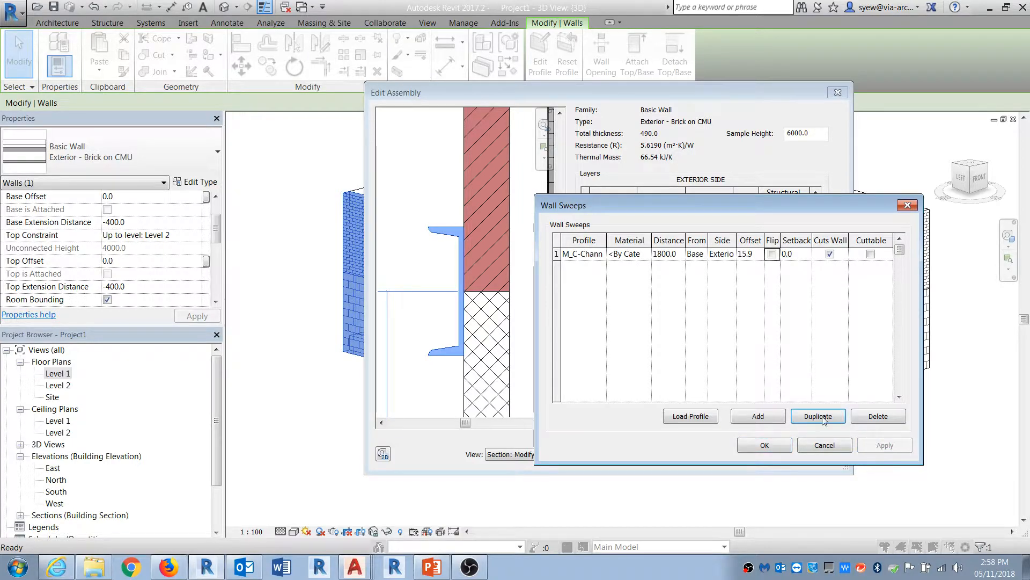
pyautogui.click(764, 444)
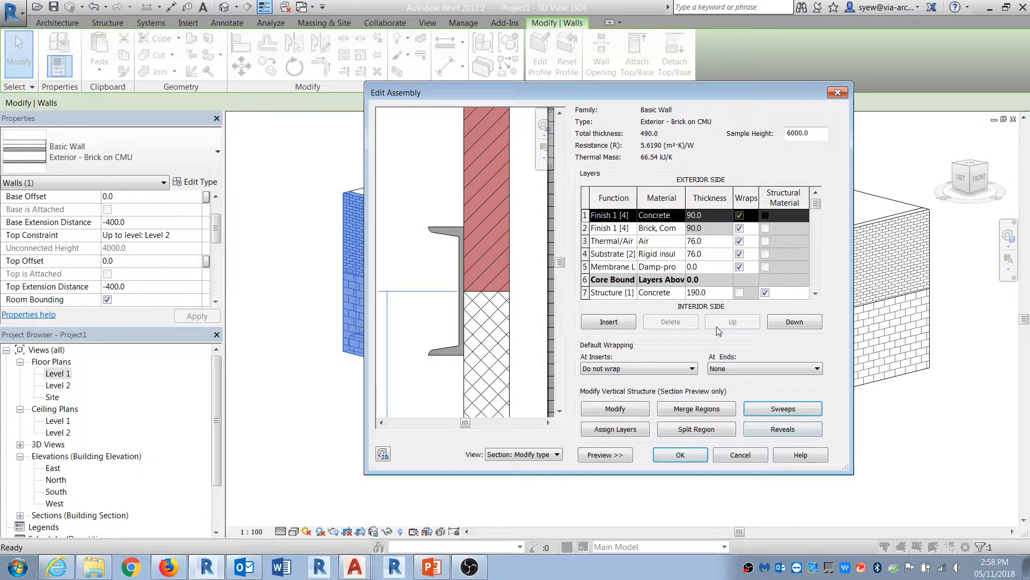
pyautogui.click(680, 456)
pyautogui.click(686, 456)
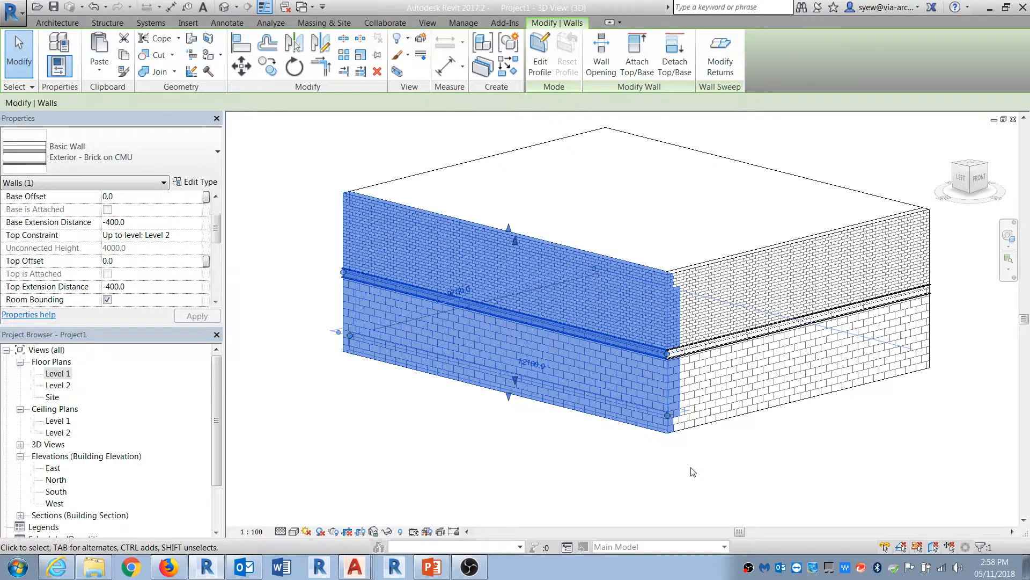
# Step: Place an M_Single-Flush door in the lower masonry wall, cutting through the channel sweep
pyautogui.click(766, 496)
pyautogui.keyDown('shift'); pyautogui.moveTo(767, 496); pyautogui.dragTo(827, 473, button='middle'); pyautogui.keyUp('shift')
pyautogui.scroll(3, 969, 299)
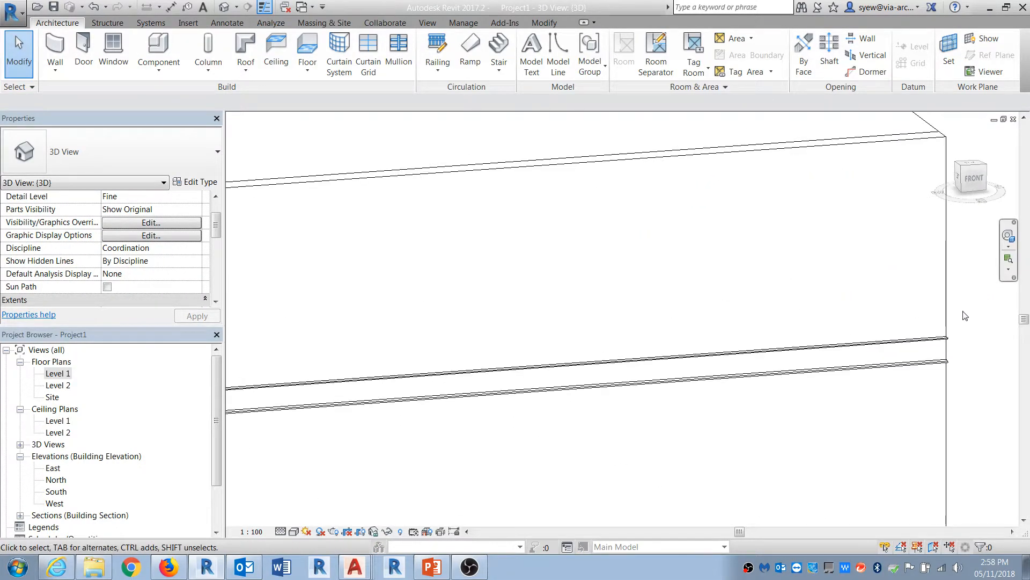
pyautogui.scroll(-6, 986, 313)
pyautogui.scroll(-5, 607, 313)
pyautogui.scroll(1, 622, 339)
pyautogui.scroll(2, 558, 335)
pyautogui.keyDown('shift'); pyautogui.moveTo(488, 352); pyautogui.dragTo(555, 367, button='middle'); pyautogui.keyUp('shift')
pyautogui.moveTo(479, 430); pyautogui.dragTo(509, 429, button='middle')
pyautogui.scroll(2, 465, 413)
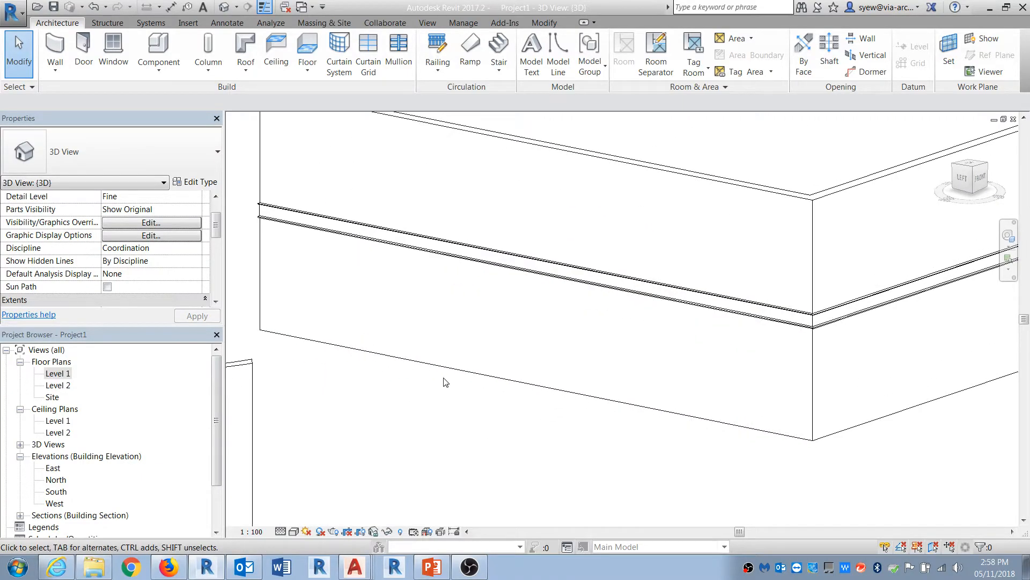
pyautogui.click(83, 51)
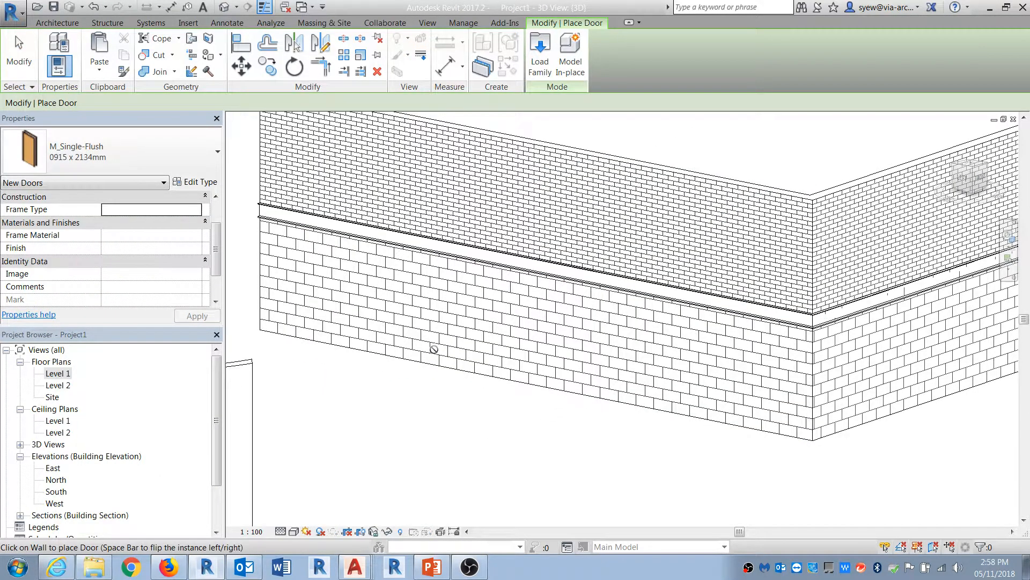
pyautogui.click(437, 292)
pyautogui.press('Escape')
pyautogui.press('Escape')
# Step: Inspect how the channel sweep ends on each side of the door opening
pyautogui.scroll(2, 444, 271)
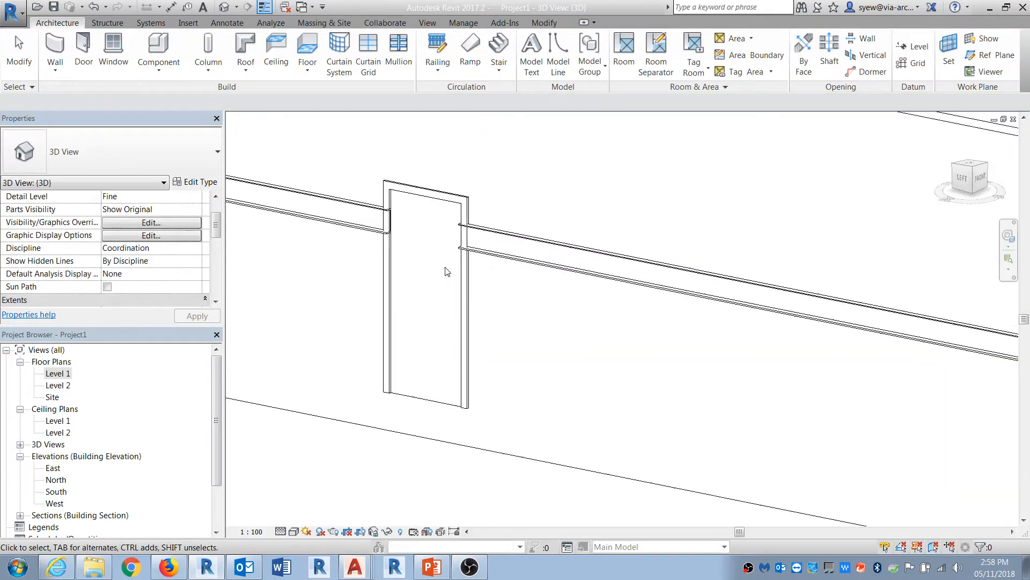
pyautogui.scroll(2, 445, 271)
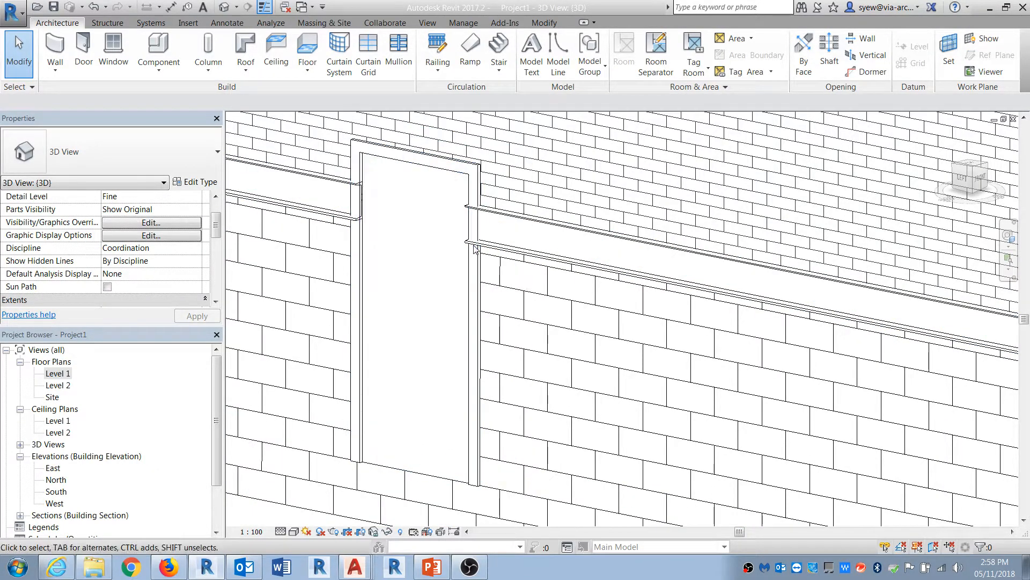
pyautogui.click(473, 230)
pyautogui.moveTo(471, 223); pyautogui.dragTo(480, 224)
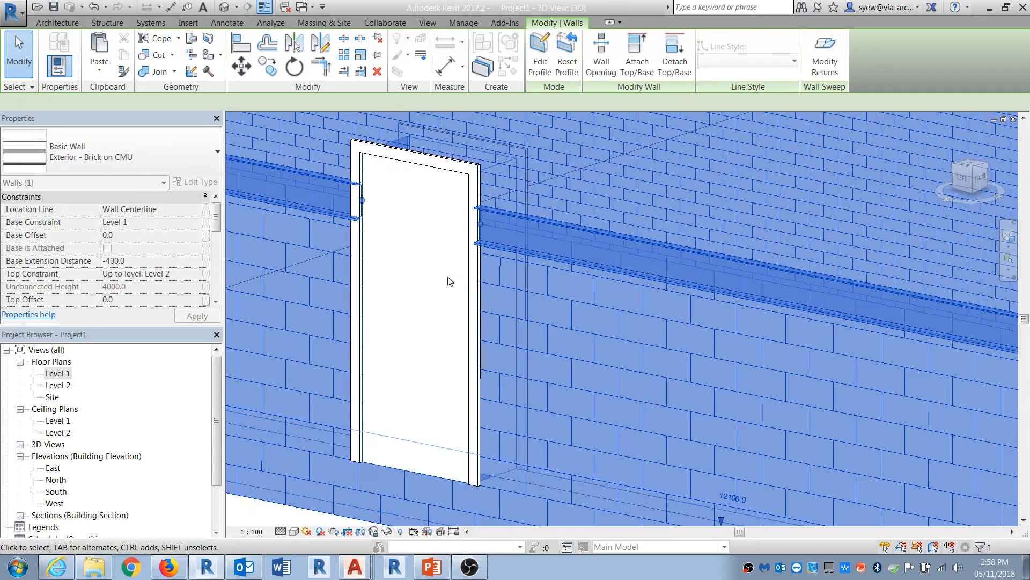
pyautogui.moveTo(362, 200); pyautogui.dragTo(352, 198)
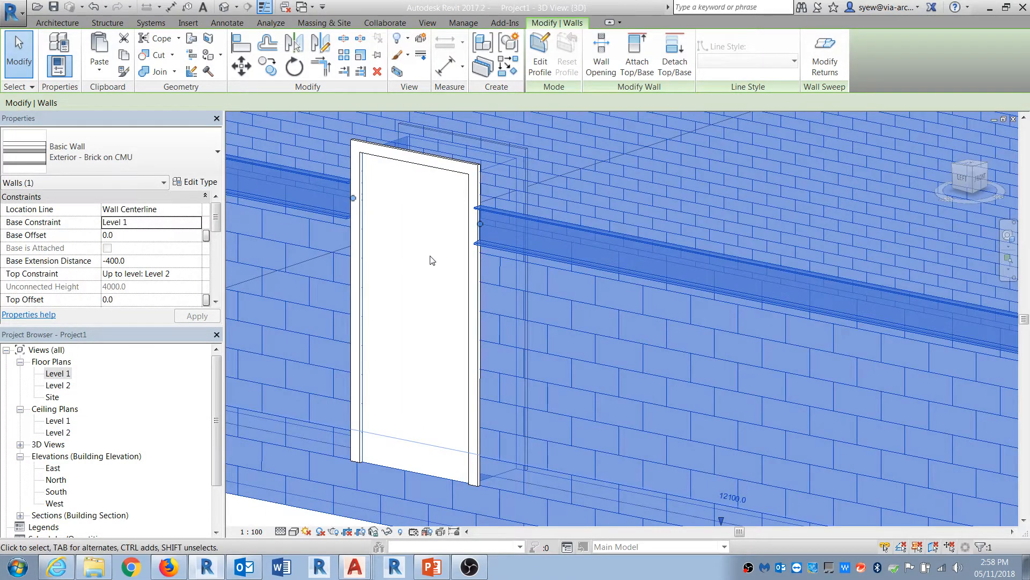
pyautogui.press('Escape')
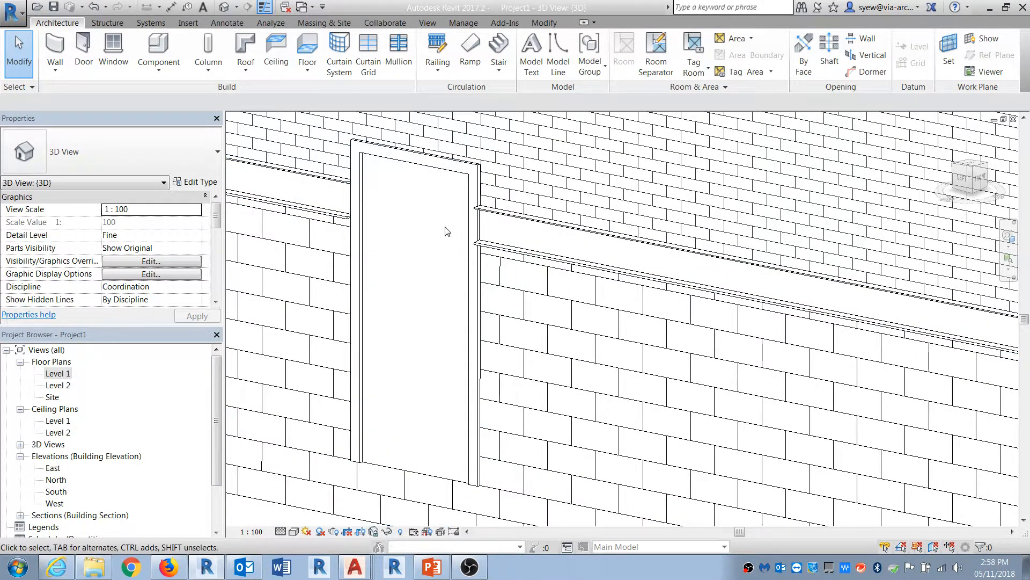
pyautogui.scroll(-4, 365, 193)
pyautogui.scroll(3, 297, 196)
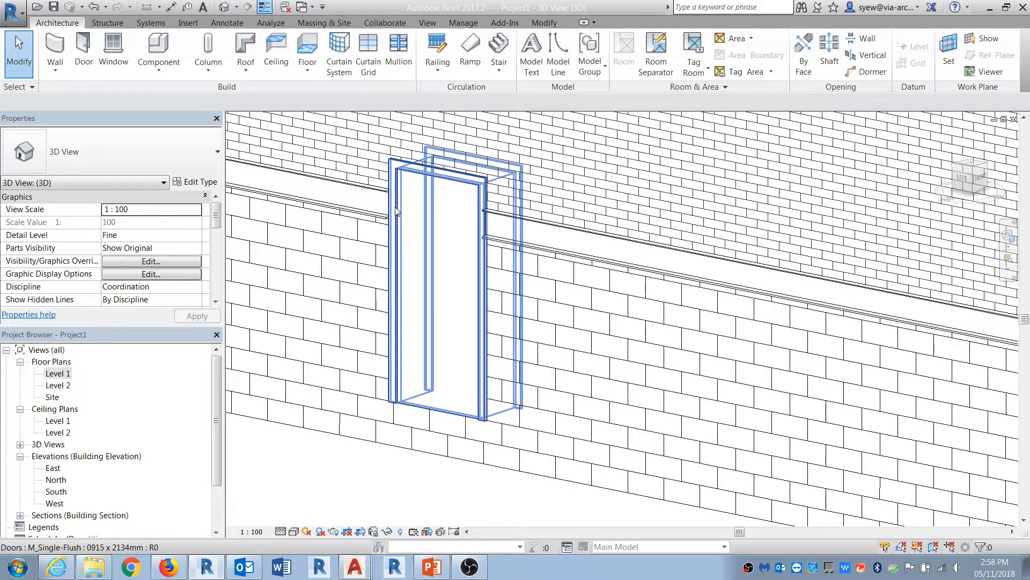
# Step: In the Level 1 plan, set the brick wall type's default wrapping at inserts and at ends to Exterior
pyautogui.doubleClick(58, 373)
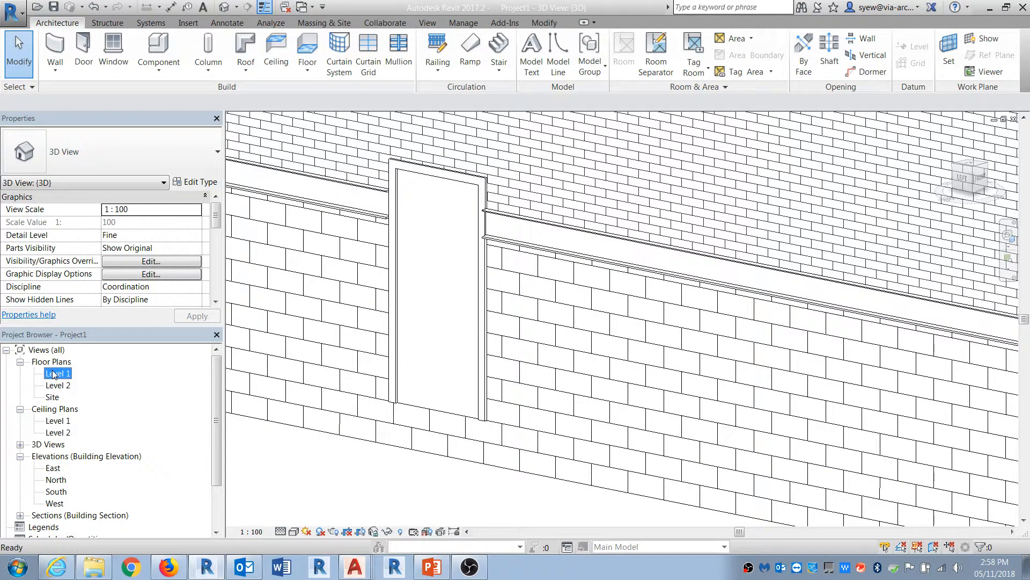
pyautogui.scroll(2, 413, 372)
pyautogui.scroll(-3, 413, 371)
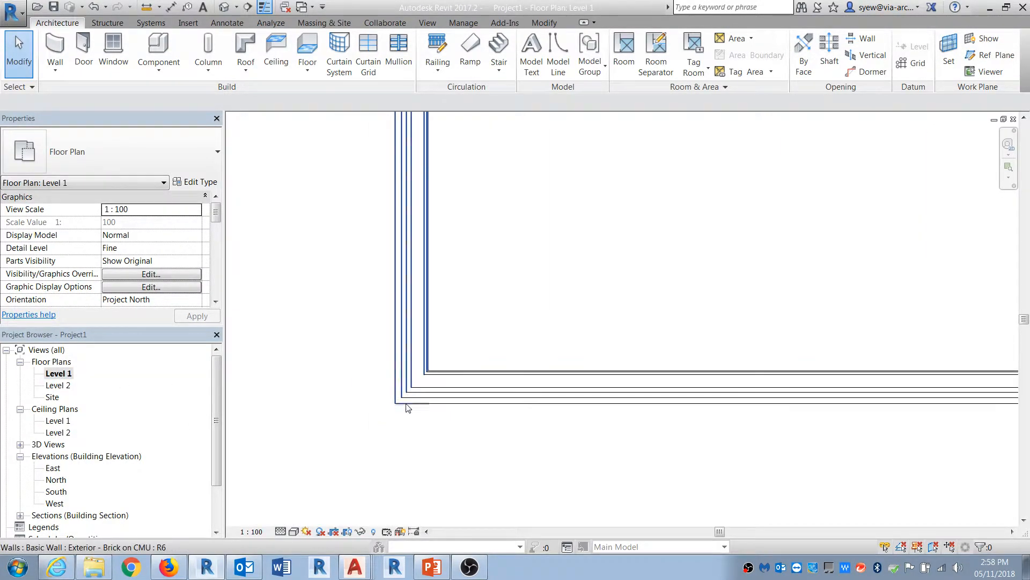
pyautogui.scroll(5, 409, 437)
pyautogui.moveTo(597, 236); pyautogui.dragTo(610, 357, button='middle')
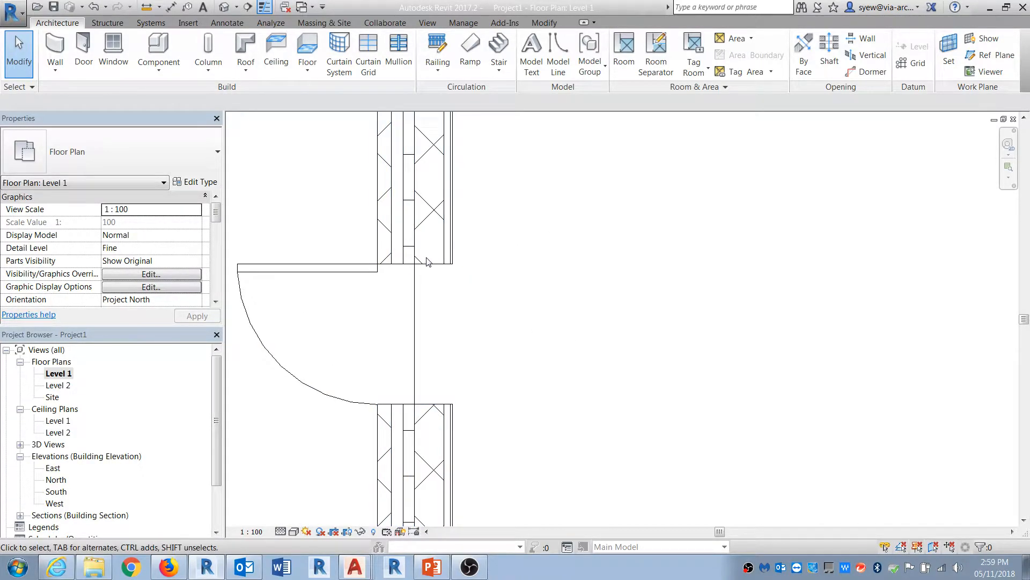
pyautogui.click(393, 250)
pyautogui.click(197, 182)
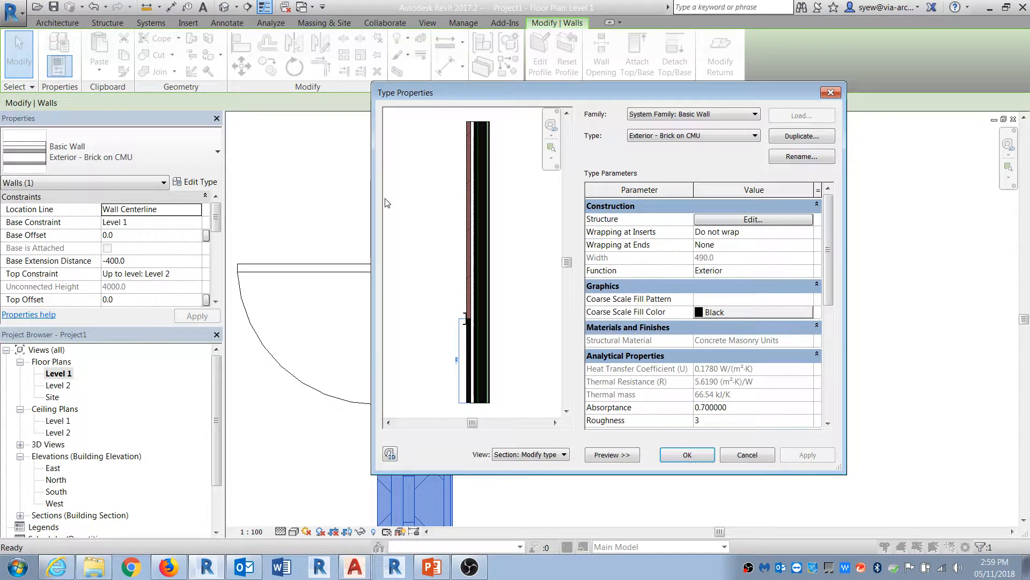
pyautogui.click(754, 219)
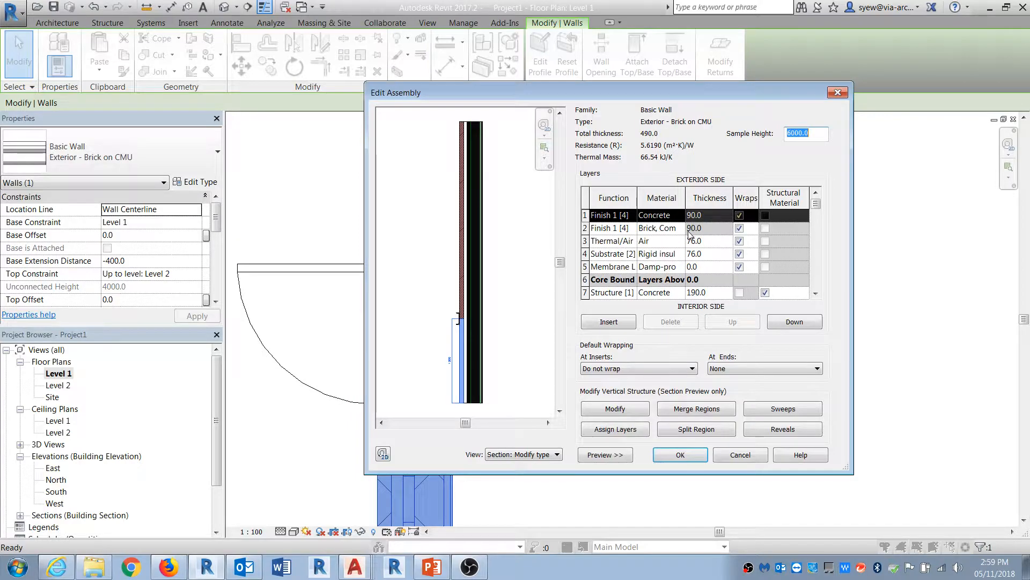
pyautogui.click(616, 369)
pyautogui.click(613, 388)
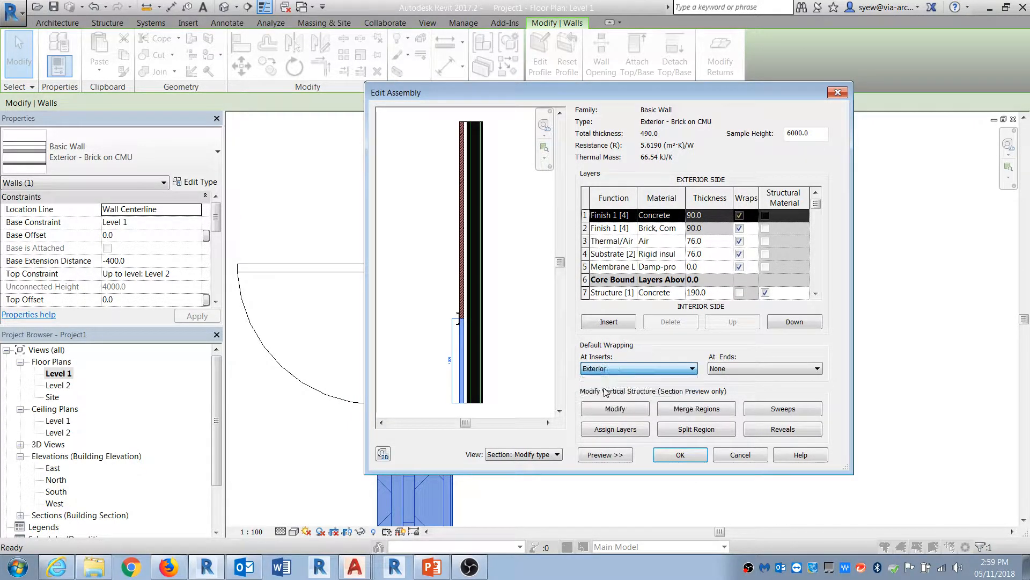
pyautogui.click(736, 370)
pyautogui.click(730, 387)
pyautogui.click(680, 454)
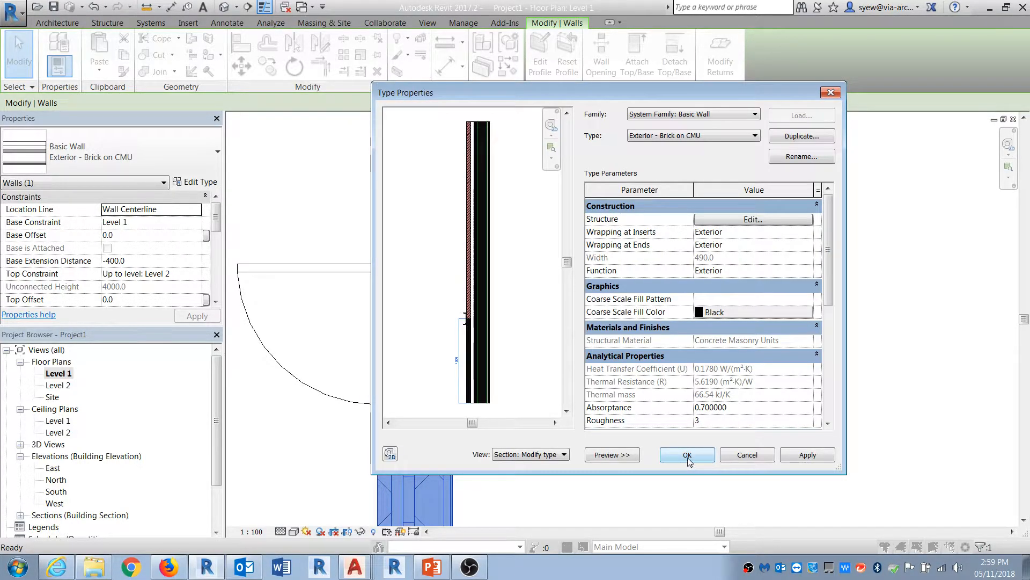
pyautogui.click(682, 455)
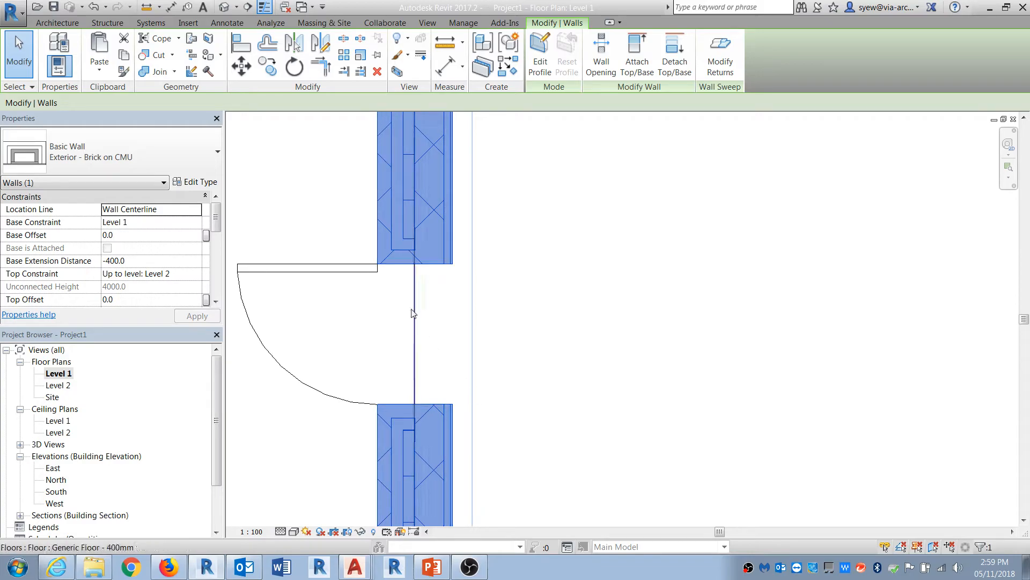
# Step: Switch the 3D view to a shaded visual style to review the wrapped door opening
pyautogui.scroll(-7, 550, 493)
pyautogui.scroll(4, 530, 263)
pyautogui.click(225, 7)
pyautogui.keyDown('shift'); pyautogui.moveTo(546, 400); pyautogui.dragTo(589, 252, button='middle'); pyautogui.keyUp('shift')
pyautogui.scroll(4, 580, 240)
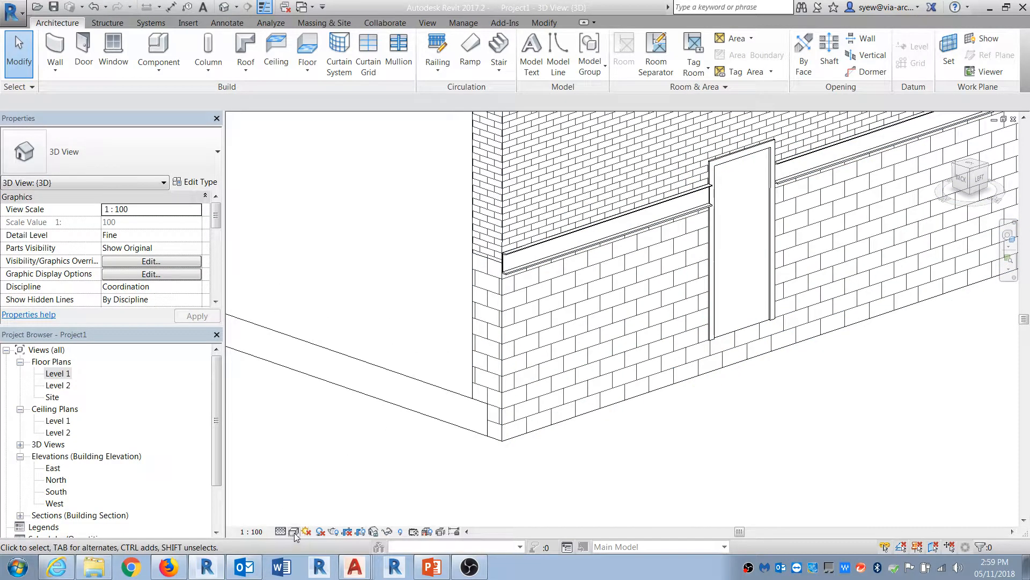
pyautogui.click(281, 531)
pyautogui.click(322, 490)
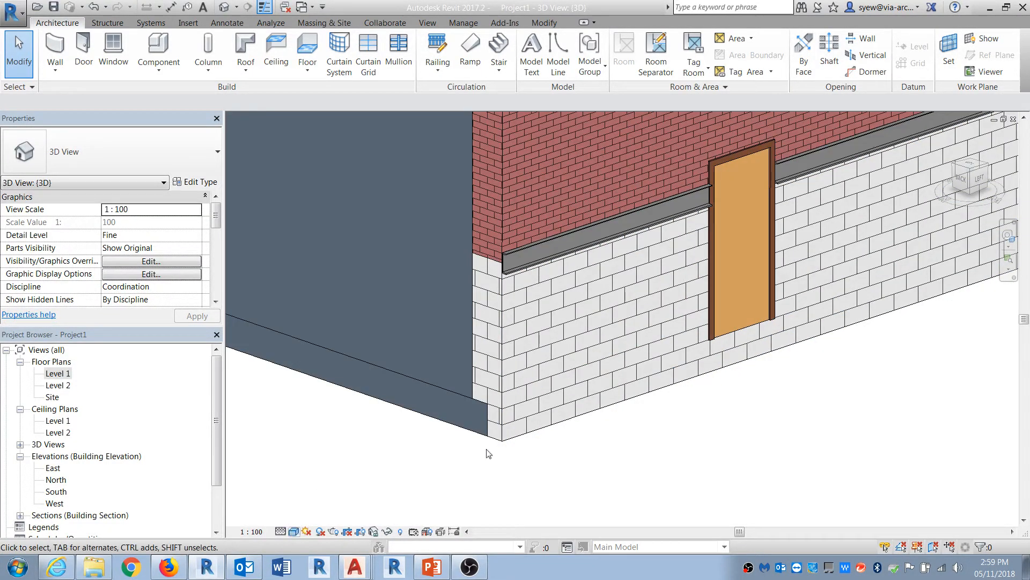
pyautogui.moveTo(523, 417); pyautogui.dragTo(493, 467, button='middle')
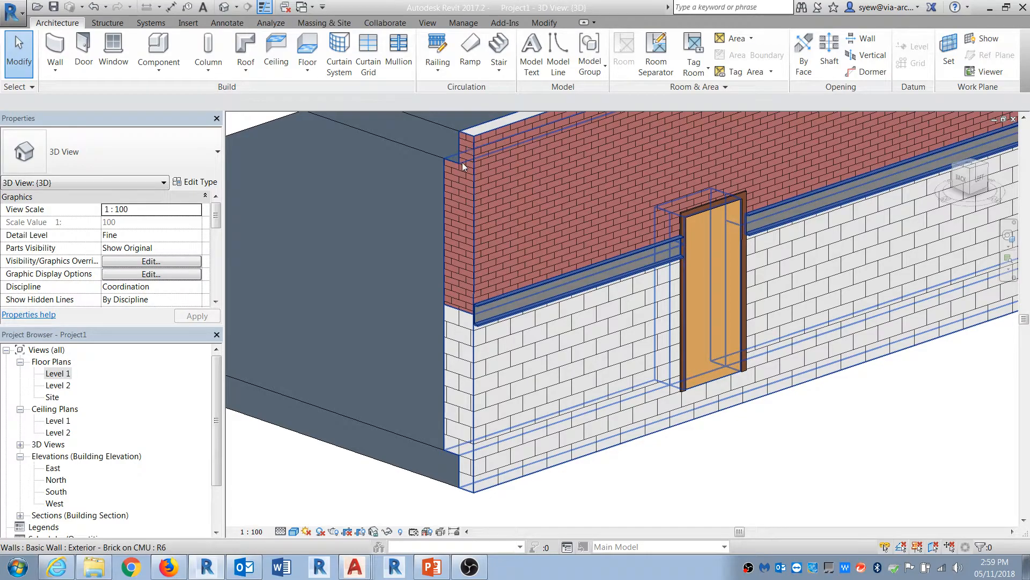
pyautogui.click(196, 182)
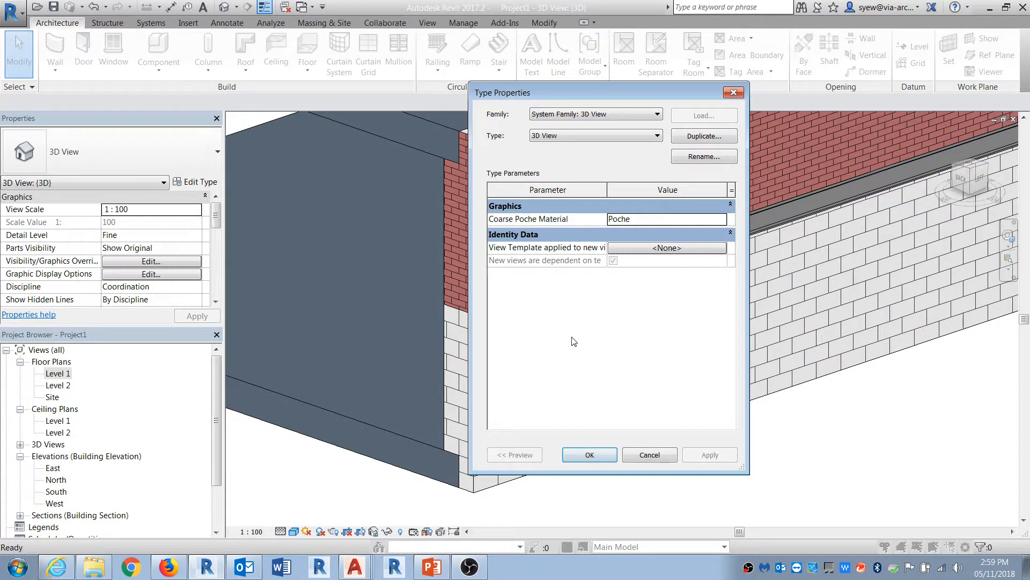
pyautogui.press('Escape')
# Step: Open the M_Single-Flush door family for editing from the Level 1 plan
pyautogui.hotkey('ctrl', 'Tab')
pyautogui.moveTo(628, 411); pyautogui.dragTo(427, 249, button='middle')
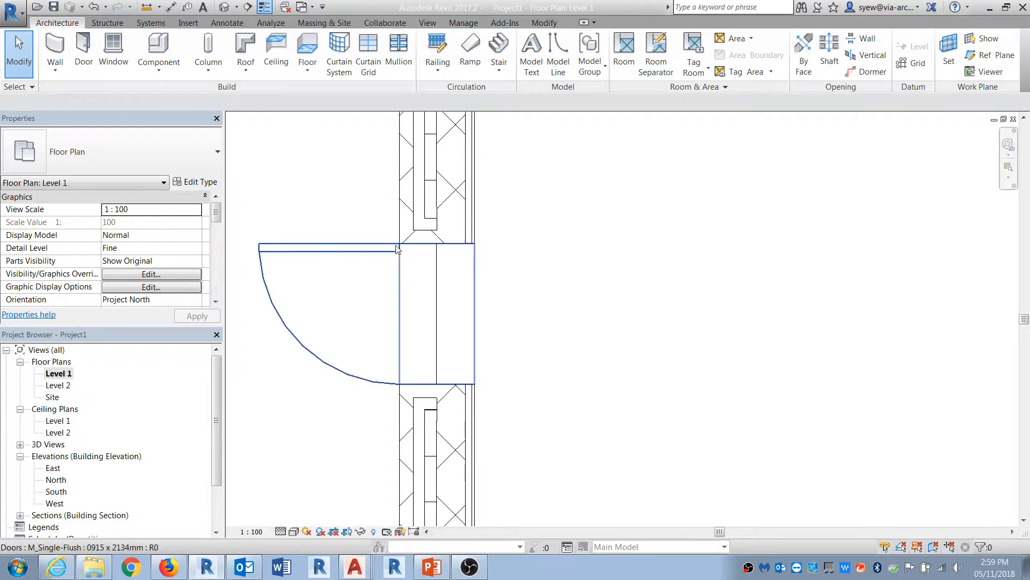
pyautogui.click(420, 224)
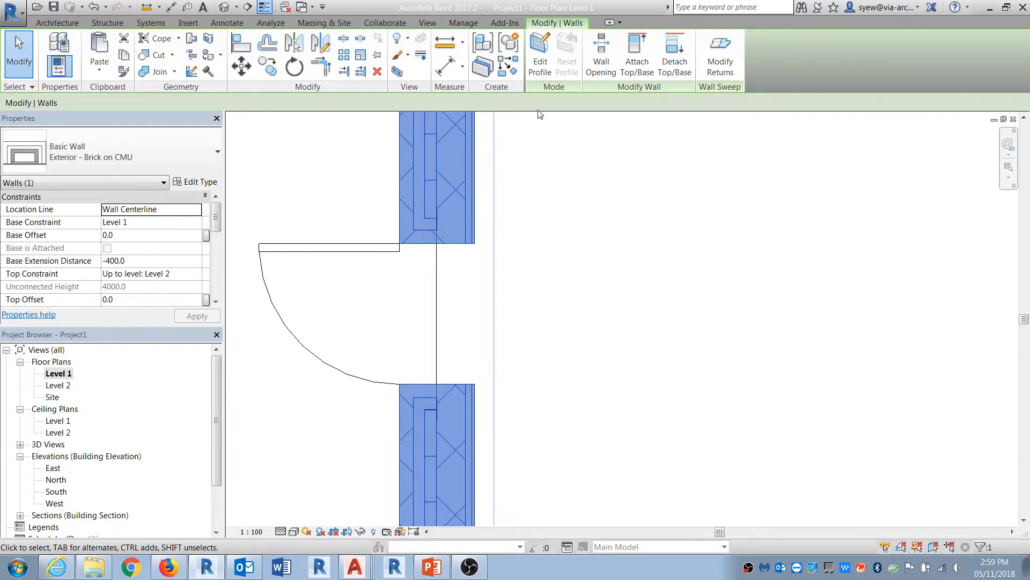
pyautogui.press('Escape')
pyautogui.click(376, 247)
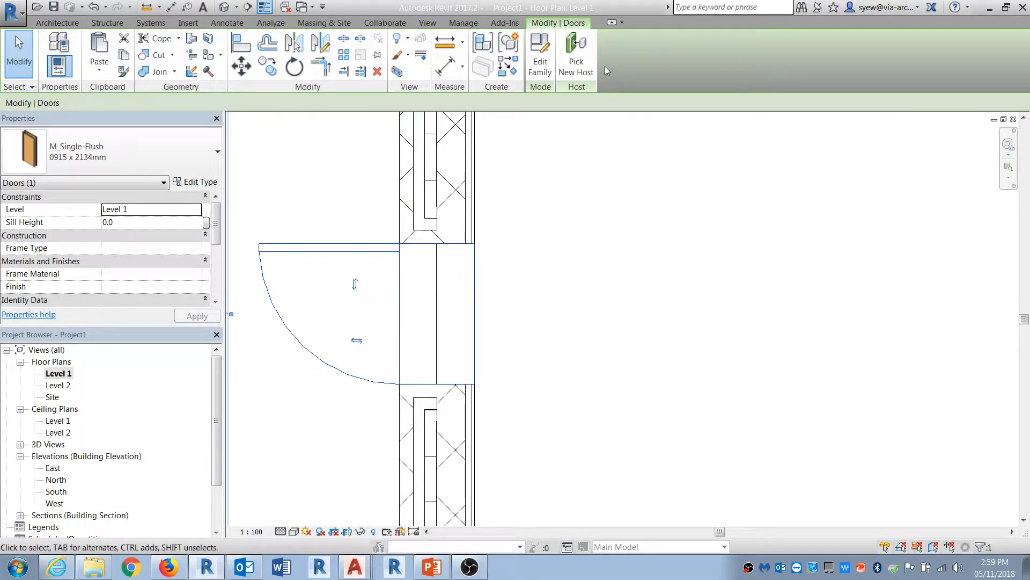
pyautogui.click(543, 53)
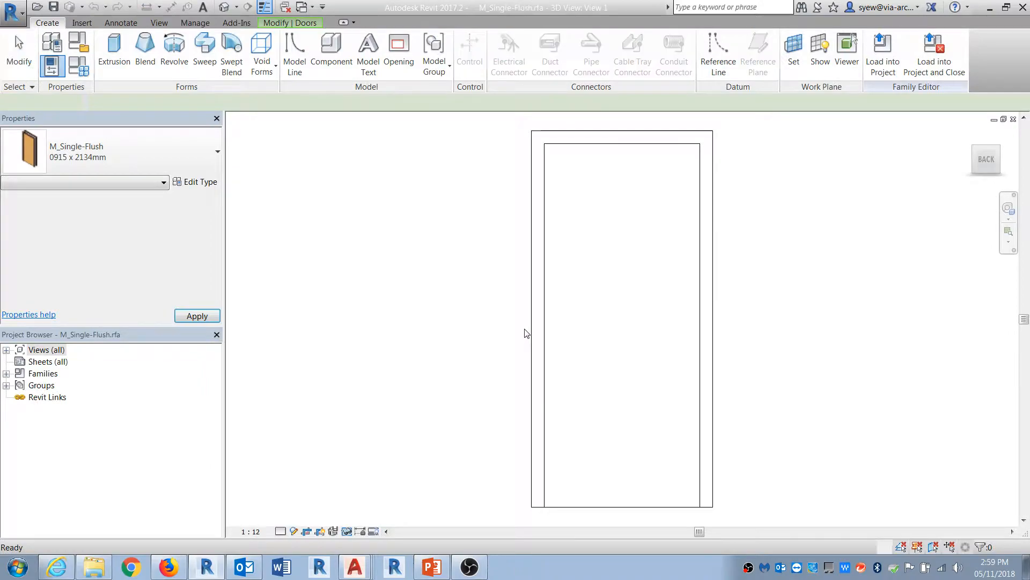
# Step: Open the door family's Ground floor plan and draw a horizontal reference plane across the door opening near the interior wall face
pyautogui.click(44, 363)
pyautogui.doubleClick(52, 352)
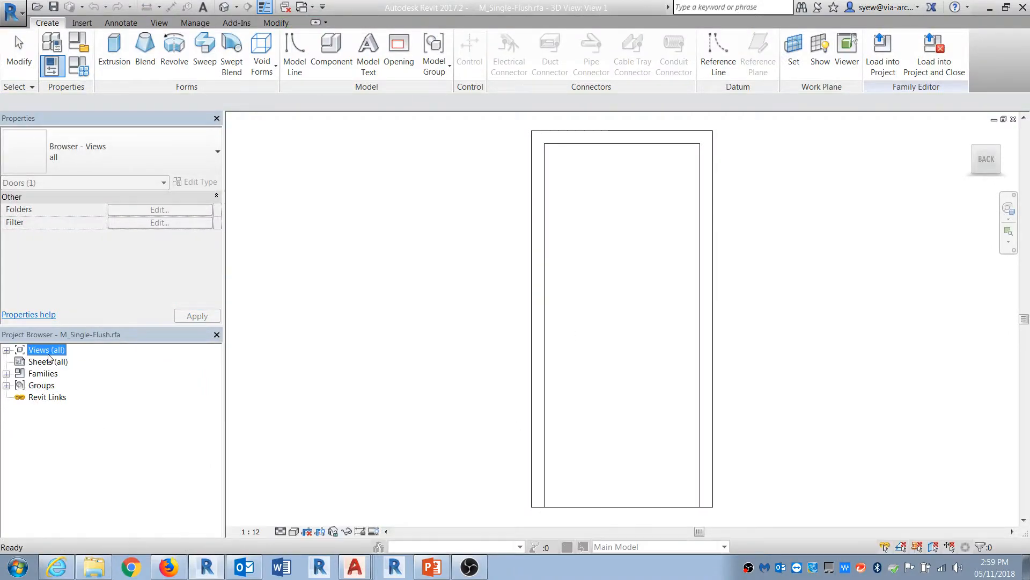
pyautogui.doubleClick(54, 363)
pyautogui.doubleClick(65, 374)
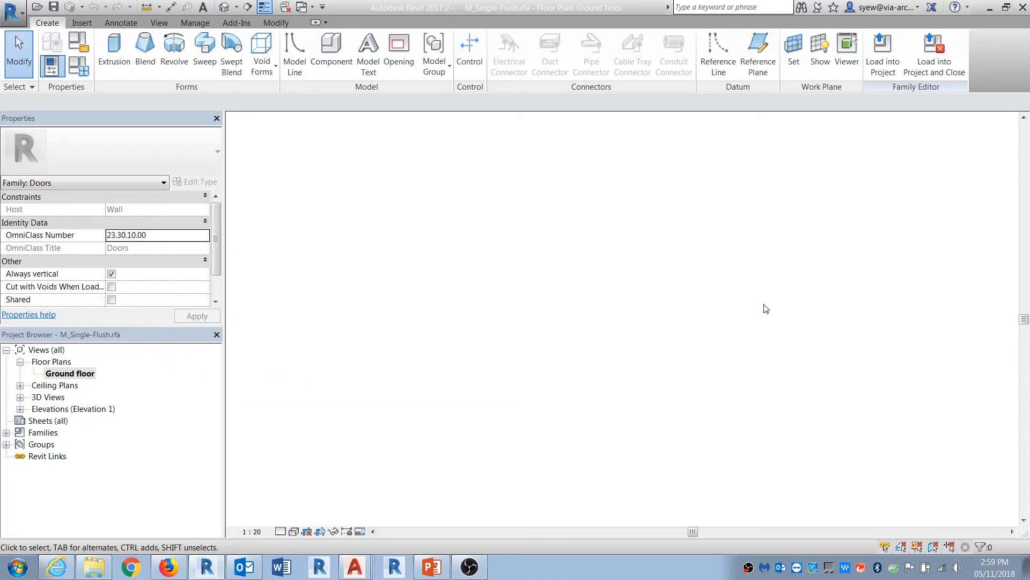
pyautogui.scroll(4, 581, 383)
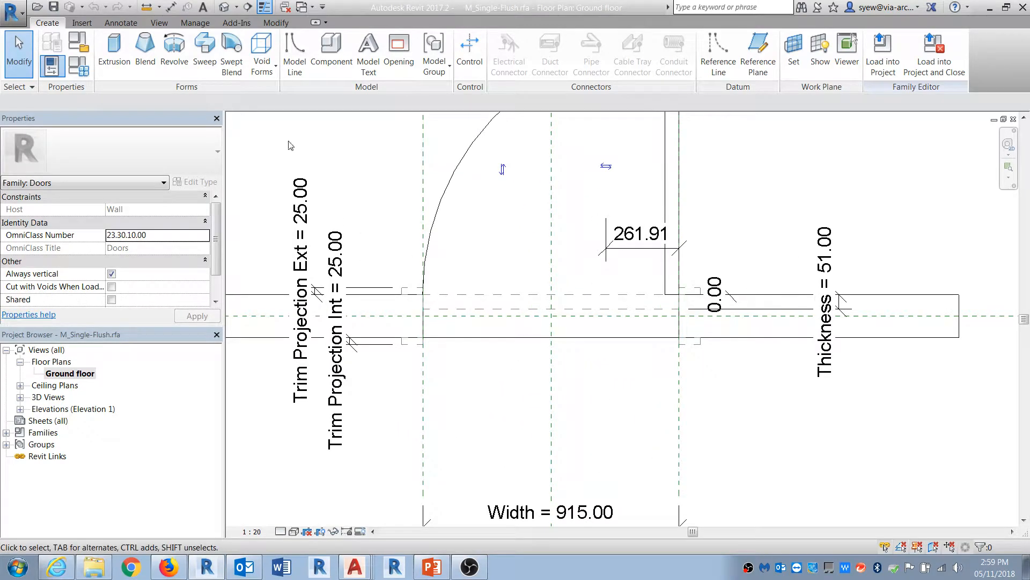
pyautogui.click(759, 54)
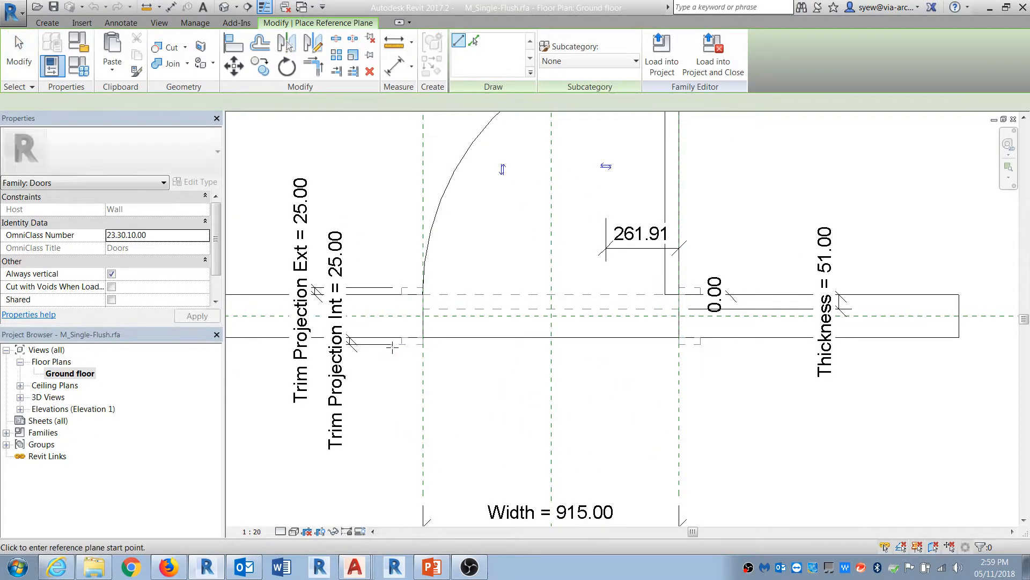
pyautogui.click(386, 325)
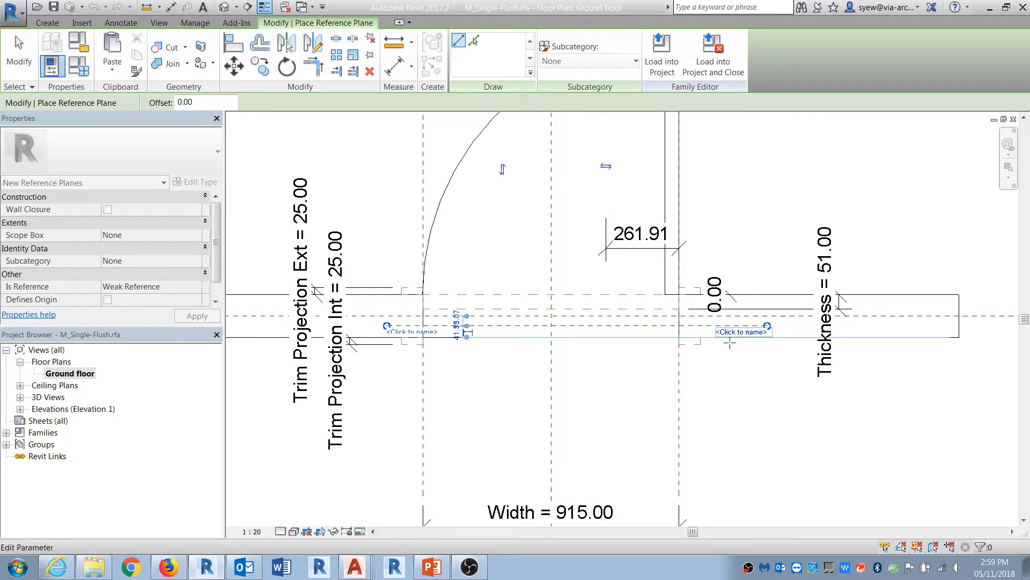
pyautogui.click(767, 325)
pyautogui.press('Escape')
pyautogui.press('Escape')
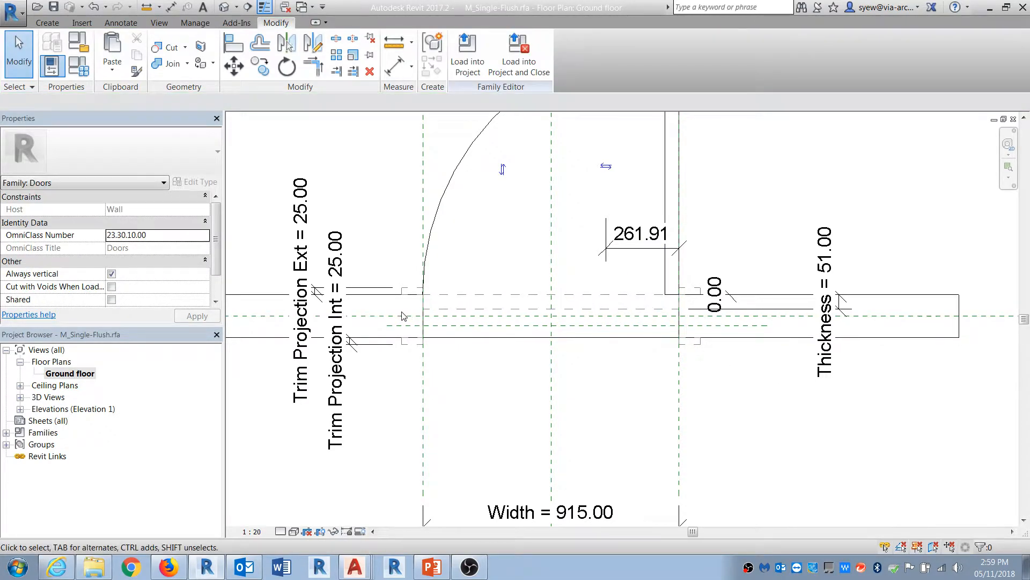
# Step: Dimension the distance between the frame's wall face line and the new reference plane
pyautogui.moveTo(410, 325); pyautogui.dragTo(533, 277, button='middle')
pyautogui.click(533, 277)
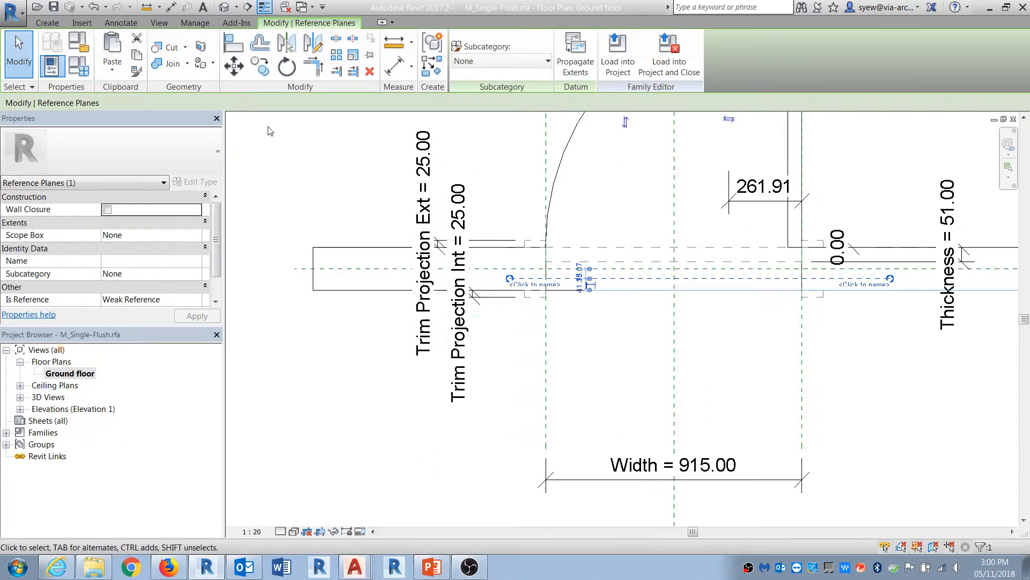
pyautogui.press('Escape')
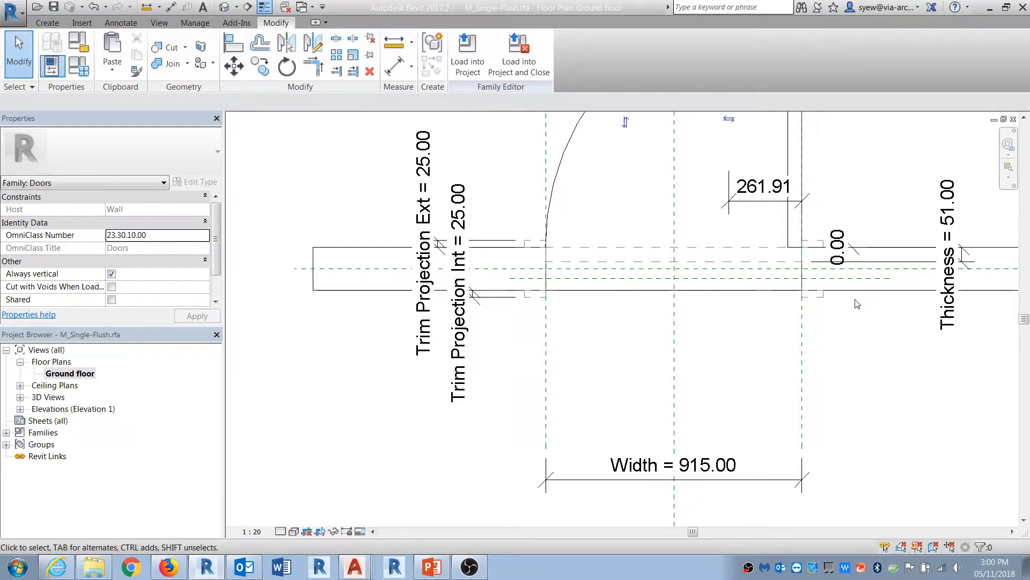
pyautogui.moveTo(857, 304); pyautogui.dragTo(763, 305, button='middle')
pyautogui.press('d')
pyautogui.press('i')
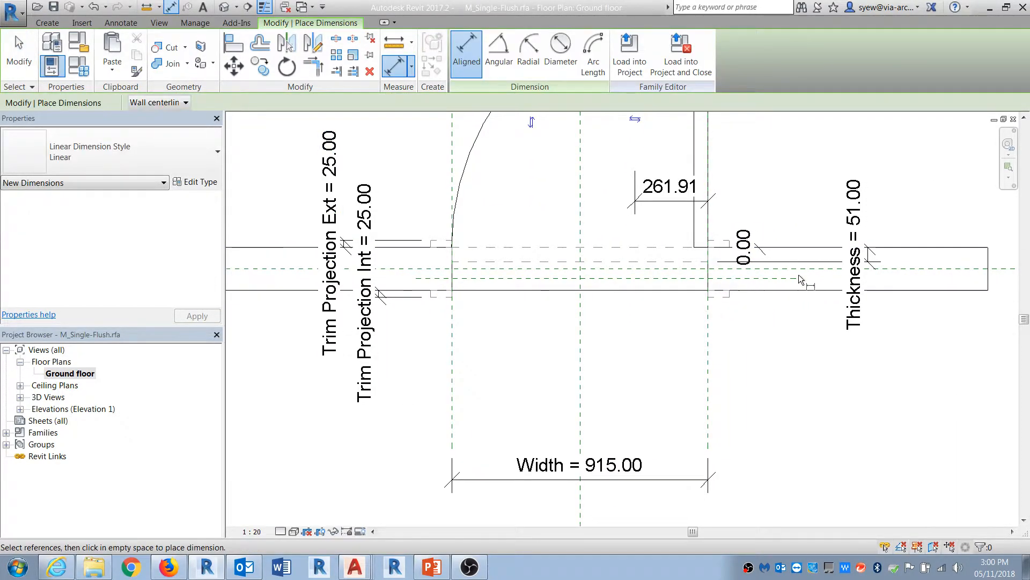
pyautogui.click(722, 247)
pyautogui.click(752, 278)
pyautogui.click(831, 346)
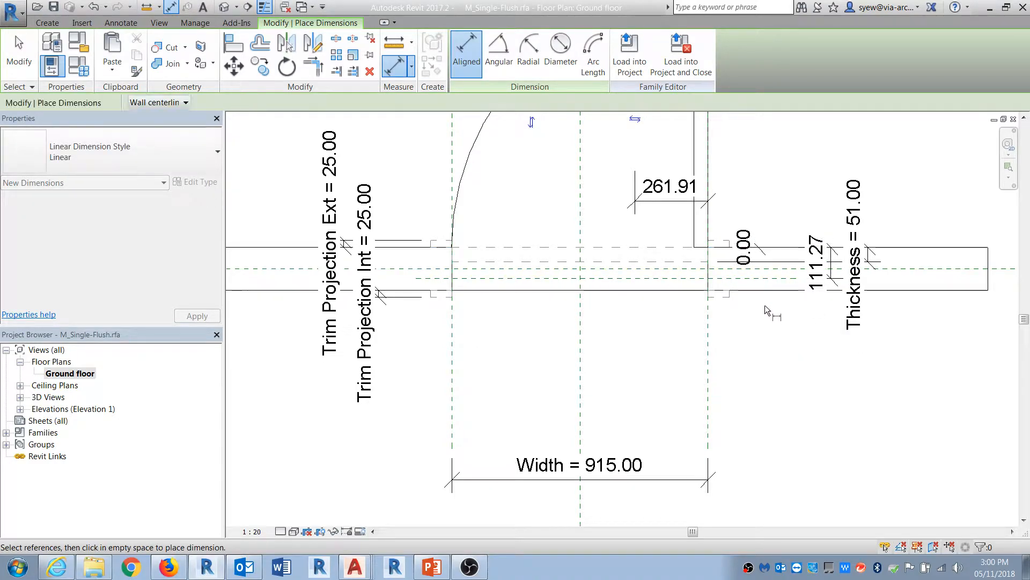
pyautogui.press('Escape')
pyautogui.press('Escape')
# Step: Set the reference plane dimension to 100 mm
pyautogui.click(742, 279)
pyautogui.click(823, 264)
pyautogui.write('100mm')
pyautogui.press('Return')
pyautogui.press('Escape')
# Step: Label the 100 mm dimension with a new type parameter named Wall Corner Finish
pyautogui.click(824, 246)
pyautogui.click(823, 239)
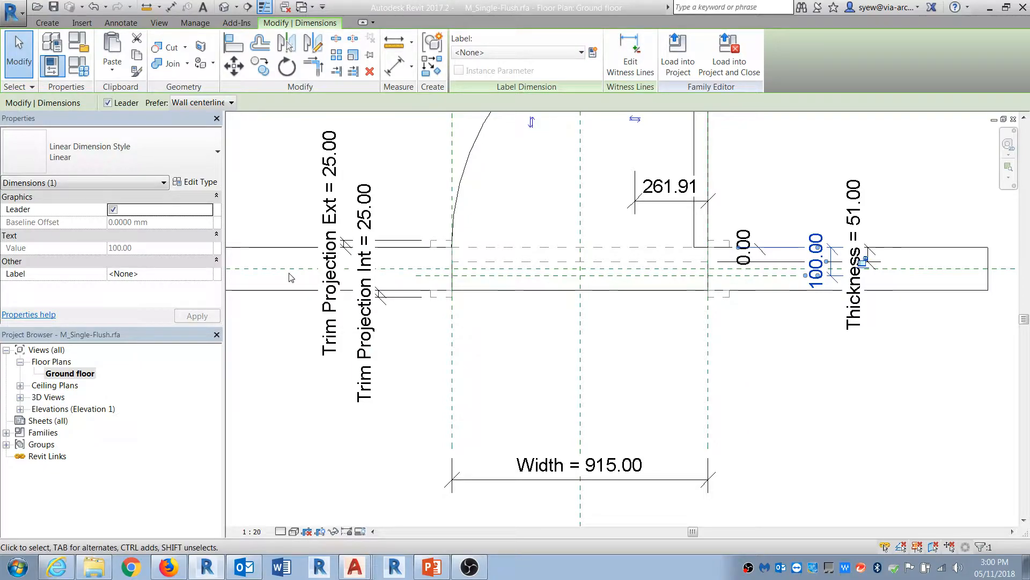
pyautogui.click(593, 52)
pyautogui.write('Wall Corner Finish')
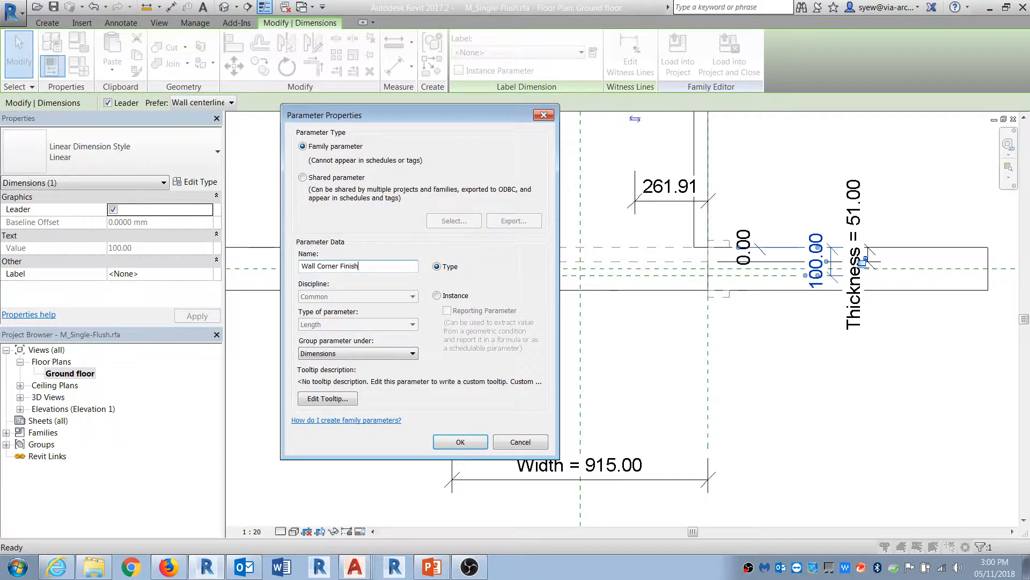
pyautogui.press('Return')
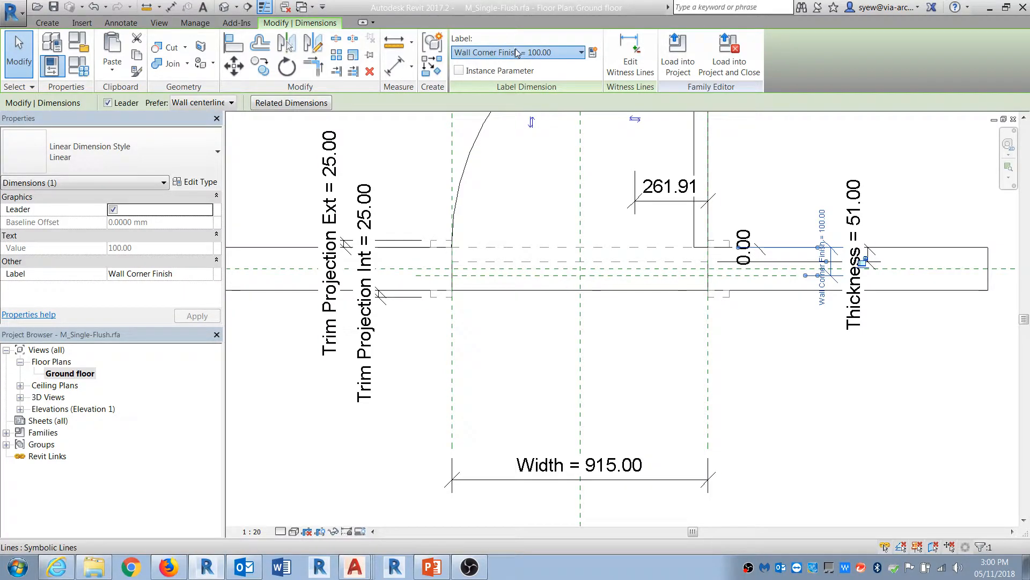
# Step: Turn on Wall Closure for the new reference plane
pyautogui.click(426, 177)
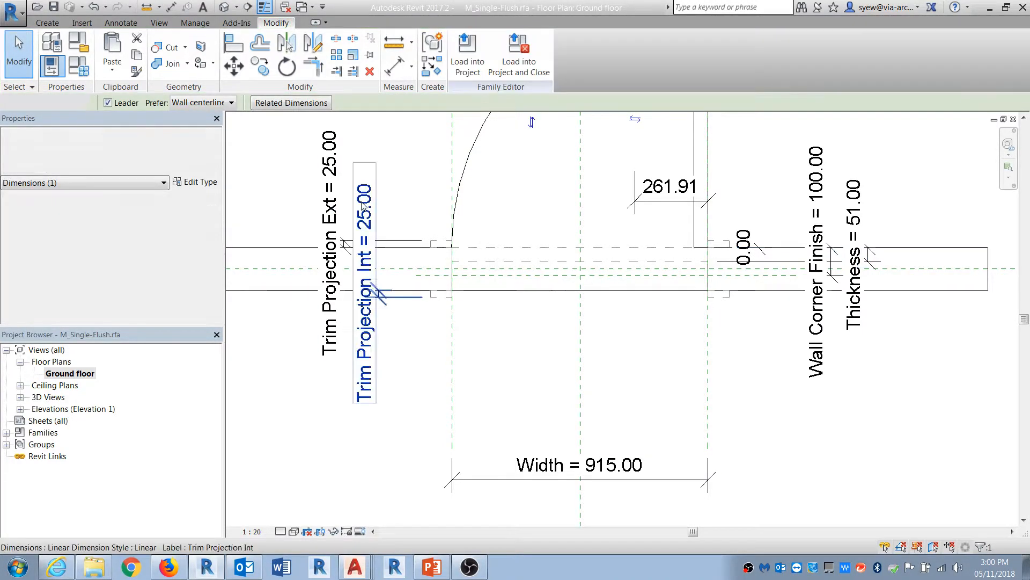
pyautogui.click(817, 241)
pyautogui.click(745, 468)
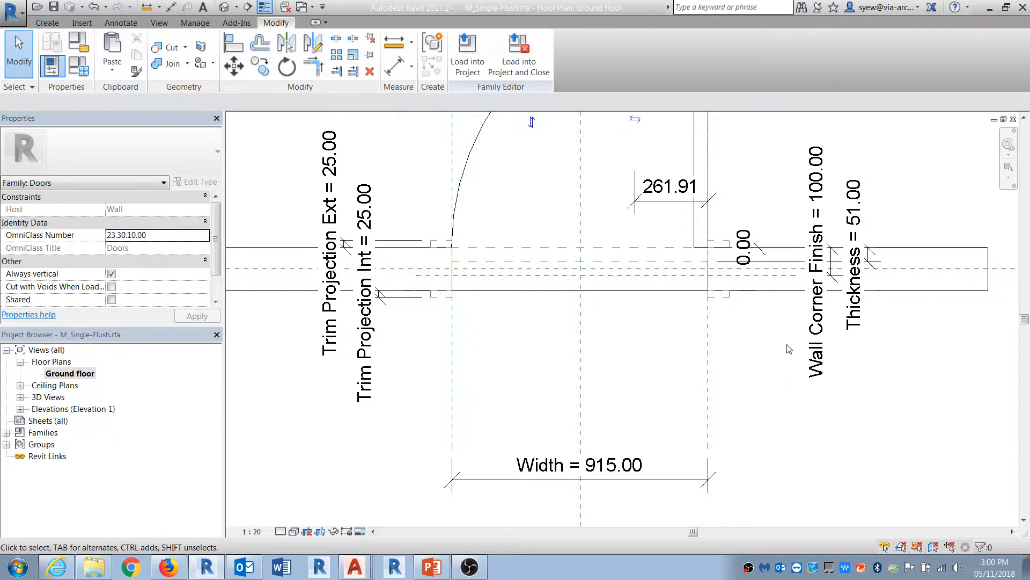
pyautogui.click(738, 286)
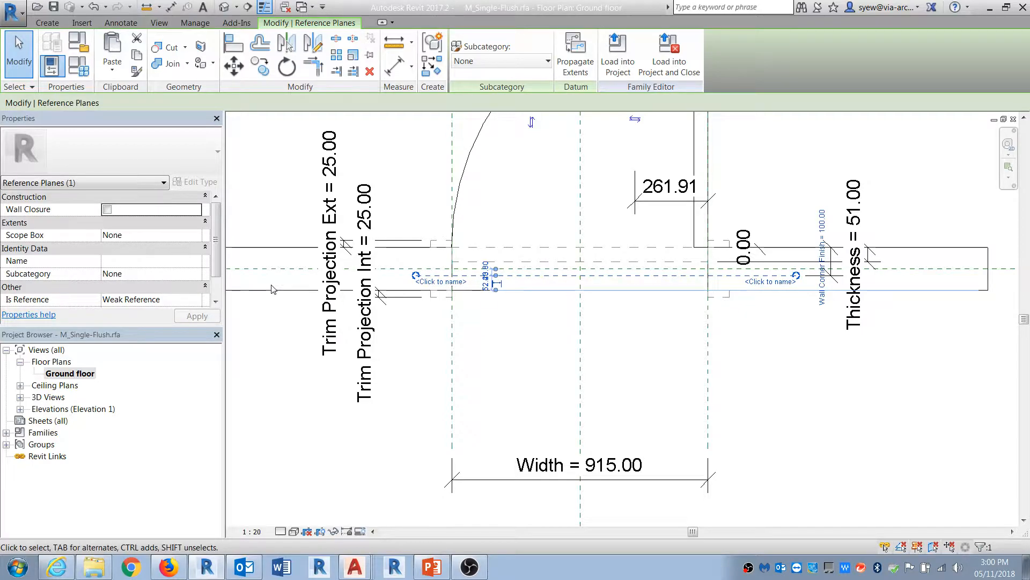
pyautogui.scroll(-2, 214, 277)
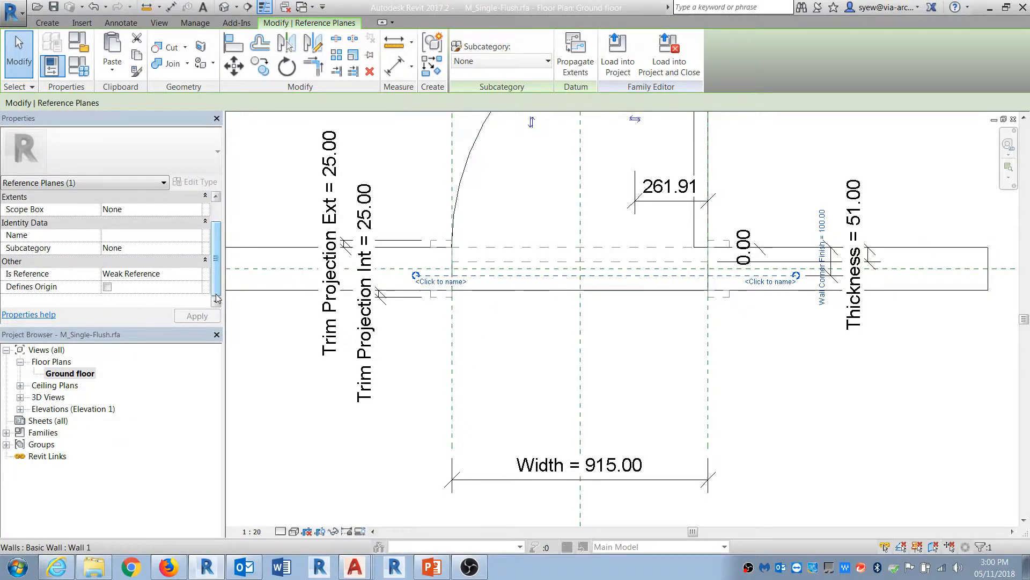
pyautogui.scroll(2, 217, 286)
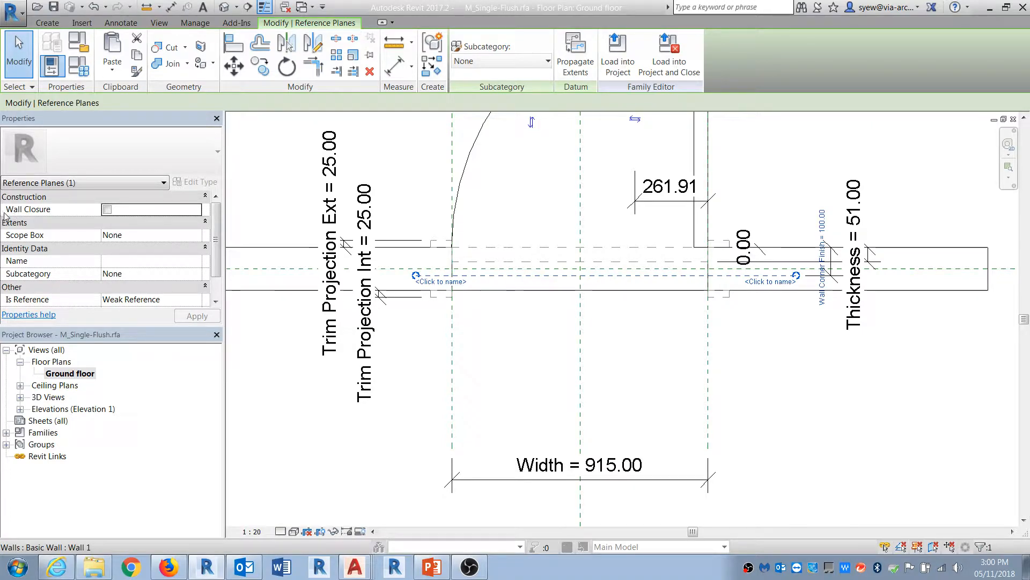
pyautogui.click(107, 211)
pyautogui.click(802, 358)
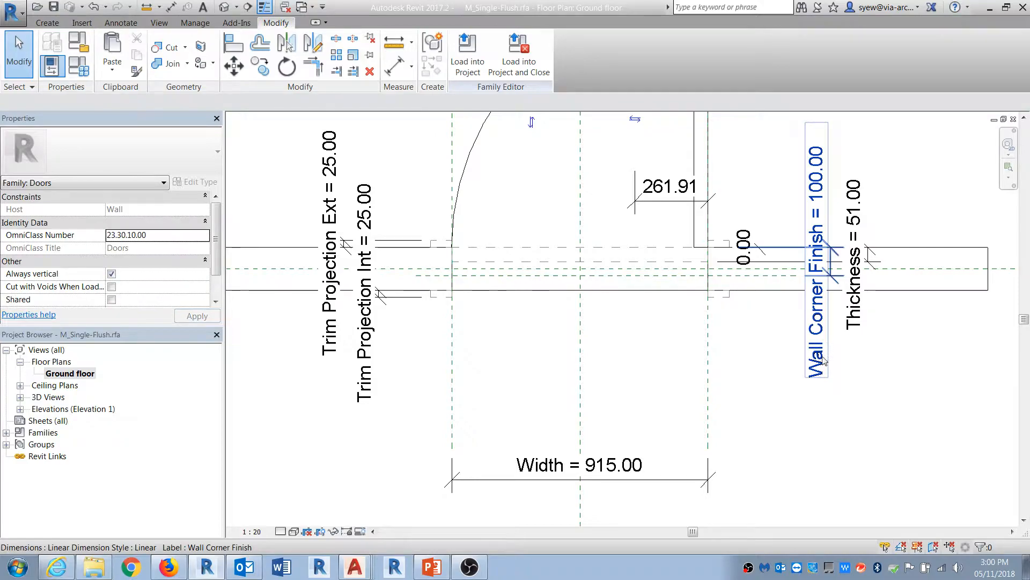
# Step: Load the edited door family into Project1, overwriting the existing version
pyautogui.click(468, 53)
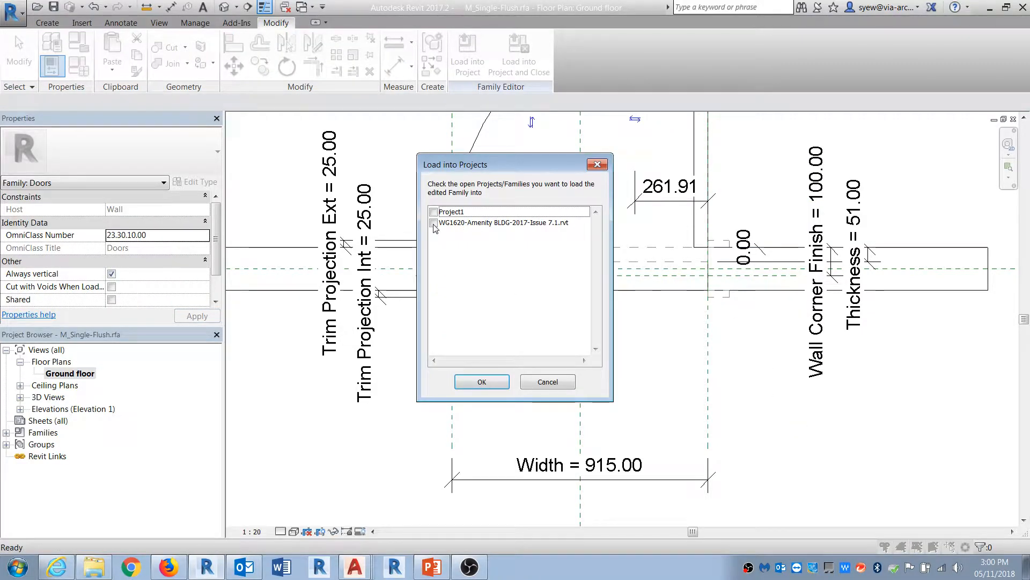
pyautogui.click(434, 212)
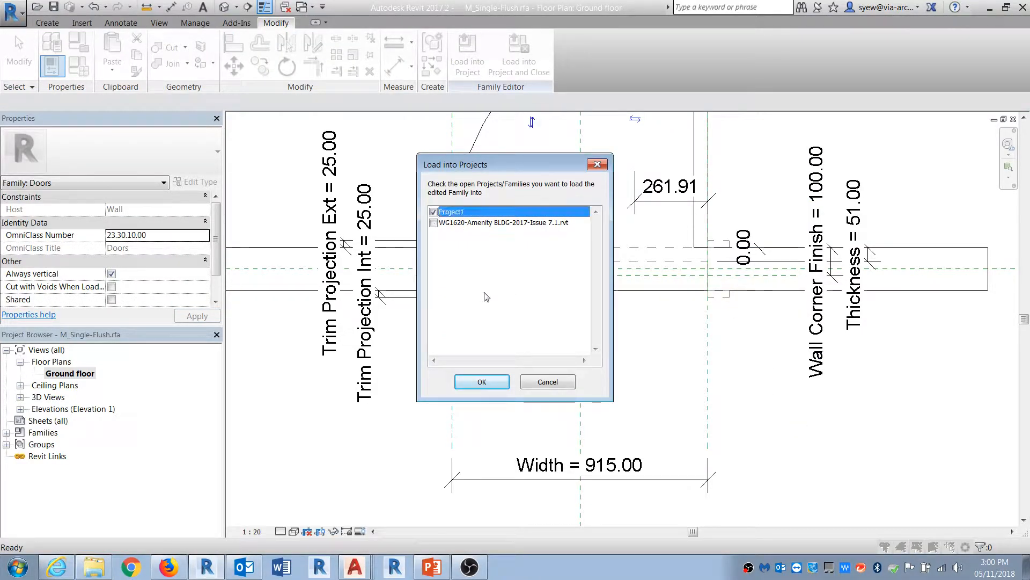
pyautogui.click(482, 381)
pyautogui.click(515, 346)
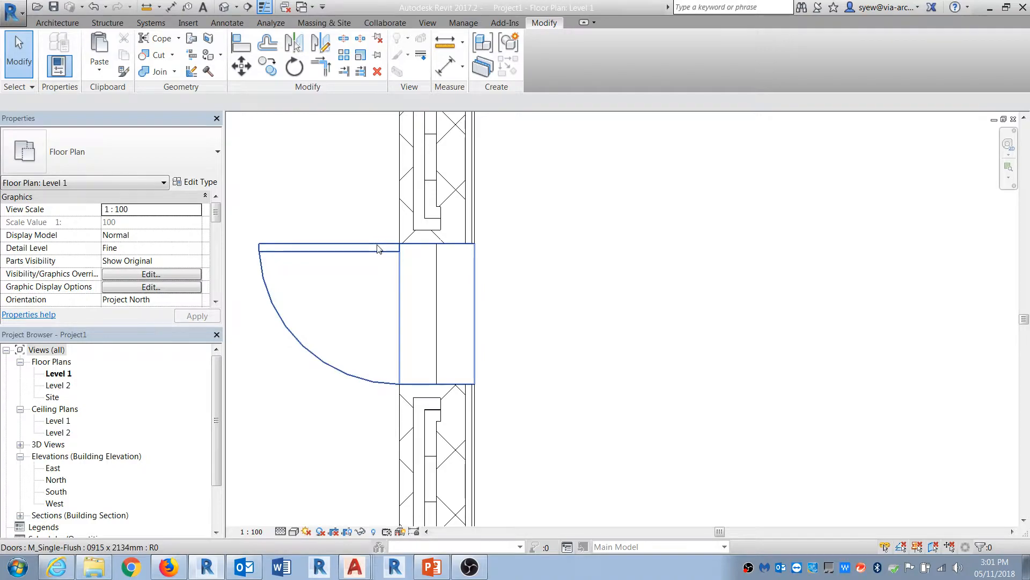
# Step: Set the placed door type's Wall Corner Finish to 200 and apply
pyautogui.click(324, 248)
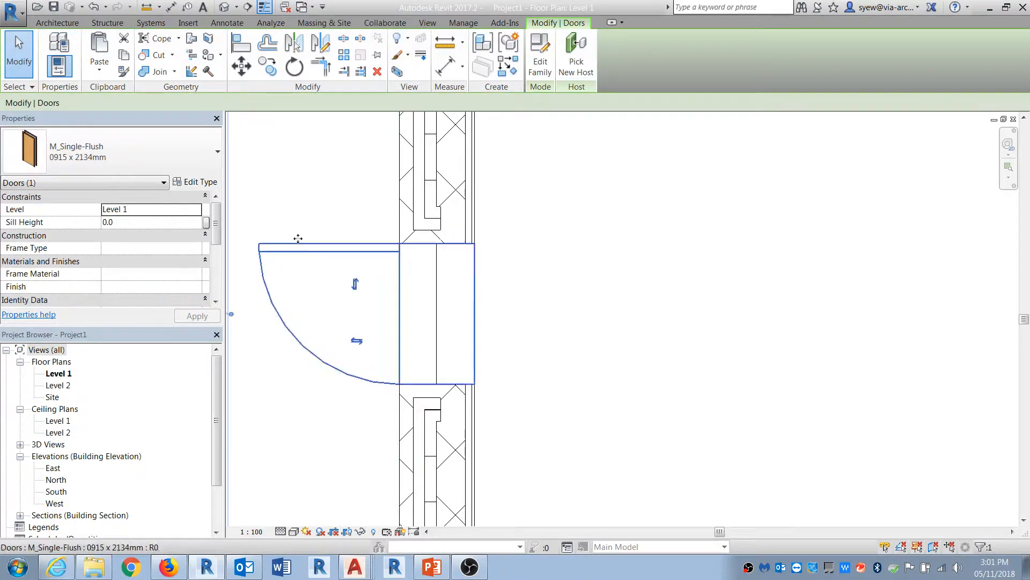
pyautogui.click(200, 183)
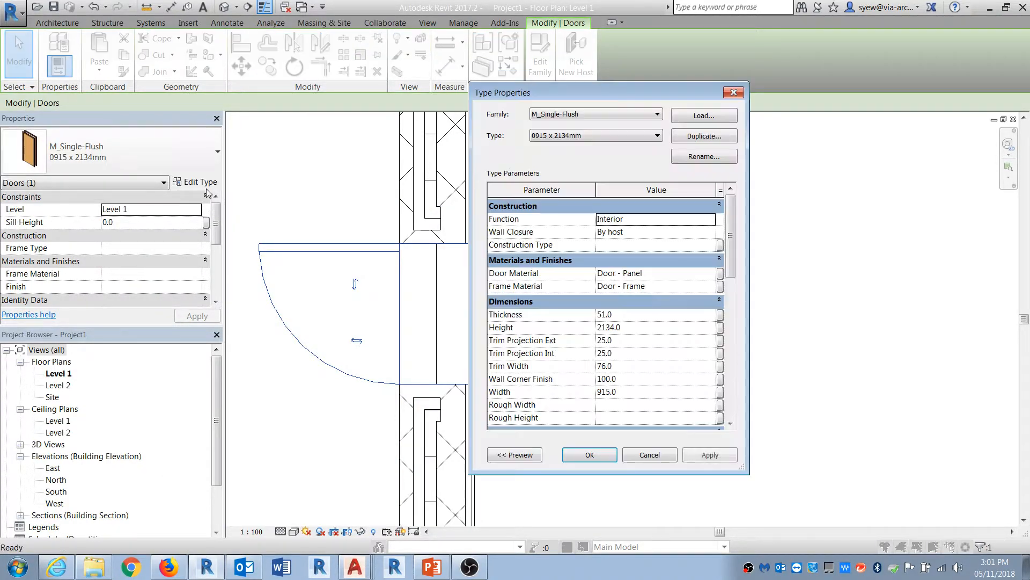
pyautogui.moveTo(729, 230); pyautogui.dragTo(728, 259)
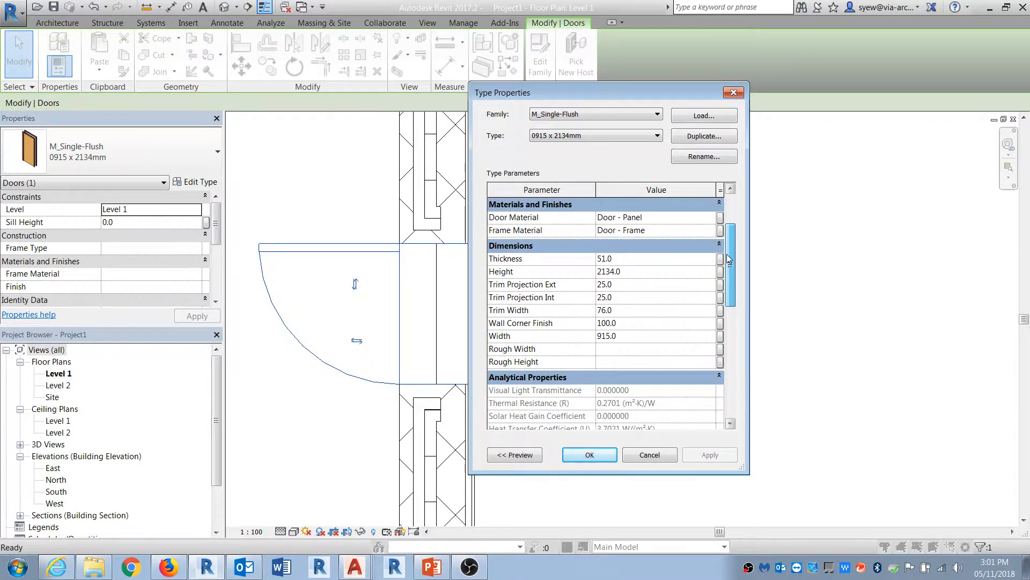
pyautogui.click(632, 323)
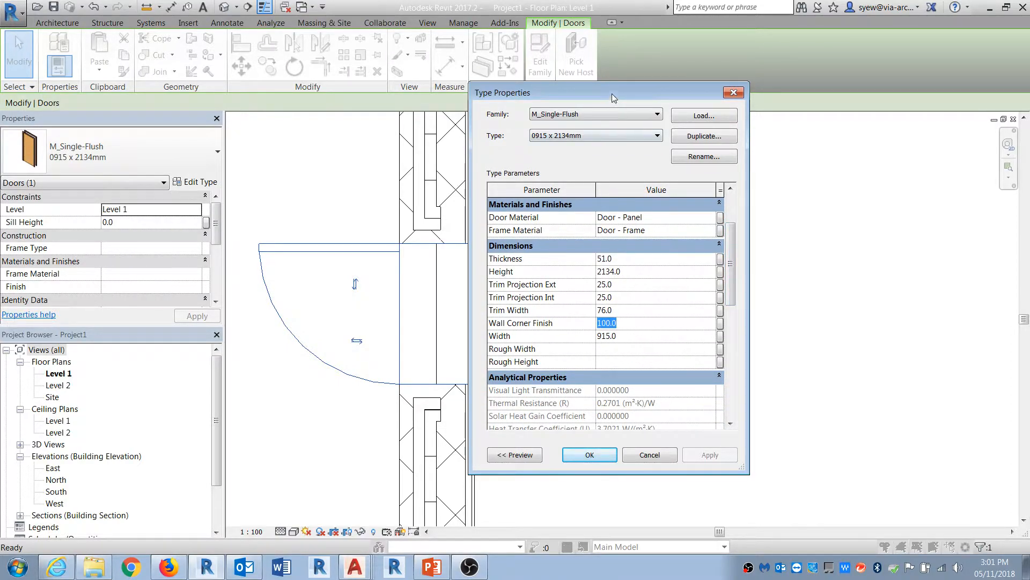
pyautogui.moveTo(612, 95); pyautogui.dragTo(711, 110)
pyautogui.write('200.0')
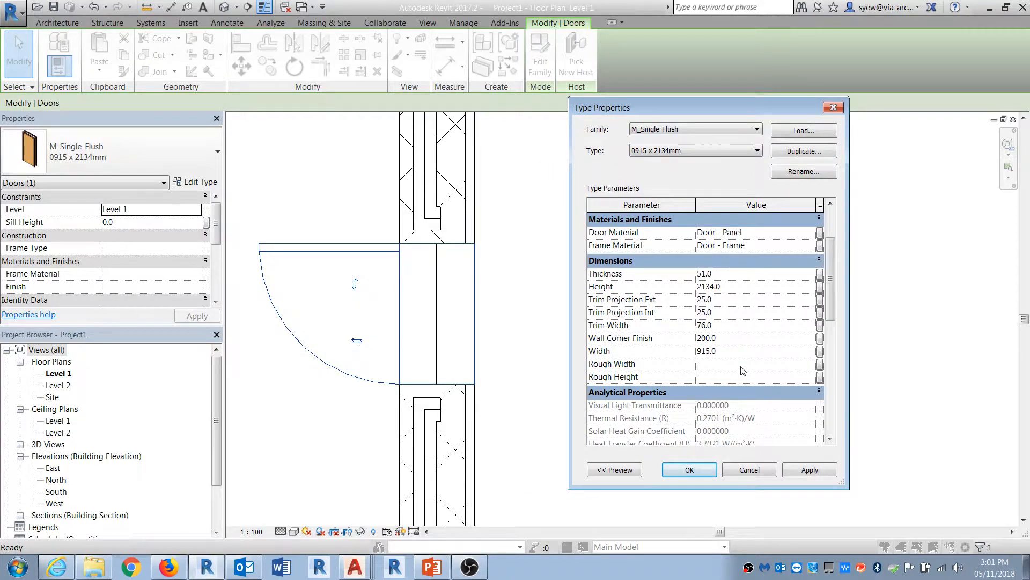
pyautogui.click(812, 471)
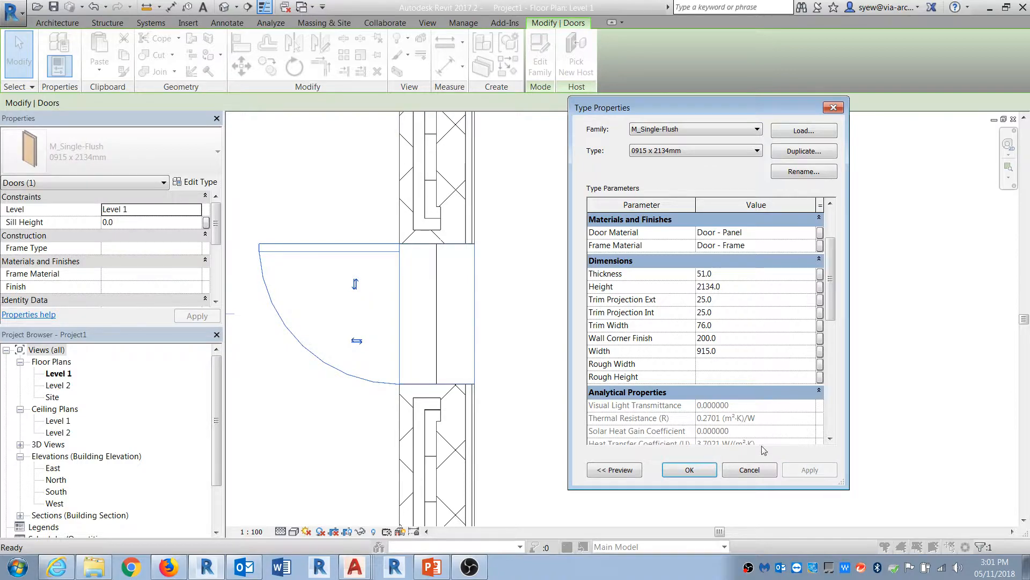
# Step: Set the door type's Wall Corner Finish to 25, apply and confirm
pyautogui.click(654, 337)
pyautogui.write('25')
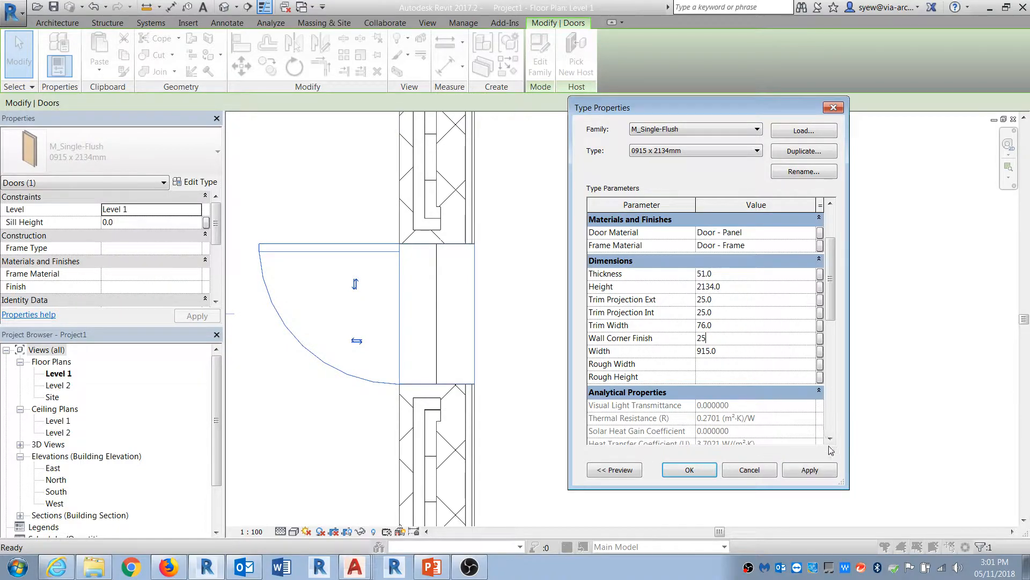
pyautogui.click(813, 471)
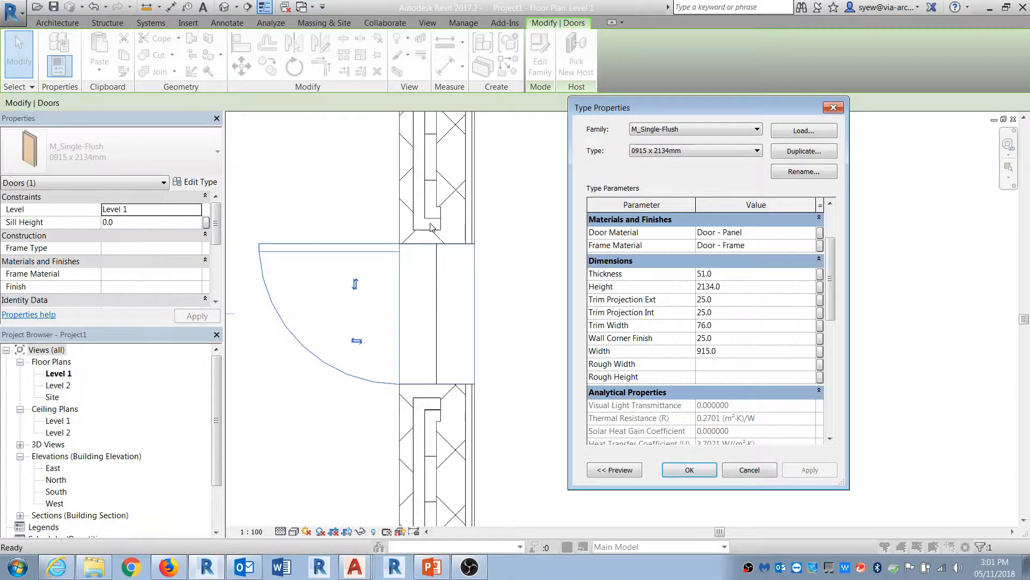
pyautogui.click(728, 336)
pyautogui.click(688, 470)
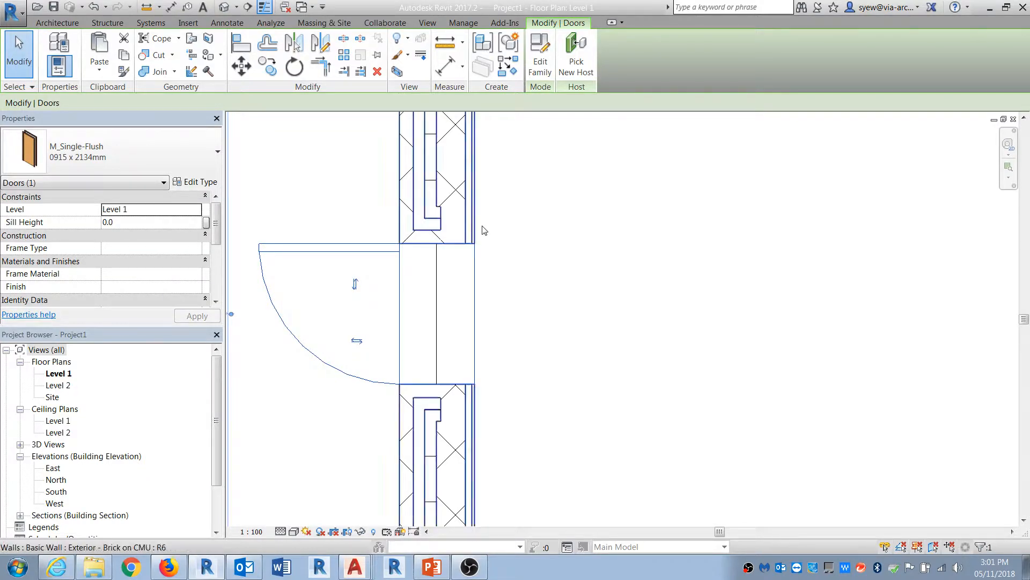
# Step: Open the placed door's family for editing
pyautogui.click(443, 230)
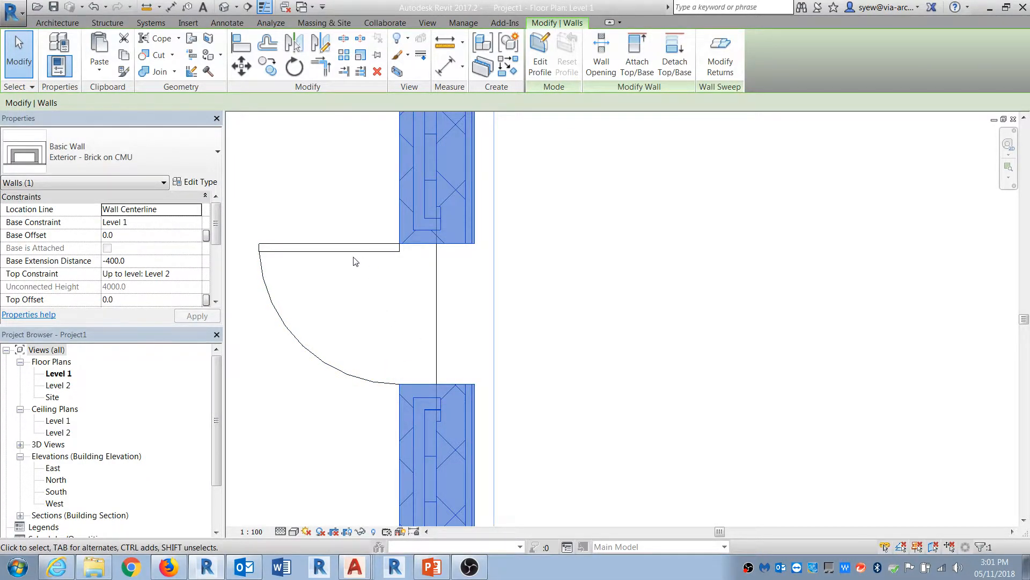
pyautogui.press('Escape')
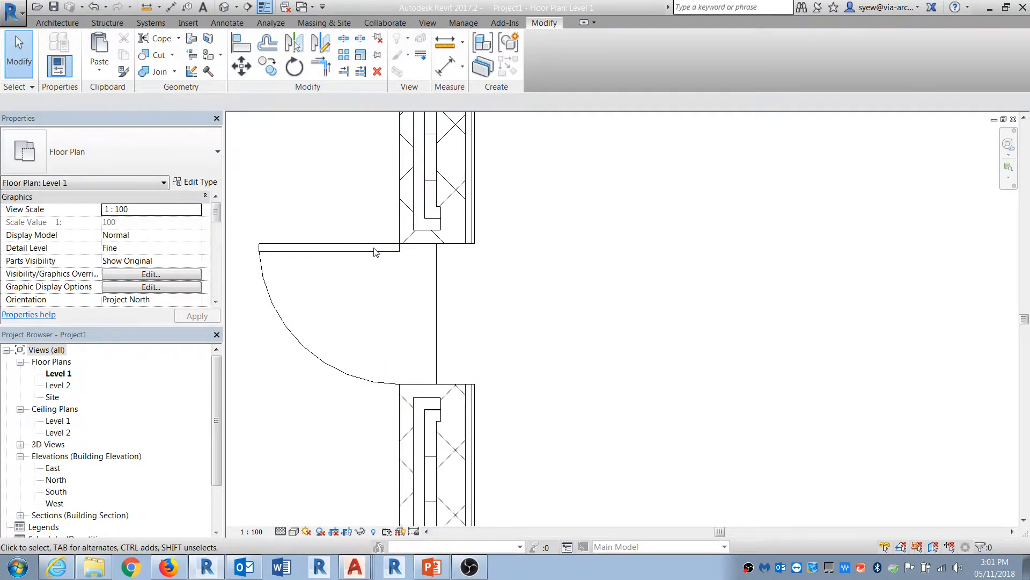
pyautogui.click(374, 251)
pyautogui.click(539, 56)
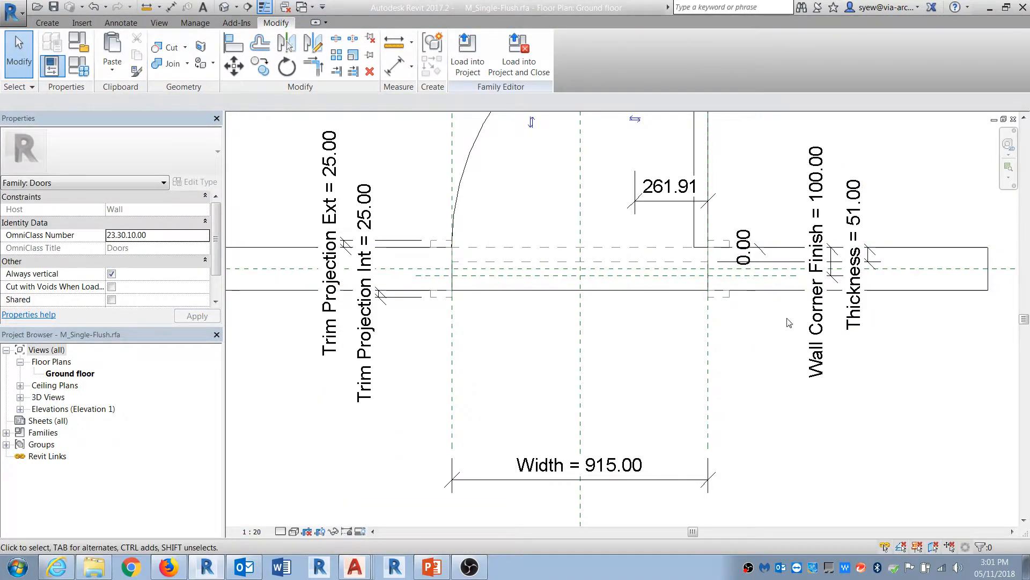
# Step: Examine the wall closure reference plane in the door family's plan view
pyautogui.click(783, 276)
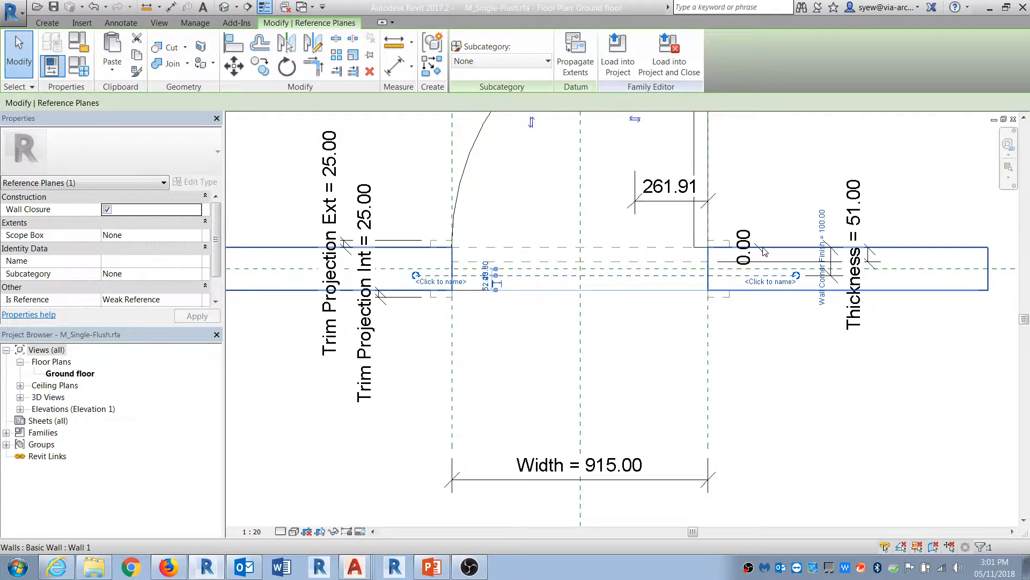
pyautogui.moveTo(744, 294); pyautogui.dragTo(557, 321, button='middle')
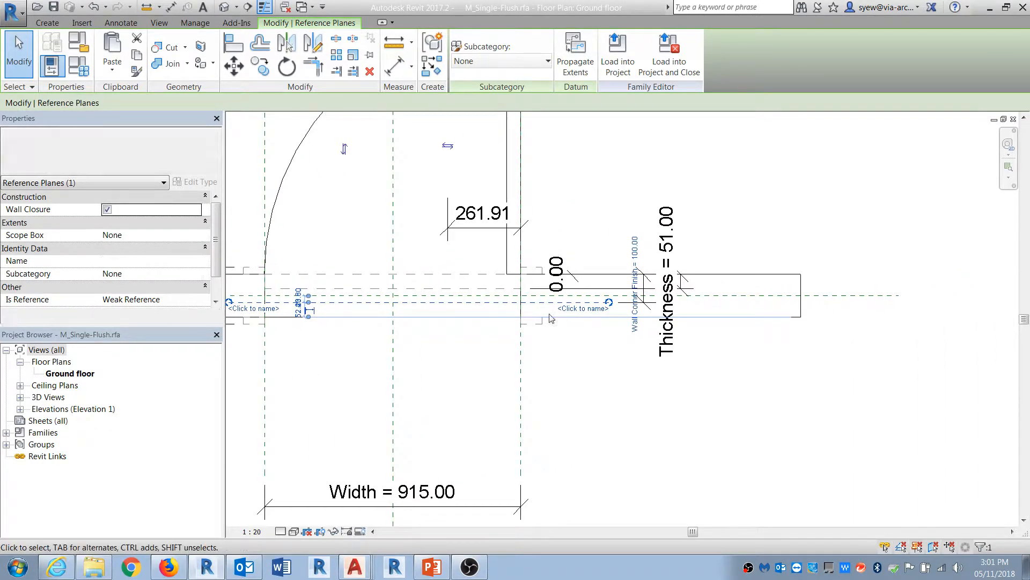
pyautogui.click(653, 373)
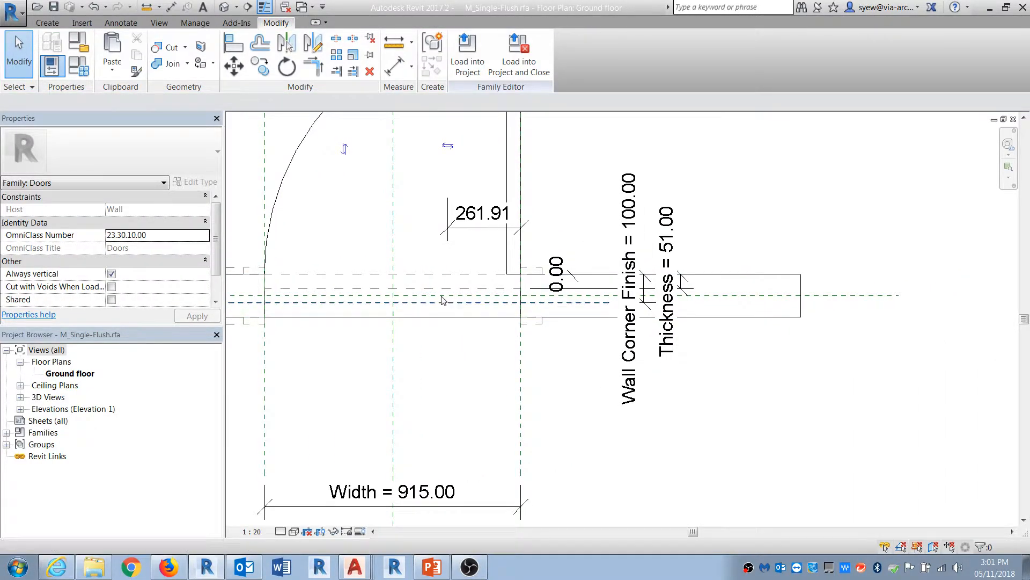
pyautogui.moveTo(384, 300); pyautogui.dragTo(549, 315, button='middle')
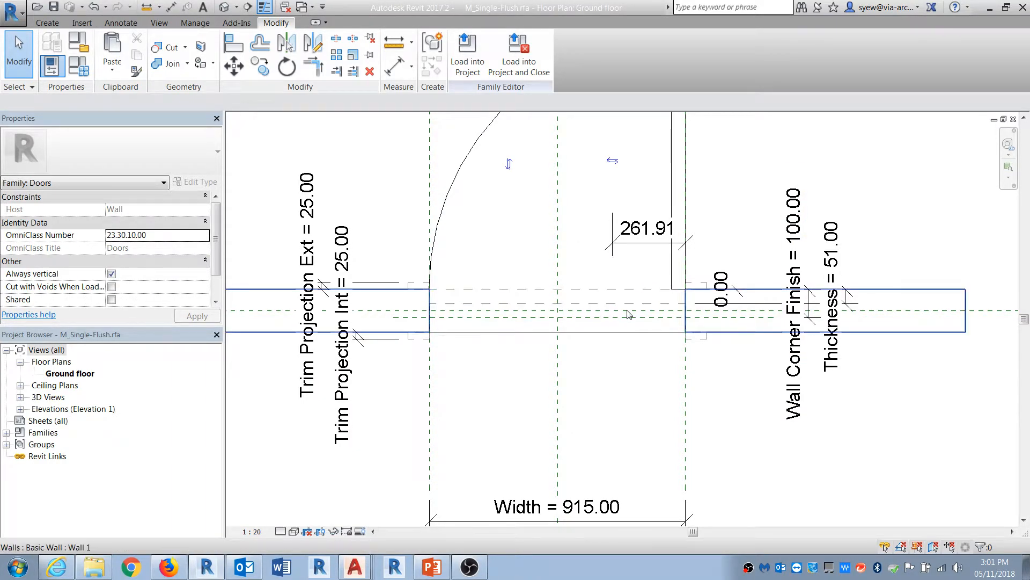
# Step: Draw a new reference plane along the wall's exterior face in the door family
pyautogui.click(47, 23)
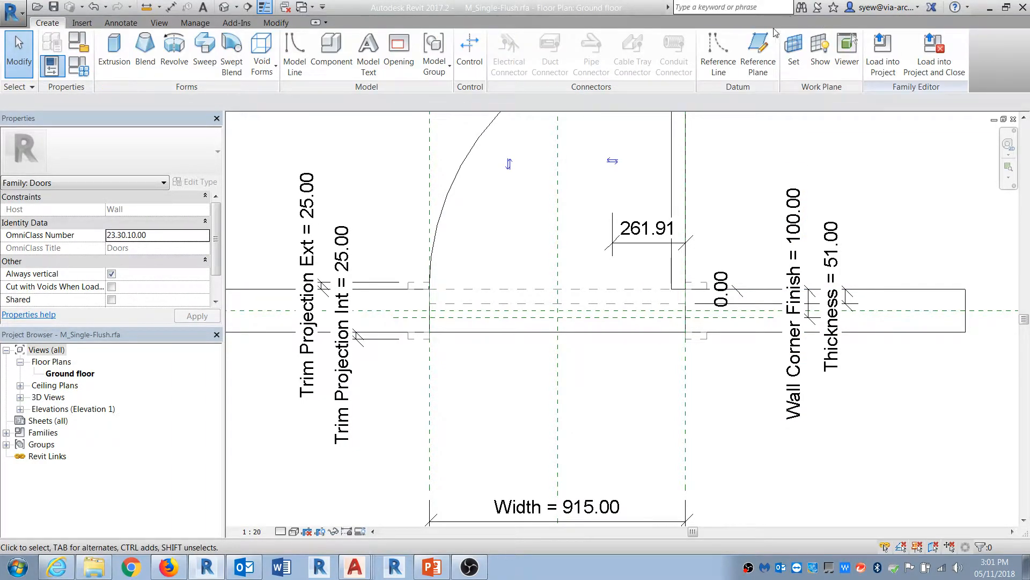
pyautogui.click(758, 51)
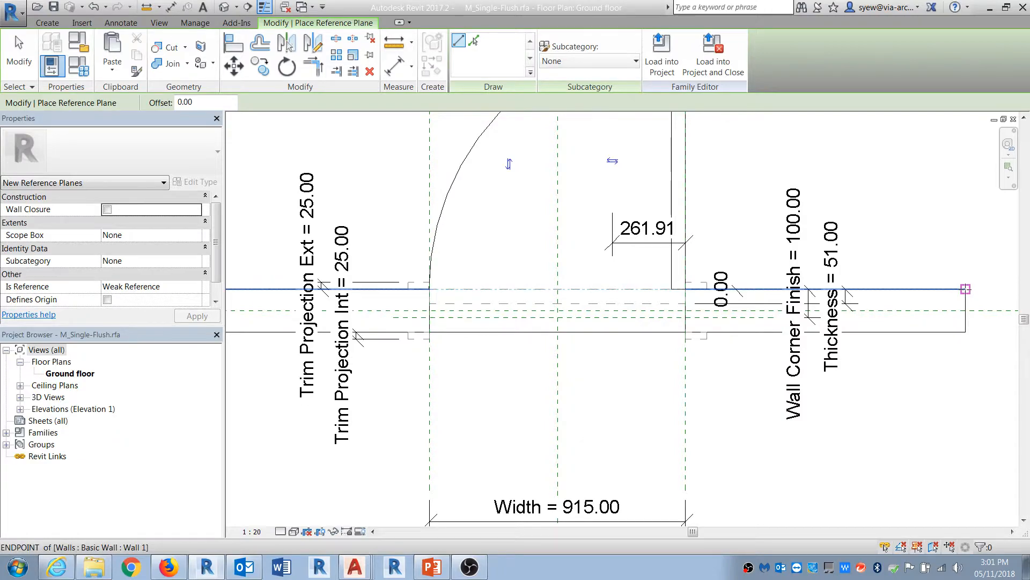
pyautogui.scroll(-3, 963, 228)
pyautogui.scroll(-1, 969, 236)
pyautogui.click(968, 259)
pyautogui.click(480, 259)
pyautogui.press('Escape')
pyautogui.press('Escape')
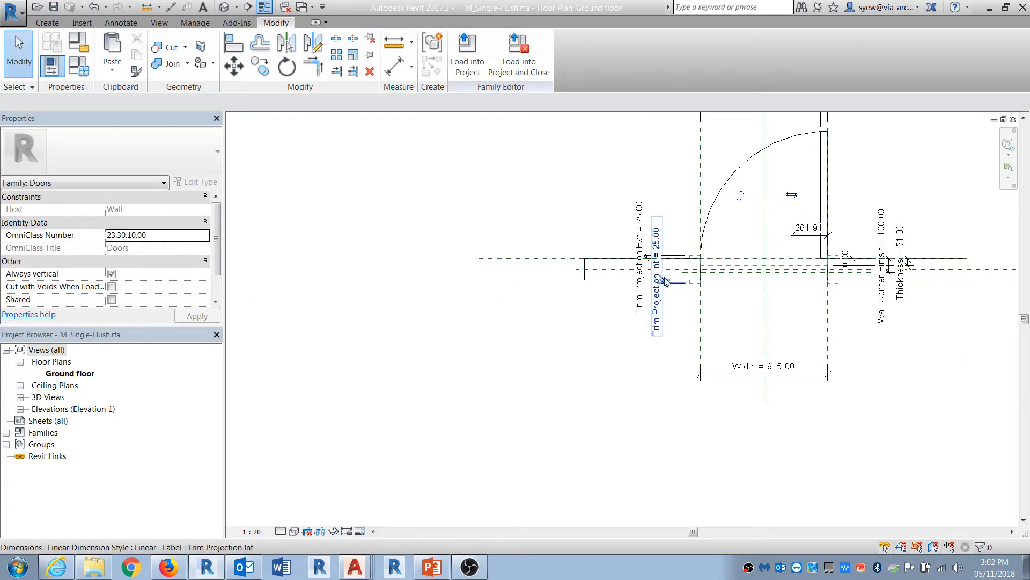
# Step: Align the new reference plane to the host wall's exterior face
pyautogui.scroll(6, 618, 273)
pyautogui.press('l')
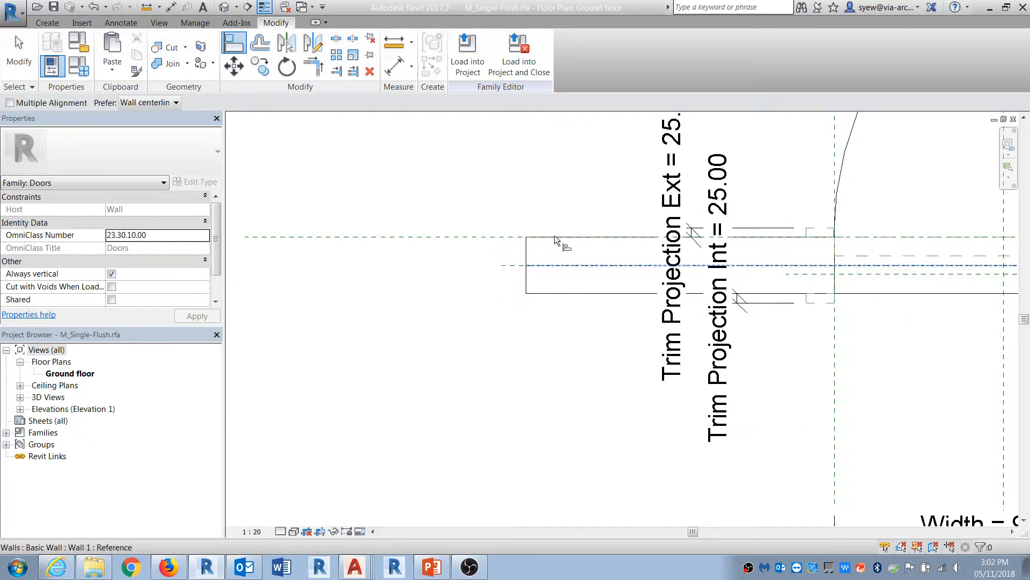
pyautogui.click(553, 237)
pyautogui.click(485, 237)
pyautogui.scroll(-4, 187, 237)
pyautogui.press('Escape')
pyautogui.press('Escape')
pyautogui.scroll(3, 845, 175)
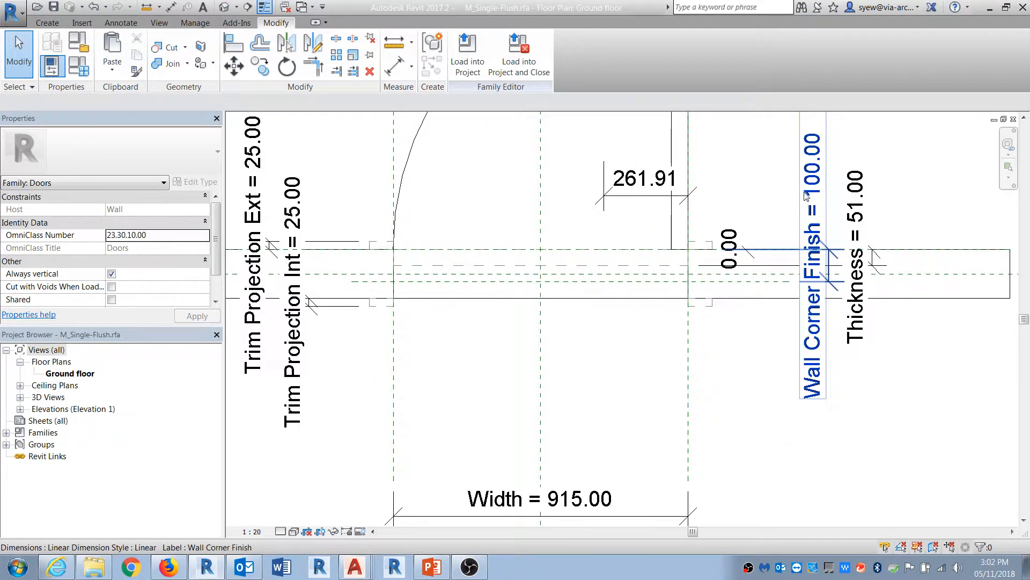
pyautogui.click(809, 208)
pyautogui.scroll(-3, 814, 252)
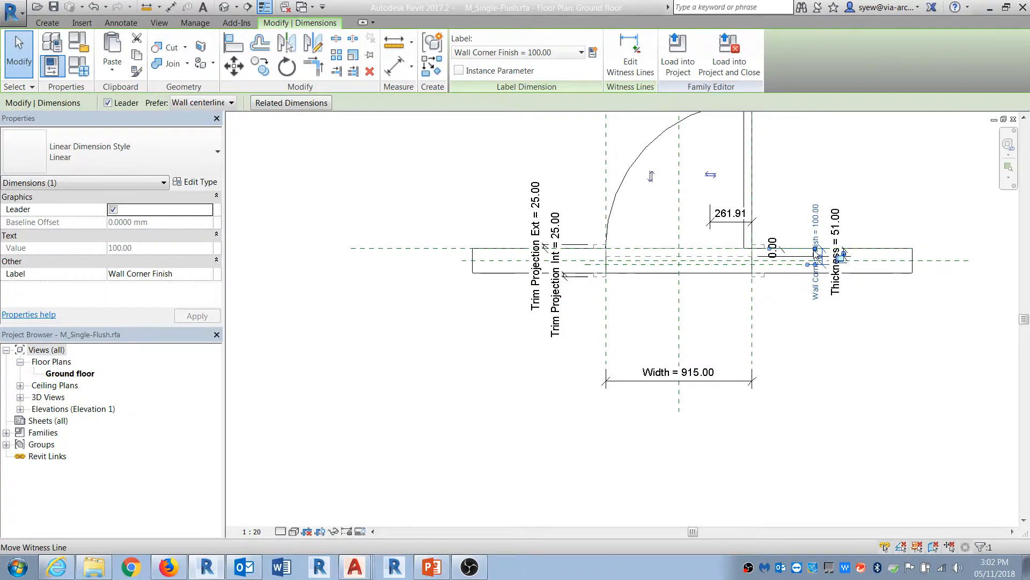
pyautogui.hotkey('ctrl', 'z')
pyautogui.scroll(3, 825, 227)
pyautogui.click(825, 231)
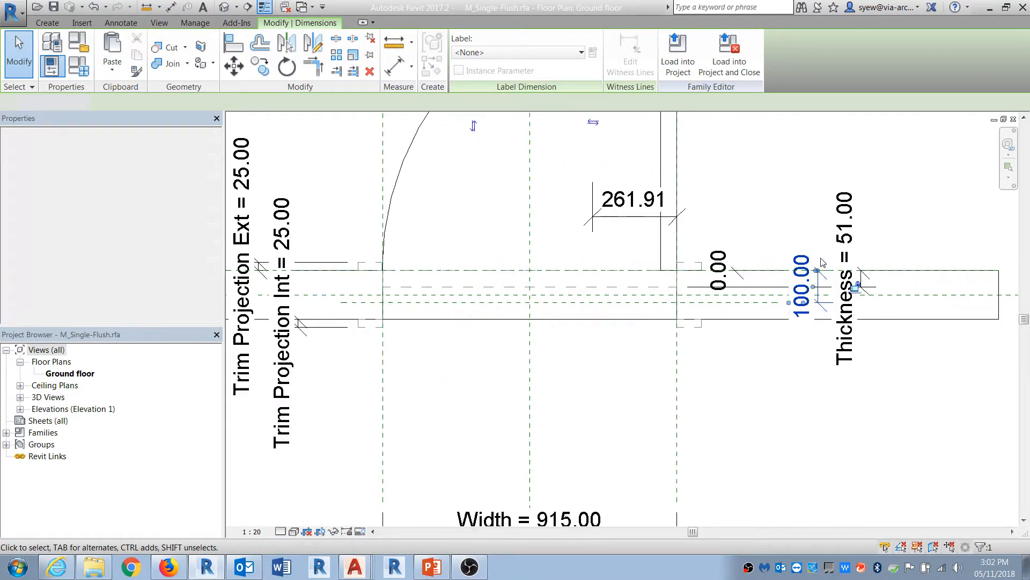
pyautogui.click(805, 264)
pyautogui.click(524, 53)
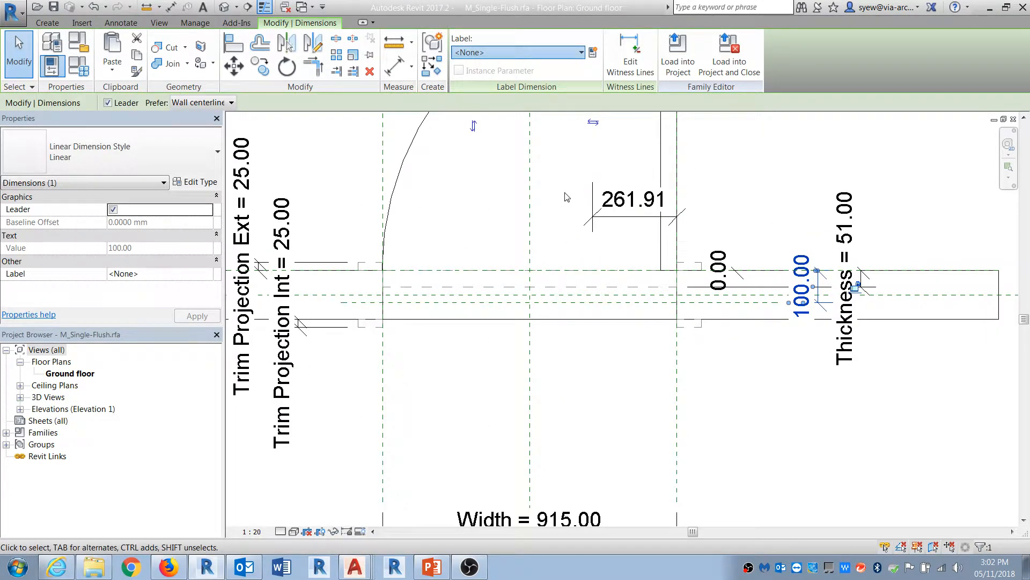
pyautogui.click(549, 211)
pyautogui.click(807, 378)
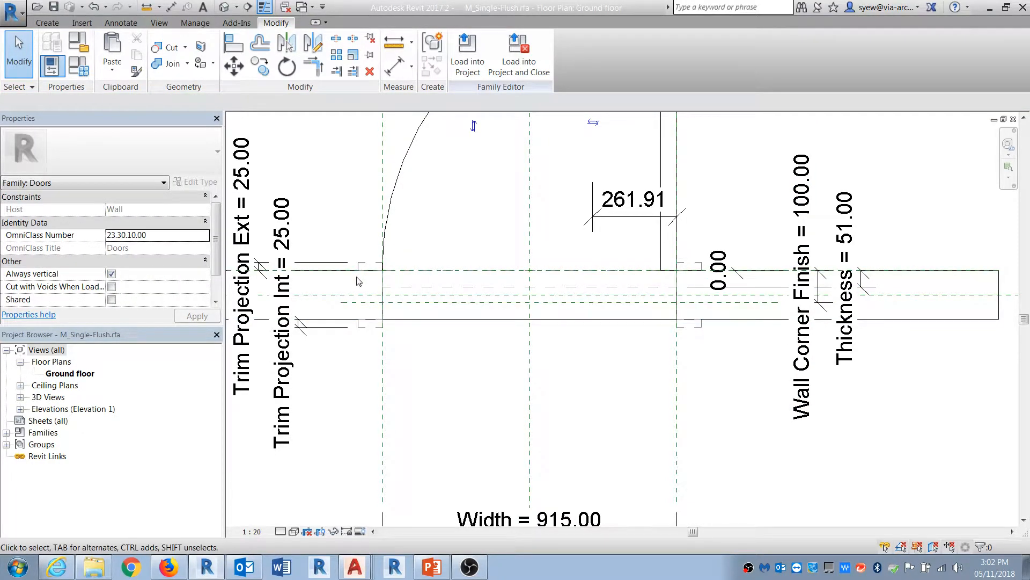
# Step: Set the new exterior reference plane's Is Reference property to Front
pyautogui.moveTo(534, 368); pyautogui.dragTo(812, 372, button='middle')
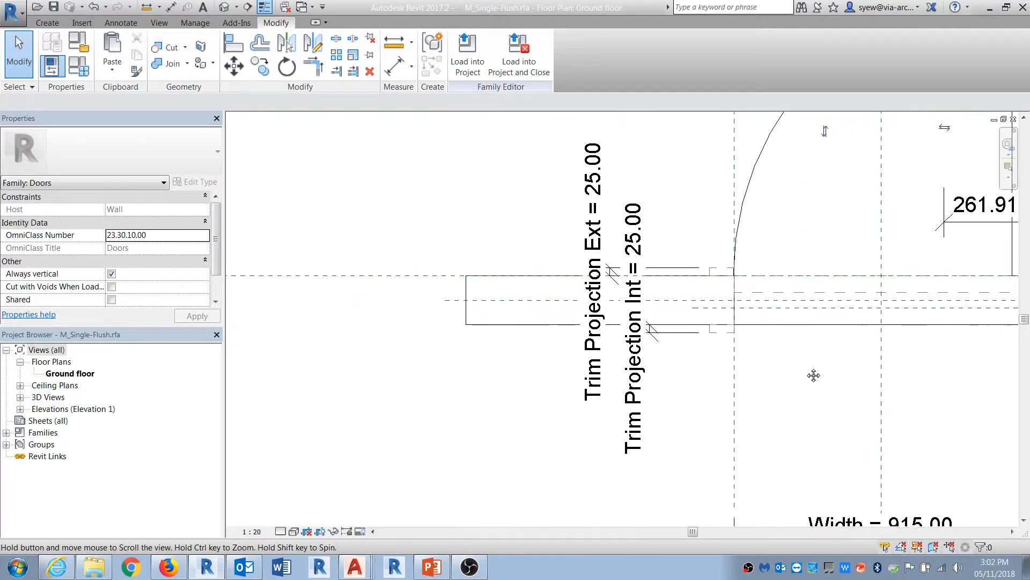
pyautogui.click(390, 277)
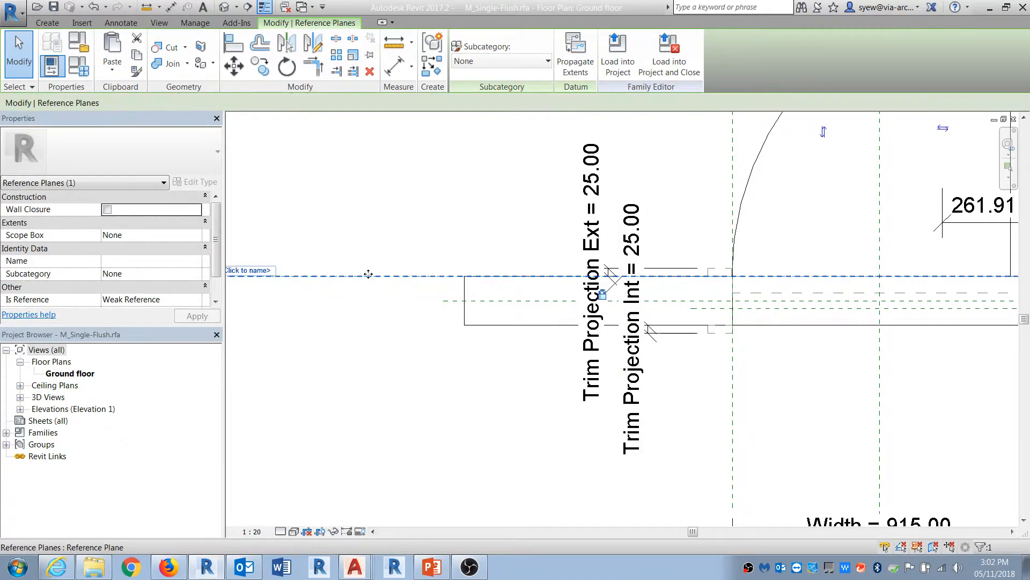
pyautogui.click(215, 301)
pyautogui.click(190, 288)
pyautogui.click(197, 287)
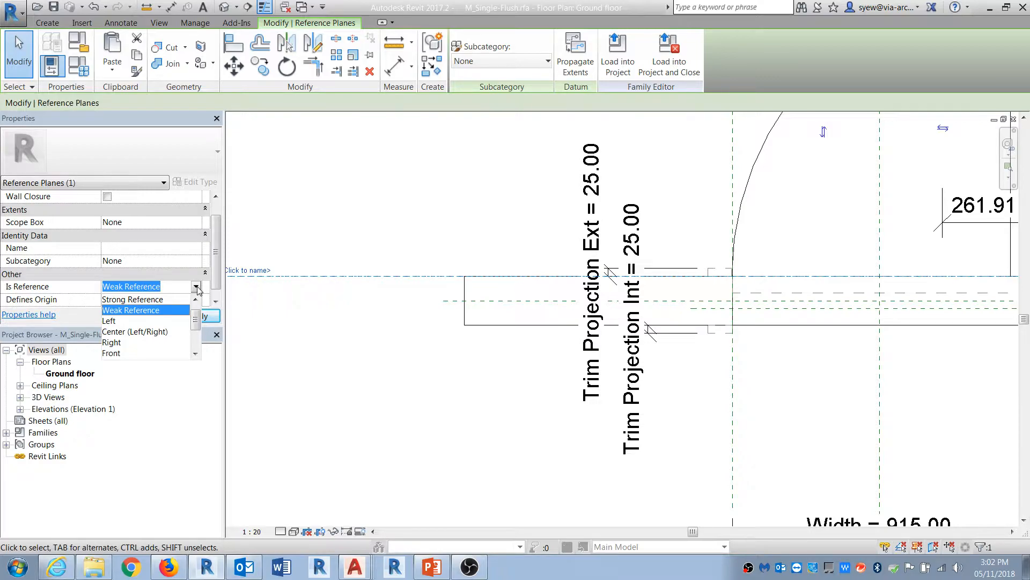
pyautogui.click(169, 352)
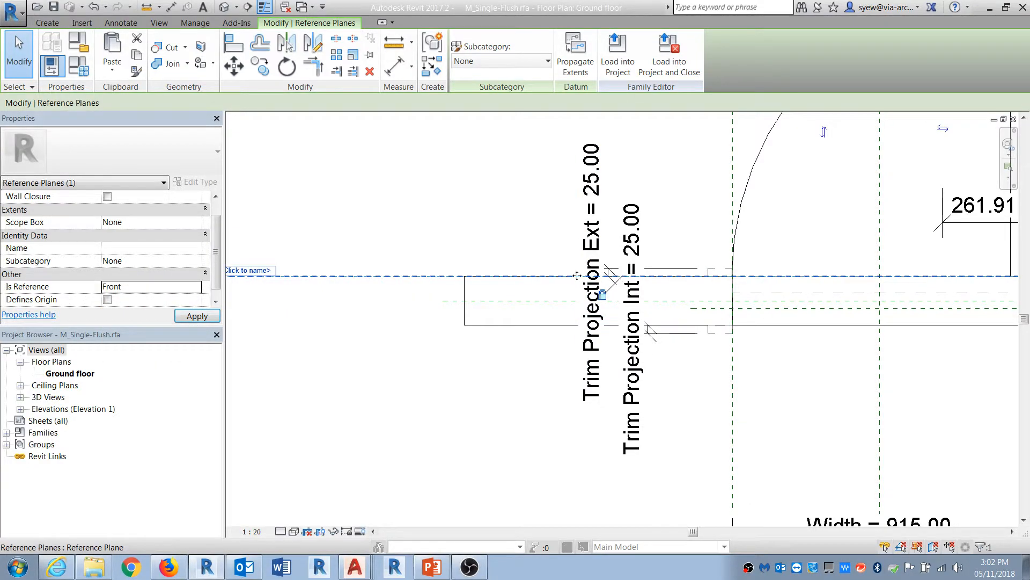
pyautogui.scroll(-2, 306, 274)
pyautogui.scroll(2, 852, 271)
pyautogui.click(852, 270)
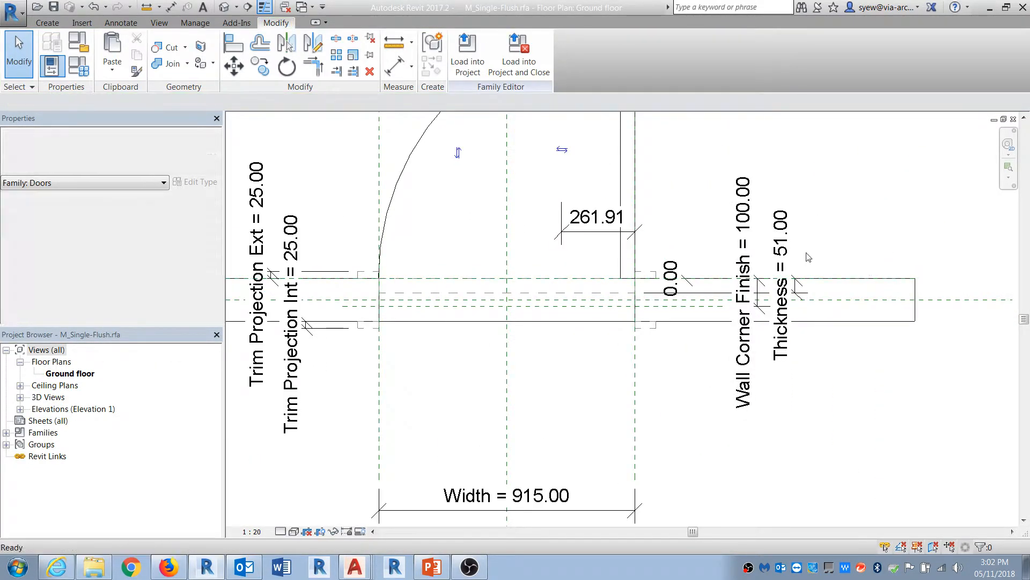
# Step: Load the edited door family into Project1, overwriting the existing version
pyautogui.click(467, 54)
pyautogui.click(482, 381)
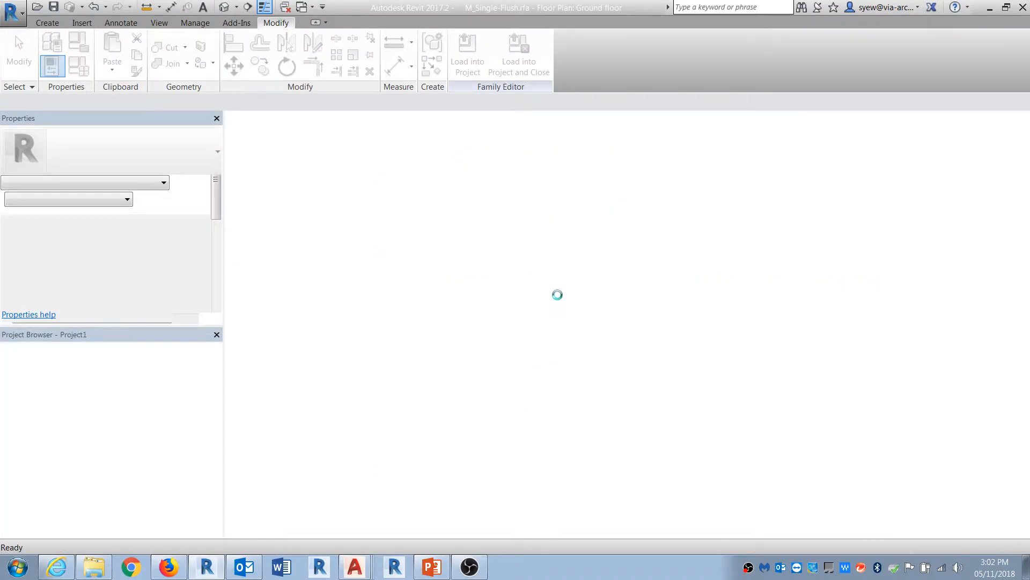
pyautogui.click(456, 234)
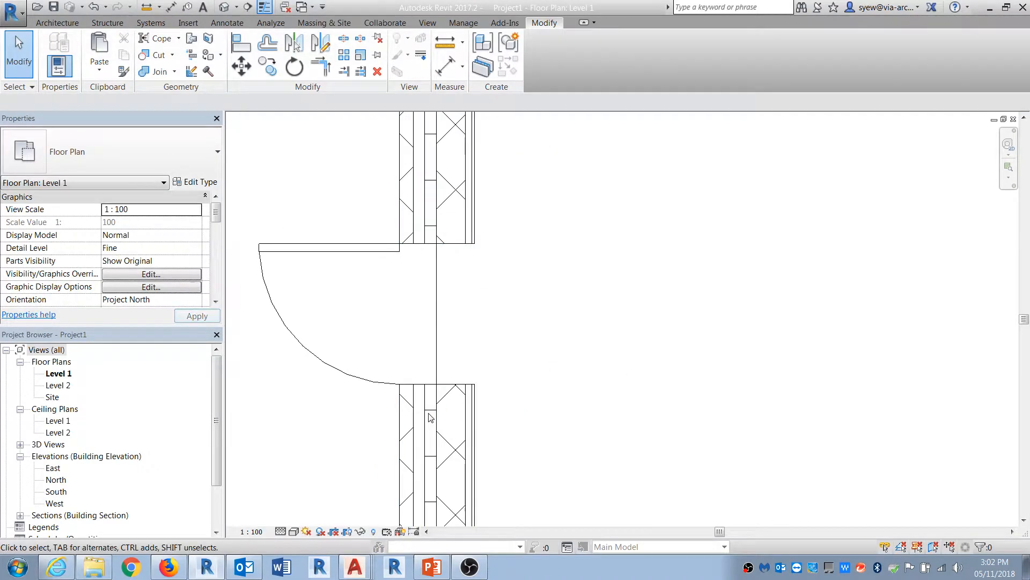
# Step: Set the placed door type's Wall Corner Finish to 150 and apply
pyautogui.click(387, 383)
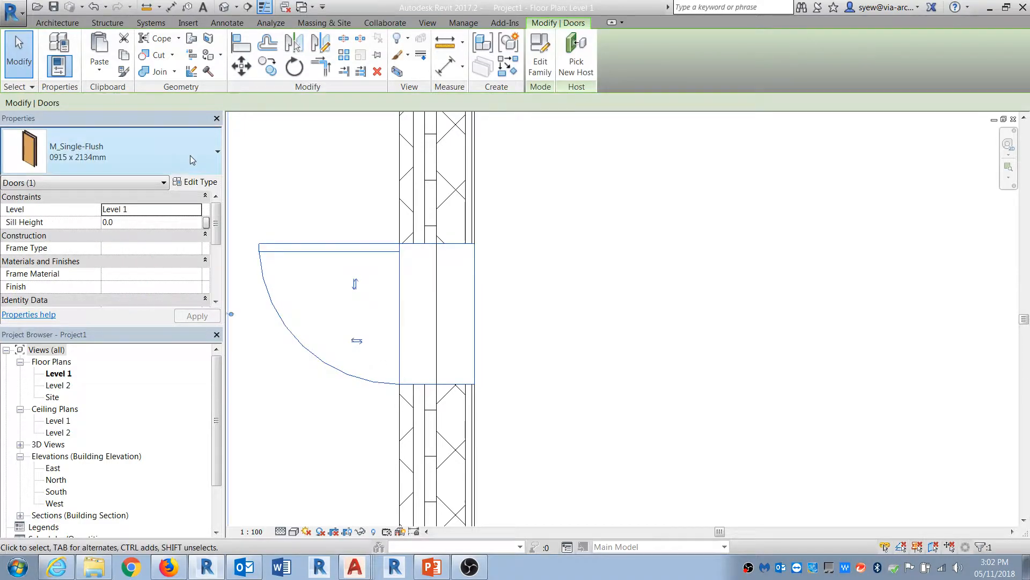
pyautogui.click(195, 182)
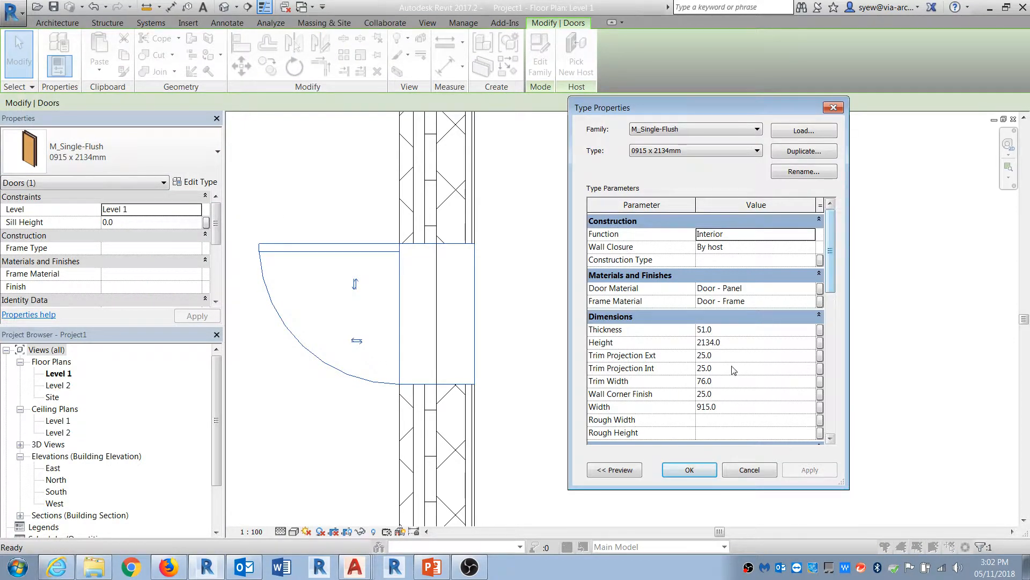
pyautogui.click(727, 393)
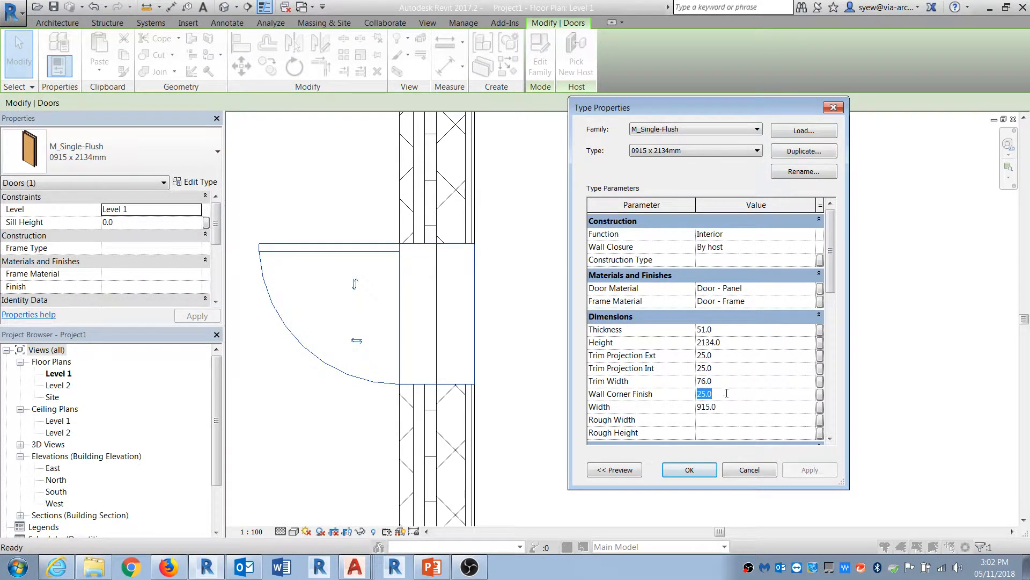
pyautogui.press('Return')
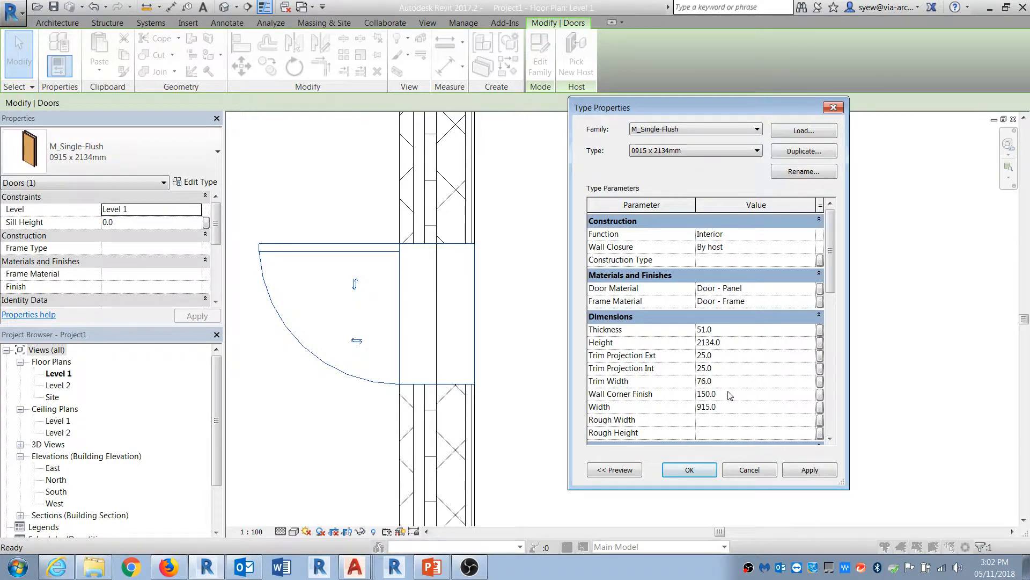
pyautogui.click(807, 471)
# Step: Set the door type's Wall Corner Finish to 2000 and apply
pyautogui.click(731, 394)
pyautogui.write('2000')
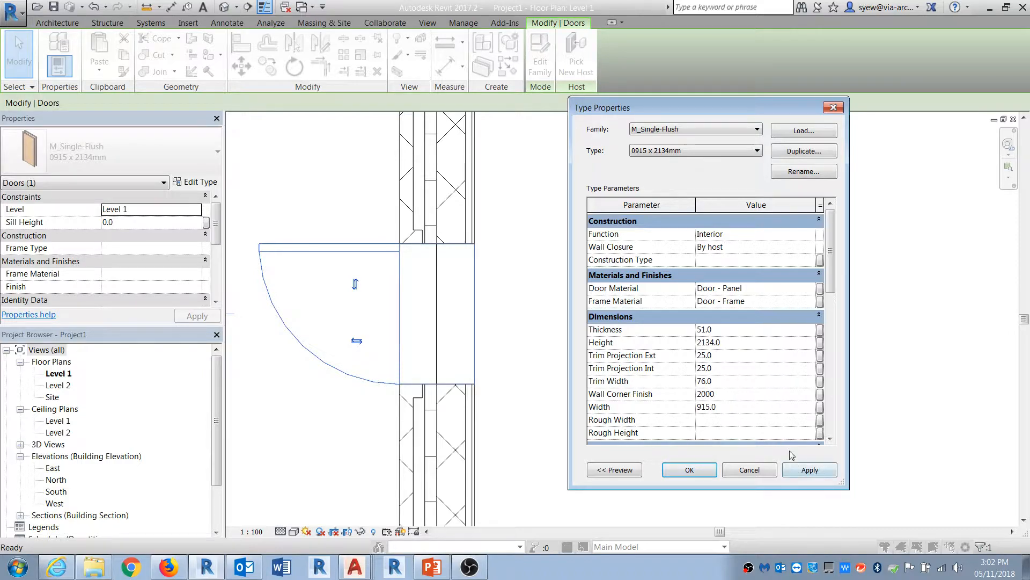
pyautogui.click(810, 472)
# Step: Set the door type's Wall Corner Finish to 300, apply, confirm and deselect the door
pyautogui.click(734, 395)
pyautogui.write('300')
pyautogui.click(812, 470)
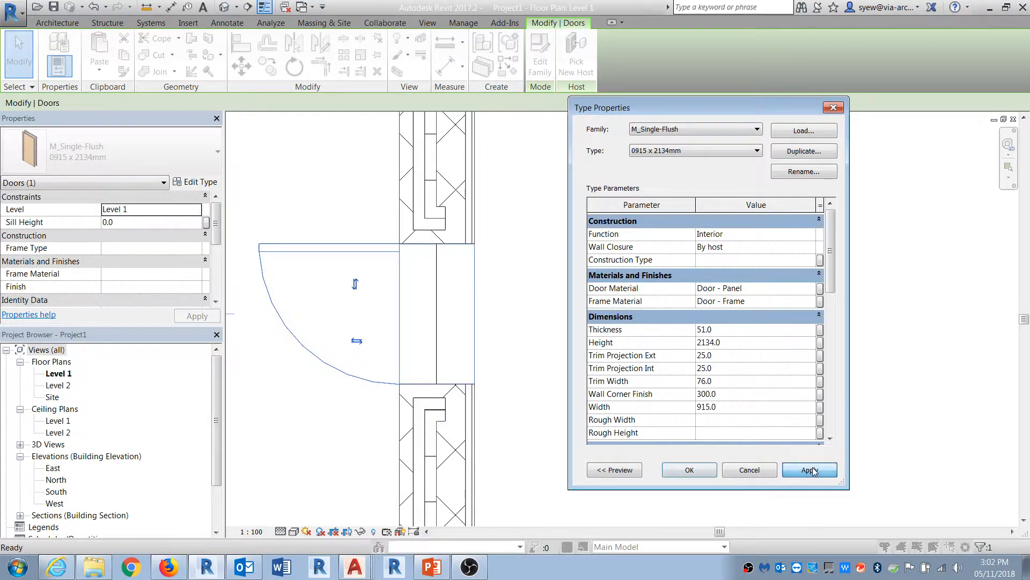
pyautogui.click(689, 470)
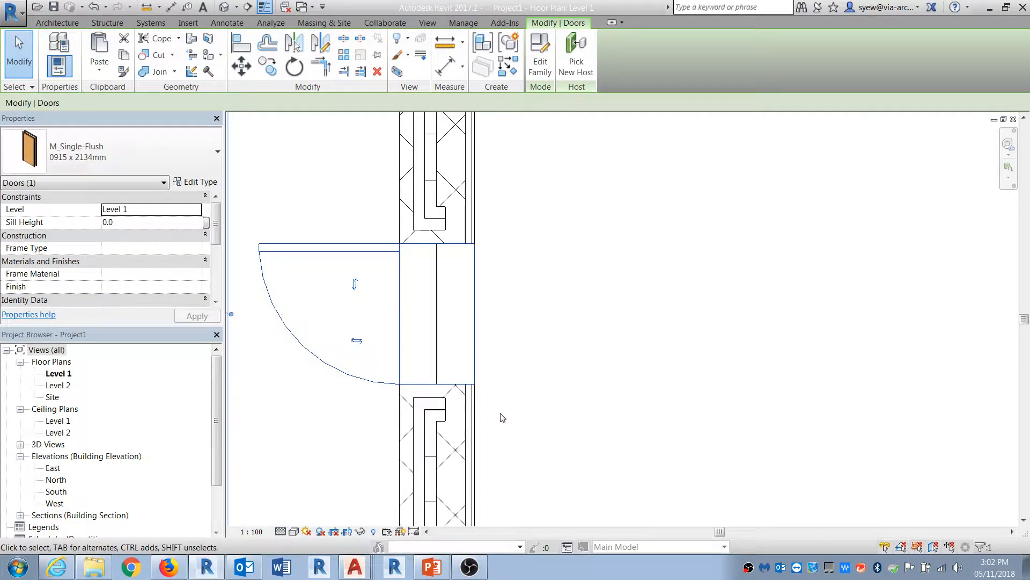
pyautogui.press('Escape')
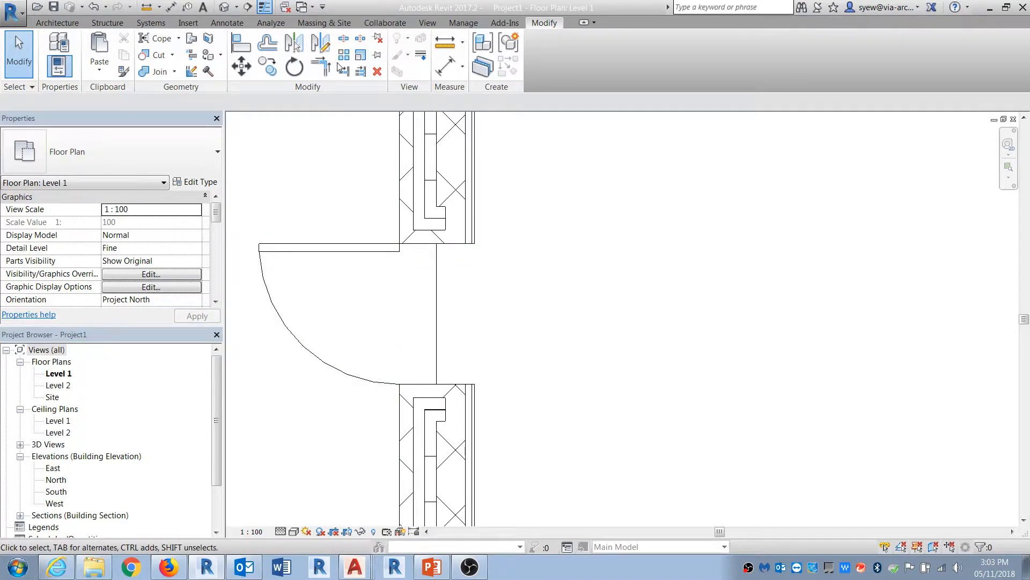
# Step: Switch to the default 3D view of the building
pyautogui.click(225, 7)
pyautogui.scroll(-2, 390, 275)
pyautogui.keyDown('shift'); pyautogui.moveTo(391, 276); pyautogui.dragTo(547, 377, button='middle'); pyautogui.keyUp('shift')
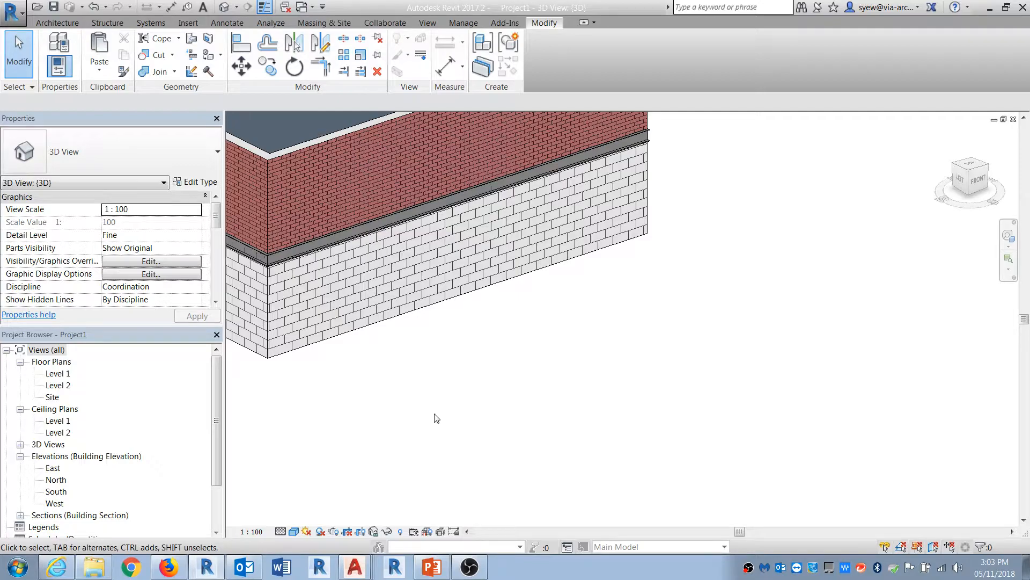
# Step: Draw a Generic - 200mm CMU basic wall segment in the 3D view
pyautogui.click(48, 24)
pyautogui.click(51, 46)
pyautogui.keyDown('shift'); pyautogui.moveTo(490, 379); pyautogui.dragTo(425, 406, button='middle'); pyautogui.keyUp('shift')
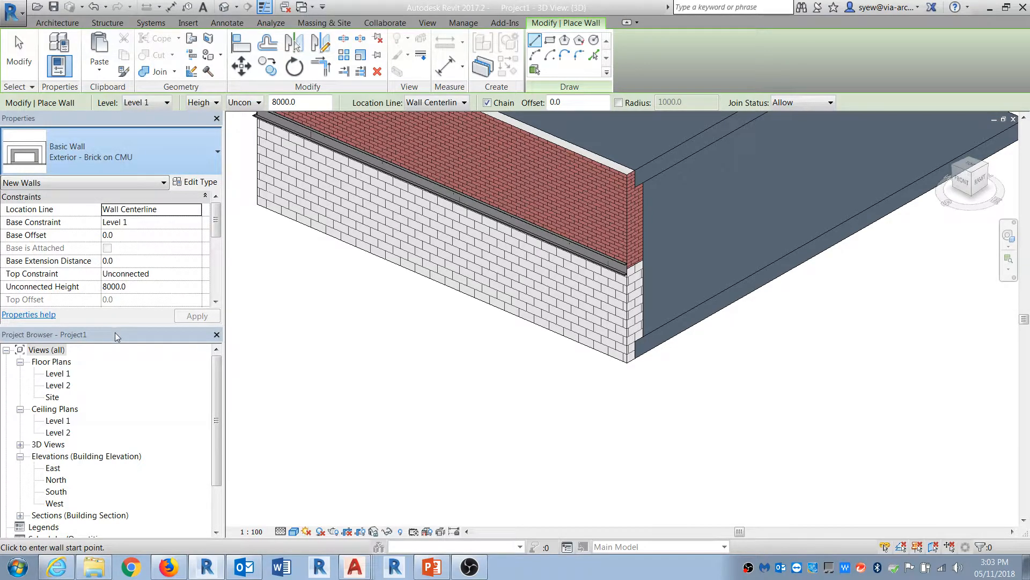
pyautogui.moveTo(441, 428); pyautogui.dragTo(639, 411, button='middle')
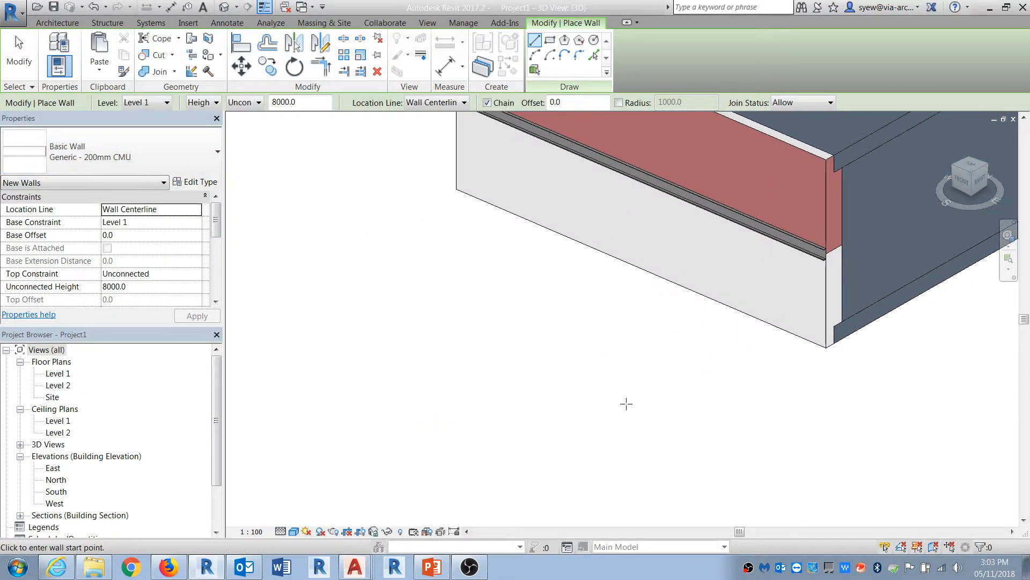
pyautogui.click(329, 270)
pyautogui.click(598, 388)
pyautogui.scroll(-2, 598, 388)
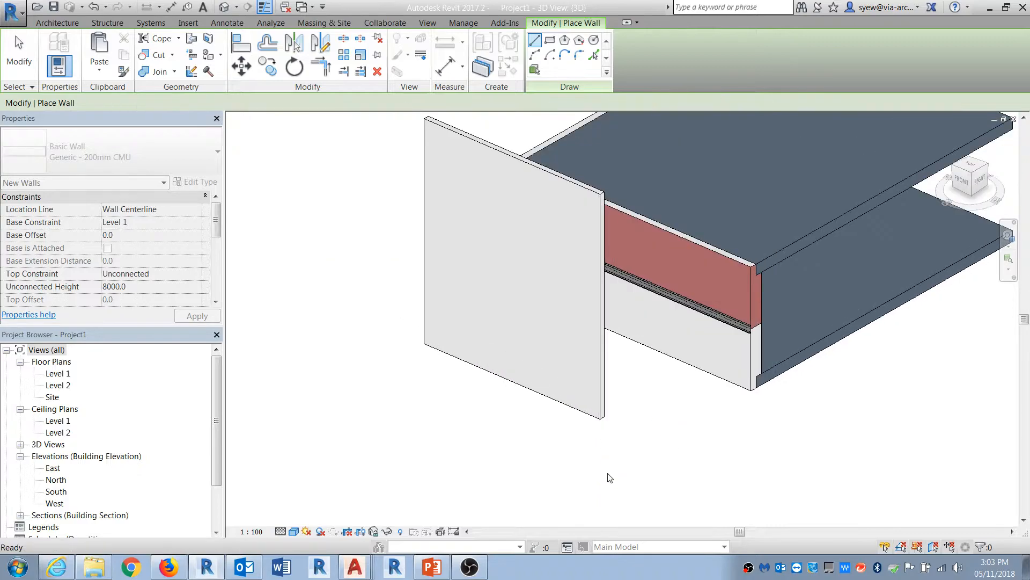
# Step: Add a wall foundation under the Generic - 200mm CMU wall
pyautogui.press('Escape')
pyautogui.press('Escape')
pyautogui.click(597, 355)
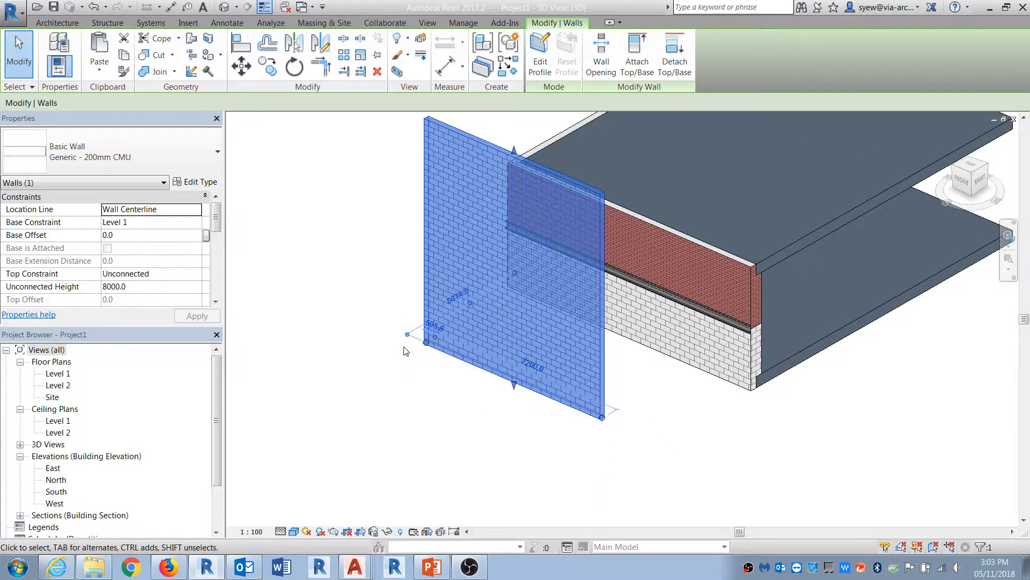
pyautogui.click(112, 23)
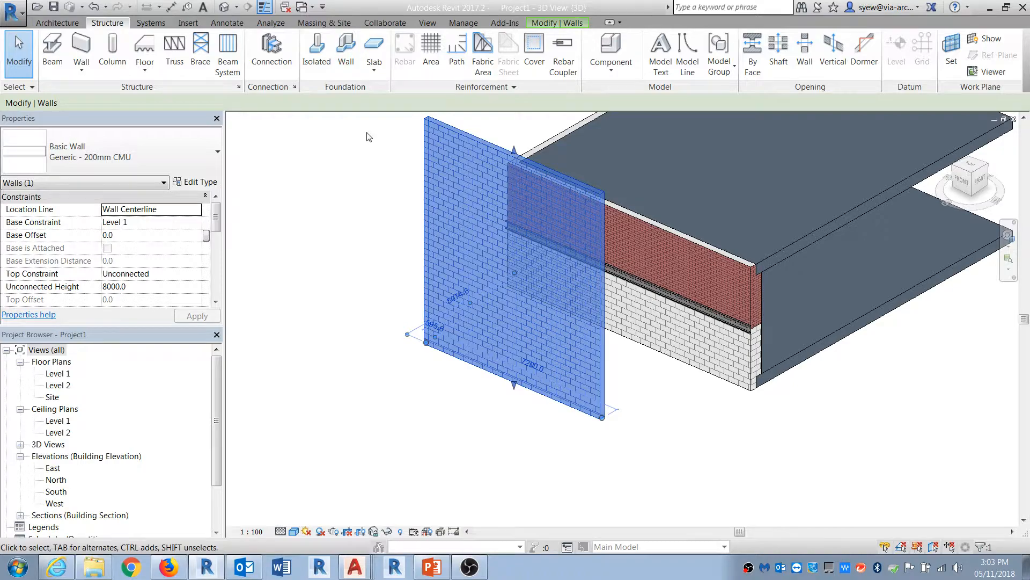
pyautogui.click(348, 54)
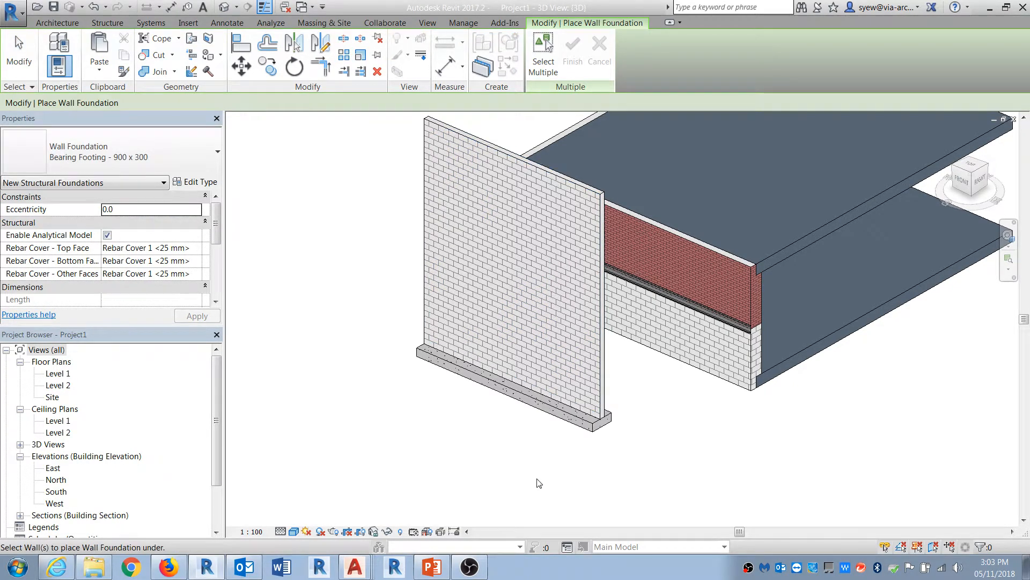
pyautogui.moveTo(449, 459); pyautogui.dragTo(488, 406, button='middle')
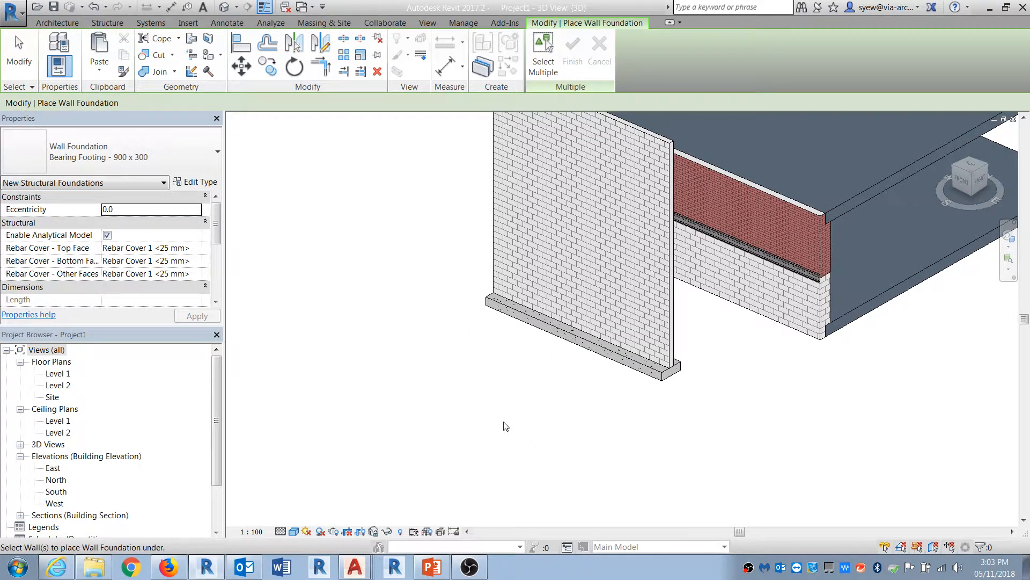
pyautogui.press('Escape')
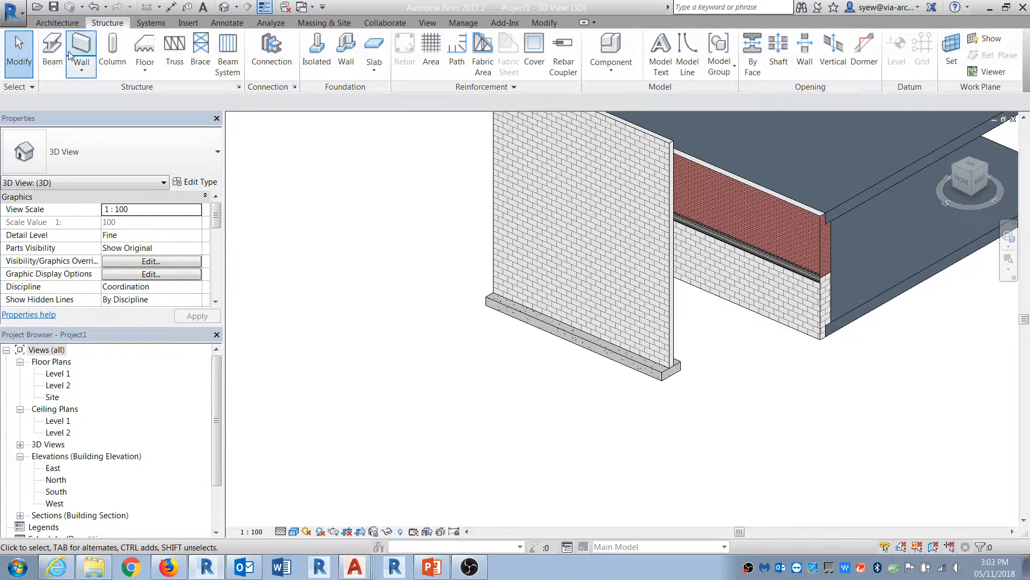
# Step: Start a wall of type Exterior - Brick Over Block w Metal Stud and duplicate its type as Foundation
pyautogui.click(57, 23)
pyautogui.click(61, 55)
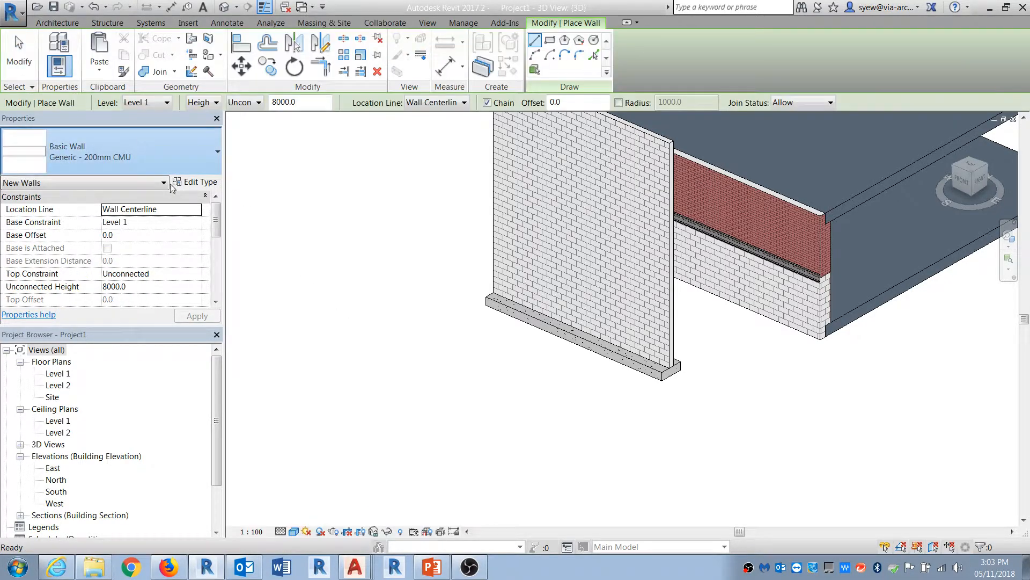
pyautogui.click(59, 479)
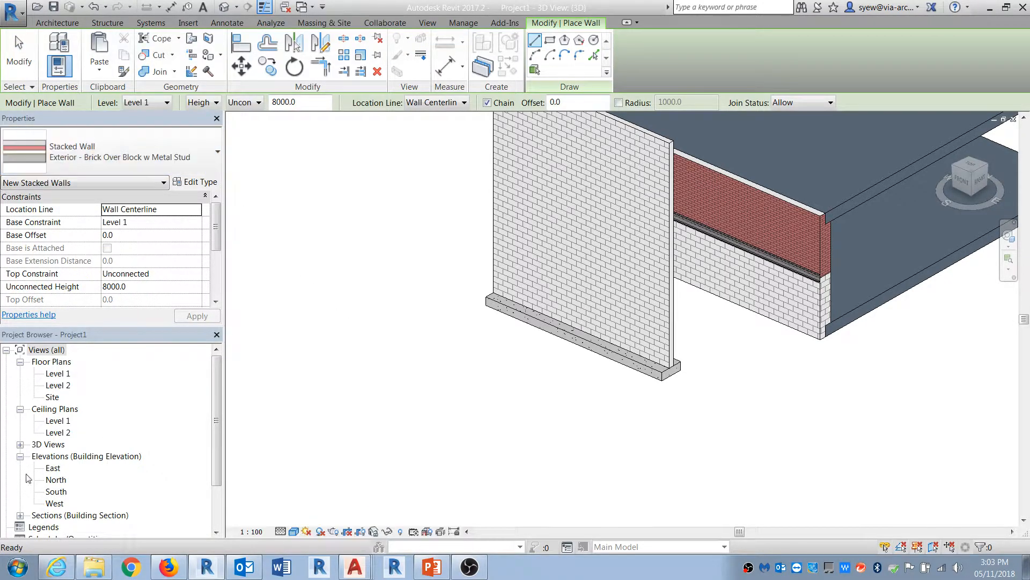
pyautogui.click(198, 182)
pyautogui.click(804, 151)
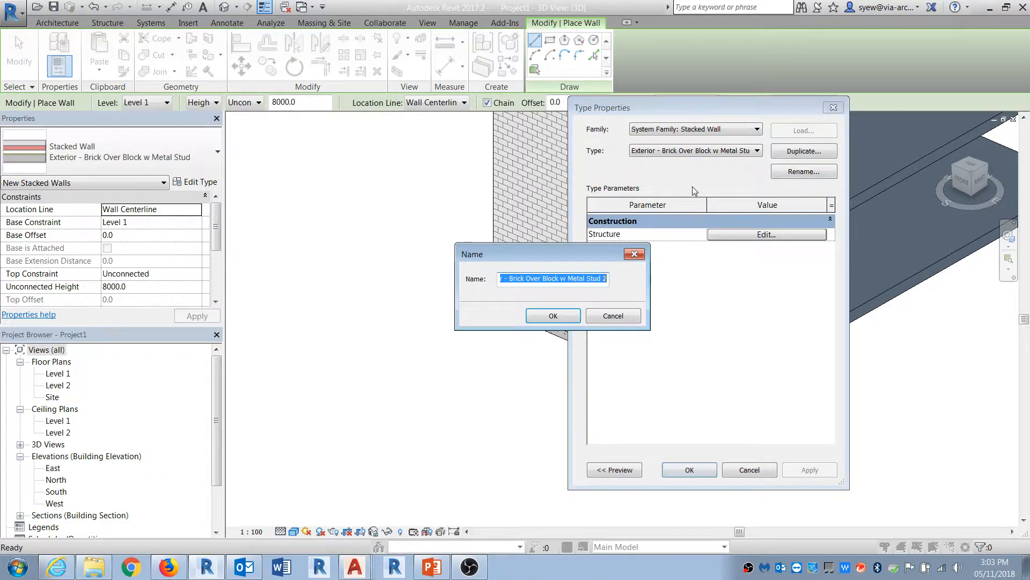
pyautogui.write('Foundation')
pyautogui.press('Return')
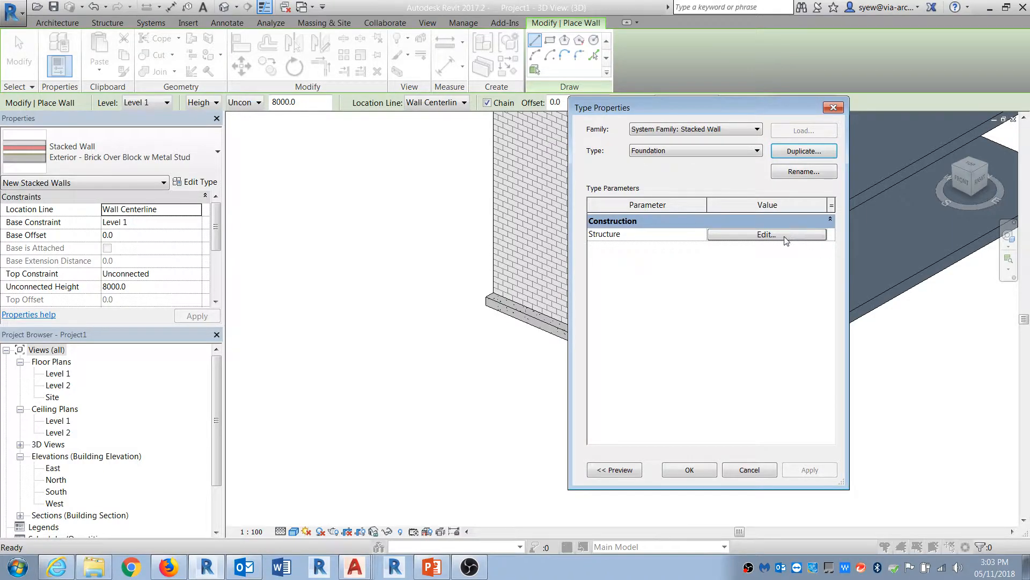
# Step: Edit the stacked wall's structure, setting the top wall type to Generic - 200mm CMU
pyautogui.click(785, 240)
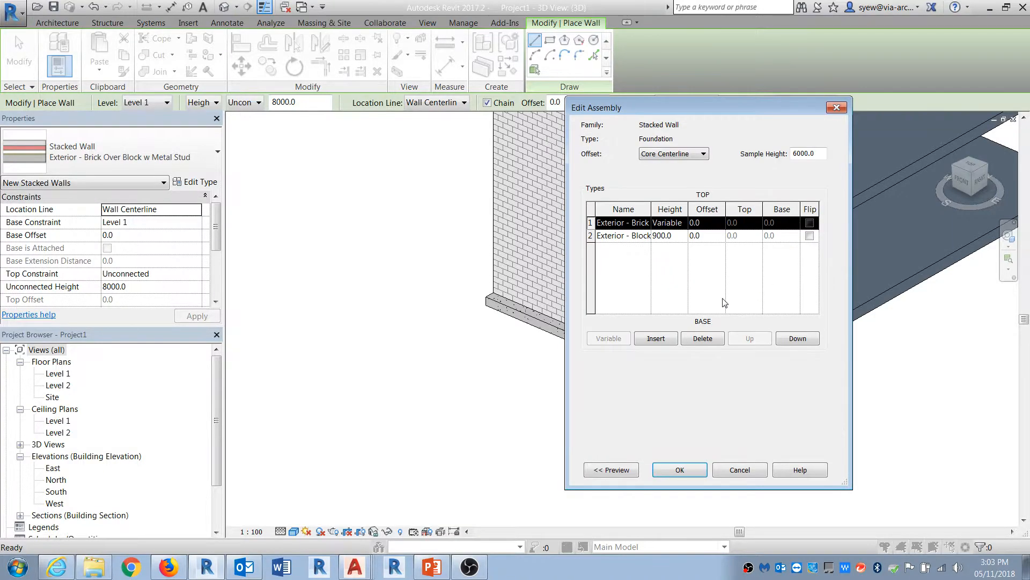
pyautogui.click(645, 223)
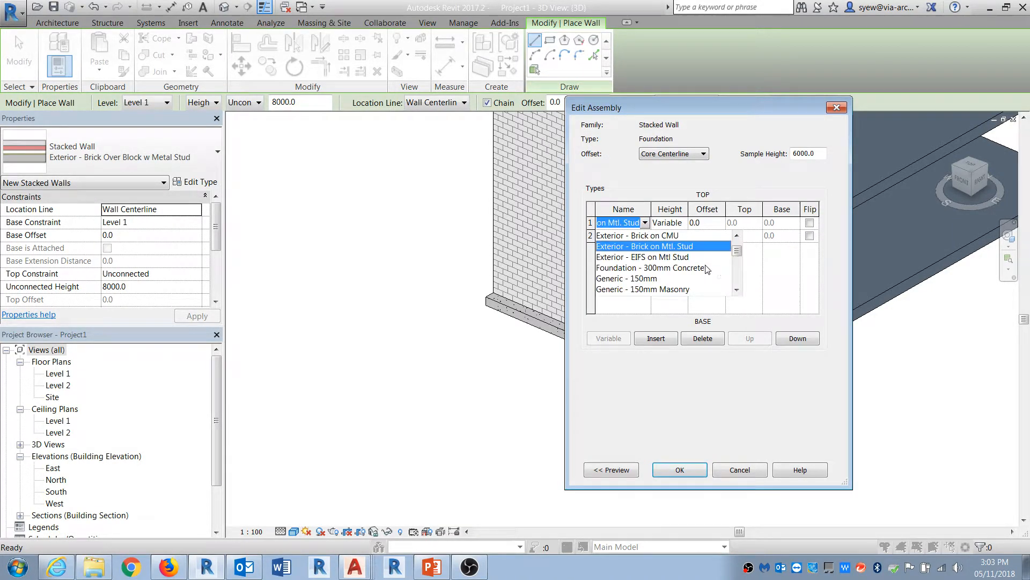
pyautogui.scroll(-2, 738, 262)
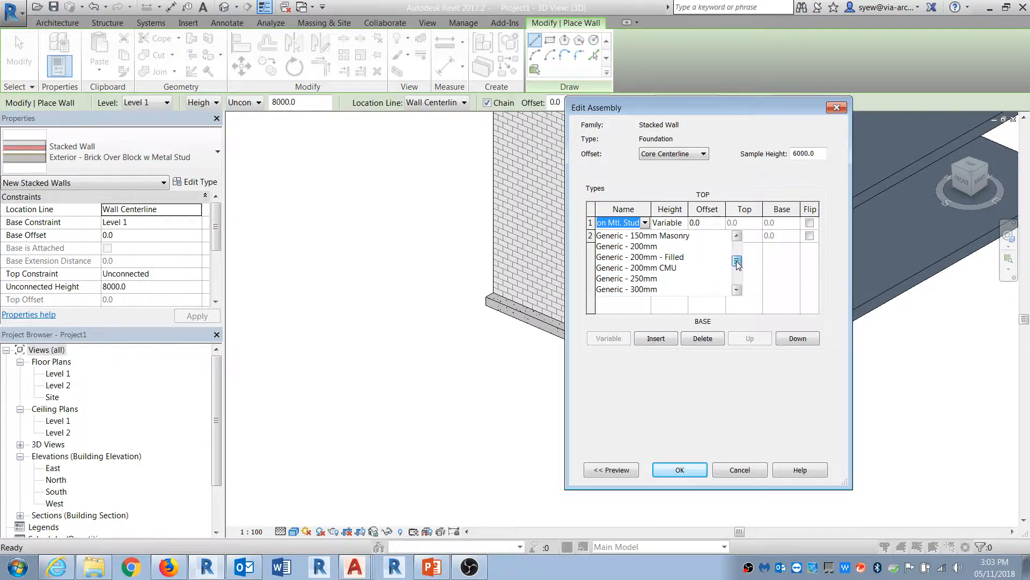
pyautogui.click(650, 267)
# Step: Set the base wall type to Foundation - 300mm Concrete with height 200, preview, and confirm the type
pyautogui.click(646, 236)
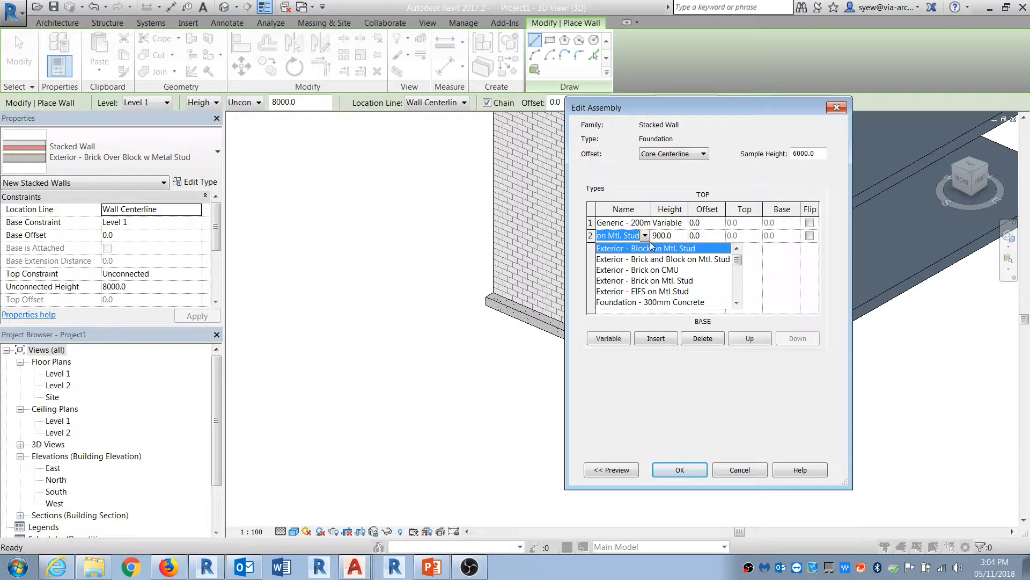
pyautogui.moveTo(738, 262); pyautogui.dragTo(738, 271)
pyautogui.click(686, 260)
pyautogui.click(683, 239)
pyautogui.write('2')
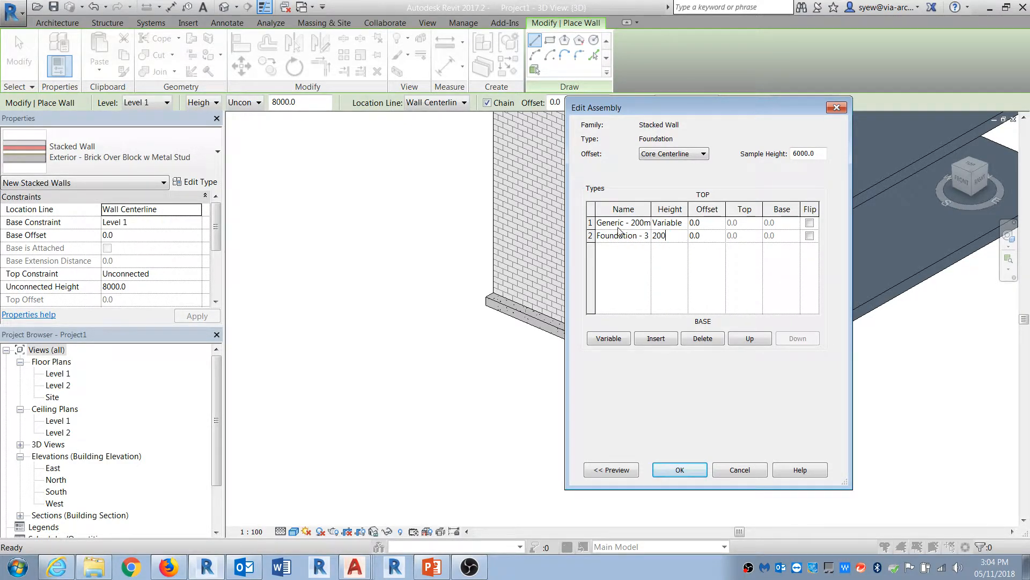
pyautogui.write('00')
pyautogui.click(612, 470)
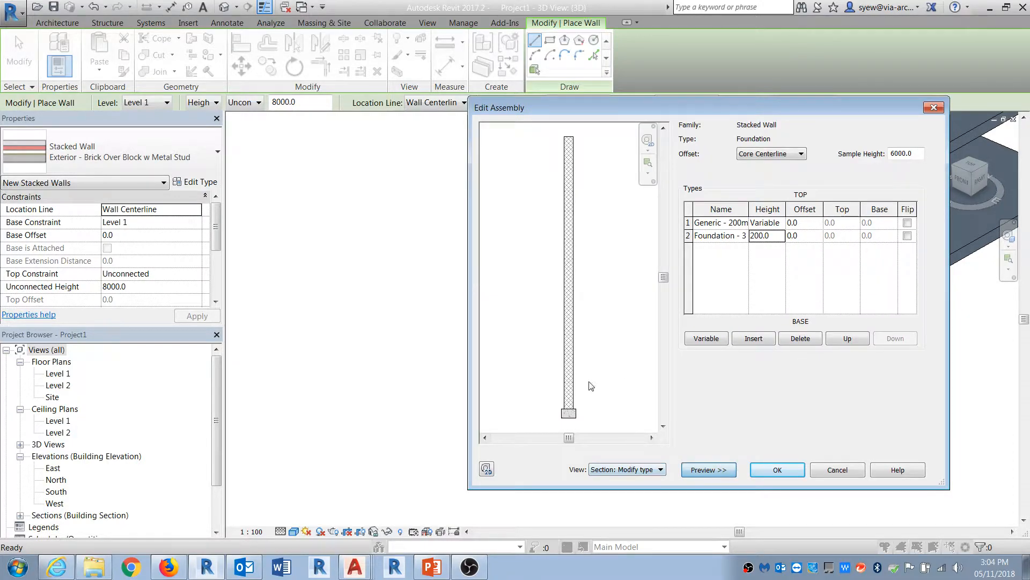
pyautogui.click(767, 468)
pyautogui.click(784, 467)
# Step: Draw a Foundation stacked wall segment in front of the first wall
pyautogui.click(424, 362)
pyautogui.click(545, 424)
pyautogui.press('Escape')
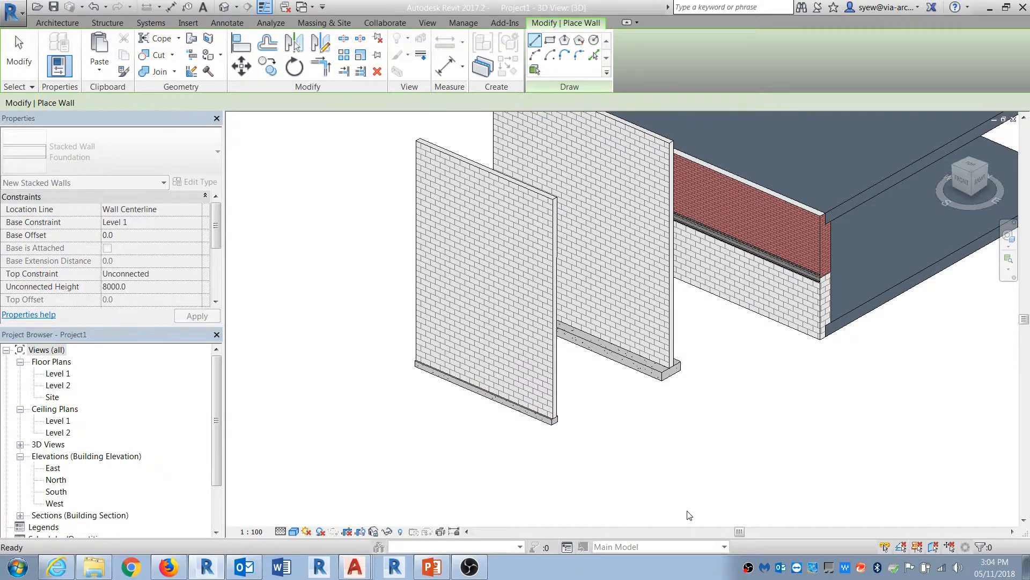
pyautogui.press('Escape')
# Step: Edit the stacked wall's profile, sketching lines to cut a notch at its lower left corner
pyautogui.click(552, 427)
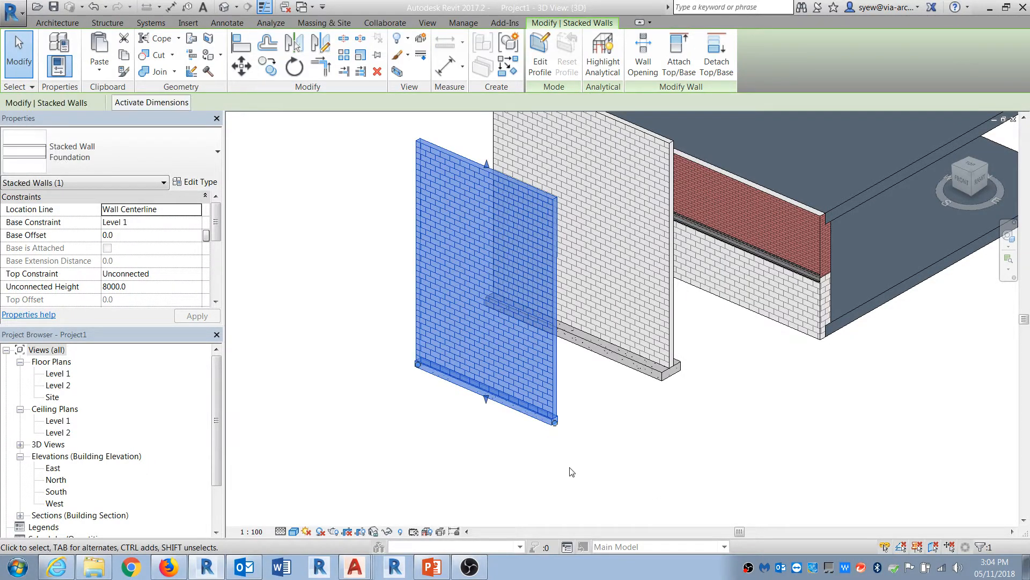
pyautogui.scroll(2, 525, 421)
pyautogui.moveTo(522, 452); pyautogui.dragTo(519, 494, button='middle')
pyautogui.scroll(-1, 520, 494)
pyautogui.moveTo(555, 473); pyautogui.dragTo(553, 486)
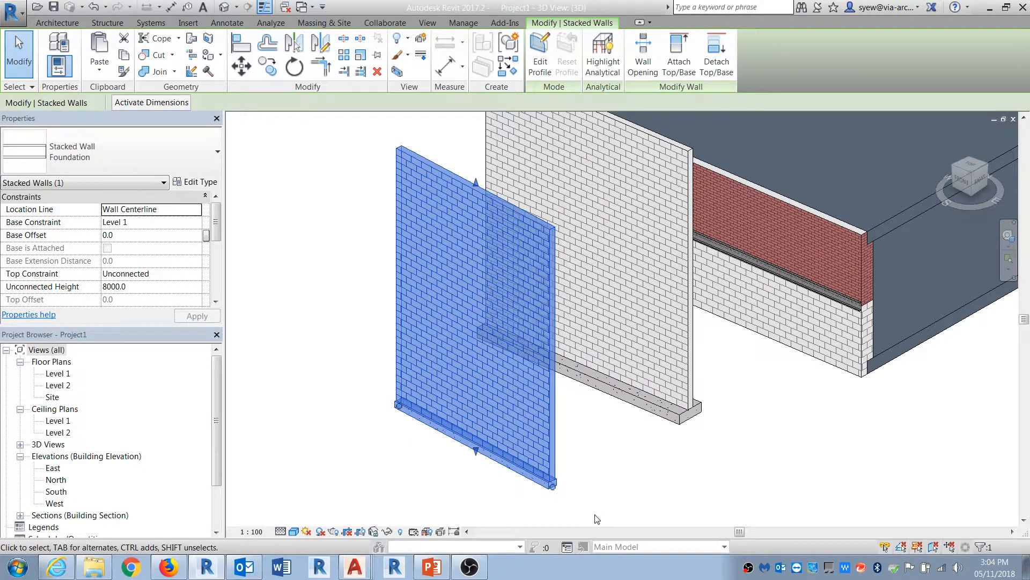
pyautogui.click(540, 54)
pyautogui.click(398, 277)
pyautogui.click(457, 306)
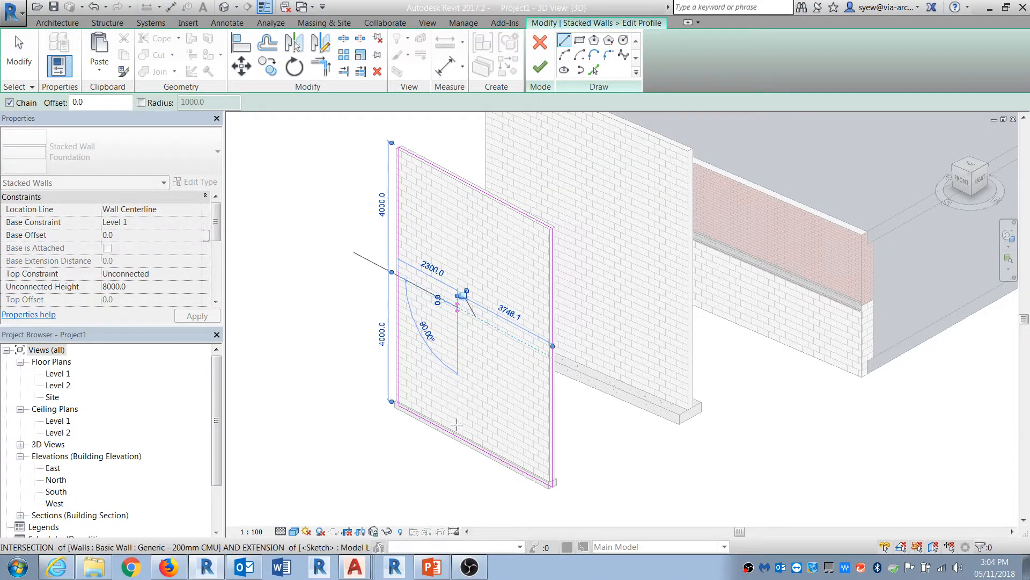
pyautogui.click(457, 432)
pyautogui.press('Escape')
pyautogui.press('Escape')
# Step: Trim the sketch lines into the notched outline and finish the profile edit
pyautogui.press('t')
pyautogui.press('r')
pyautogui.click(428, 295)
pyautogui.click(399, 247)
pyautogui.click(540, 68)
pyautogui.click(493, 487)
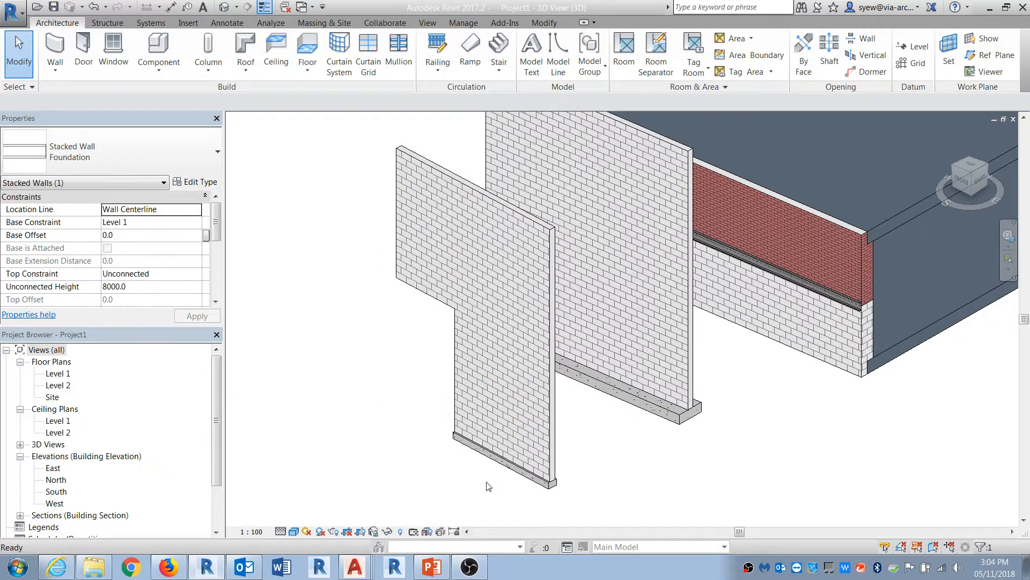
# Step: Edit the CMU wall's profile, sketching a horizontal and a vertical line for a notch in its middle
pyautogui.moveTo(492, 483)
pyautogui.keyDown('shift'); pyautogui.mouseDown(button='middle')
pyautogui.moveTo(474, 416)
pyautogui.moveTo(725, 420)
pyautogui.moveTo(690, 342)
pyautogui.moveTo(577, 417)
pyautogui.moveTo(520, 427)
pyautogui.mouseUp(button='middle'); pyautogui.keyUp('shift')
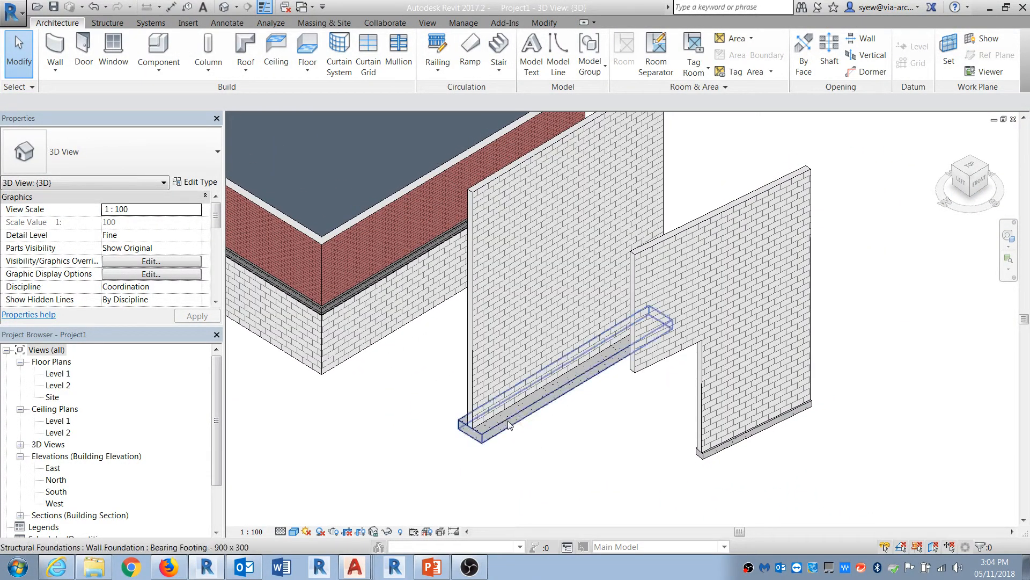
pyautogui.click(478, 338)
pyautogui.click(536, 52)
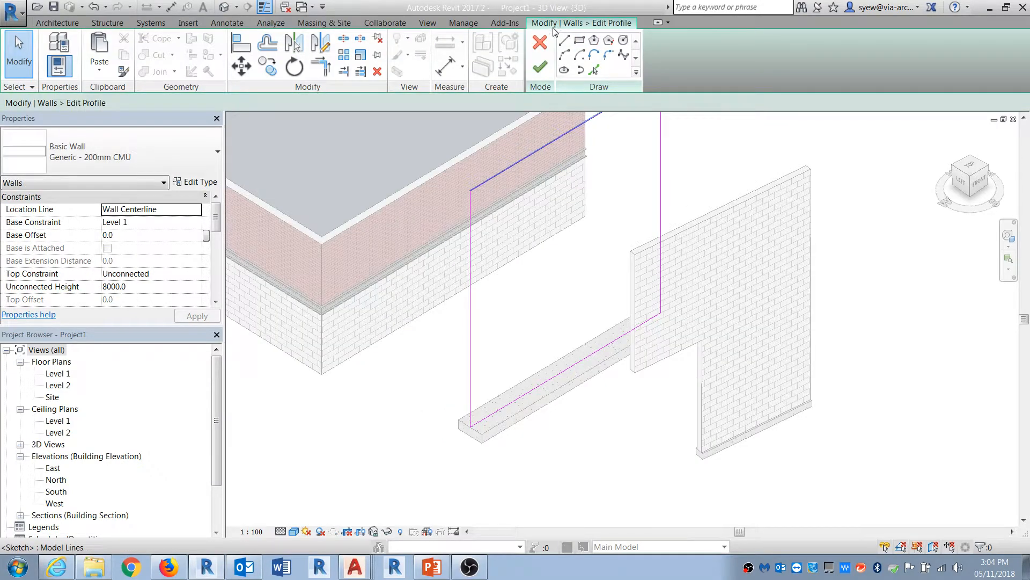
pyautogui.click(470, 328)
pyautogui.click(554, 276)
pyautogui.press('Escape')
pyautogui.click(564, 365)
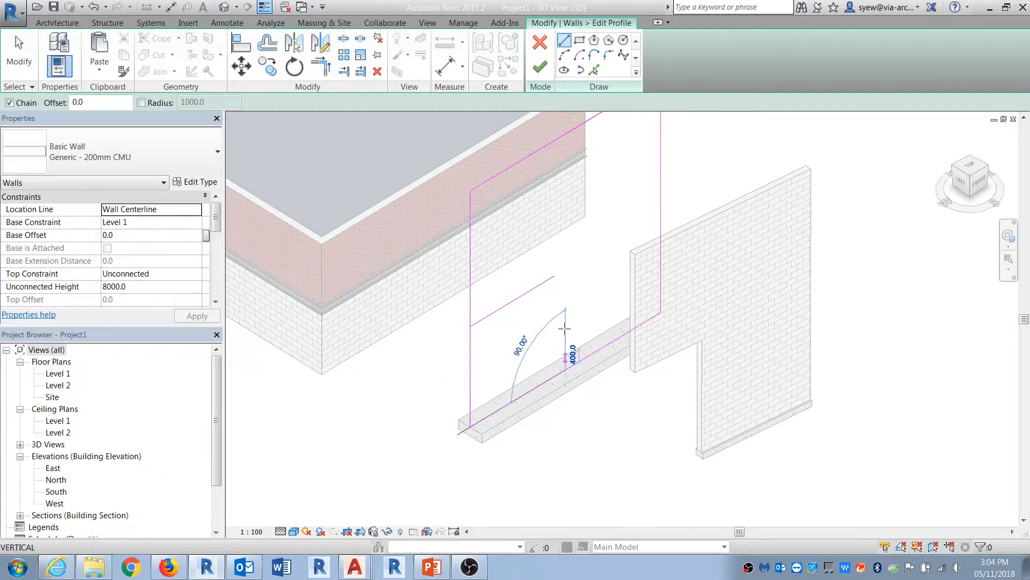
pyautogui.click(564, 271)
pyautogui.press('Escape')
pyautogui.press('Escape')
# Step: Trim the CMU wall's sketch lines into the notched outline and finish the profile edit
pyautogui.press('t')
pyautogui.press('r')
pyautogui.click(564, 291)
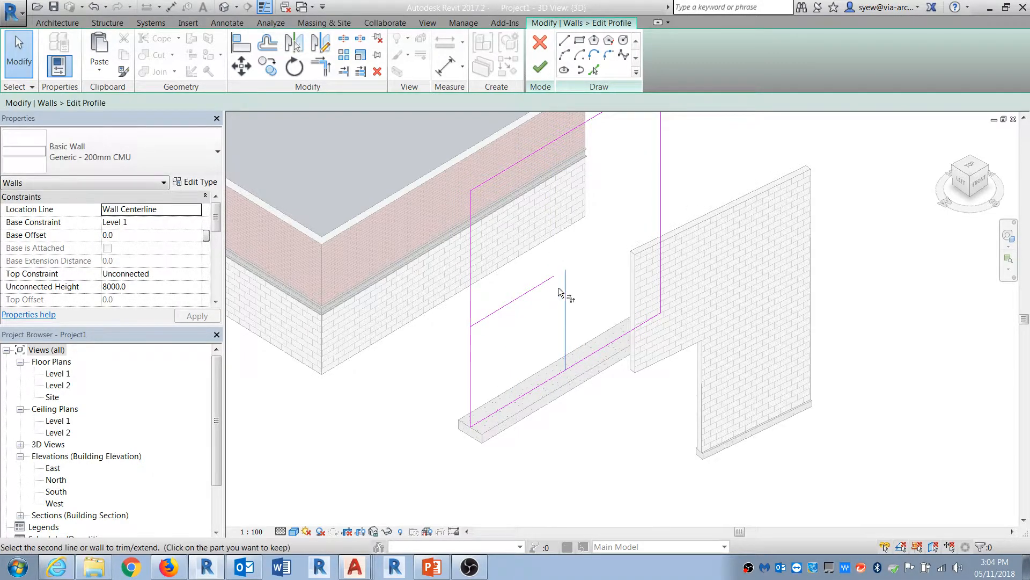
pyautogui.click(546, 283)
pyautogui.click(505, 306)
pyautogui.click(475, 300)
pyautogui.click(564, 326)
pyautogui.click(596, 352)
pyautogui.press('Escape')
pyautogui.click(539, 67)
pyautogui.press('Escape')
# Step: Orbit the view and select the walls and footings to inspect how the foundations follow the edited profiles
pyautogui.moveTo(846, 445)
pyautogui.keyDown('shift'); pyautogui.mouseDown(button='middle')
pyautogui.moveTo(649, 425)
pyautogui.moveTo(907, 435)
pyautogui.mouseUp(button='middle'); pyautogui.keyUp('shift')
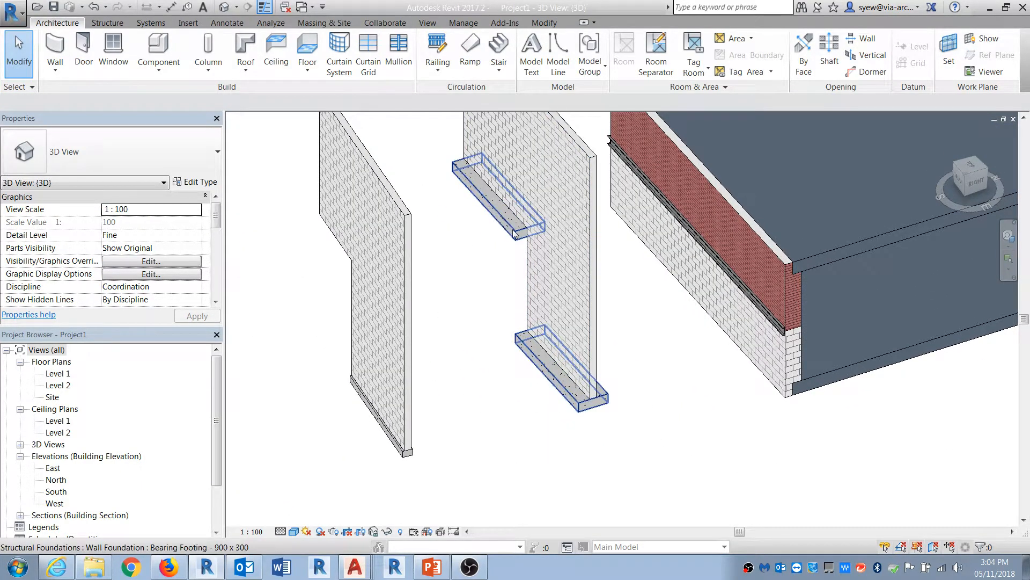
pyautogui.click(510, 230)
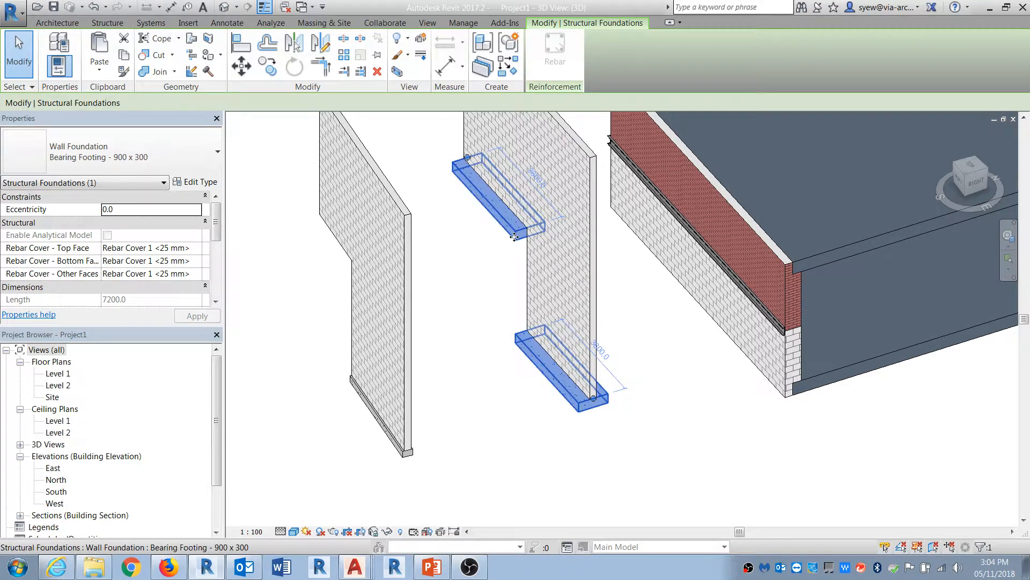
pyautogui.press('Escape')
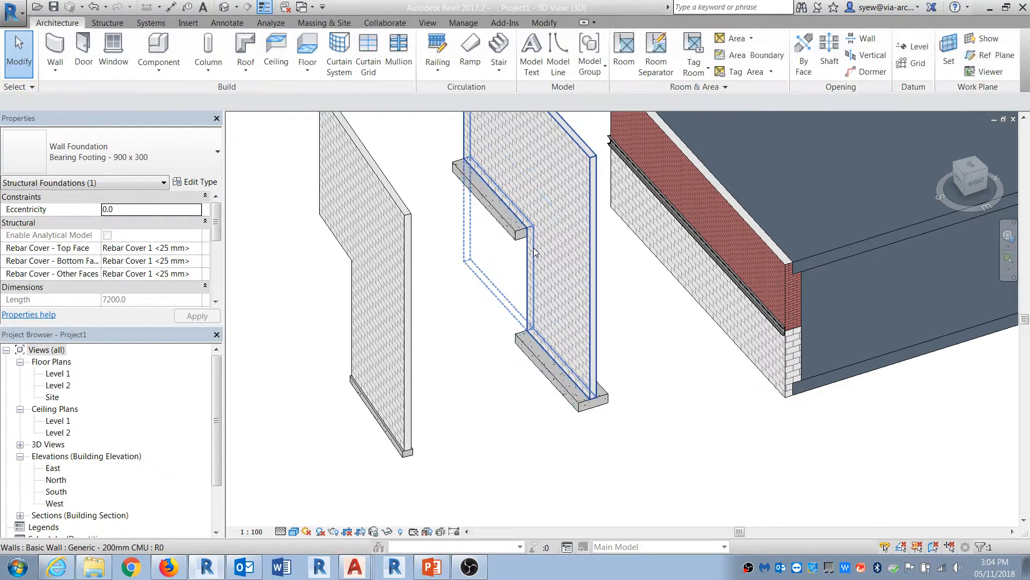
pyautogui.click(413, 299)
pyautogui.keyDown('shift'); pyautogui.moveTo(465, 386); pyautogui.dragTo(501, 386, button='middle'); pyautogui.keyUp('shift')
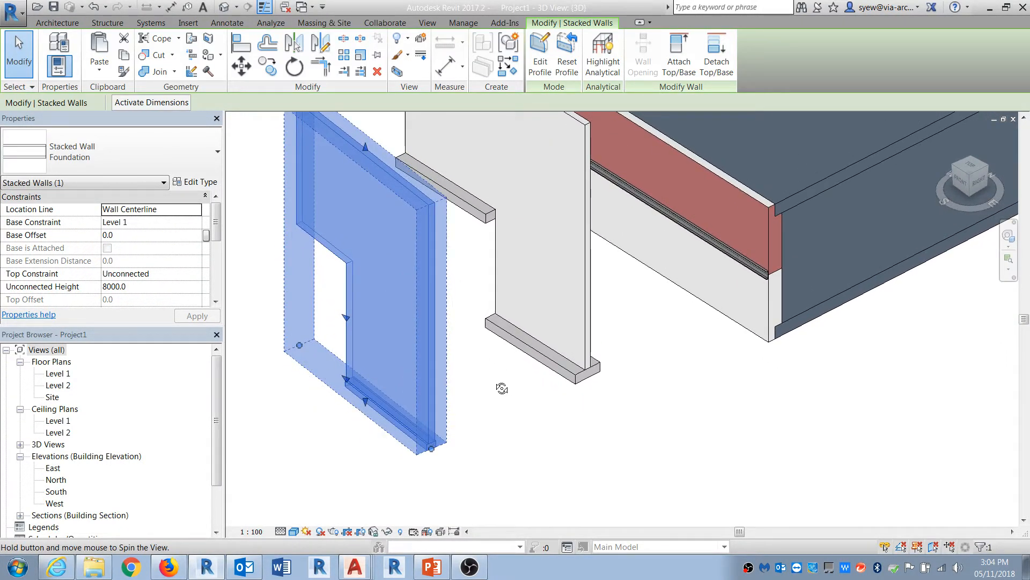
pyautogui.click(585, 298)
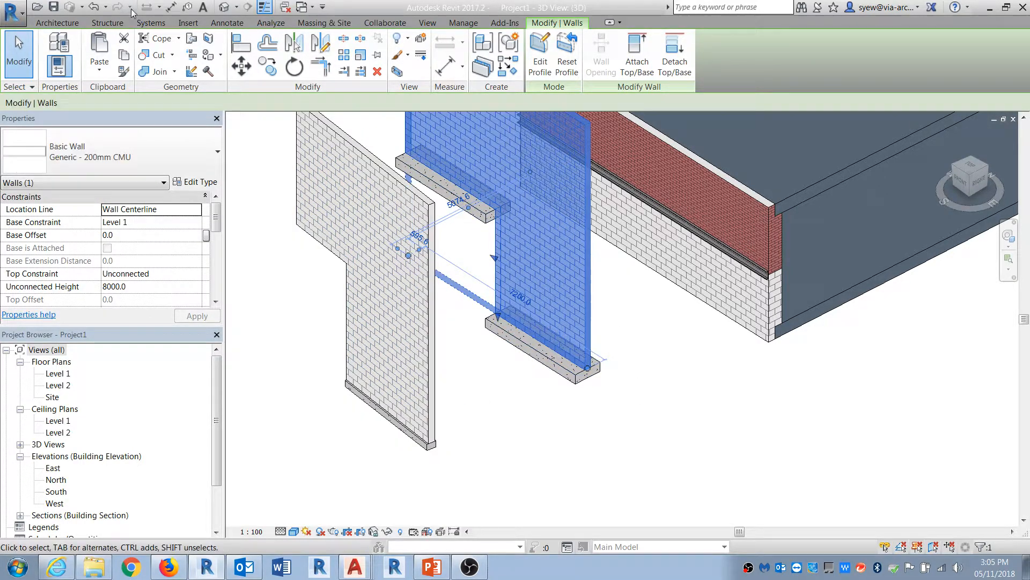
pyautogui.click(103, 24)
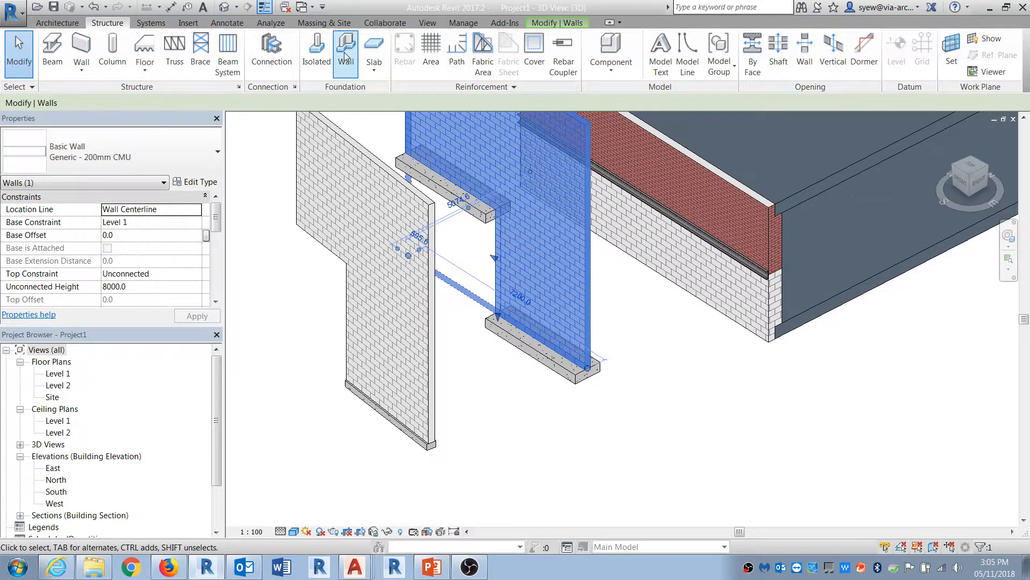
pyautogui.click(340, 50)
pyautogui.click(694, 409)
pyautogui.scroll(-5, 703, 416)
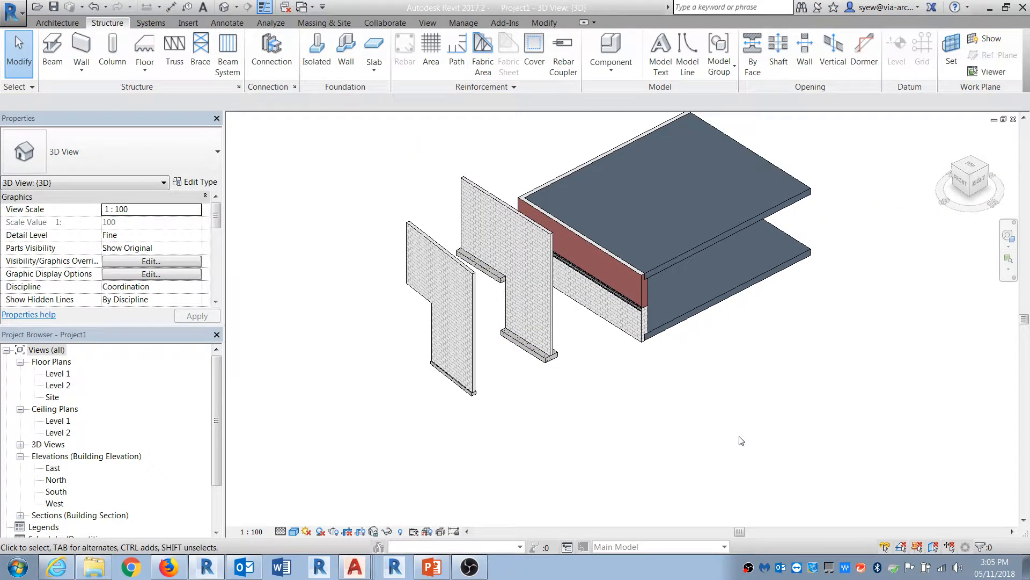
pyautogui.keyDown('shift'); pyautogui.moveTo(762, 449); pyautogui.dragTo(595, 374, button='middle'); pyautogui.keyUp('shift')
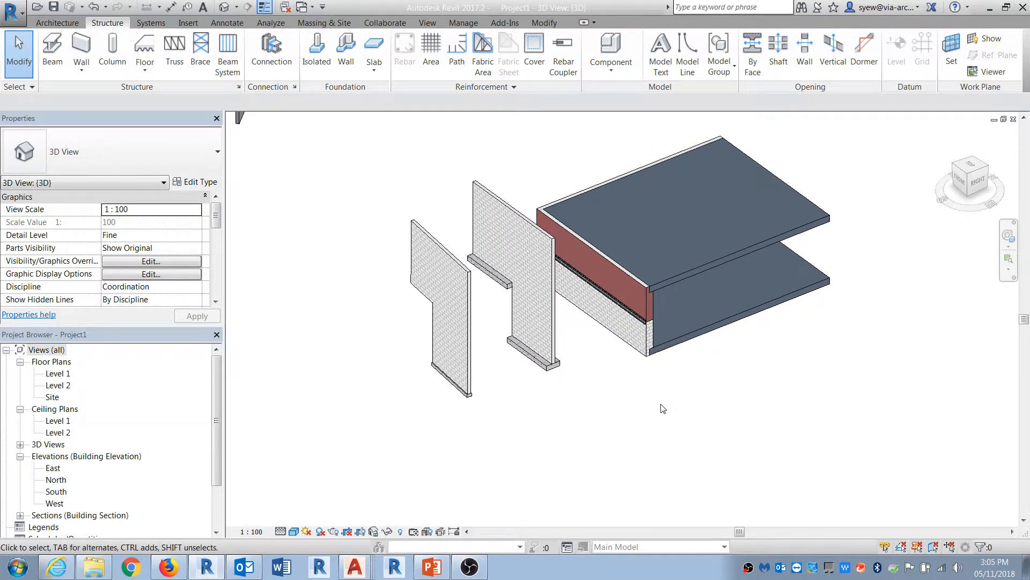
# Step: Review the agenda slide in PowerPoint and return to the Revit project showing the A201 East Elevation sheet
pyautogui.click(439, 567)
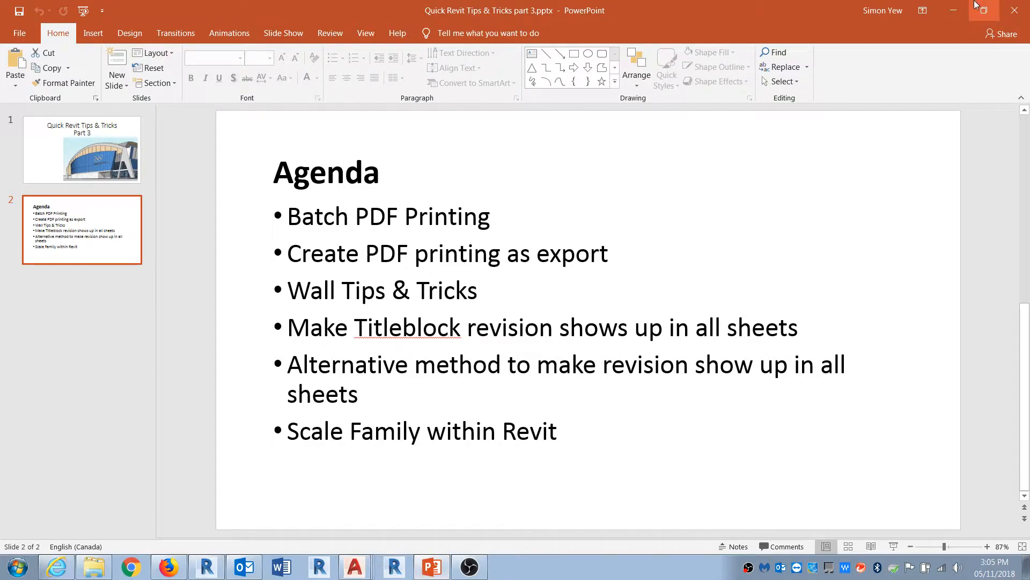
pyautogui.click(954, 10)
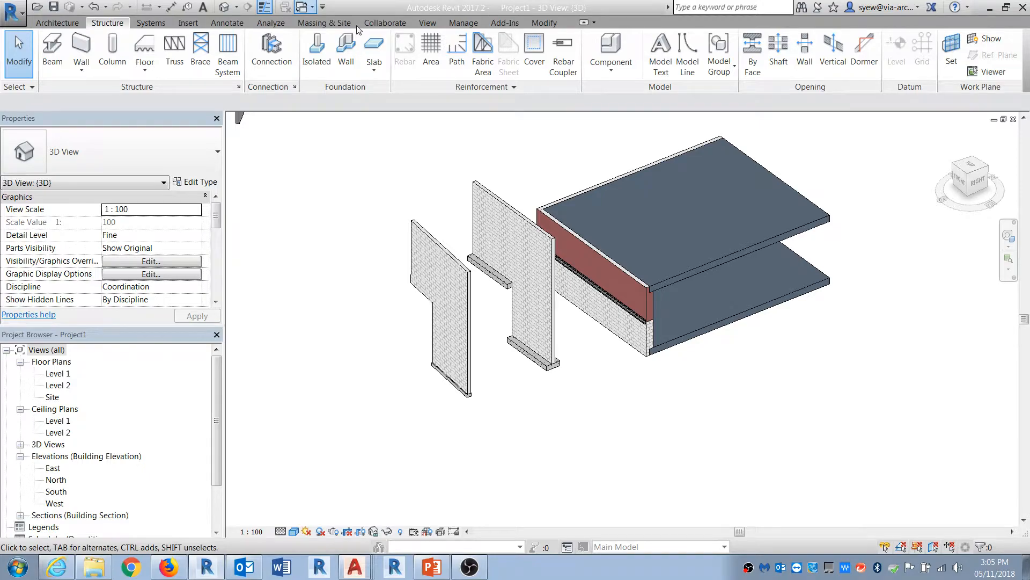
pyautogui.click(358, 28)
pyautogui.scroll(-2, 487, 216)
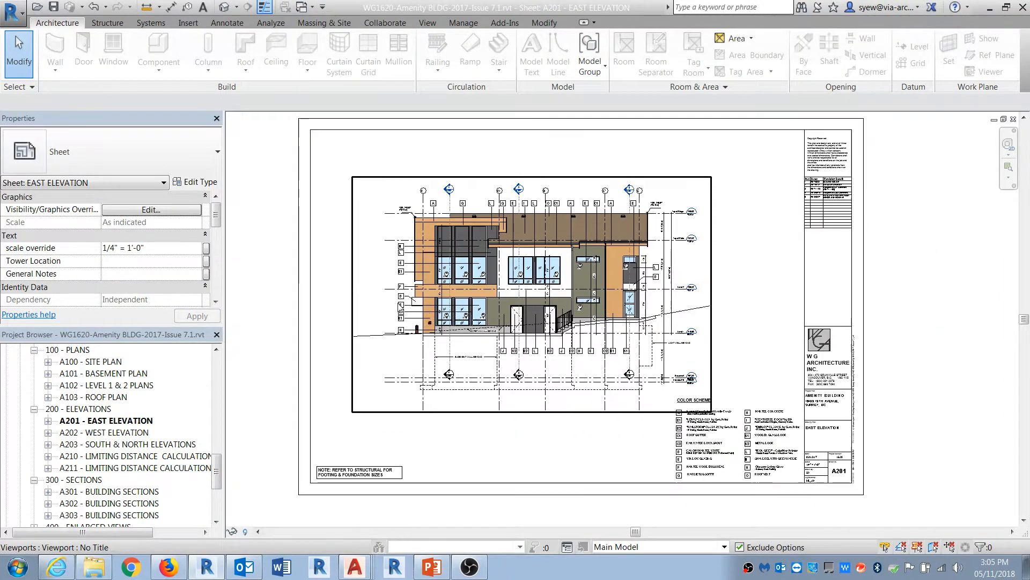
# Step: Add a sixth revision in the project's sheet issues and revisions, with the description ISSUED FOR TENDER
pyautogui.scroll(4, 747, 223)
pyautogui.scroll(1, 634, 242)
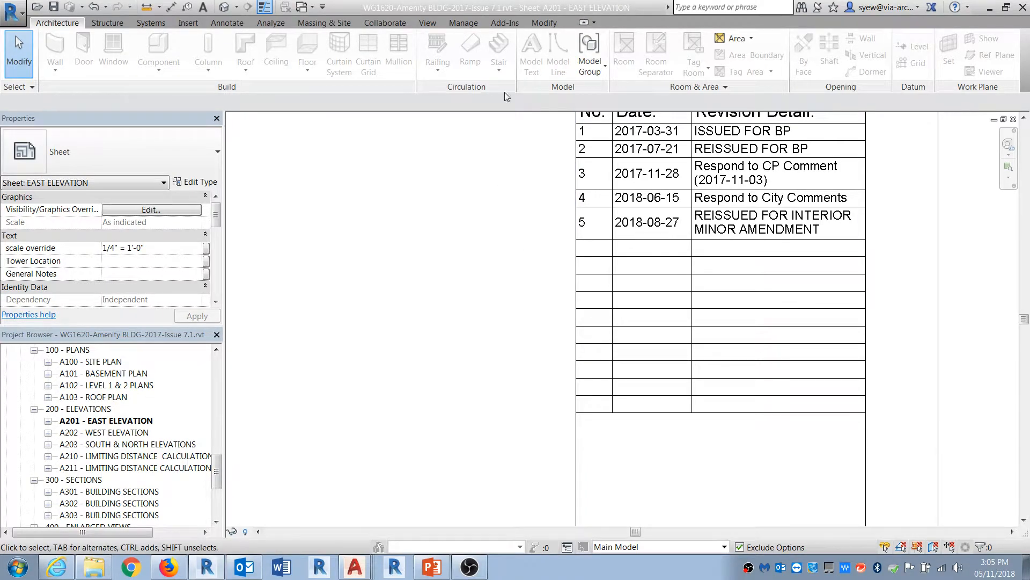
pyautogui.click(461, 23)
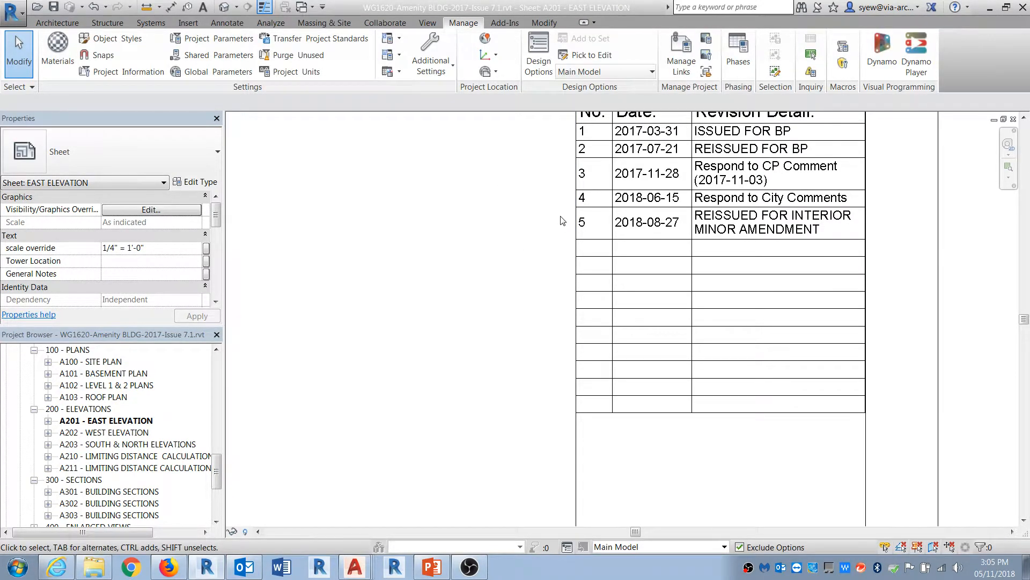
pyautogui.click(428, 24)
pyautogui.click(762, 55)
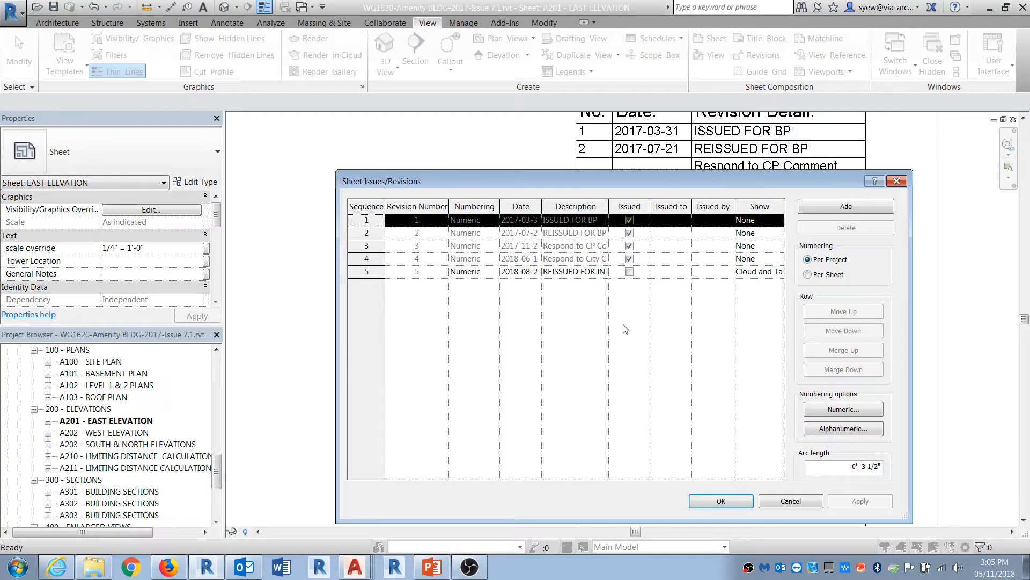
pyautogui.click(866, 206)
pyautogui.click(528, 285)
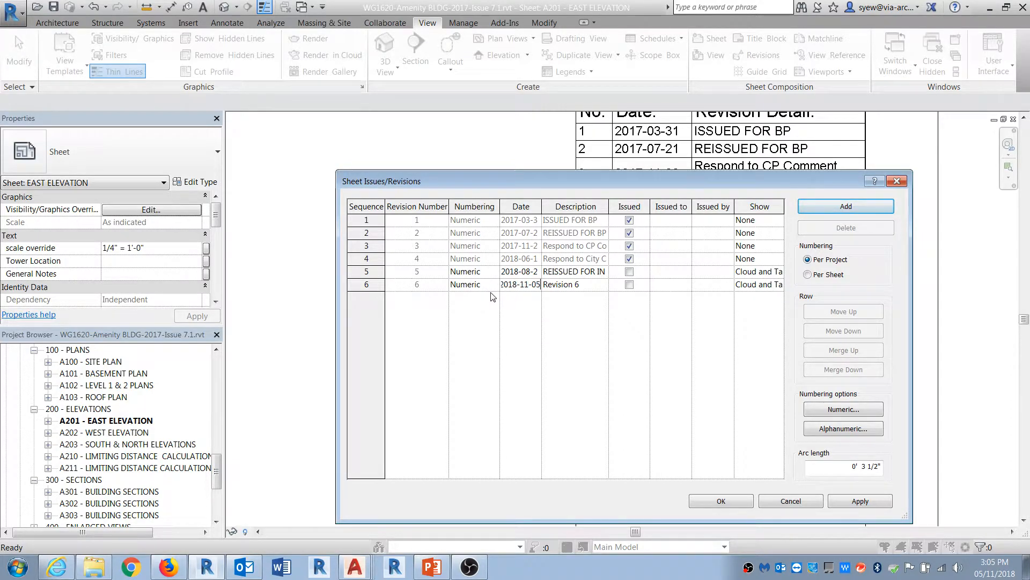
pyautogui.press('Tab')
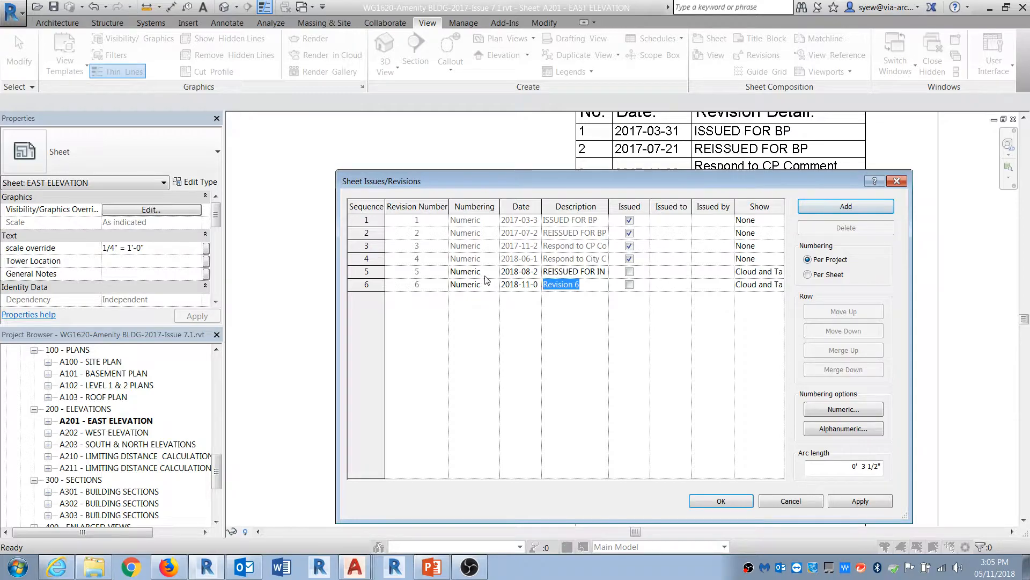
pyautogui.write('ISS')
pyautogui.write('UED FOR TENDER')
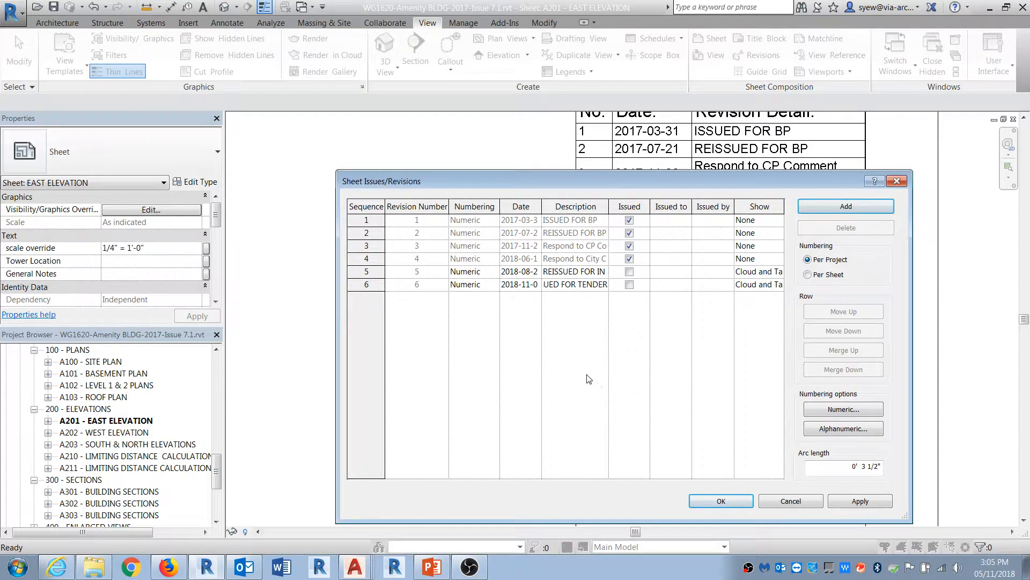
pyautogui.click(721, 501)
# Step: Edit the A201 sheet's revisions on sheet to show the ISSUED FOR TENDER revision in its revision schedule
pyautogui.scroll(-1, 601, 215)
pyautogui.scroll(-1, 601, 215)
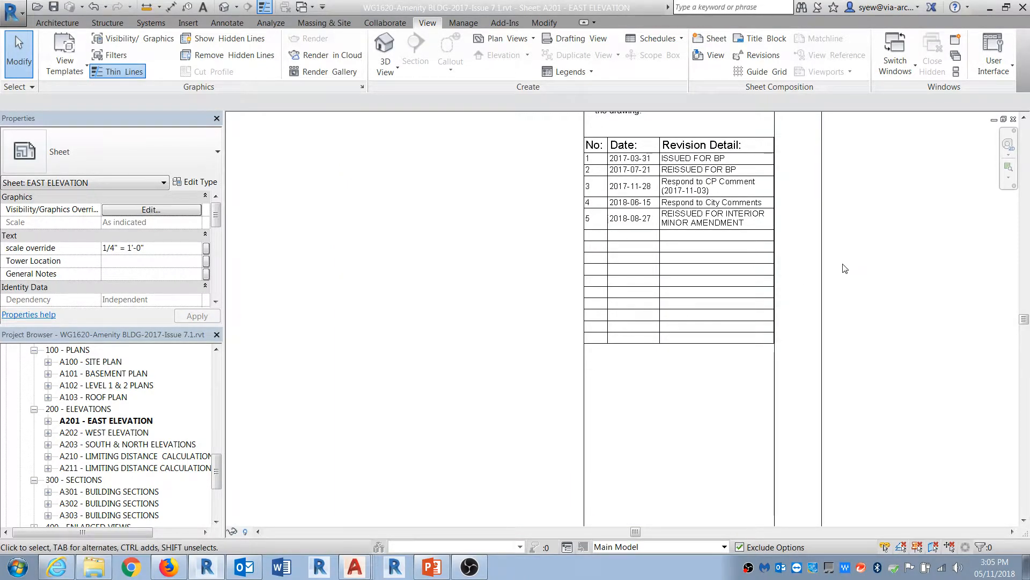
pyautogui.click(819, 264)
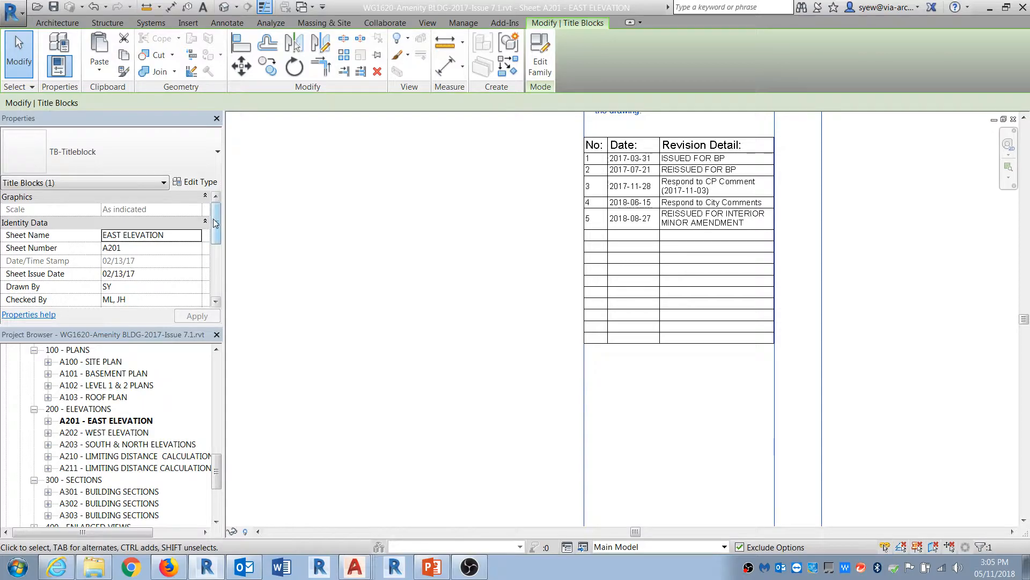
pyautogui.scroll(-2, 214, 253)
pyautogui.scroll(-2, 213, 254)
pyautogui.scroll(5, 209, 215)
pyautogui.click(271, 268)
pyautogui.scroll(-4, 213, 225)
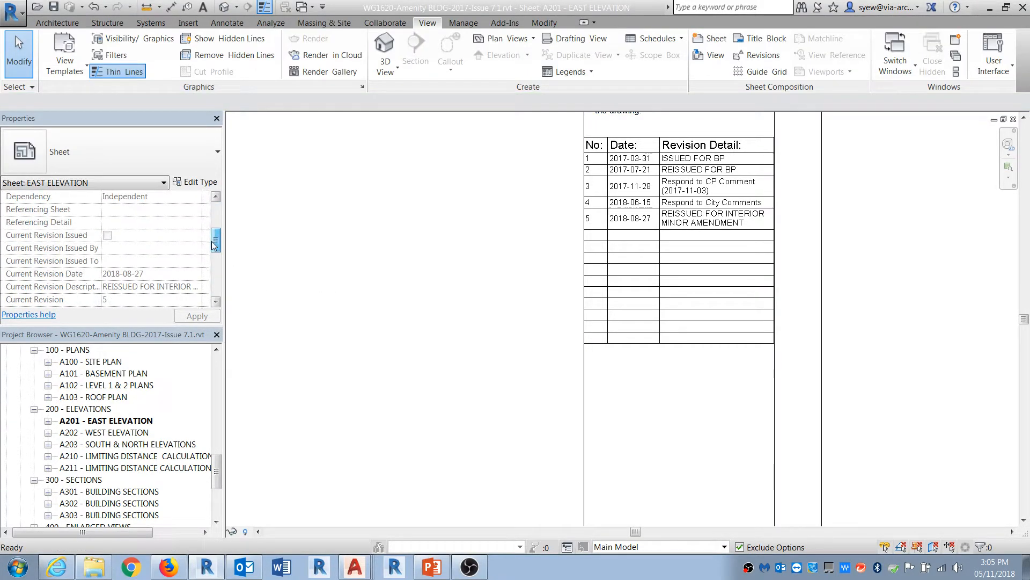
pyautogui.scroll(-3, 208, 267)
pyautogui.click(128, 249)
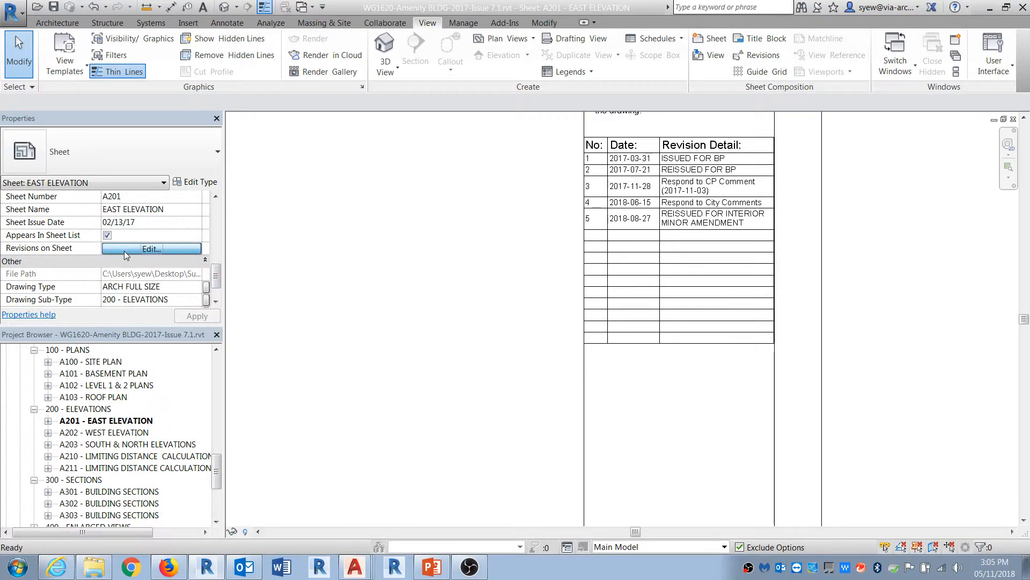
pyautogui.click(565, 301)
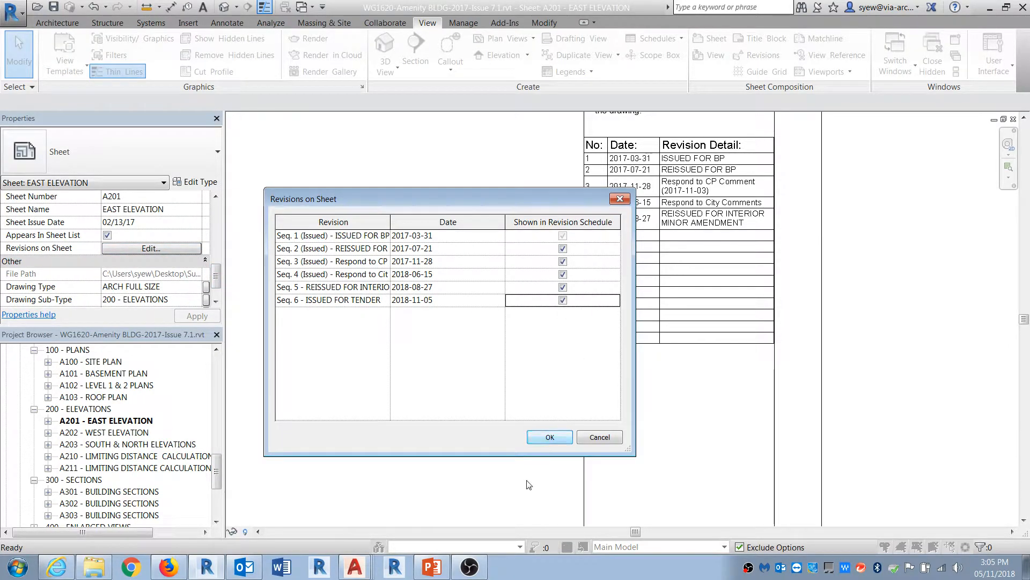
pyautogui.click(549, 437)
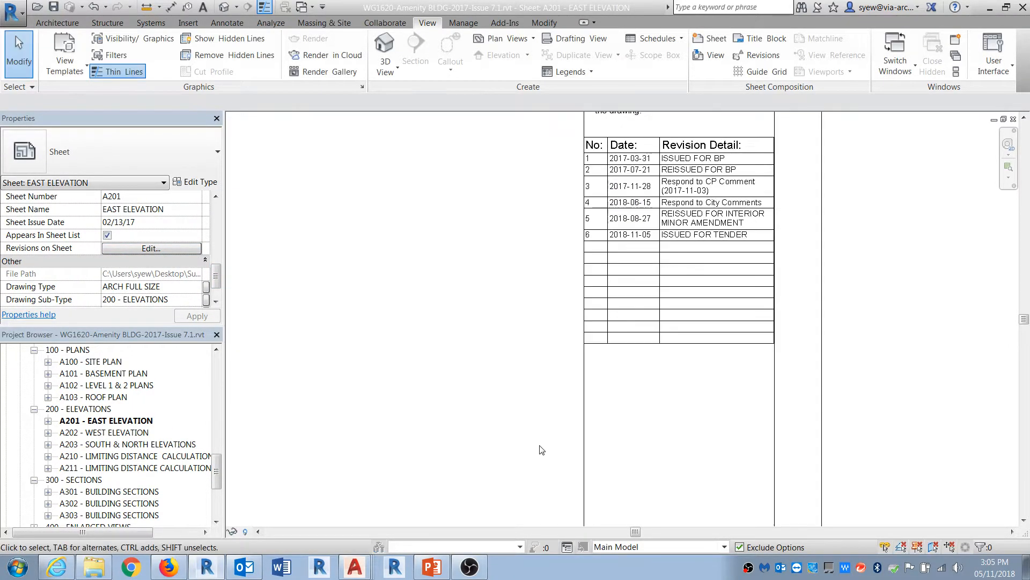
# Step: Select the A201 and A202 sheets together in the Project Browser to compare their sheet properties
pyautogui.click(104, 433)
pyautogui.keyDown('ctrl'); pyautogui.click(105, 444); pyautogui.keyUp('ctrl')
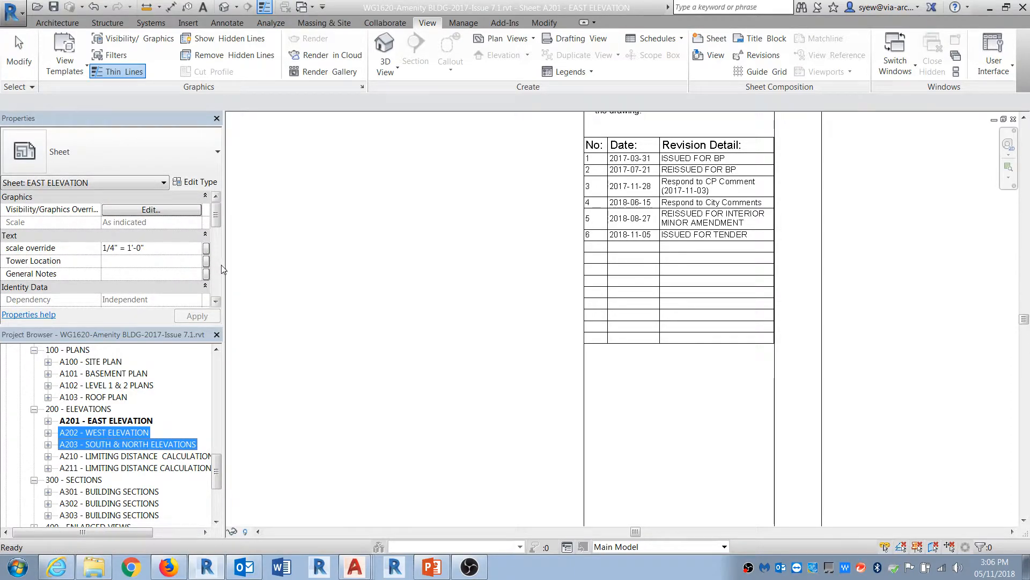
pyautogui.click(104, 434)
pyautogui.moveTo(217, 217)
pyautogui.mouseDown()
pyautogui.moveTo(216, 237)
pyautogui.moveTo(216, 215)
pyautogui.mouseUp()
pyautogui.click(117, 422)
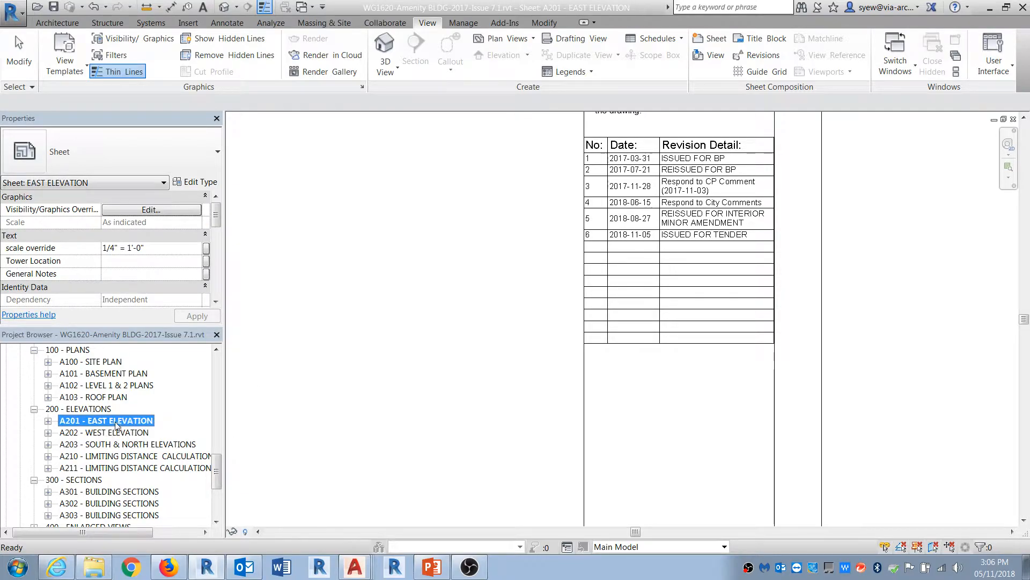
pyautogui.click(217, 301)
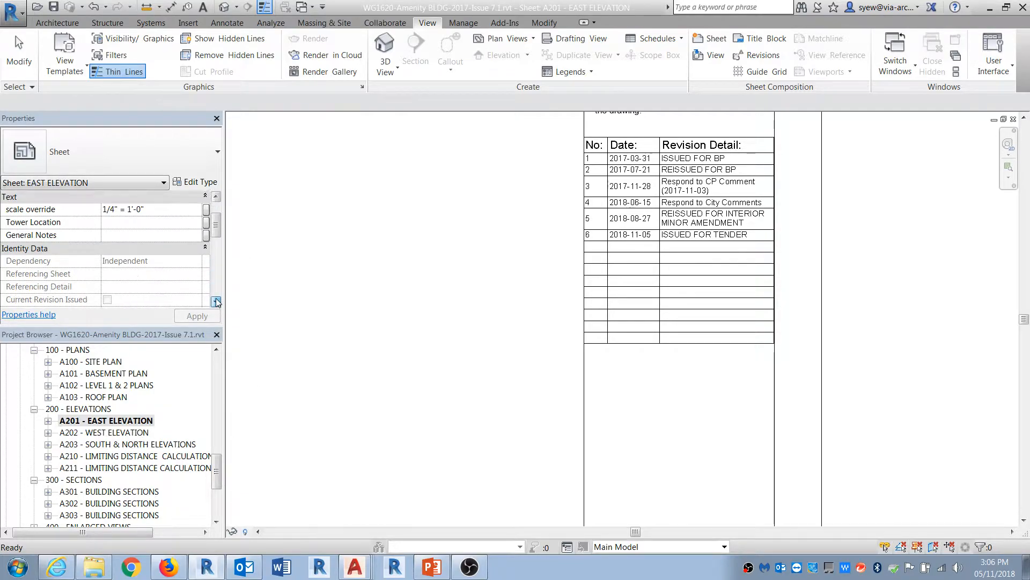
pyautogui.click(216, 302)
pyautogui.click(112, 422)
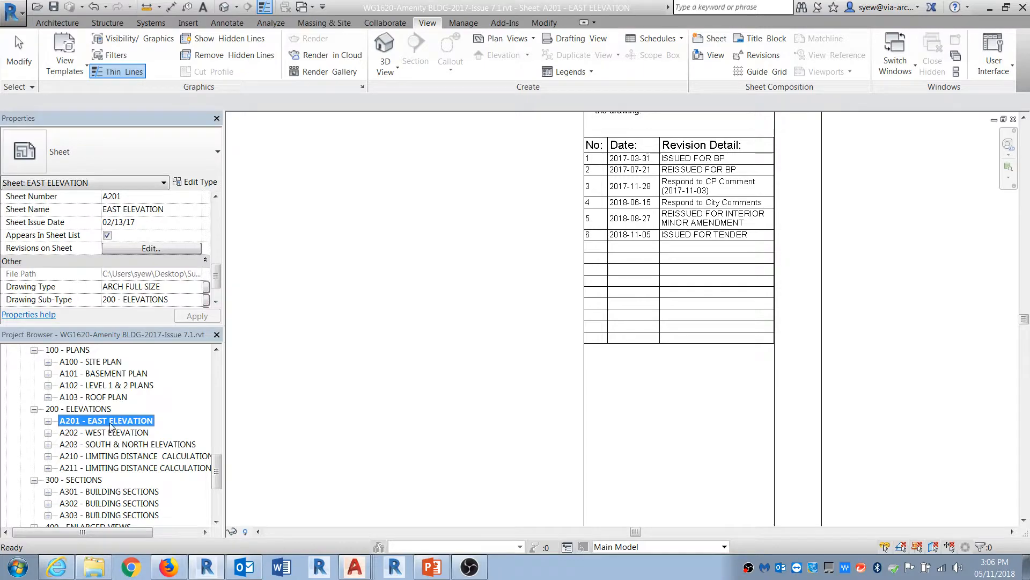
pyautogui.keyDown('ctrl'); pyautogui.click(110, 433); pyautogui.keyUp('ctrl')
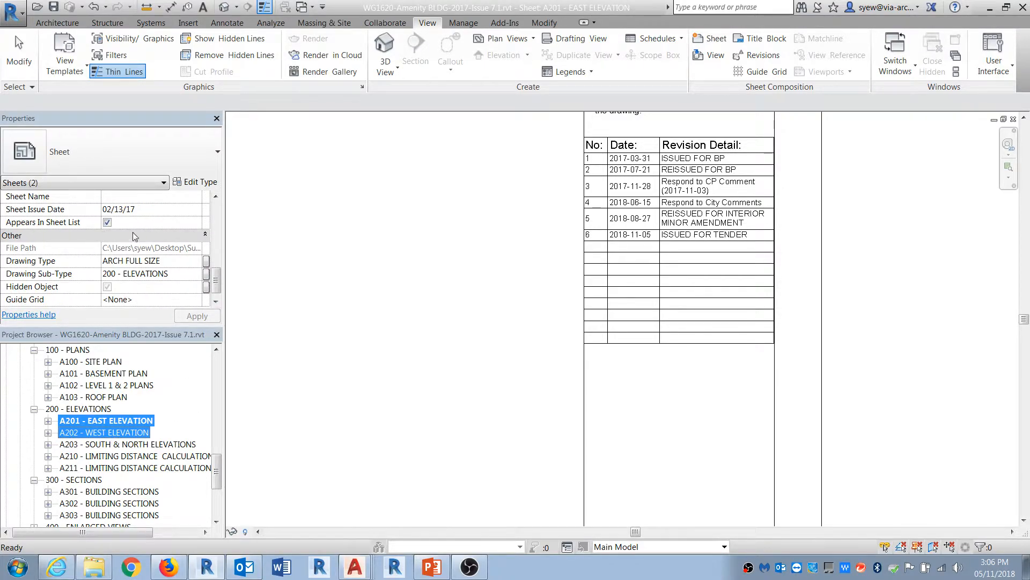
# Step: Zoom in on the structural footing note near the bottom of the A201 sheet
pyautogui.click(499, 379)
pyautogui.scroll(-6, 709, 253)
pyautogui.moveTo(555, 334); pyautogui.dragTo(655, 257, button='middle')
pyautogui.scroll(7, 421, 383)
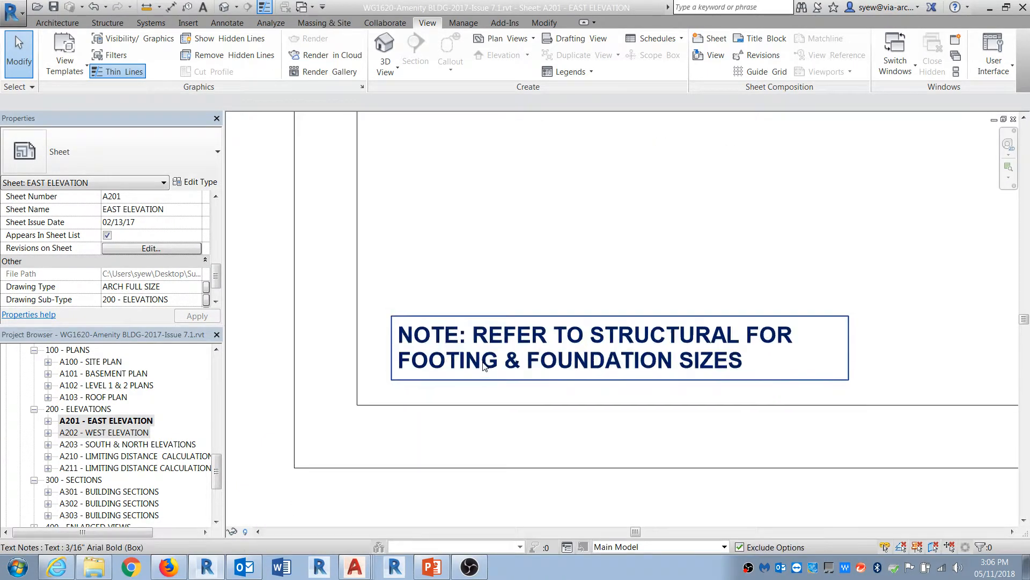
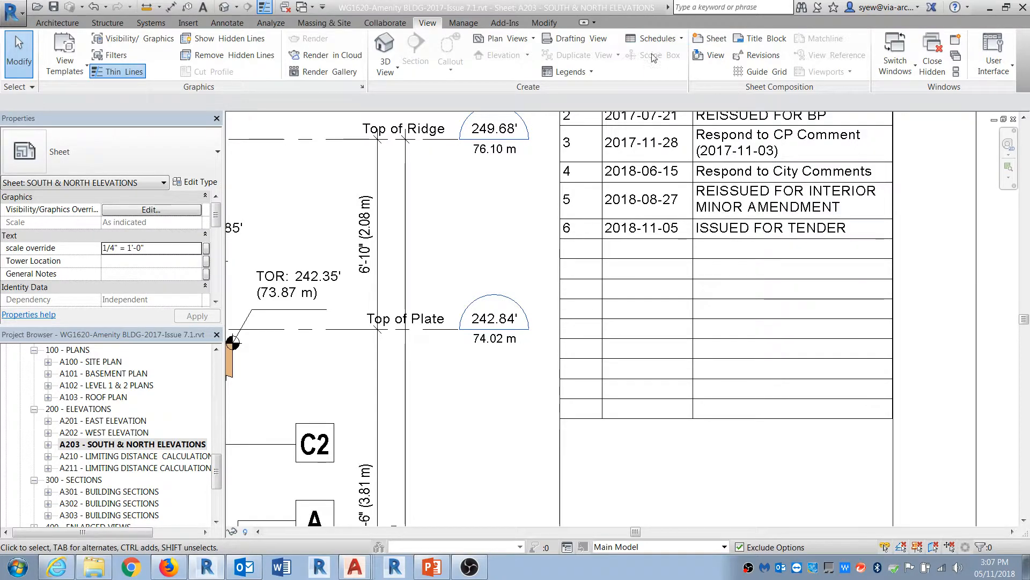
# Step: Review the project's sheet issues and revisions list and the revision schedule on the South & North Elevations sheet
pyautogui.click(756, 55)
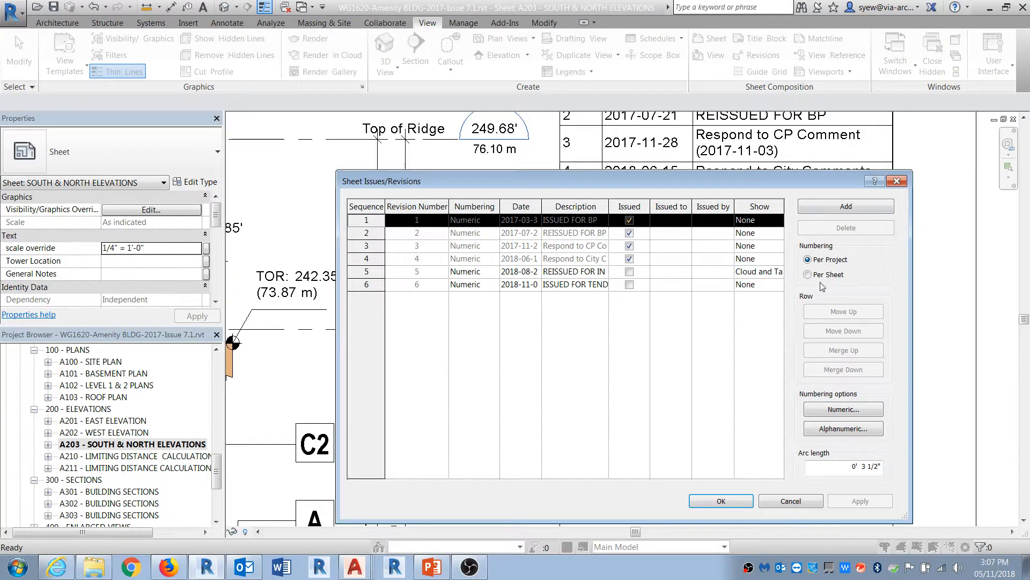
pyautogui.click(375, 284)
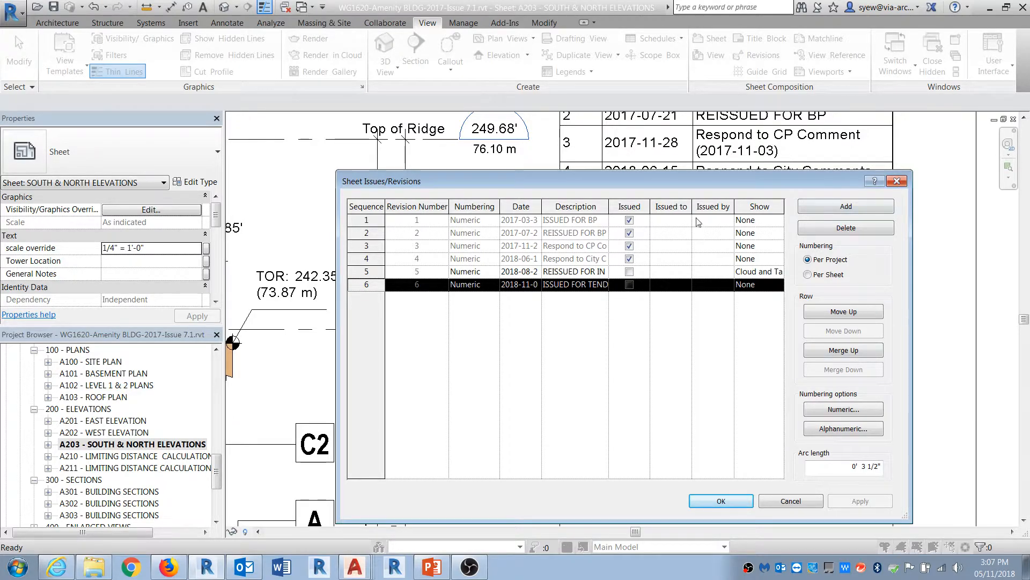
pyautogui.click(907, 182)
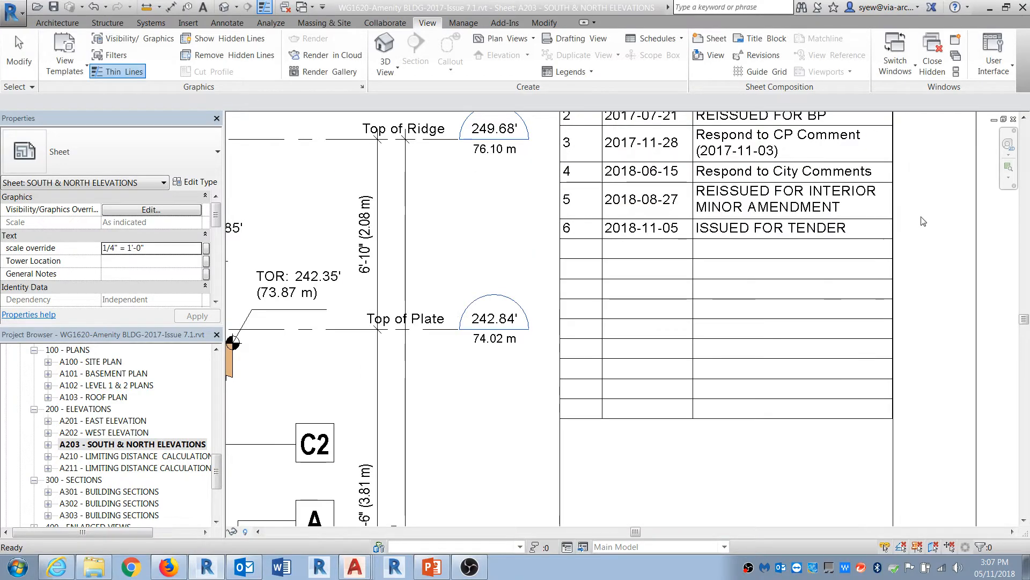
pyautogui.scroll(-2, 984, 371)
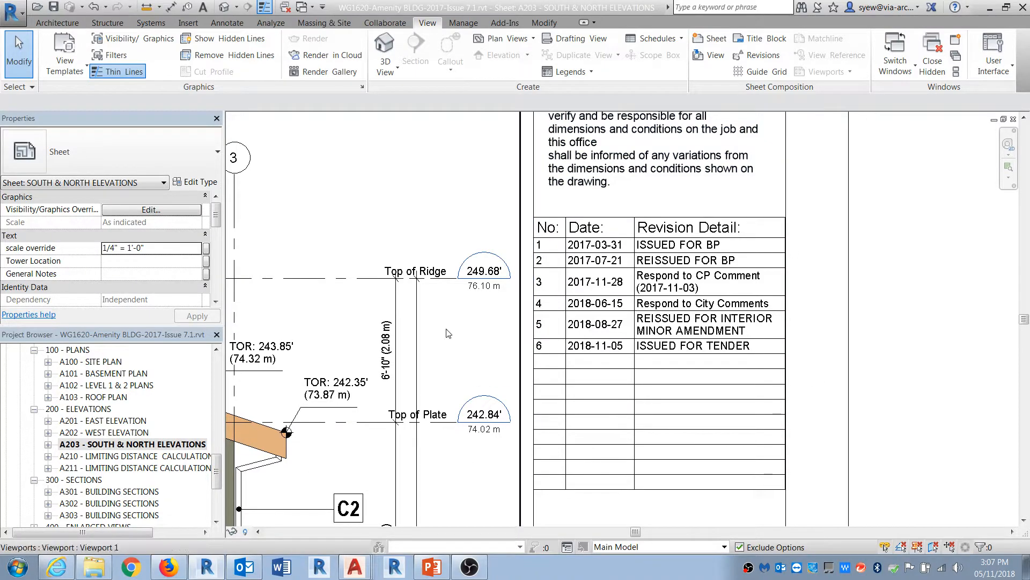
pyautogui.moveTo(217, 467); pyautogui.dragTo(217, 459)
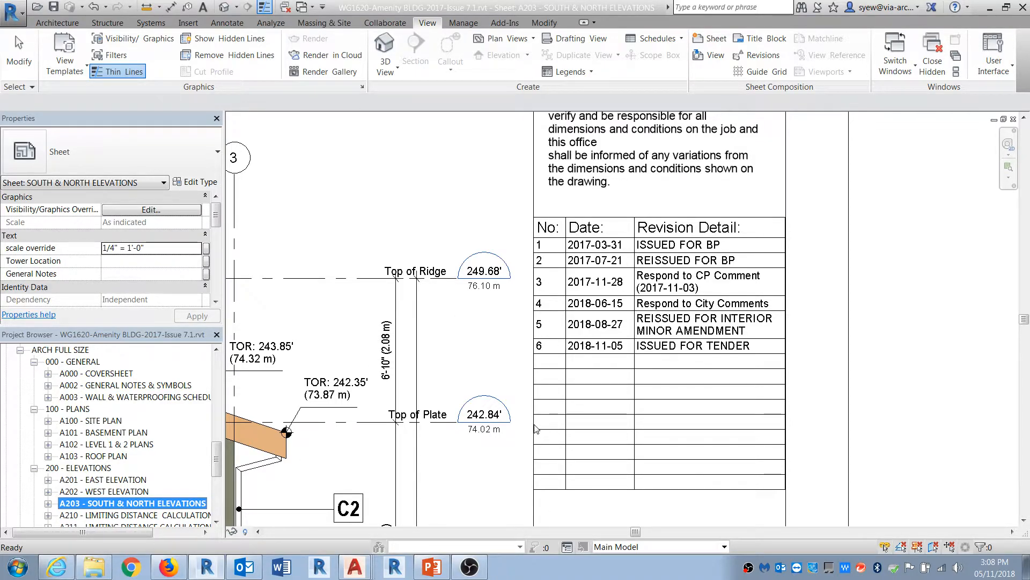
# Step: Open the LF5 - Arch D TITLEBLOCK sheet under Titleblock Reference, Presentation in the Project Browser
pyautogui.click(37, 8)
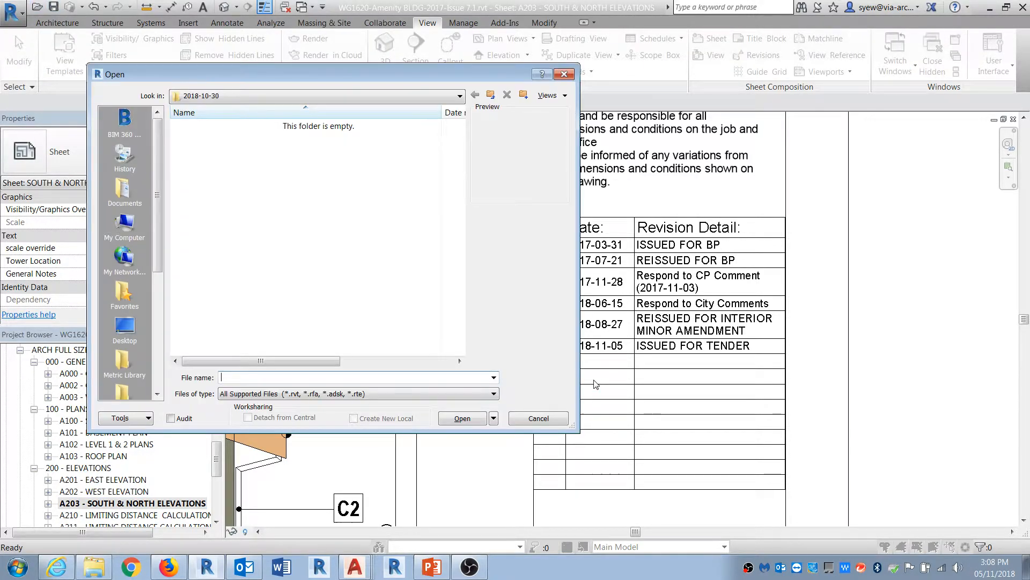
pyautogui.click(548, 414)
pyautogui.moveTo(220, 458); pyautogui.dragTo(211, 496)
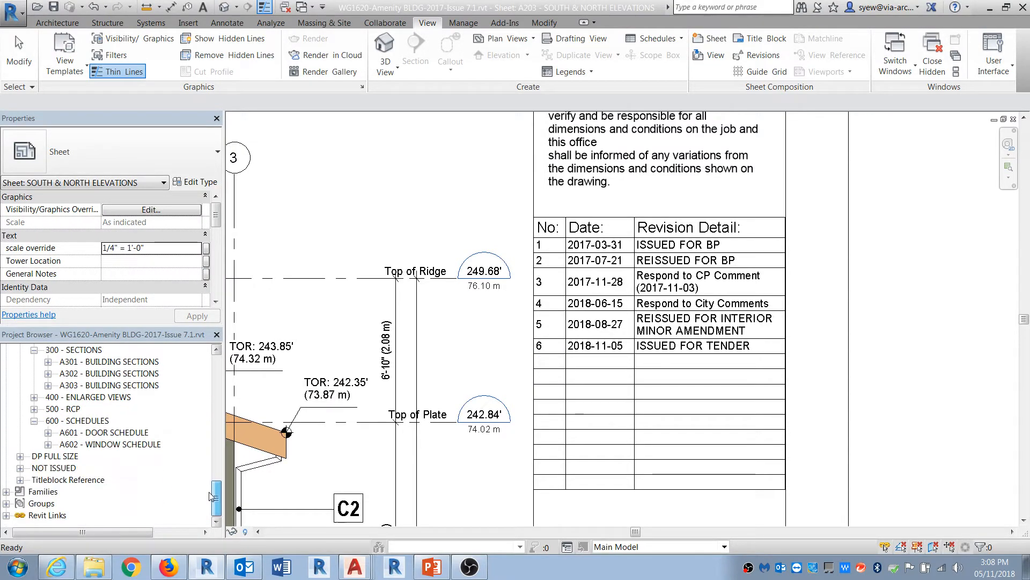
pyautogui.click(20, 479)
pyautogui.scroll(-2, 209, 438)
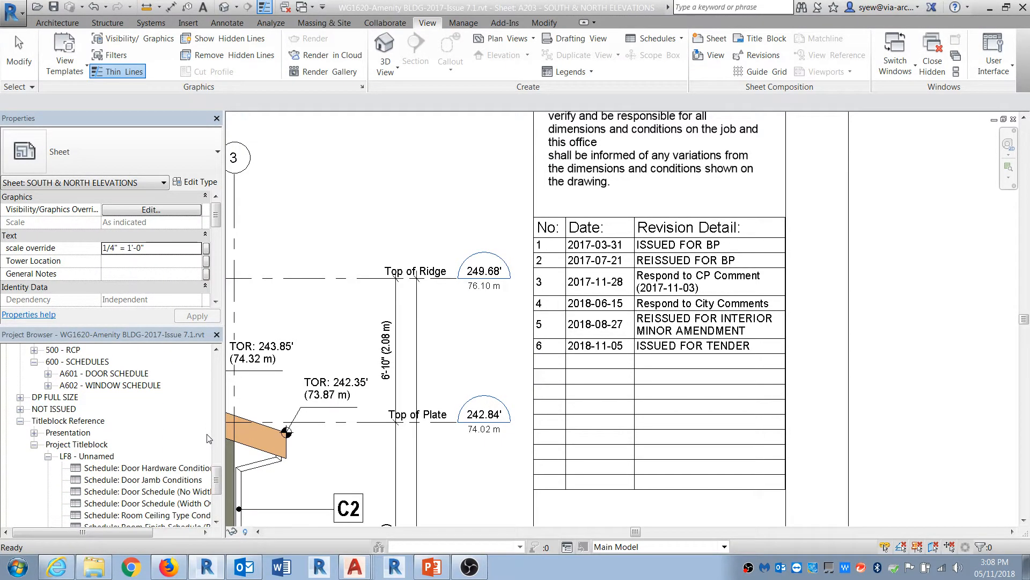
pyautogui.click(34, 444)
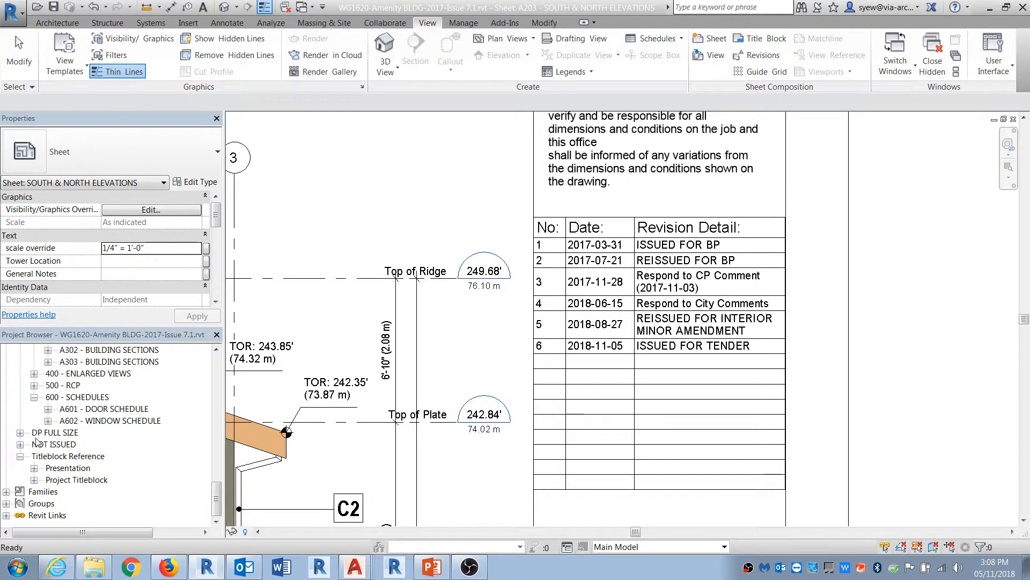
pyautogui.click(34, 468)
pyautogui.scroll(-2, 155, 455)
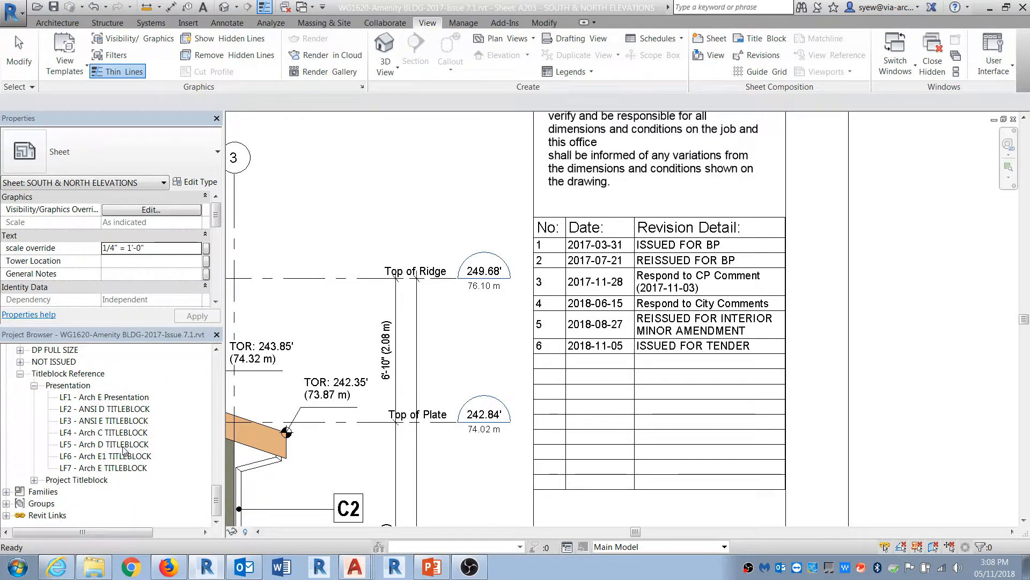
pyautogui.doubleClick(107, 444)
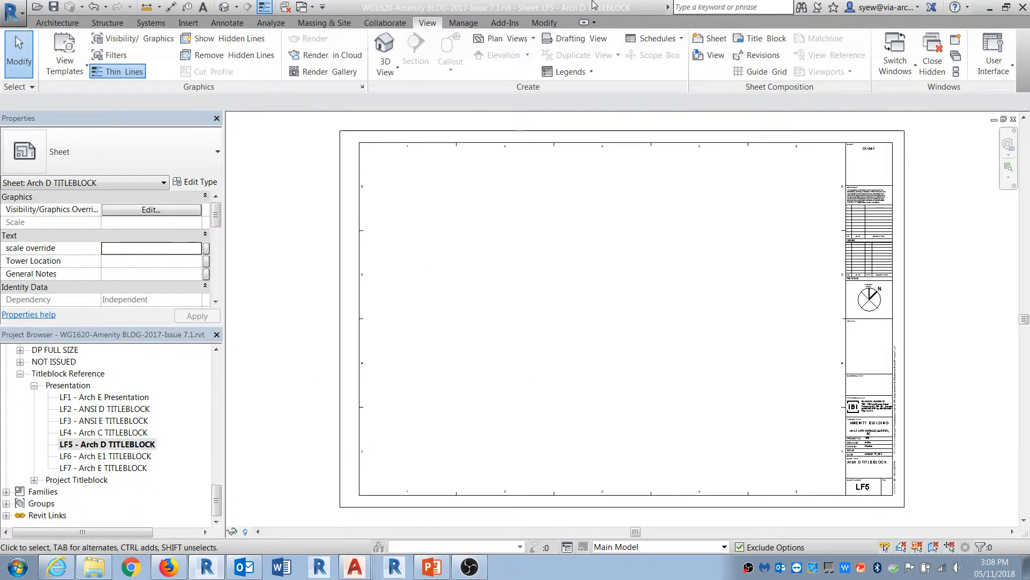
# Step: Open the Arch D title block family for editing from the LF5 sheet's issues area
pyautogui.moveTo(538, 255); pyautogui.dragTo(195, 255, button='middle')
pyautogui.scroll(7, 532, 227)
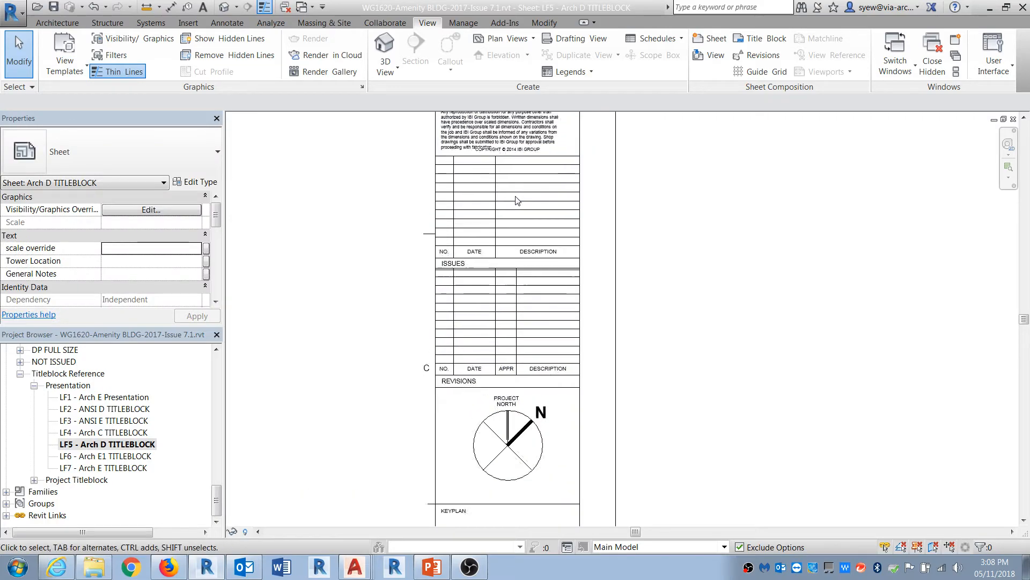
pyautogui.moveTo(799, 338); pyautogui.dragTo(811, 365, button='middle')
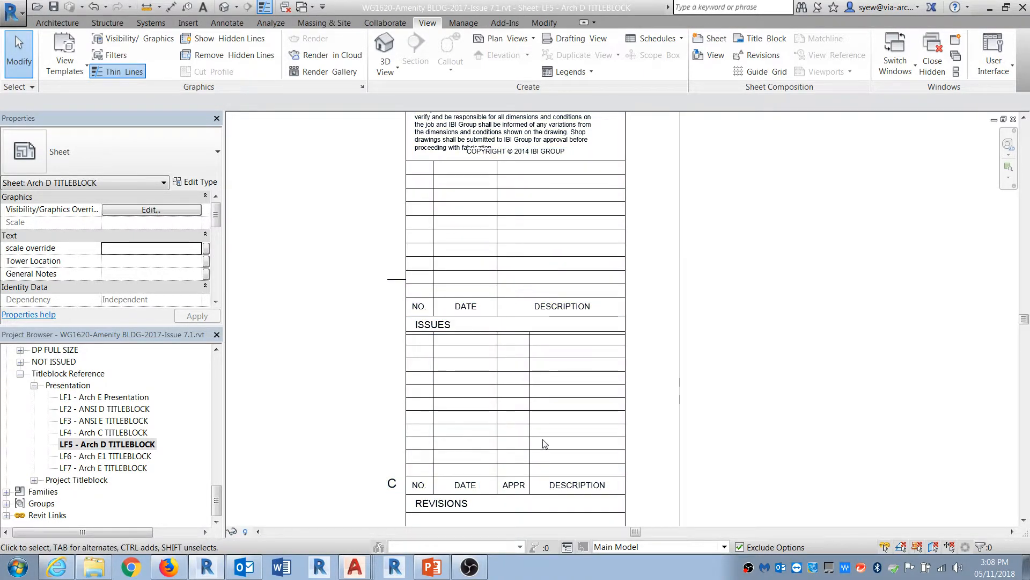
pyautogui.click(497, 310)
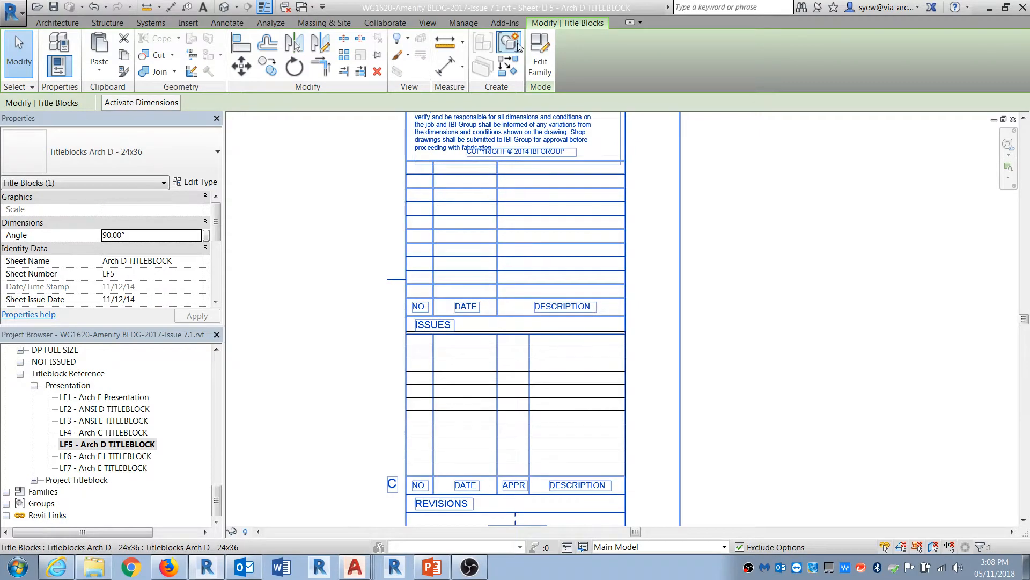
pyautogui.doubleClick(613, 305)
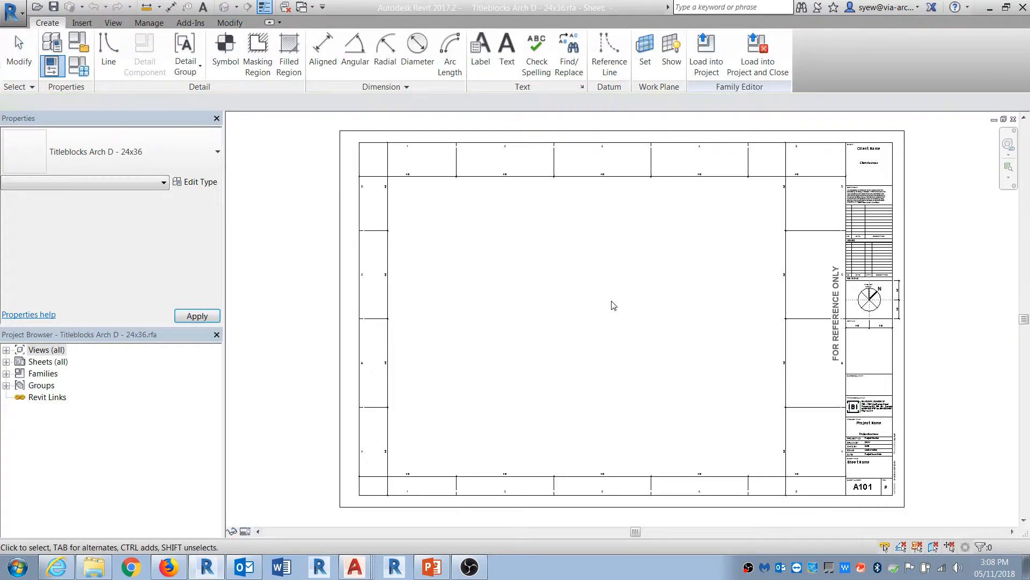
# Step: Select an issue stamp in the title block's issues table and open the ISSUED STAMP family for editing
pyautogui.scroll(2, 925, 154)
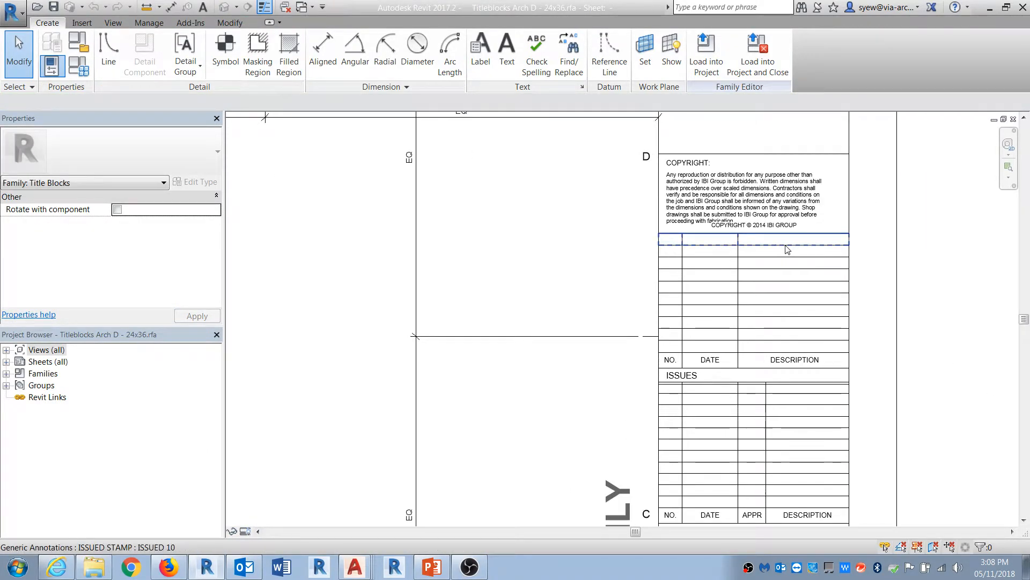
pyautogui.click(754, 242)
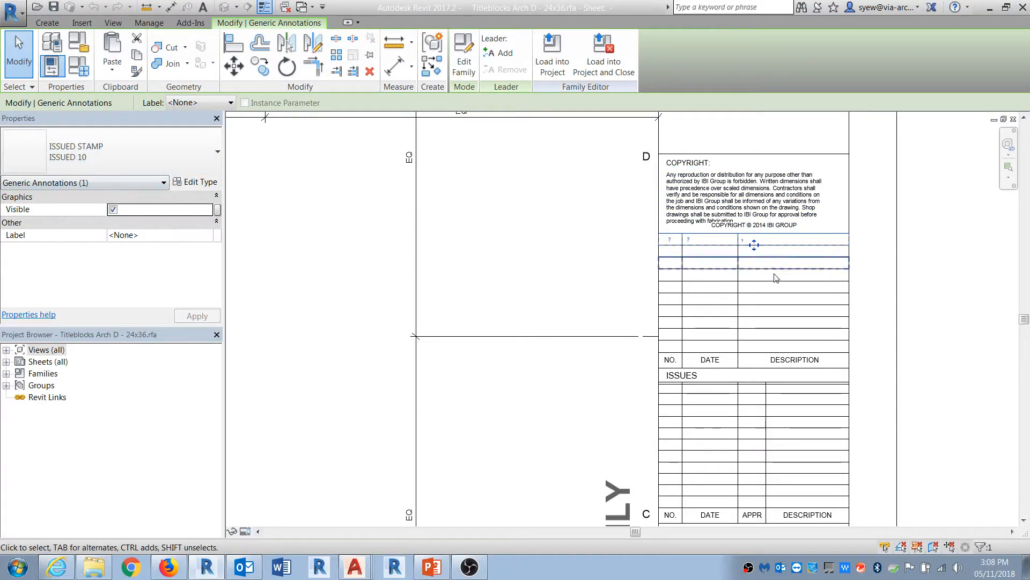
pyautogui.click(739, 350)
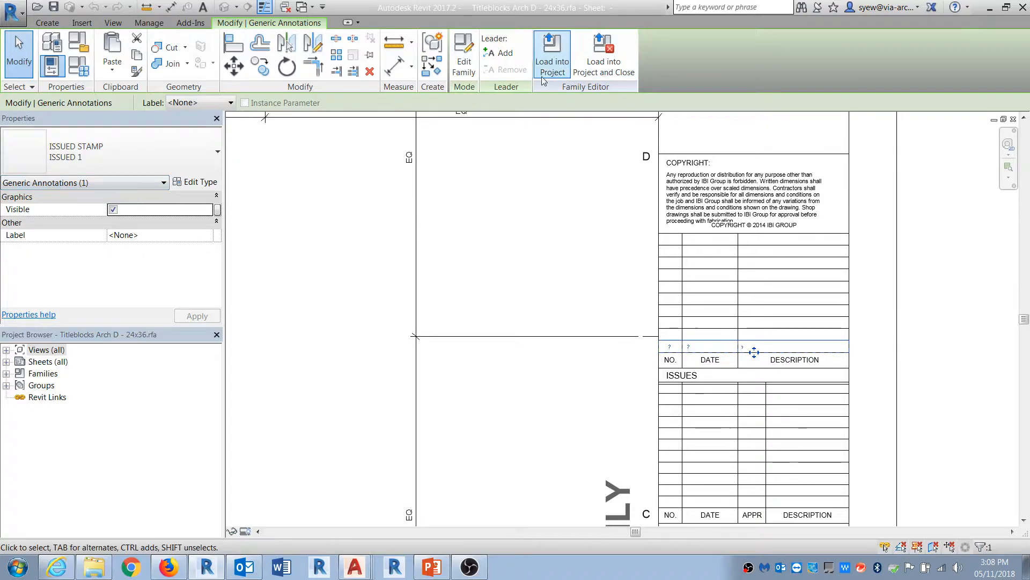
pyautogui.click(463, 65)
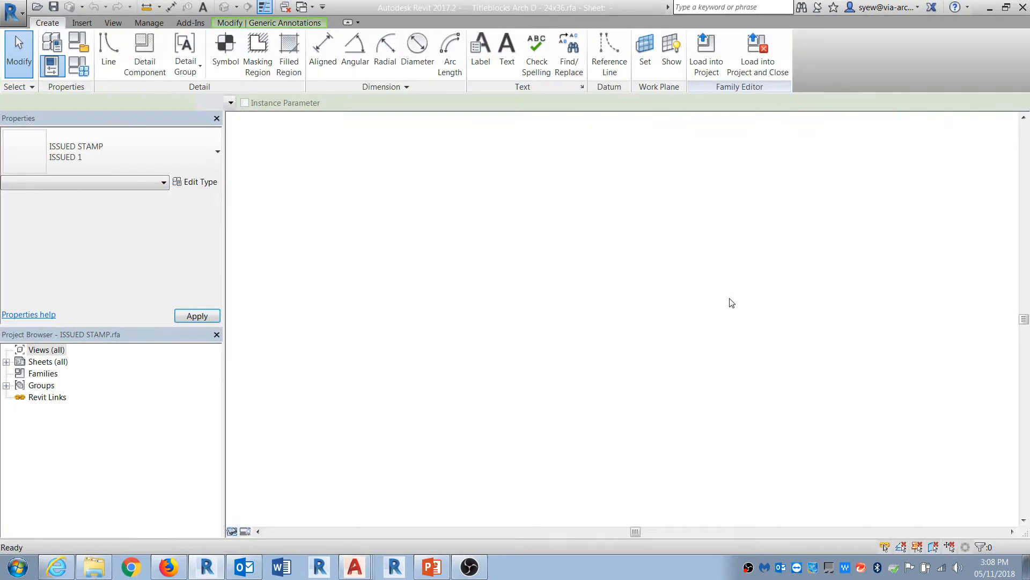
# Step: Inspect the NO. label in the ISSUED STAMP family, then close that family
pyautogui.scroll(5, 646, 327)
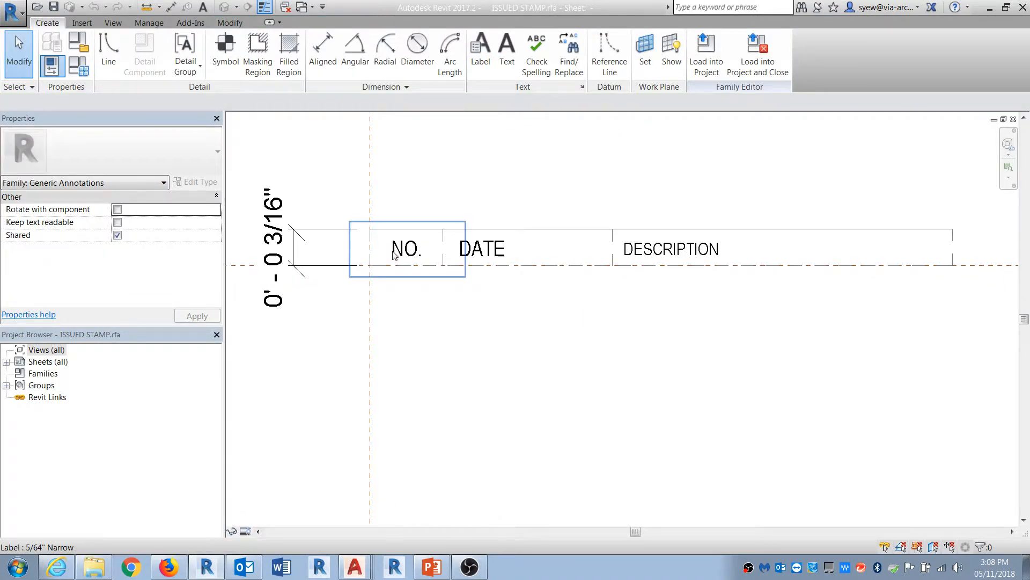
pyautogui.click(433, 268)
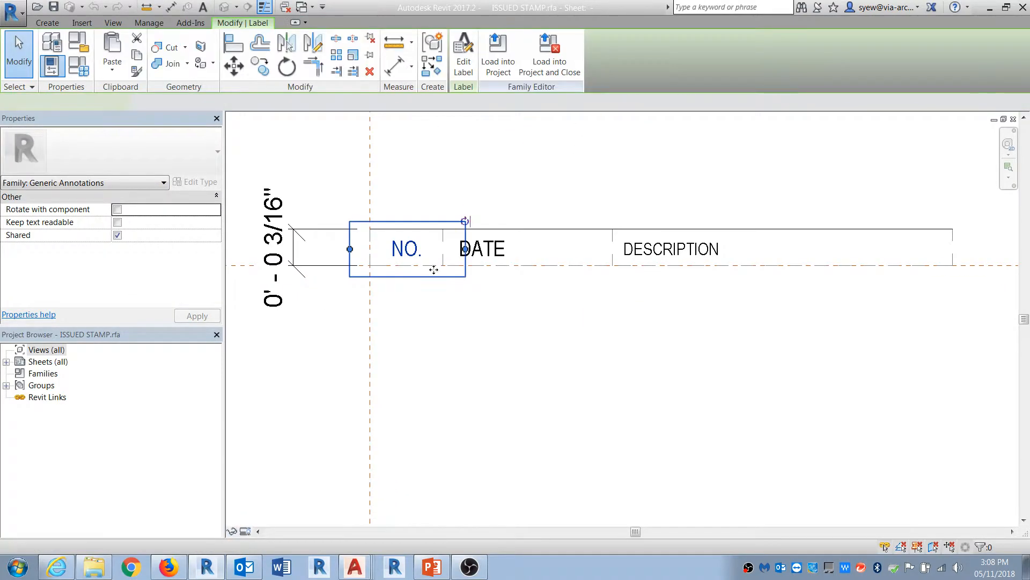
pyautogui.click(282, 370)
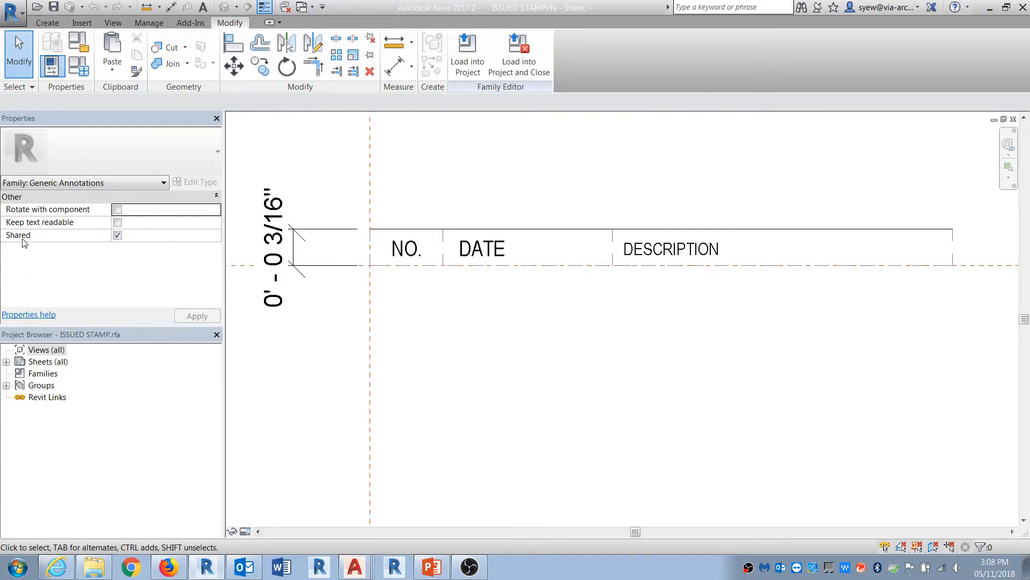
pyautogui.click(1013, 119)
# Step: Inspect the title block's issue stamps and revisions schedule, then close the title block family without saving
pyautogui.click(572, 291)
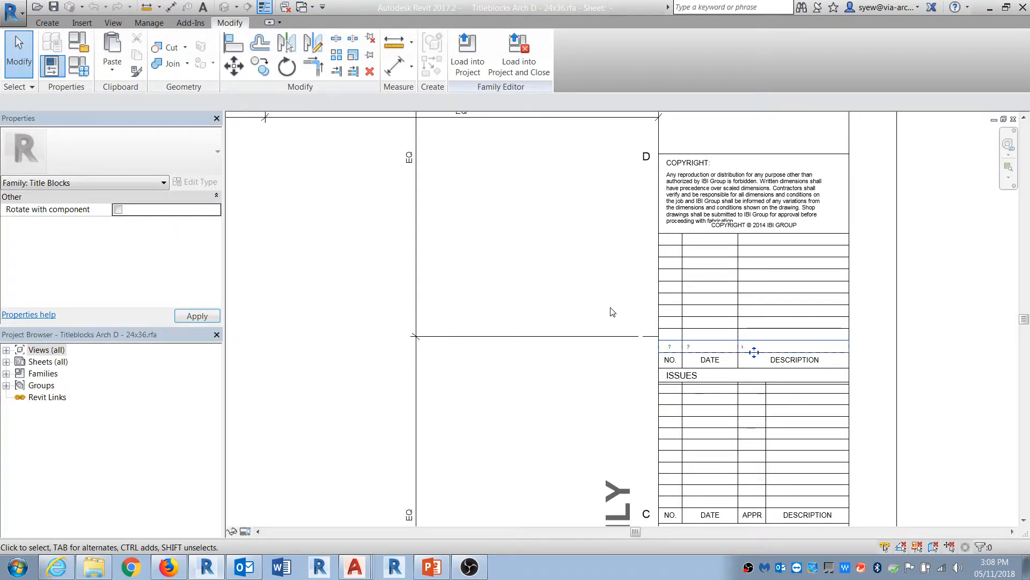
pyautogui.click(685, 342)
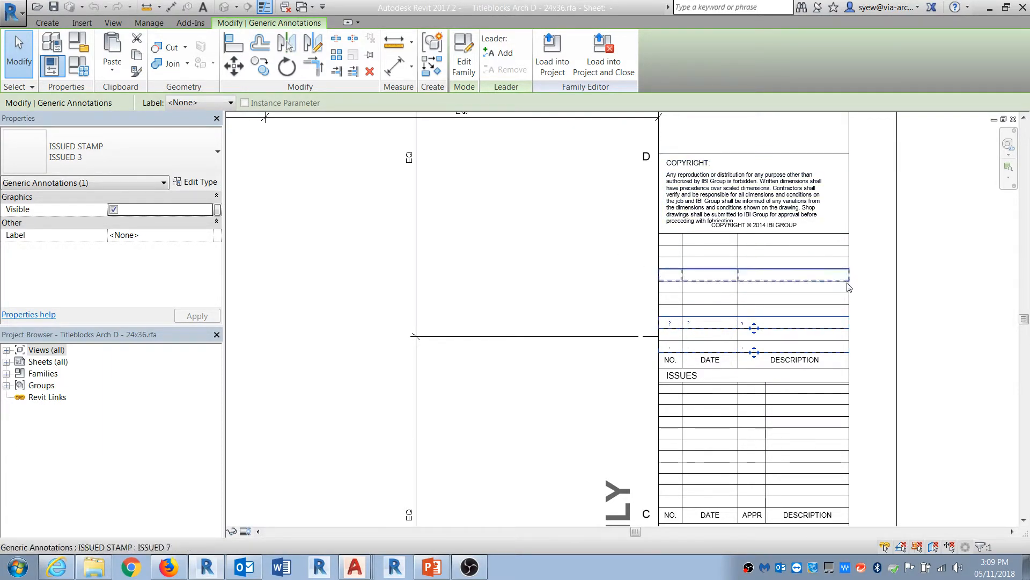
pyautogui.click(882, 325)
pyautogui.moveTo(910, 368); pyautogui.dragTo(794, 283, button='middle')
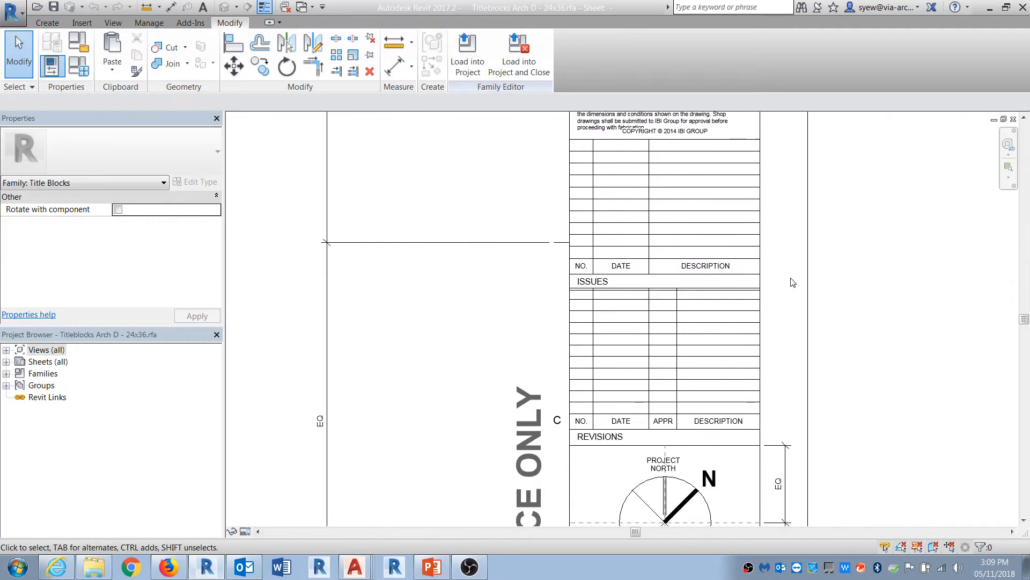
pyautogui.click(661, 315)
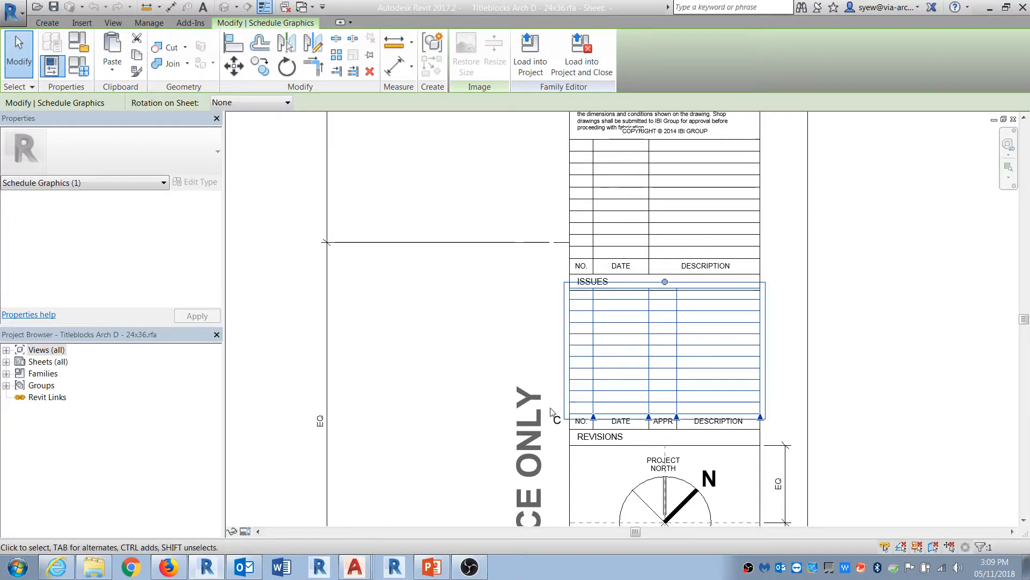
pyautogui.click(789, 247)
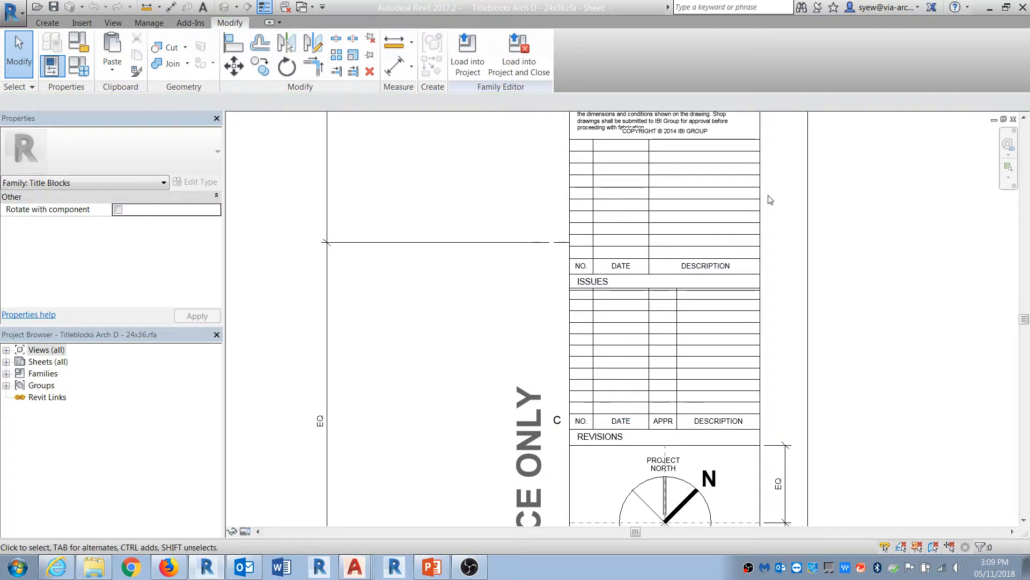
pyautogui.click(1014, 120)
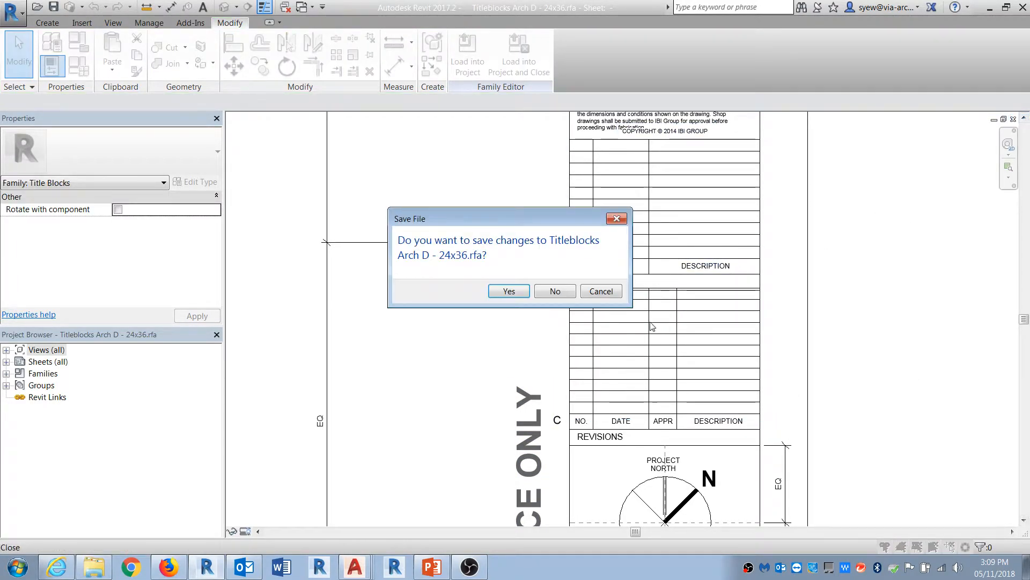
pyautogui.click(555, 292)
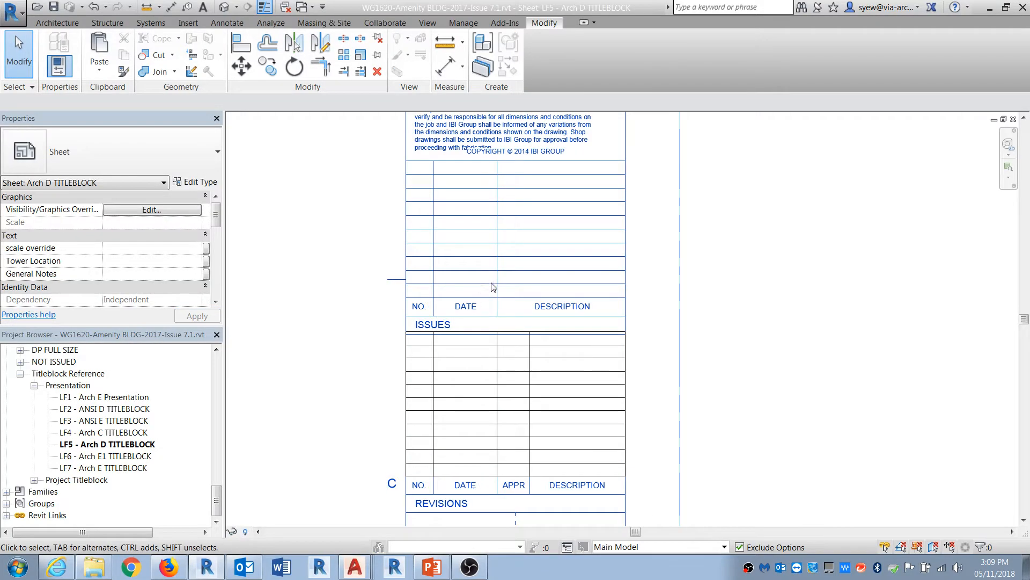
# Step: Open the 0 - Large Format Titleblock Issued legend view from the Legends list
pyautogui.scroll(15, 177, 438)
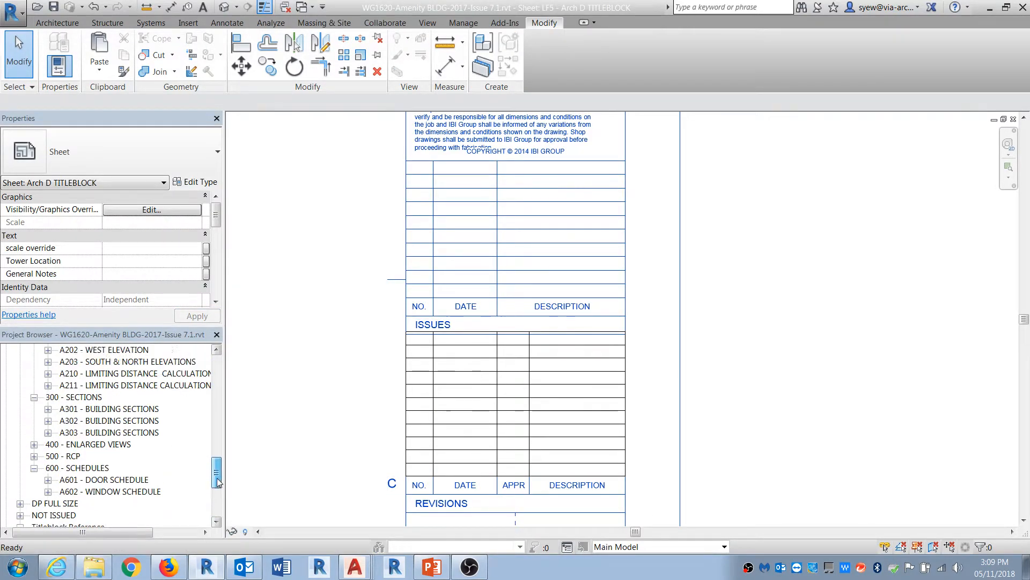
pyautogui.click(6, 409)
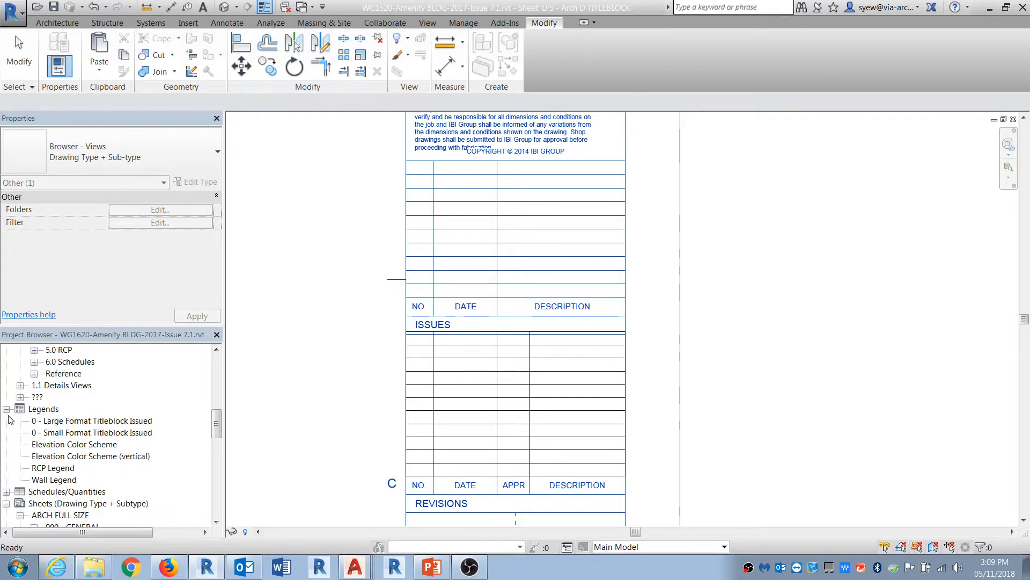
pyautogui.doubleClick(59, 421)
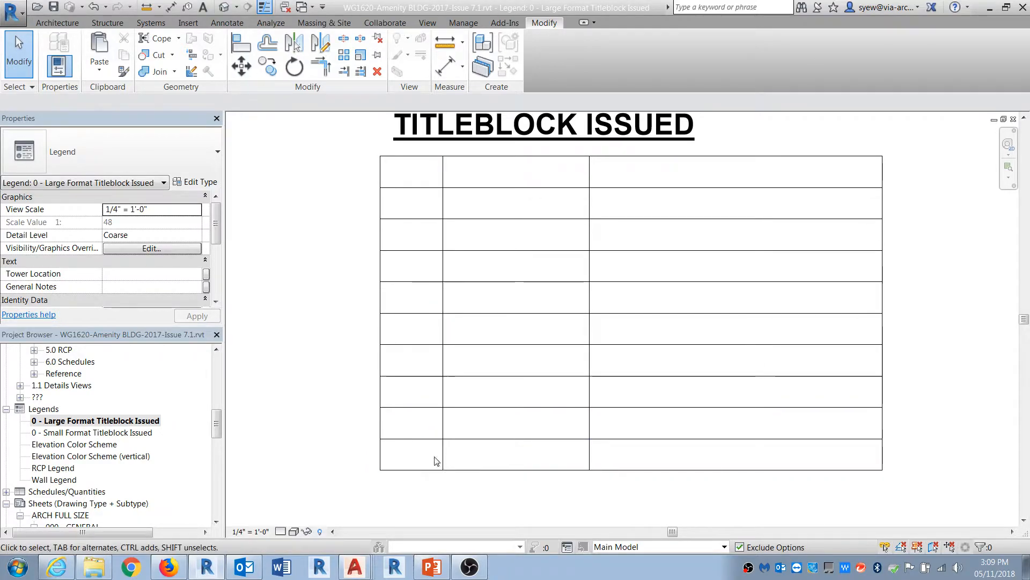
# Step: Set the issue stamp's number to 1 in the titleblock issued legend, accepting the type parameter change
pyautogui.click(412, 456)
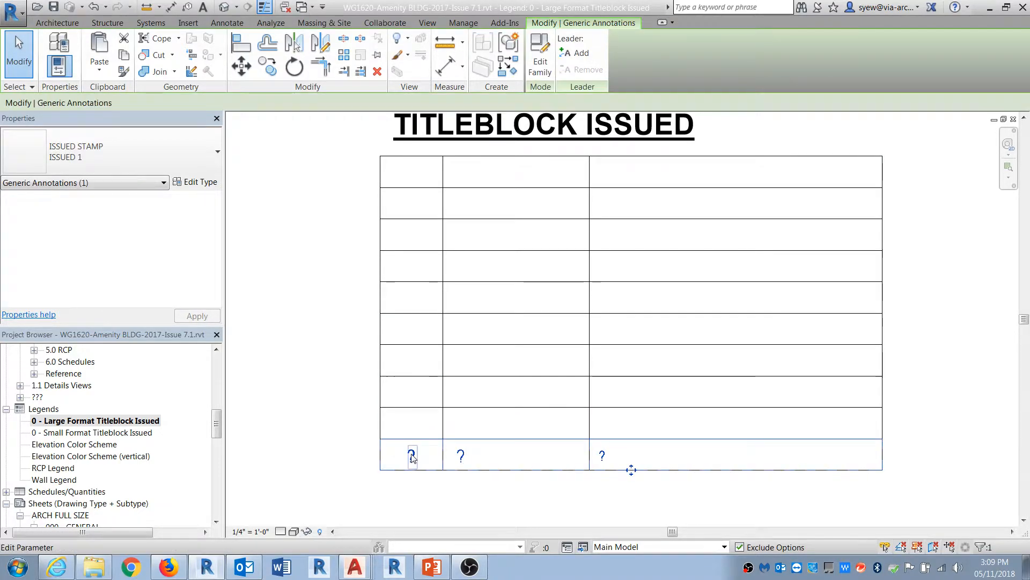
pyautogui.write('1')
pyautogui.click(460, 500)
pyautogui.click(554, 292)
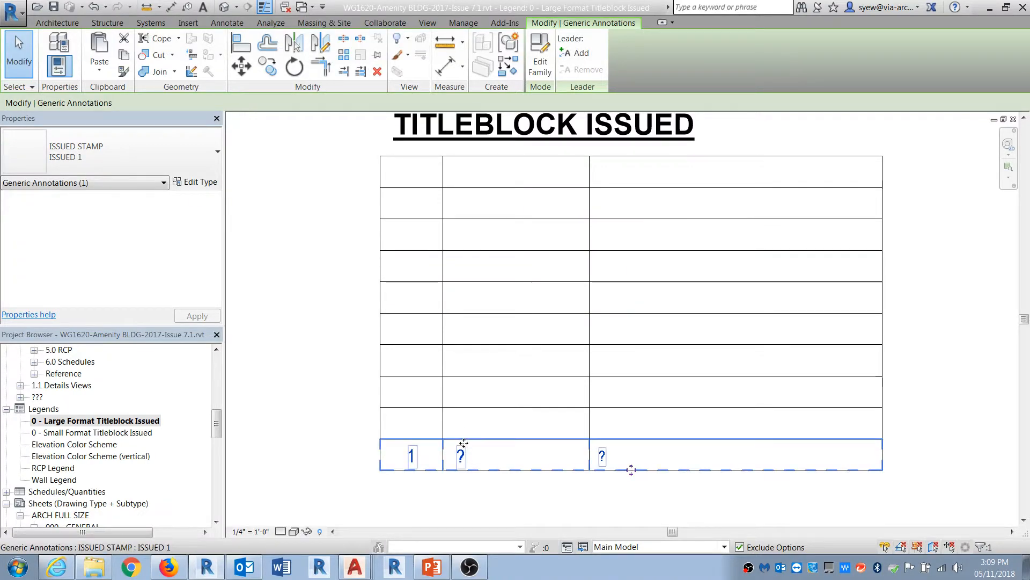
# Step: Set the issue stamp's date to 2018-11-05, accepting the type parameter change
pyautogui.click(460, 455)
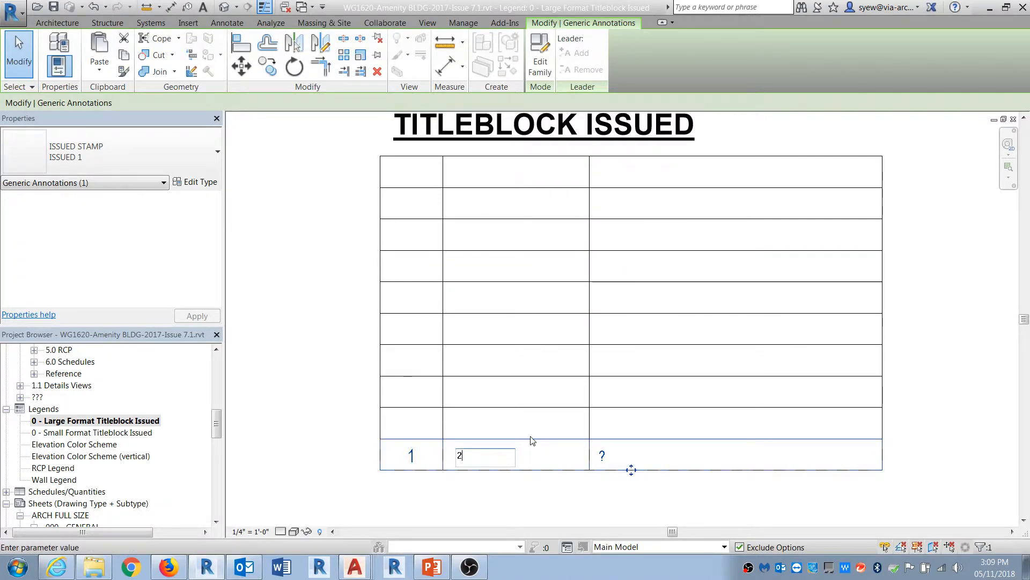
pyautogui.write('2018-11')
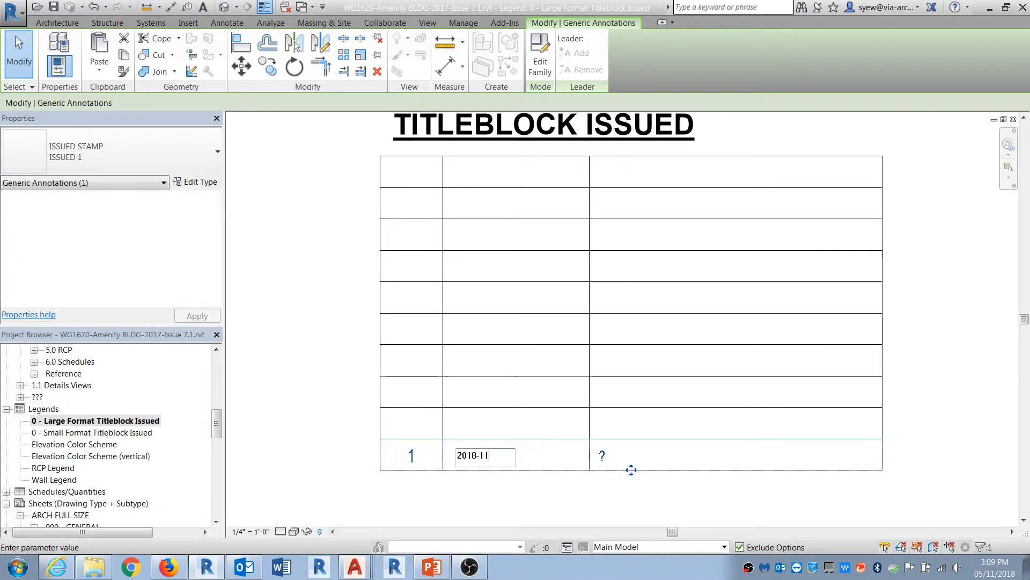
pyautogui.write('-05')
pyautogui.click(548, 436)
pyautogui.click(554, 291)
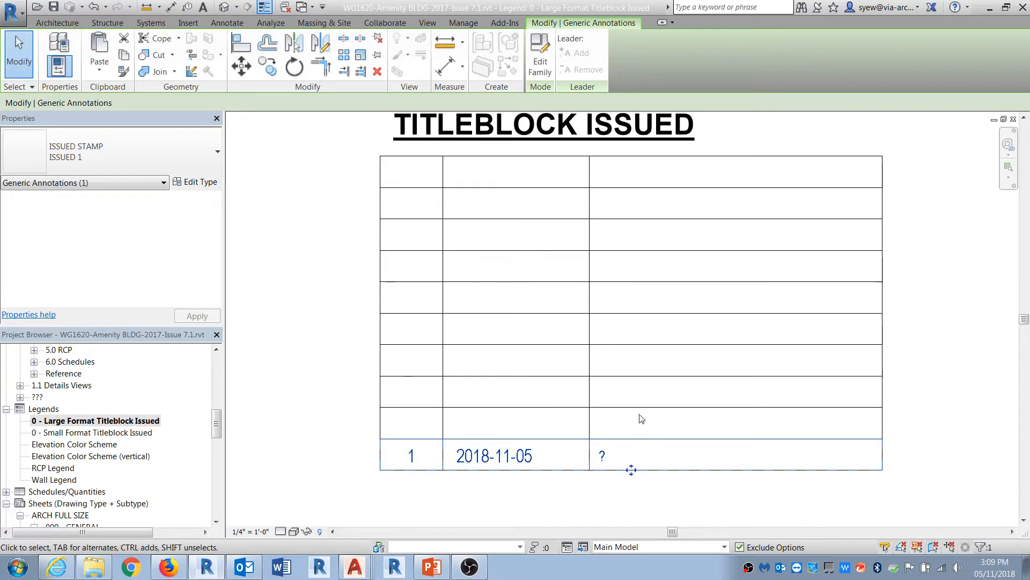
# Step: Set the issue stamp's description to ISSUED FOR TENDER, accepting each type parameter change
pyautogui.click(602, 455)
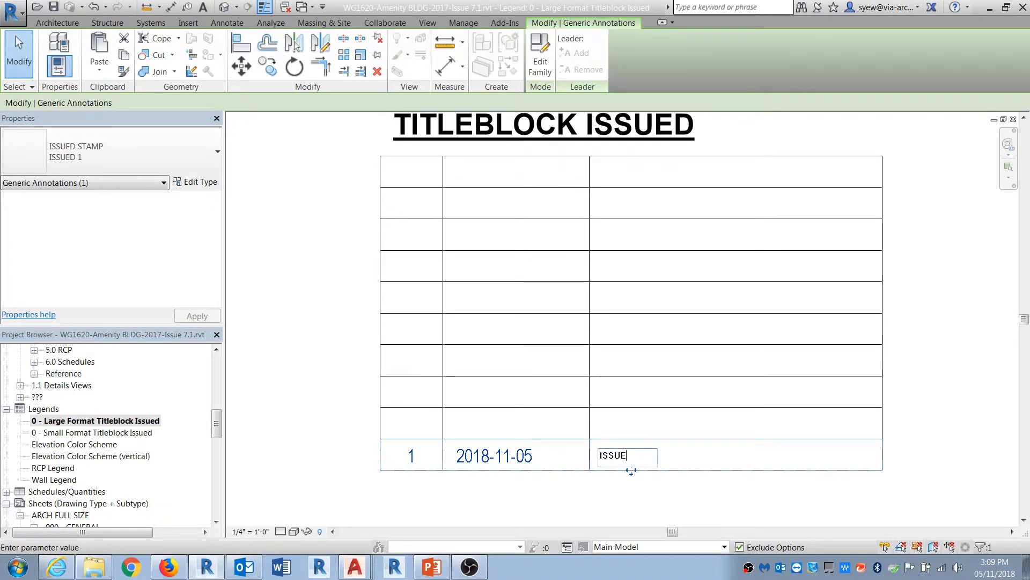
pyautogui.write('ISSUED FOR TEDER')
pyautogui.click(660, 436)
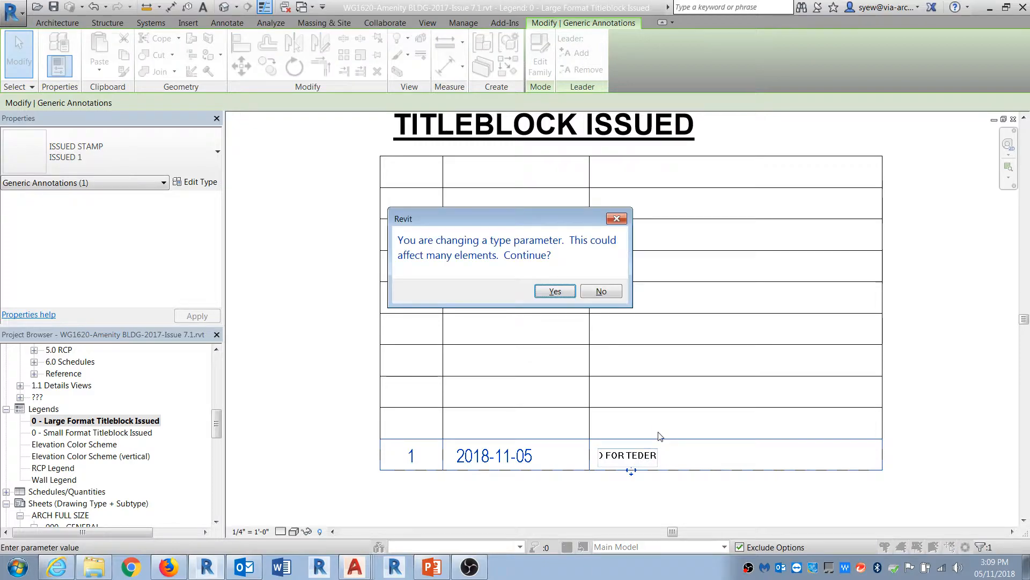
pyautogui.click(555, 291)
pyautogui.click(670, 456)
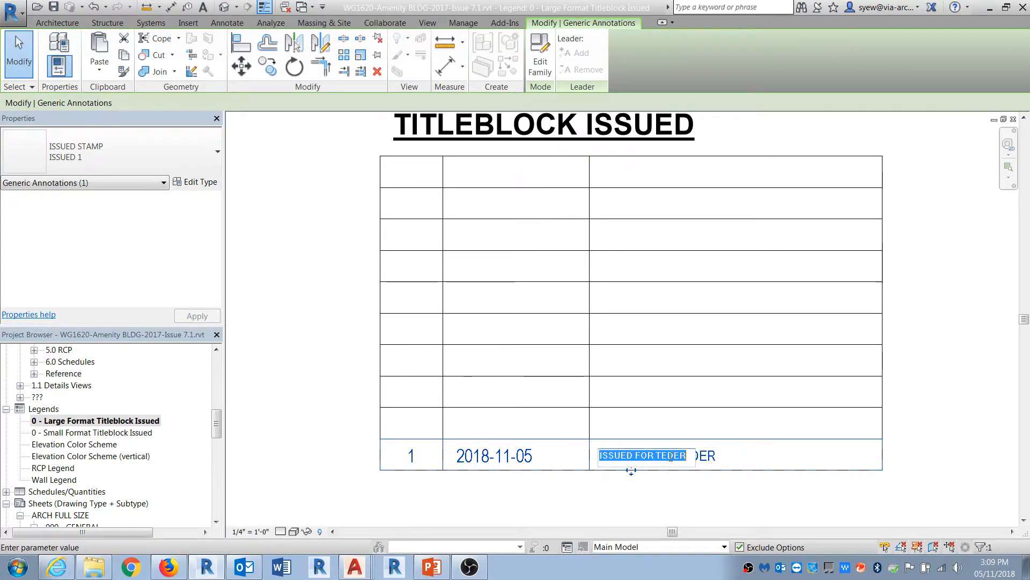
pyautogui.click(670, 456)
pyautogui.write('N')
pyautogui.click(644, 424)
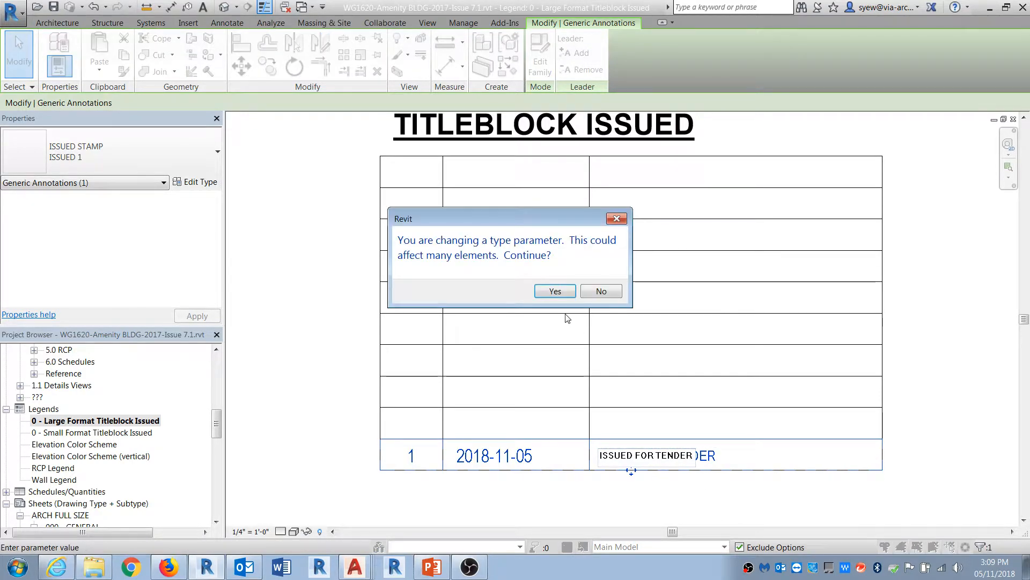
pyautogui.click(552, 292)
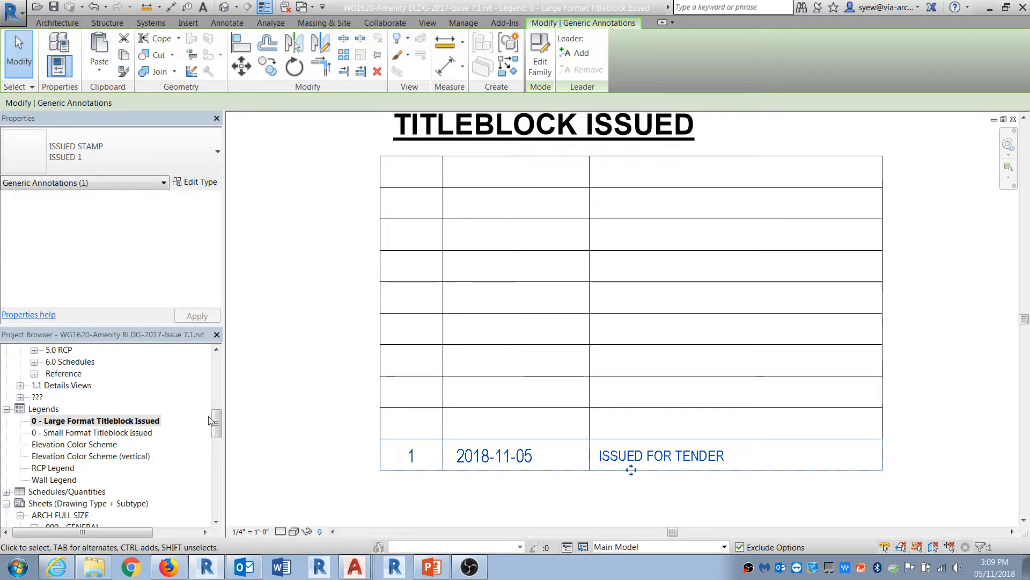
# Step: Open the LF7, LF6 and LF5 titleblock sheets to review the issue stamp on each
pyautogui.moveTo(217, 423); pyautogui.dragTo(216, 504)
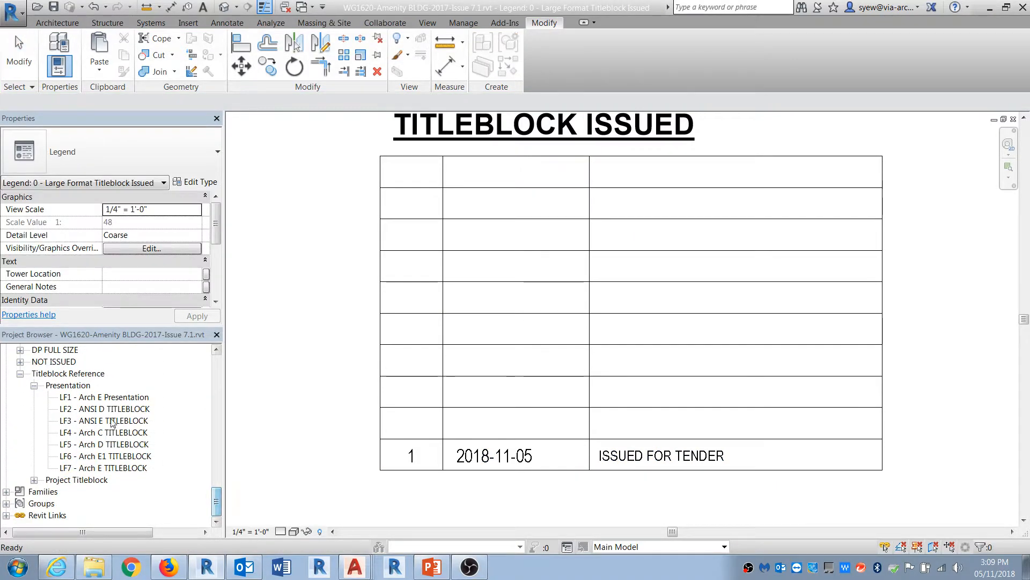
pyautogui.click(131, 467)
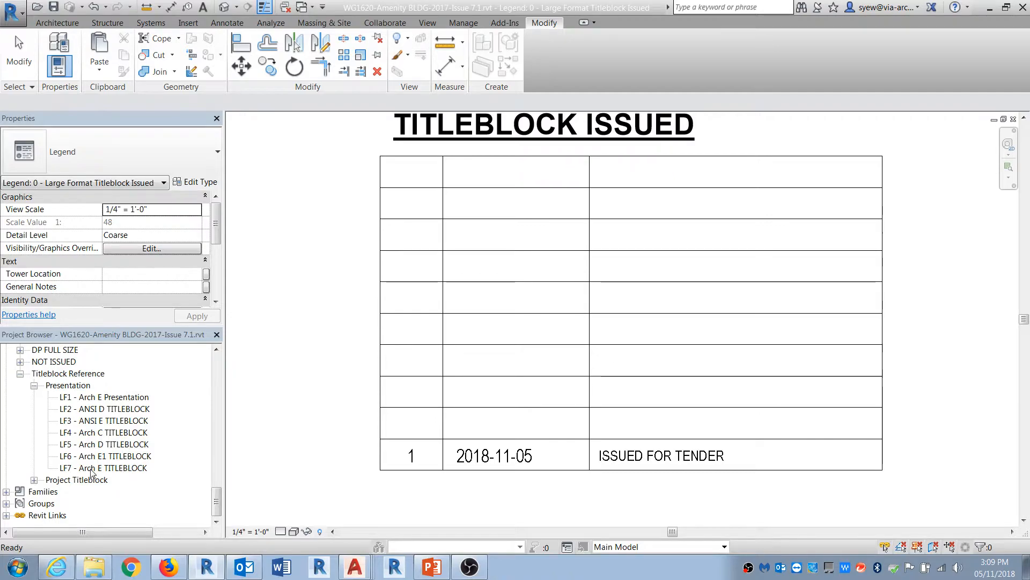
pyautogui.scroll(7, 875, 197)
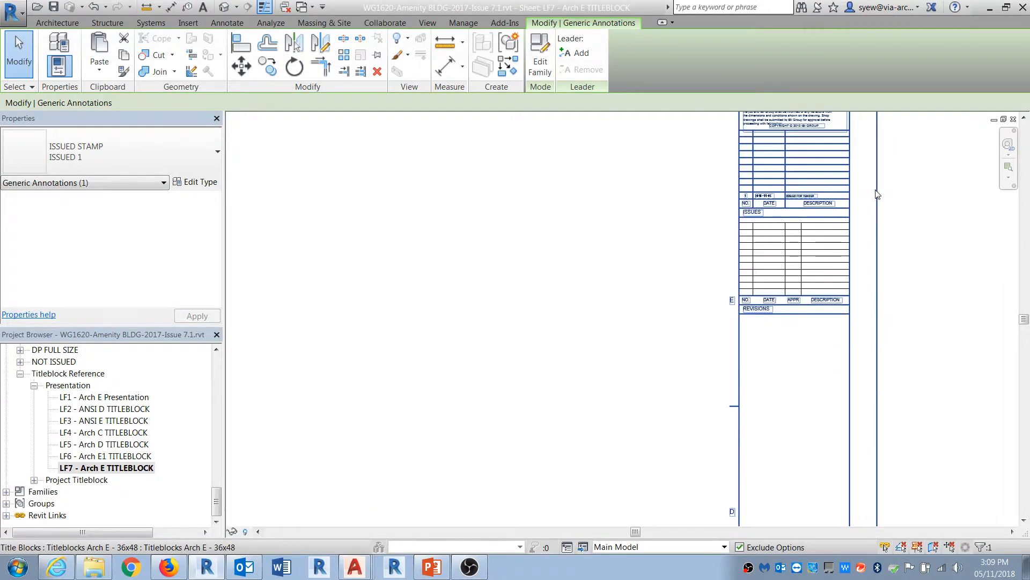
pyautogui.doubleClick(105, 456)
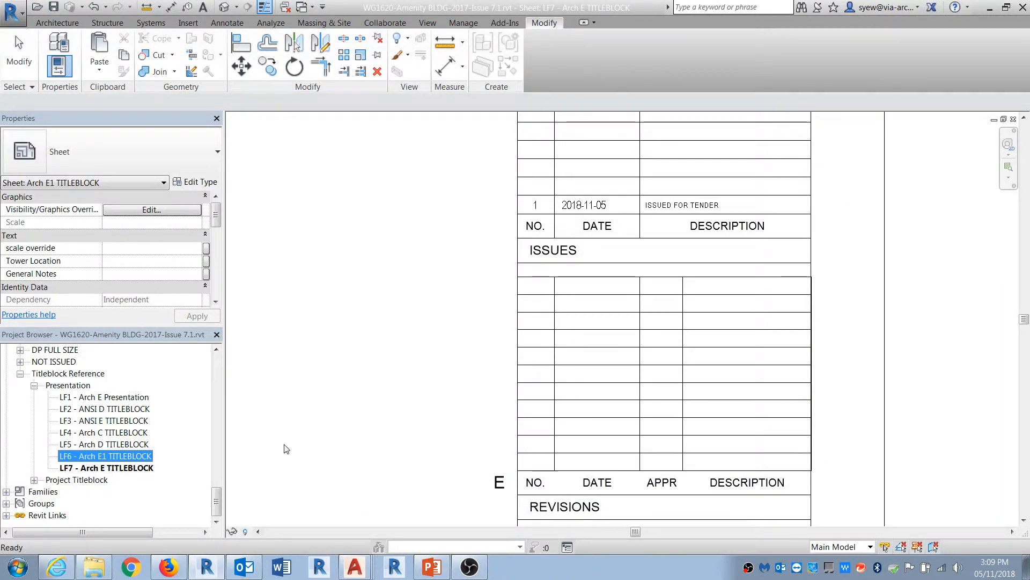
pyautogui.scroll(6, 848, 224)
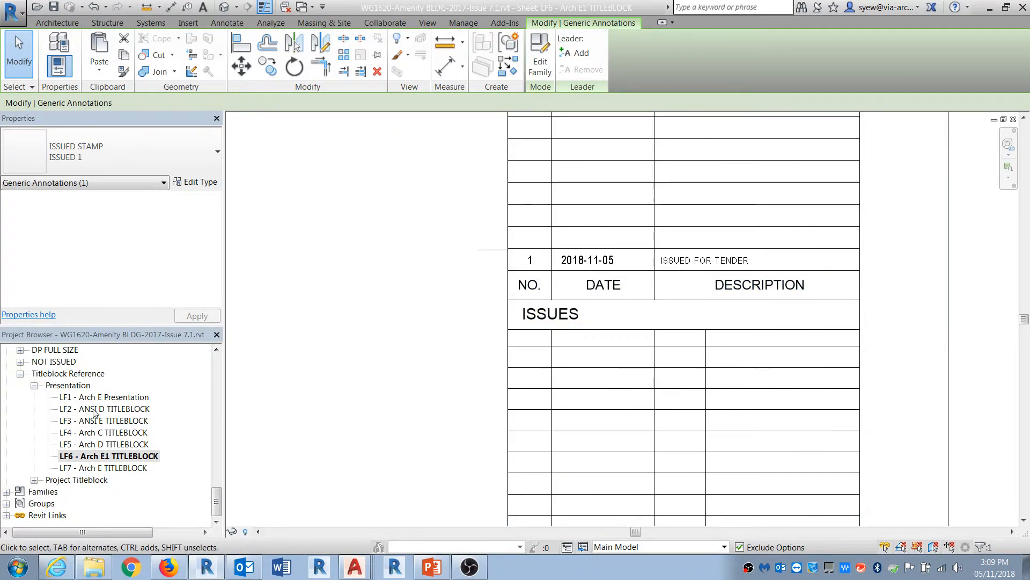
pyautogui.click(117, 445)
pyautogui.doubleClick(116, 445)
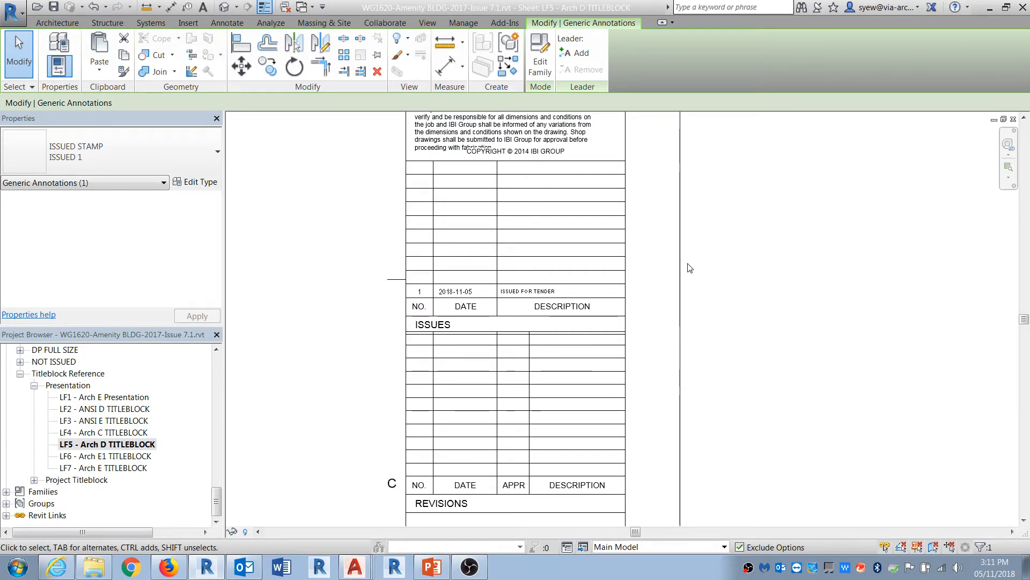
pyautogui.moveTo(566, 392); pyautogui.dragTo(571, 354, button='middle')
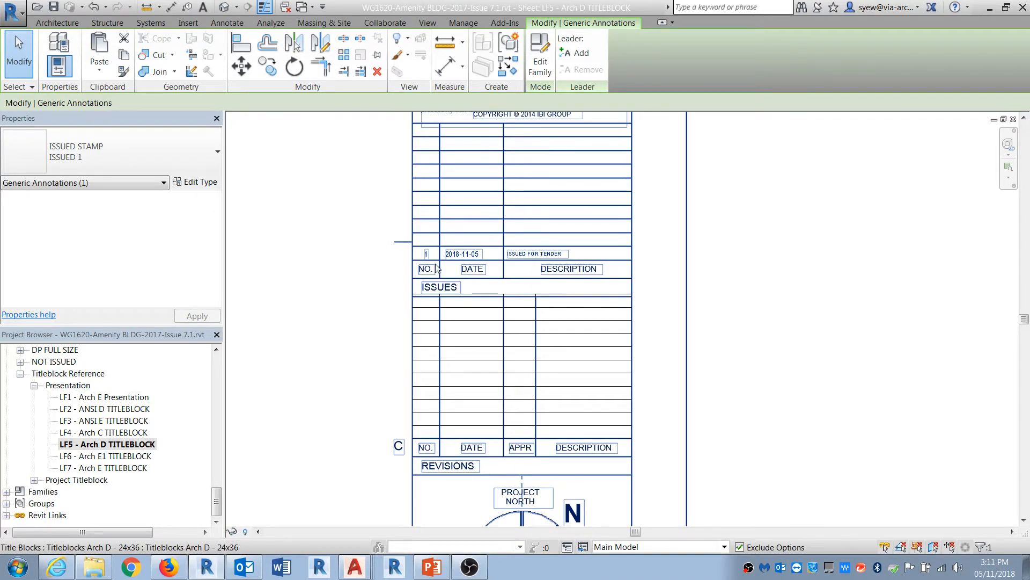
# Step: Open the Revisions on Sheet list for sheet LF4 - Arch C TITLEBLOCK to review it, then cancel
pyautogui.click(101, 432)
pyautogui.moveTo(215, 219); pyautogui.dragTo(213, 274)
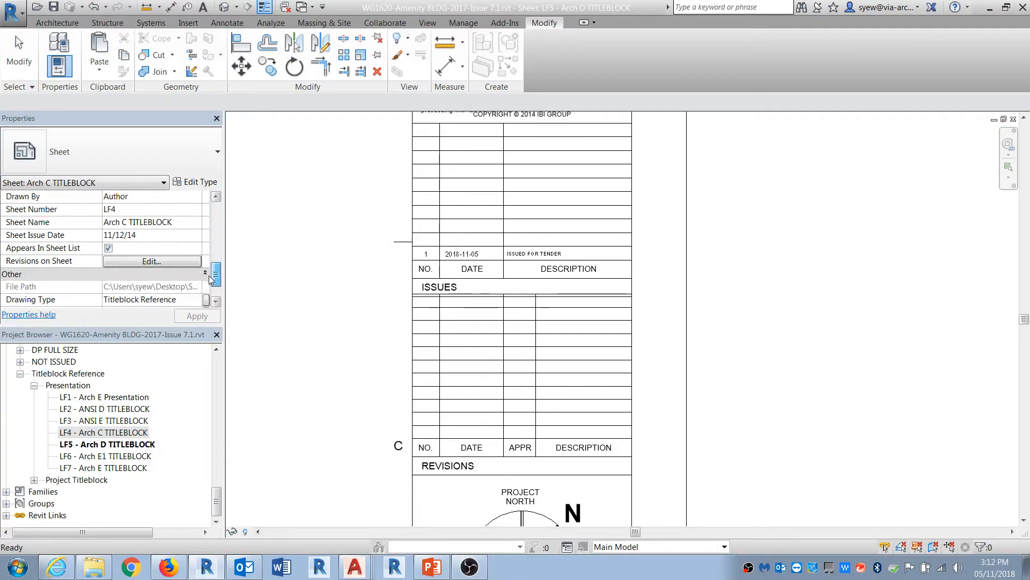
pyautogui.click(144, 261)
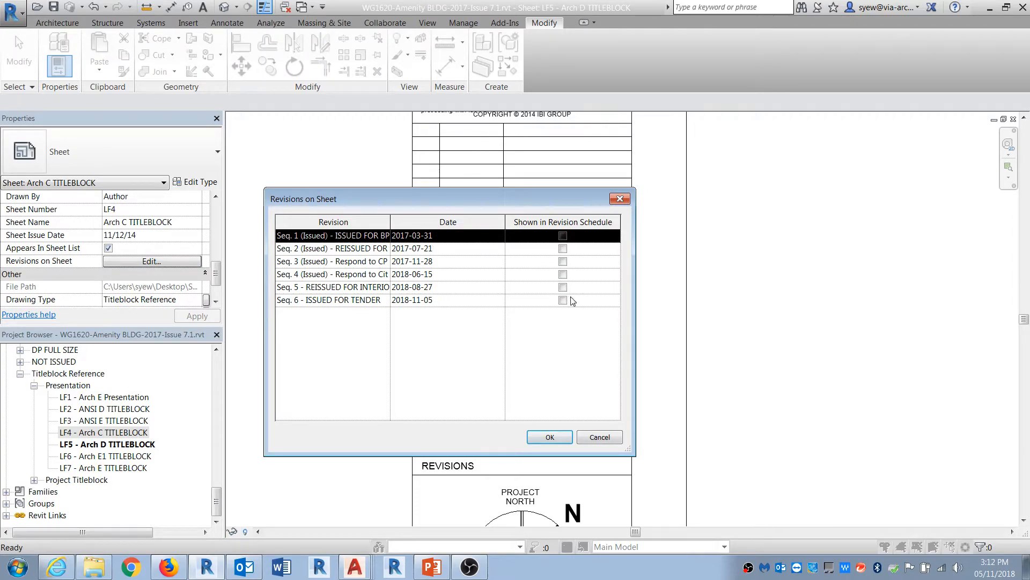
pyautogui.click(594, 442)
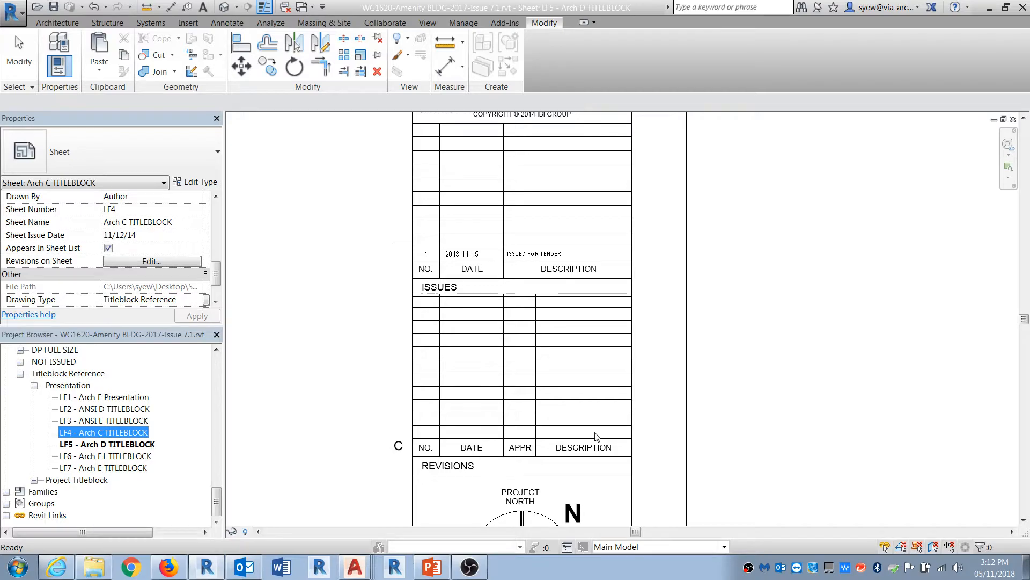
# Step: Review the agenda slide in PowerPoint, then return to Revit
pyautogui.click(433, 567)
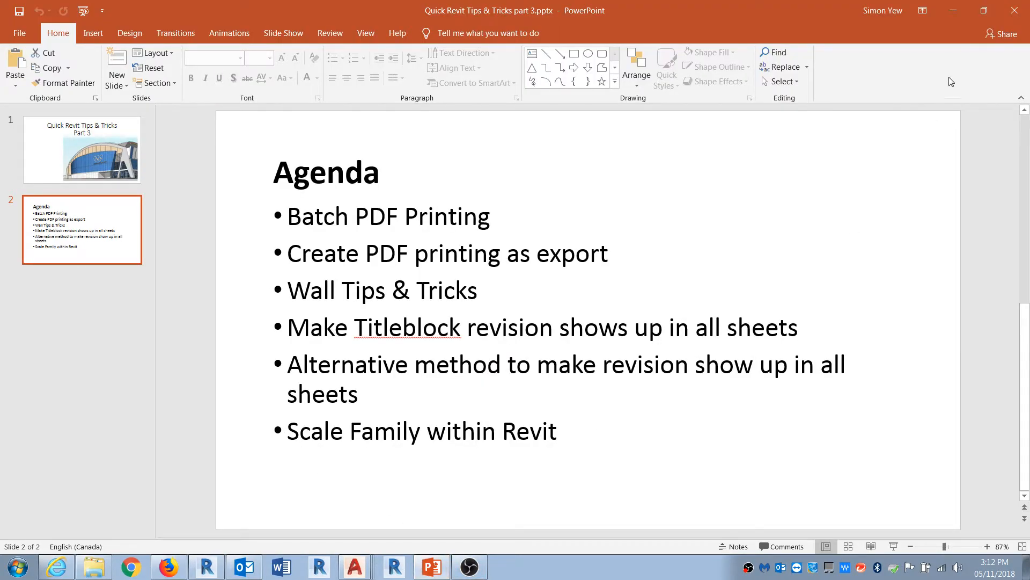
pyautogui.click(959, 7)
# Step: Open the Level 1 floor plan under the 0.1 Source reference floor plans
pyautogui.moveTo(217, 507); pyautogui.dragTo(217, 370)
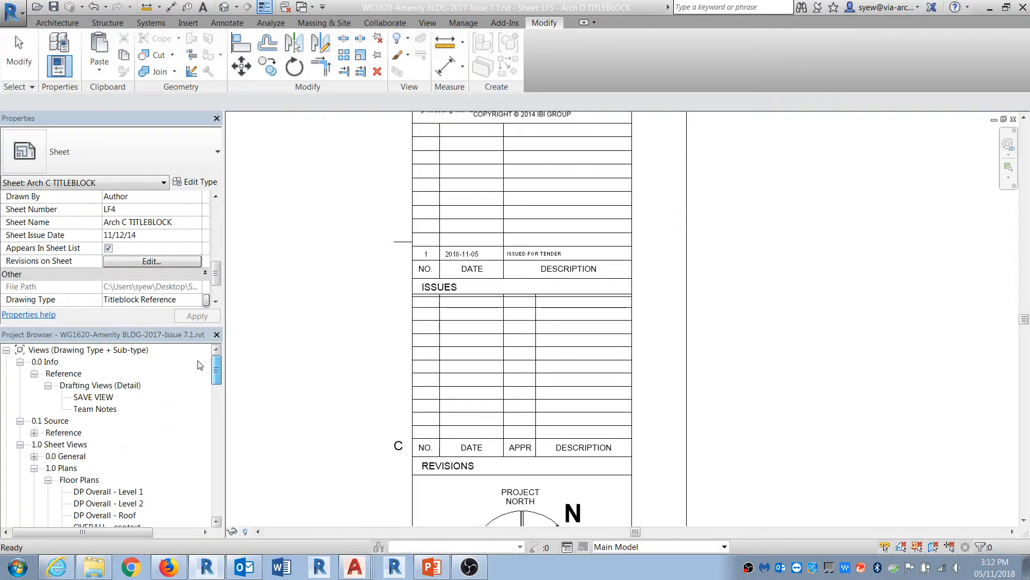
pyautogui.click(136, 491)
pyautogui.doubleClick(135, 491)
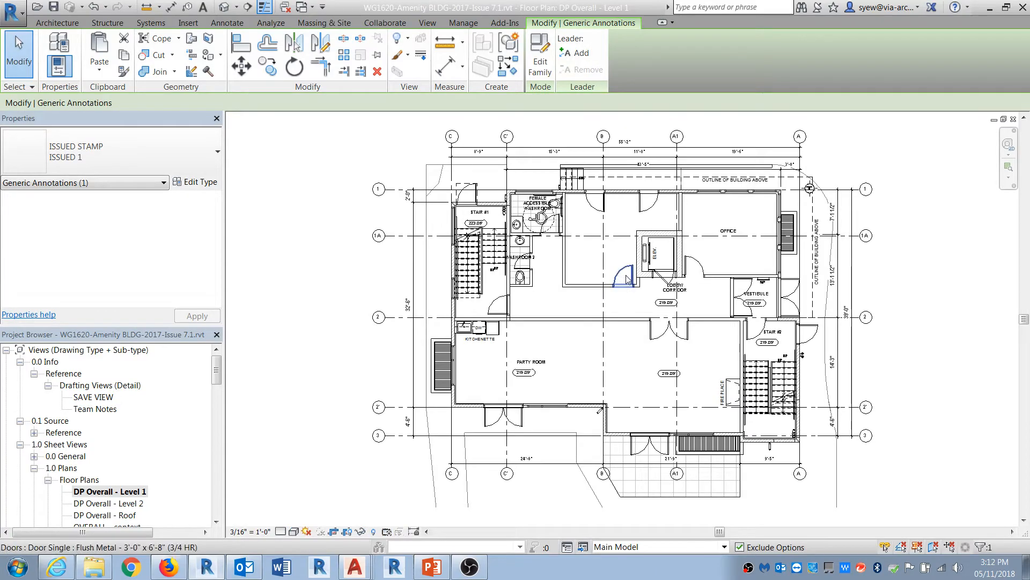
pyautogui.click(60, 421)
pyautogui.doubleClick(62, 432)
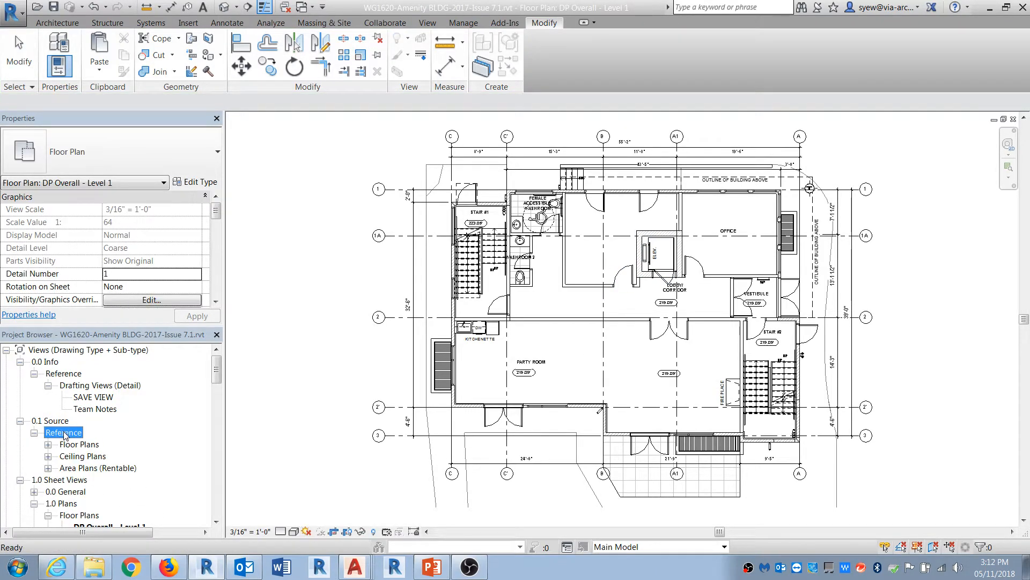
pyautogui.doubleClick(101, 445)
pyautogui.doubleClick(101, 445)
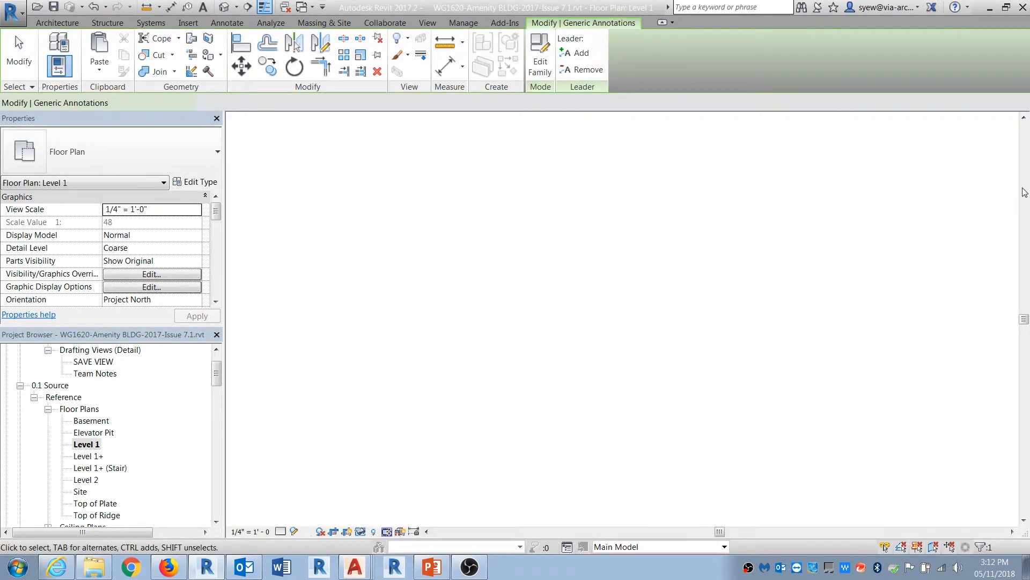
pyautogui.scroll(8, 780, 239)
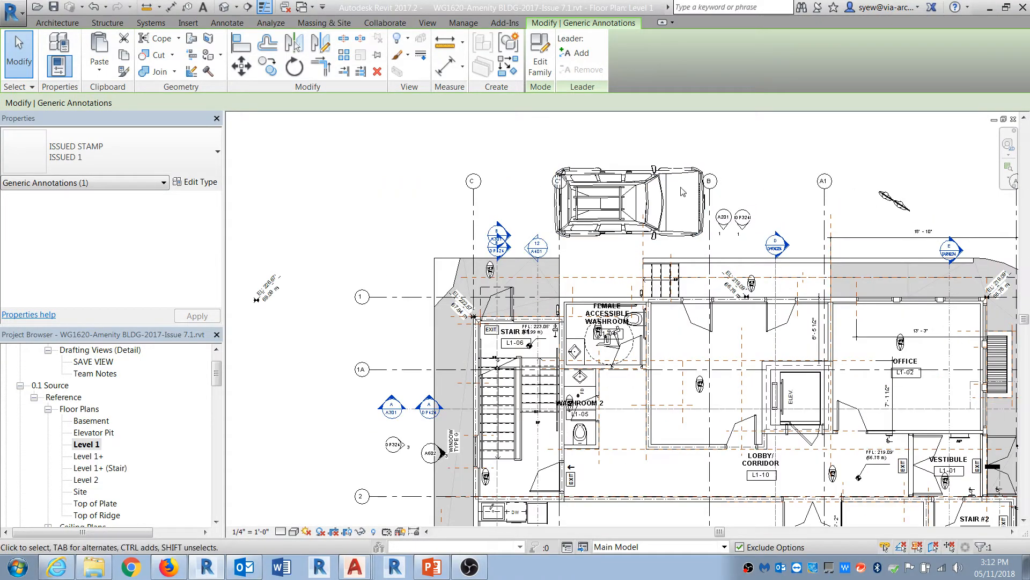
# Step: Open the SUV car family placed on Level 1 for editing and clear its Shared option
pyautogui.click(673, 188)
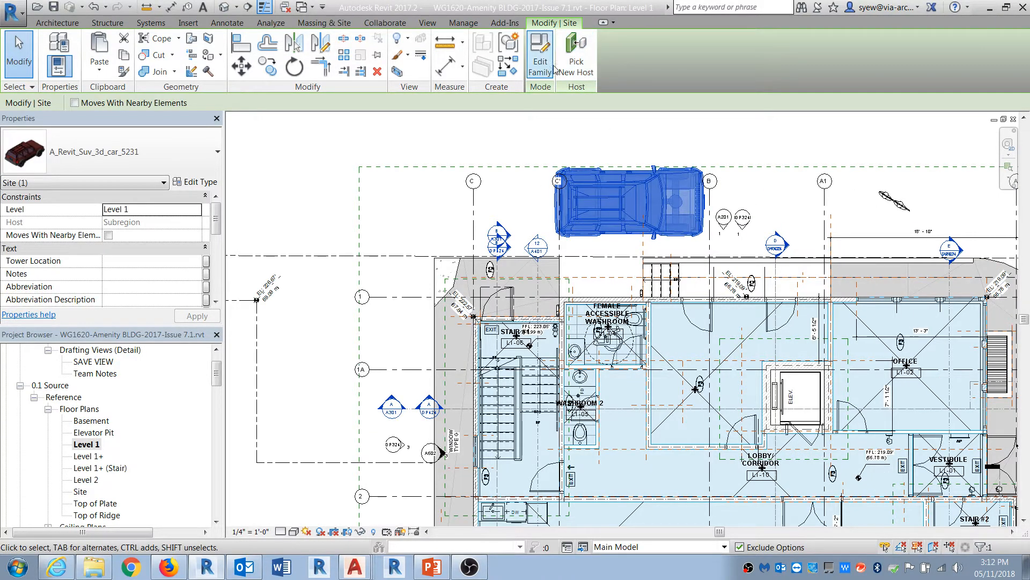
pyautogui.click(540, 54)
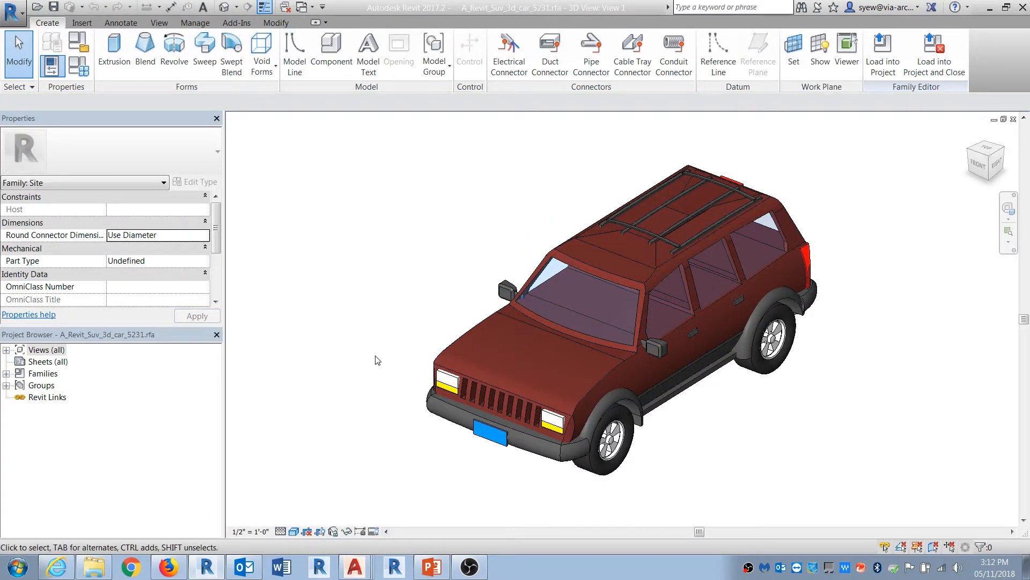
pyautogui.moveTo(216, 220); pyautogui.dragTo(209, 273)
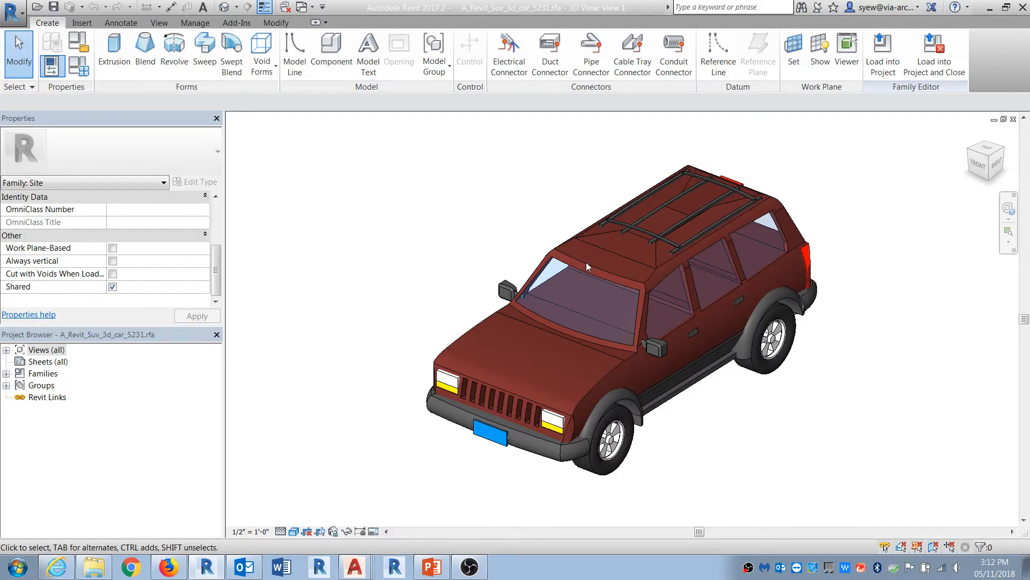
pyautogui.click(112, 288)
# Step: Create a new family from the Metric Planting.rft template
pyautogui.click(12, 10)
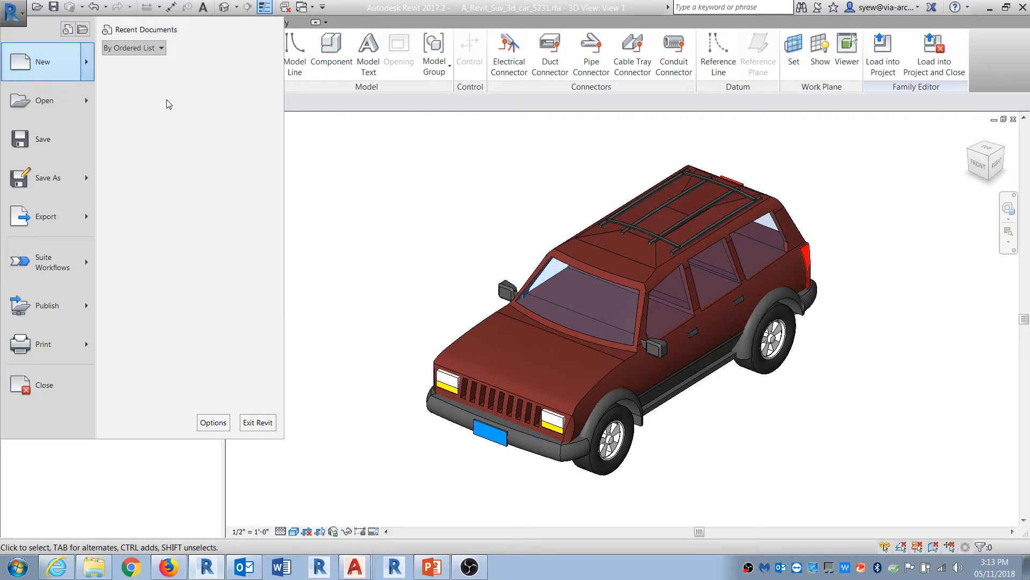
pyautogui.click(149, 106)
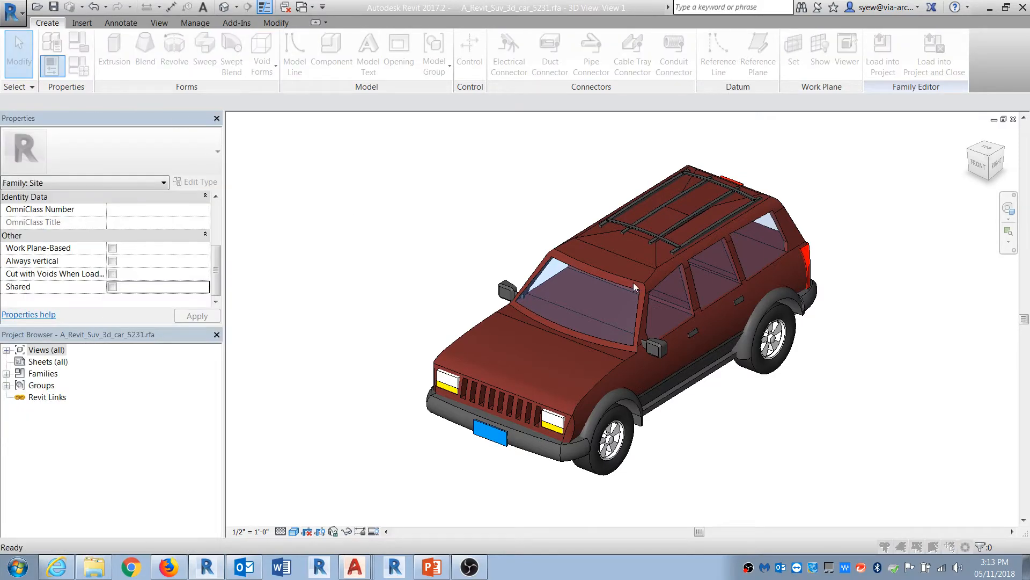
pyautogui.moveTo(624, 193)
pyautogui.mouseDown()
pyautogui.moveTo(624, 327)
pyautogui.moveTo(624, 294)
pyautogui.mouseUp()
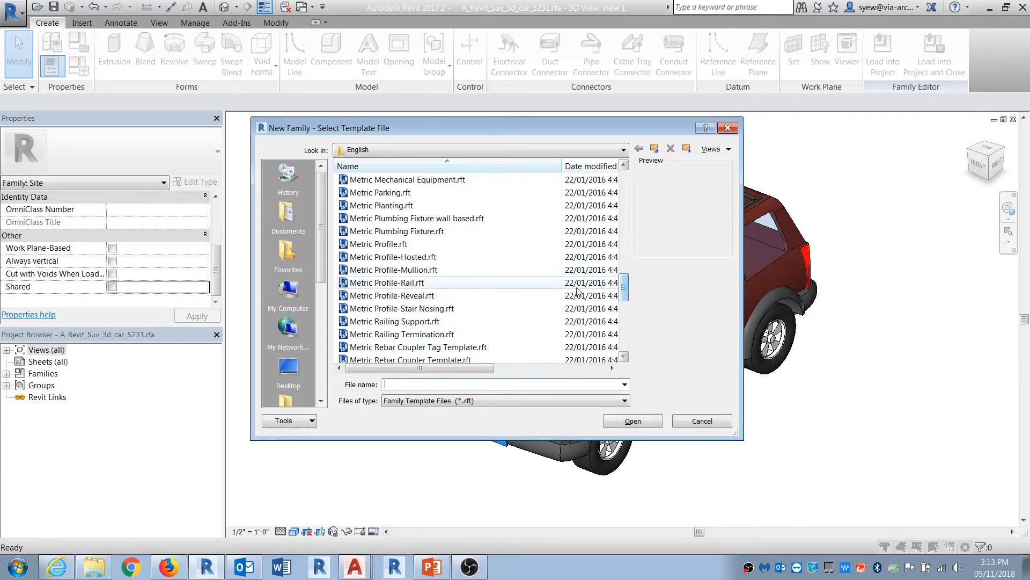
pyautogui.click(382, 206)
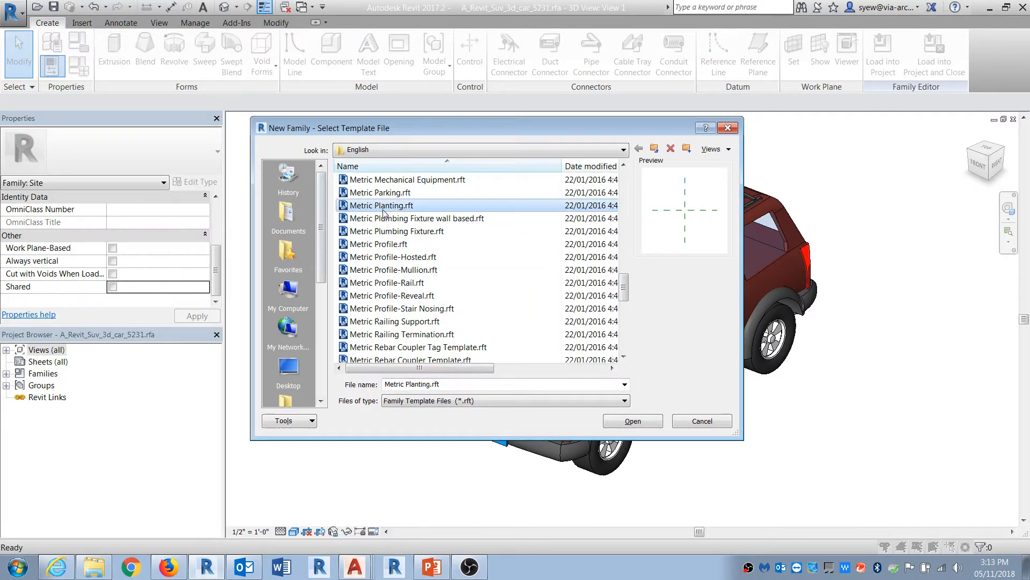
pyautogui.click(631, 422)
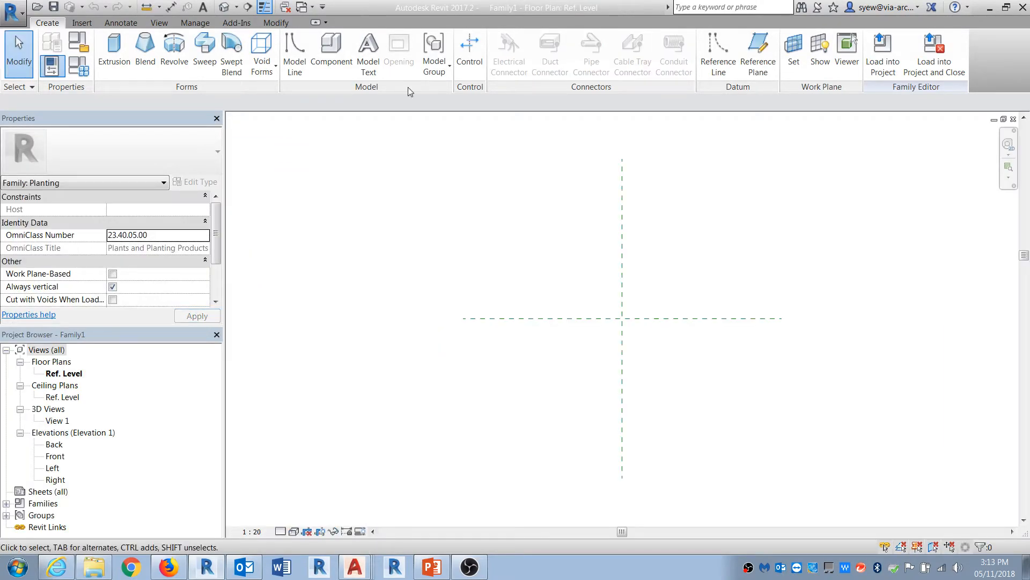
# Step: Load the SUV car family into the Family1 planting family only, not into Project1
pyautogui.click(364, 80)
pyautogui.click(883, 51)
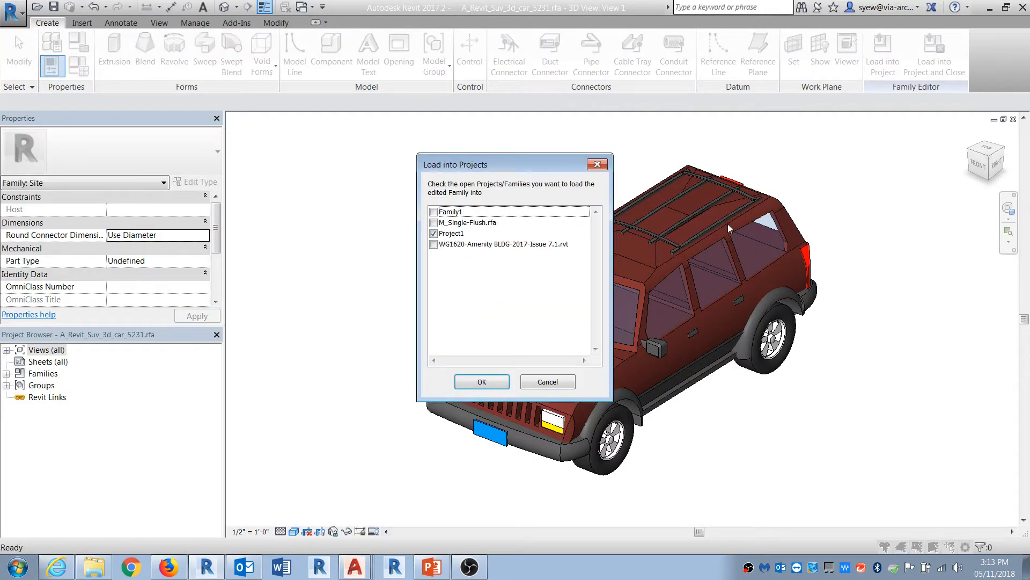
pyautogui.click(434, 235)
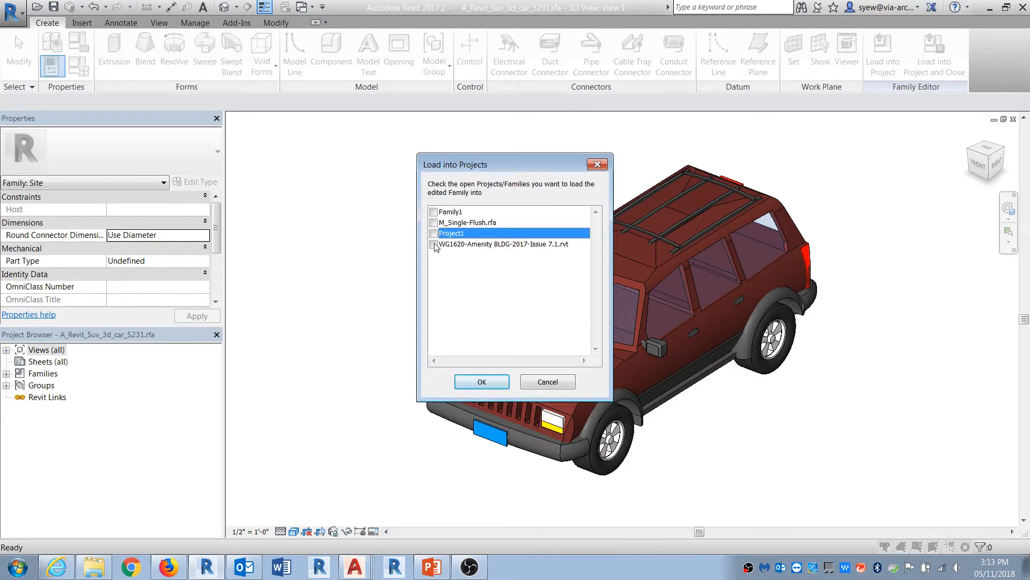
pyautogui.click(434, 212)
pyautogui.click(482, 381)
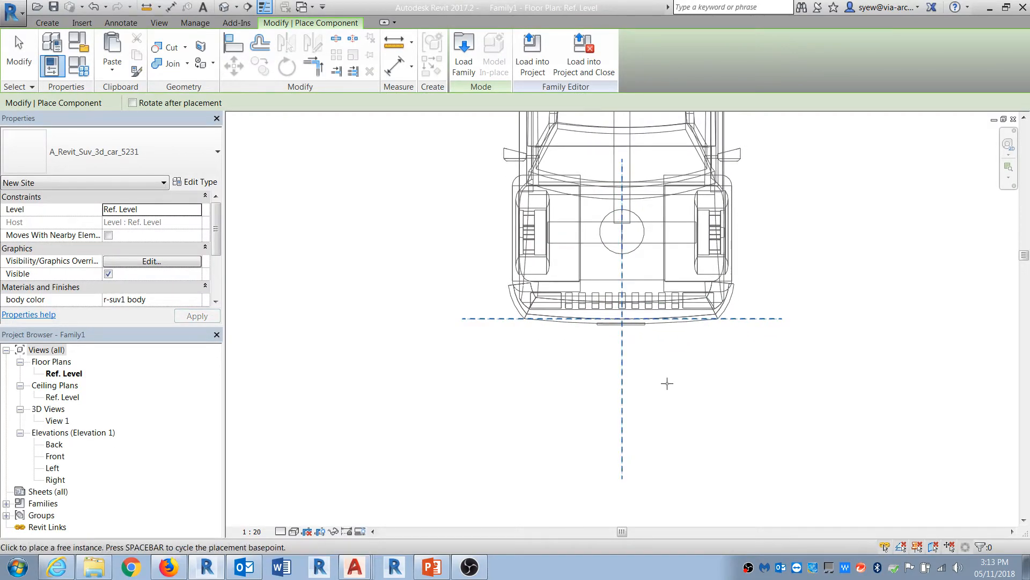
# Step: Open the Front elevation and inspect the Height parameter in Family Types without changes
pyautogui.doubleClick(55, 456)
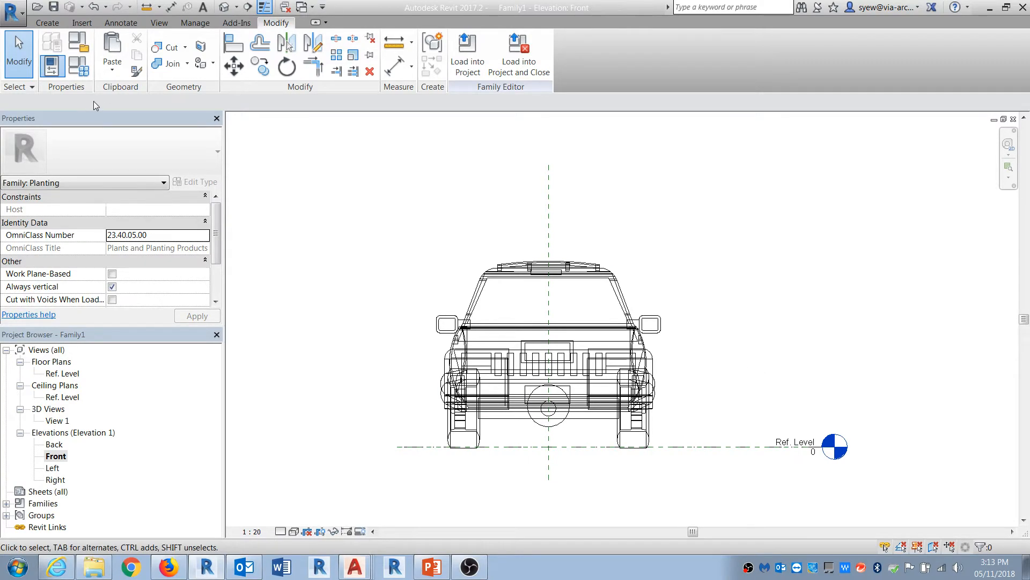
pyautogui.click(78, 65)
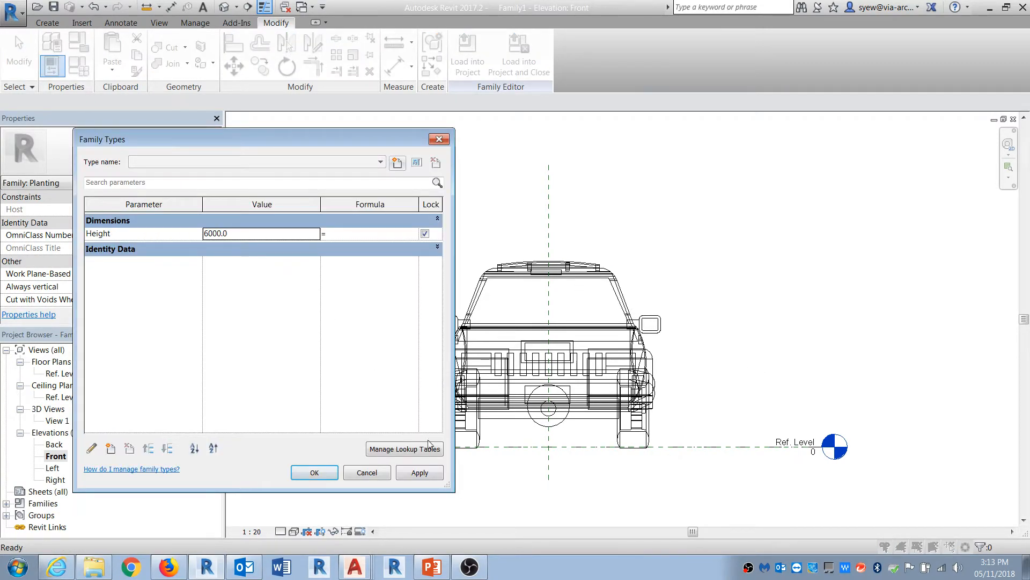
pyautogui.click(367, 472)
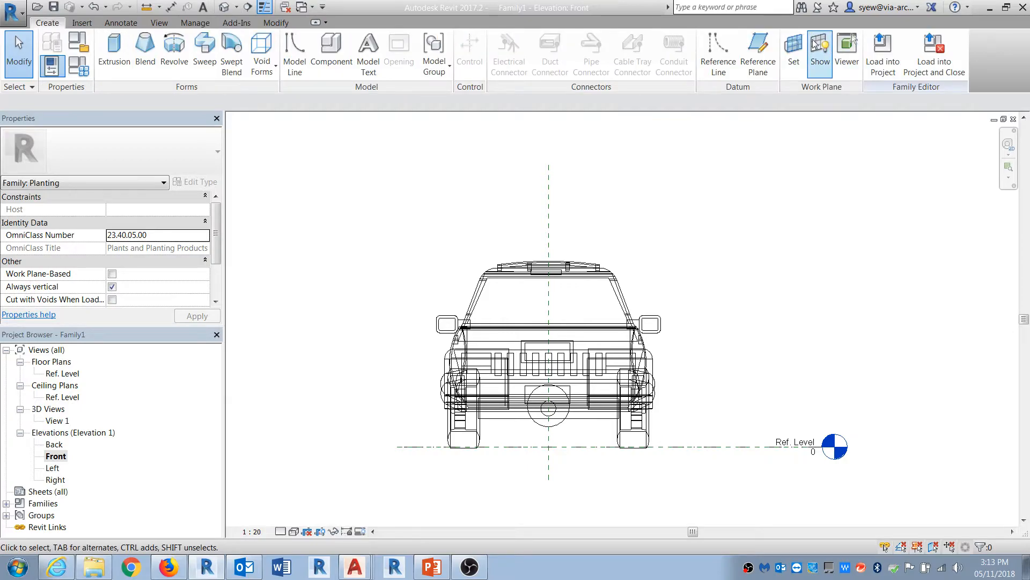
# Step: Draw a horizontal reference plane above the car across the Front elevation
pyautogui.click(758, 54)
pyautogui.click(380, 231)
pyautogui.click(785, 230)
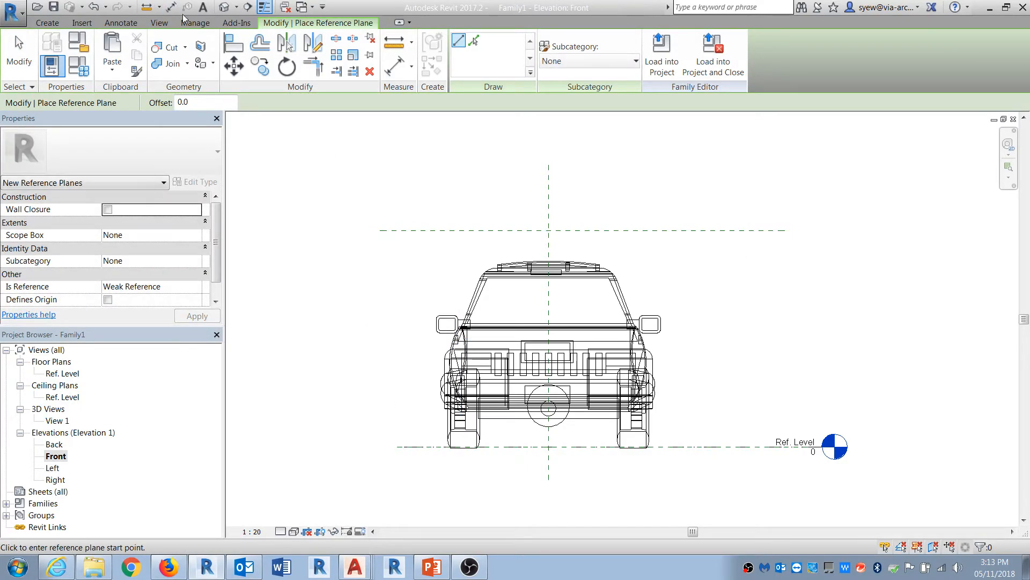
# Step: Place an aligned dimension from the Ref. Level to the new reference plane
pyautogui.click(171, 7)
pyautogui.click(677, 446)
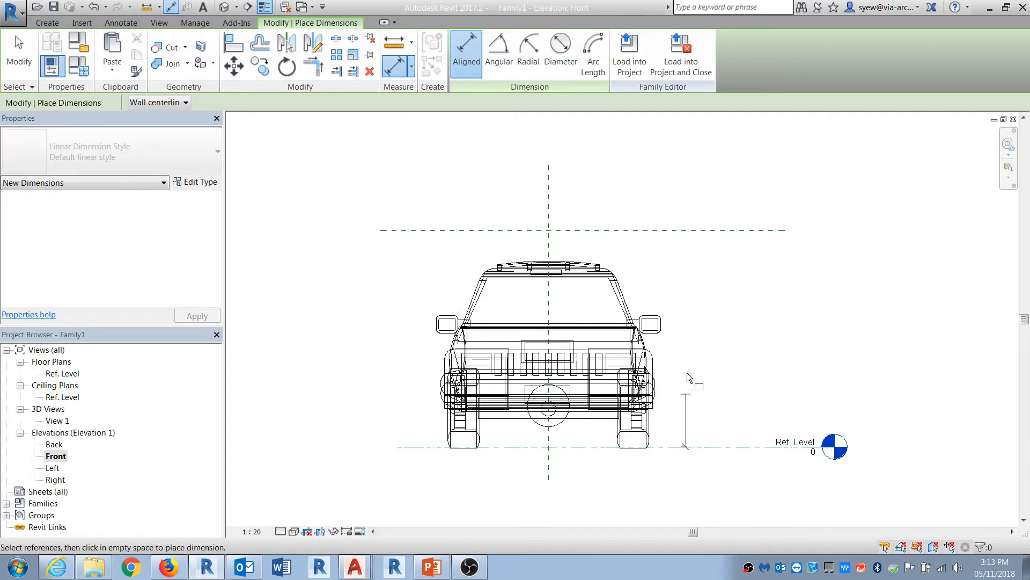
pyautogui.click(680, 231)
pyautogui.click(705, 285)
pyautogui.press('Escape')
pyautogui.click(731, 231)
pyautogui.moveTo(821, 316); pyautogui.dragTo(745, 349, button='middle')
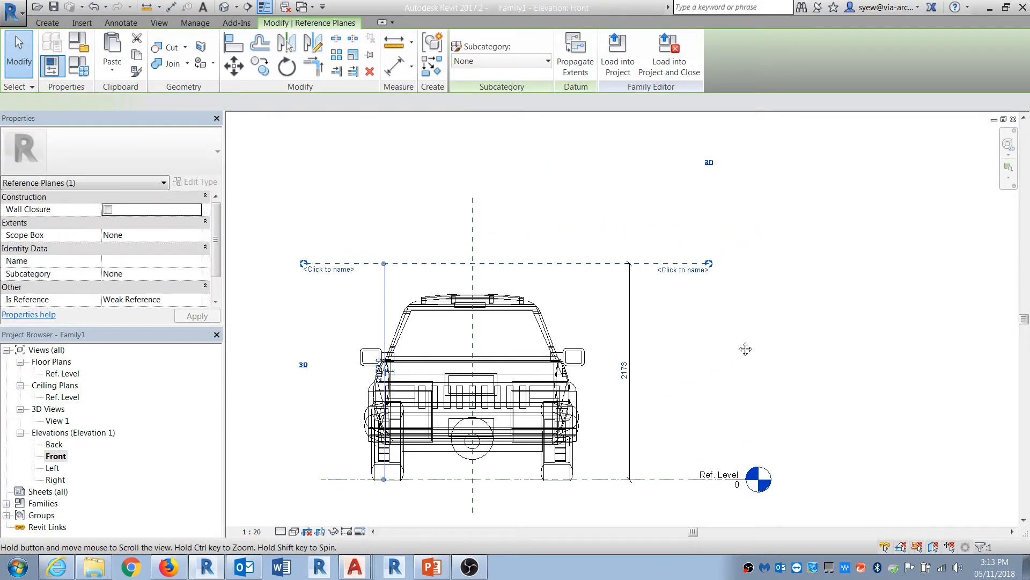
pyautogui.click(636, 198)
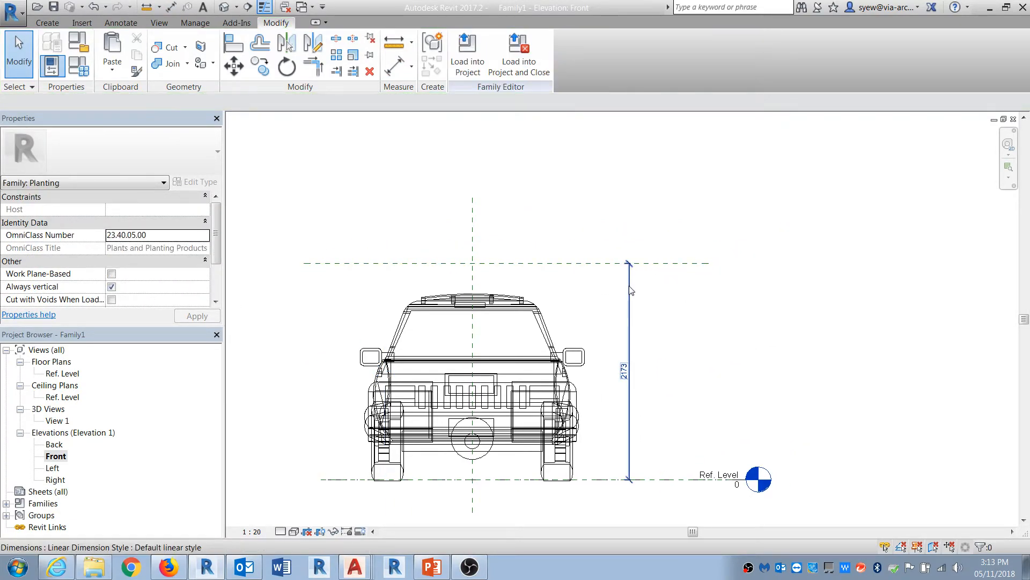
# Step: Label the new dimension with the Height parameter
pyautogui.click(631, 290)
pyautogui.click(581, 53)
pyautogui.click(507, 76)
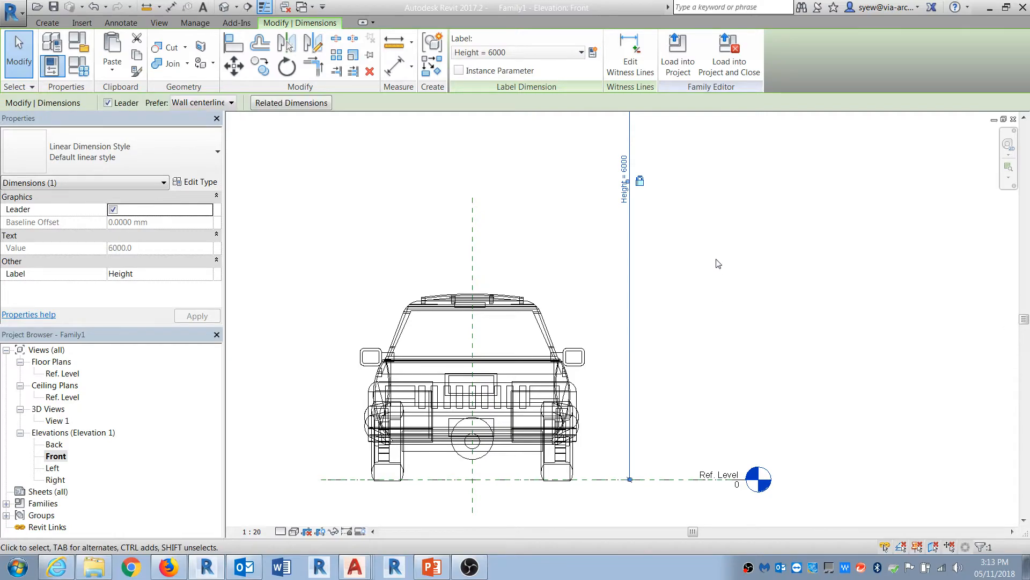
pyautogui.moveTo(718, 264); pyautogui.dragTo(678, 387, button='middle')
pyautogui.scroll(-4, 678, 385)
pyautogui.click(678, 377)
# Step: Inspect the Height parameter's properties in Family Types and close both dialogs without changes
pyautogui.click(79, 67)
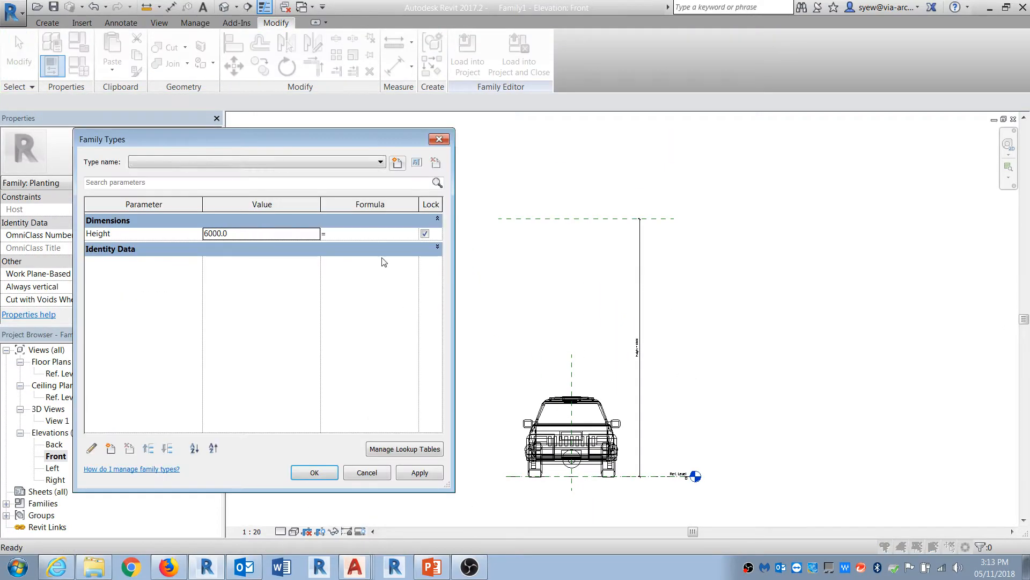
pyautogui.click(124, 235)
pyautogui.click(91, 448)
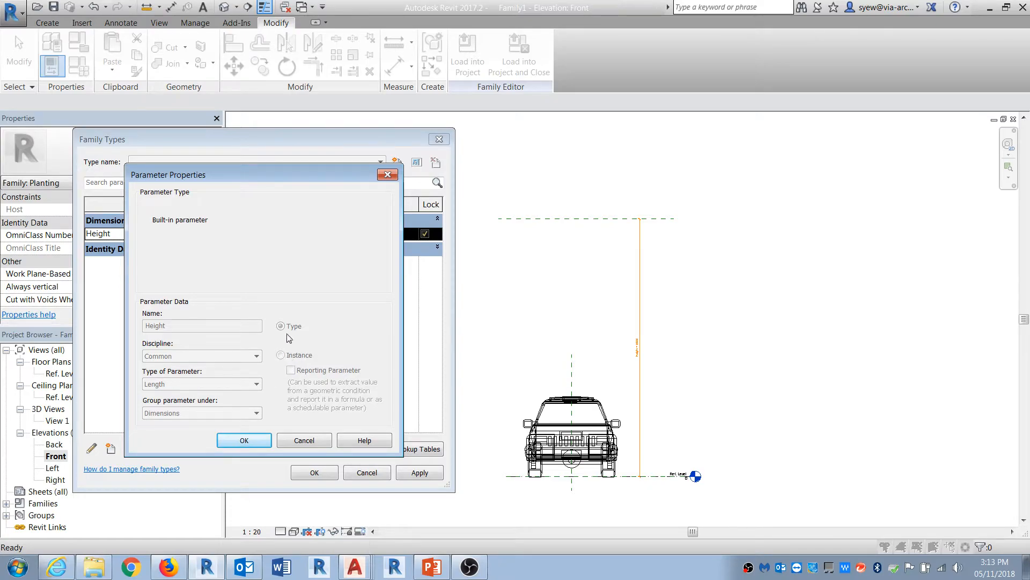
pyautogui.click(324, 441)
pyautogui.click(367, 473)
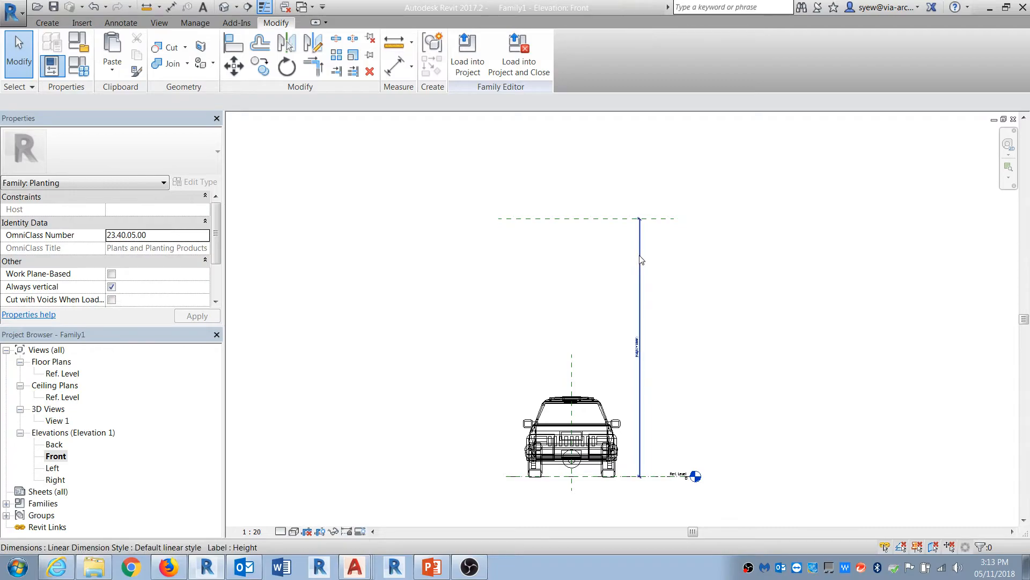
# Step: Make the Height label an instance parameter and review it in Family Types
pyautogui.click(640, 271)
pyautogui.click(459, 71)
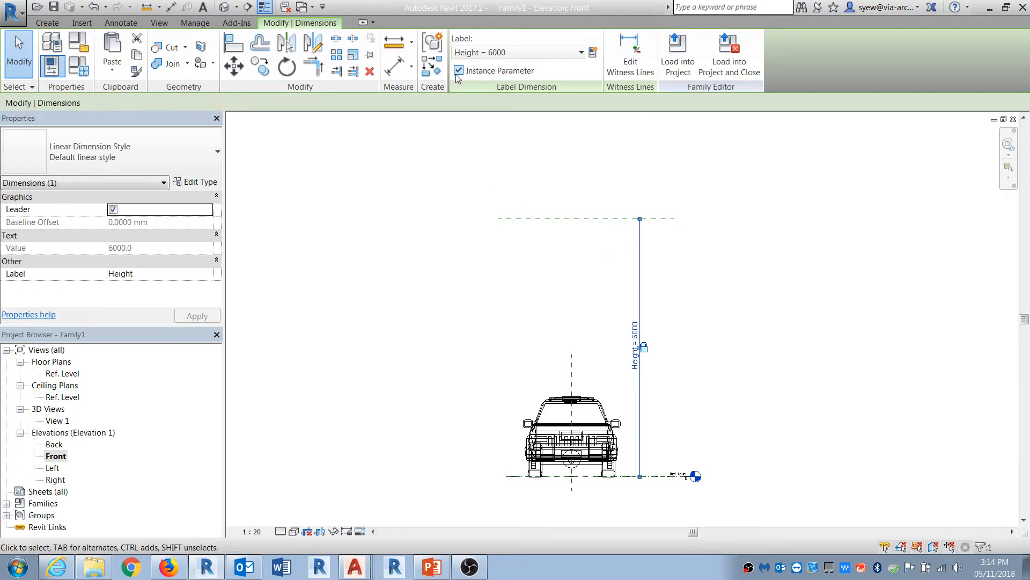
pyautogui.click(435, 320)
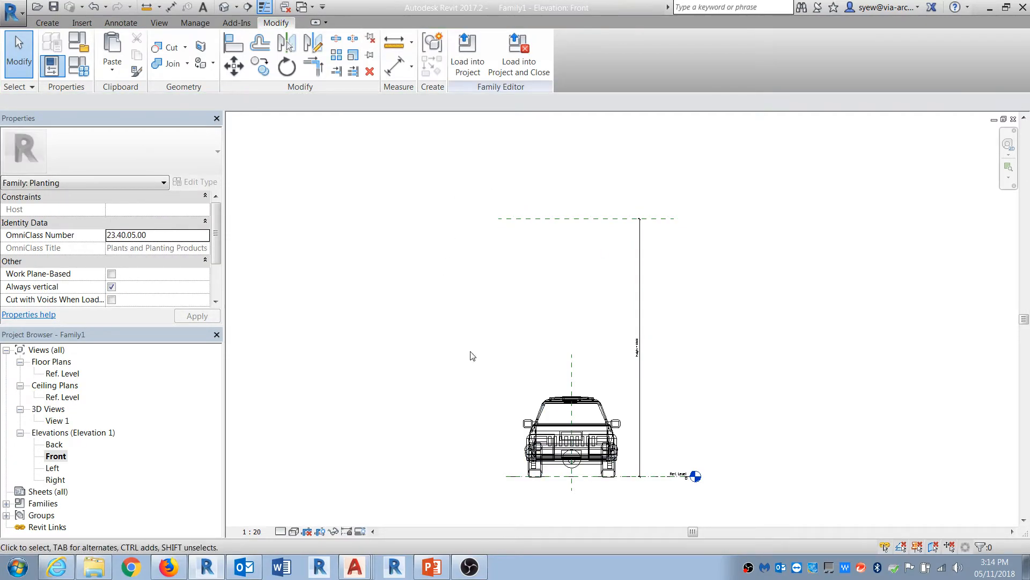
pyautogui.click(78, 65)
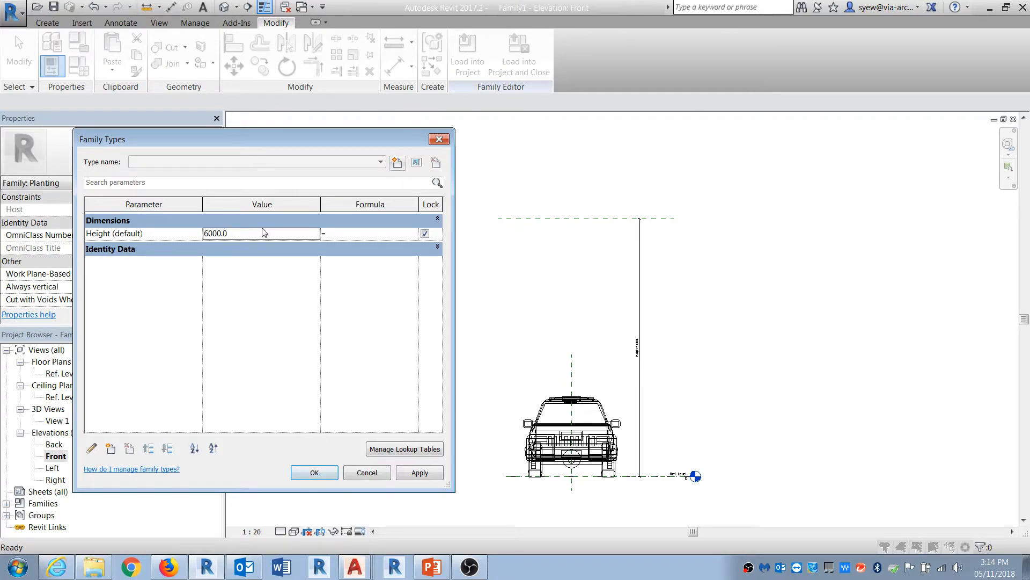
pyautogui.click(315, 472)
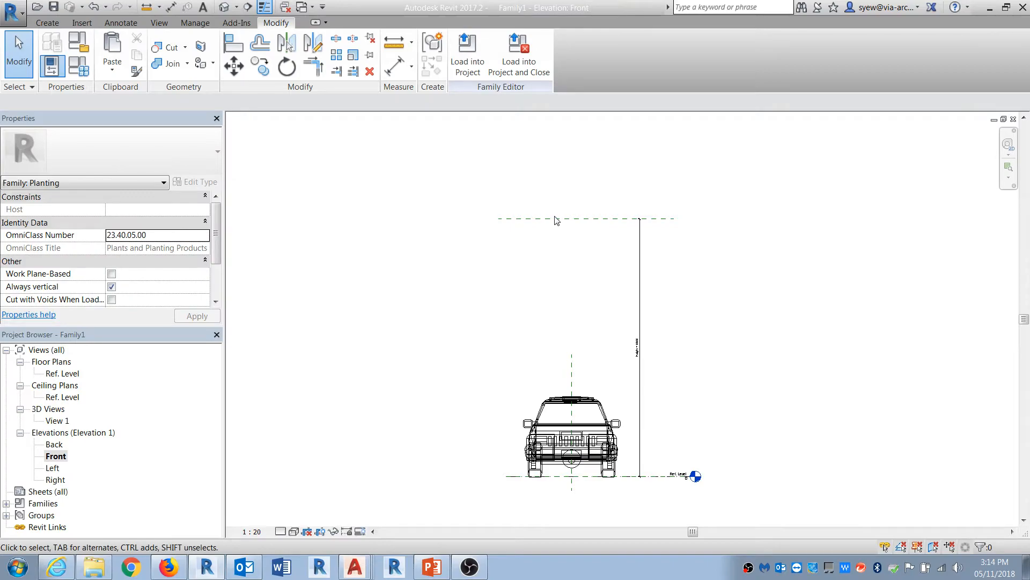
# Step: Try to set the reference plane's height to 2m through its temporary dimension
pyautogui.click(533, 398)
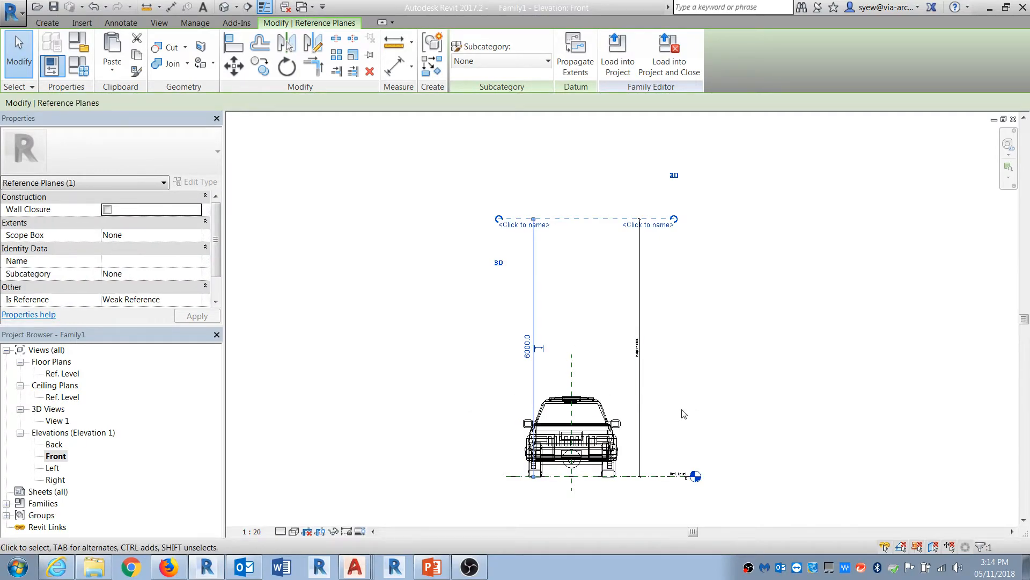
pyautogui.scroll(3, 618, 400)
pyautogui.click(465, 306)
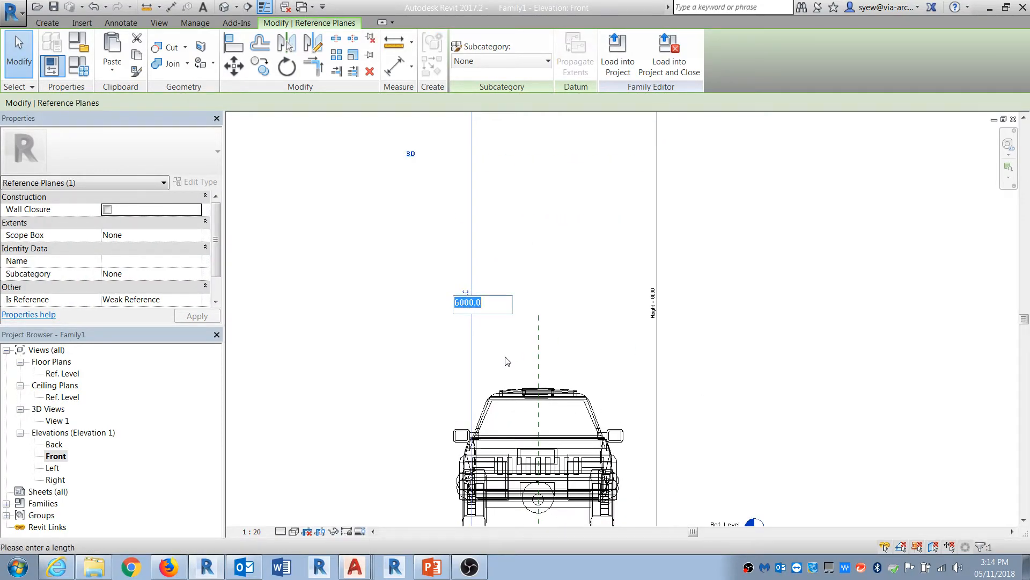
pyautogui.write('2m')
pyautogui.press('Return')
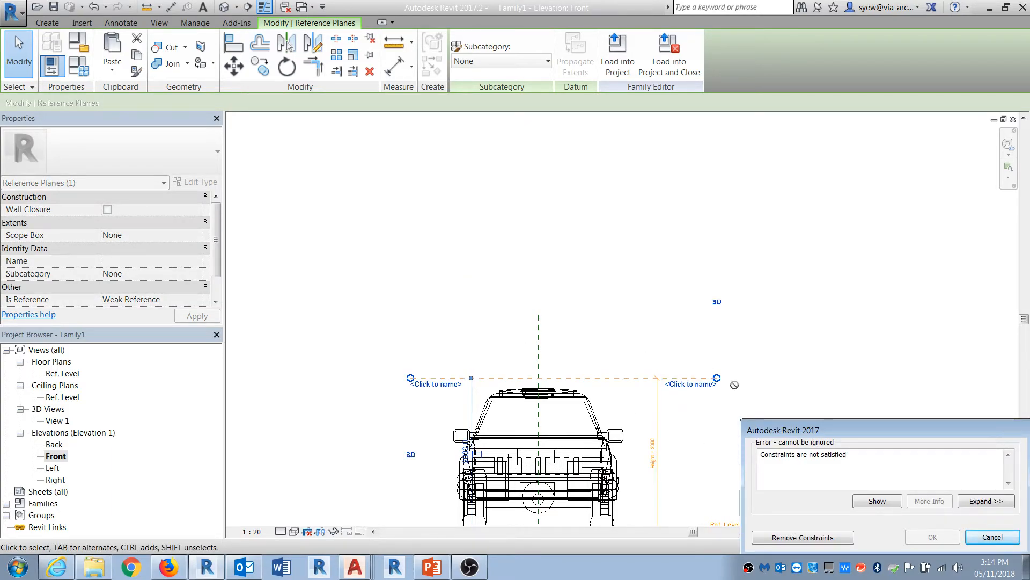
pyautogui.click(996, 537)
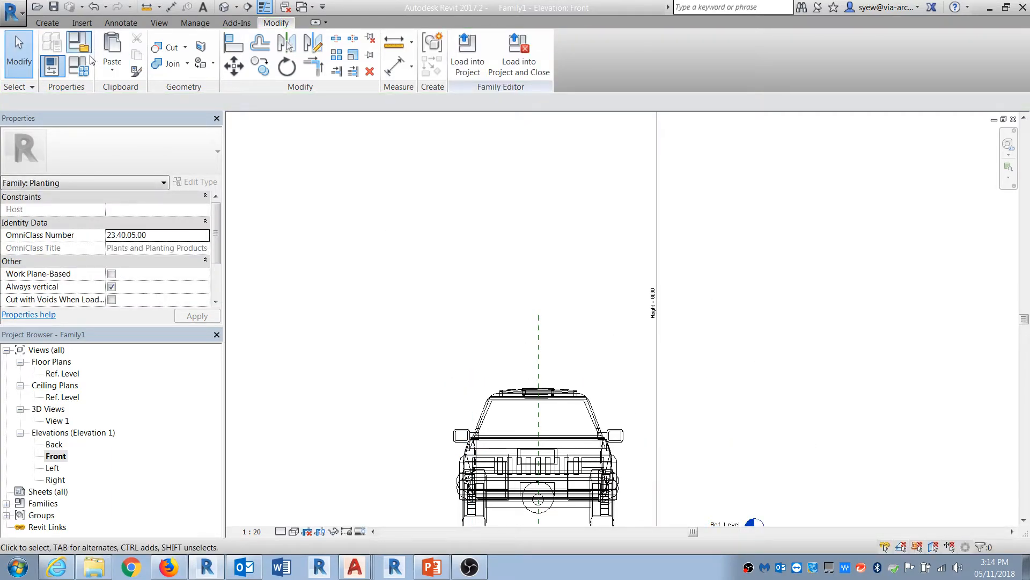
# Step: Set the Height parameter to 2000 in Family Types
pyautogui.click(79, 66)
pyautogui.click(262, 234)
pyautogui.write('2000')
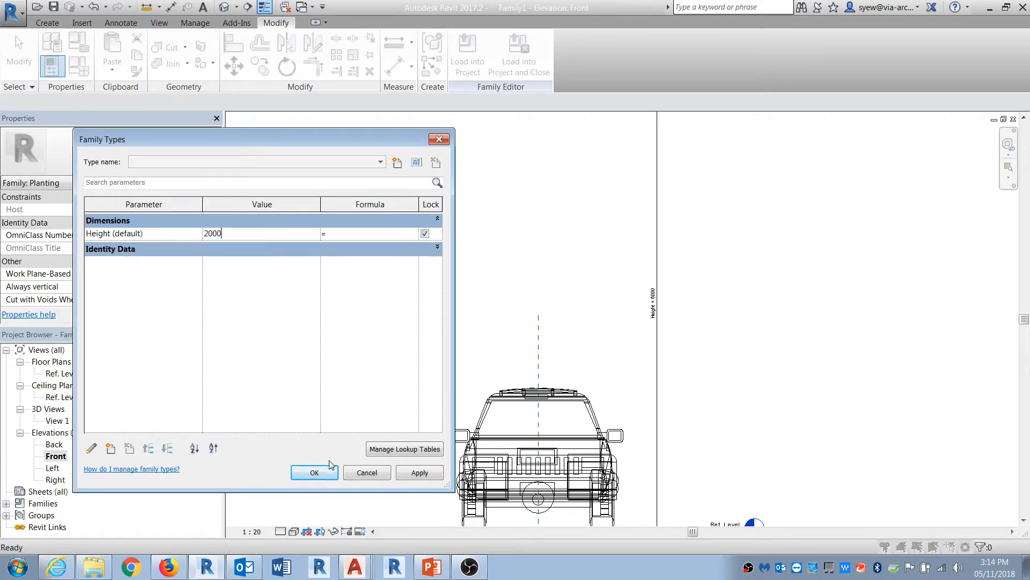
pyautogui.click(323, 470)
pyautogui.moveTo(697, 506); pyautogui.dragTo(738, 423, button='middle')
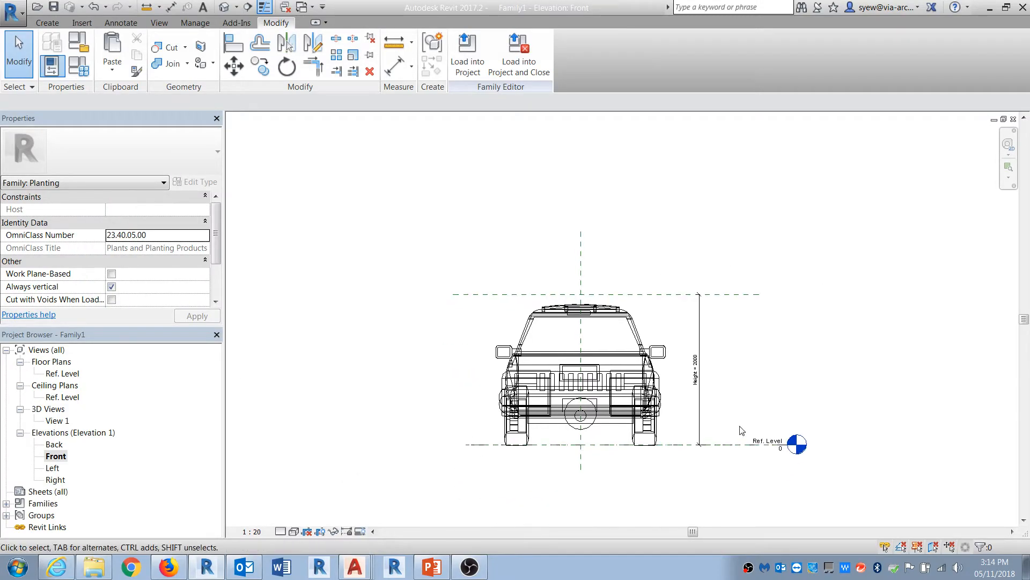
pyautogui.scroll(1, 739, 423)
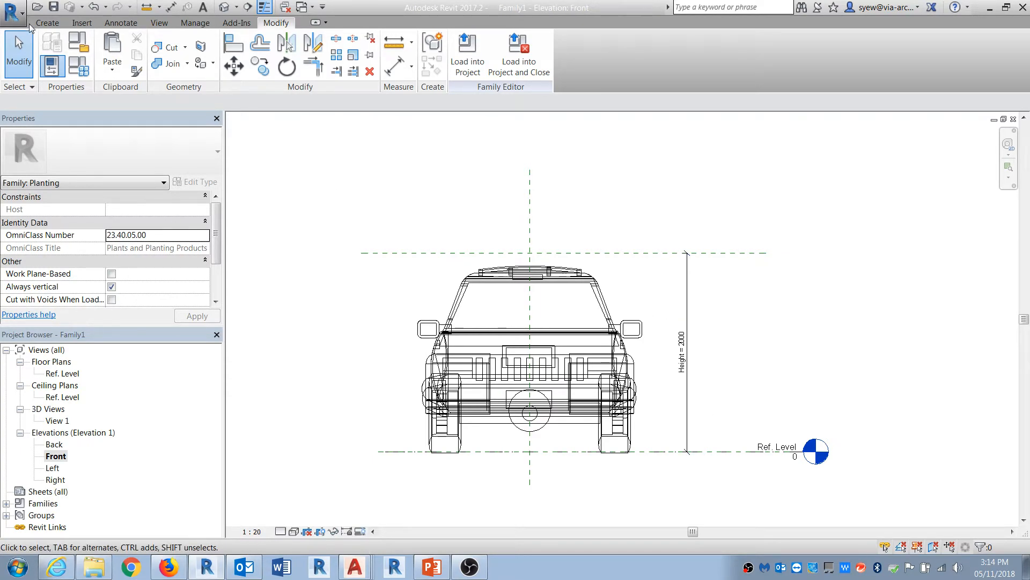
# Step: Create another new family from the Metric Planting.rft template
pyautogui.click(13, 11)
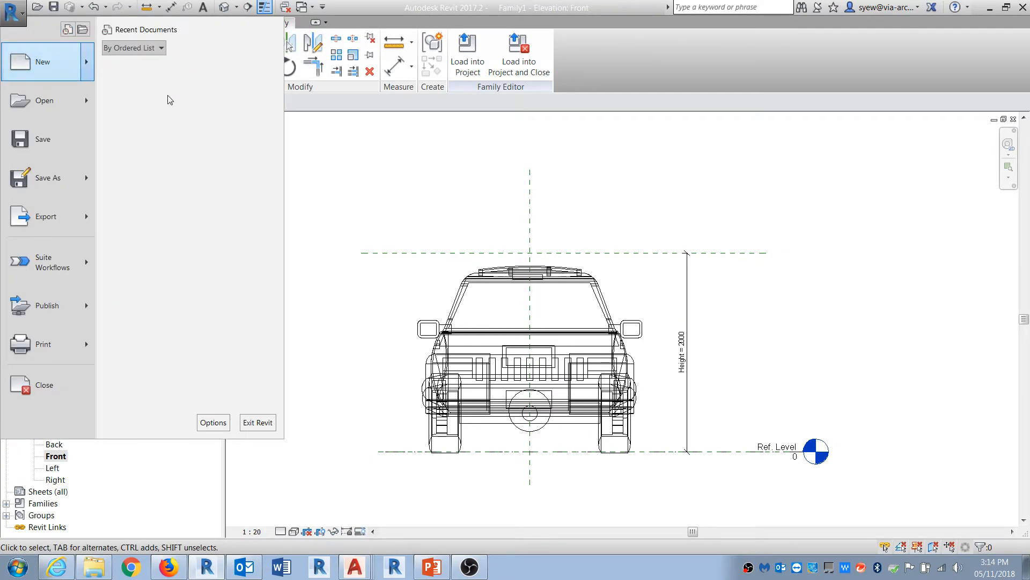
pyautogui.click(168, 97)
pyautogui.click(383, 273)
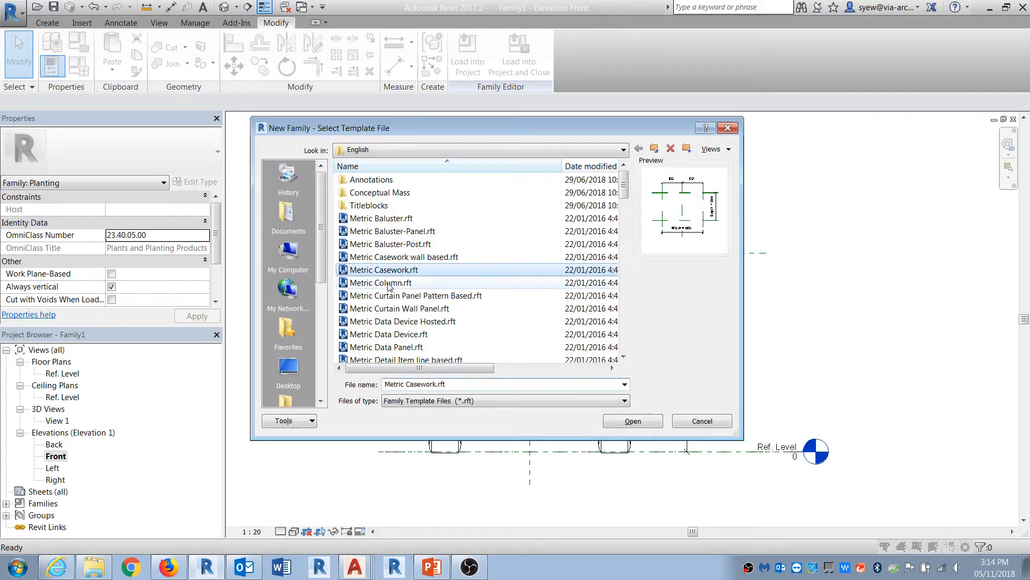
pyautogui.scroll(-4, 437, 289)
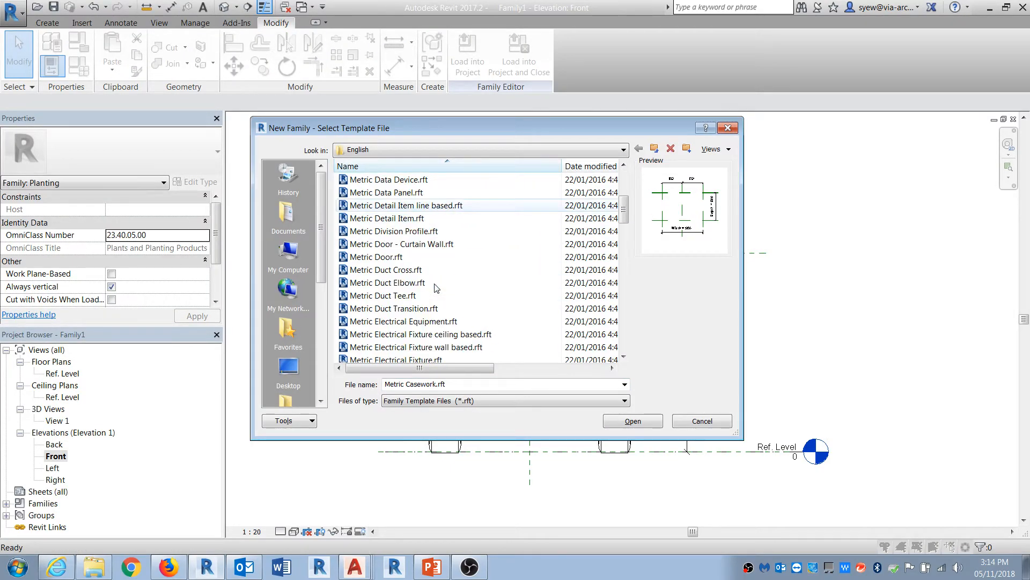
pyautogui.scroll(-7, 435, 288)
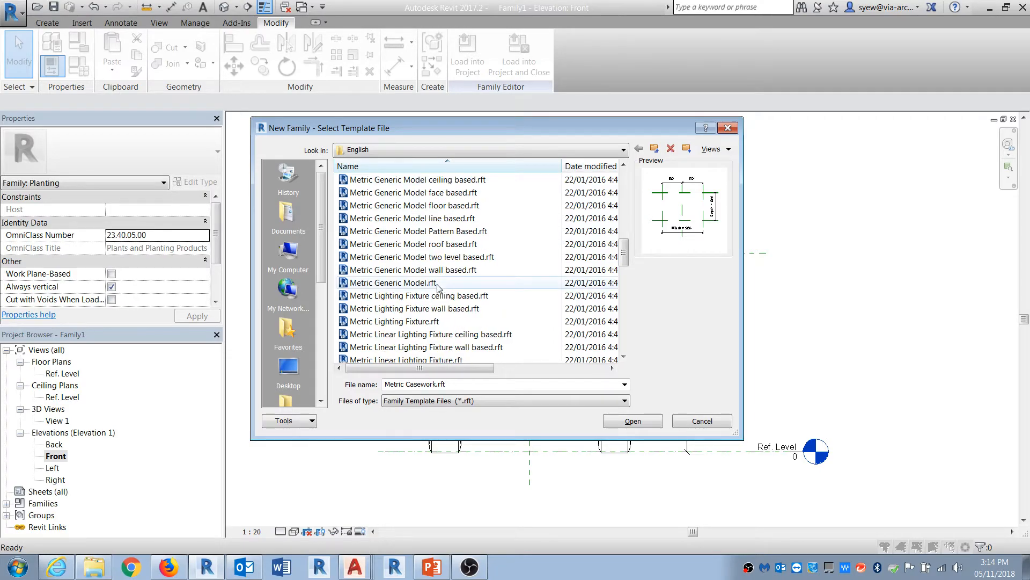
pyautogui.scroll(-3, 437, 287)
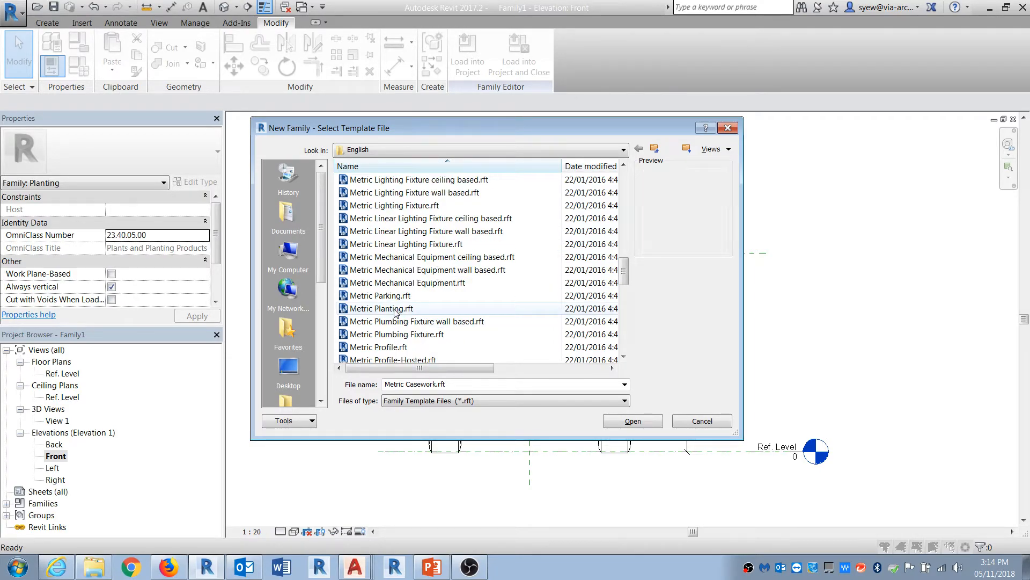
pyautogui.click(382, 309)
pyautogui.click(634, 422)
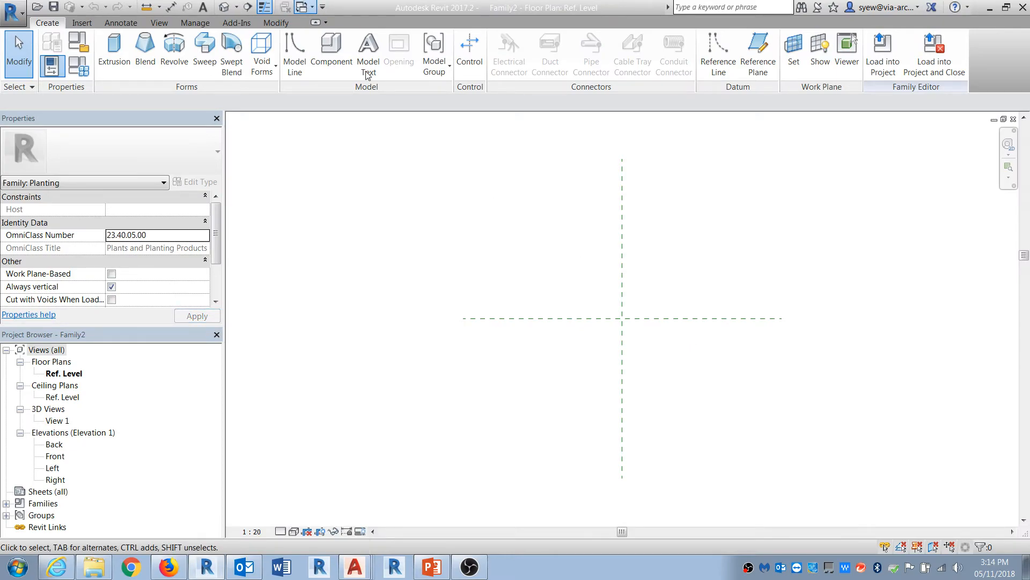
# Step: Load Family1 into Family2 and place it at the reference planes' intersection
pyautogui.hotkey('ctrl', 'Tab')
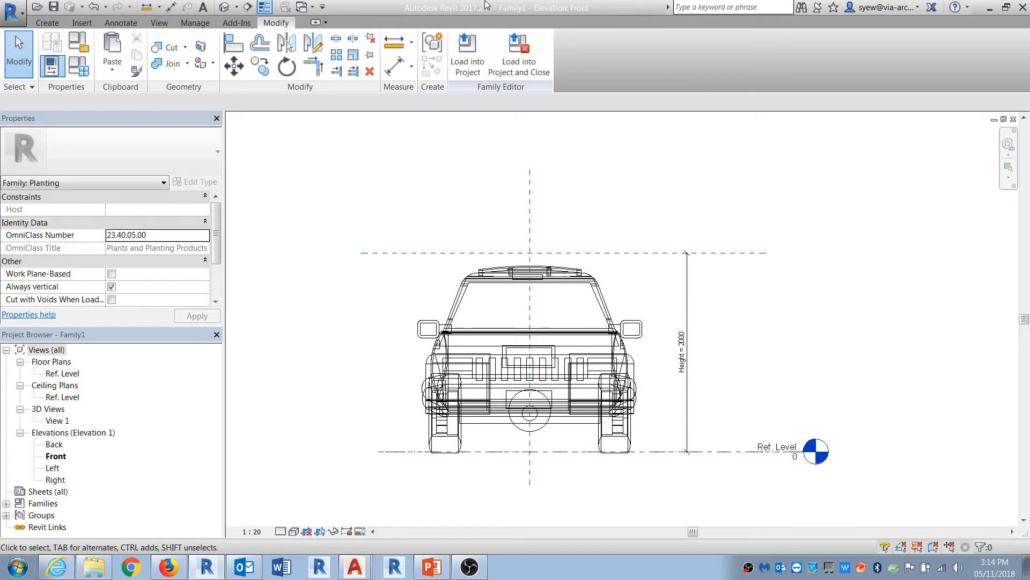
pyautogui.click(467, 54)
pyautogui.click(433, 222)
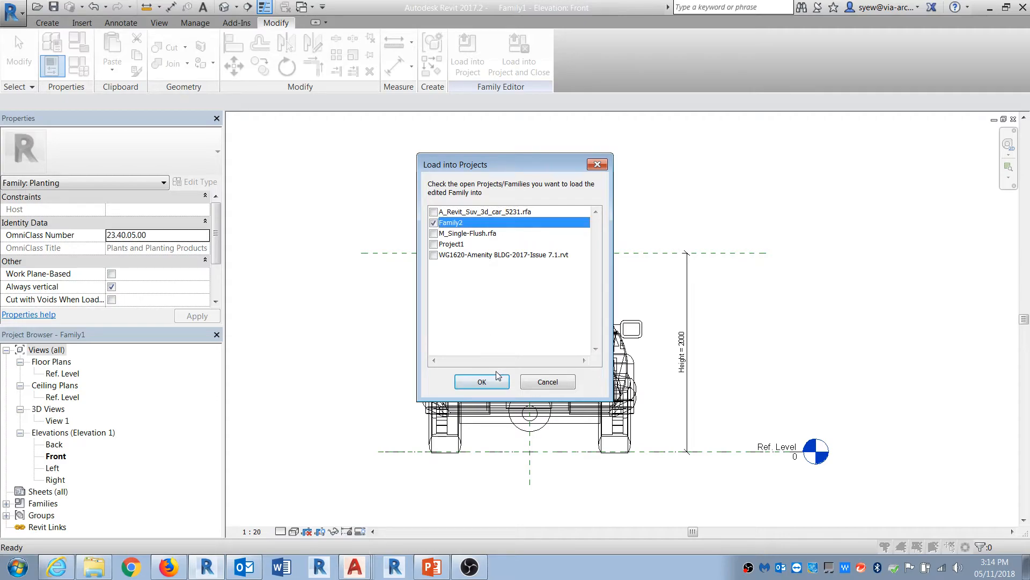
pyautogui.click(482, 381)
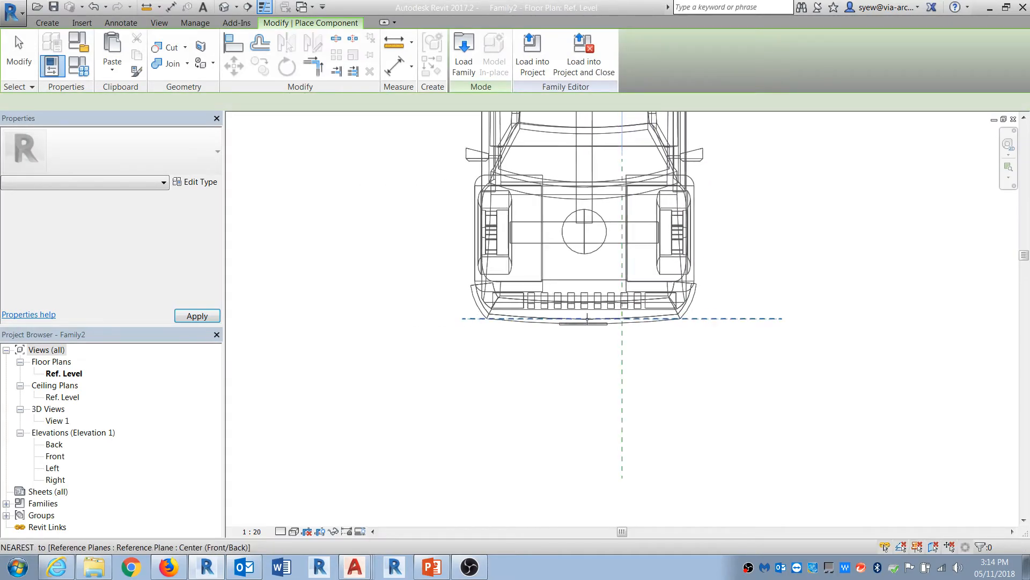
pyautogui.click(623, 319)
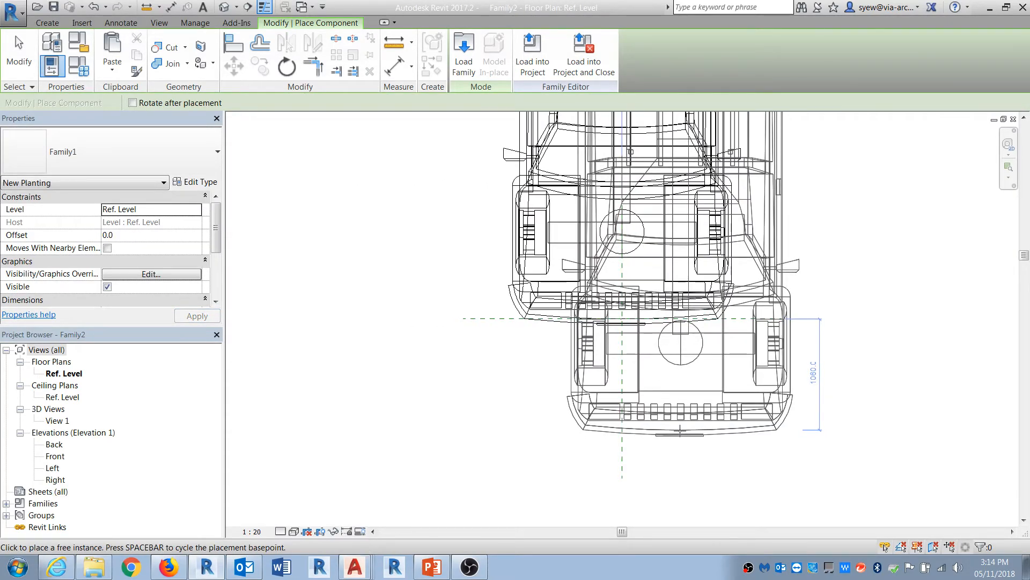
# Step: Switch to the default 3D view and review the Height parameter in Family Types
pyautogui.press('Escape')
pyautogui.moveTo(670, 209); pyautogui.dragTo(550, 381, button='middle')
pyautogui.click(224, 7)
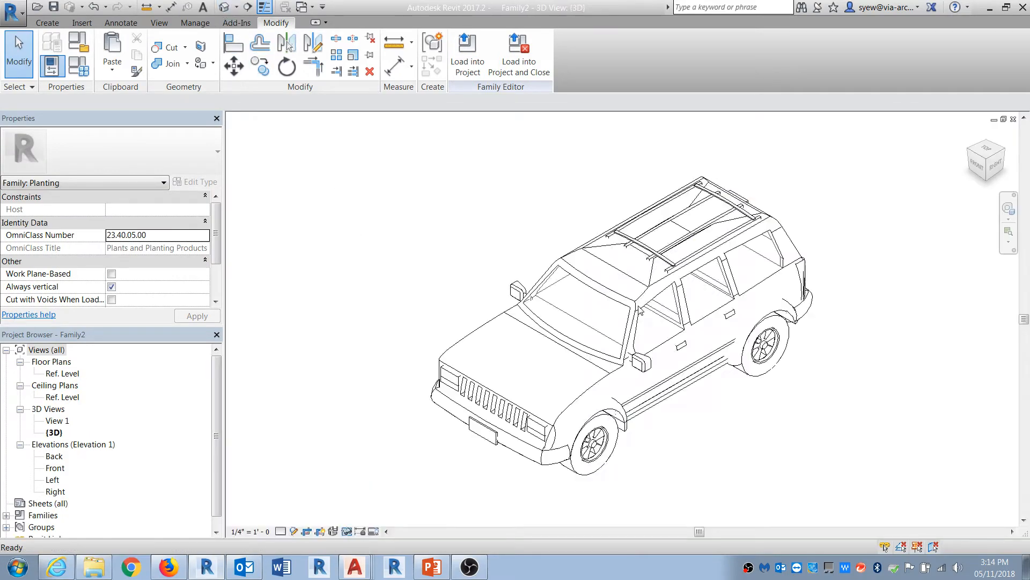
pyautogui.click(79, 65)
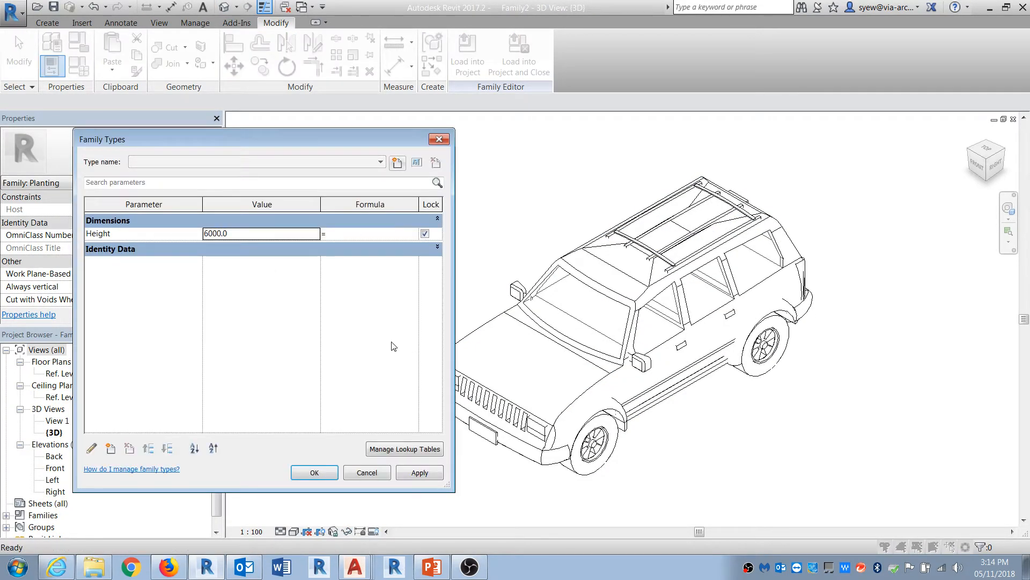
pyautogui.press('Escape')
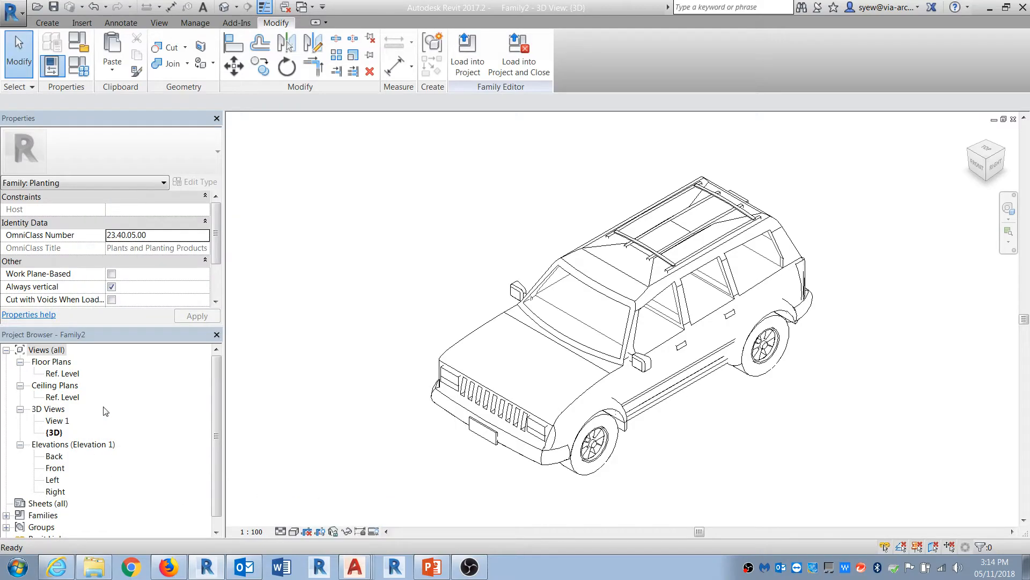
# Step: Draw a horizontal reference plane above the car in the Front elevation
pyautogui.doubleClick(55, 468)
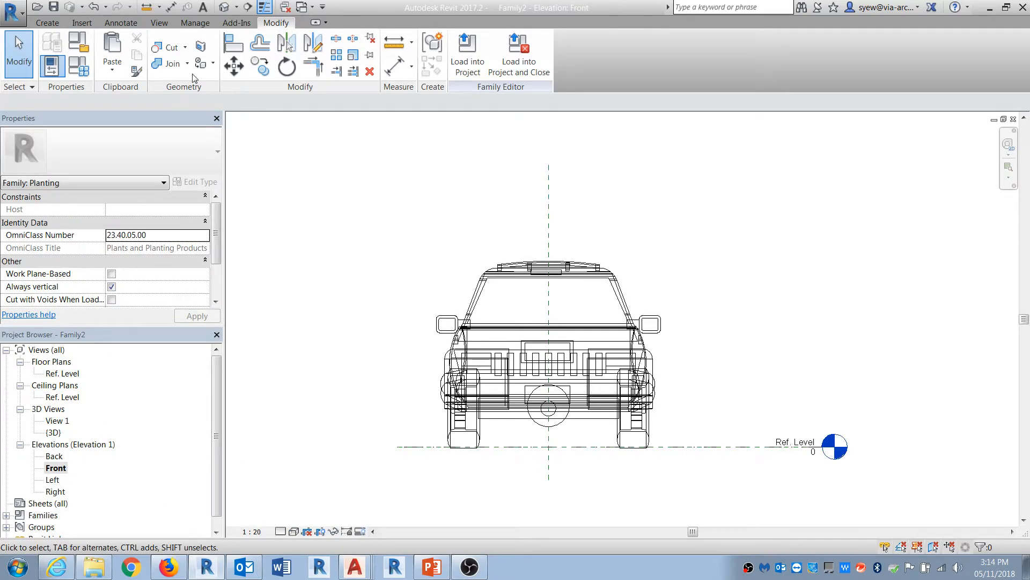
pyautogui.click(47, 22)
pyautogui.click(752, 53)
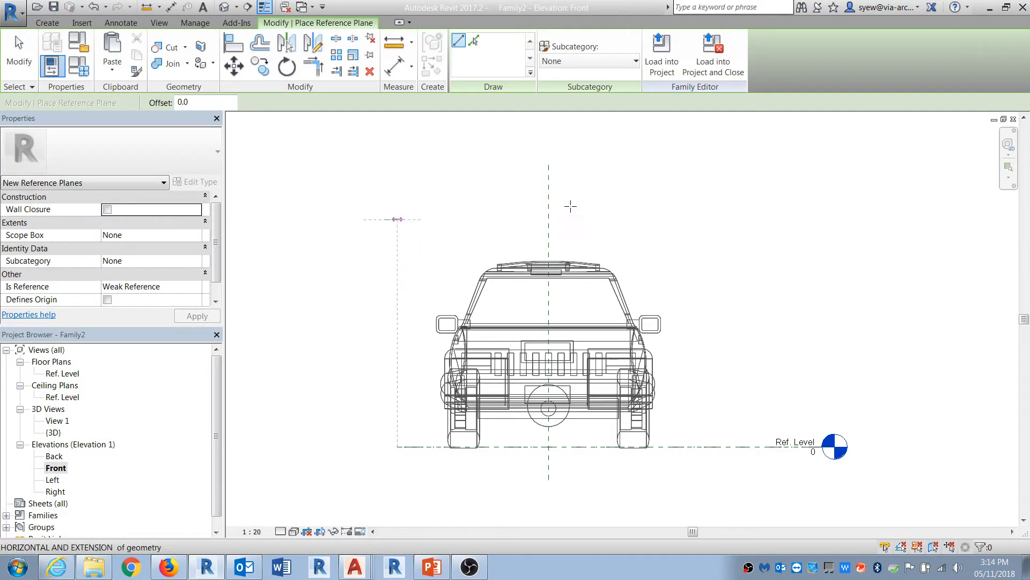
pyautogui.click(386, 219)
pyautogui.click(825, 219)
pyautogui.press('Escape')
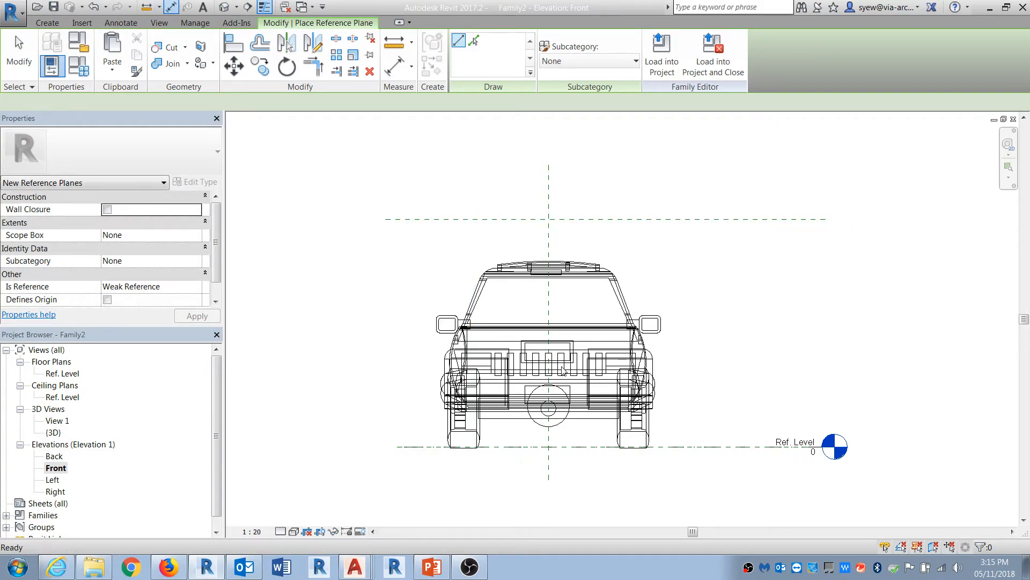
# Step: Dimension the distance from the reference level to the new reference plane
pyautogui.press('d')
pyautogui.press('i')
pyautogui.click(689, 447)
pyautogui.click(688, 219)
pyautogui.click(702, 322)
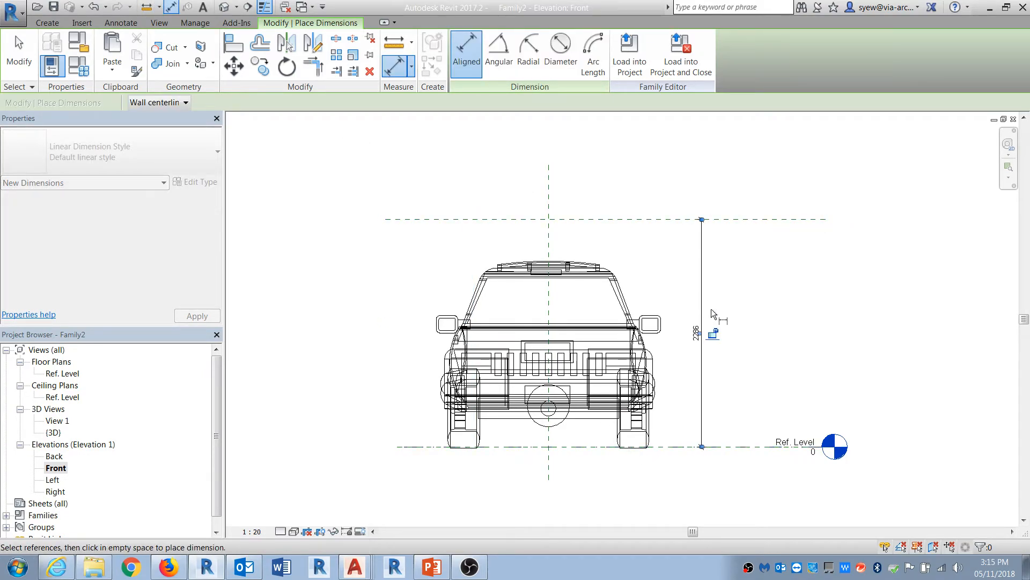
pyautogui.press('Escape')
pyautogui.click(725, 220)
pyautogui.moveTo(784, 262); pyautogui.dragTo(681, 284, button='middle')
pyautogui.press('Escape')
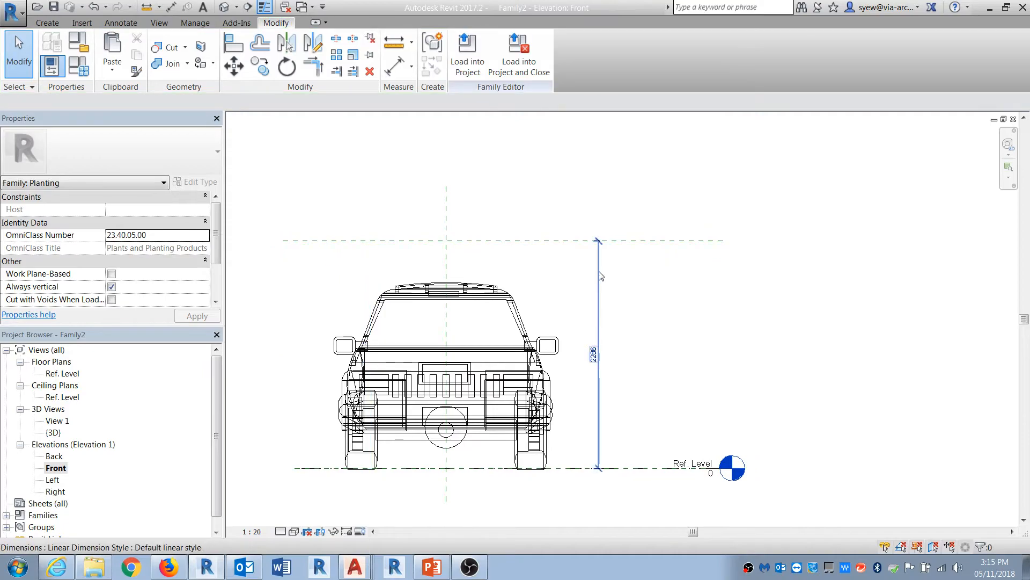
# Step: Label the new dimension with the Height parameter
pyautogui.click(600, 275)
pyautogui.click(488, 99)
pyautogui.scroll(-2, 572, 437)
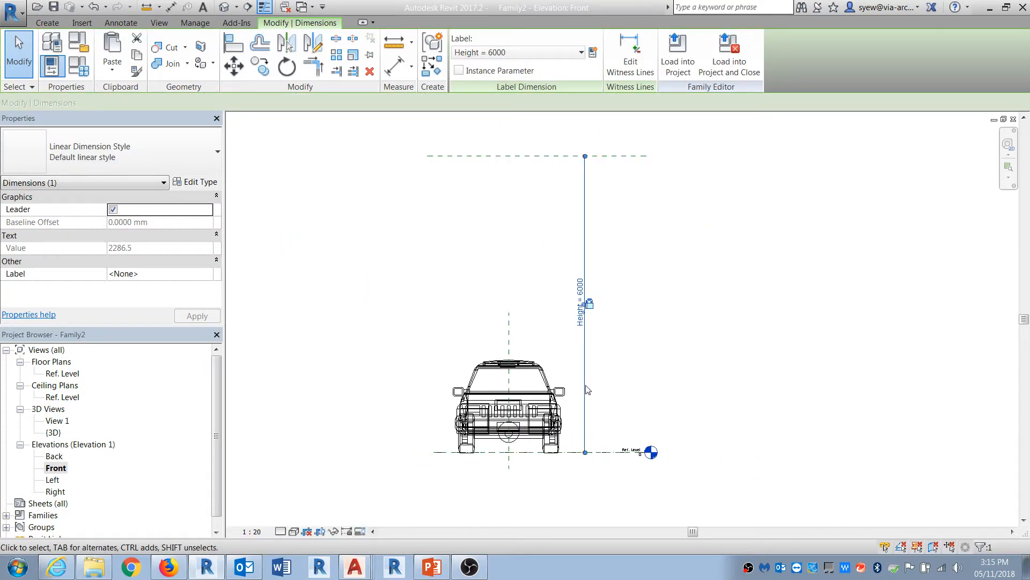
pyautogui.click(460, 73)
pyautogui.click(659, 259)
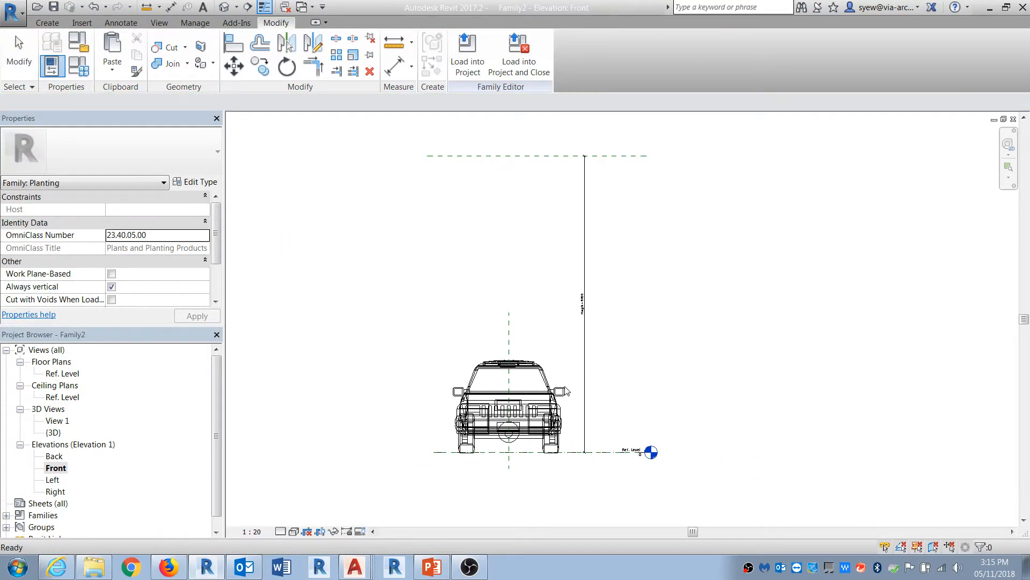
# Step: Associate the nested Family1's Height parameter with the family's Height parameter
pyautogui.click(541, 394)
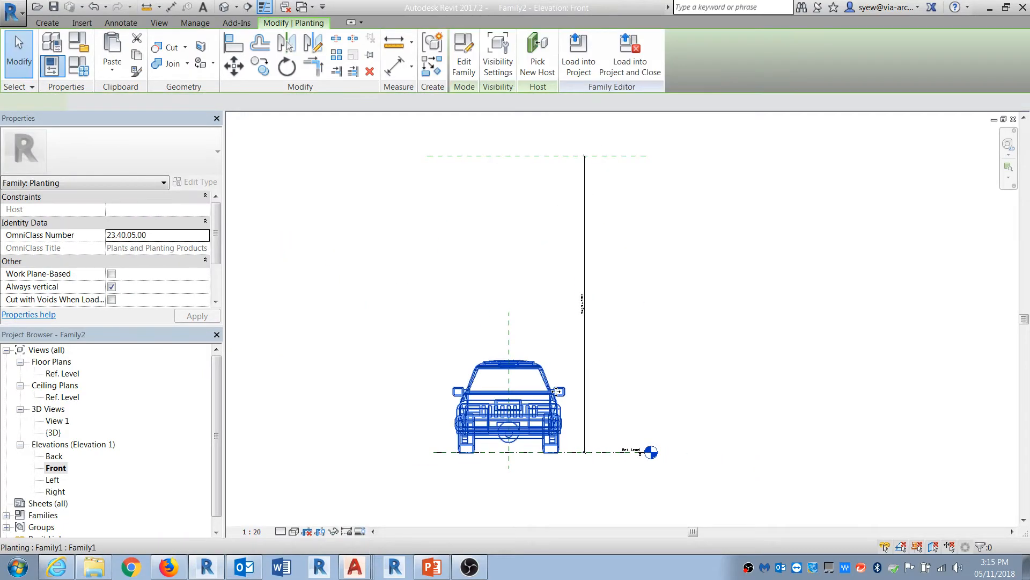
pyautogui.scroll(-5, 215, 220)
pyautogui.click(206, 222)
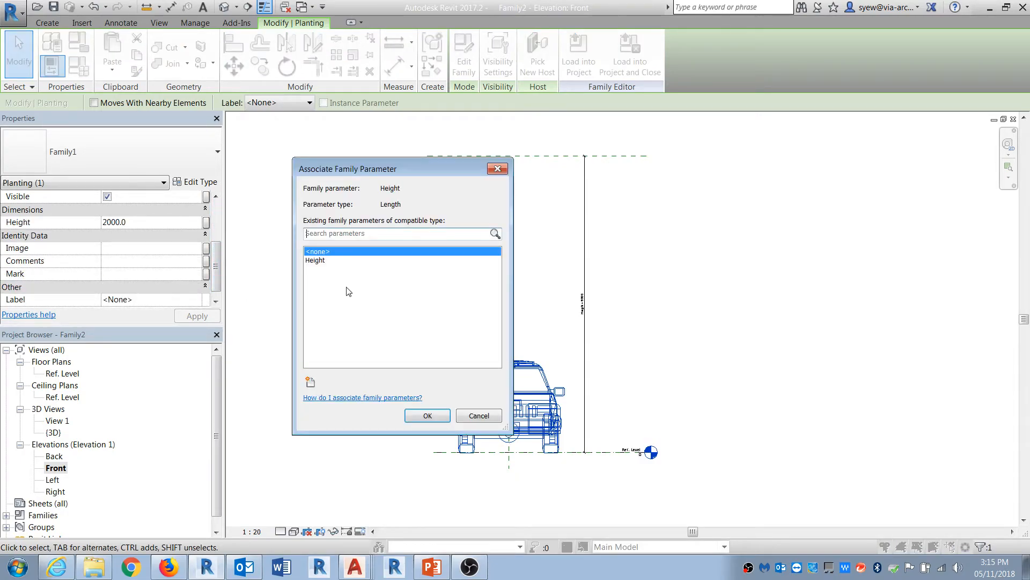
pyautogui.click(320, 261)
pyautogui.click(427, 416)
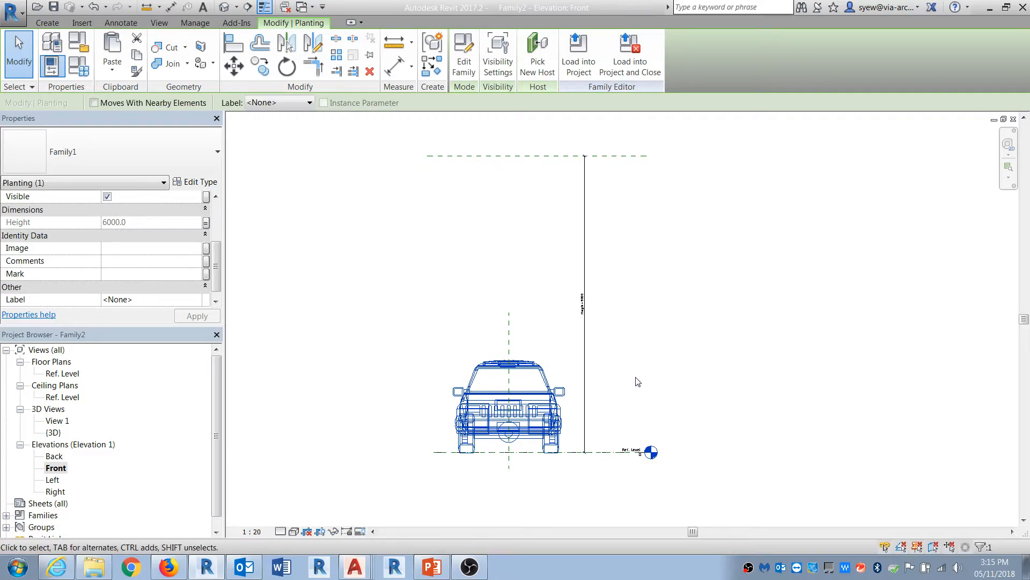
# Step: Load Family2 into Project1 and place an instance beside the walls
pyautogui.click(686, 363)
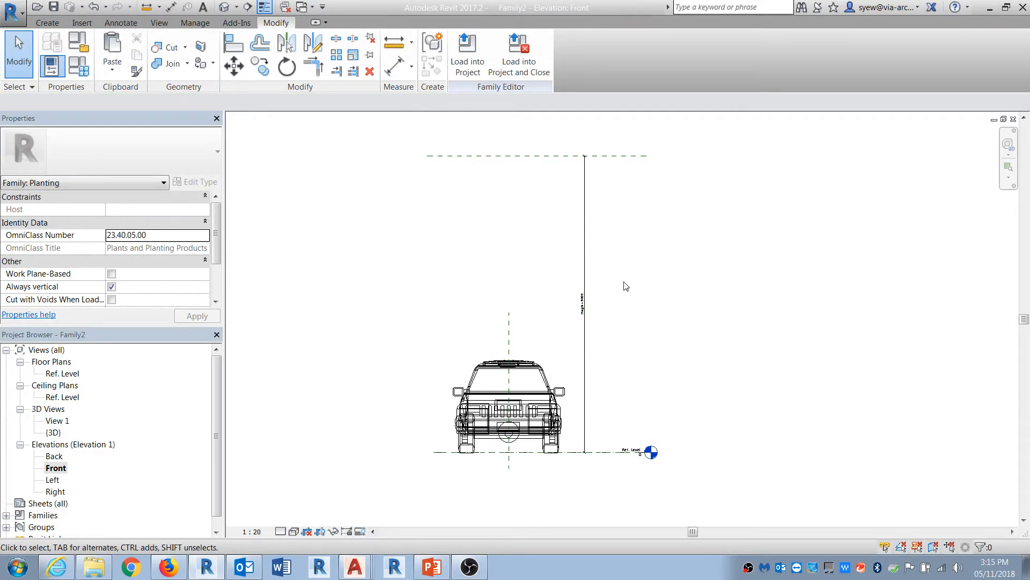
pyautogui.click(467, 51)
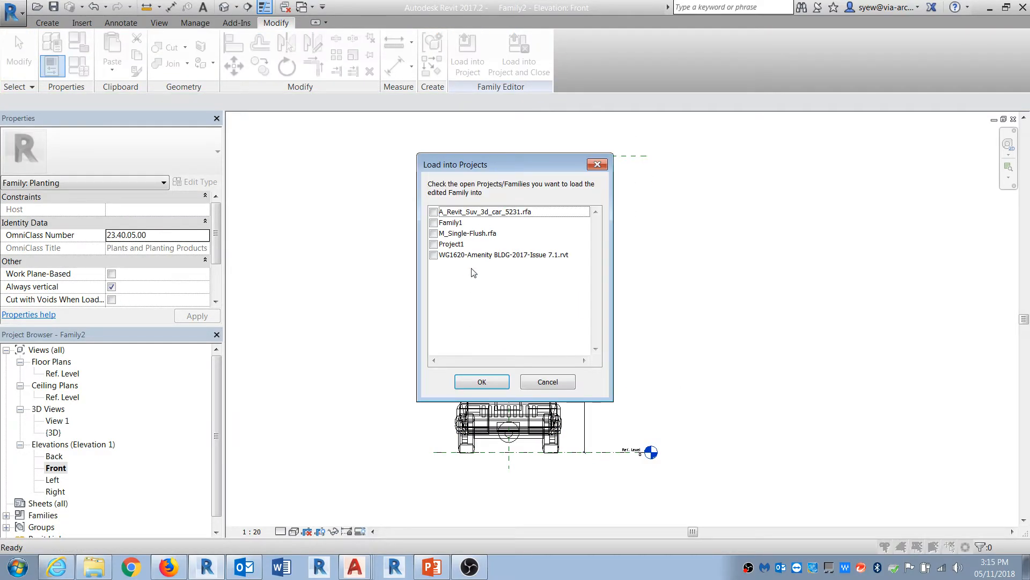
pyautogui.click(431, 249)
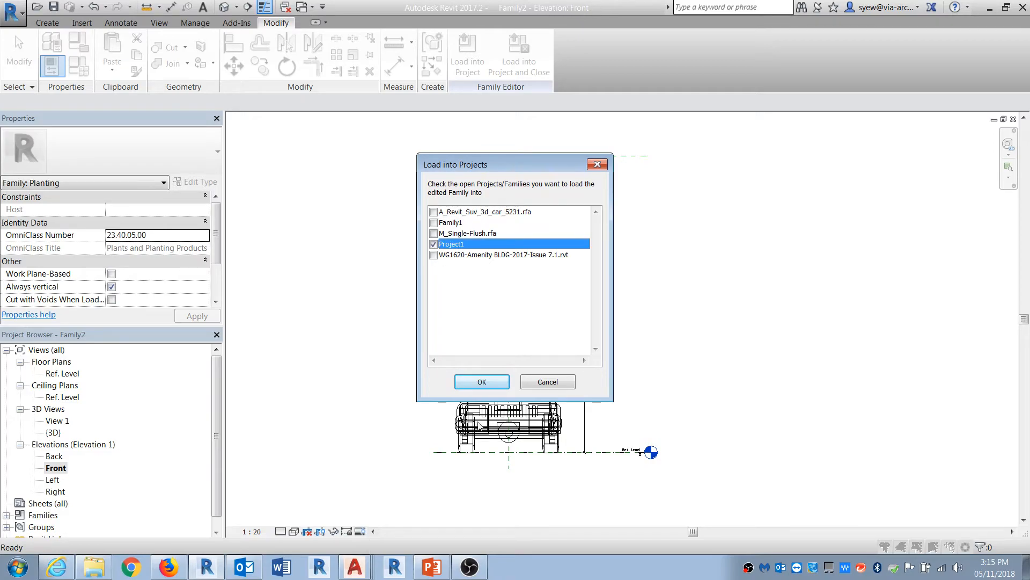
pyautogui.click(482, 382)
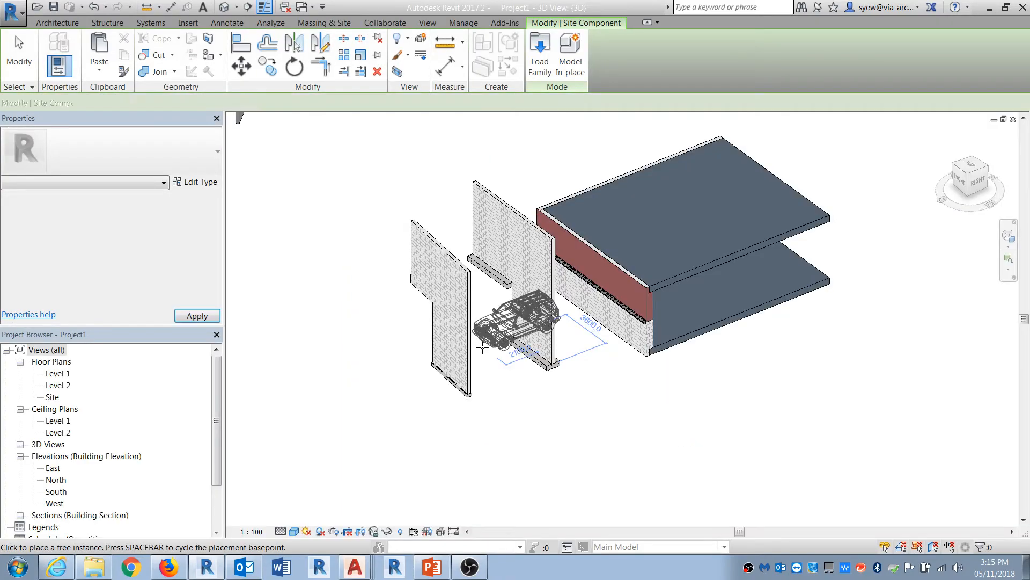
pyautogui.click(462, 405)
pyautogui.press('Escape')
pyautogui.press('Escape')
# Step: Copy the placed car to a spot beside the original
pyautogui.scroll(3, 473, 343)
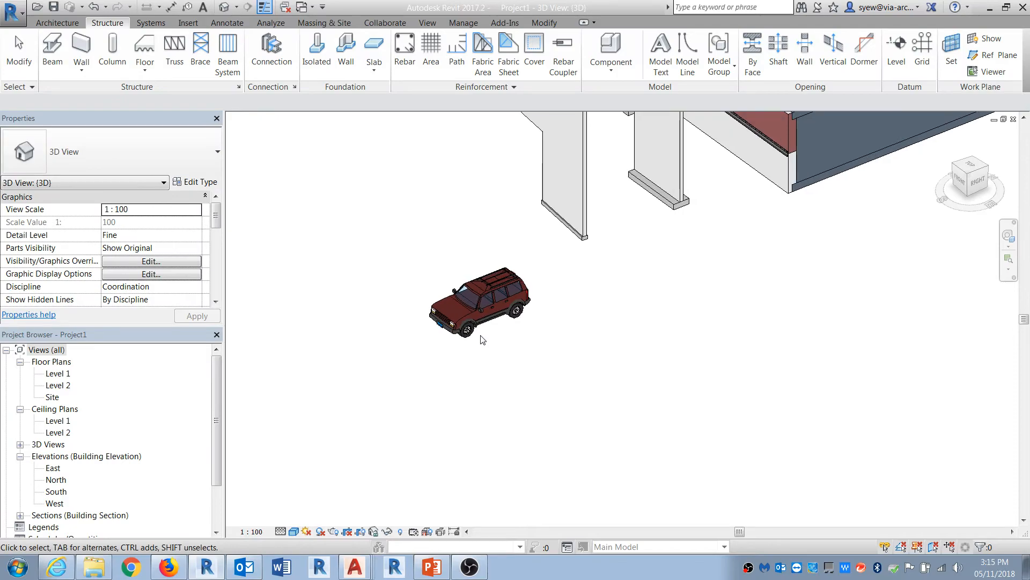
pyautogui.click(475, 309)
pyautogui.click(275, 71)
pyautogui.click(474, 323)
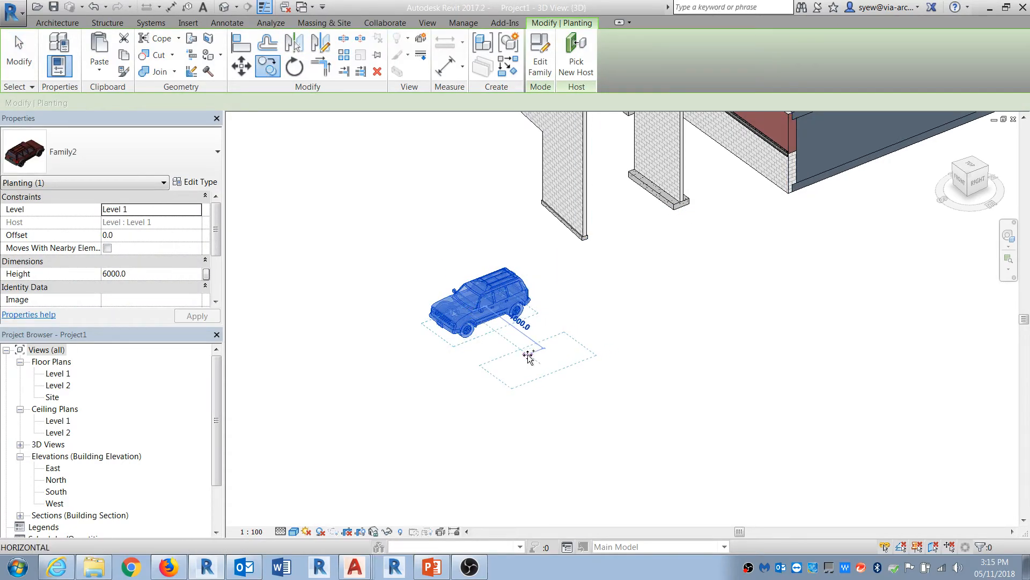
pyautogui.click(527, 355)
pyautogui.press('Escape')
# Step: Set the copied car's Height to 3000
pyautogui.scroll(2, 552, 357)
pyautogui.click(553, 359)
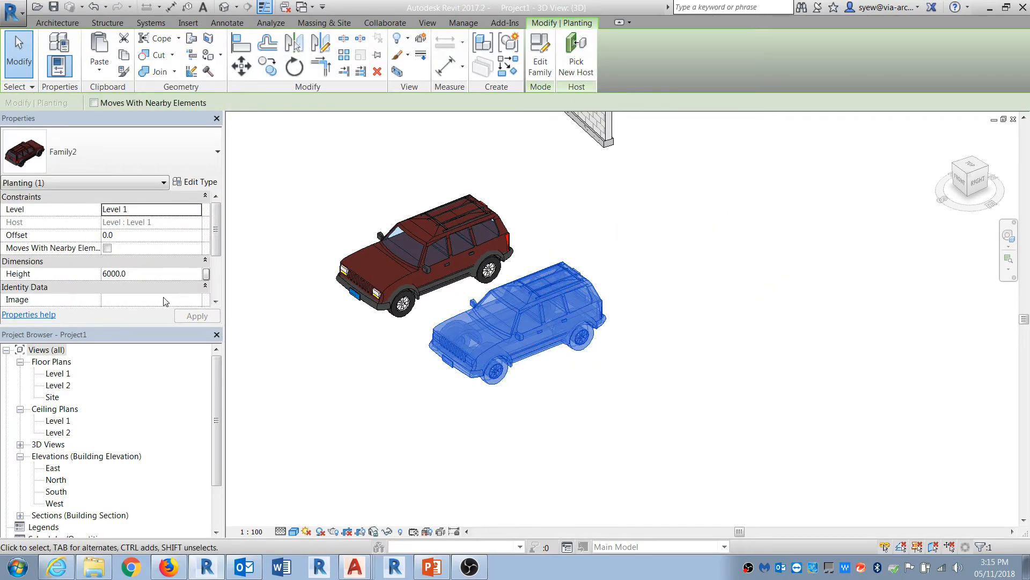
pyautogui.click(154, 273)
pyautogui.write('3000')
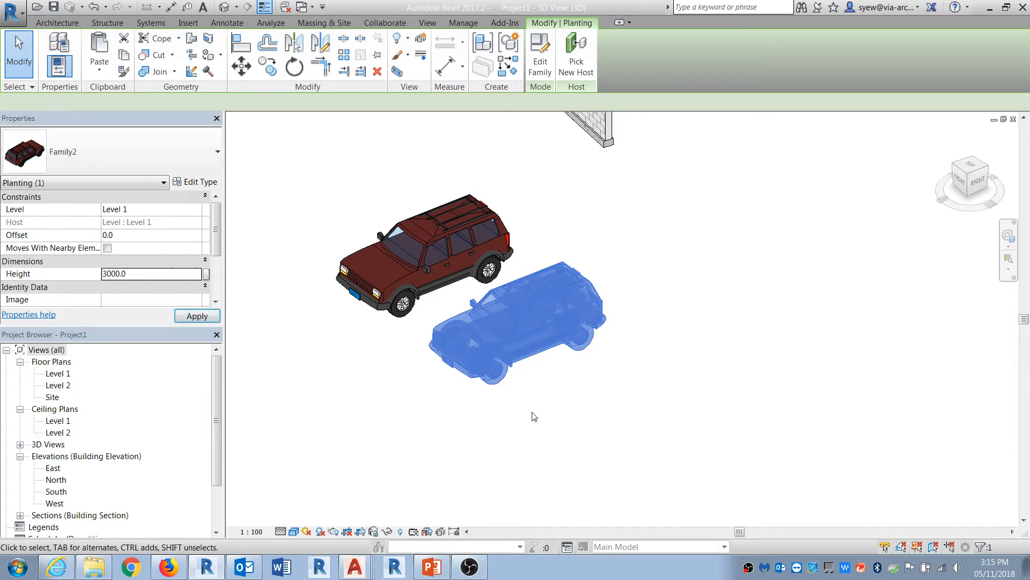
pyautogui.keyDown('shift'); pyautogui.moveTo(586, 401); pyautogui.dragTo(448, 412, button='middle'); pyautogui.keyUp('shift')
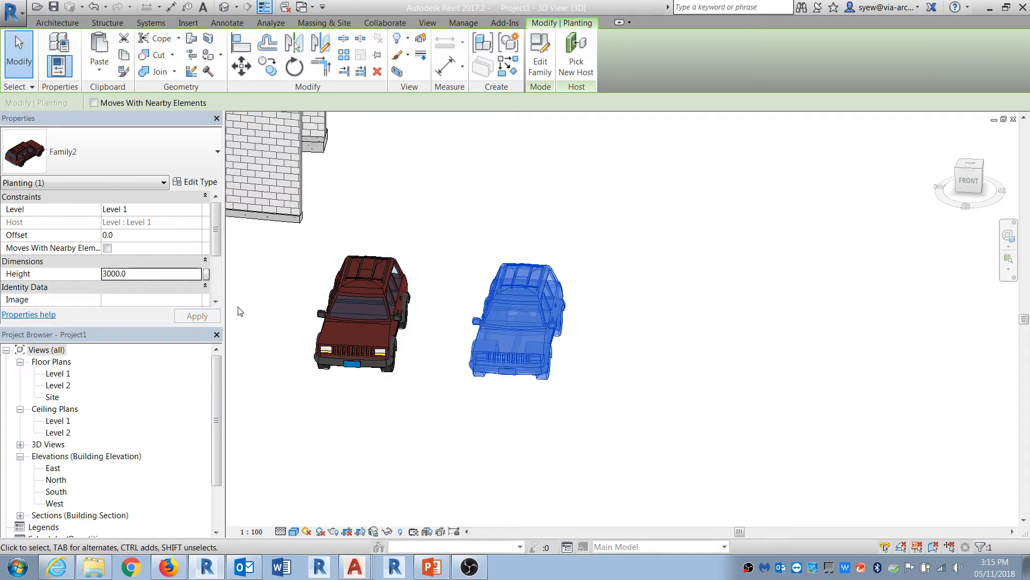
pyautogui.moveTo(213, 241)
pyautogui.mouseDown()
pyautogui.moveTo(219, 286)
pyautogui.moveTo(215, 225)
pyautogui.mouseUp()
pyautogui.press('Escape')
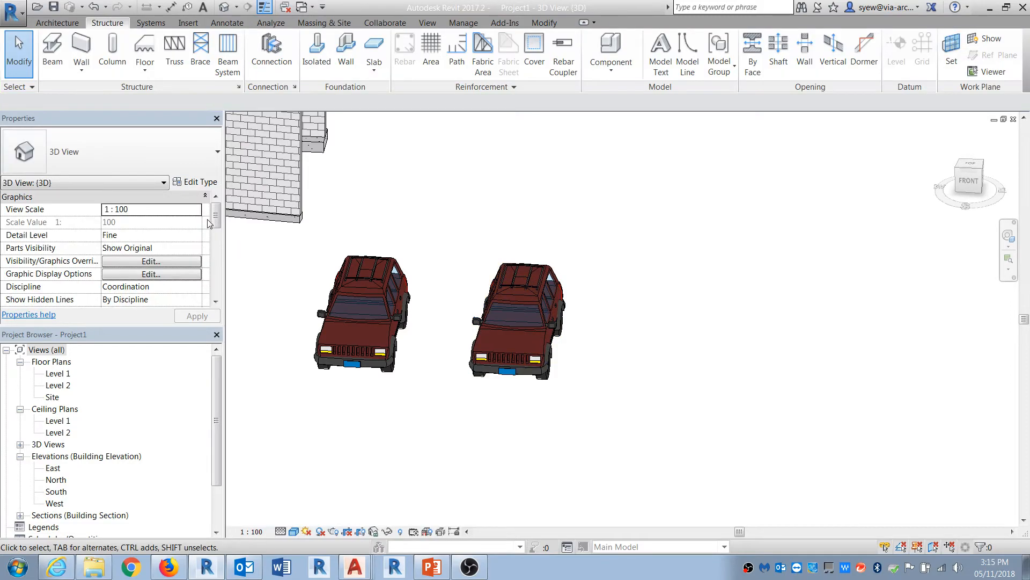
# Step: Set the copied car's Height to 2000.0 in the Level 1 floor plan
pyautogui.doubleClick(58, 373)
pyautogui.scroll(3, 471, 269)
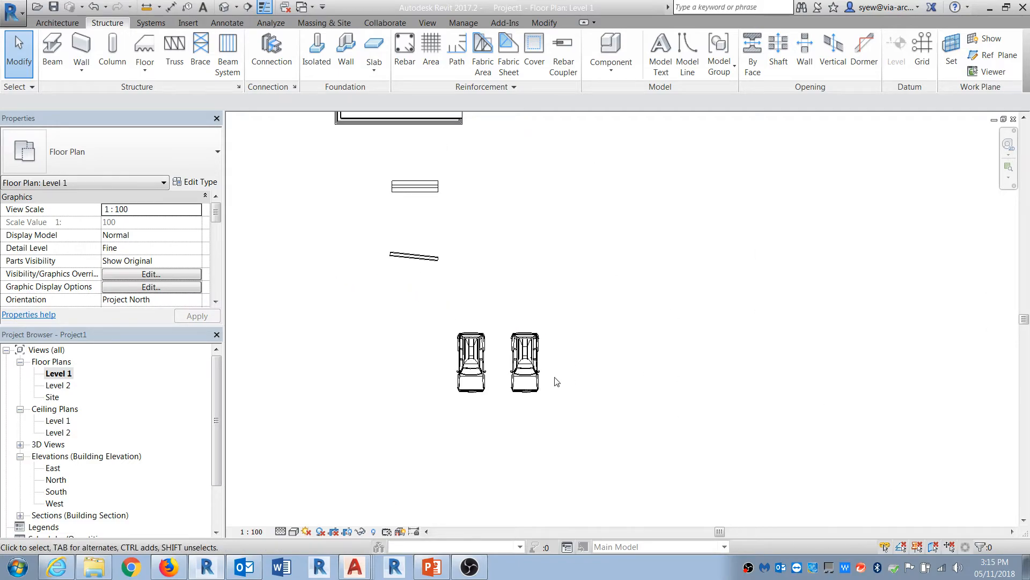
pyautogui.scroll(2, 556, 382)
pyautogui.click(509, 365)
pyautogui.click(130, 275)
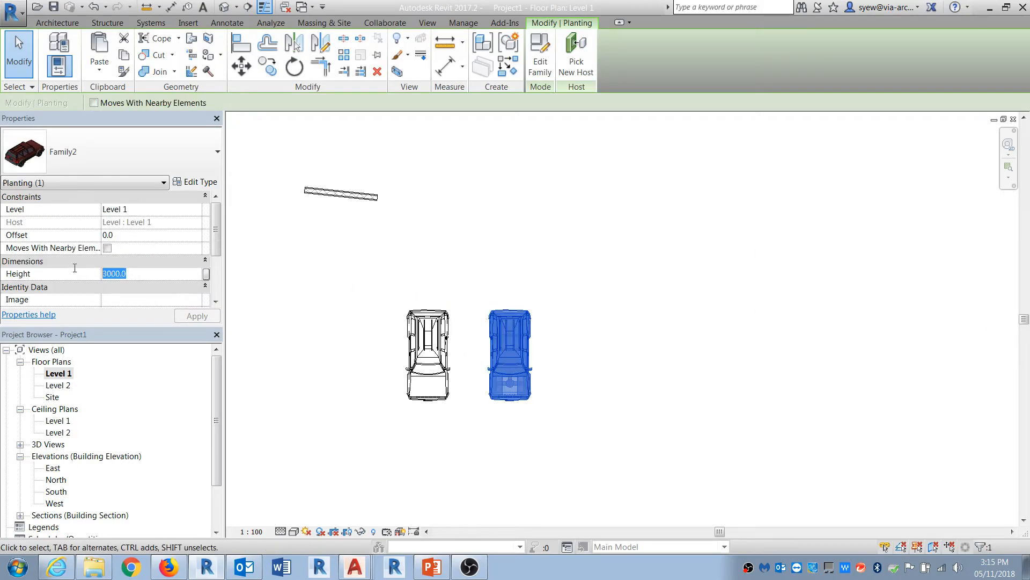
pyautogui.write('2000.0')
pyautogui.click(631, 380)
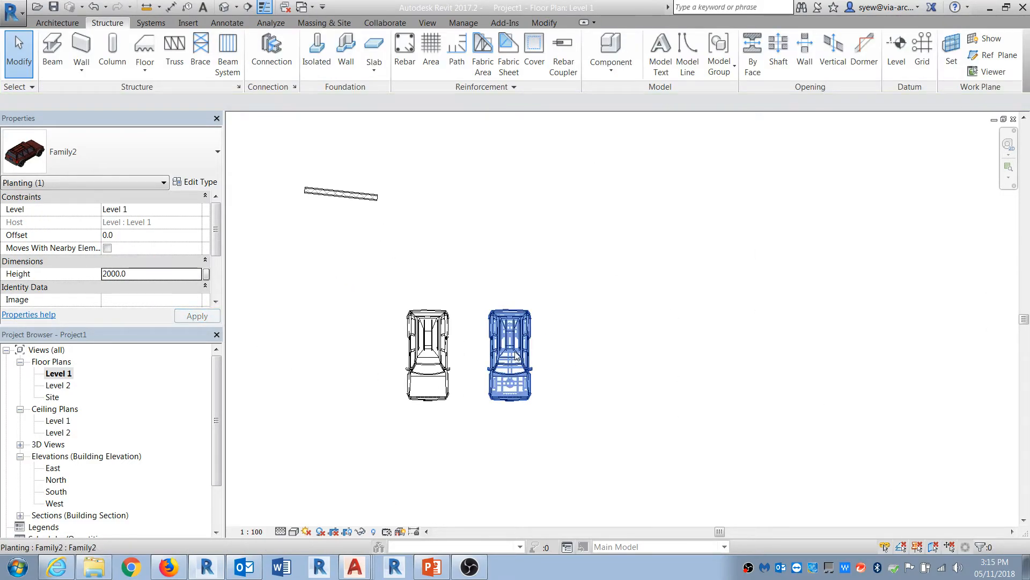
# Step: Open Family2 for editing from the copied car, then open the nested Family1
pyautogui.click(519, 357)
pyautogui.click(547, 57)
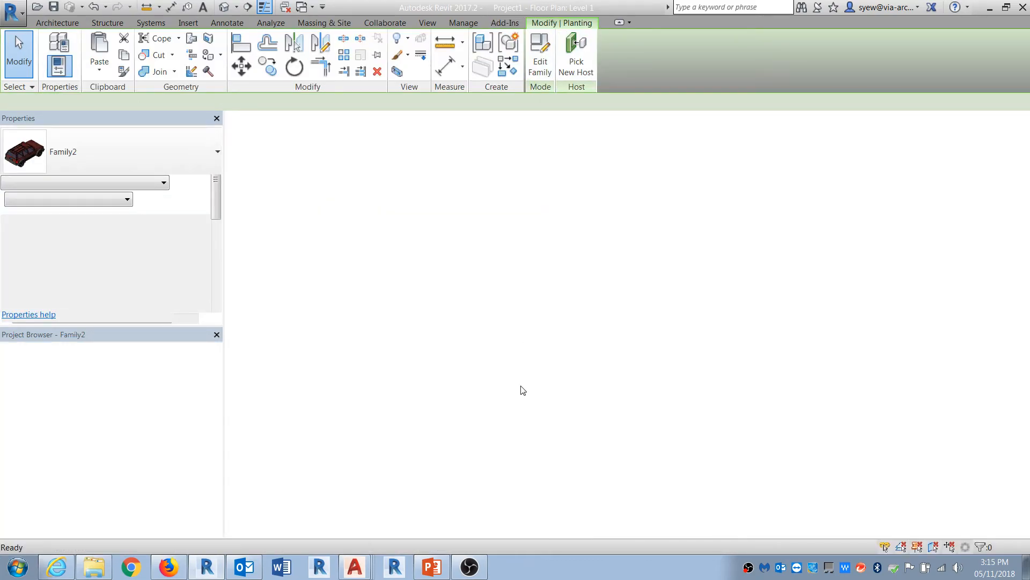
pyautogui.click(51, 65)
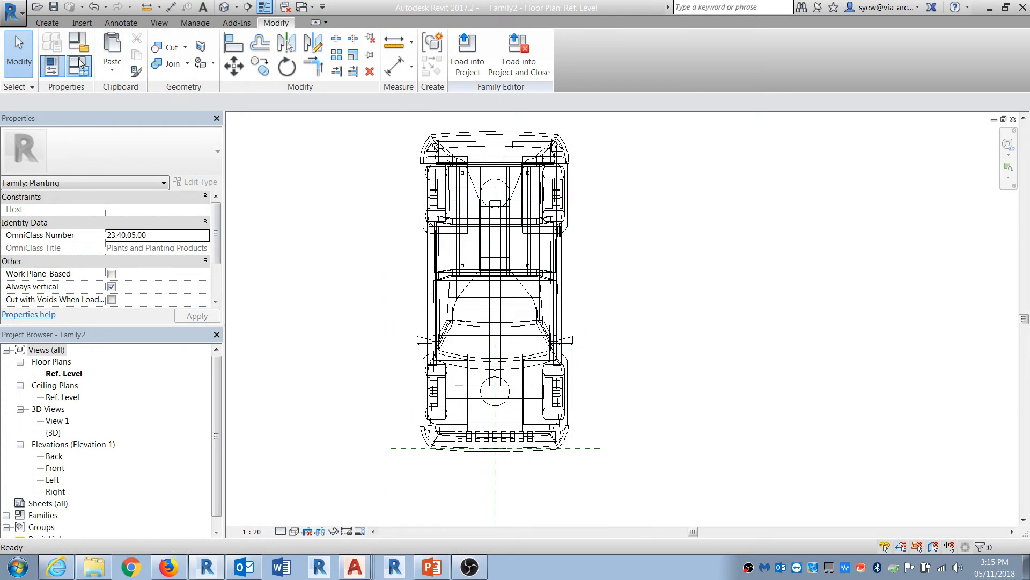
pyautogui.press('Escape')
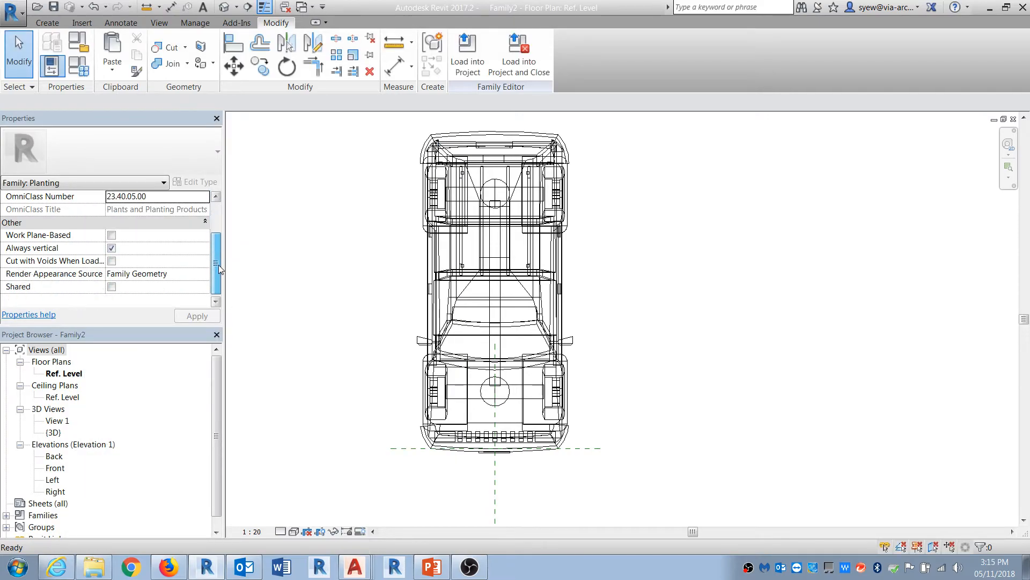
pyautogui.click(513, 358)
pyautogui.click(463, 51)
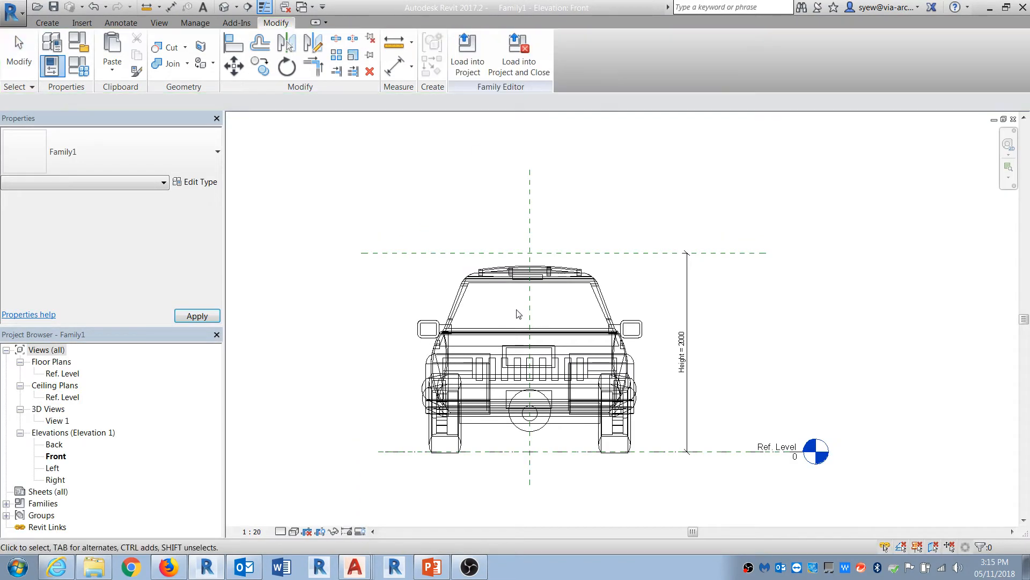
# Step: Review the nested SUV's type properties, then open the SUV car family for editing
pyautogui.click(519, 314)
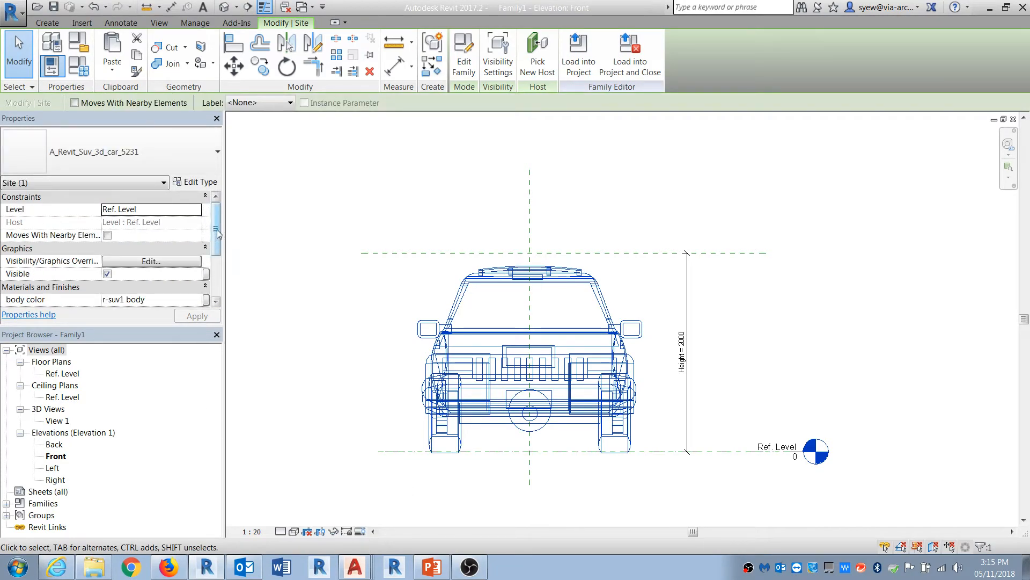
pyautogui.moveTo(218, 232); pyautogui.dragTo(218, 274)
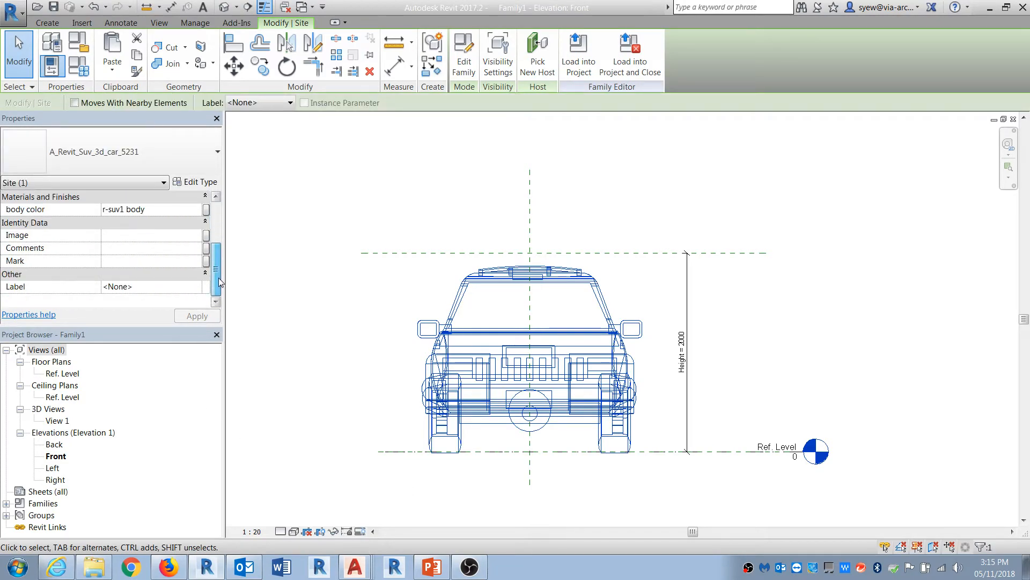
pyautogui.click(200, 182)
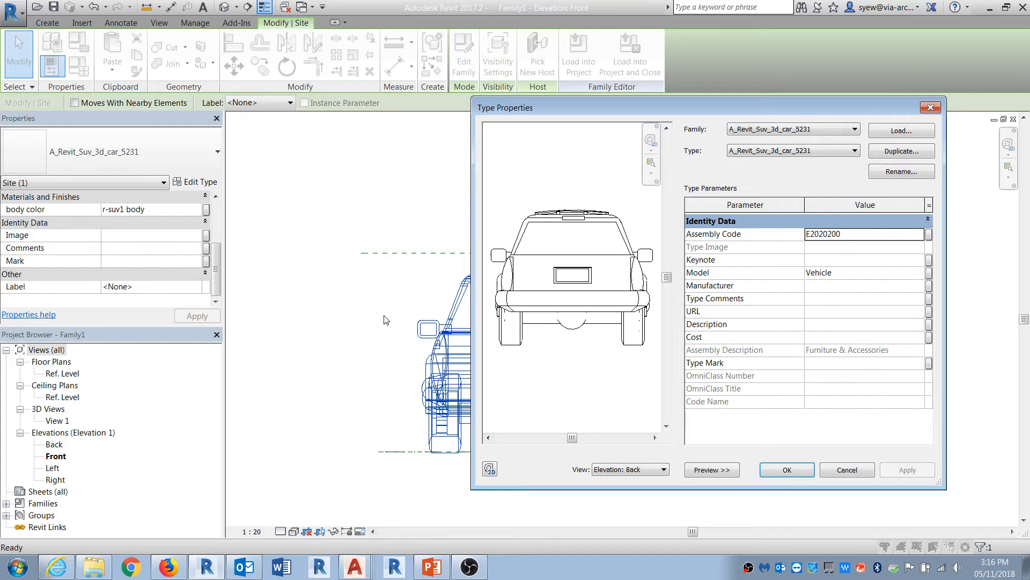
pyautogui.press('Escape')
pyautogui.click(646, 368)
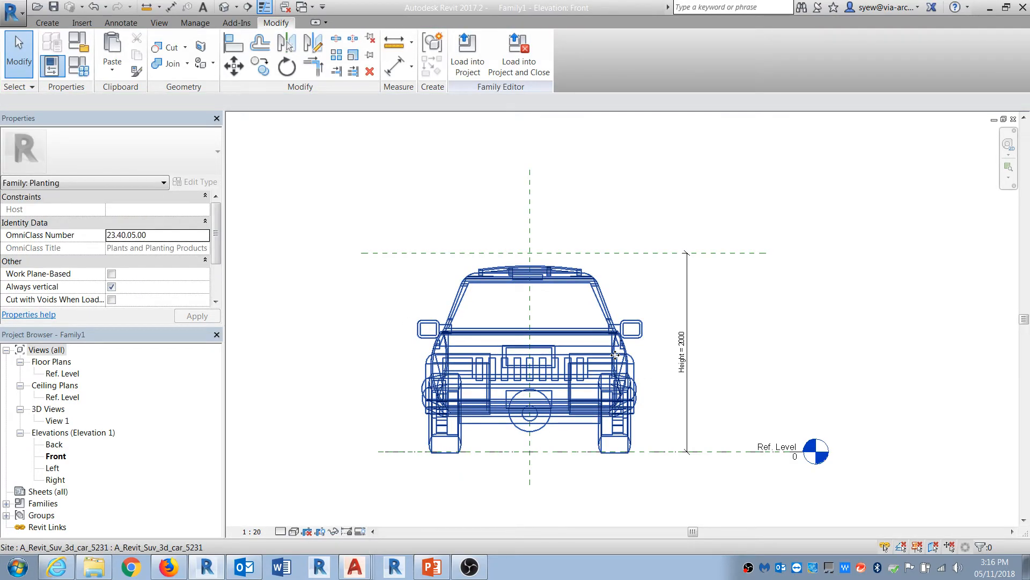
pyautogui.click(616, 338)
pyautogui.click(464, 54)
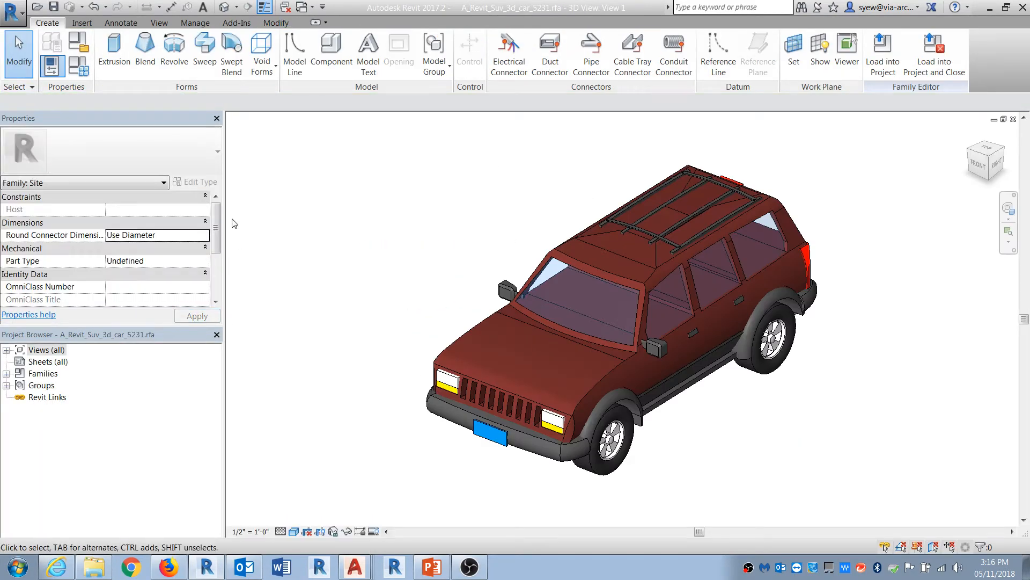
# Step: Purge unused elements from the SUV car family twice
pyautogui.scroll(-3, 170, 291)
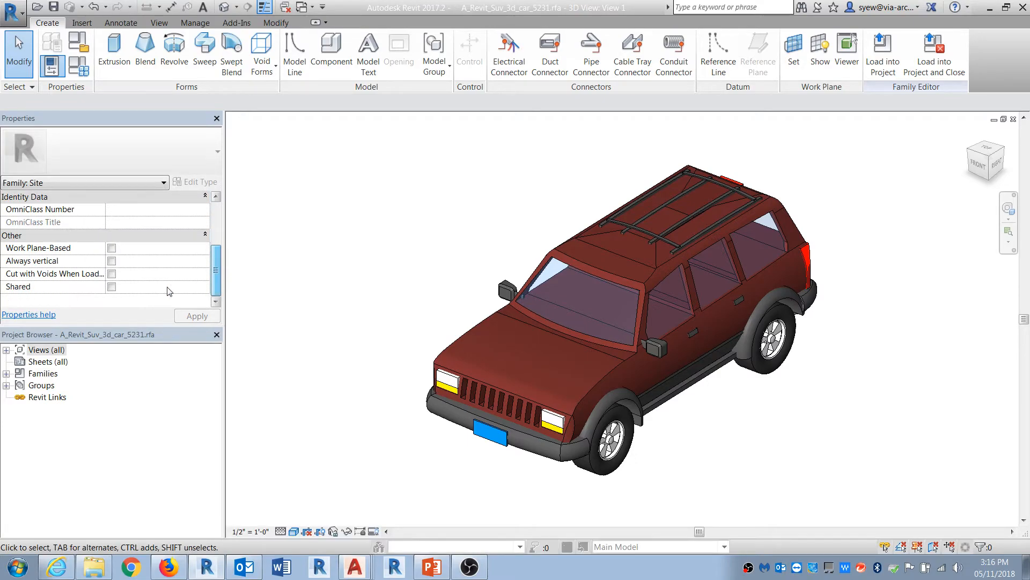
pyautogui.click(186, 28)
pyautogui.click(256, 54)
pyautogui.click(489, 468)
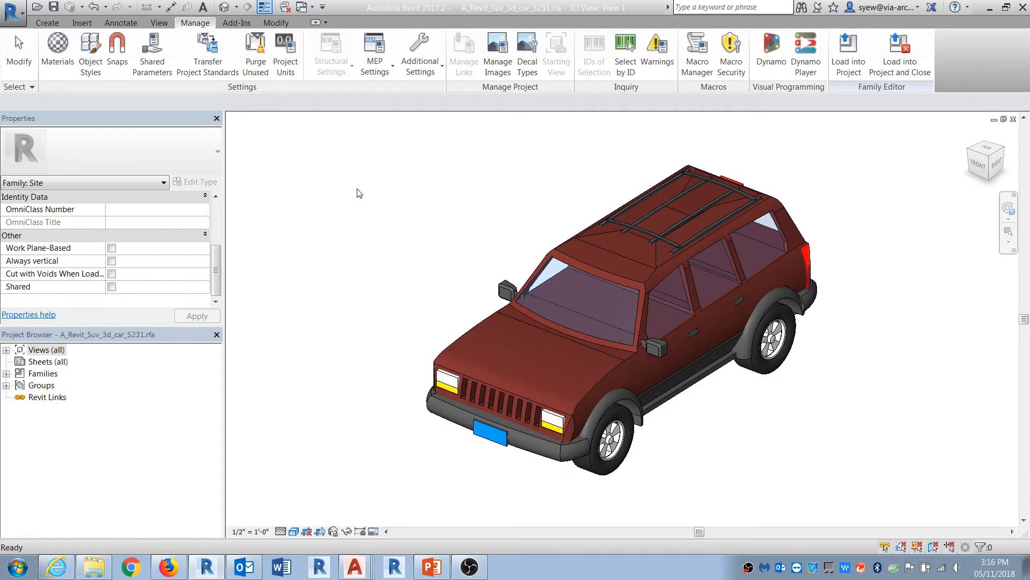
pyautogui.click(256, 53)
pyautogui.click(487, 466)
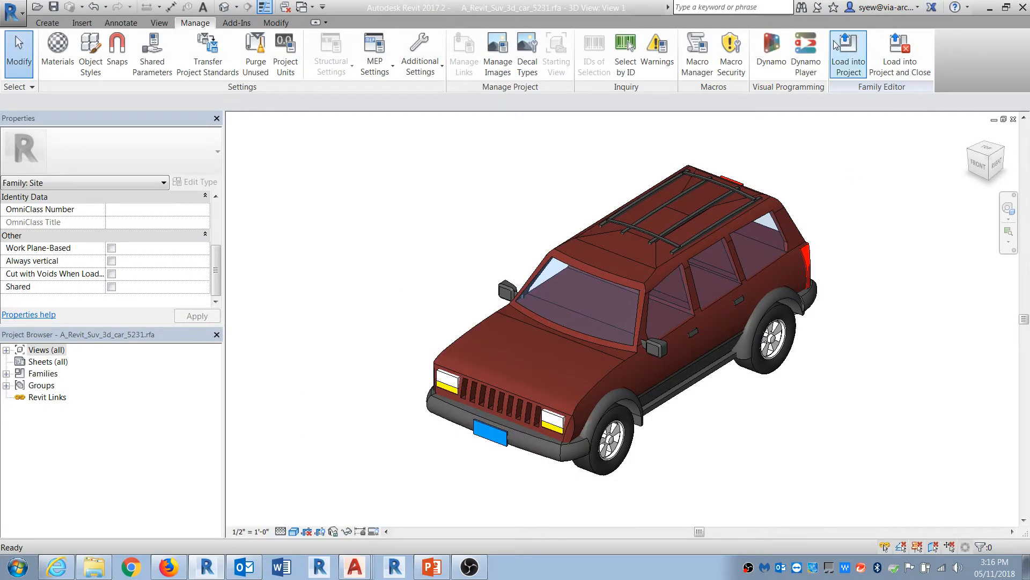
pyautogui.click(848, 51)
pyautogui.click(433, 244)
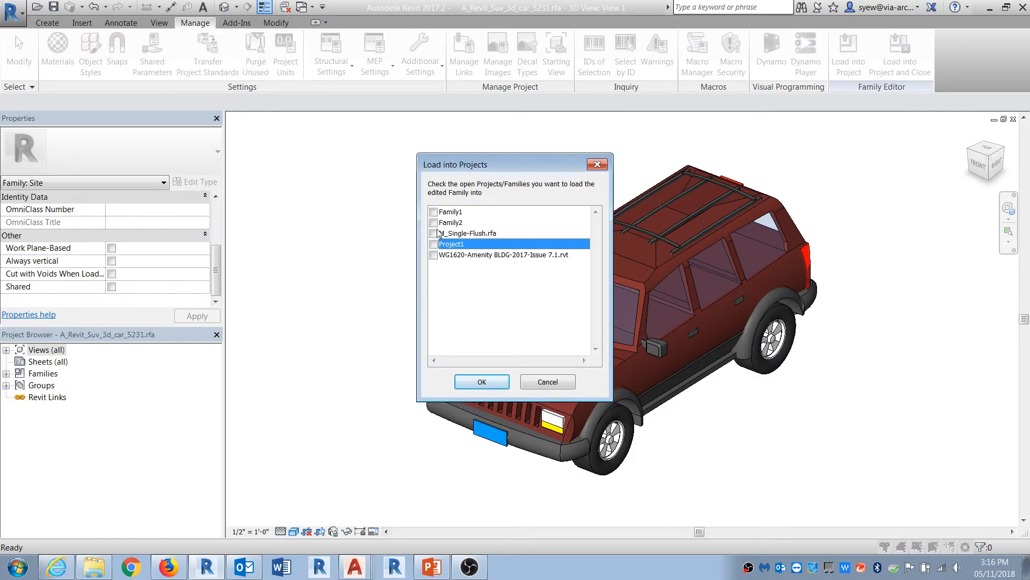
pyautogui.click(433, 212)
pyautogui.click(486, 382)
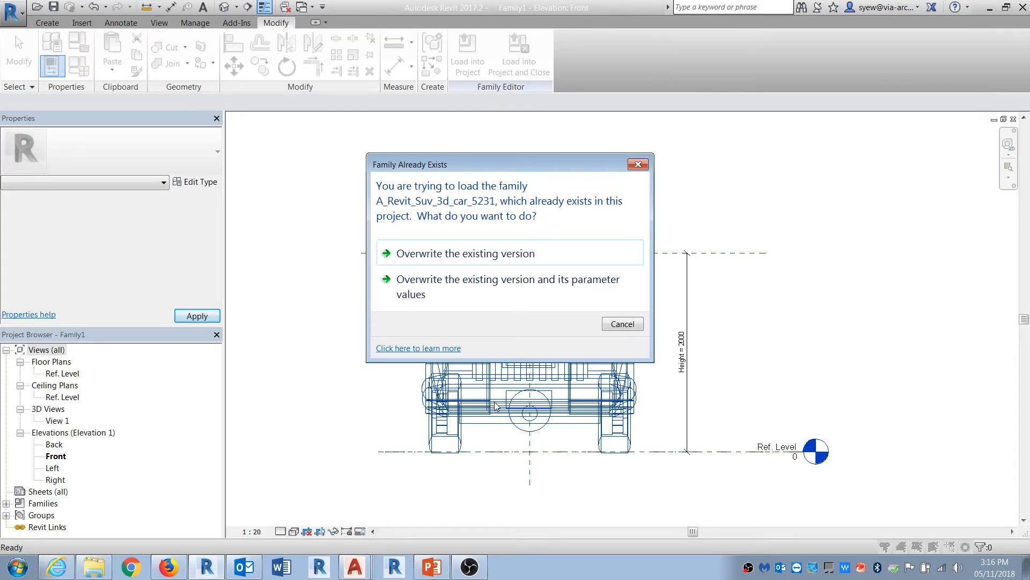
pyautogui.press('Escape')
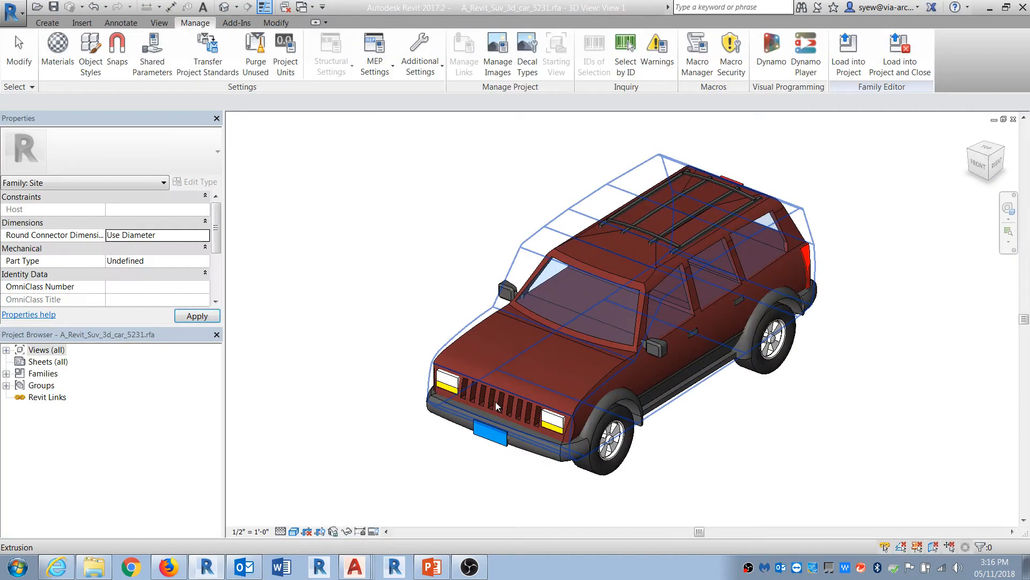
# Step: Save the SUV car family as SUV3d in the VIA work folder on the Desktop
pyautogui.click(12, 12)
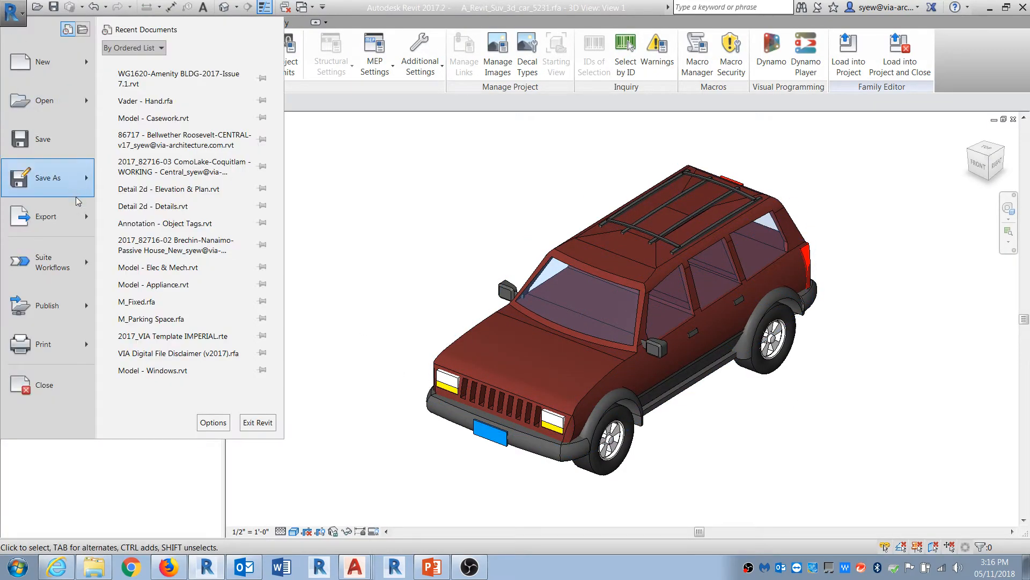
pyautogui.moveTo(63, 179)
pyautogui.click(207, 125)
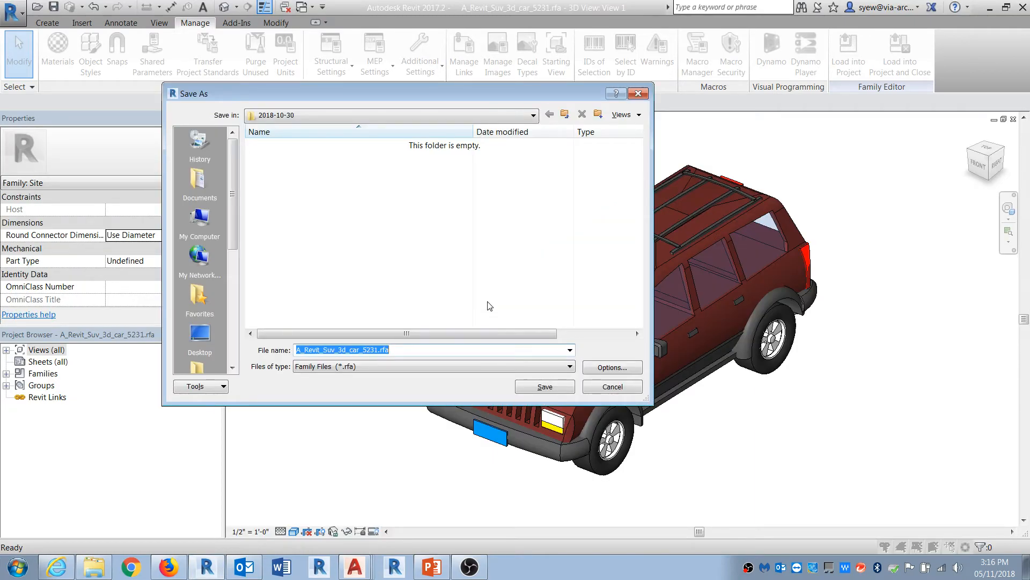
pyautogui.click(199, 337)
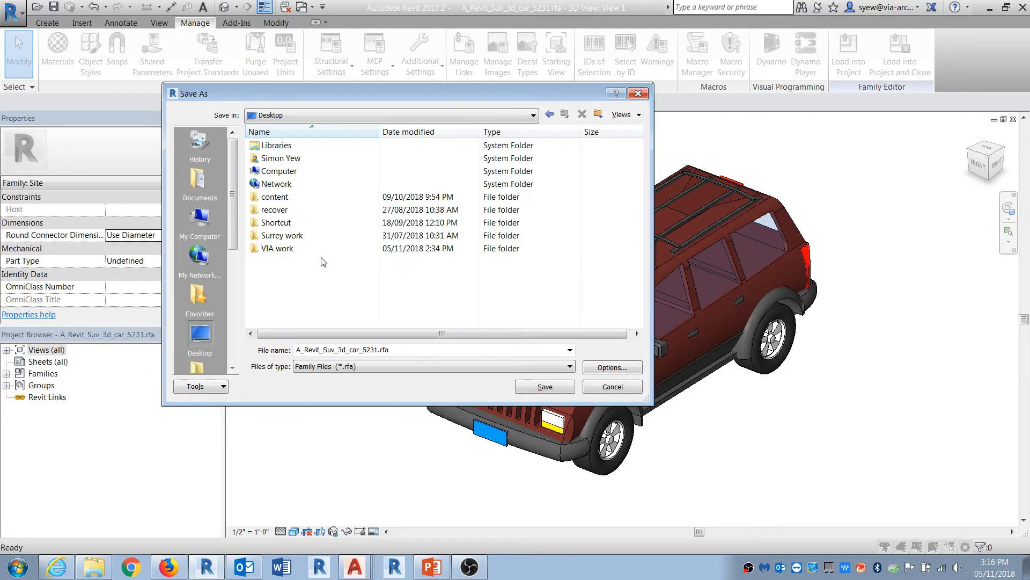
pyautogui.doubleClick(286, 249)
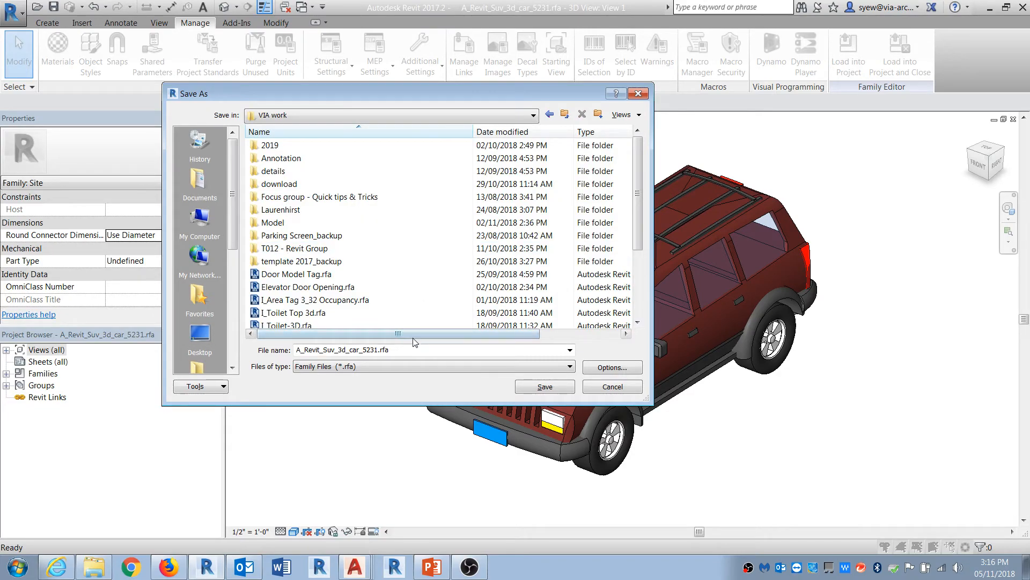
pyautogui.write('SUV3d')
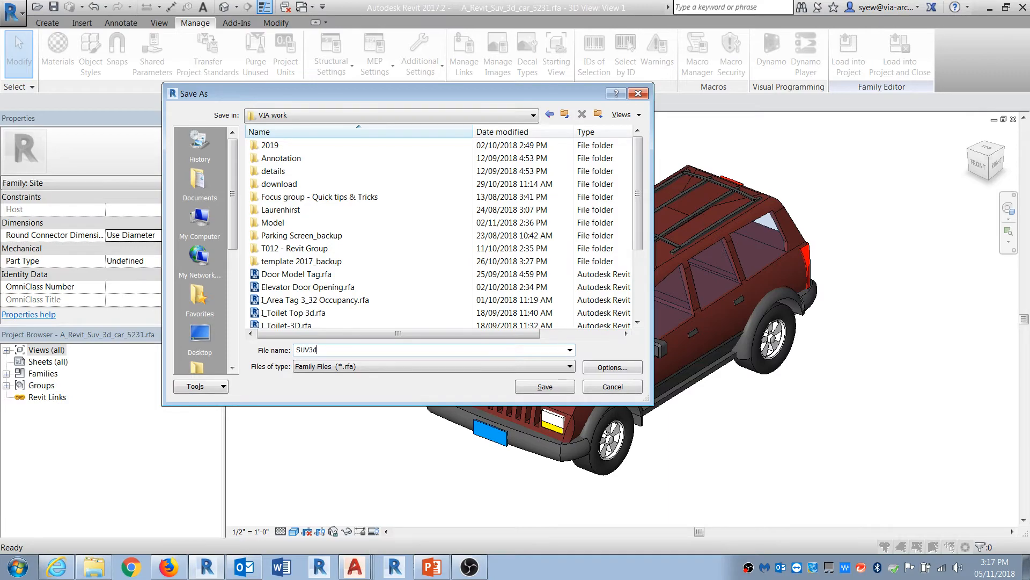
pyautogui.press('Return')
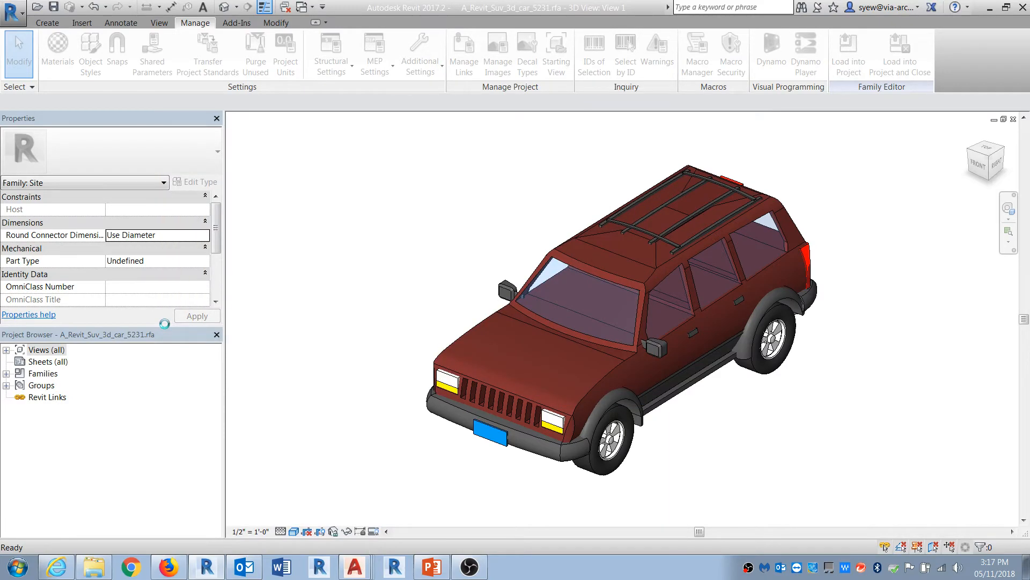
# Step: Load the SUV3d family into Family1
pyautogui.scroll(-3, 211, 242)
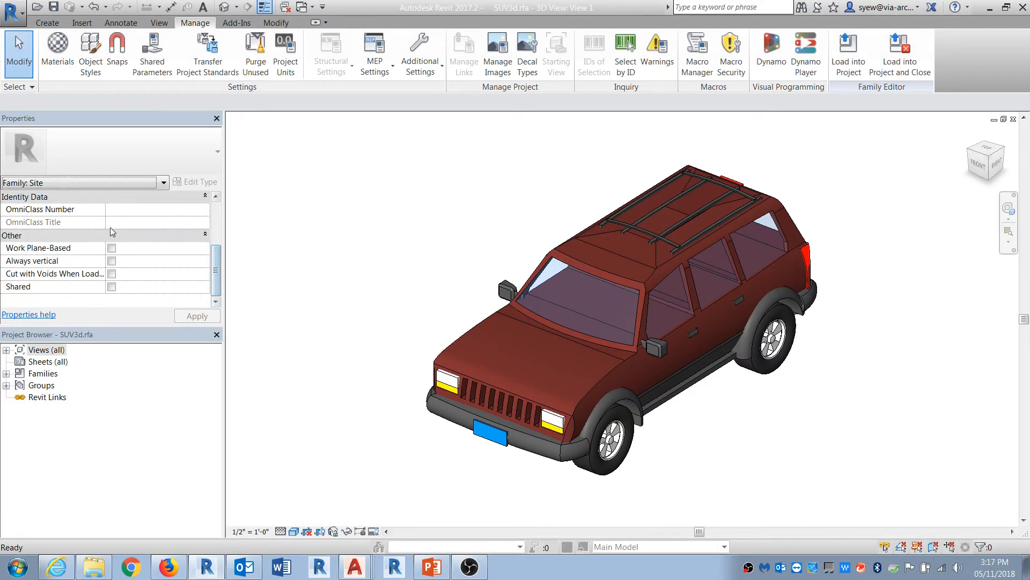
pyautogui.press('p')
pyautogui.press('u')
pyautogui.click(491, 468)
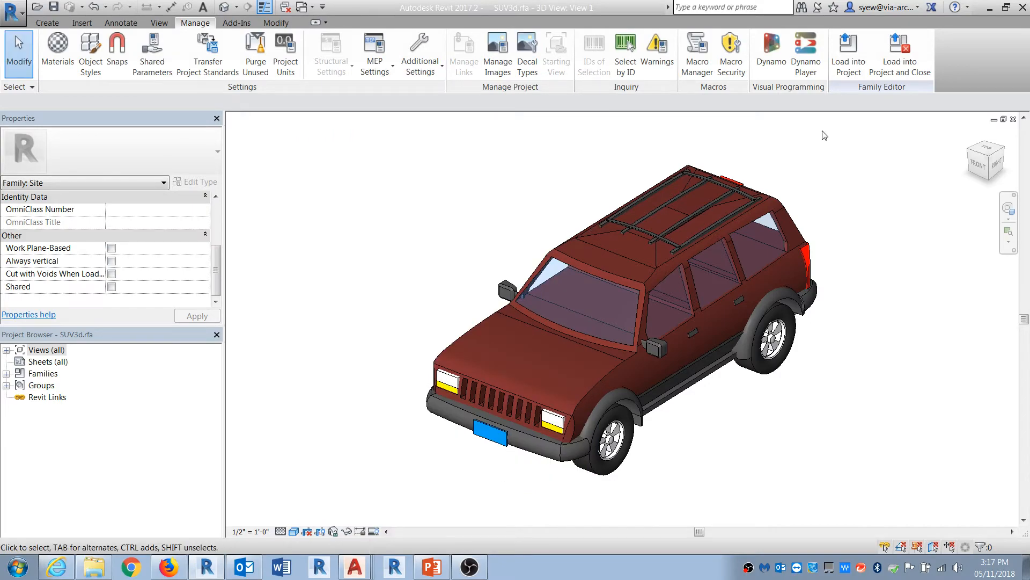
pyautogui.click(848, 54)
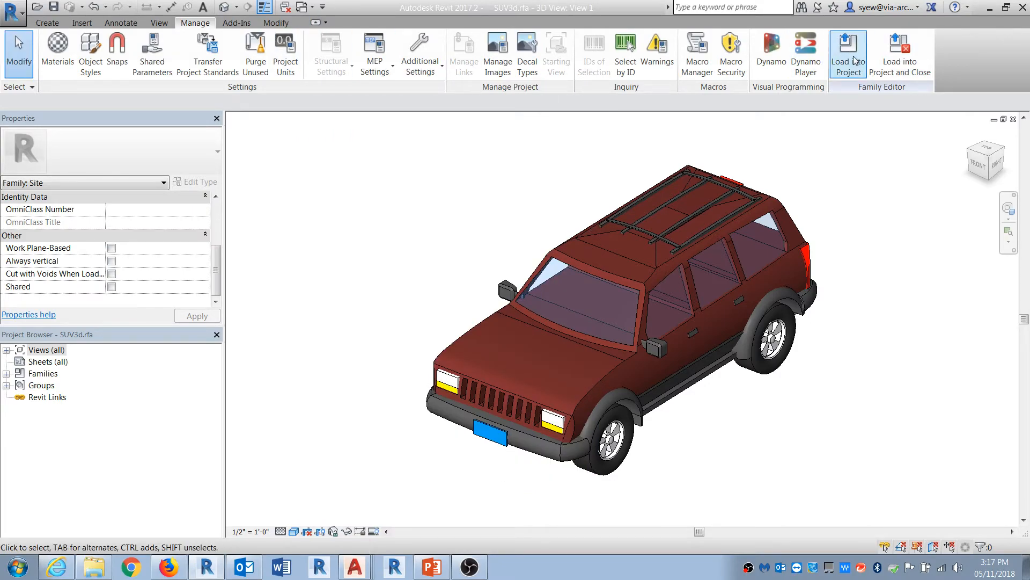
pyautogui.click(434, 213)
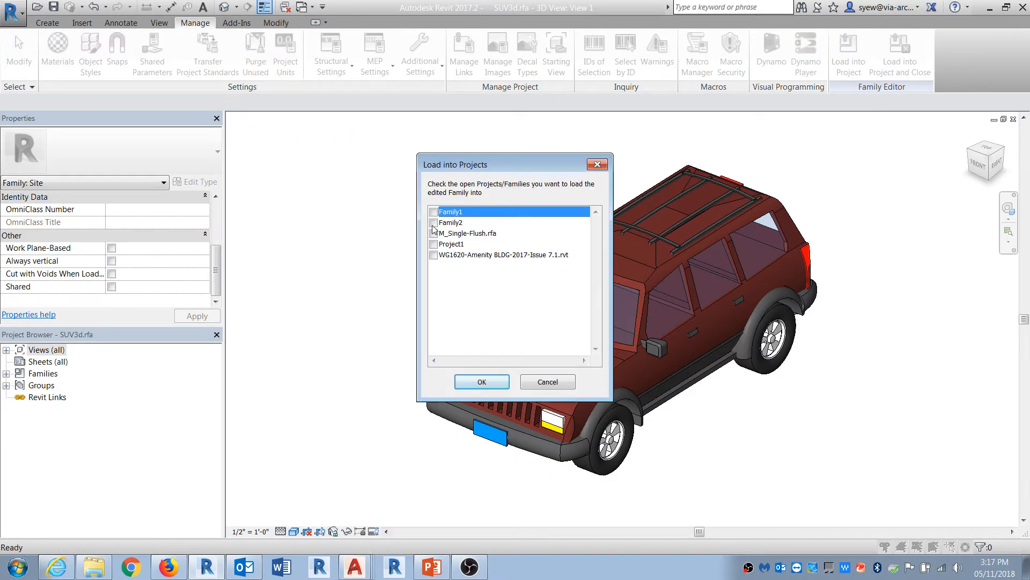
pyautogui.click(433, 225)
pyautogui.click(433, 212)
pyautogui.click(475, 376)
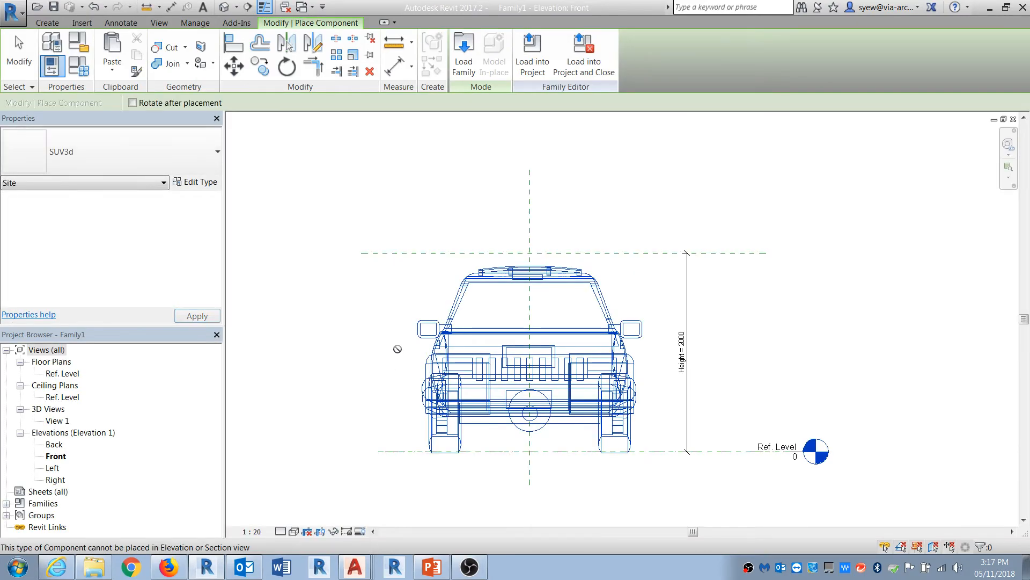
# Step: Remove the old car from Family1's Ref. Level floor plan and purge unused elements from Family1
pyautogui.doubleClick(62, 373)
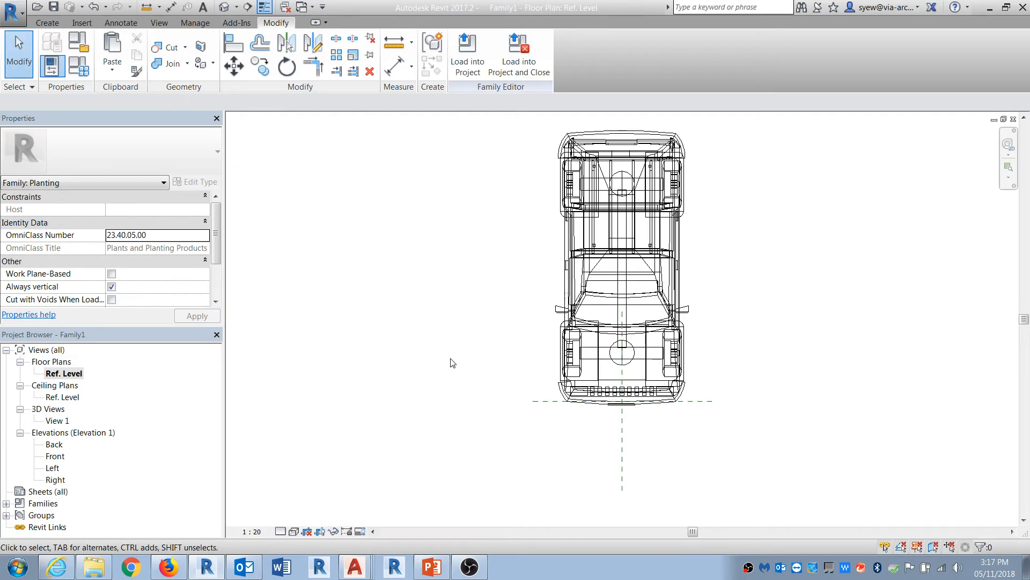
pyautogui.click(677, 325)
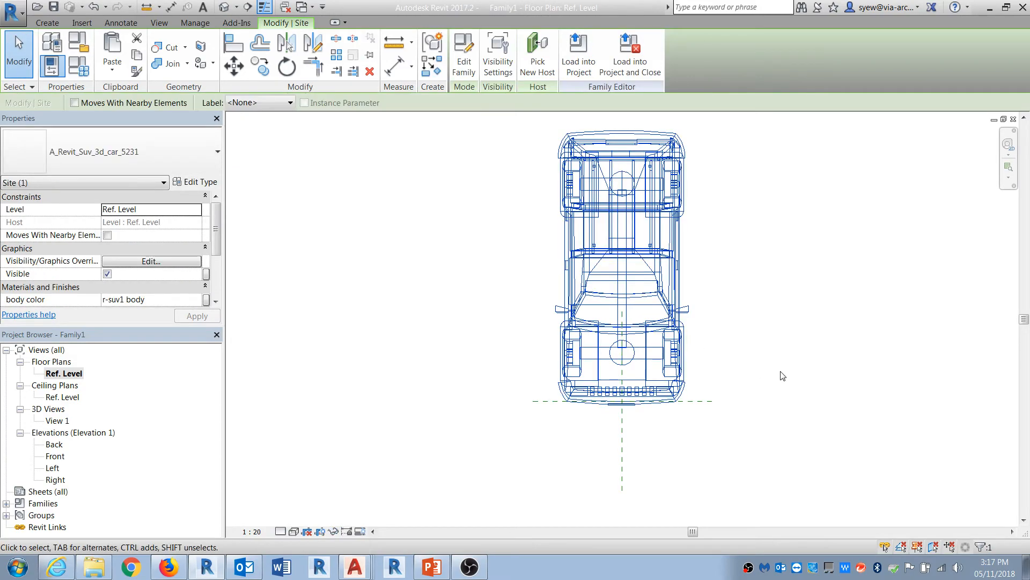
pyautogui.click(195, 22)
pyautogui.click(256, 54)
pyautogui.click(492, 468)
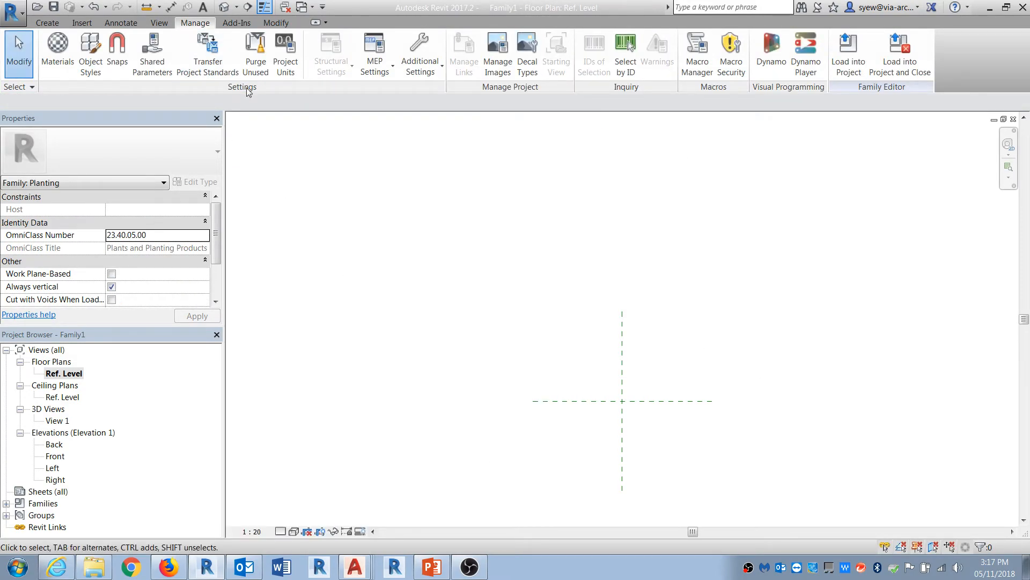
pyautogui.click(255, 54)
pyautogui.click(491, 467)
pyautogui.click(256, 54)
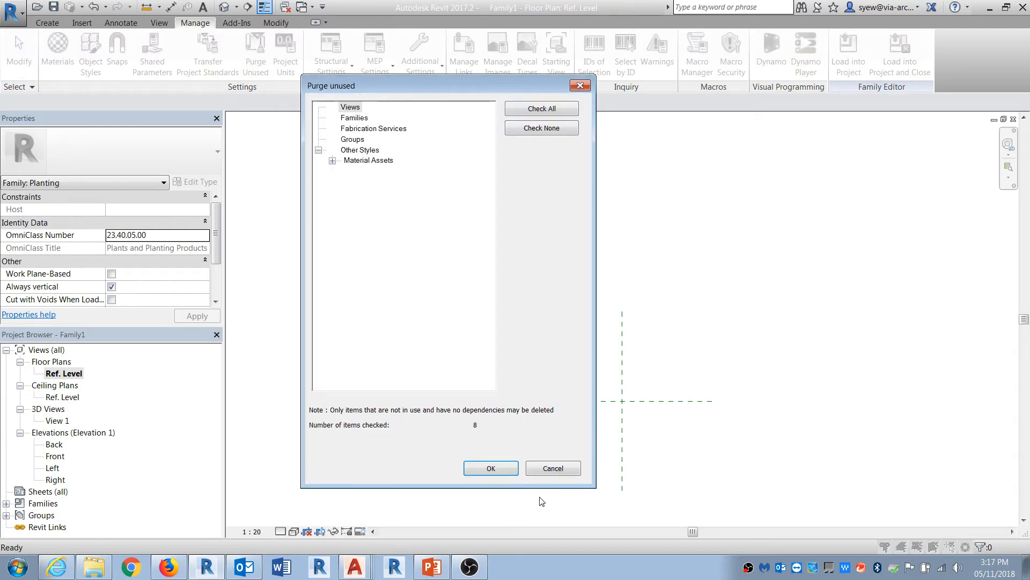
pyautogui.click(490, 468)
pyautogui.click(255, 53)
pyautogui.click(504, 470)
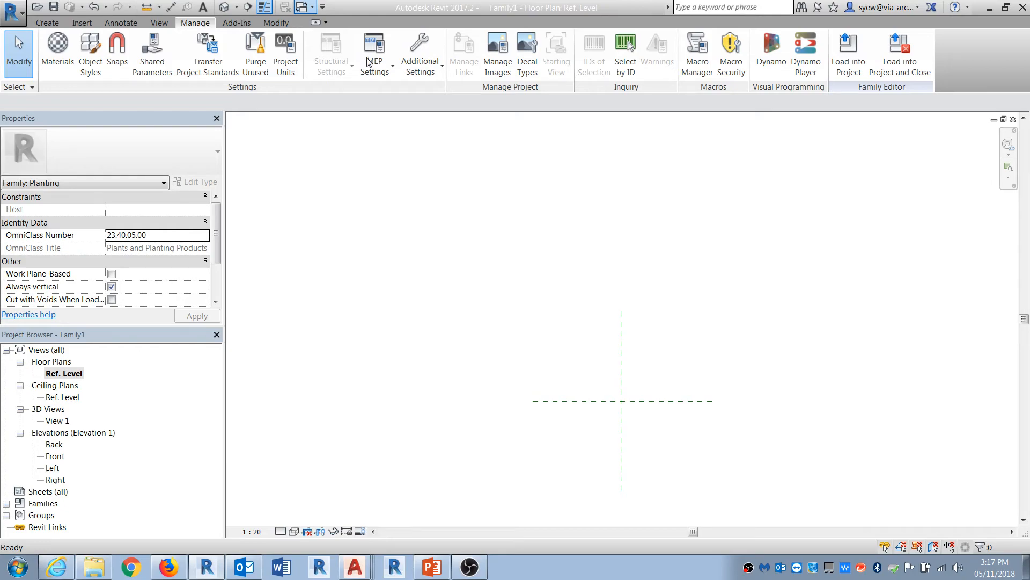
# Step: Load SUV3d into Family1 again and place it at the reference planes' intersection in the Ref. Level plan
pyautogui.click(369, 62)
pyautogui.click(850, 60)
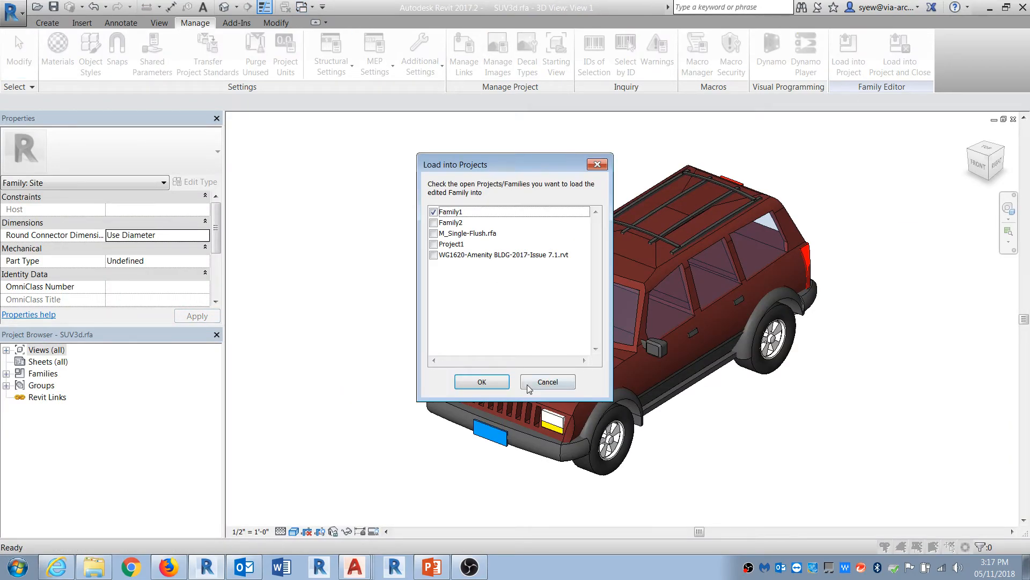
pyautogui.click(488, 383)
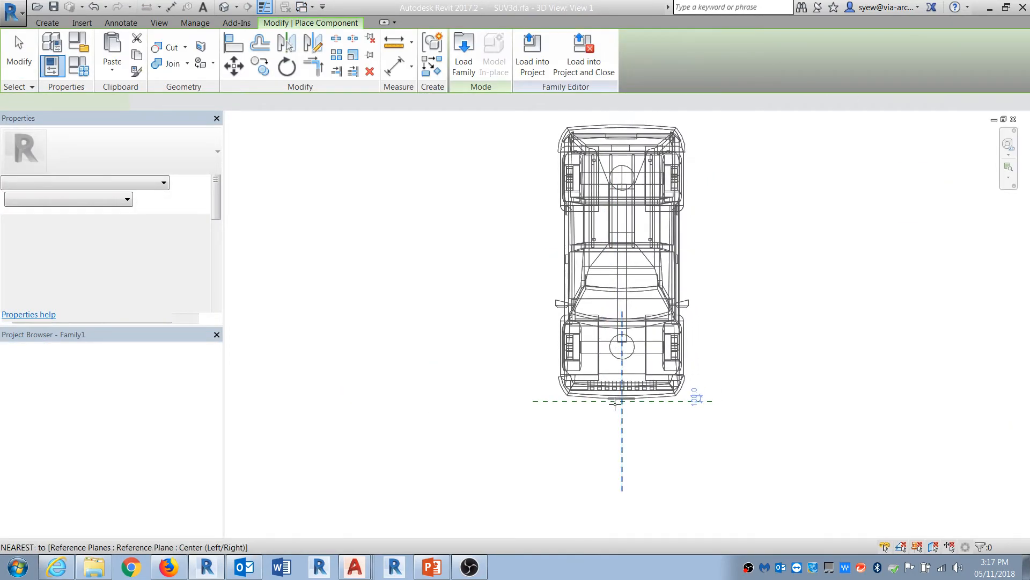
pyautogui.click(615, 403)
pyautogui.press('Escape')
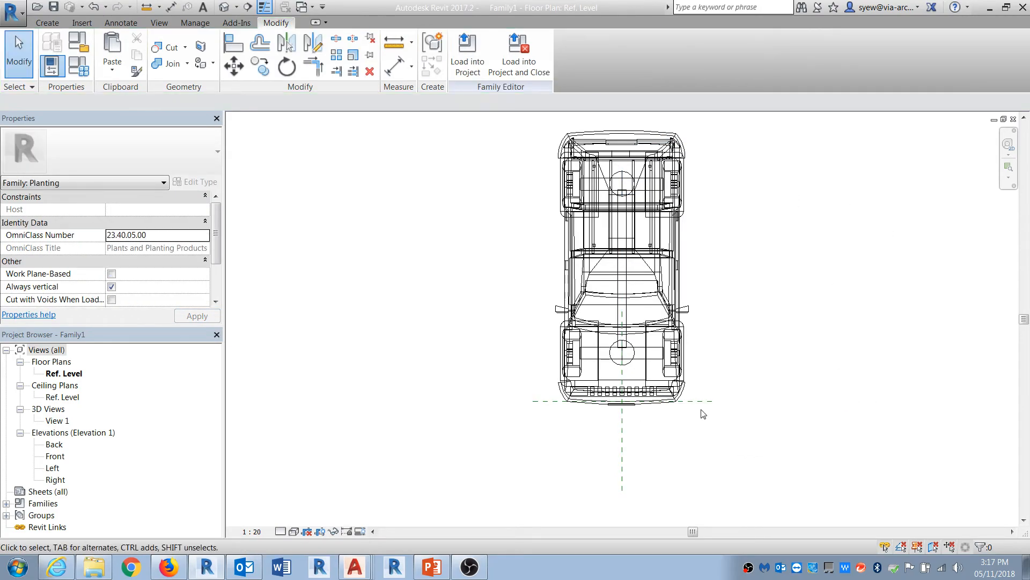
# Step: Check Family1's Height parameter, then load Family1 into Family2, overwriting the existing version
pyautogui.click(78, 66)
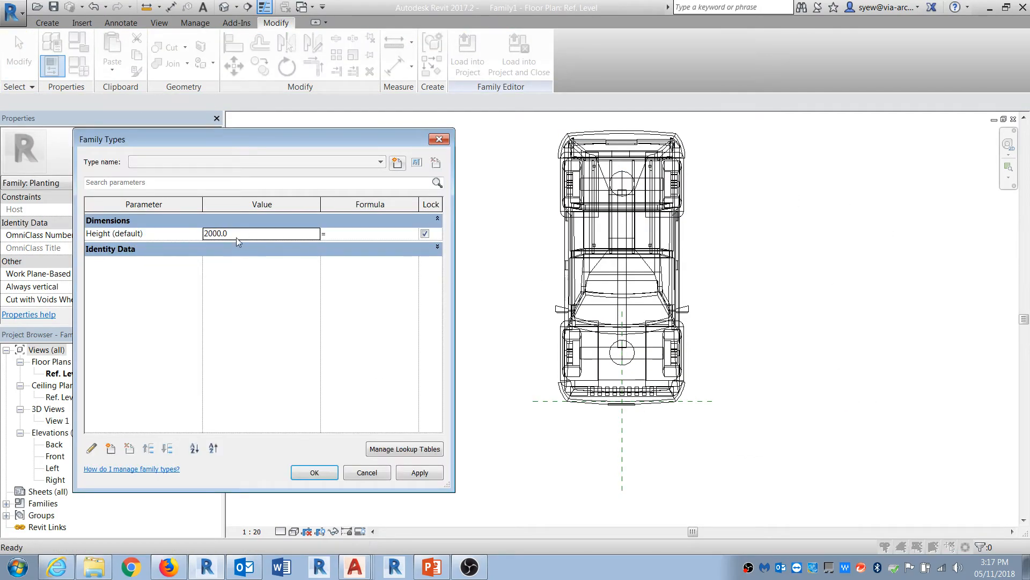
pyautogui.click(373, 474)
pyautogui.click(468, 59)
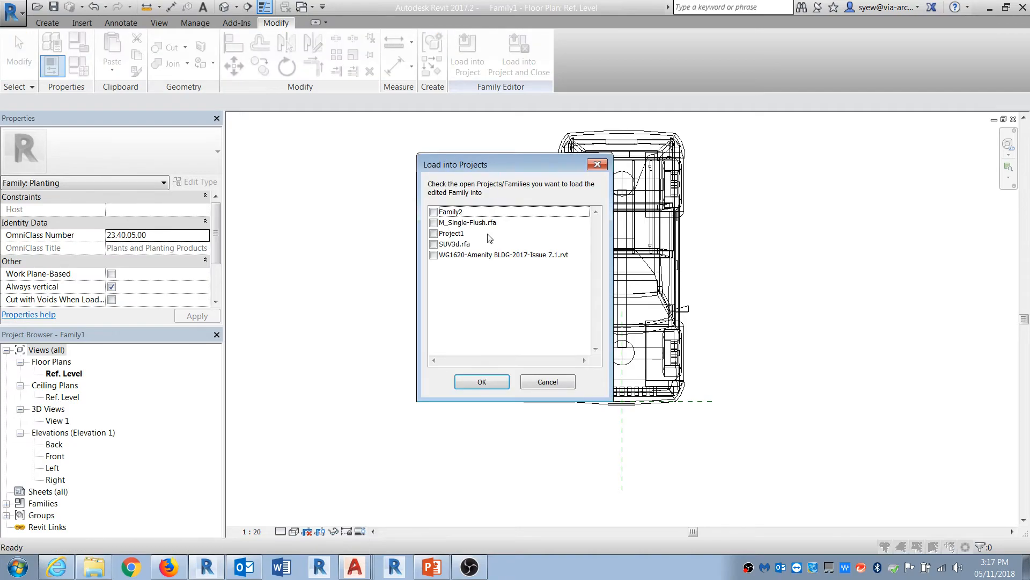
pyautogui.click(435, 212)
pyautogui.click(488, 381)
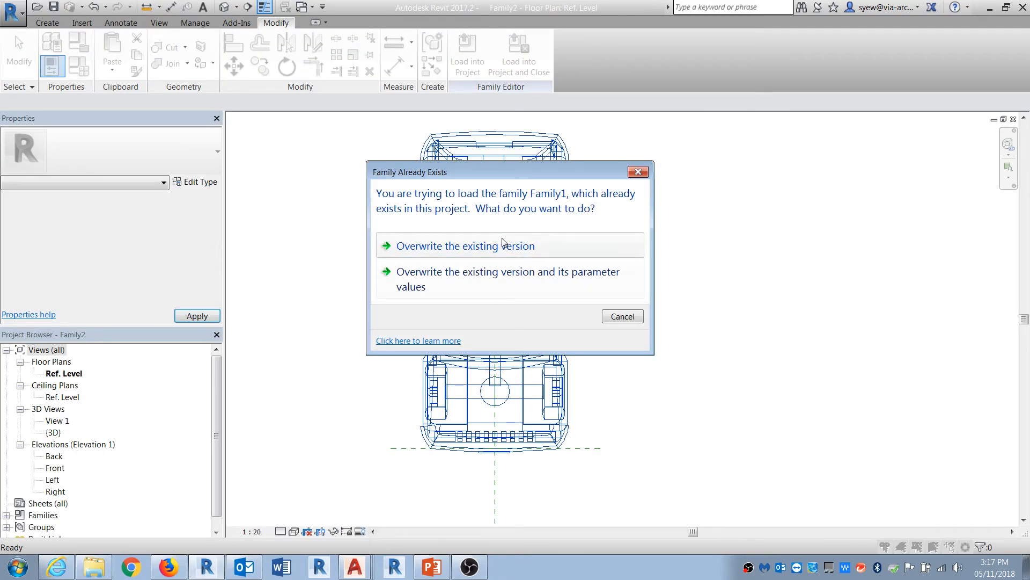
pyautogui.click(503, 245)
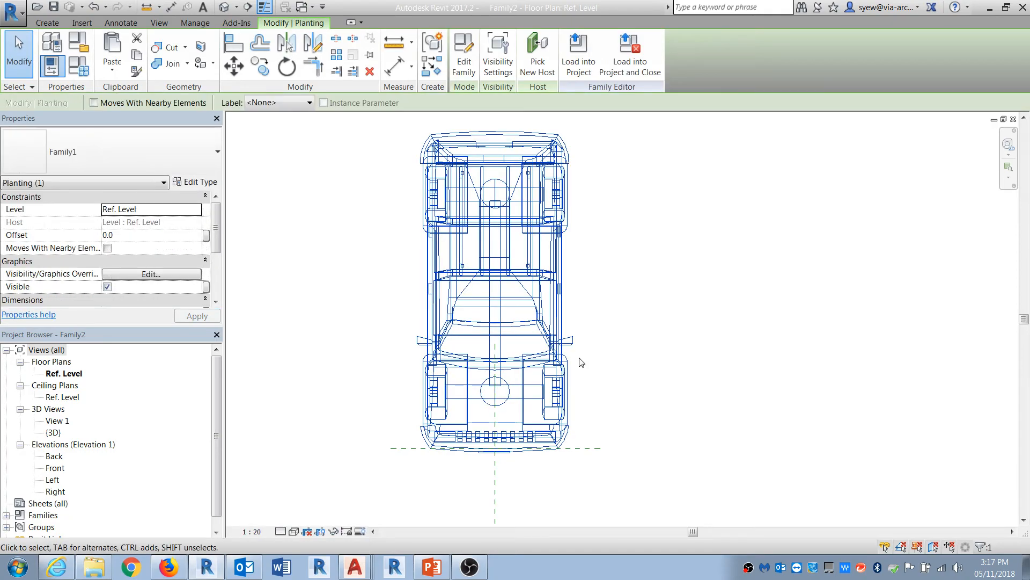
# Step: Associate the nested Family1's Height with Family2's Height parameter
pyautogui.scroll(-2, 209, 250)
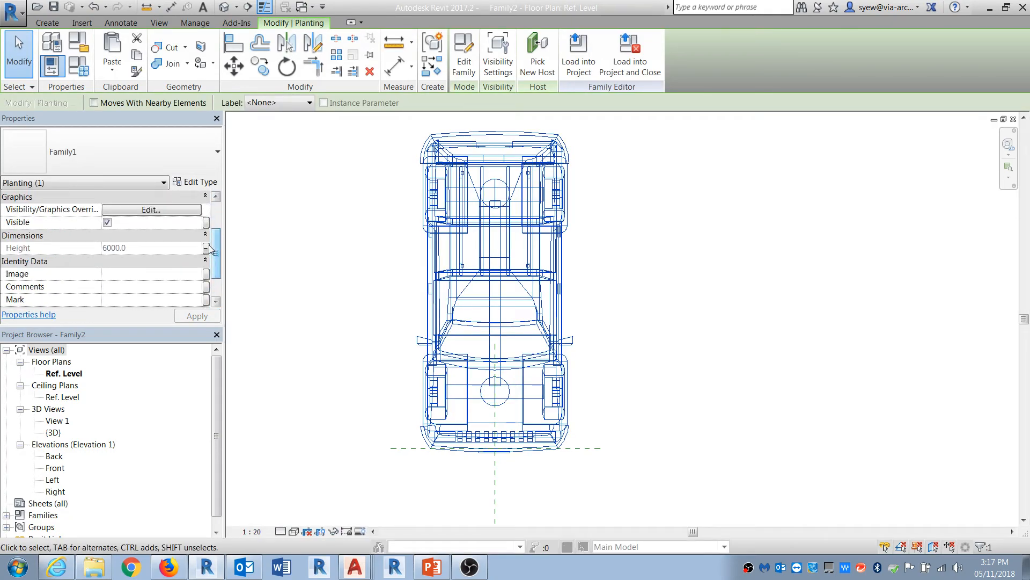
pyautogui.click(206, 248)
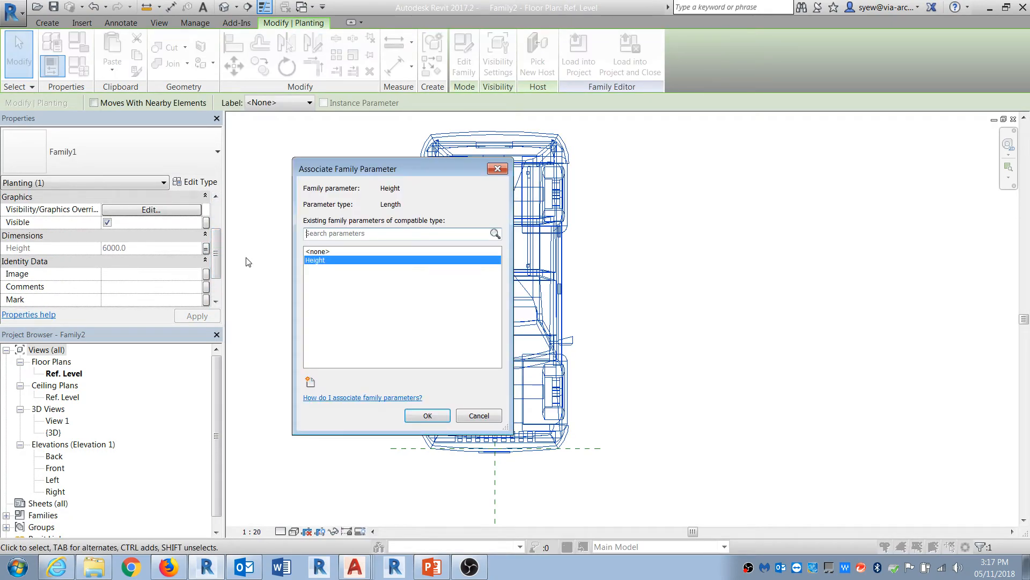
pyautogui.click(419, 422)
pyautogui.scroll(-2, 211, 298)
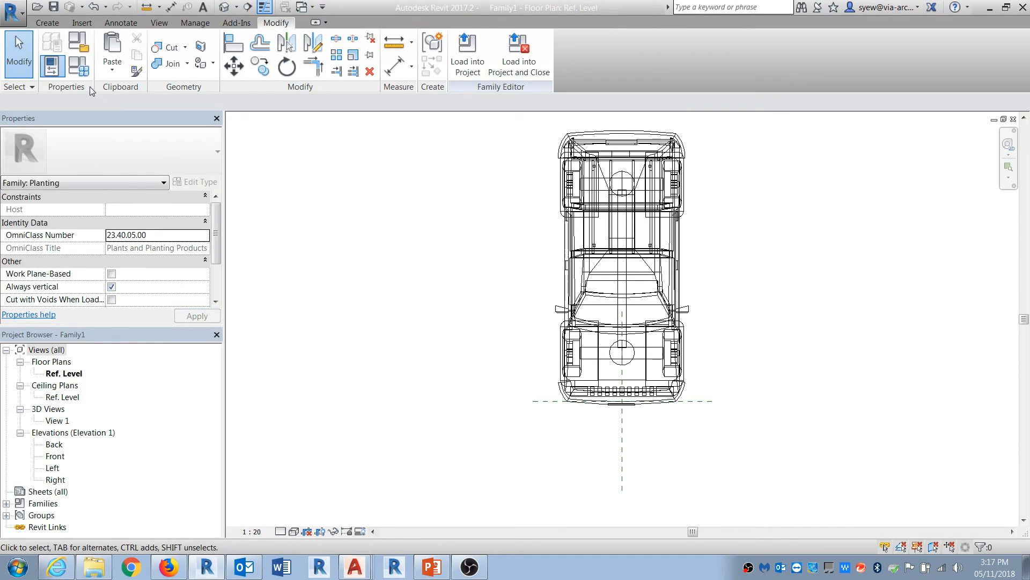
# Step: Set Family1's default Height to 6000 in the family types
pyautogui.click(80, 68)
pyautogui.doubleClick(254, 239)
pyautogui.write('6000')
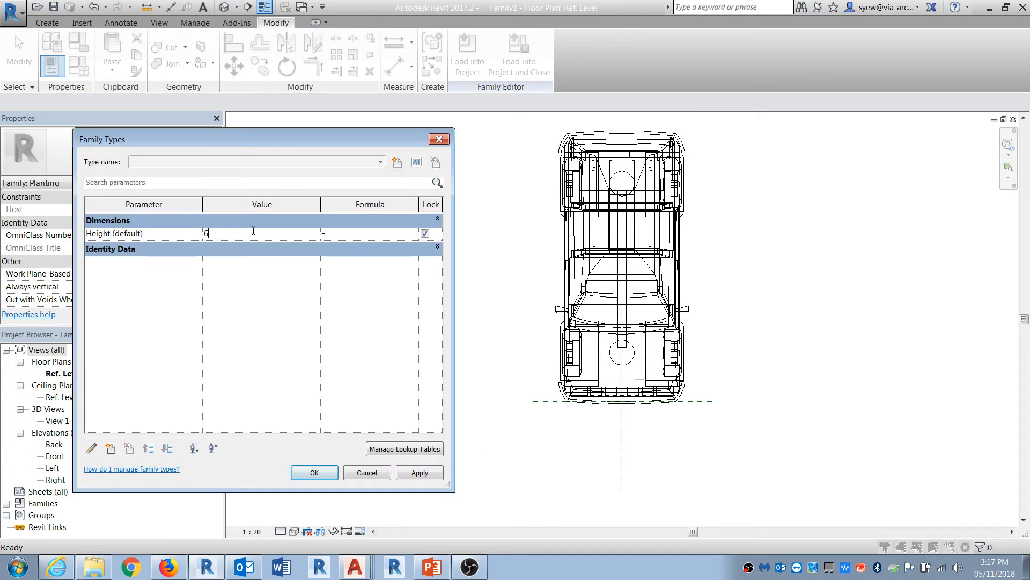
pyautogui.click(327, 474)
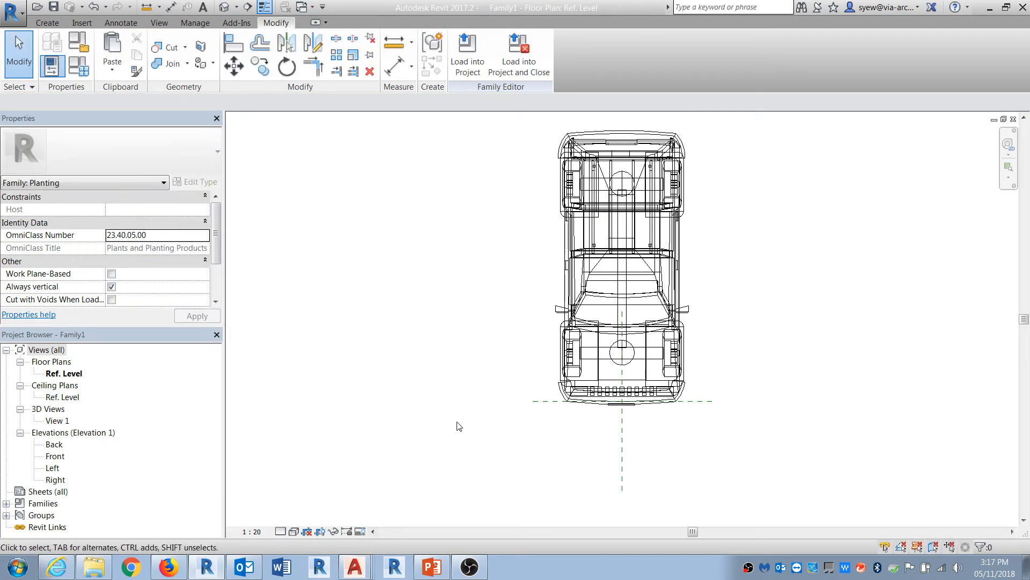
# Step: Load Family1 into Family2 and close it, overwriting the existing version and its parameter values, then check the nested car's Height
pyautogui.click(531, 54)
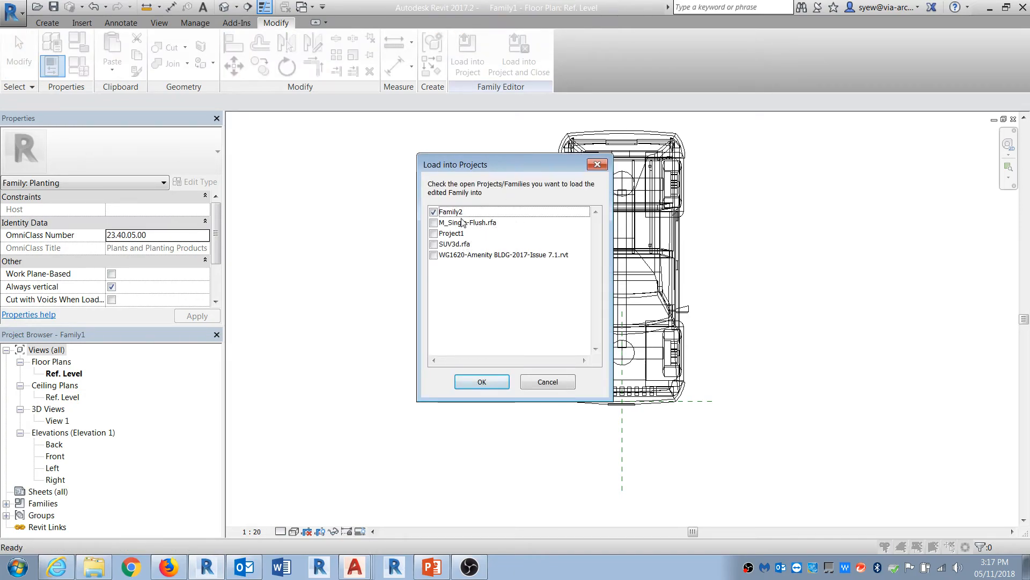
pyautogui.click(491, 387)
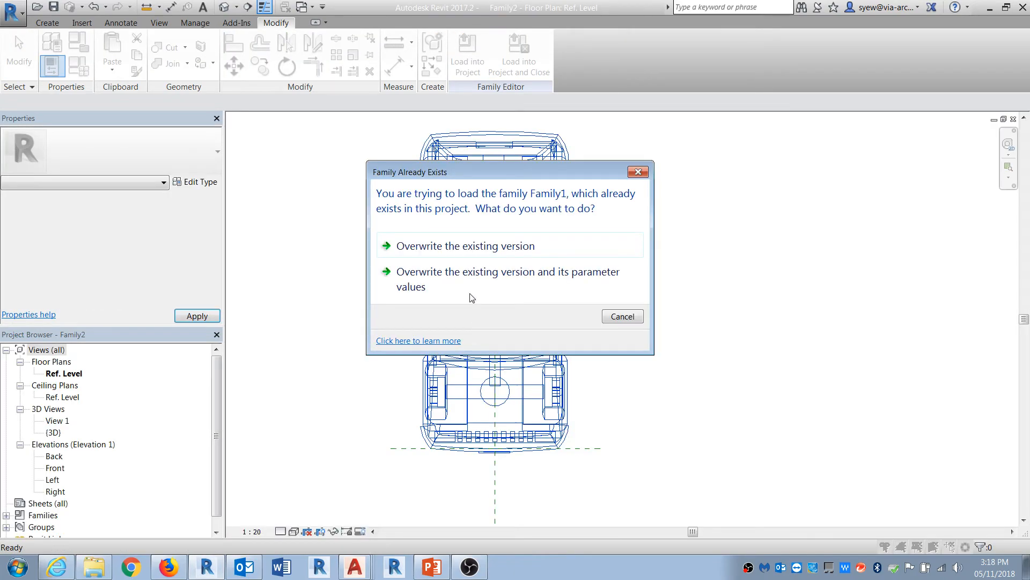
pyautogui.click(470, 290)
pyautogui.click(566, 378)
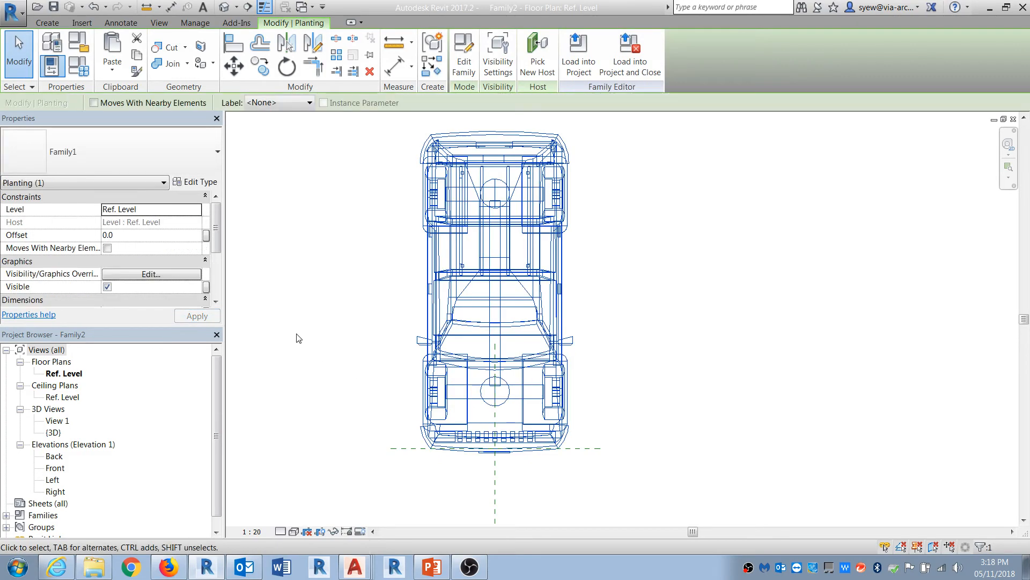
pyautogui.scroll(-2, 215, 242)
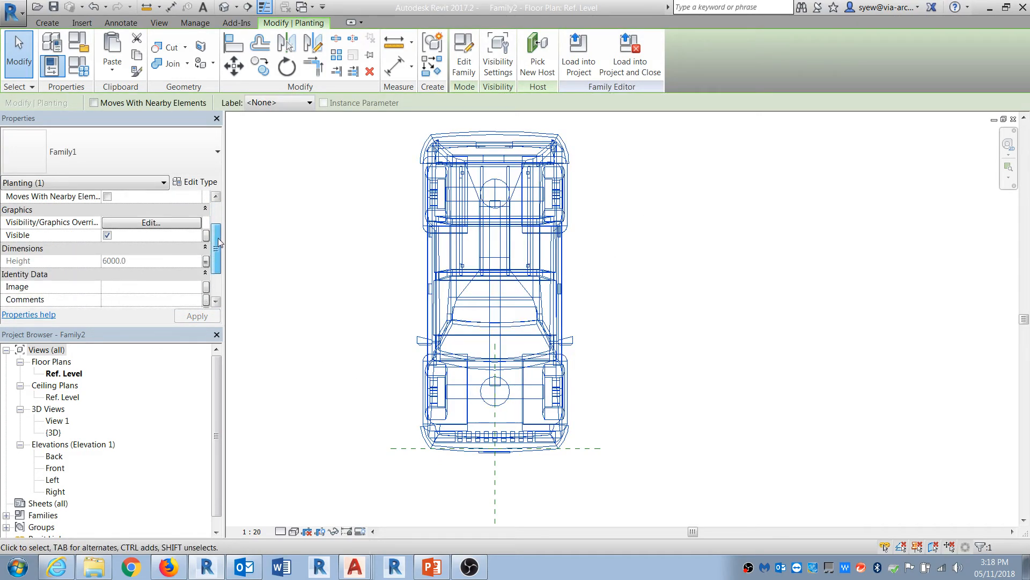
pyautogui.press('Escape')
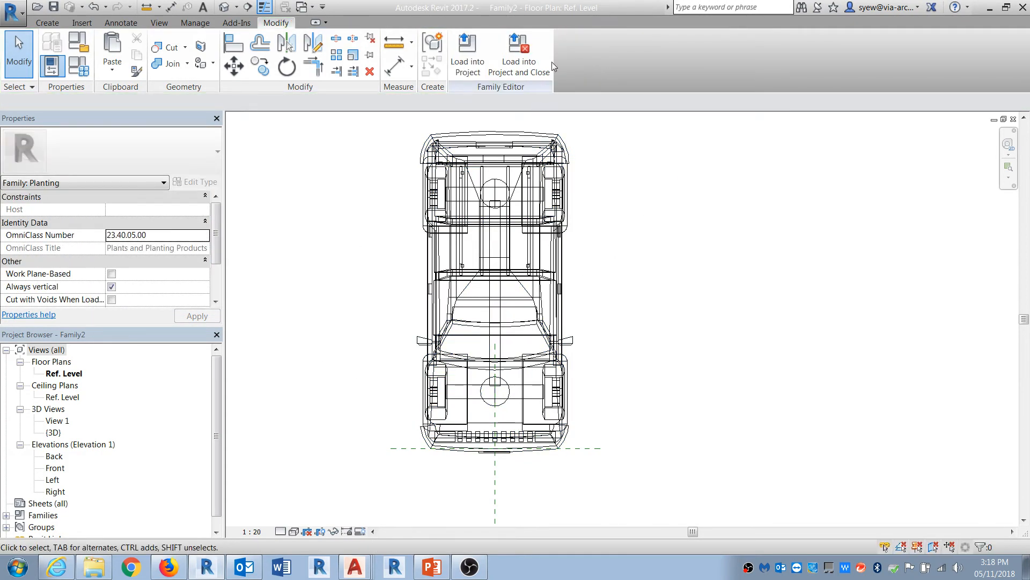
# Step: Load Family2 into Project1, overwriting the existing version
pyautogui.click(467, 54)
pyautogui.click(435, 234)
pyautogui.click(482, 382)
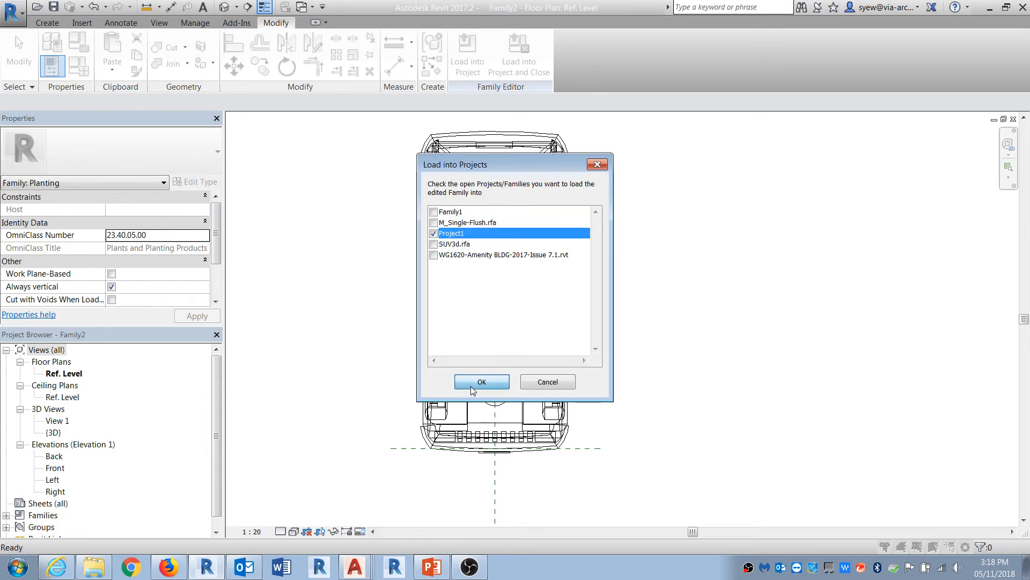
pyautogui.click(480, 247)
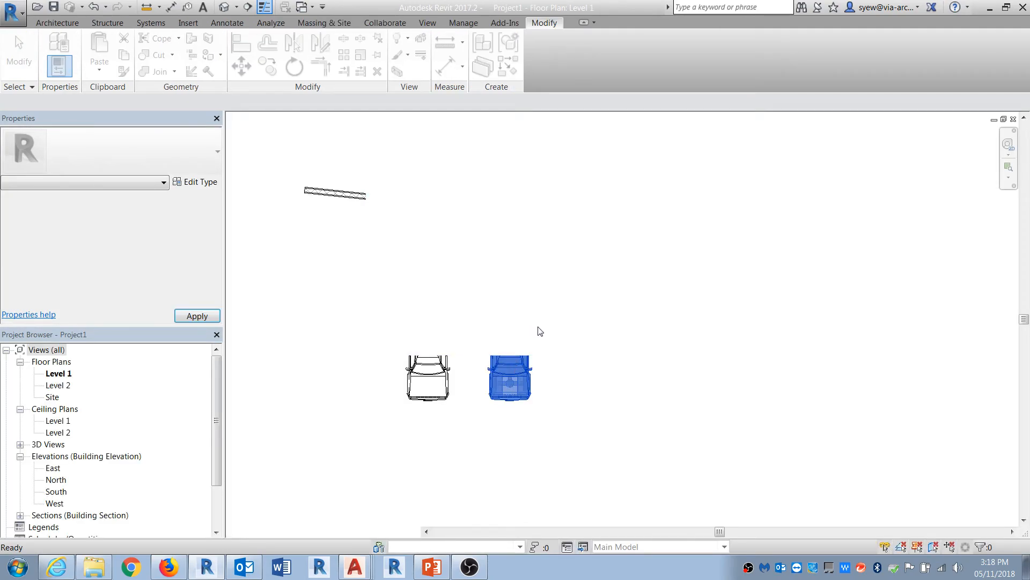
# Step: Select the Family2 car in the Level 1 plan and set its Height to 1000
pyautogui.click(516, 354)
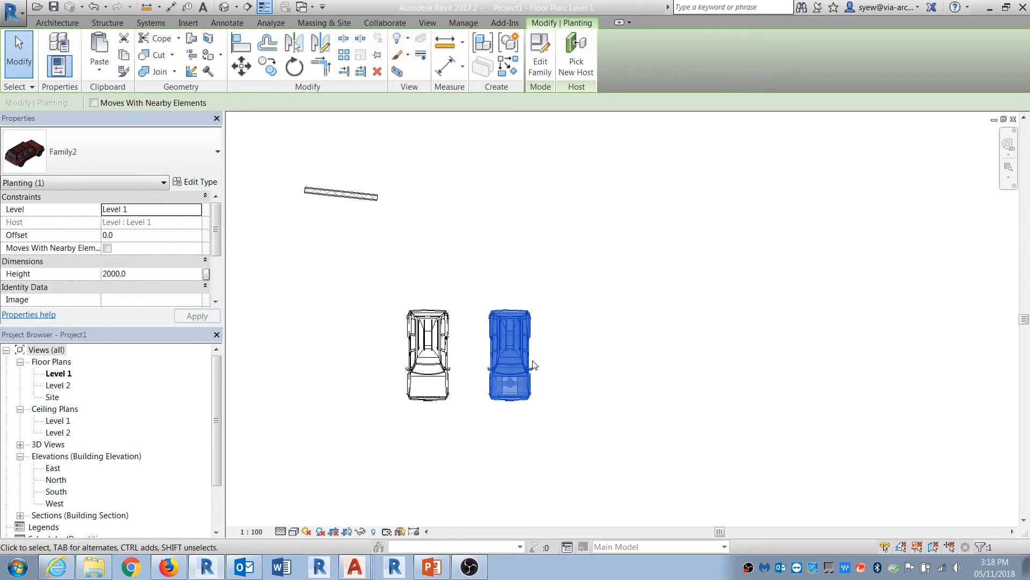
pyautogui.click(146, 273)
pyautogui.write('1000')
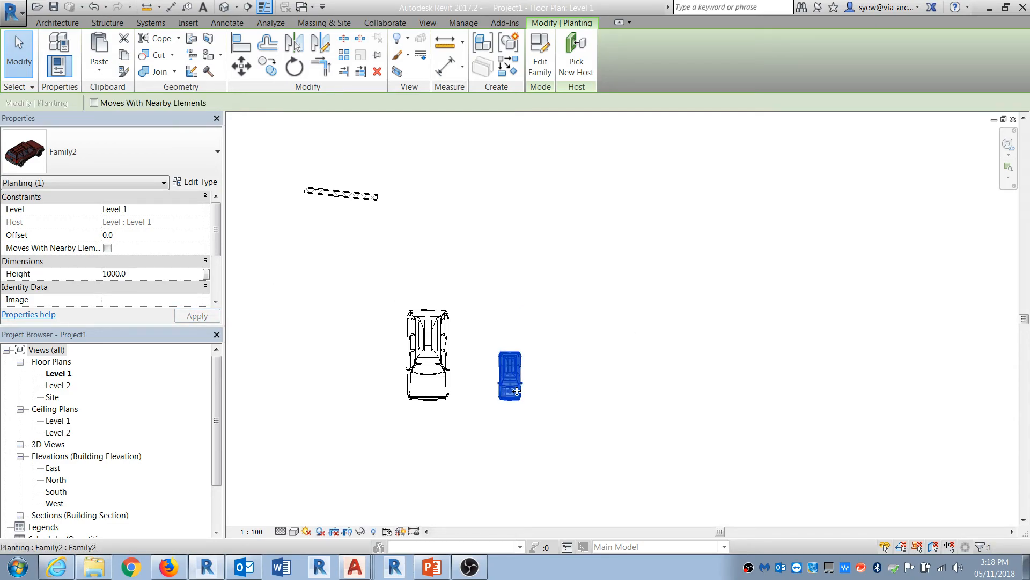
# Step: Set the Family2 car's Height to 2000
pyautogui.moveTo(503, 372); pyautogui.dragTo(486, 357)
pyautogui.scroll(3, 477, 393)
pyautogui.scroll(1, 486, 383)
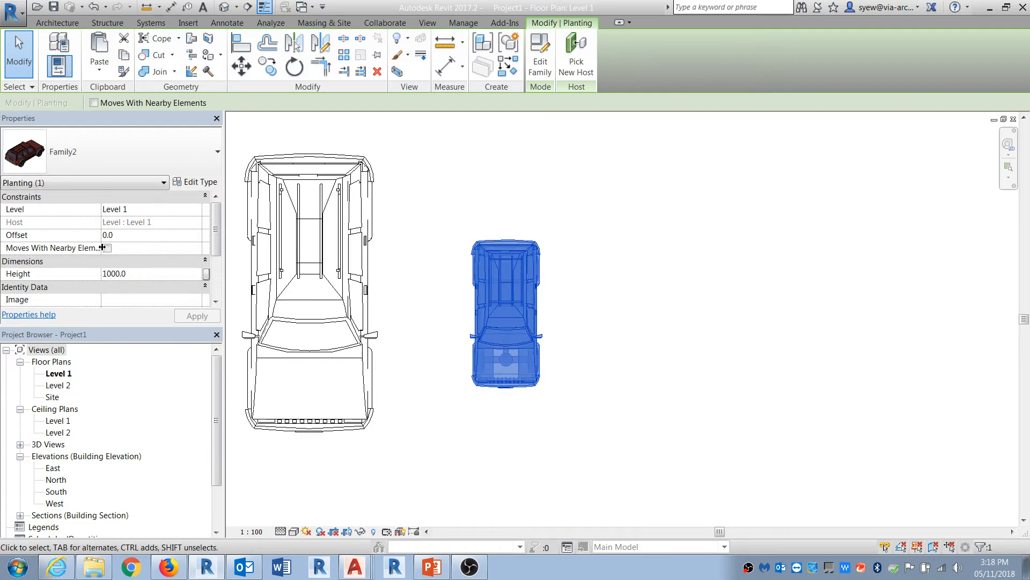
pyautogui.click(145, 272)
pyautogui.write('2000')
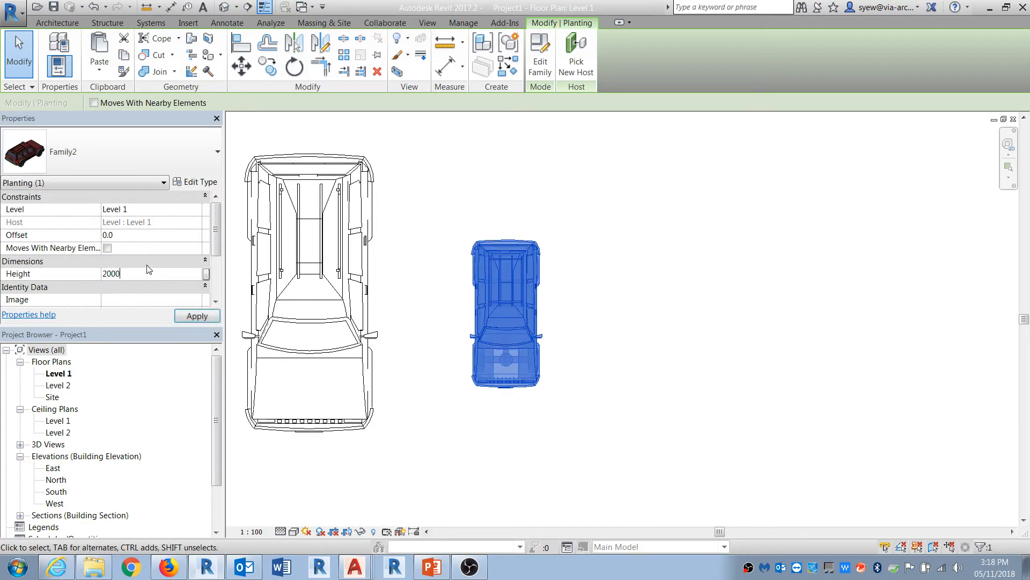
pyautogui.press('Return')
# Step: Set the Family2 car's Height to 3000
pyautogui.click(145, 272)
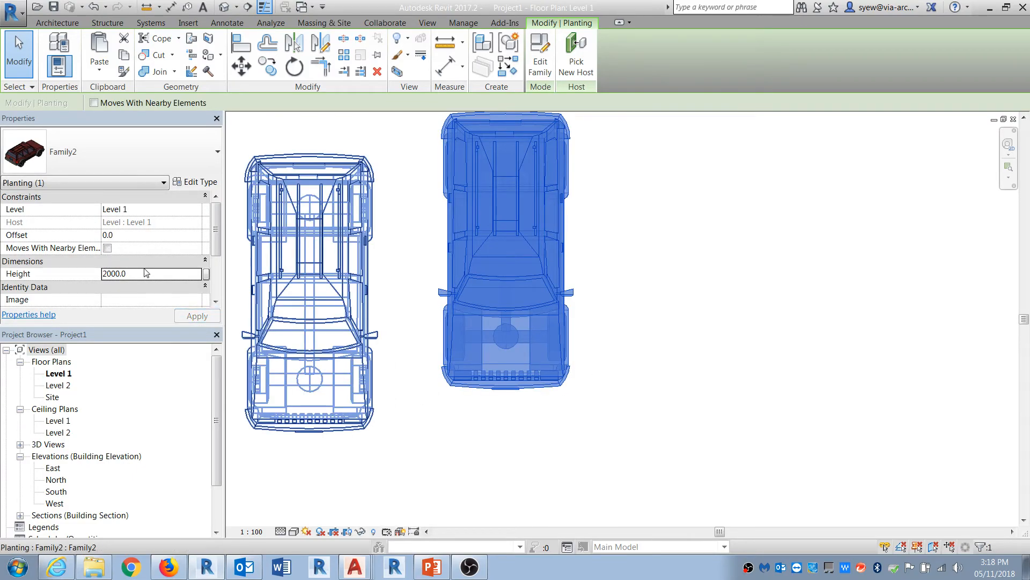
pyautogui.write('3000')
pyautogui.press('Return')
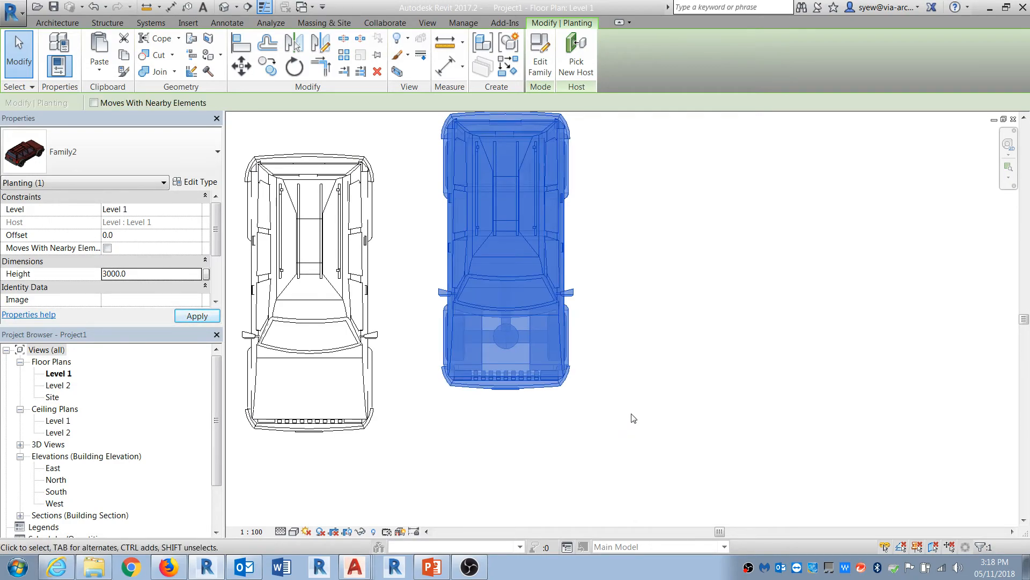
# Step: Set the Family2 car's Height to 500
pyautogui.click(145, 272)
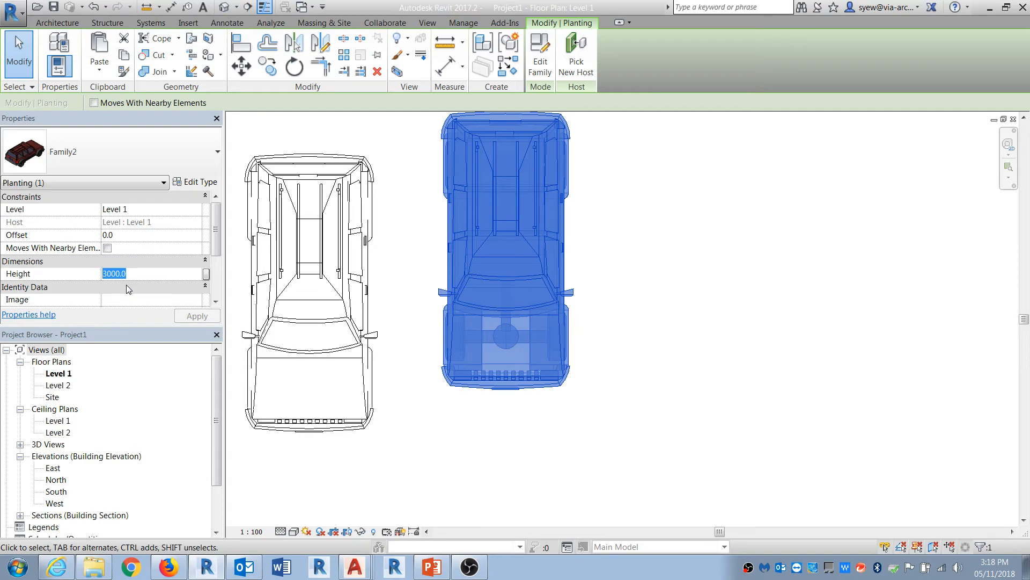
pyautogui.click(111, 274)
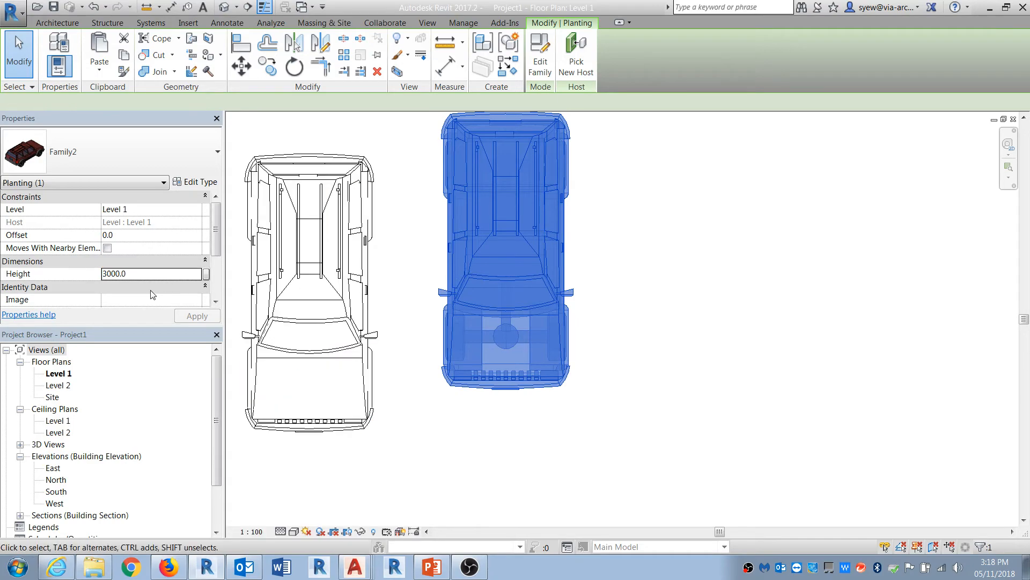
pyautogui.click(107, 274)
pyautogui.moveTo(106, 274); pyautogui.dragTo(100, 270)
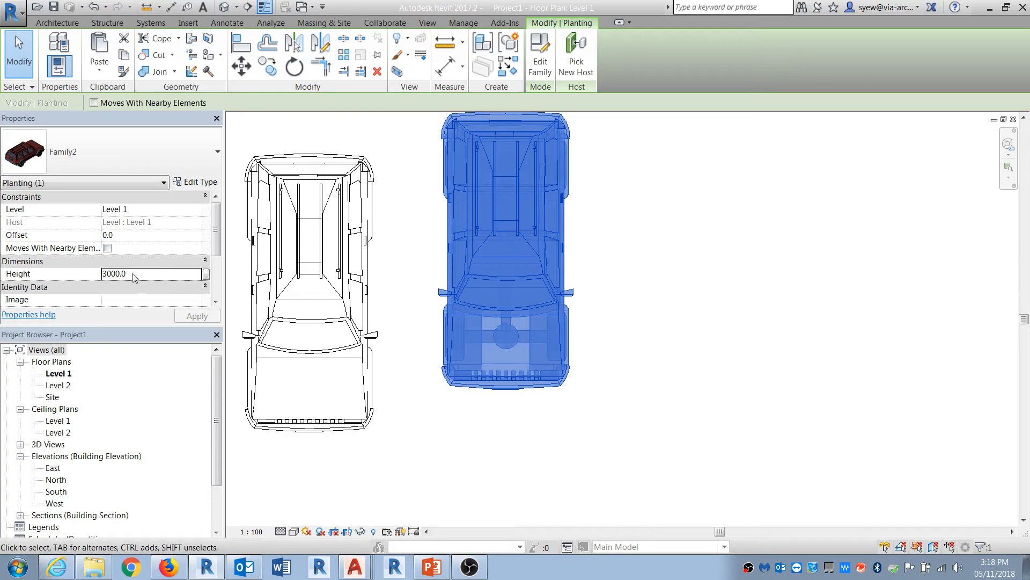
pyautogui.click(108, 273)
pyautogui.doubleClick(108, 274)
pyautogui.write('500')
pyautogui.press('Return')
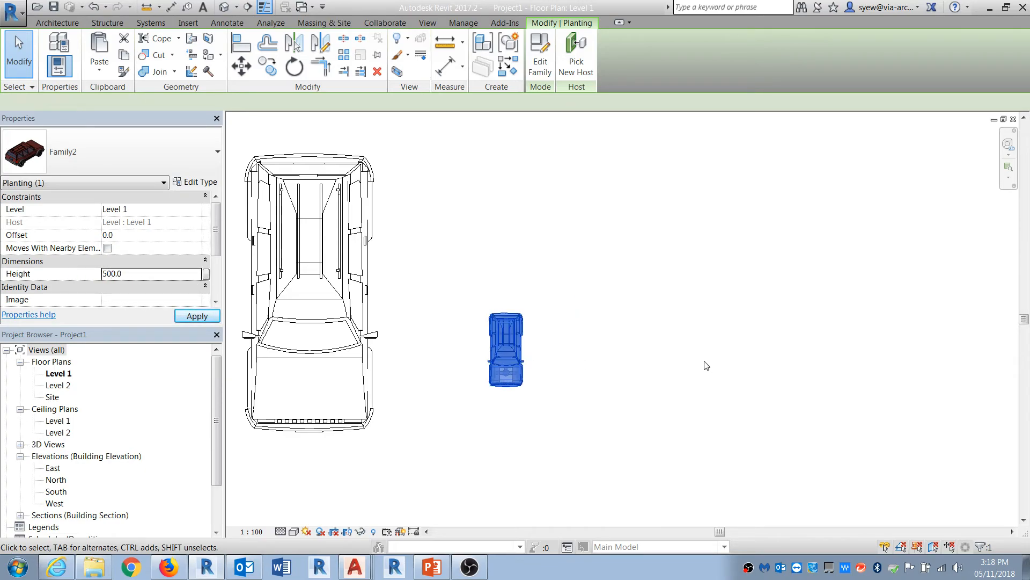
# Step: Switch to the 3D view and inspect the large and small scaled cars
pyautogui.click(223, 6)
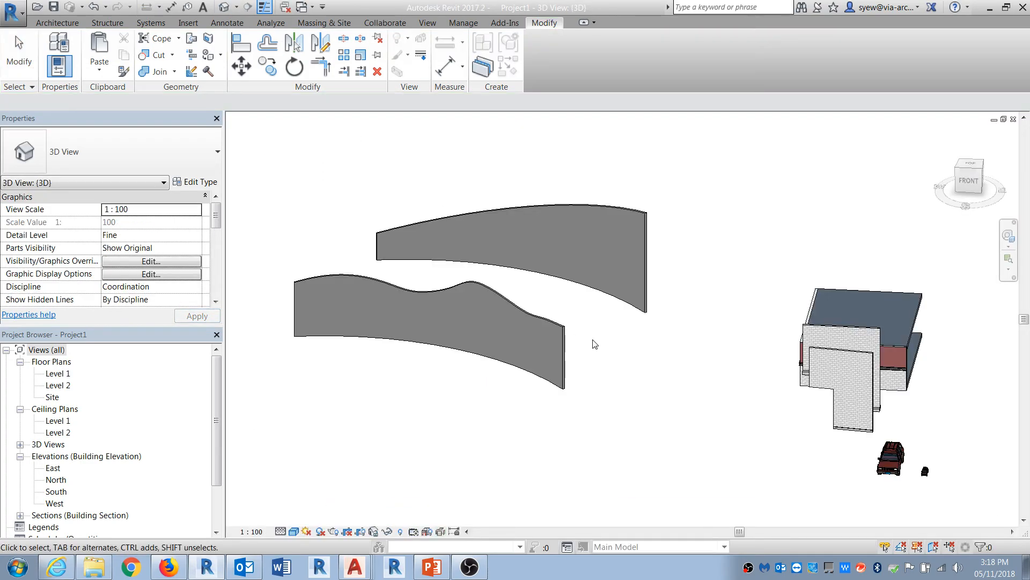
pyautogui.scroll(8, 618, 354)
pyautogui.keyDown('shift'); pyautogui.moveTo(629, 388); pyautogui.dragTo(968, 223, button='middle'); pyautogui.keyUp('shift')
pyautogui.scroll(-2, 968, 223)
pyautogui.click(518, 368)
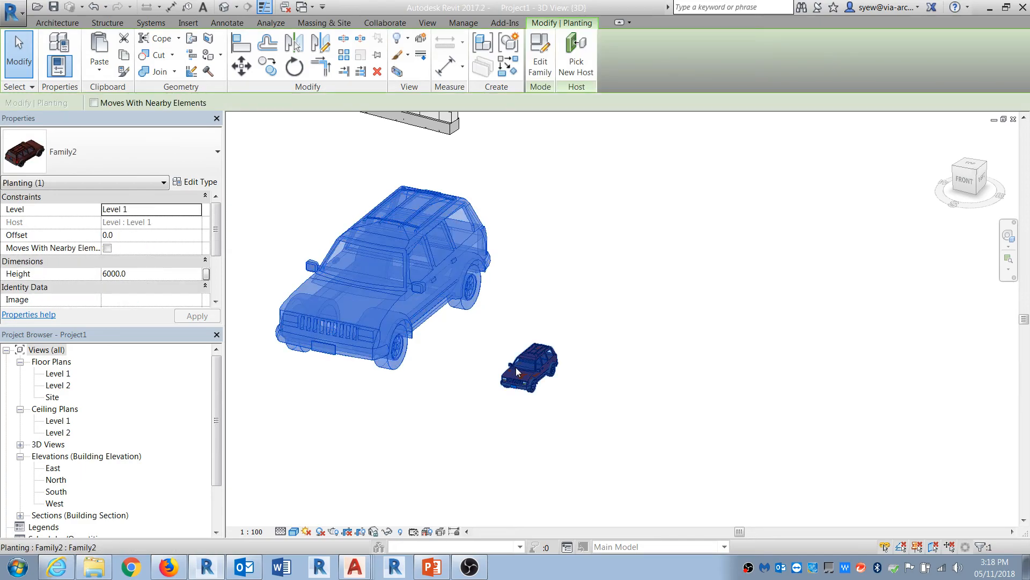
pyautogui.keyDown('shift'); pyautogui.moveTo(562, 452); pyautogui.dragTo(500, 439, button='middle'); pyautogui.keyUp('shift')
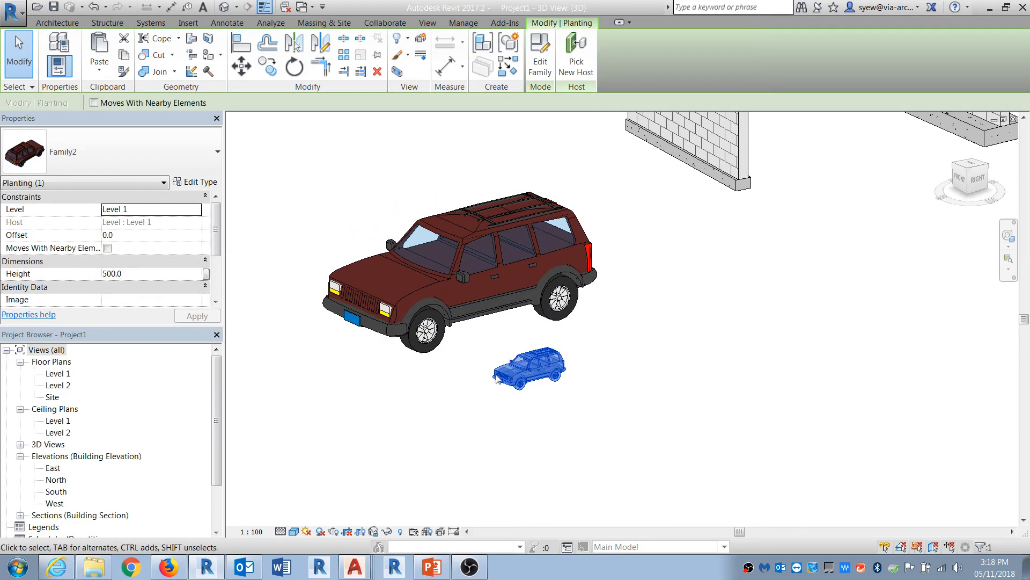
pyautogui.scroll(3, 496, 375)
pyautogui.moveTo(466, 393); pyautogui.dragTo(513, 440, button='middle')
pyautogui.click(492, 417)
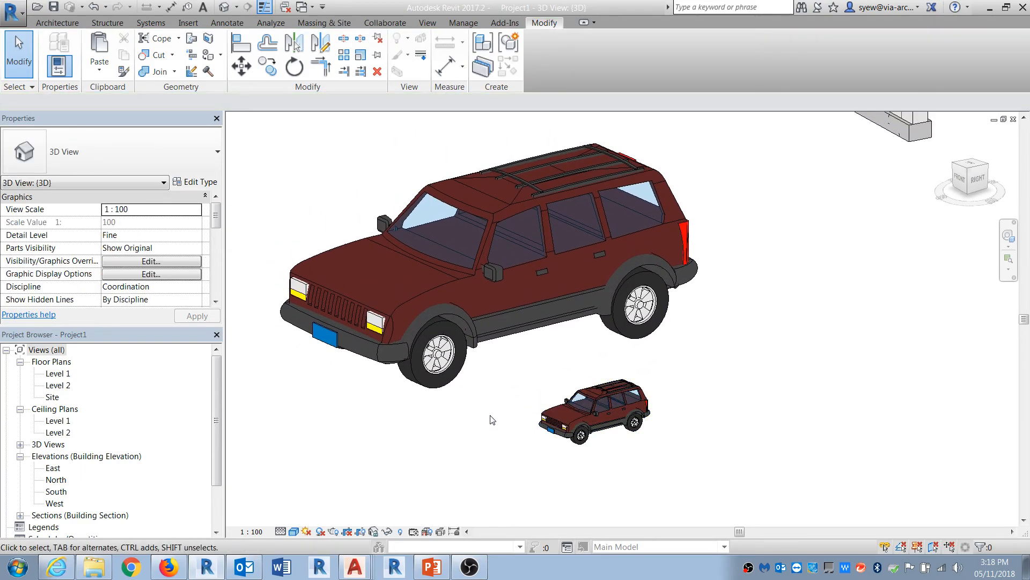
# Step: Switch to Firefox and search the web for 'marcello scaling with revit'
pyautogui.click(169, 567)
pyautogui.click(808, 46)
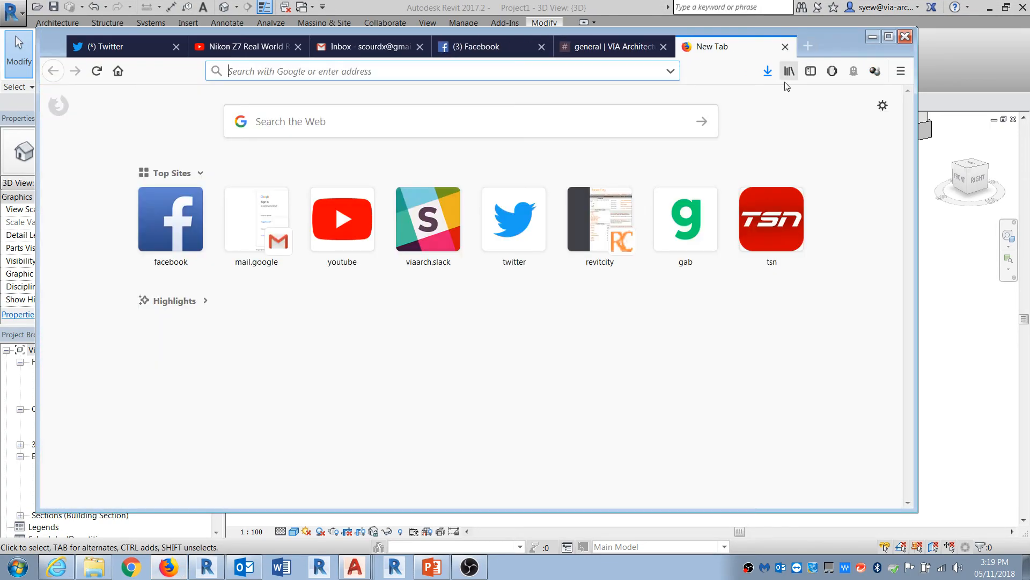
pyautogui.click(397, 132)
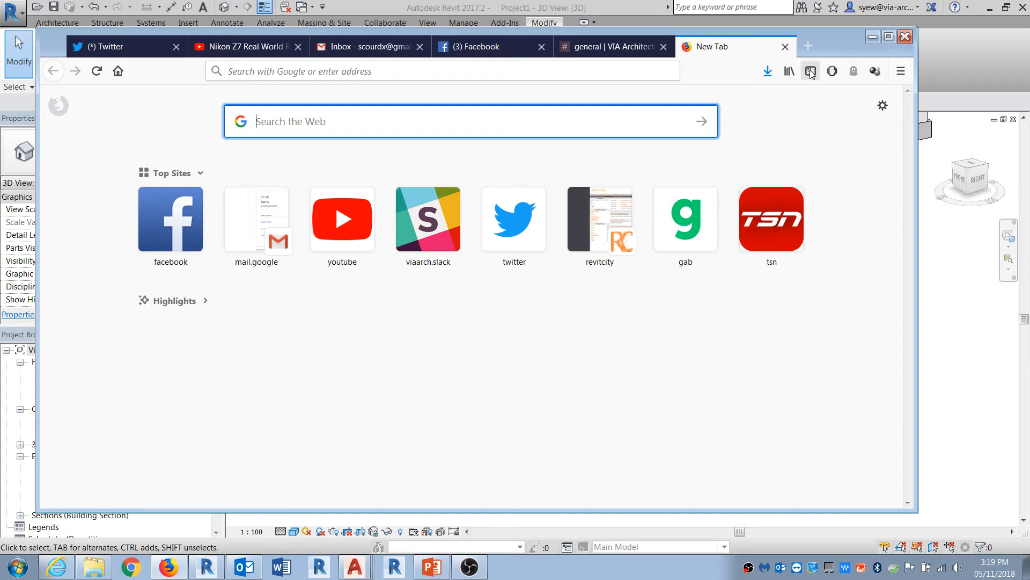
pyautogui.write('marc')
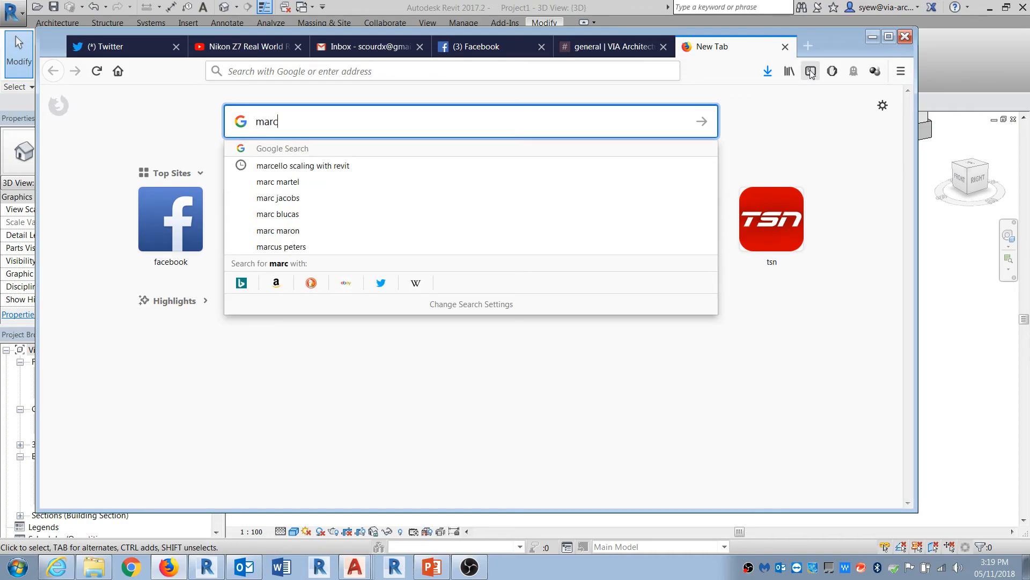
pyautogui.click(333, 167)
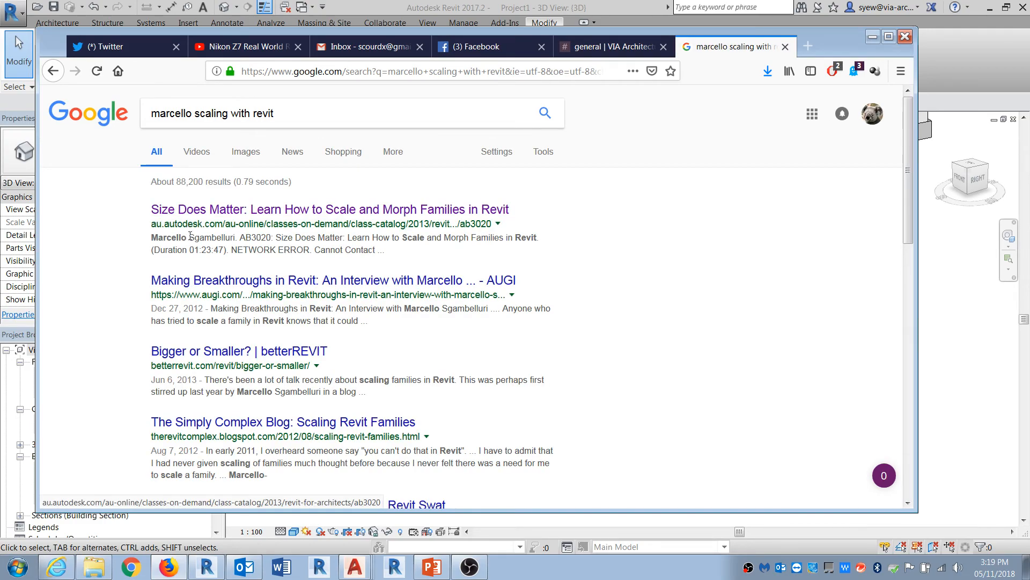
# Step: Open the Autodesk University class 'Size Does Matter: Learn How to Scale and Morph Families in Revit', then return to Revit
pyautogui.moveTo(152, 238); pyautogui.dragTo(237, 237)
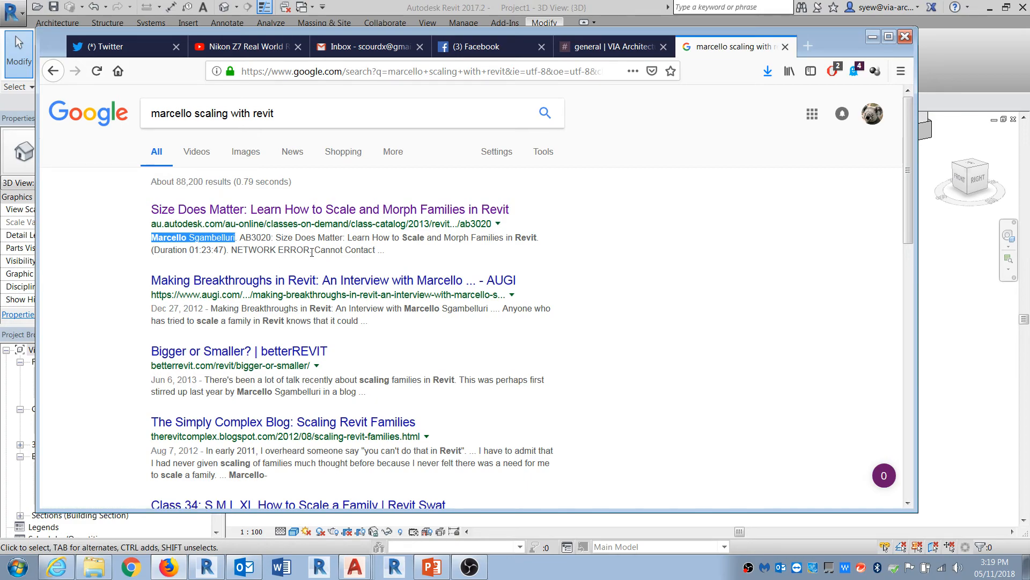
pyautogui.click(369, 211)
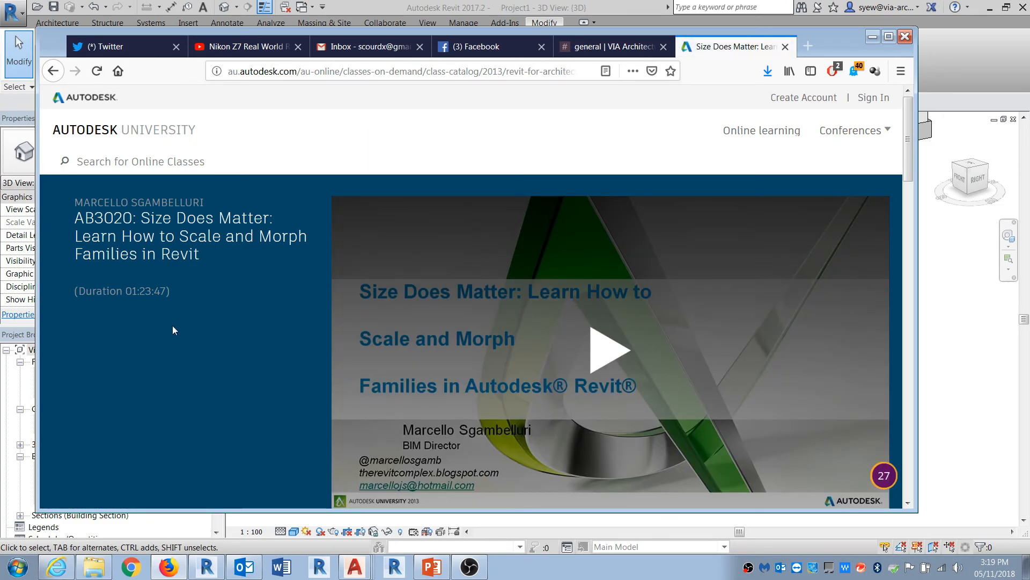
pyautogui.click(889, 36)
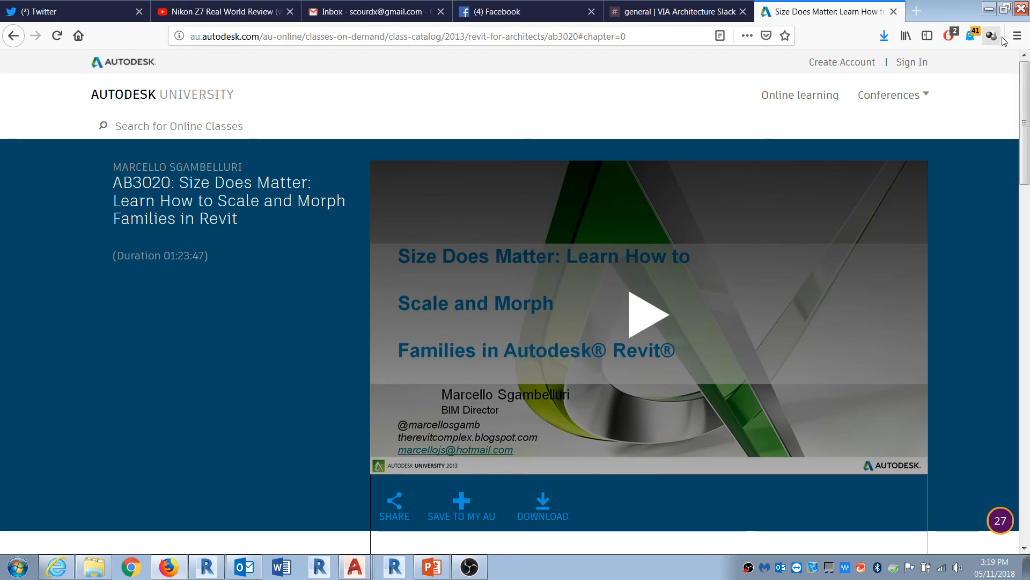
pyautogui.click(990, 9)
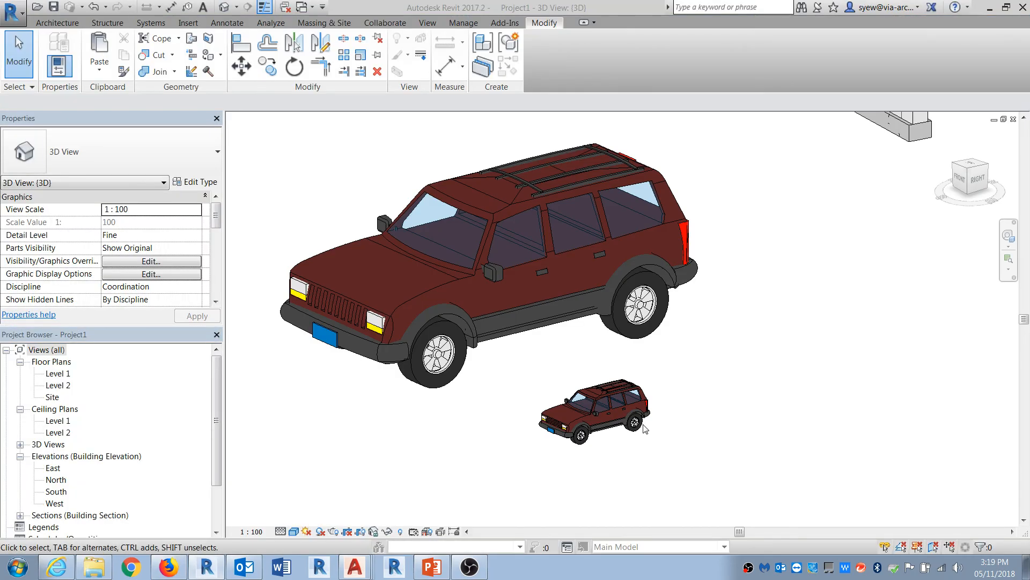